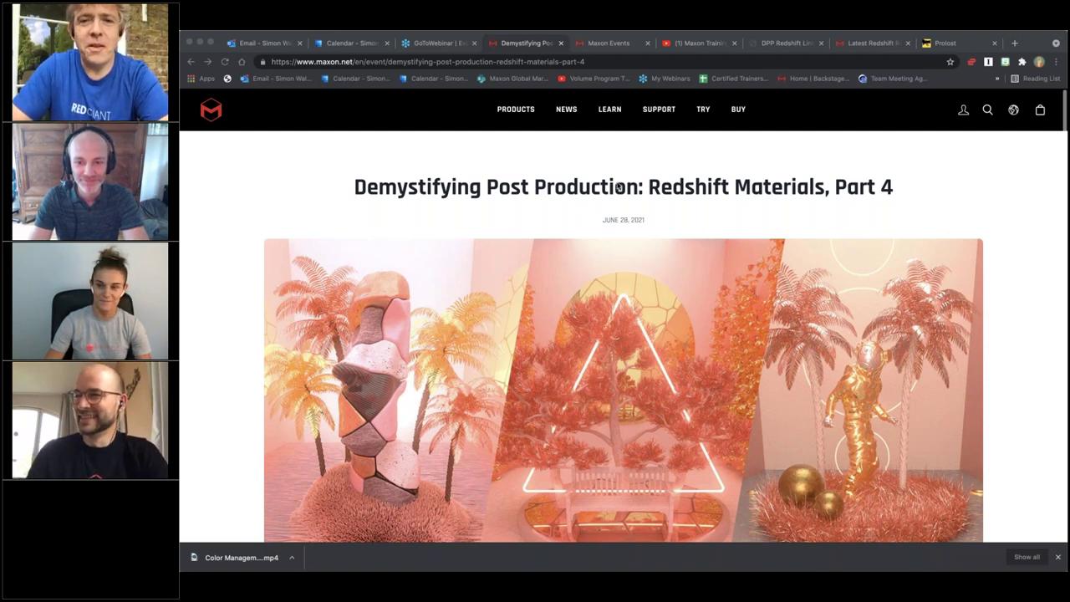
# Open the Maxon website's events listing and browse the upcoming online events.
pyautogui.click(608, 43)
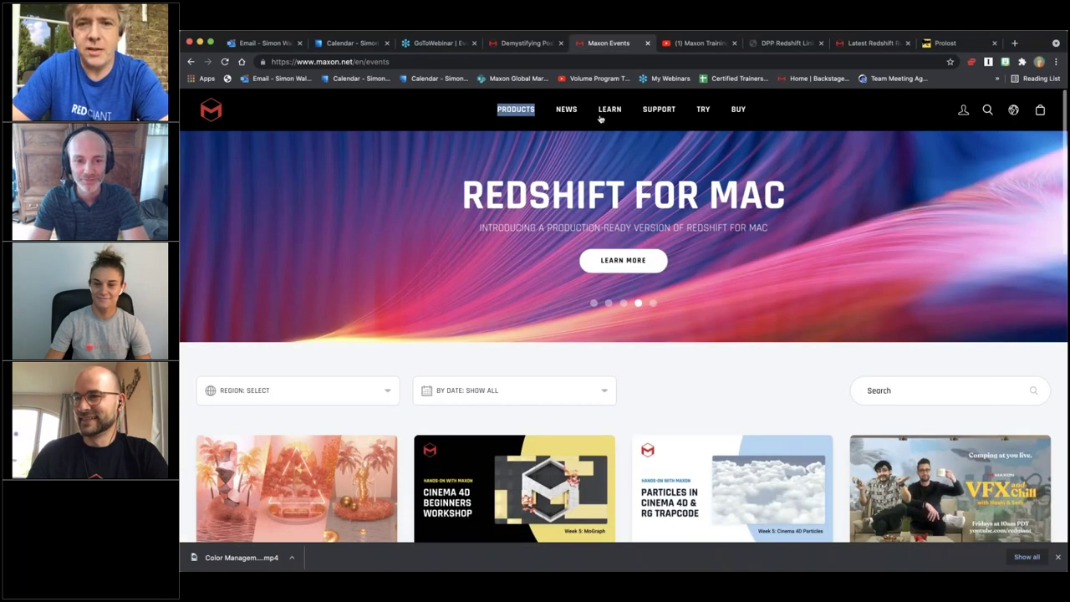
pyautogui.click(516, 43)
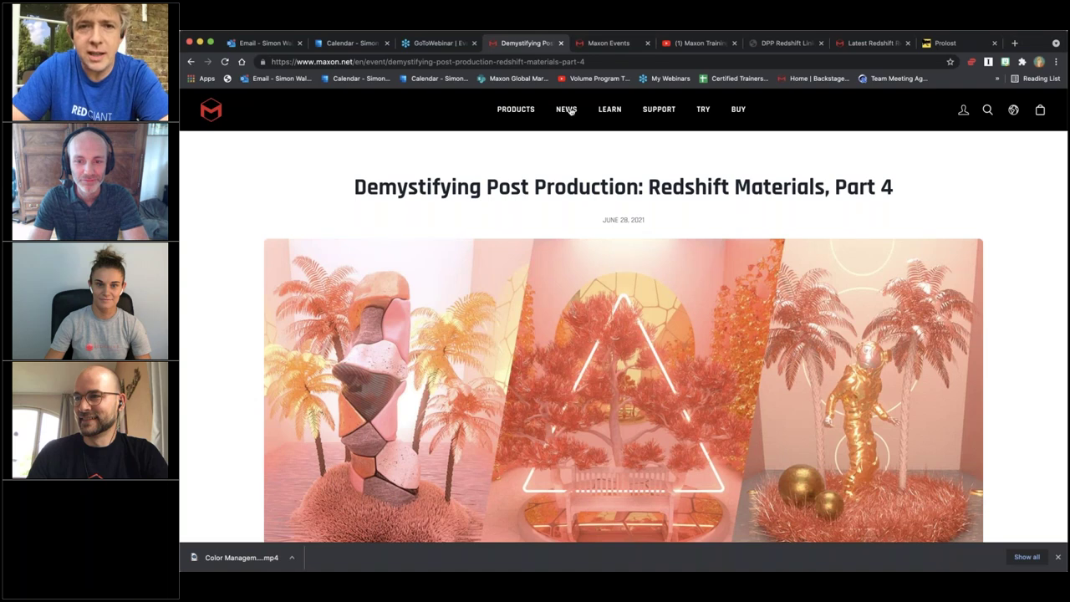
pyautogui.moveTo(569, 110)
pyautogui.click(572, 158)
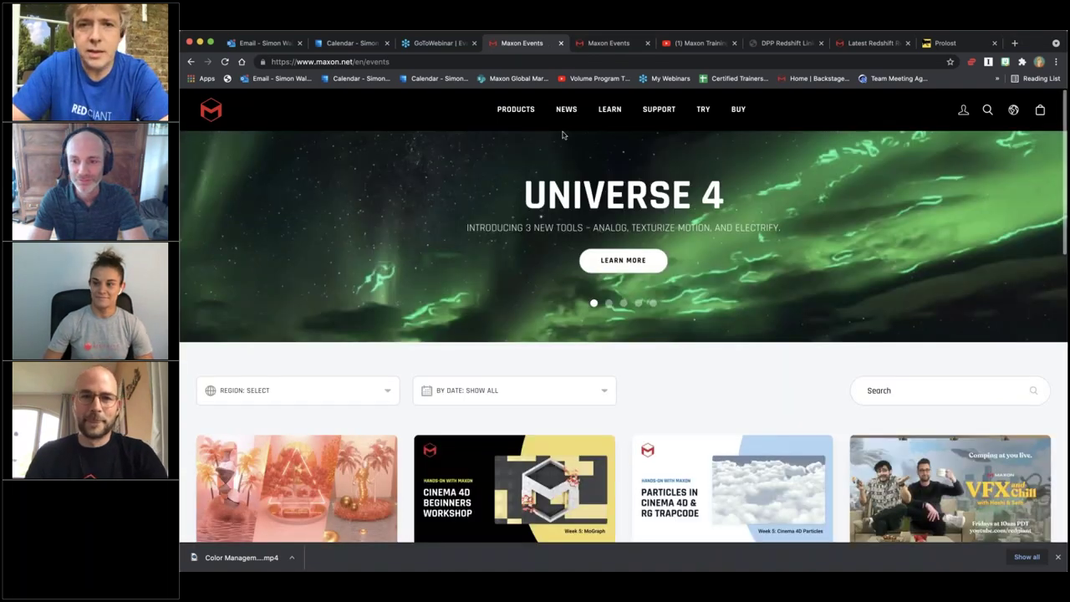
pyautogui.moveTo(566, 111)
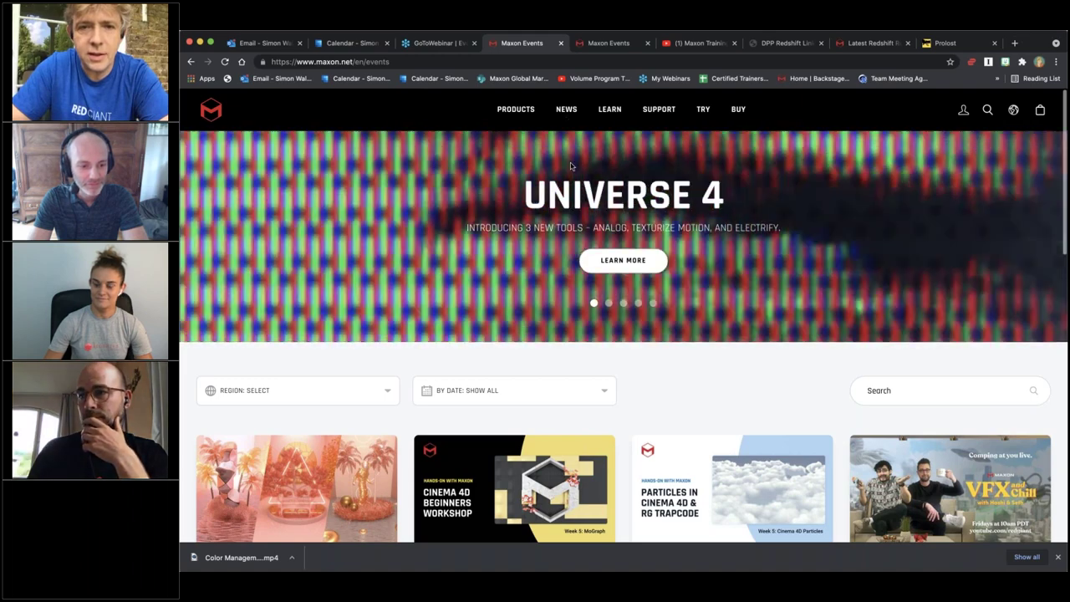
pyautogui.scroll(-5, 514, 209)
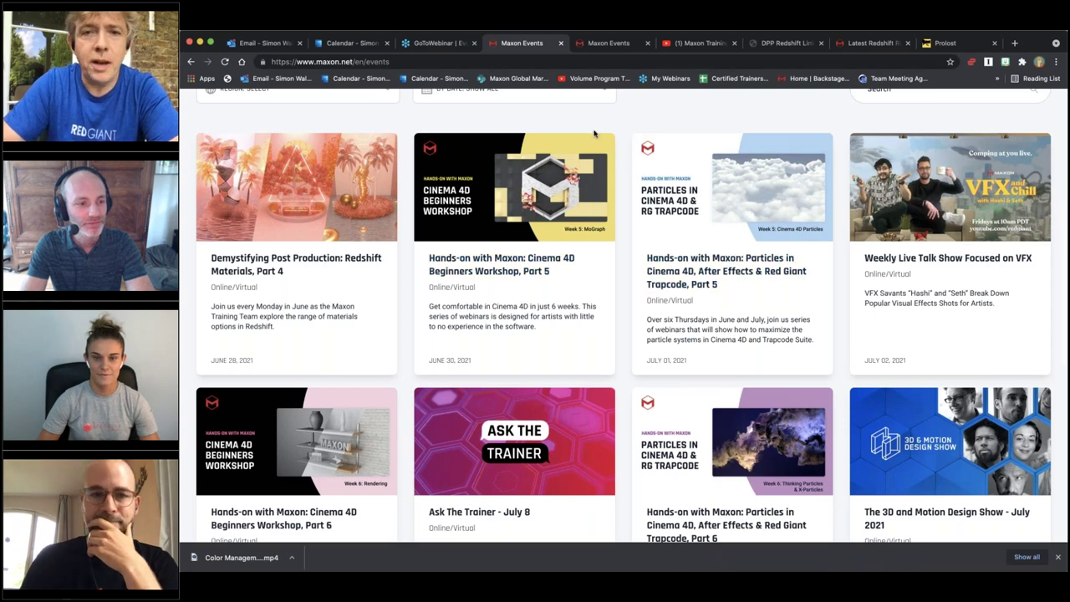
# Show the Maxon Training Team YouTube channel and read through the links in the DPP Redshift Links handout.
pyautogui.click(701, 44)
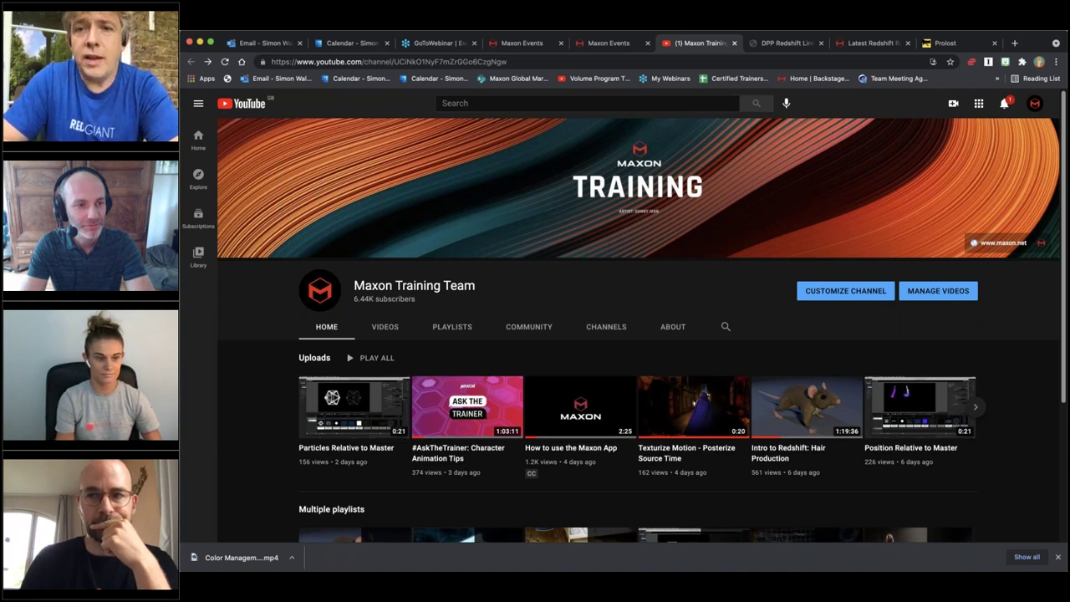
pyautogui.click(784, 43)
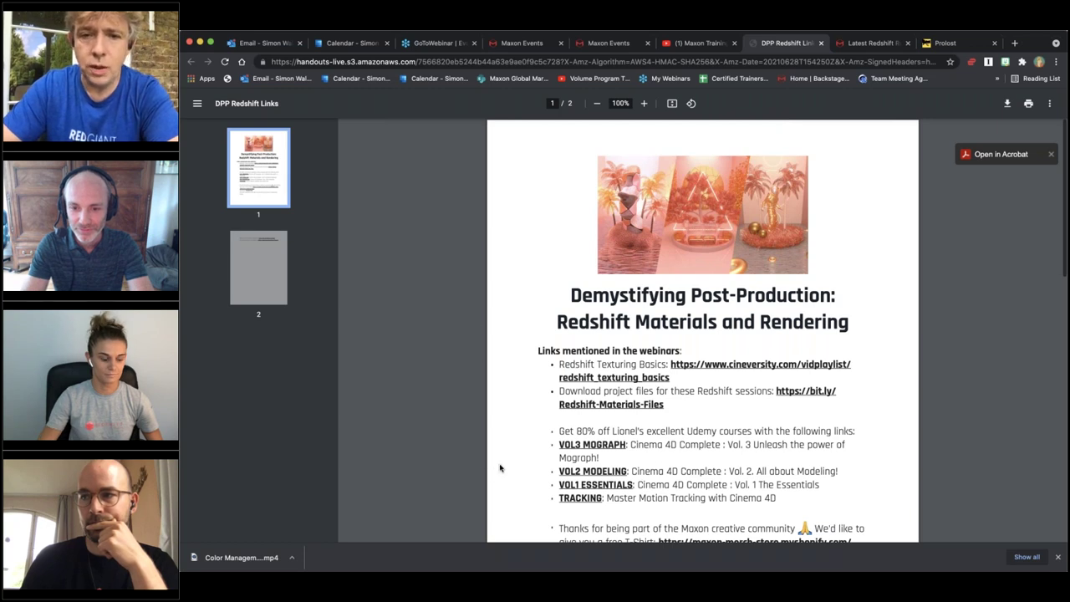
pyautogui.scroll(-4, 517, 400)
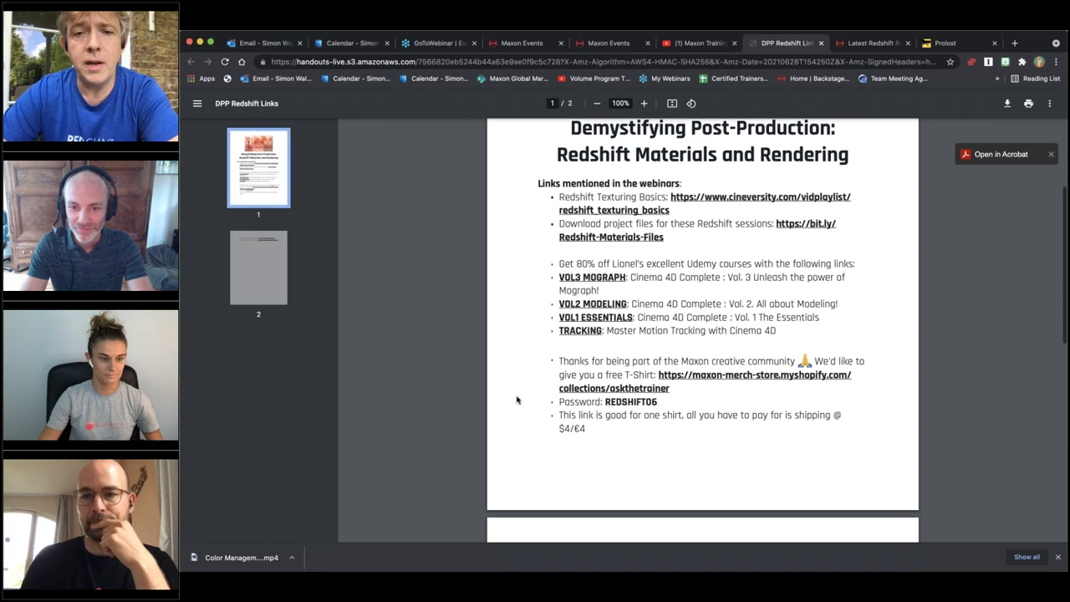
pyautogui.scroll(-1, 516, 400)
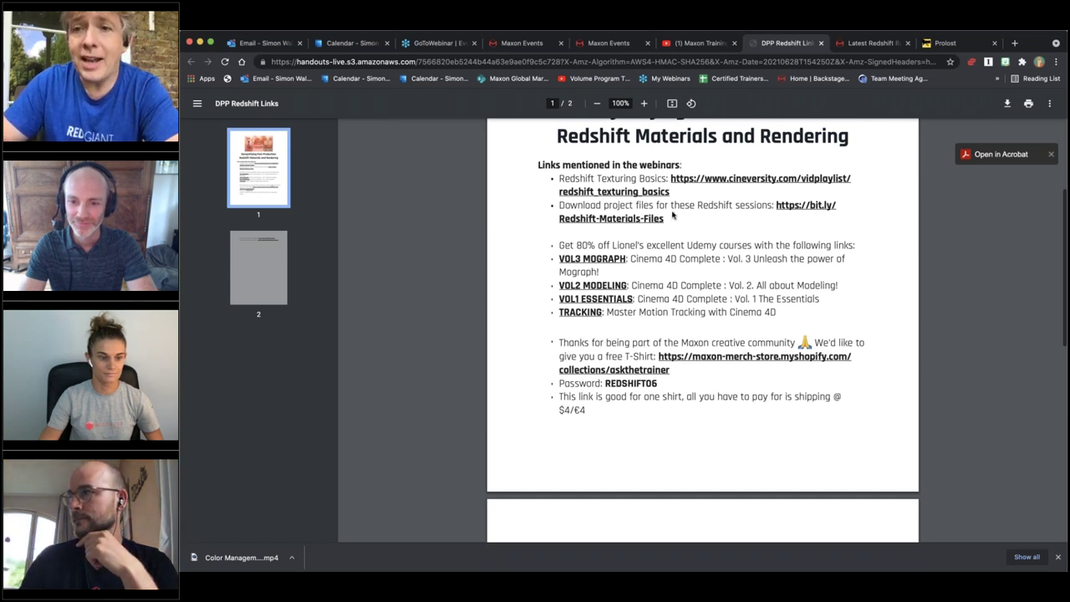
# Show the Redshift release article on OpenColorIO 2.0.1 and the Prolost post "Linear Light, Gamma, and ACES".
pyautogui.click(872, 43)
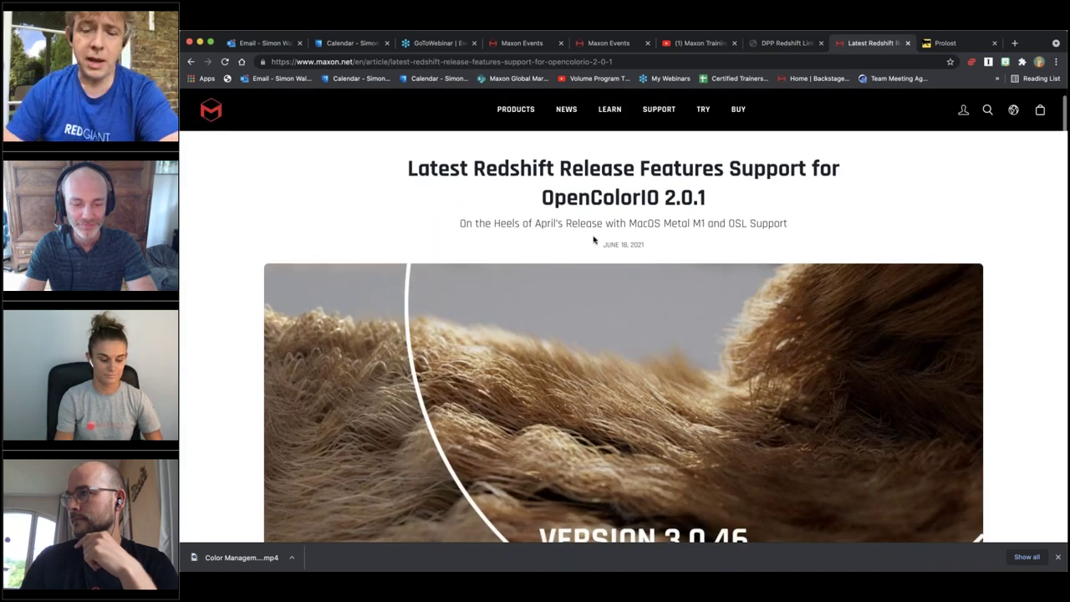
pyautogui.scroll(-1, 594, 240)
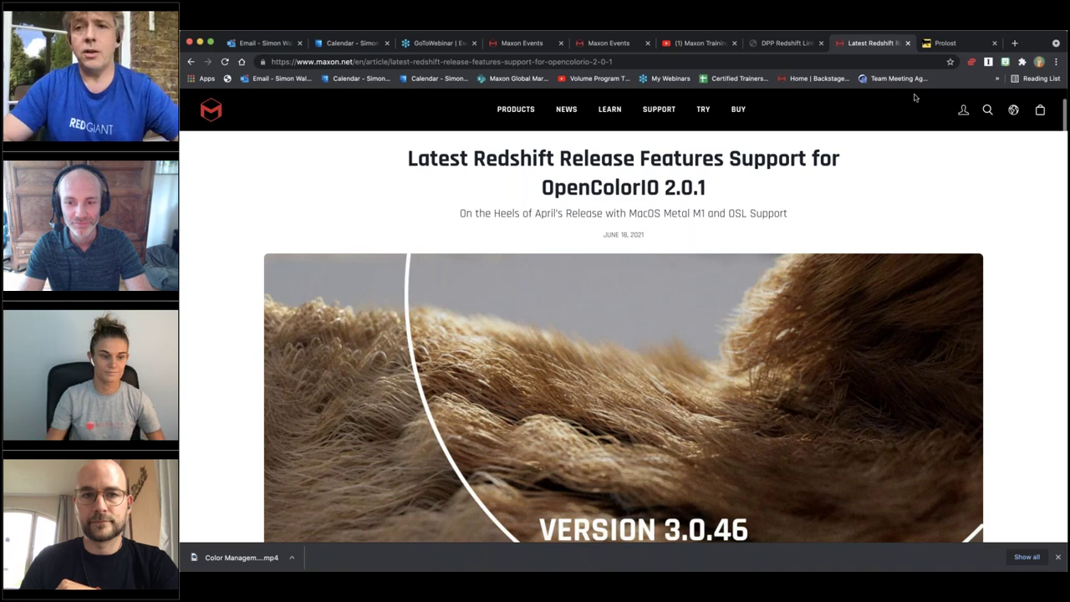
pyautogui.click(953, 45)
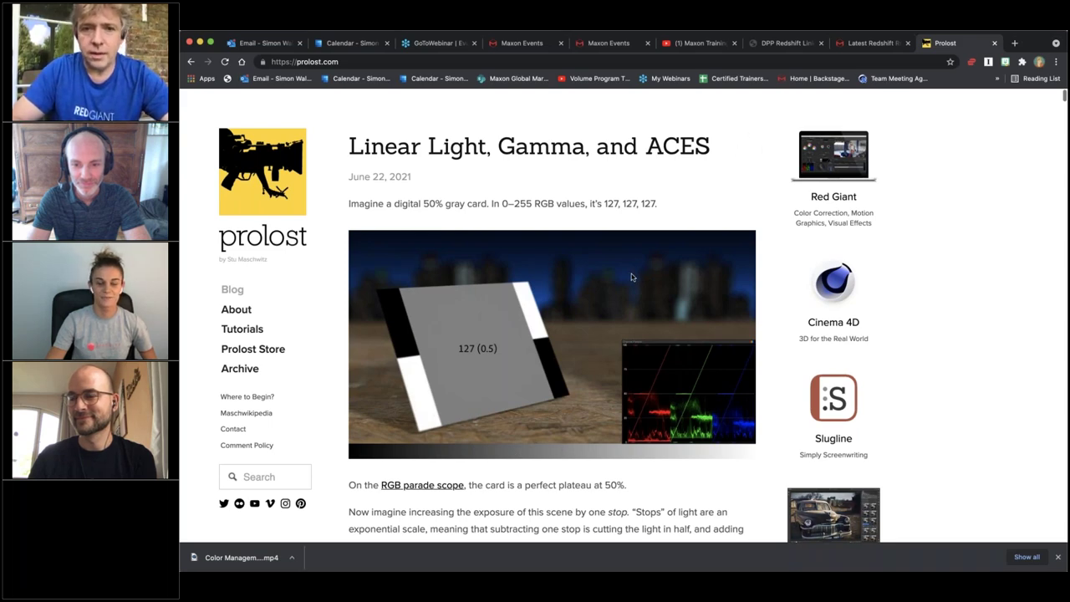
# Return to the Maxon events listing and view the page for "Demystifying Post Production: Redshift Materials, Part 4".
pyautogui.click(521, 43)
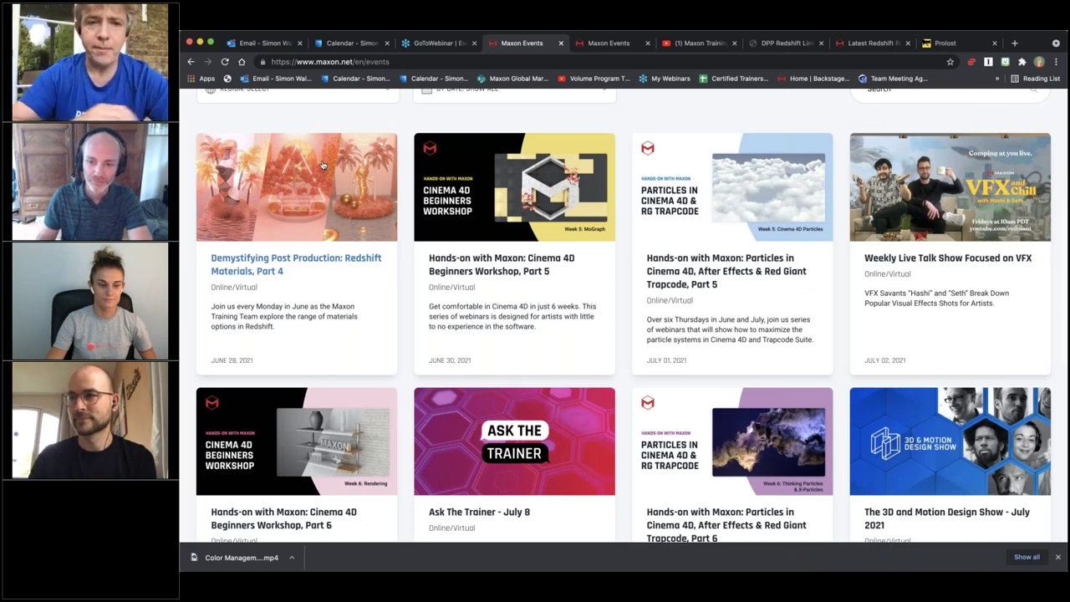
pyautogui.click(227, 262)
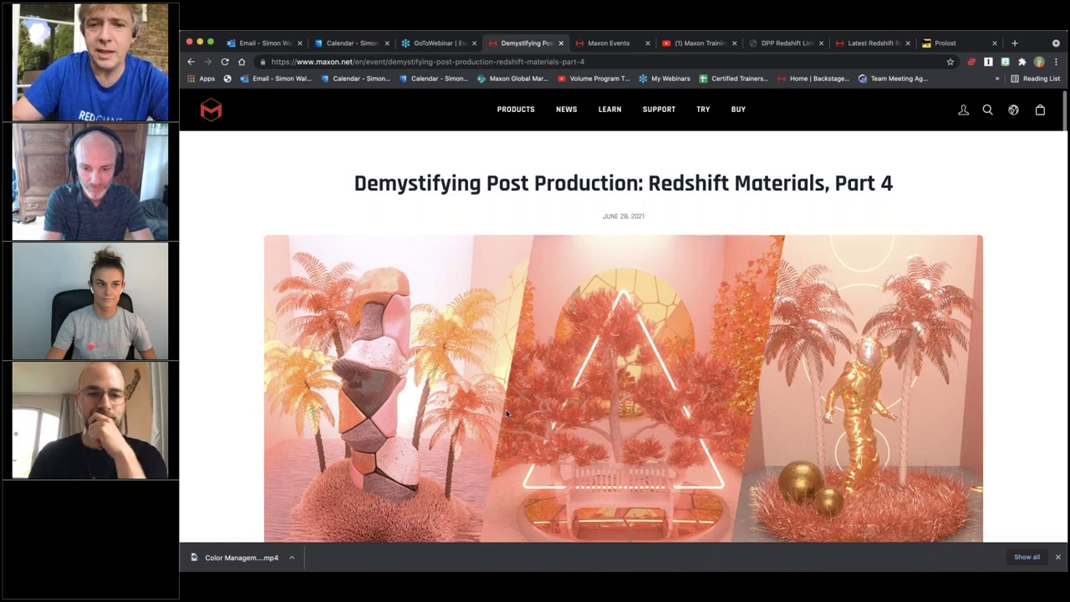
pyautogui.scroll(-3, 507, 413)
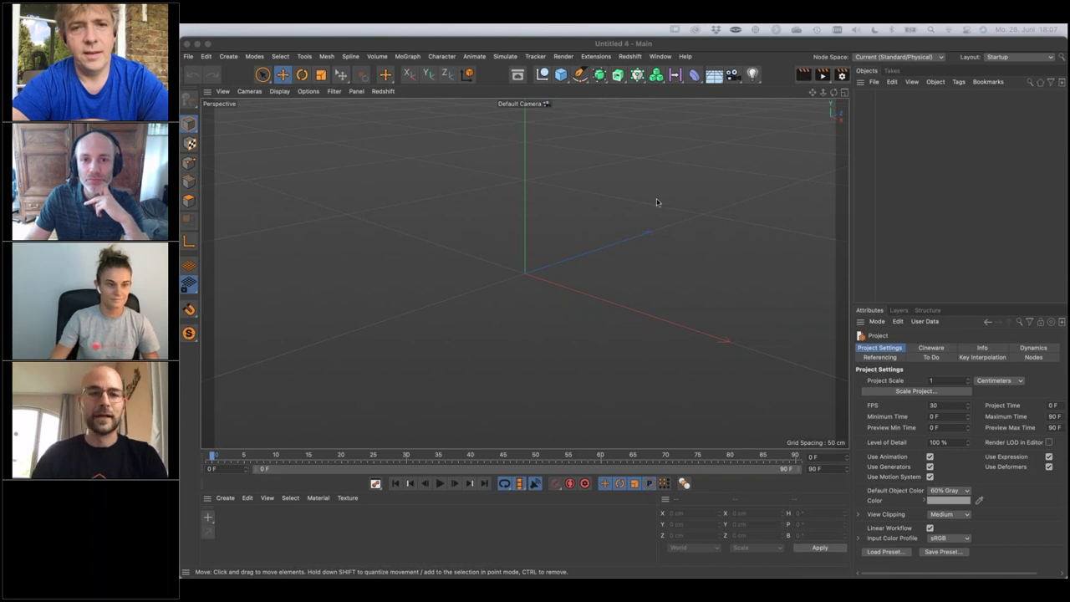
# In Cinema 4D, open the render settings and set the renderer to Redshift.
pyautogui.click(841, 77)
pyautogui.moveTo(844, 73); pyautogui.dragTo(574, 104)
pyautogui.click(418, 131)
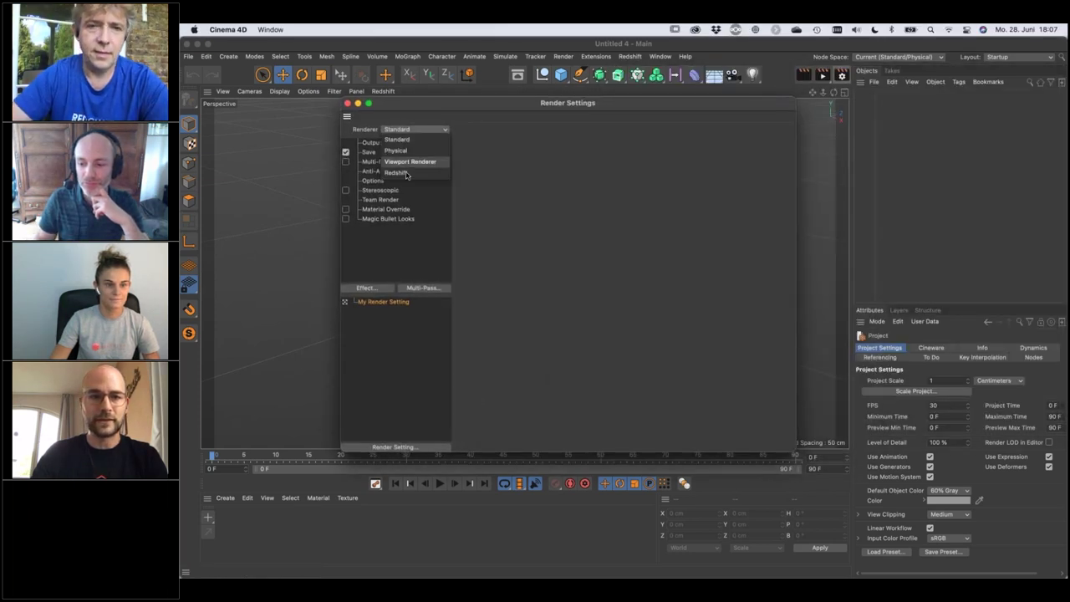
pyautogui.click(408, 173)
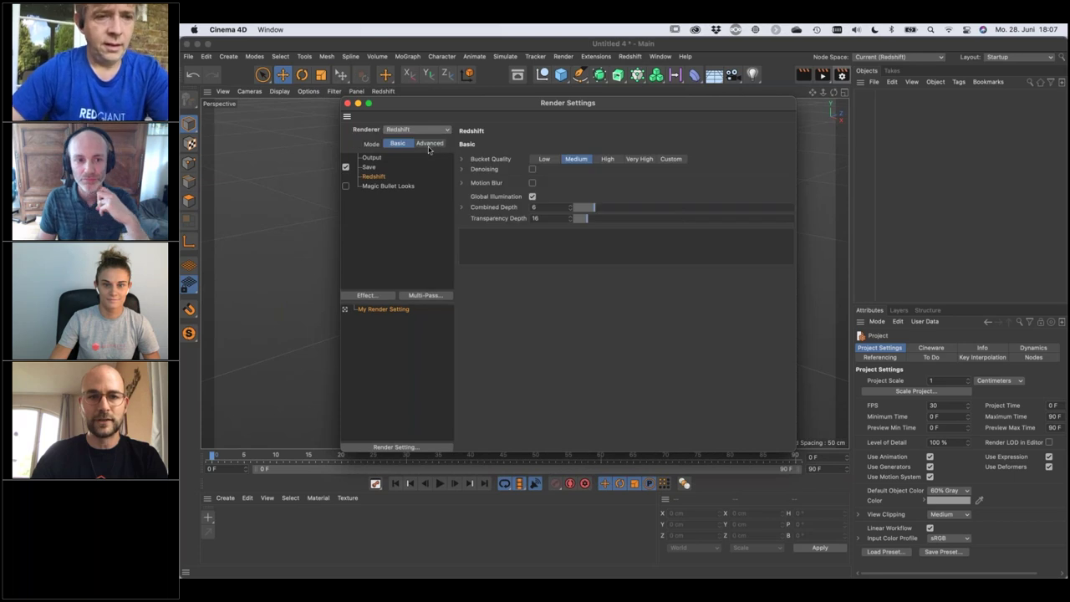
# In Redshift's advanced global settings, set the rendering color space to scene-linear Rec.709-sRGB and the view to Un-tone-mapped, and close the render settings.
pyautogui.click(431, 144)
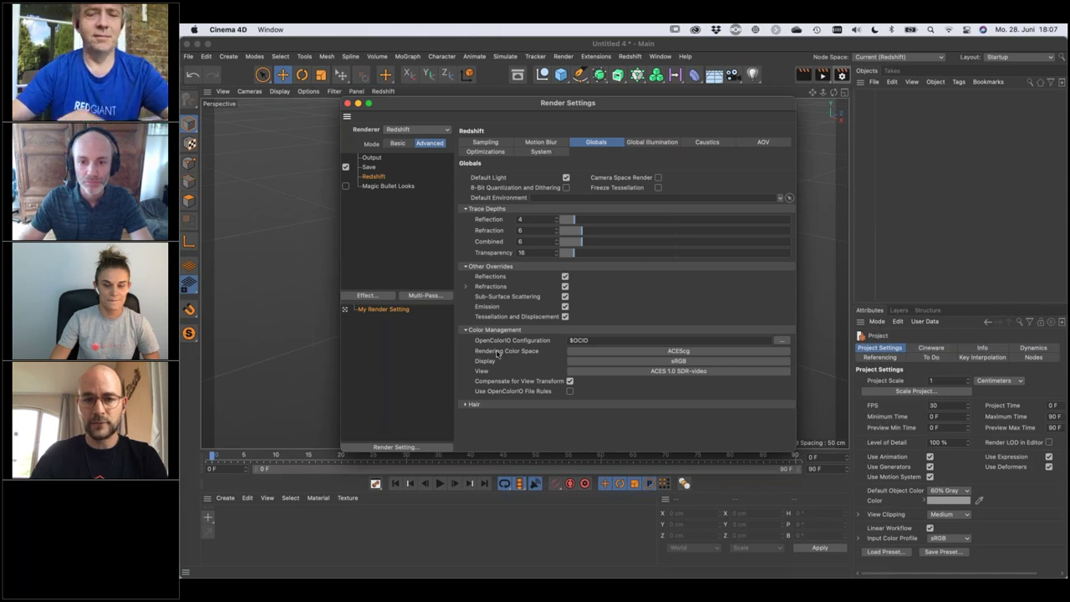
pyautogui.click(682, 353)
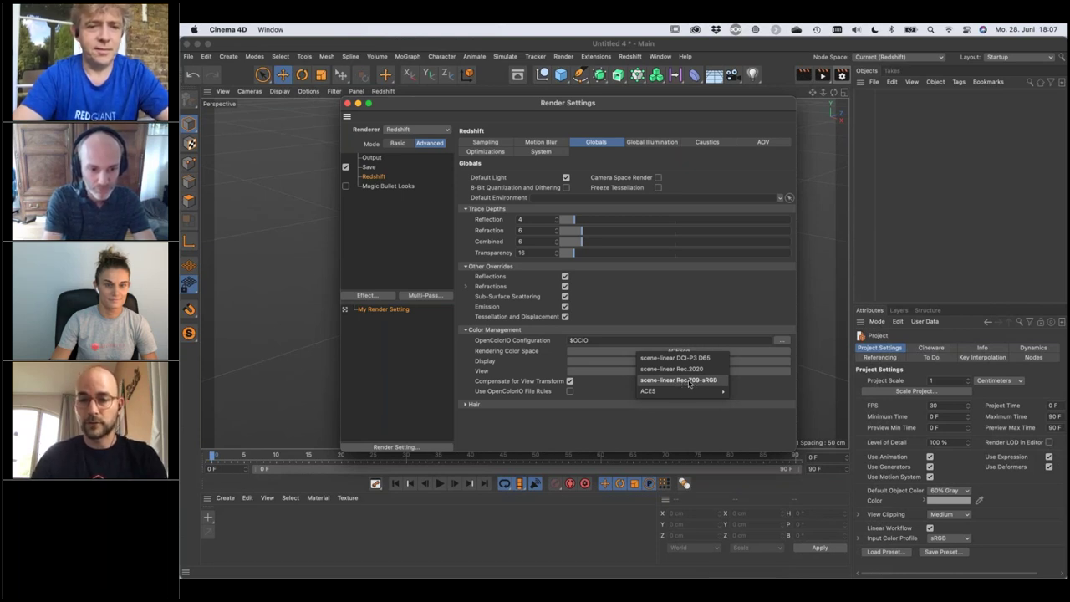
pyautogui.click(690, 382)
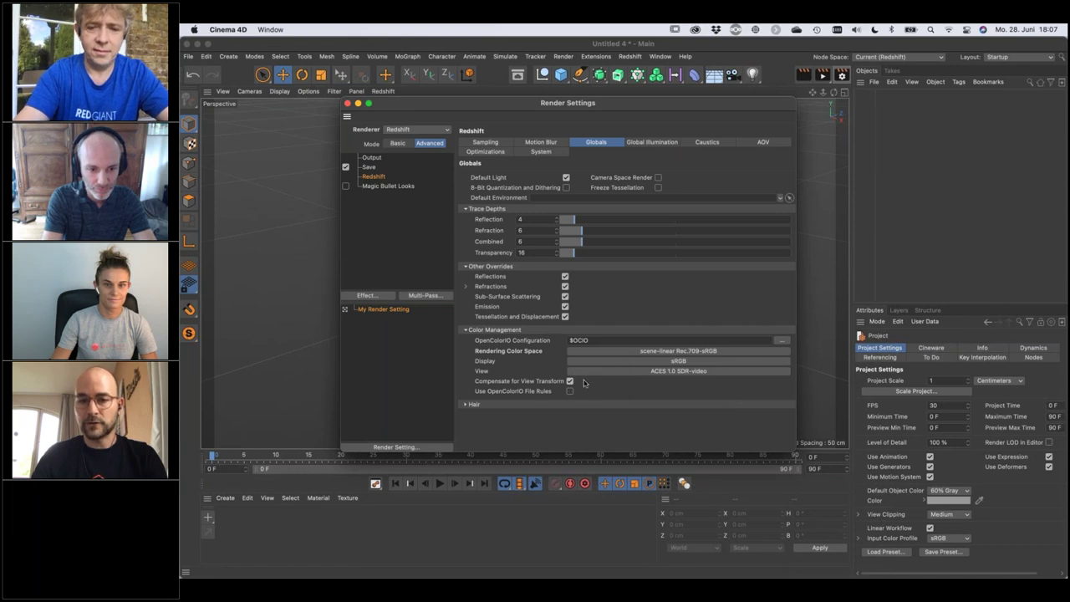
pyautogui.click(648, 371)
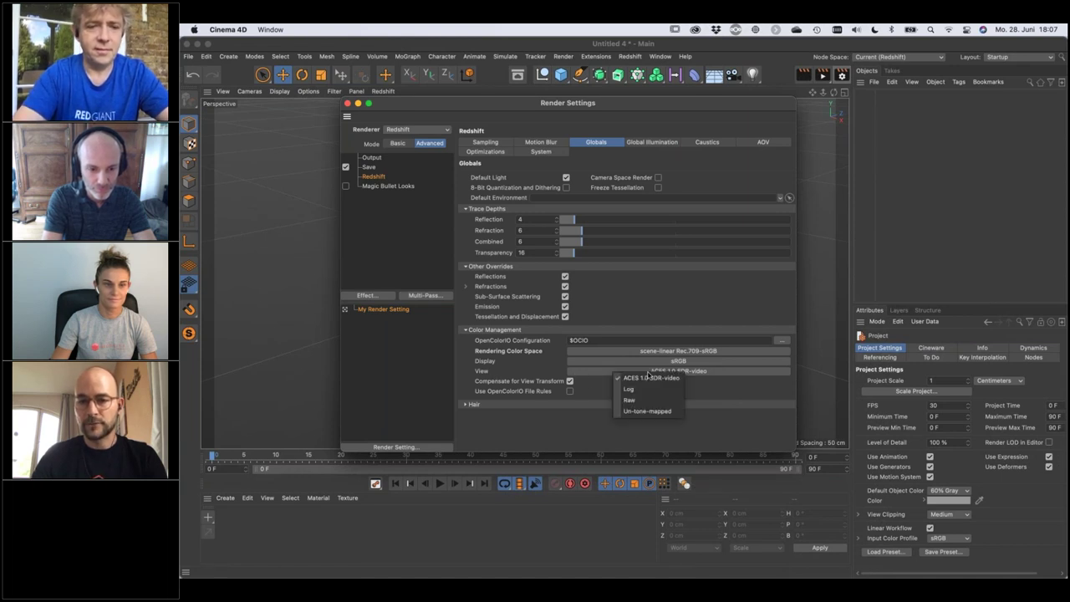
pyautogui.click(668, 411)
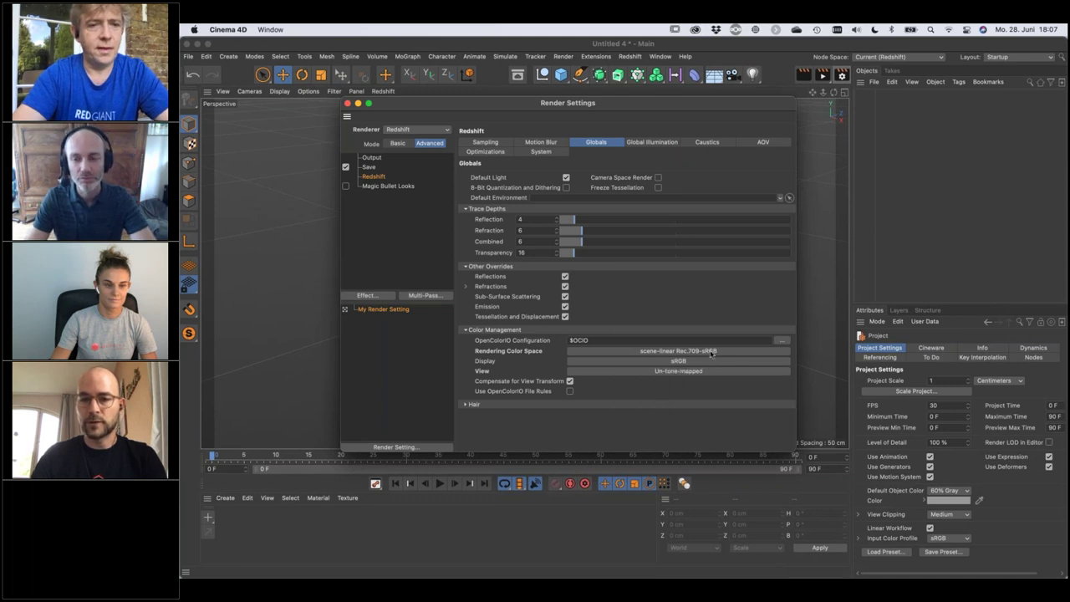
pyautogui.moveTo(450, 105); pyautogui.dragTo(626, 112)
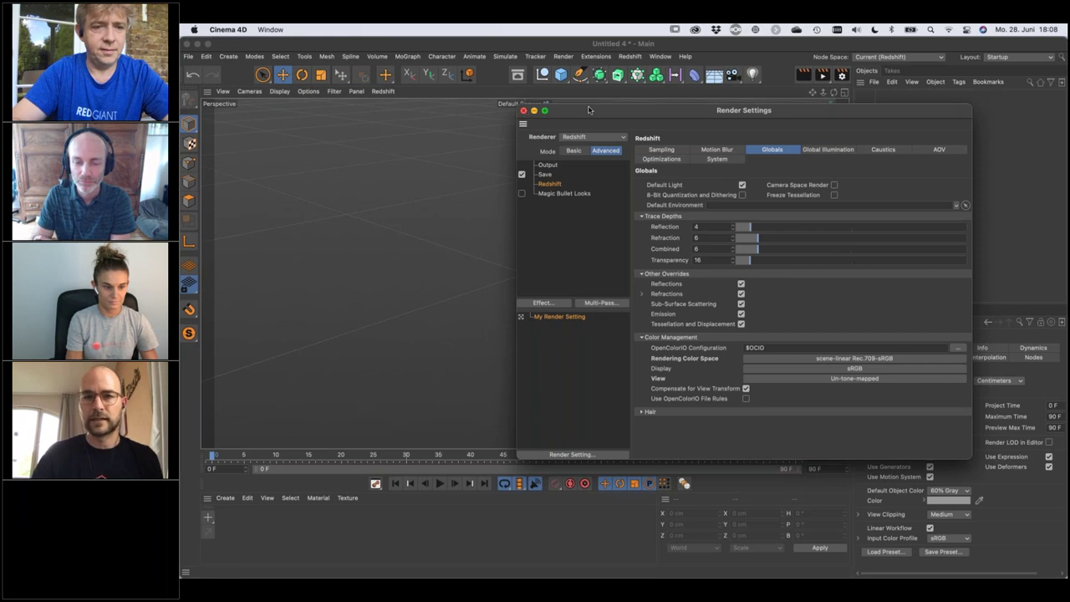
pyautogui.moveTo(606, 109); pyautogui.dragTo(639, 160)
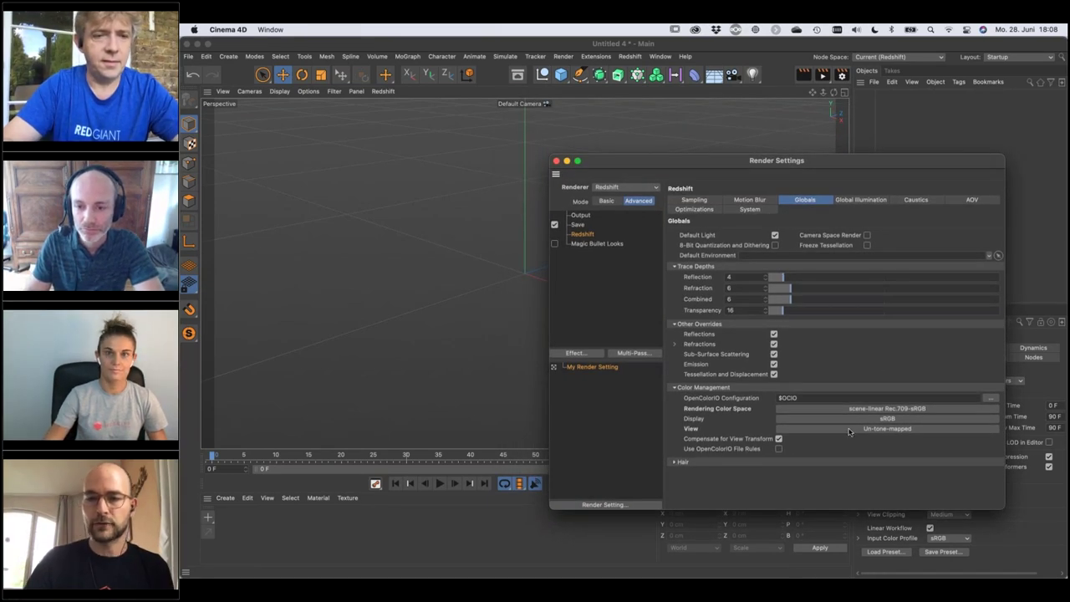
pyautogui.moveTo(619, 161); pyautogui.dragTo(602, 148)
pyautogui.click(539, 149)
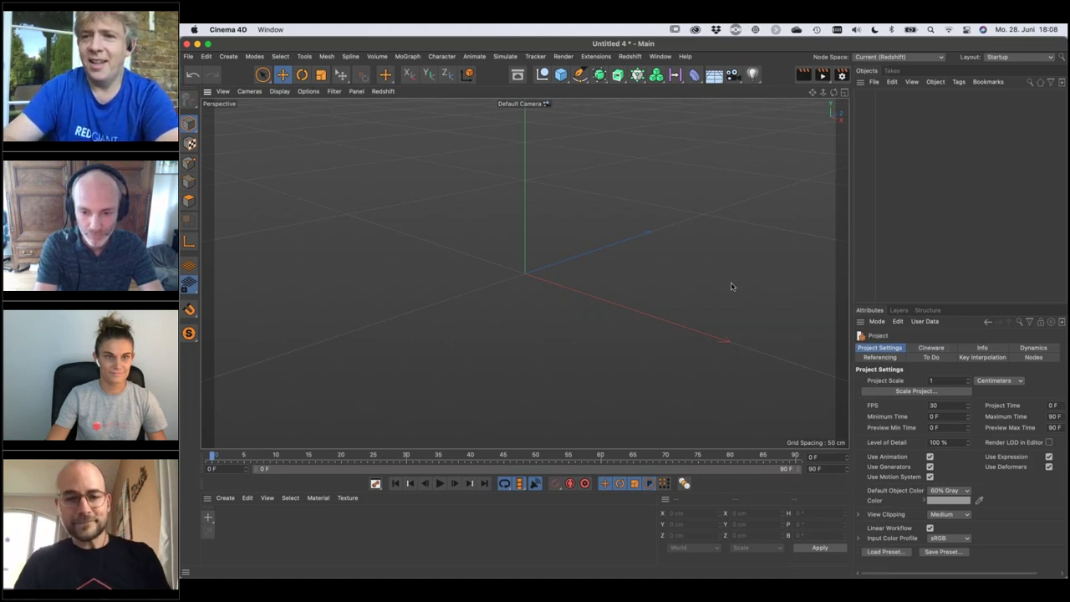
# Add a text spline reading "S" and set its alignment to Middle.
pyautogui.keyDown('alt'); pyautogui.moveTo(525, 275); pyautogui.dragTo(538, 308); pyautogui.keyUp('alt')
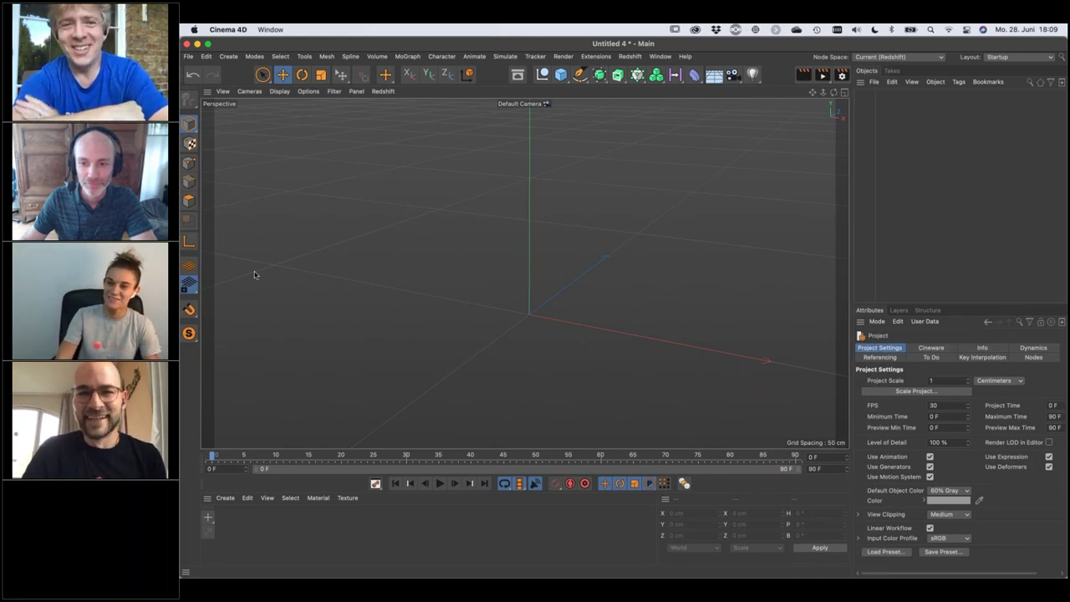
pyautogui.click(580, 73)
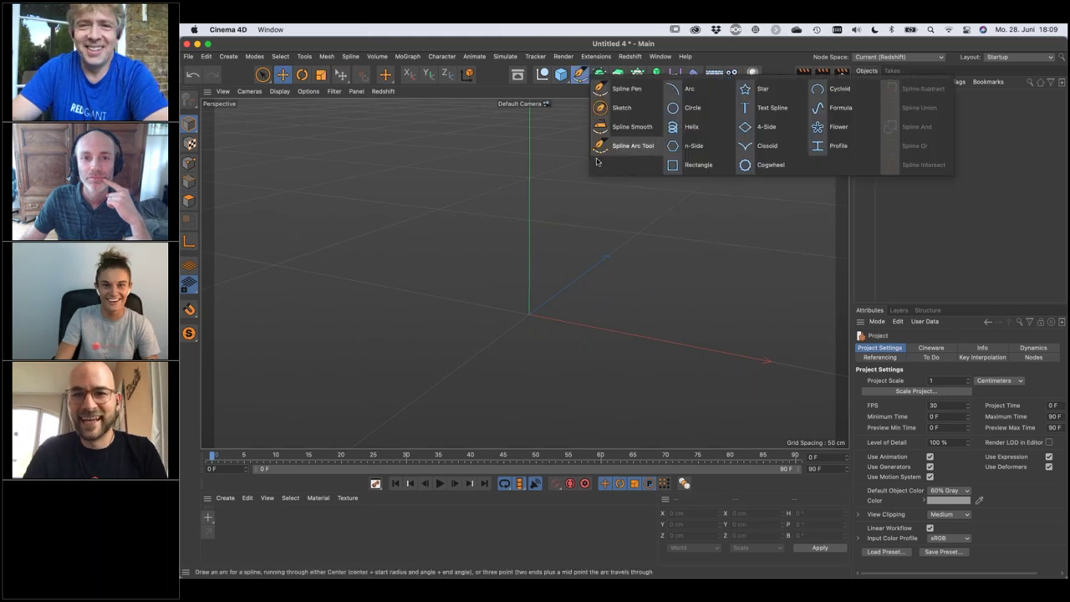
pyautogui.click(776, 113)
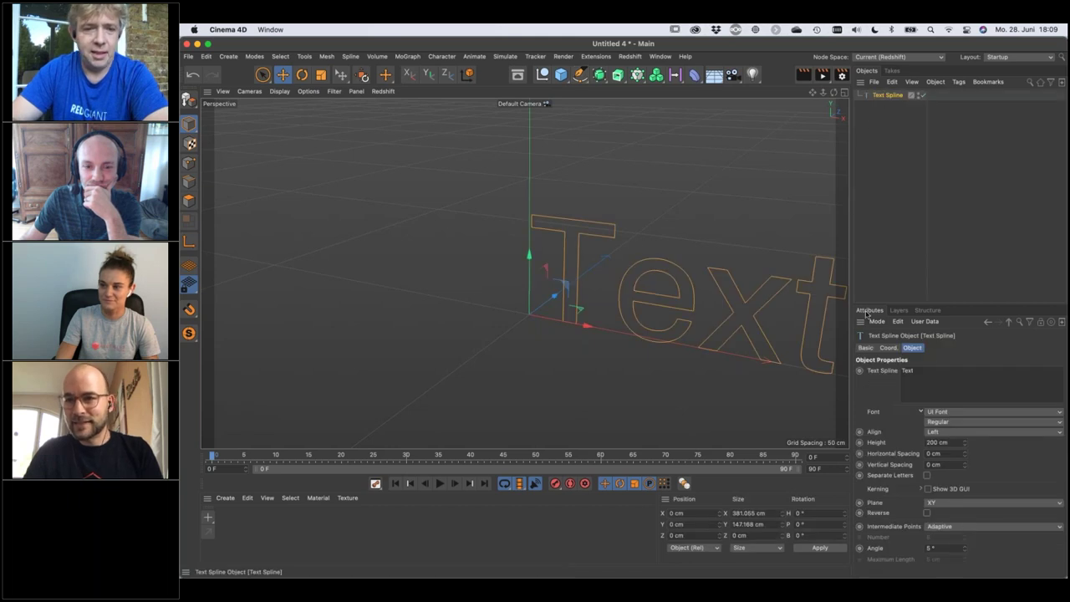
pyautogui.moveTo(914, 371); pyautogui.dragTo(850, 369)
pyautogui.write('S')
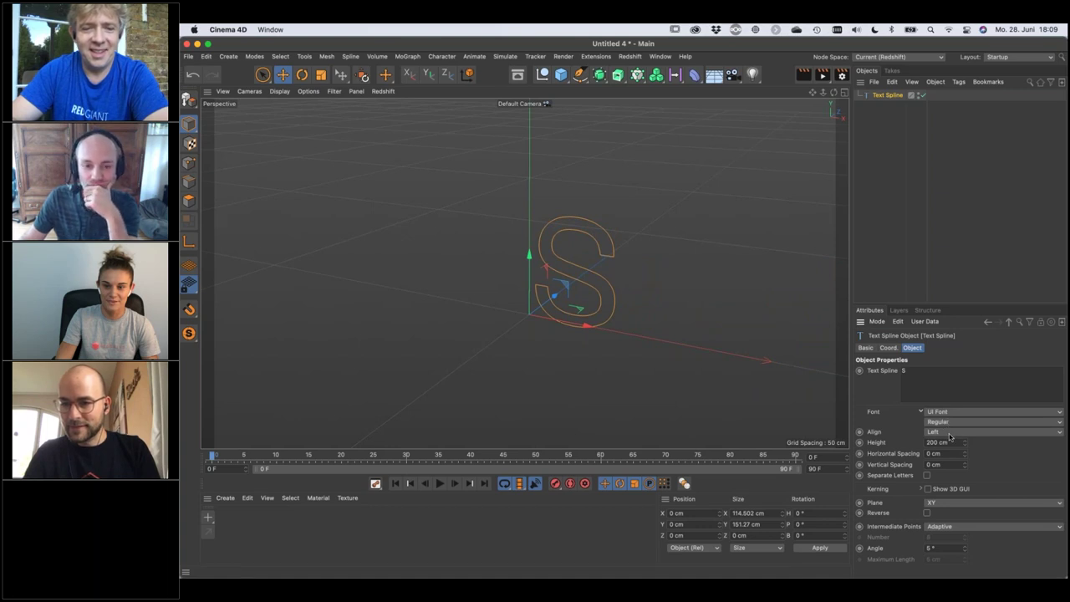
pyautogui.click(950, 433)
pyautogui.click(950, 444)
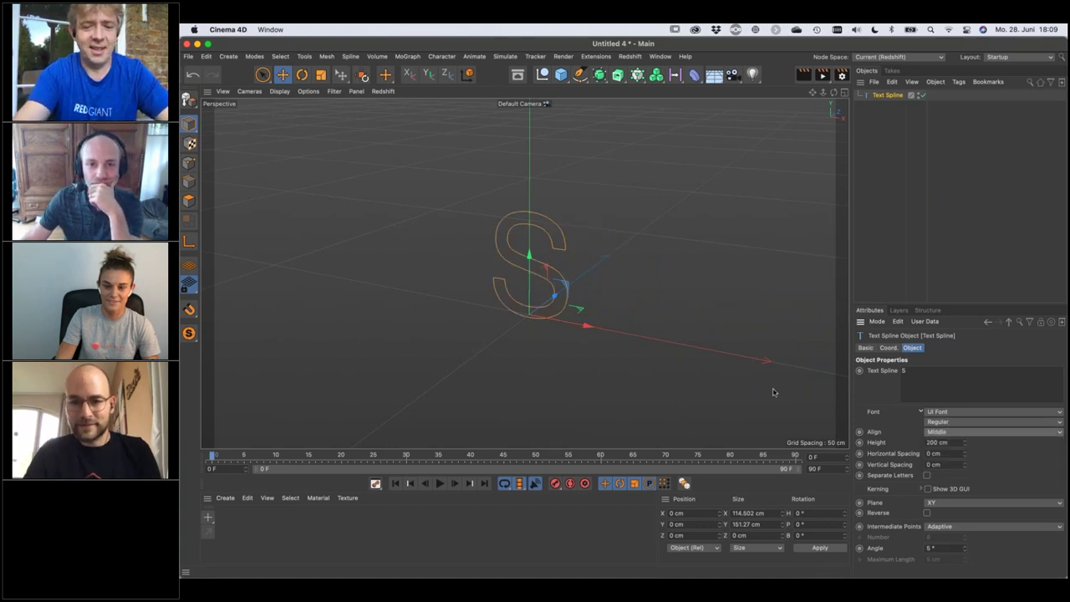
# Set the font of the "S" text spline to Papyrus.
pyautogui.click(1060, 414)
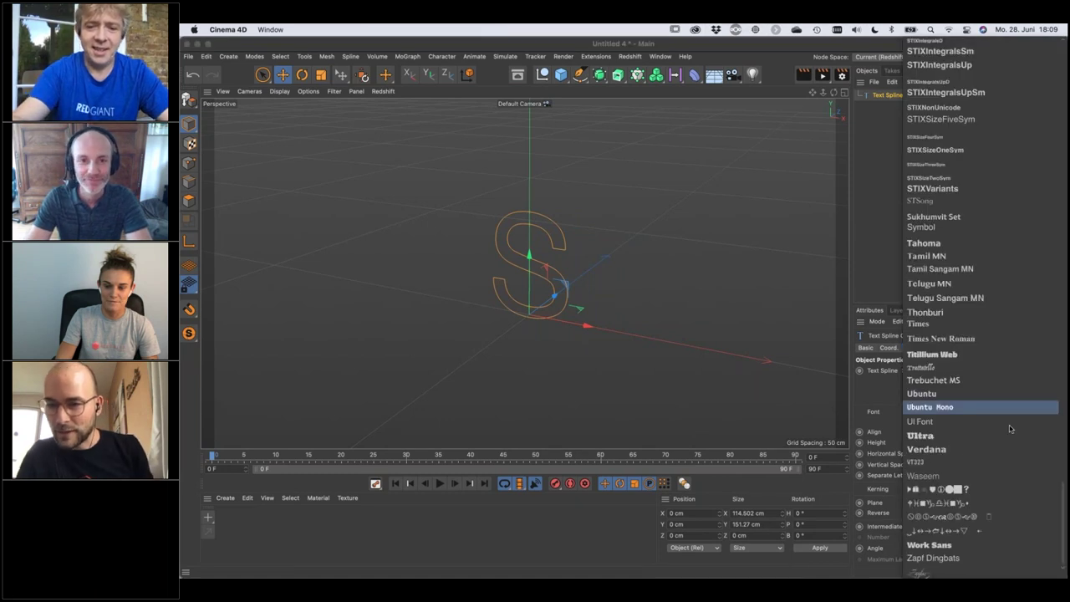
pyautogui.scroll(10, 958, 368)
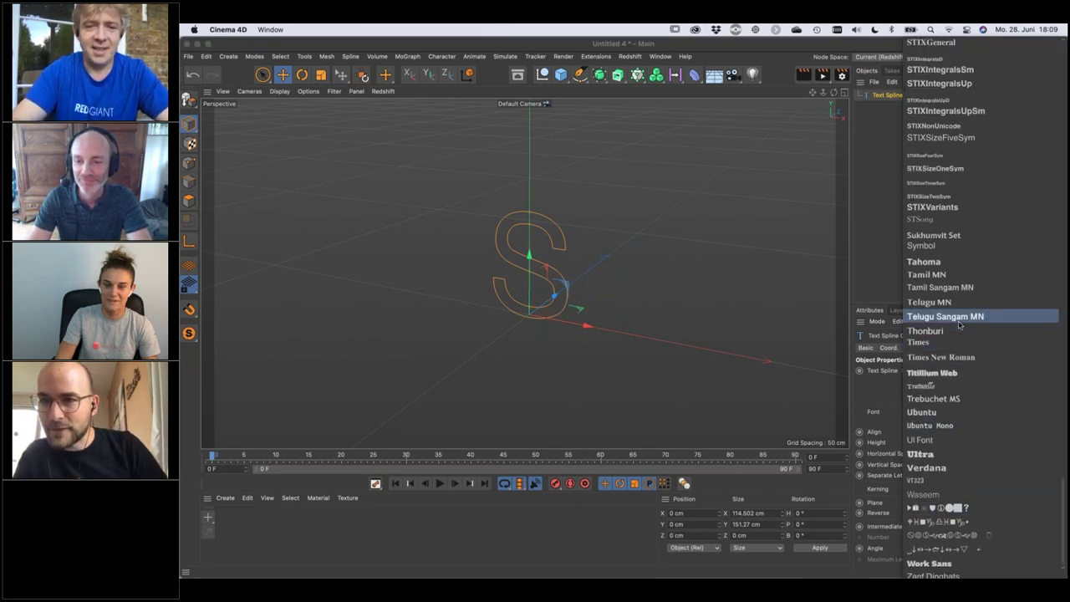
pyautogui.scroll(3, 960, 324)
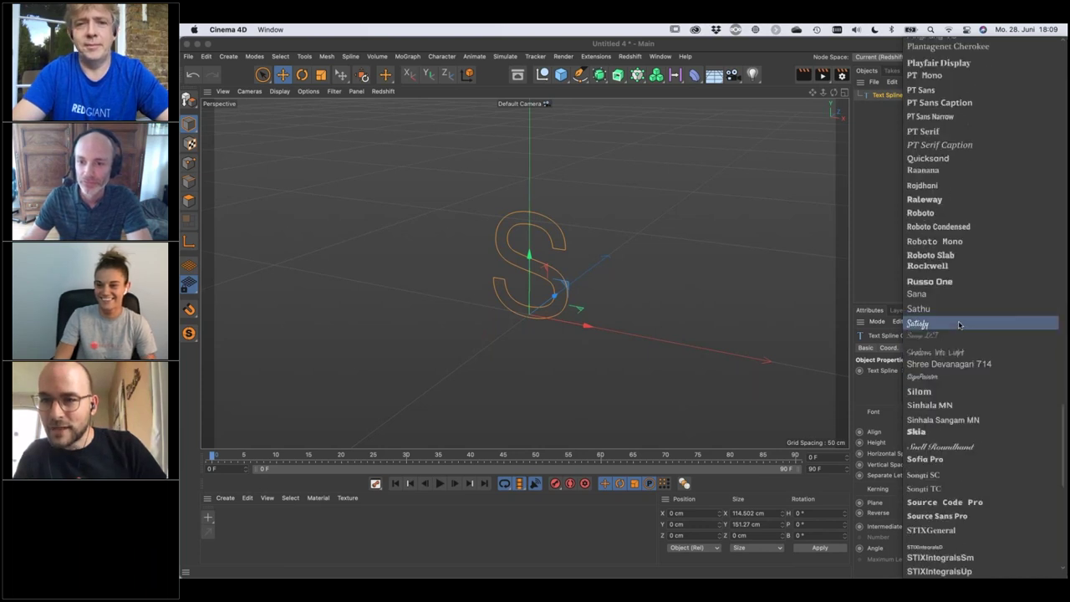
pyautogui.scroll(4, 960, 324)
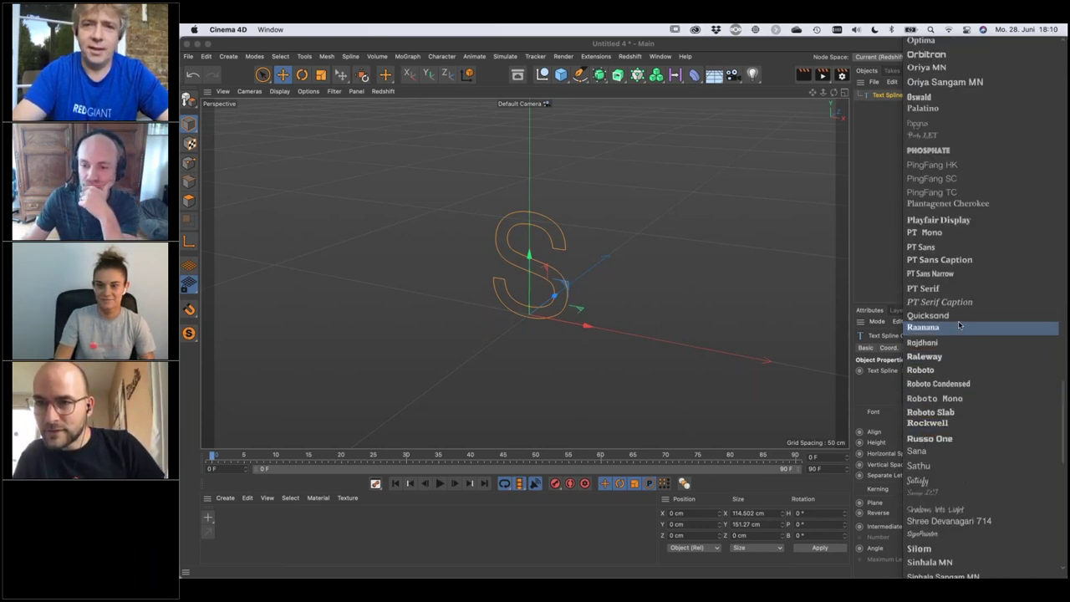
pyautogui.scroll(1, 960, 324)
pyautogui.click(924, 144)
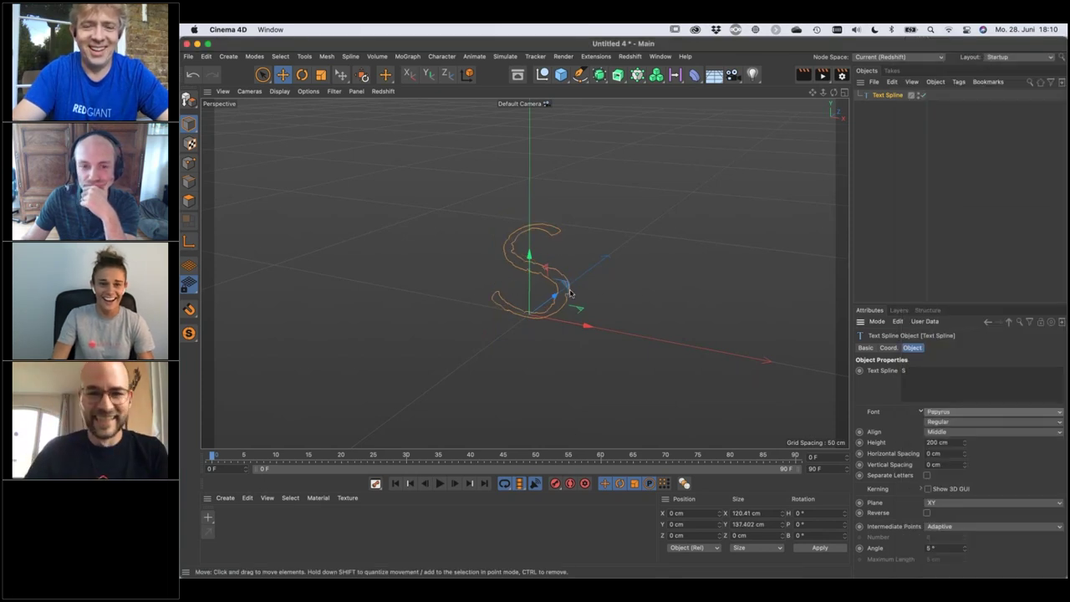
# Extrude the "S" text spline with an offset of 25 cm.
pyautogui.keyDown('alt'); pyautogui.moveTo(554, 296); pyautogui.dragTo(578, 284); pyautogui.keyUp('alt')
pyautogui.keyDown('alt'); pyautogui.moveTo(543, 284); pyautogui.dragTo(615, 270, button='right'); pyautogui.keyUp('alt')
pyautogui.moveTo(589, 292)
pyautogui.keyDown('alt'); pyautogui.mouseDown()
pyautogui.moveTo(433, 293)
pyautogui.moveTo(557, 292)
pyautogui.moveTo(566, 418)
pyautogui.moveTo(564, 359)
pyautogui.moveTo(609, 306)
pyautogui.moveTo(568, 283)
pyautogui.moveTo(561, 299)
pyautogui.moveTo(554, 289)
pyautogui.moveTo(566, 306)
pyautogui.moveTo(587, 303)
pyautogui.moveTo(557, 303)
pyautogui.moveTo(578, 309)
pyautogui.mouseUp(); pyautogui.keyUp('alt')
pyautogui.keyDown('alt'); pyautogui.moveTo(597, 312); pyautogui.dragTo(607, 301); pyautogui.keyUp('alt')
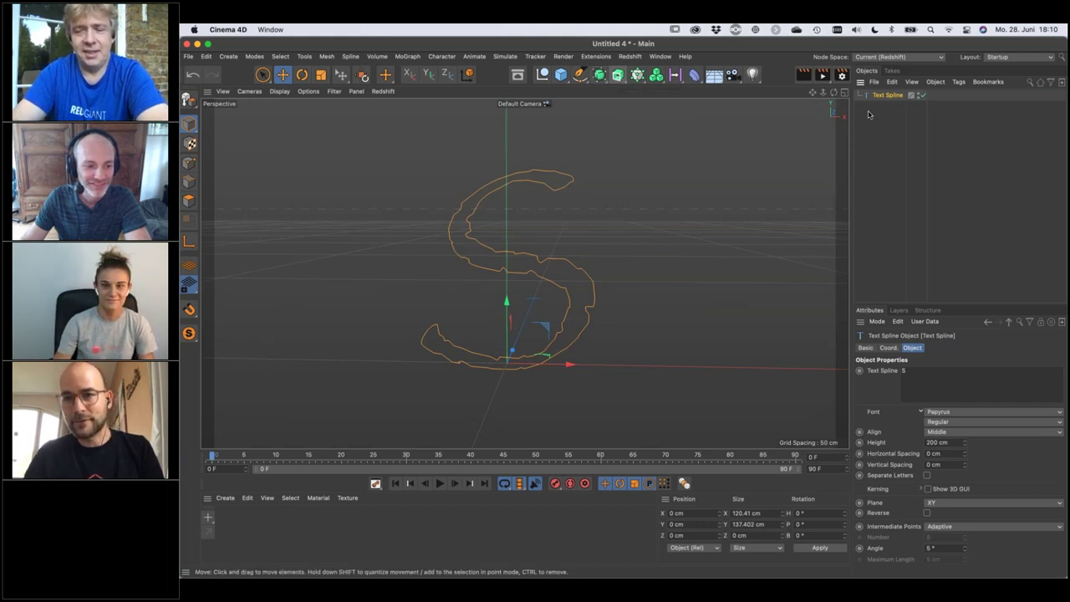
pyautogui.keyDown('alt'); pyautogui.click(617, 74); pyautogui.keyUp('alt')
pyautogui.keyDown('alt'); pyautogui.moveTo(548, 290); pyautogui.dragTo(477, 292); pyautogui.keyUp('alt')
pyautogui.moveTo(980, 385); pyautogui.dragTo(970, 382)
pyautogui.keyDown('alt'); pyautogui.moveTo(674, 290); pyautogui.dragTo(769, 229); pyautogui.keyUp('alt')
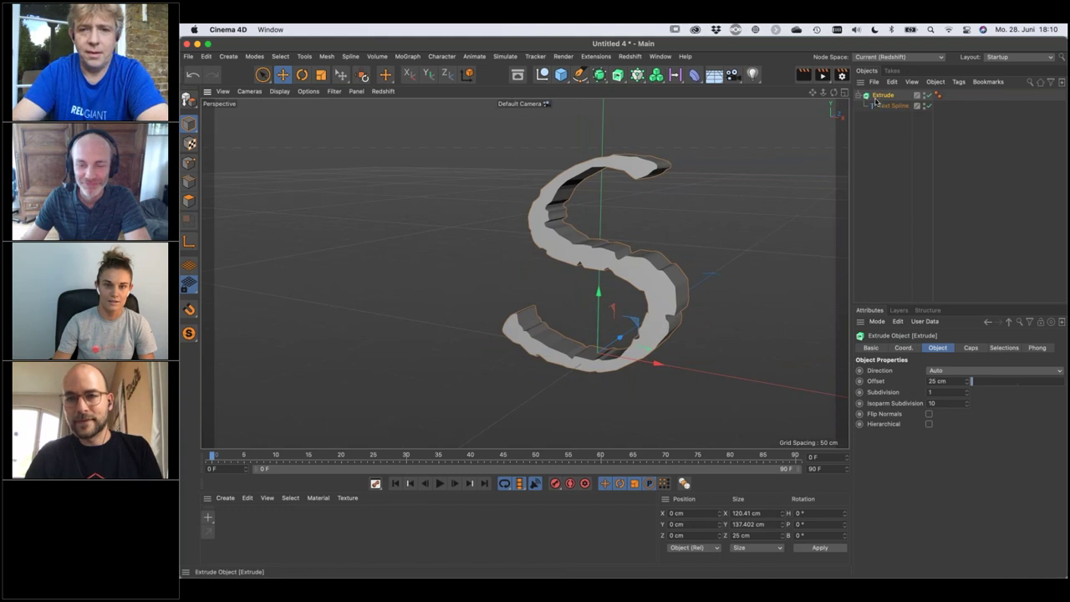
# Give the Extrude's caps a Round bevel with a size of 23.22 cm and a shape depth of -60%.
pyautogui.keyDown('alt'); pyautogui.moveTo(605, 277); pyautogui.dragTo(743, 256); pyautogui.keyUp('alt')
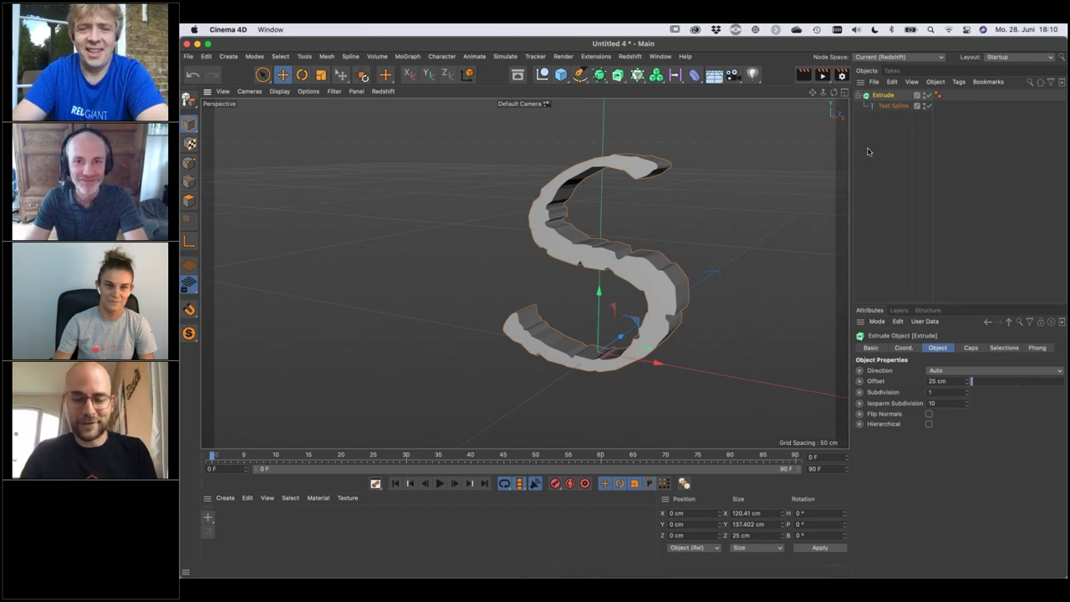
pyautogui.click(889, 106)
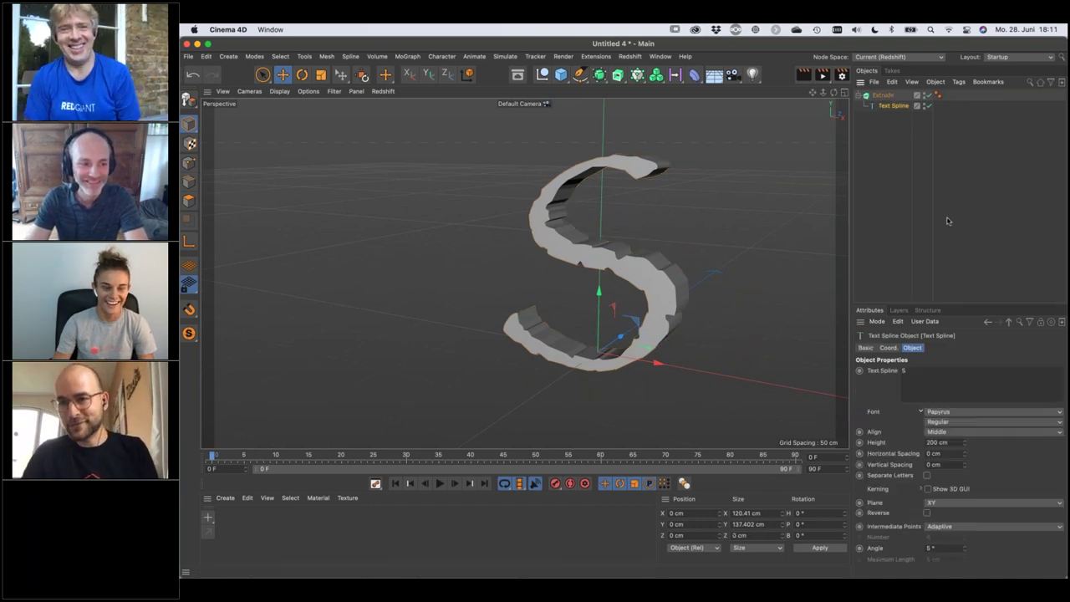
pyautogui.click(883, 95)
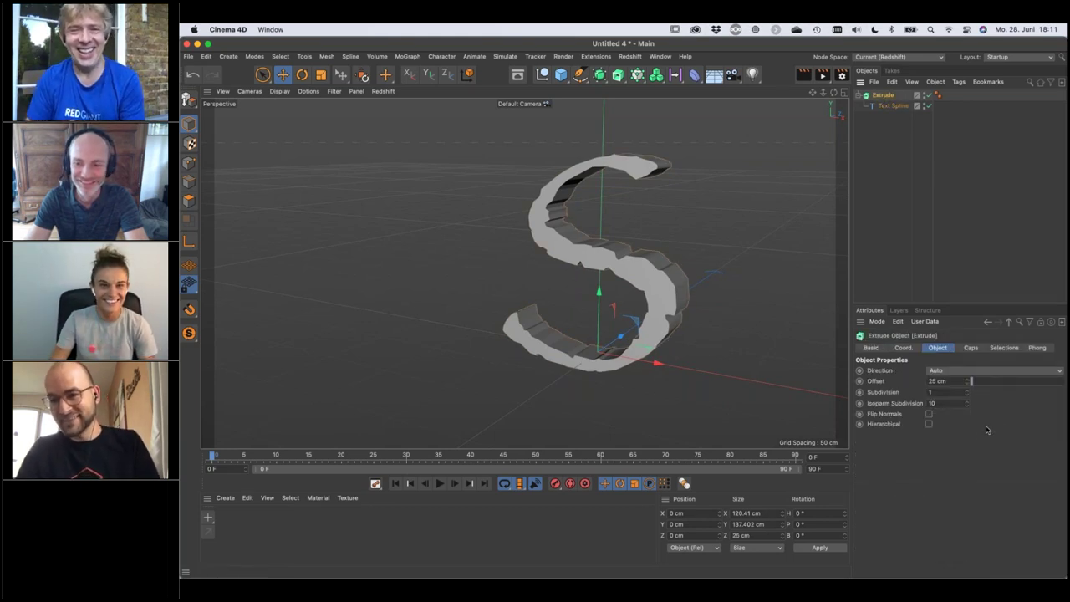
pyautogui.click(971, 348)
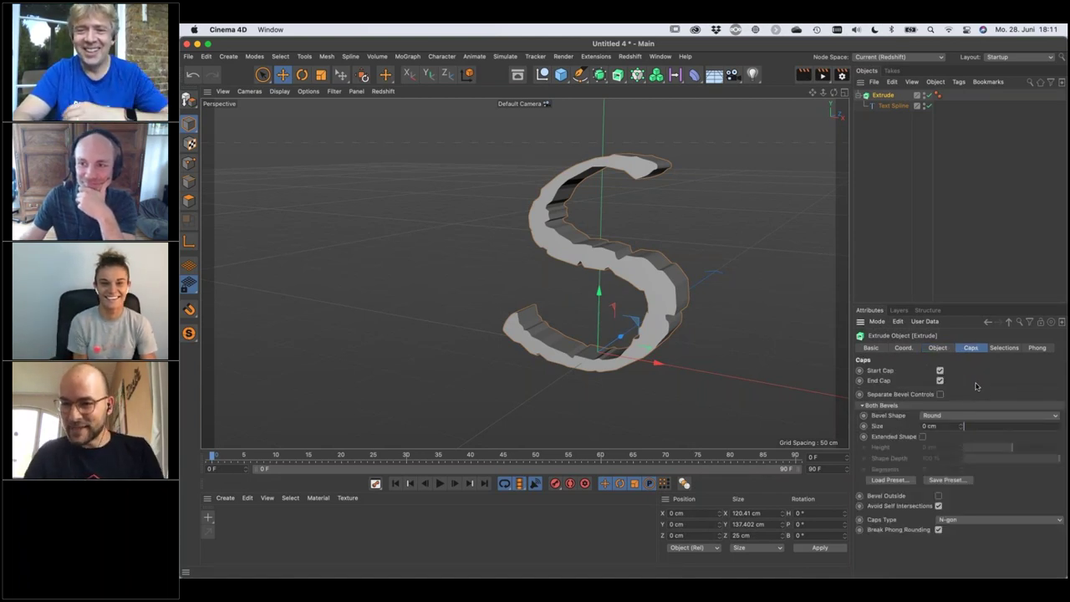
pyautogui.moveTo(974, 429); pyautogui.dragTo(987, 428)
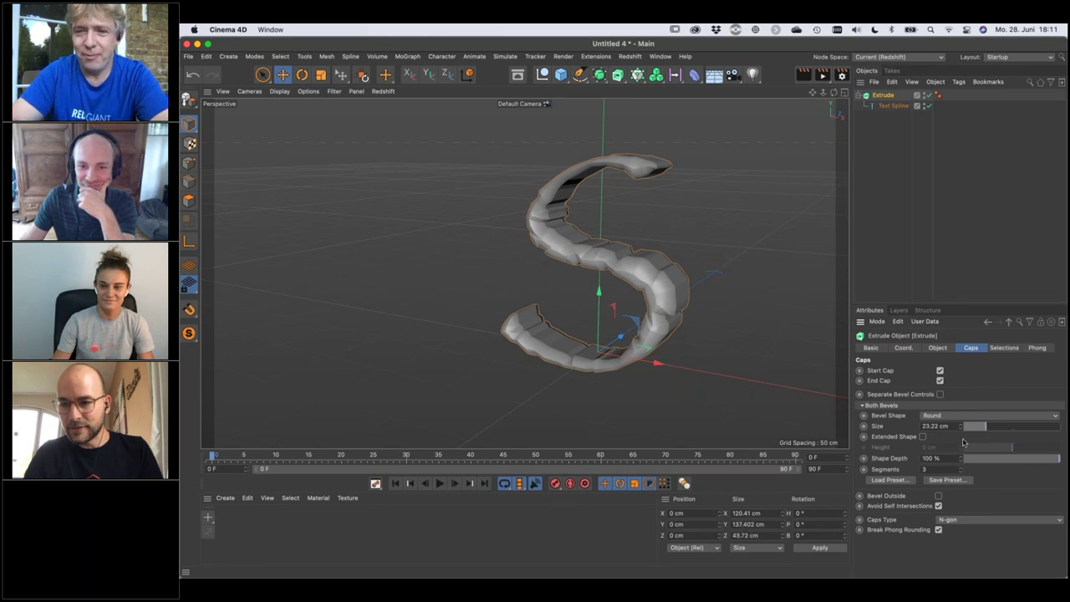
pyautogui.moveTo(1028, 459); pyautogui.dragTo(983, 460)
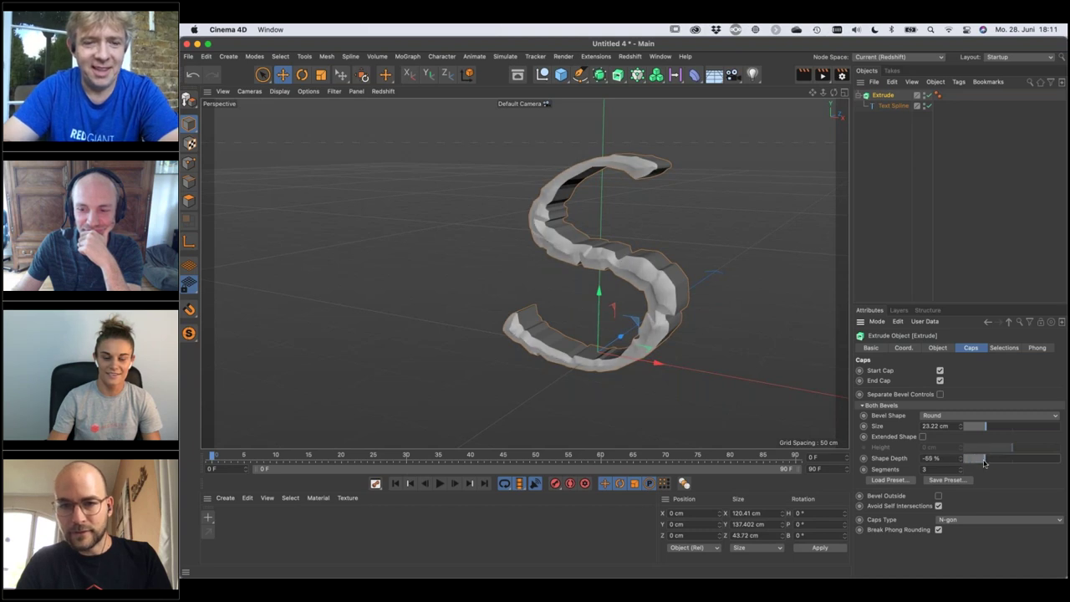
pyautogui.keyDown('alt'); pyautogui.moveTo(643, 274); pyautogui.dragTo(686, 259); pyautogui.keyUp('alt')
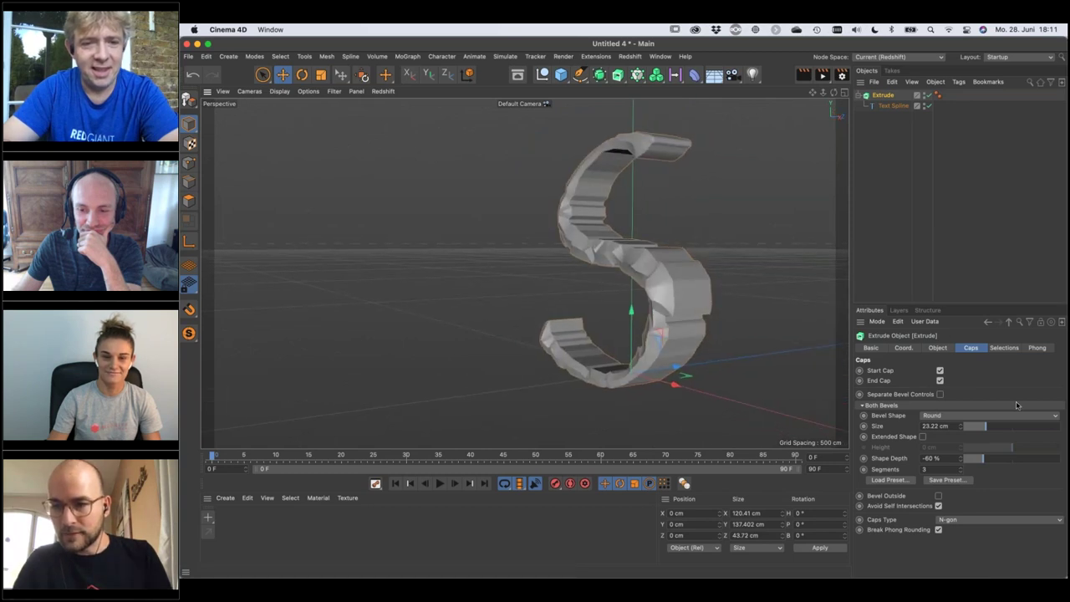
# Set the Extrude object's offset to 10 cm and check the thinner letter from several angles.
pyautogui.click(937, 347)
pyautogui.write('10')
pyautogui.press('Return')
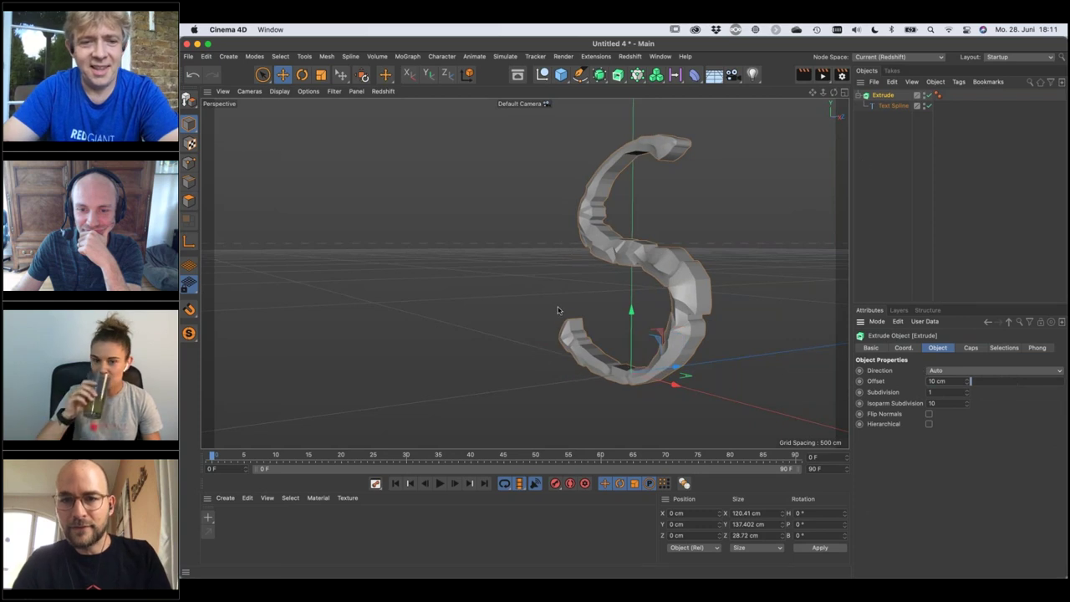
pyautogui.keyDown('alt'); pyautogui.moveTo(558, 310); pyautogui.dragTo(691, 284); pyautogui.keyUp('alt')
pyautogui.keyDown('alt'); pyautogui.moveTo(677, 269); pyautogui.dragTo(697, 286, button='right'); pyautogui.keyUp('alt')
pyautogui.keyDown('alt'); pyautogui.moveTo(698, 286); pyautogui.dragTo(642, 297); pyautogui.keyUp('alt')
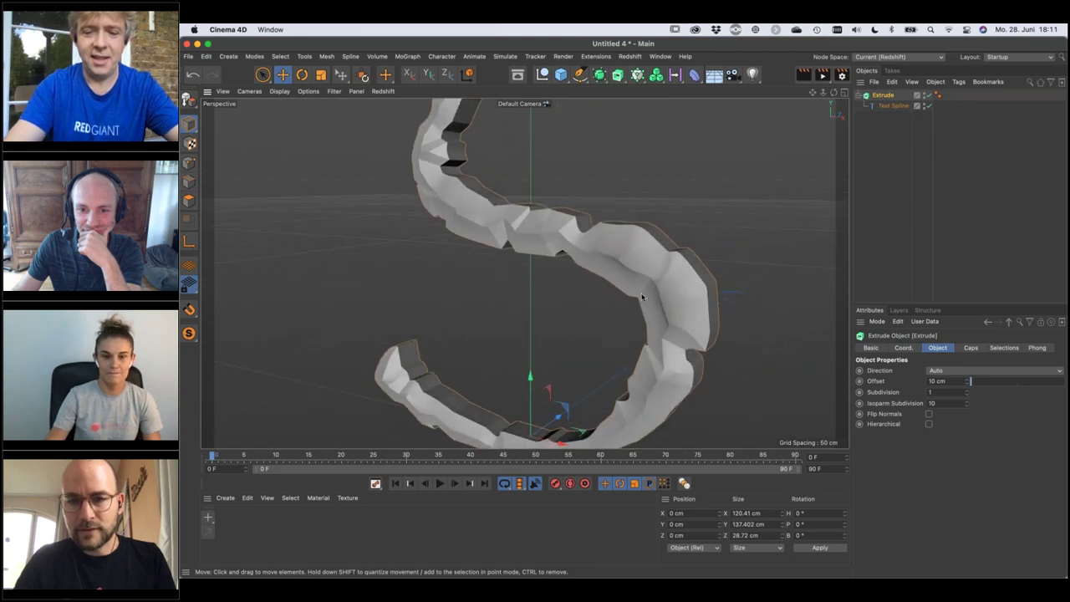
pyautogui.keyDown('alt'); pyautogui.moveTo(683, 284); pyautogui.dragTo(650, 298, button='right'); pyautogui.keyUp('alt')
pyautogui.keyDown('alt'); pyautogui.moveTo(683, 285); pyautogui.dragTo(770, 264); pyautogui.keyUp('alt')
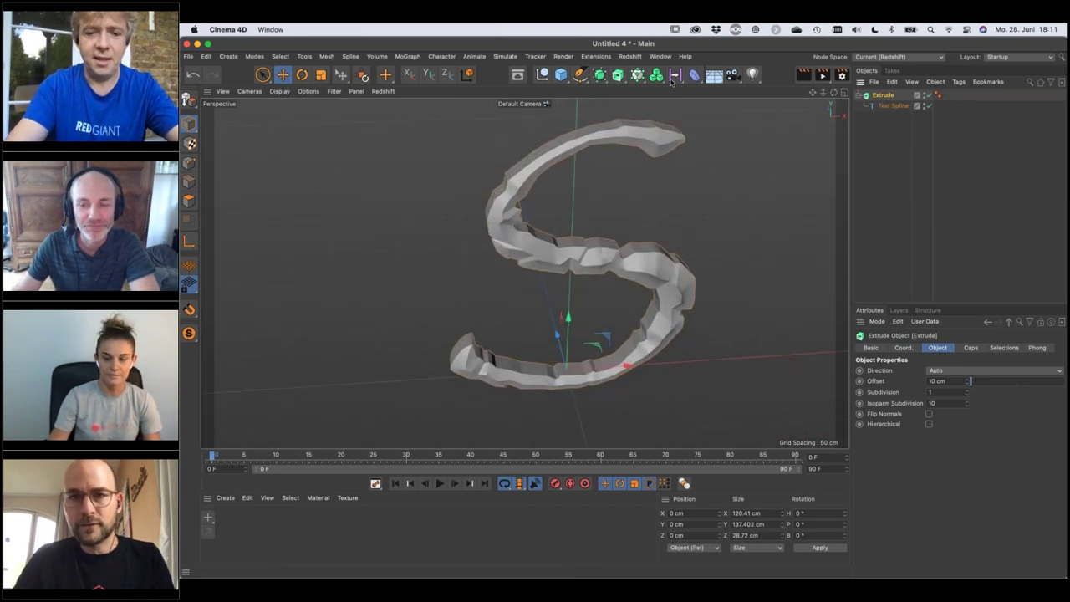
# Place the Extrude inside a Volume Builder and refine its voxel size to 0.5 cm.
pyautogui.click(637, 75)
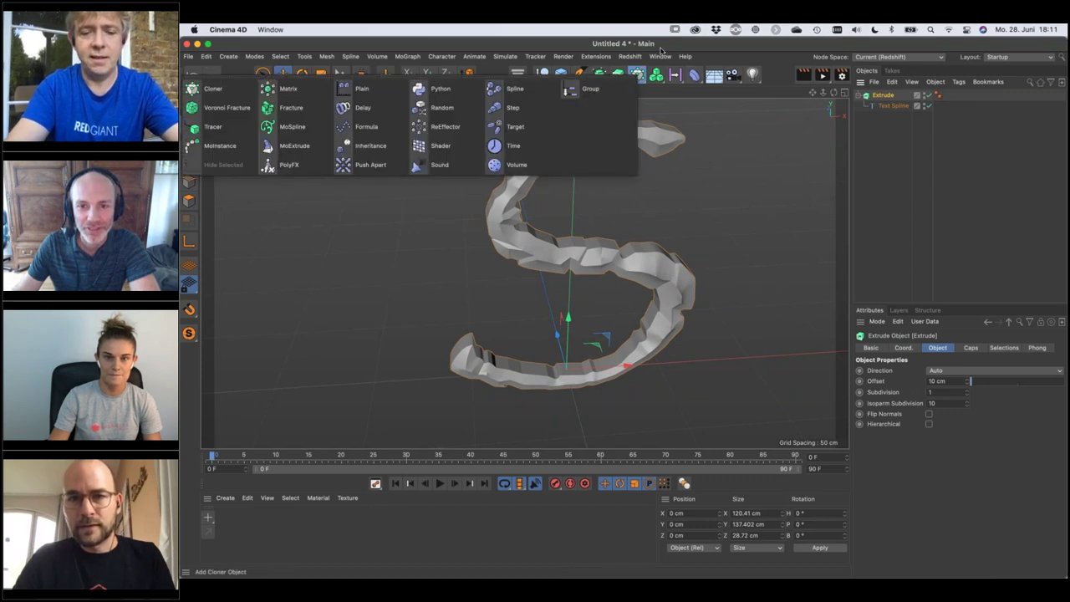
pyautogui.keyDown('alt'); pyautogui.click(657, 74); pyautogui.keyUp('alt')
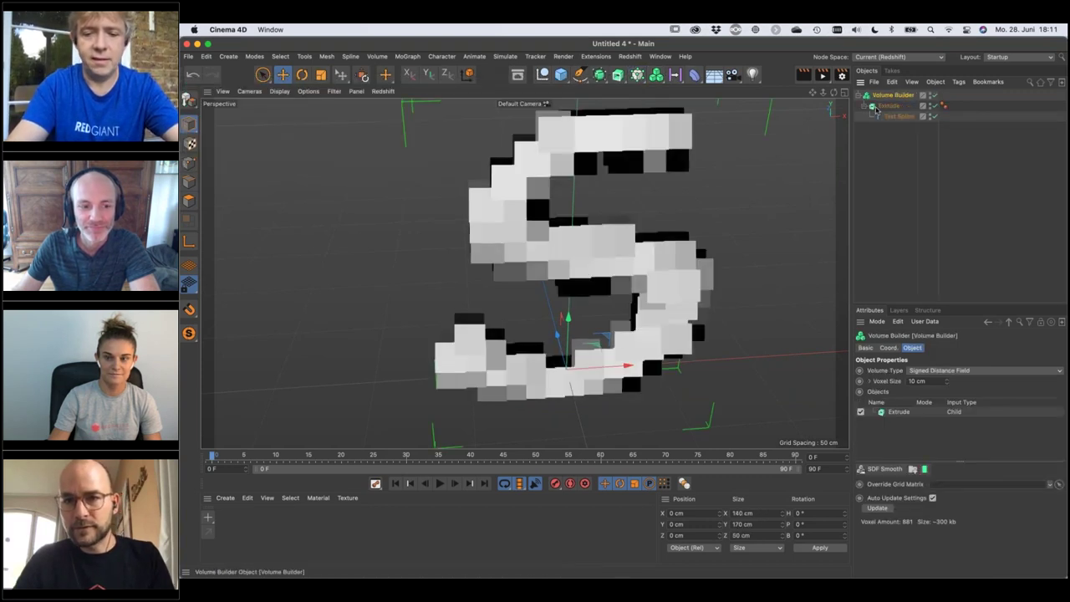
pyautogui.click(932, 382)
pyautogui.press('super+a')
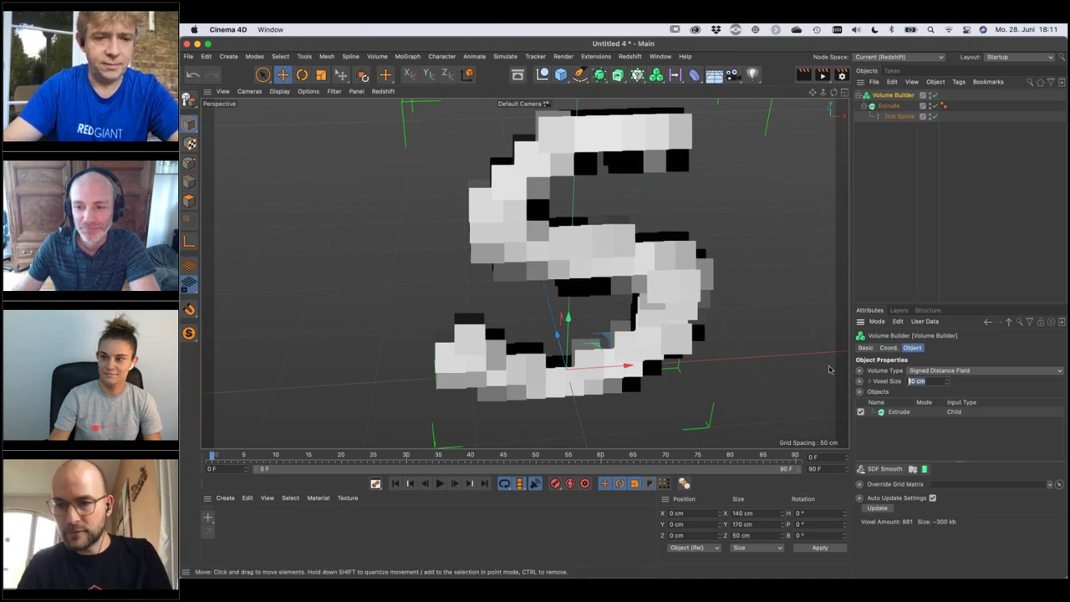
pyautogui.write('2')
pyautogui.press('Return')
pyautogui.write('1')
pyautogui.press('Return')
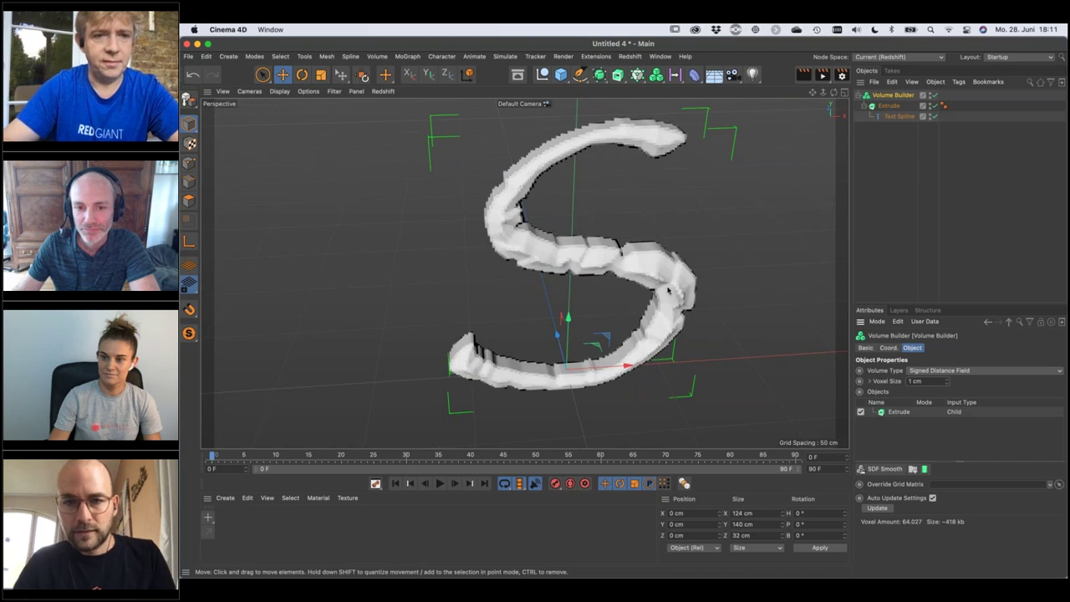
pyautogui.keyDown('alt'); pyautogui.moveTo(652, 263); pyautogui.dragTo(623, 239); pyautogui.keyUp('alt')
pyautogui.moveTo(928, 382); pyautogui.dragTo(909, 381)
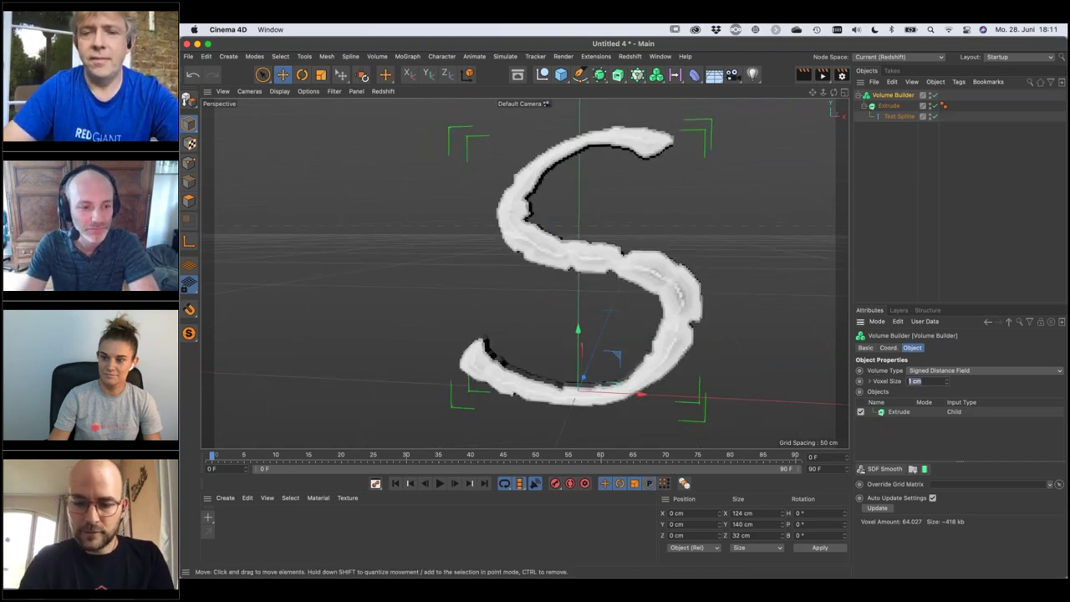
pyautogui.keyDown('alt'); pyautogui.moveTo(691, 302); pyautogui.dragTo(577, 281); pyautogui.keyUp('alt')
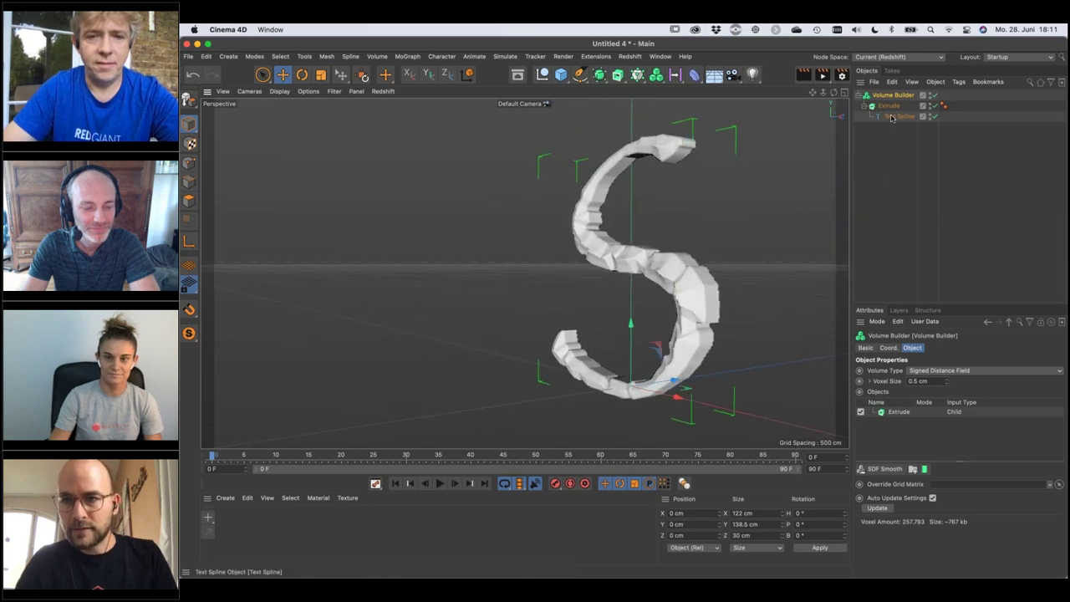
# Set the Extrude's cap bevel segments to 10 and inspect the voxelized letter.
pyautogui.click(889, 106)
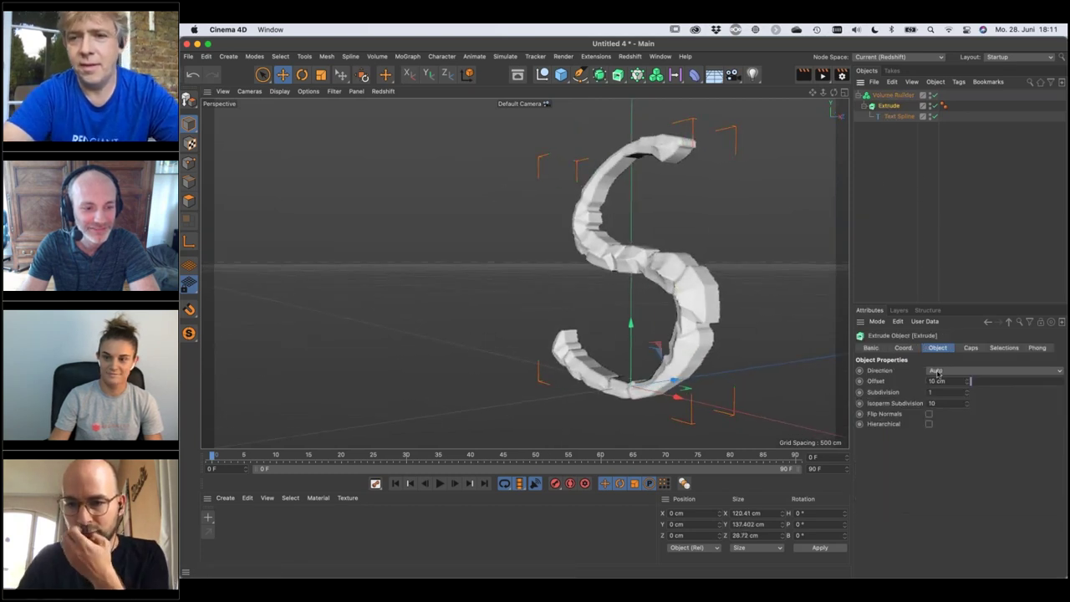
pyautogui.click(971, 348)
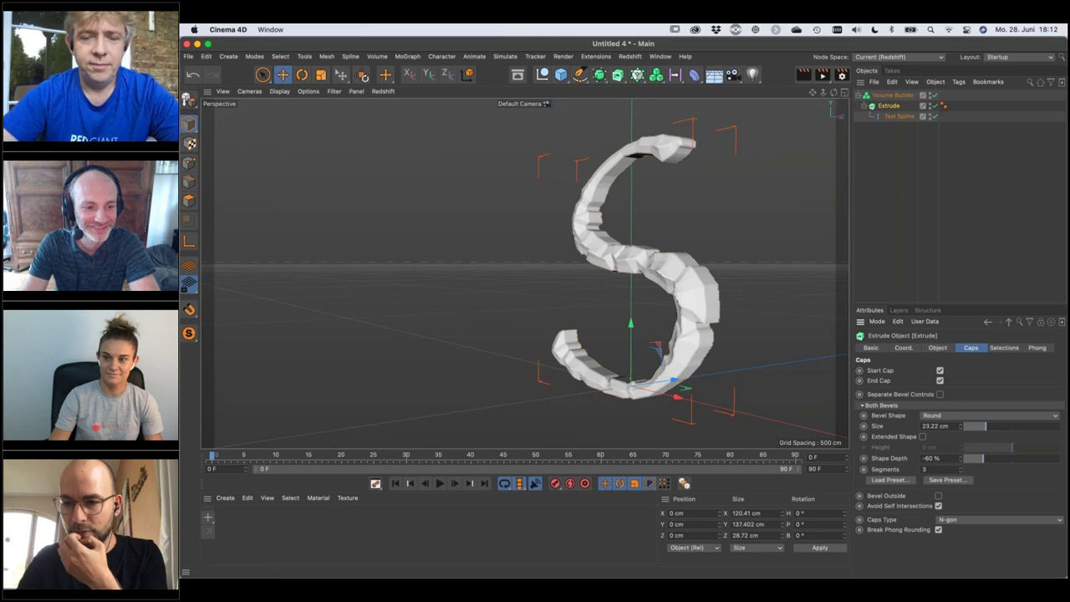
pyautogui.click(944, 470)
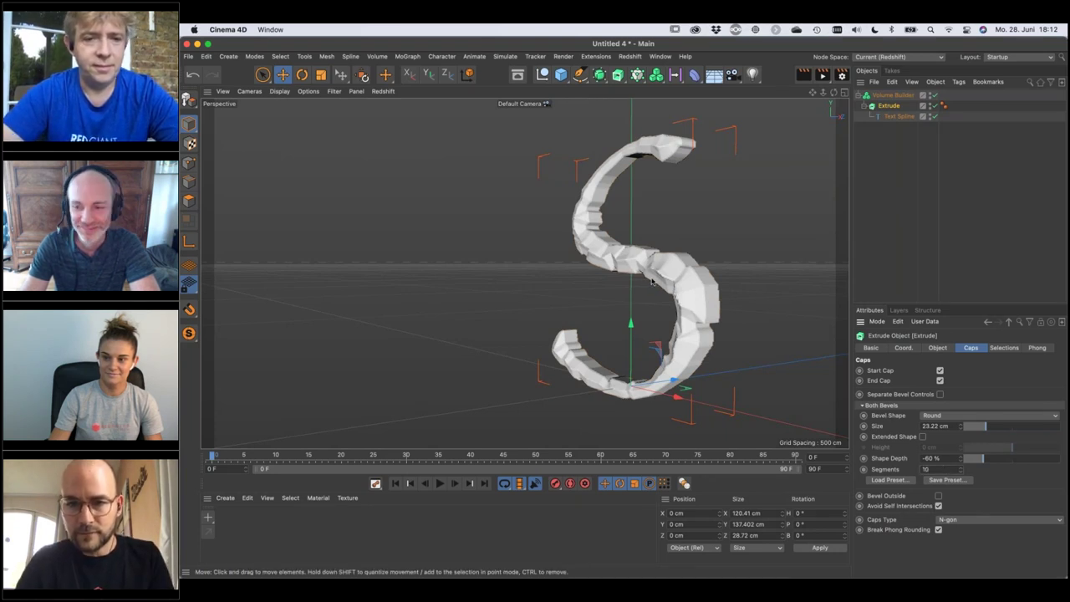
pyautogui.keyDown('alt'); pyautogui.moveTo(641, 275); pyautogui.dragTo(674, 268); pyautogui.keyUp('alt')
pyautogui.keyDown('alt'); pyautogui.moveTo(674, 268); pyautogui.dragTo(702, 295, button='right'); pyautogui.keyUp('alt')
pyautogui.moveTo(704, 296)
pyautogui.keyDown('alt'); pyautogui.mouseDown()
pyautogui.moveTo(676, 318)
pyautogui.moveTo(660, 279)
pyautogui.moveTo(732, 274)
pyautogui.moveTo(694, 311)
pyautogui.mouseUp(); pyautogui.keyUp('alt')
pyautogui.keyDown('alt'); pyautogui.moveTo(694, 311); pyautogui.dragTo(604, 325, button='right'); pyautogui.keyUp('alt')
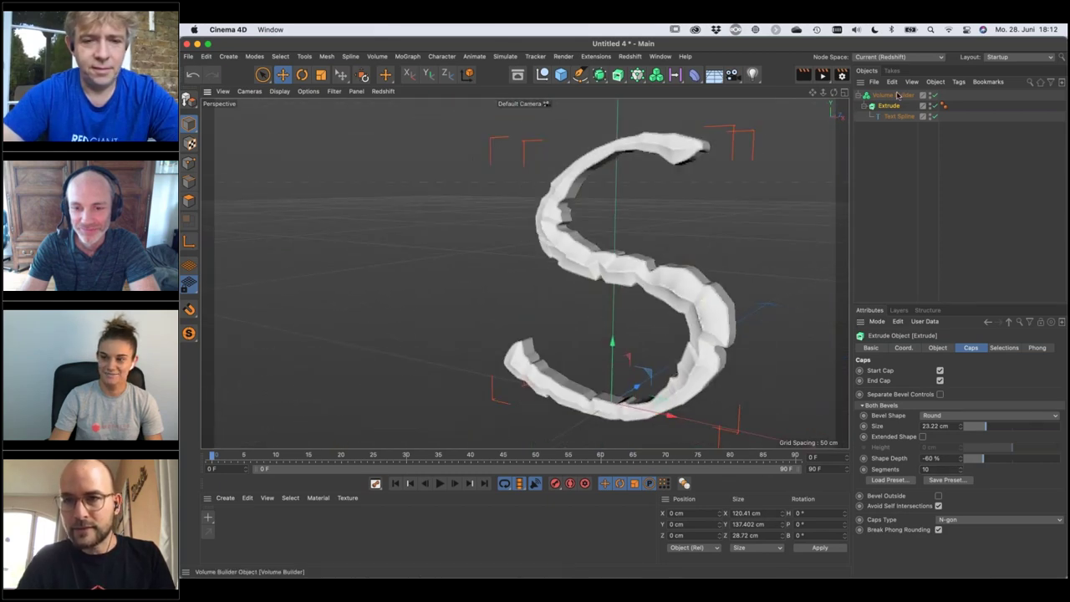
pyautogui.click(895, 96)
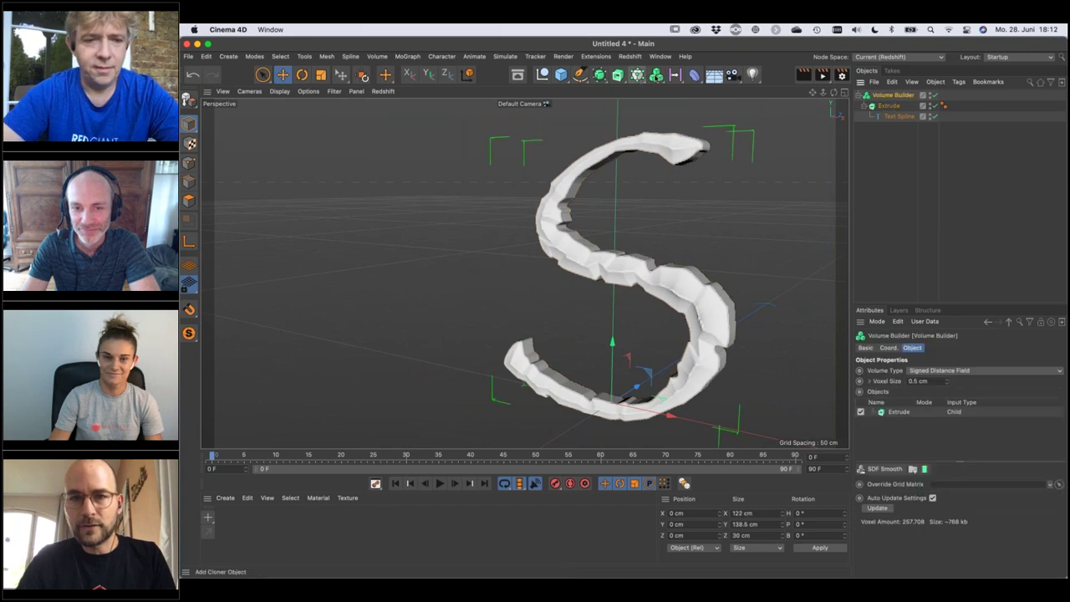
pyautogui.moveTo(657, 74); pyautogui.dragTo(702, 94)
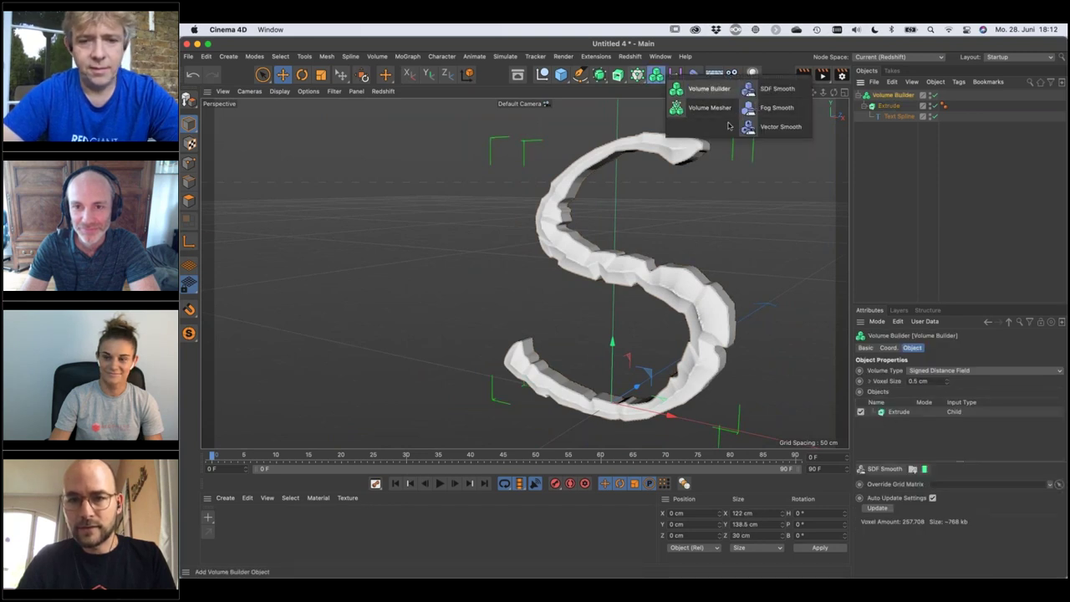
pyautogui.keyDown('alt'); pyautogui.click(709, 89); pyautogui.keyUp('alt')
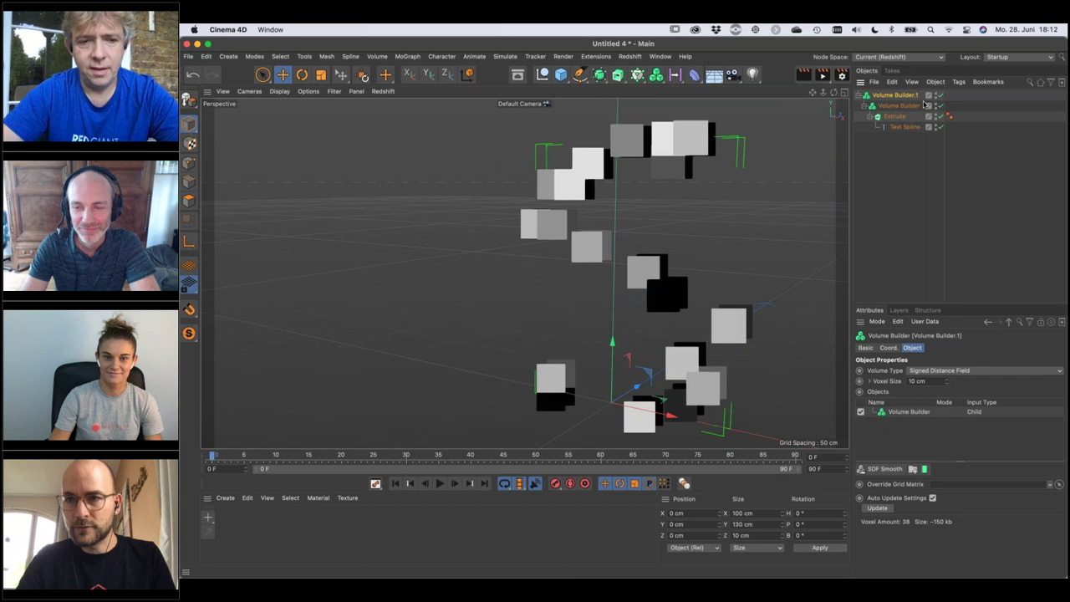
pyautogui.press('super+z')
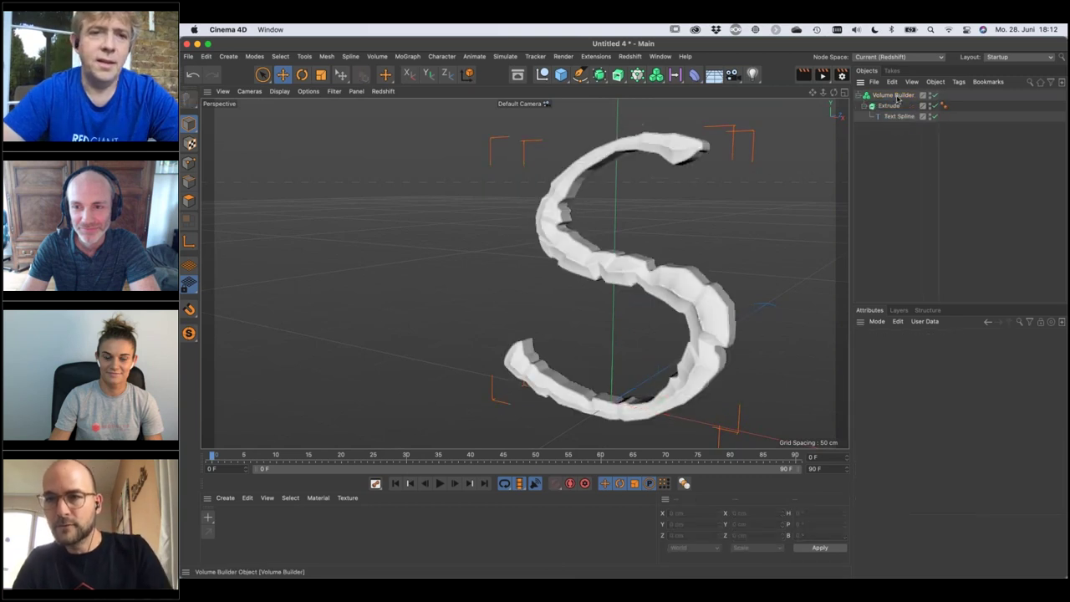
# Place the Volume Builder inside a Volume Mesher and add an SDF Smooth filter layer to the builder.
pyautogui.moveTo(657, 74); pyautogui.dragTo(707, 114)
pyautogui.moveTo(690, 296)
pyautogui.keyDown('alt'); pyautogui.mouseDown()
pyautogui.moveTo(756, 277)
pyautogui.moveTo(699, 307)
pyautogui.mouseUp(); pyautogui.keyUp('alt')
pyautogui.click(899, 105)
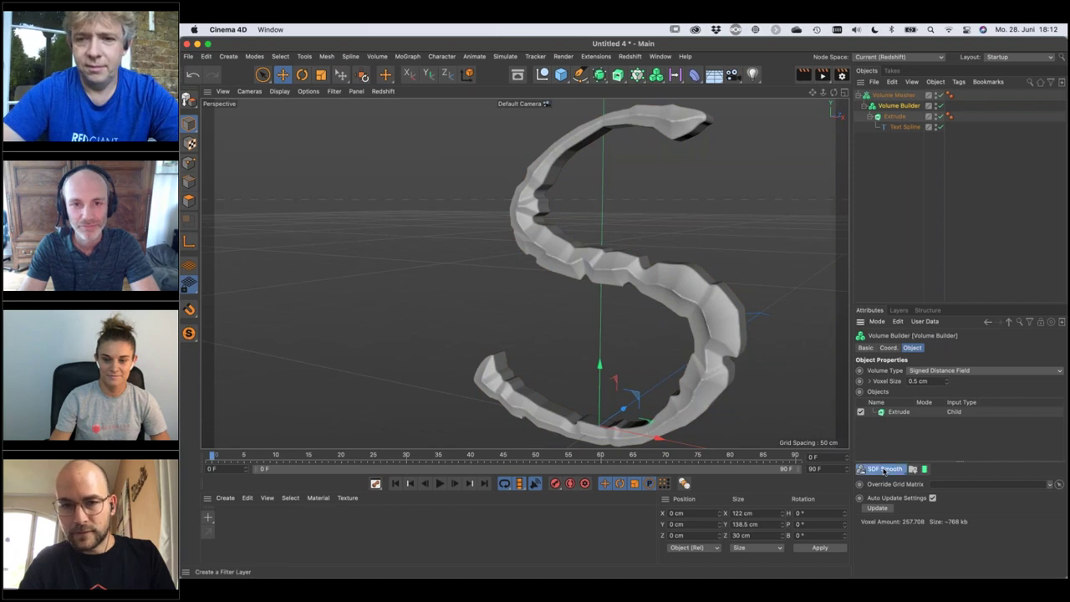
pyautogui.click(883, 469)
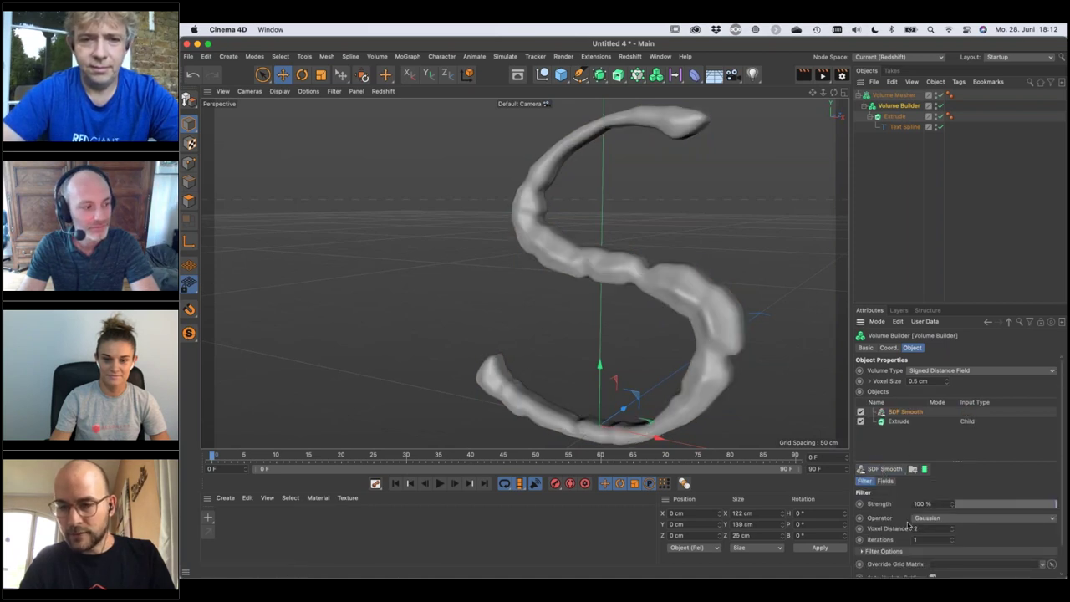
# Set the SDF Smooth filter's voxel distance to 1 and its strength to 29%.
pyautogui.click(952, 531)
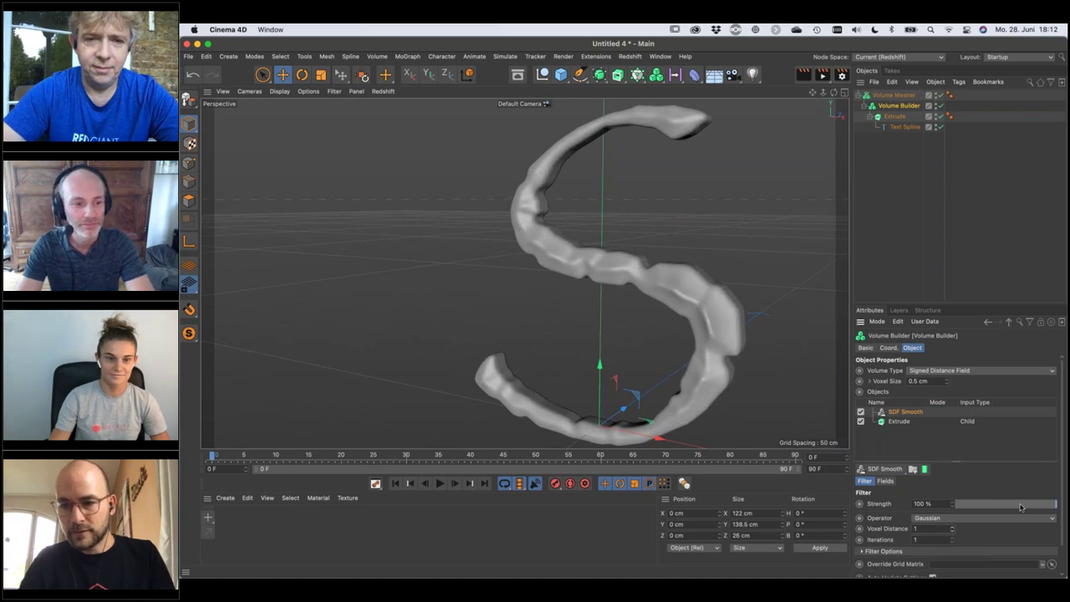
pyautogui.click(1020, 507)
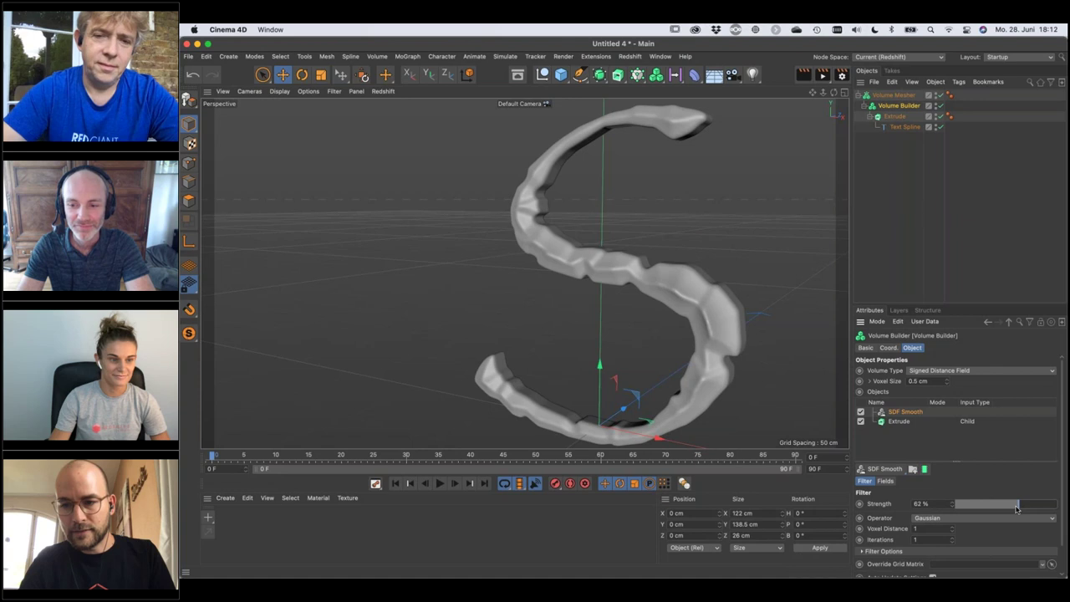
pyautogui.click(966, 508)
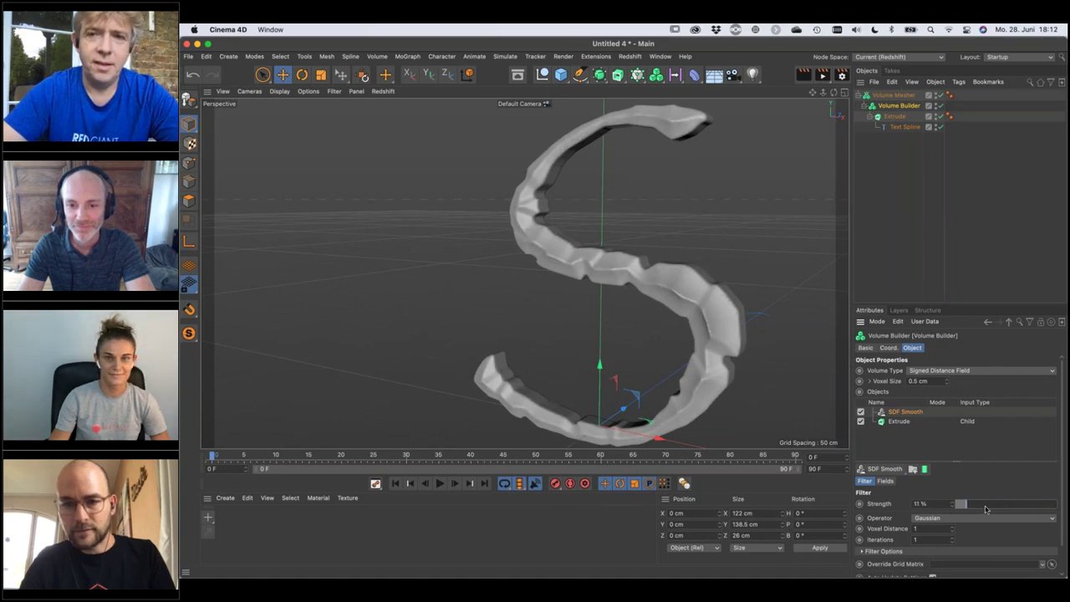
pyautogui.click(986, 508)
pyautogui.keyDown('alt'); pyautogui.moveTo(729, 314); pyautogui.dragTo(744, 274); pyautogui.keyUp('alt')
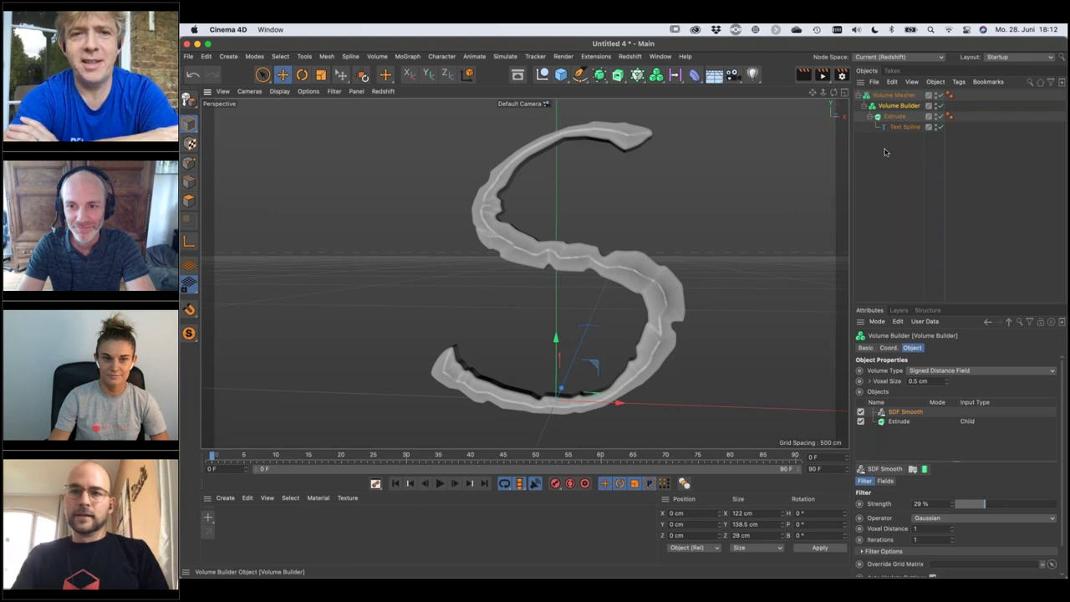
# Move the Volume Mesher up by about 4.3 cm along the Y axis.
pyautogui.click(892, 94)
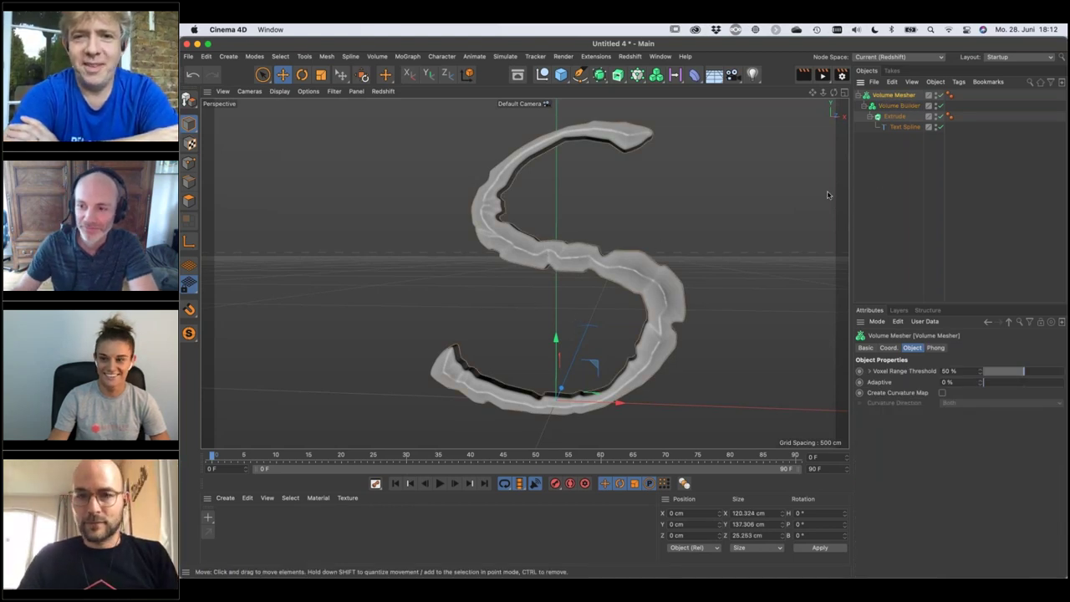
pyautogui.moveTo(556, 338); pyautogui.dragTo(556, 326)
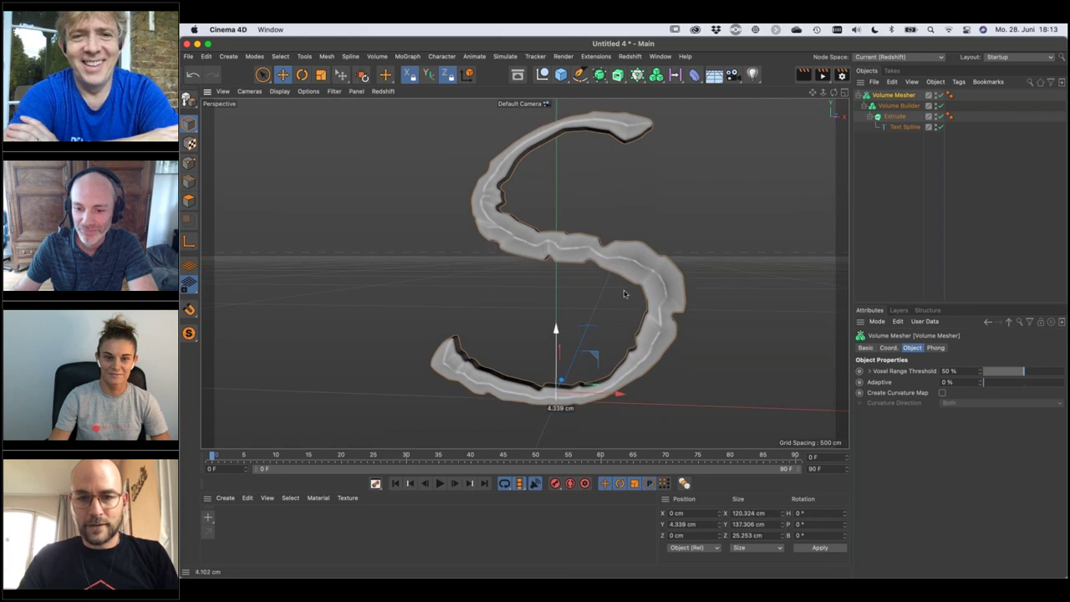
pyautogui.scroll(-2, 624, 258)
pyautogui.keyDown('alt'); pyautogui.moveTo(624, 258); pyautogui.dragTo(652, 269); pyautogui.keyUp('alt')
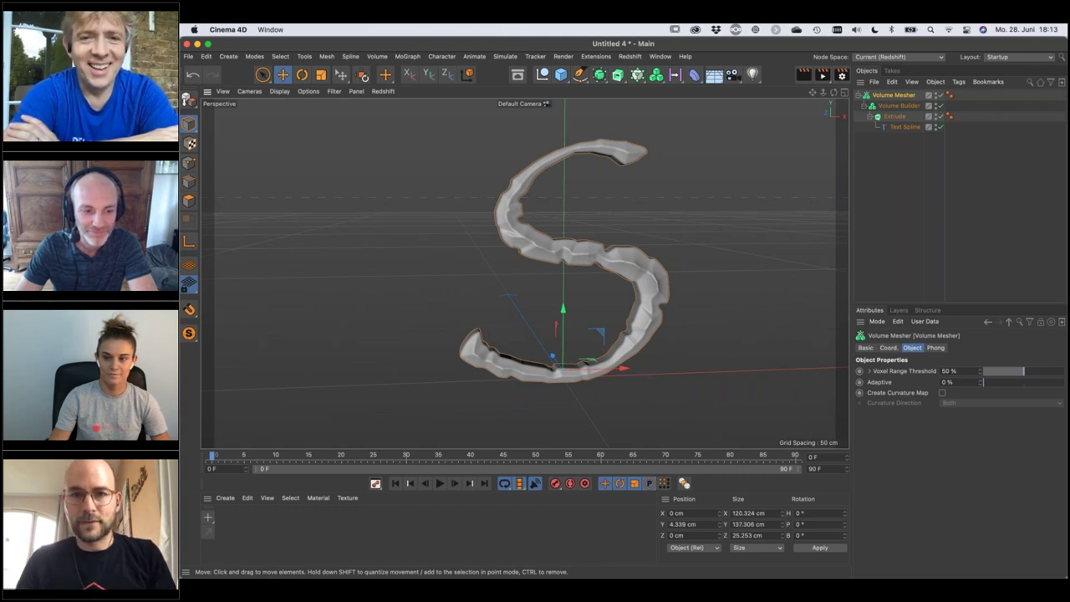
# Save the project as S.c4d in the rsEveryday Live Demistifying folder on Dropbox.
pyautogui.press('super+s')
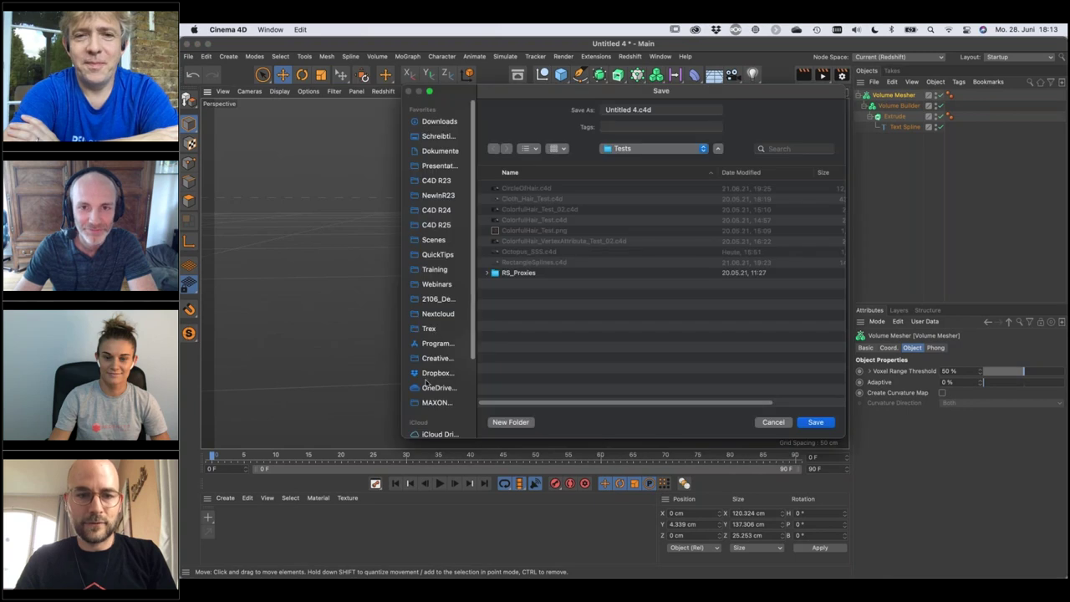
pyautogui.click(428, 373)
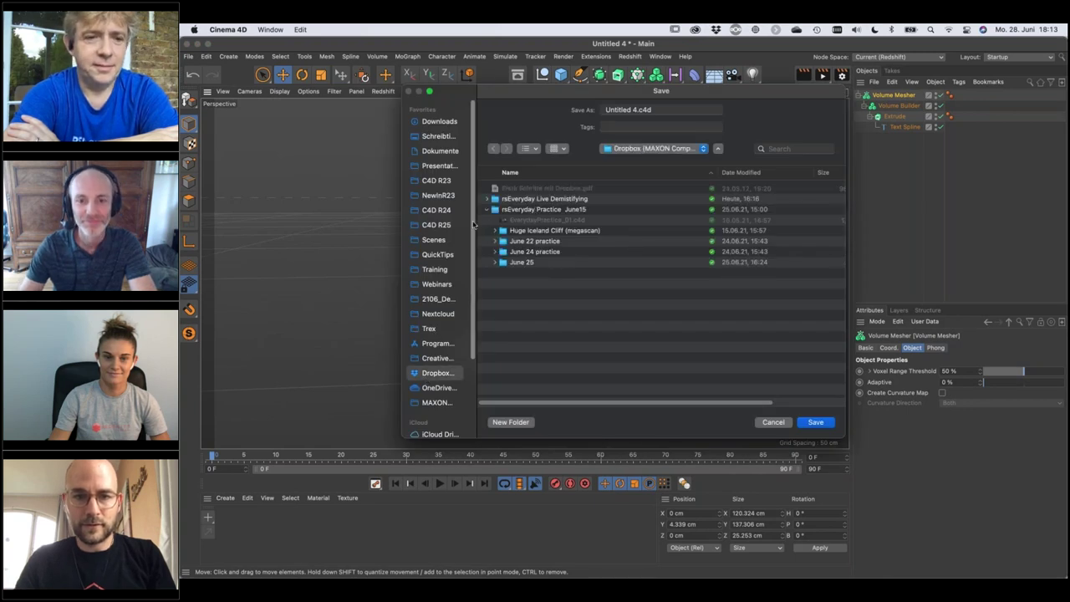
pyautogui.click(487, 209)
pyautogui.click(487, 199)
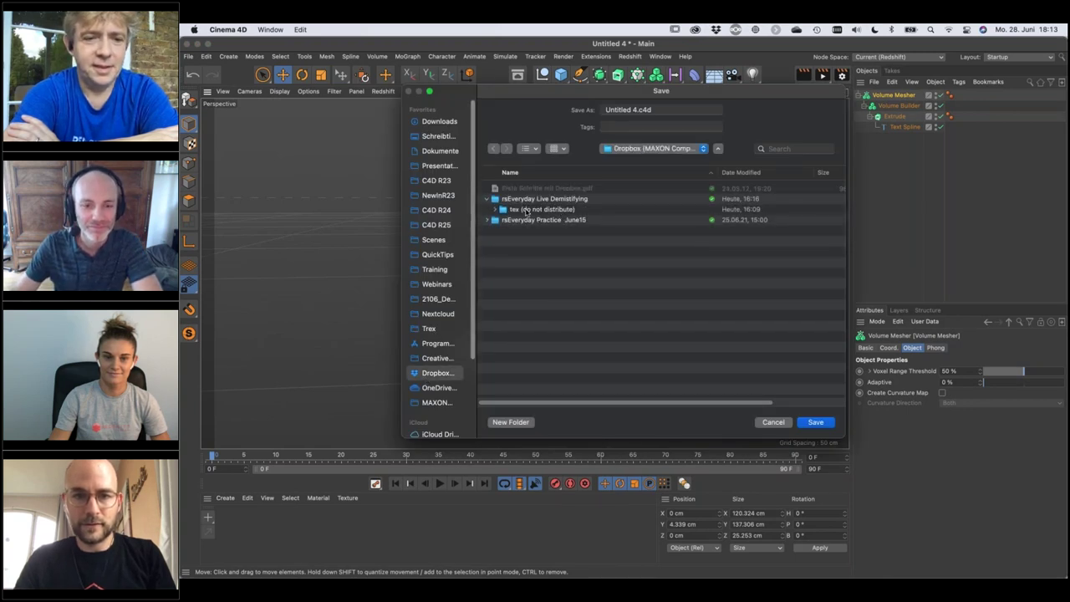
pyautogui.click(527, 199)
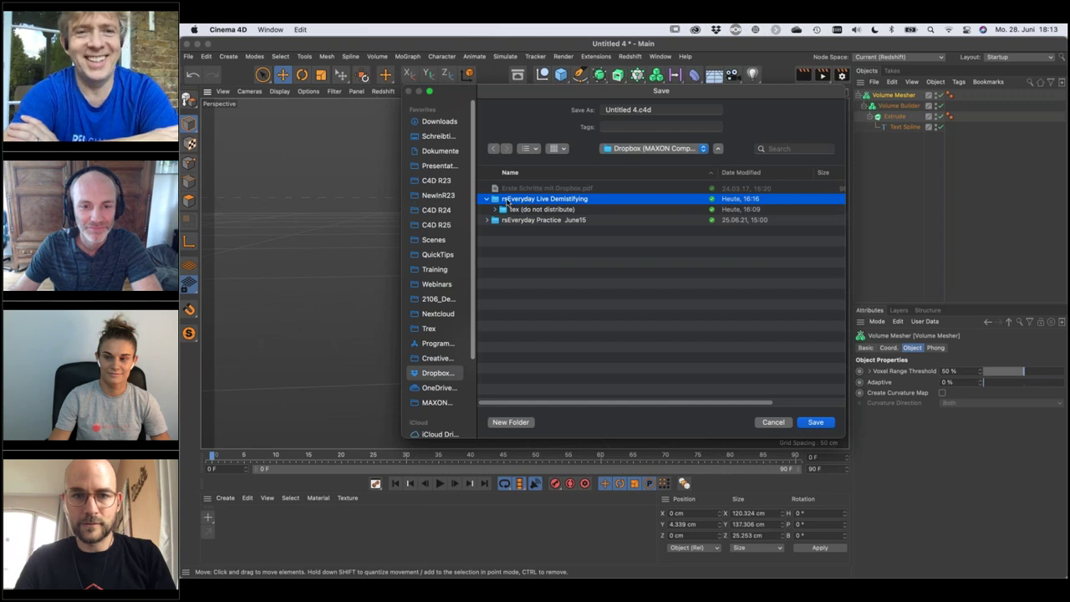
pyautogui.doubleClick(507, 201)
pyautogui.click(636, 109)
pyautogui.moveTo(638, 109); pyautogui.dragTo(592, 109)
pyautogui.write('S')
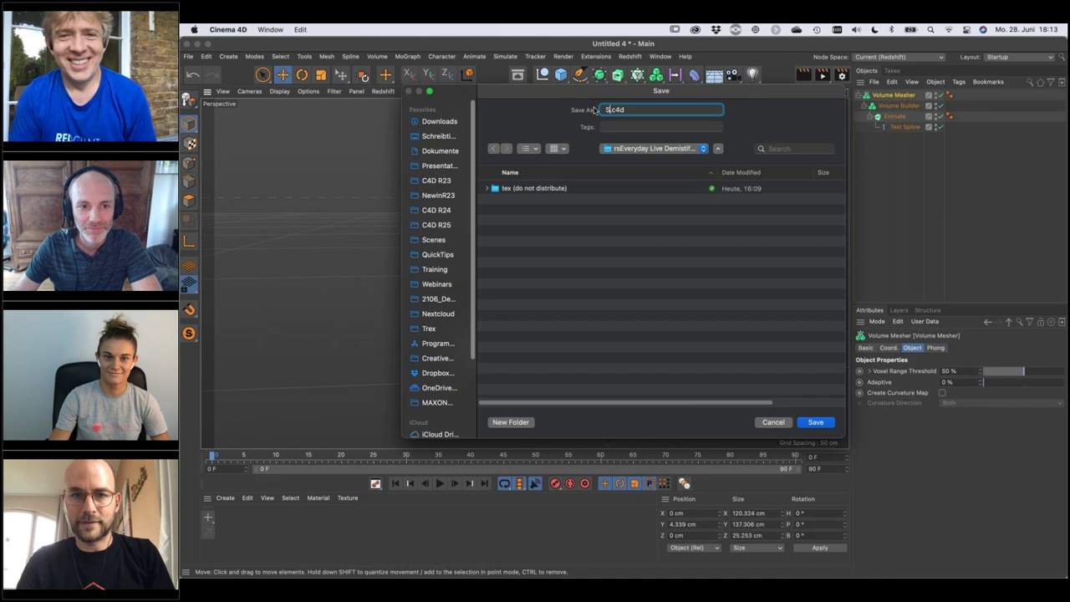
pyautogui.click(817, 423)
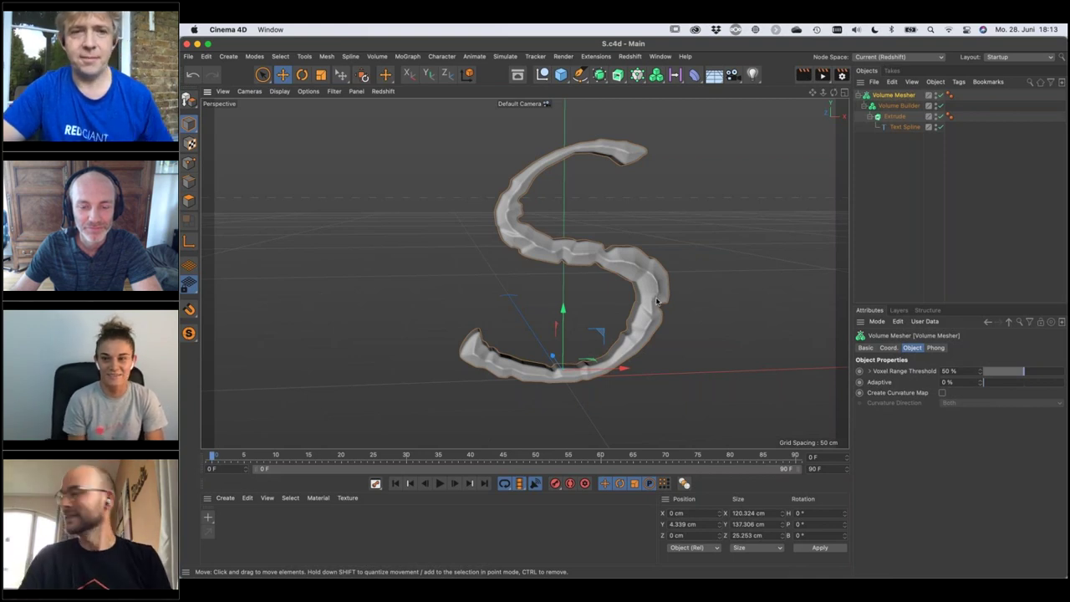
pyautogui.keyDown('alt'); pyautogui.moveTo(638, 289); pyautogui.dragTo(655, 292); pyautogui.keyUp('alt')
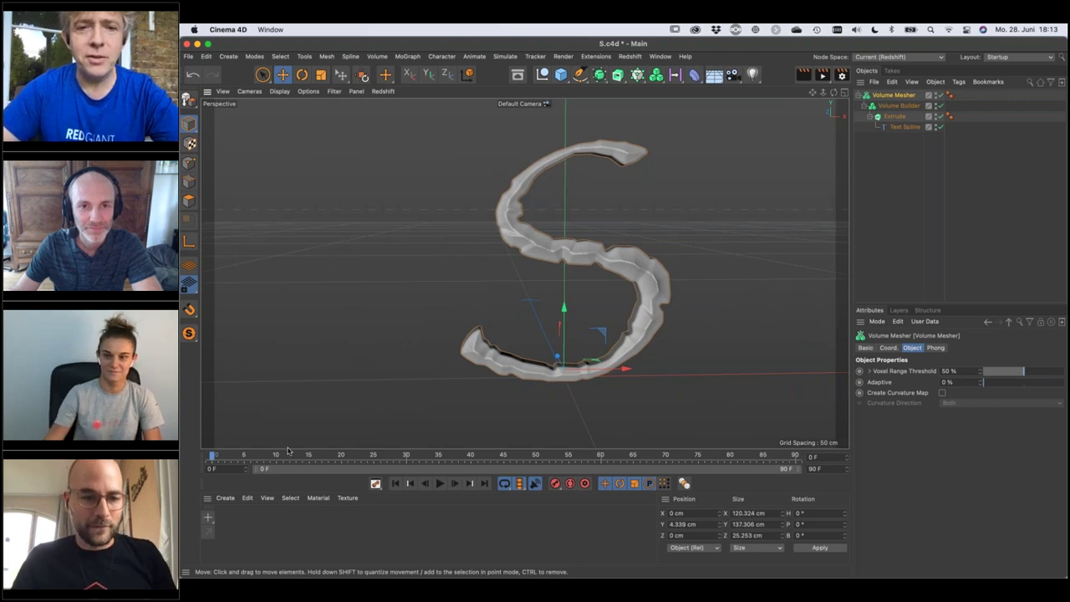
pyautogui.click(209, 519)
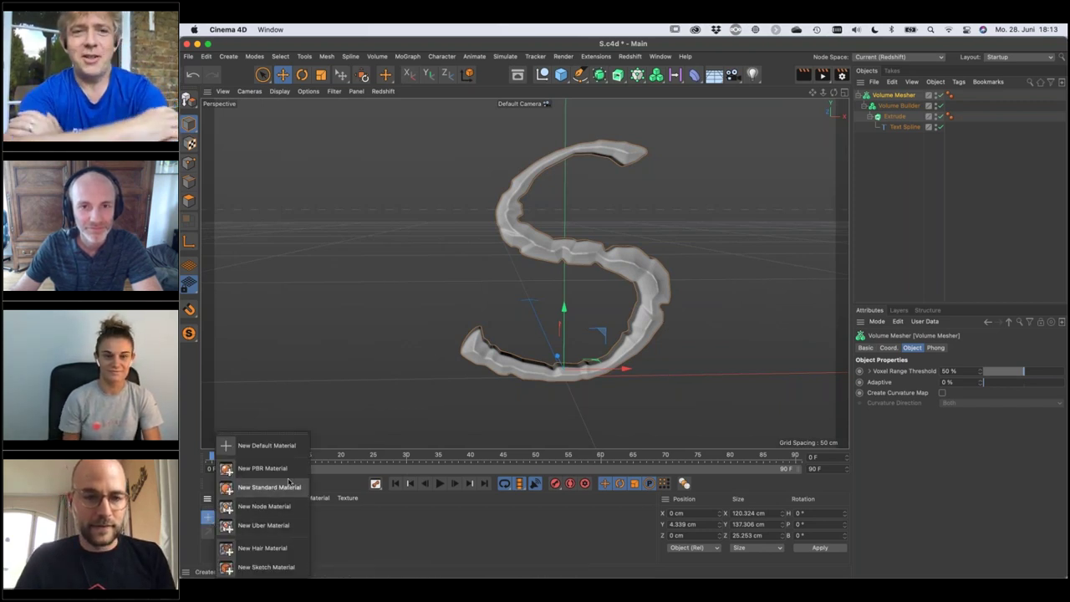
pyautogui.click(376, 525)
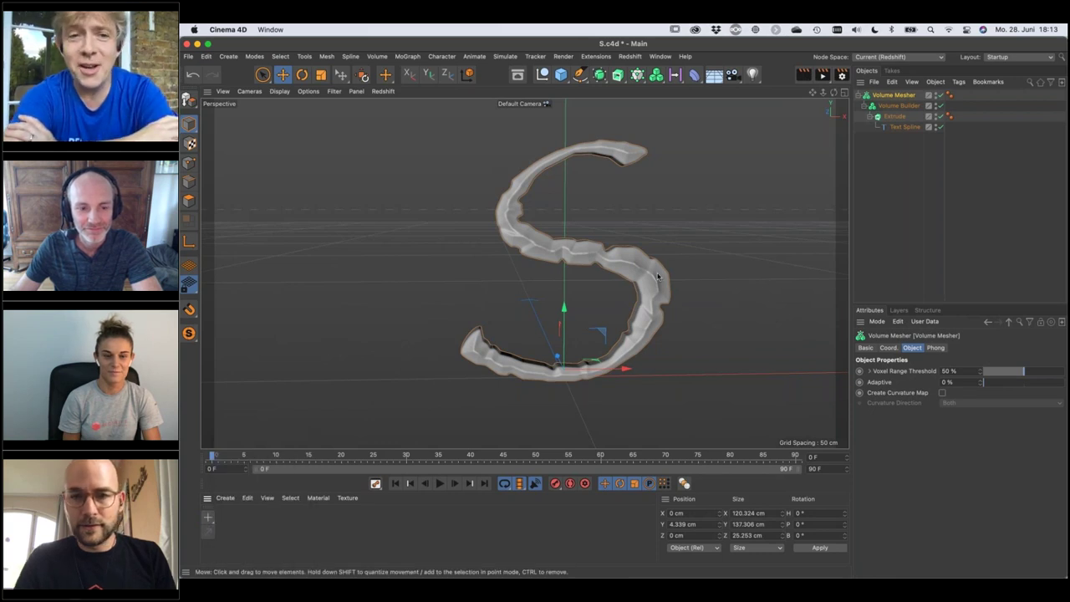
pyautogui.keyDown('alt'); pyautogui.moveTo(642, 270); pyautogui.dragTo(733, 273, button='right'); pyautogui.keyUp('alt')
pyautogui.keyDown('alt'); pyautogui.moveTo(682, 325); pyautogui.dragTo(660, 303); pyautogui.keyUp('alt')
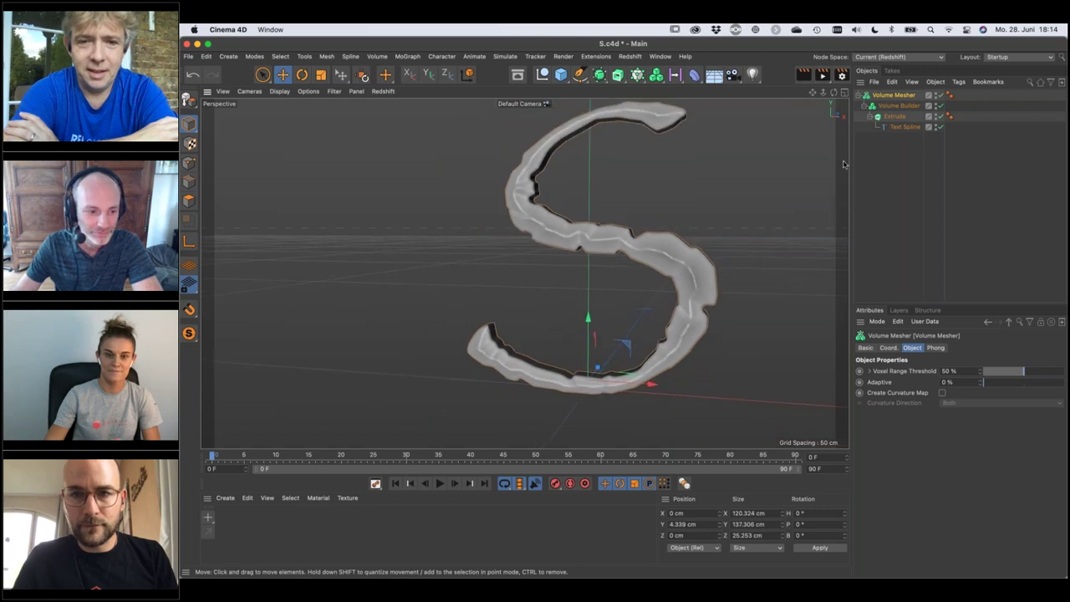
# Set the Text Spline's plane to XZ and toggle the Volume Mesher off and on to refresh the letter.
pyautogui.click(906, 126)
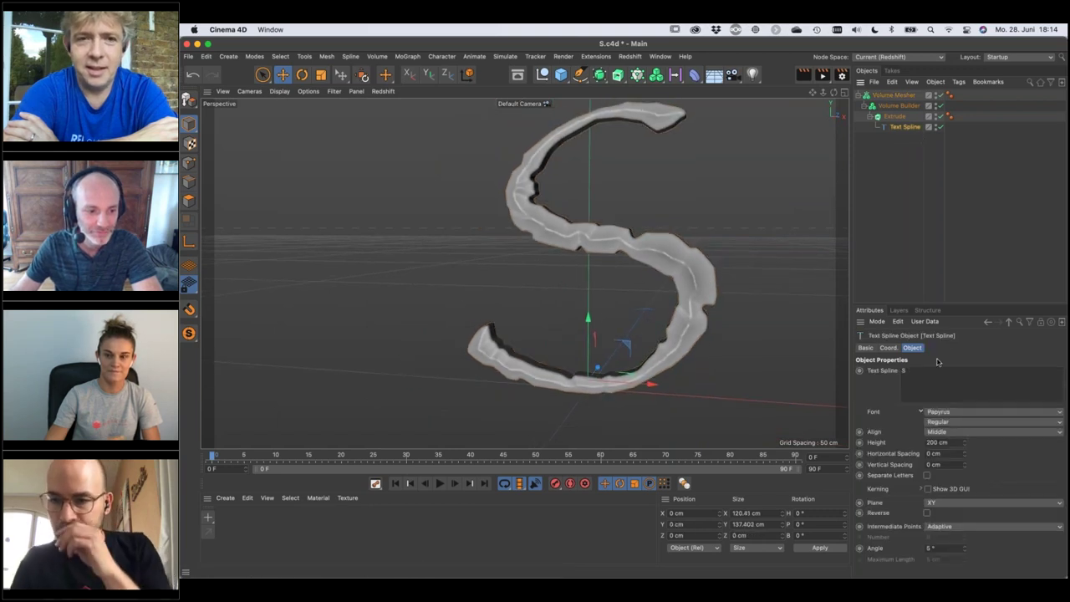
pyautogui.click(954, 504)
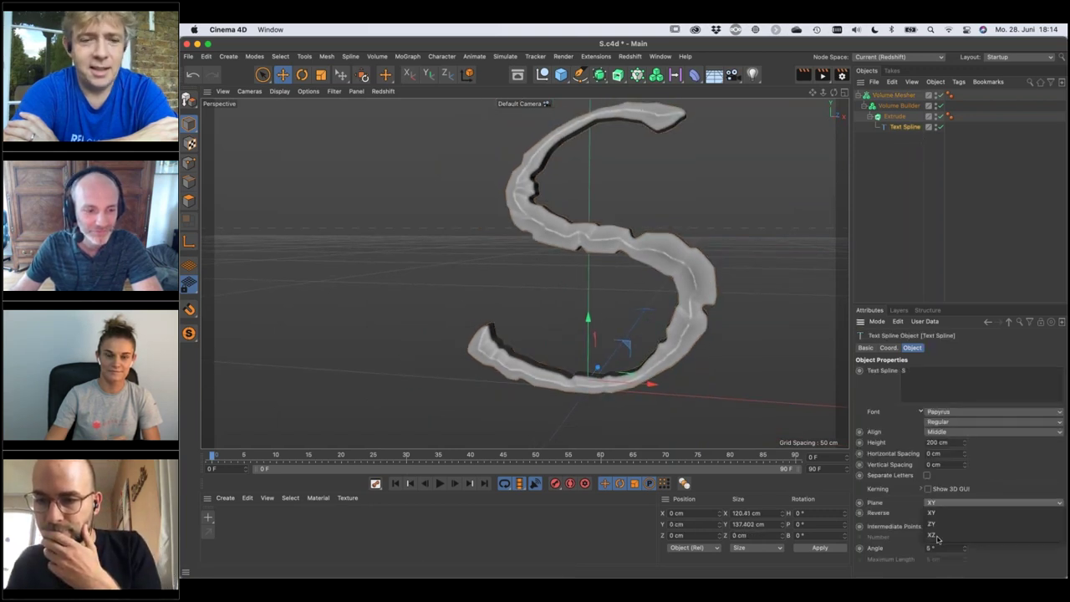
pyautogui.click(938, 536)
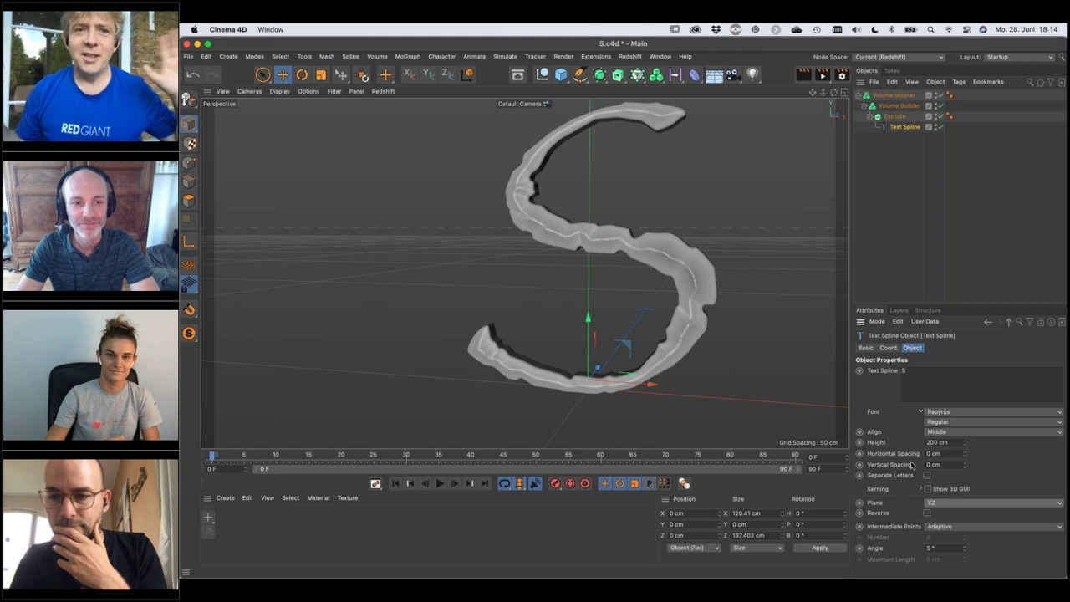
pyautogui.click(941, 97)
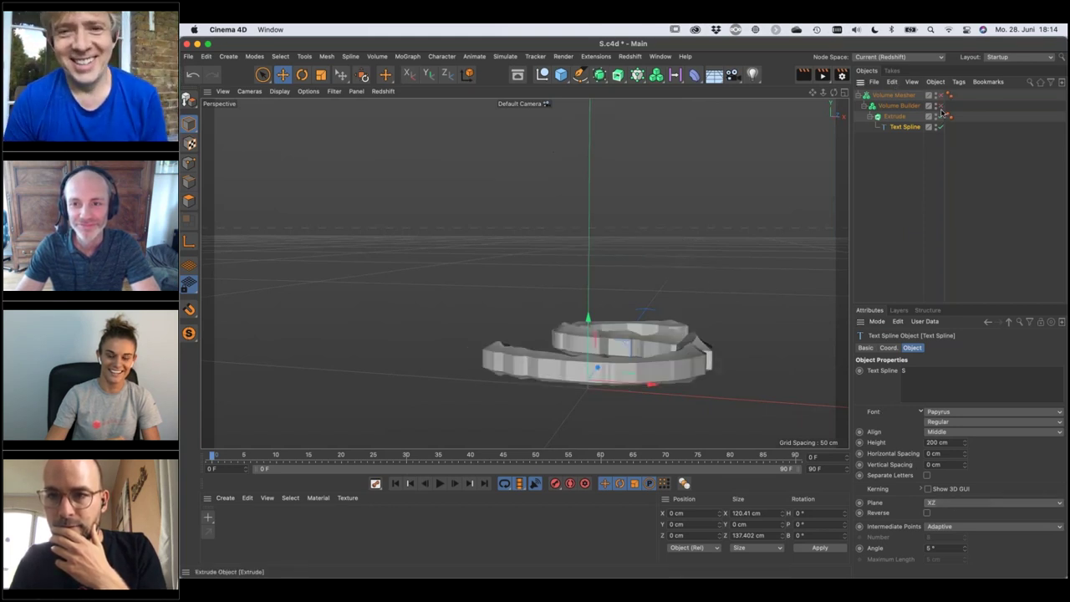
pyautogui.click(941, 96)
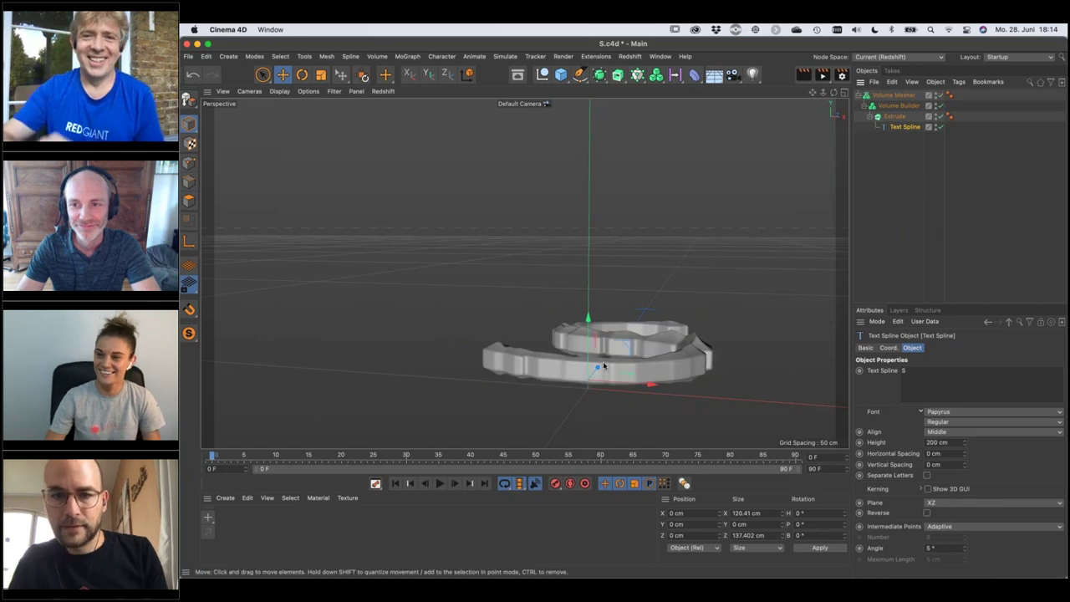
pyautogui.keyDown('alt'); pyautogui.moveTo(624, 364); pyautogui.dragTo(724, 301); pyautogui.keyUp('alt')
# Add a Landscape object to the scene as ground for the letter.
pyautogui.click(715, 76)
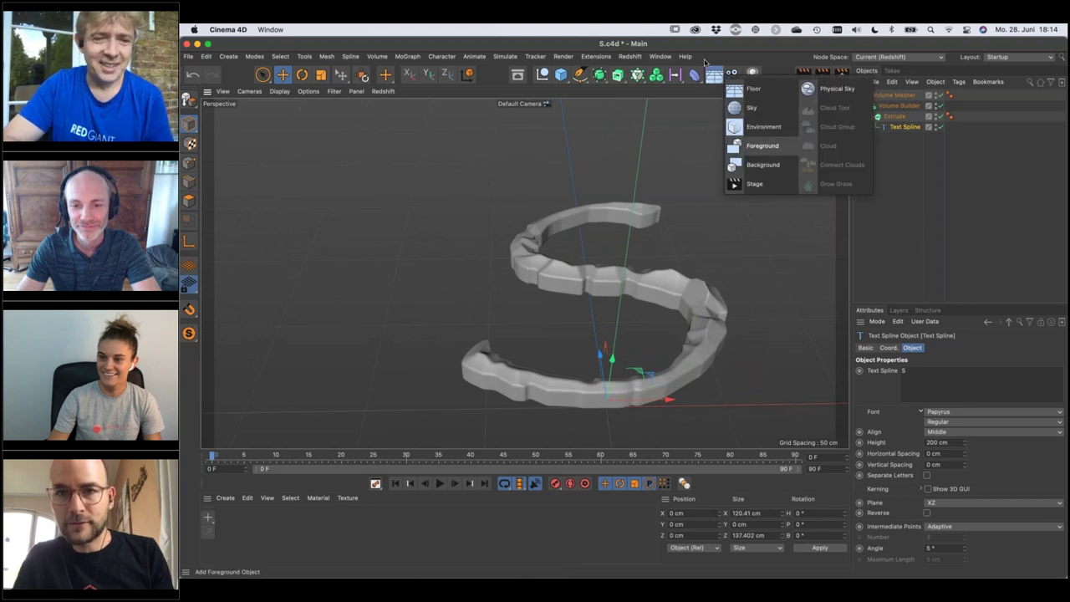
pyautogui.click(560, 74)
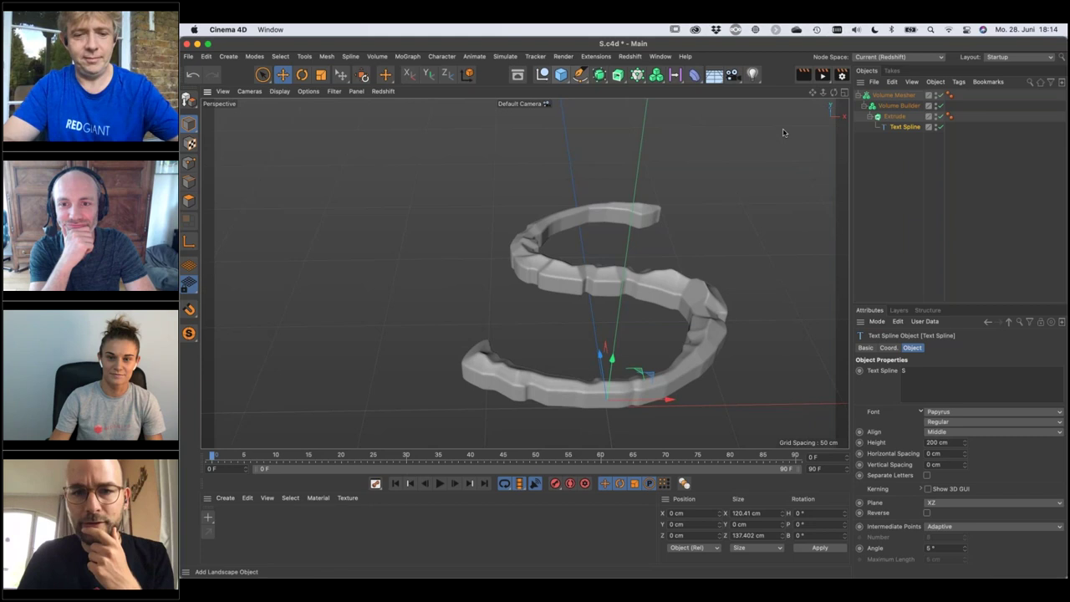
pyautogui.click(784, 128)
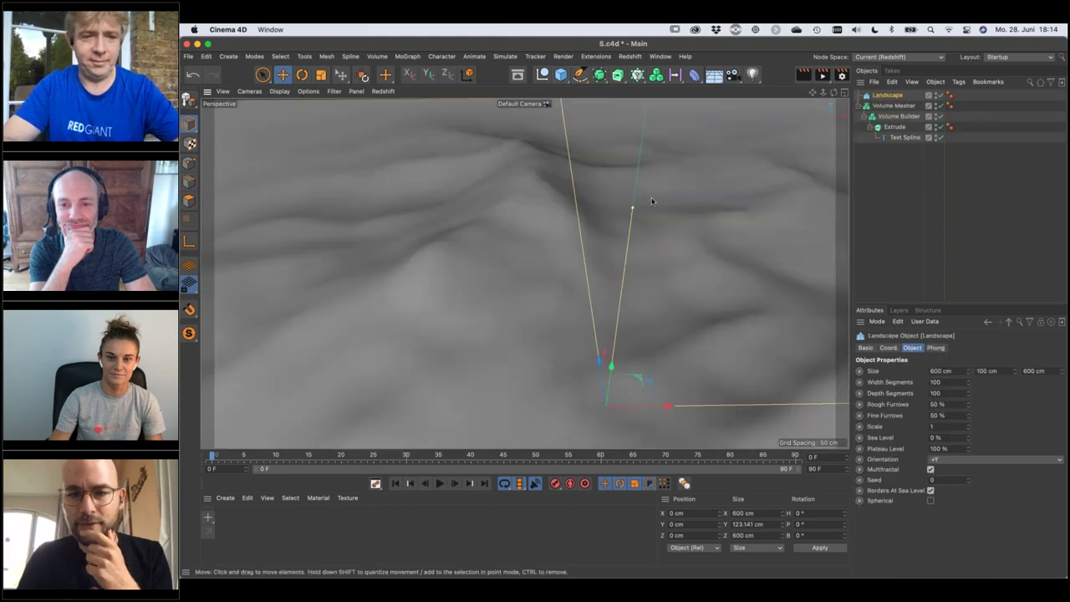
# Turn off the Landscape's Borders At Sea Level option and set its height to 20 cm.
pyautogui.click(931, 490)
pyautogui.doubleClick(987, 371)
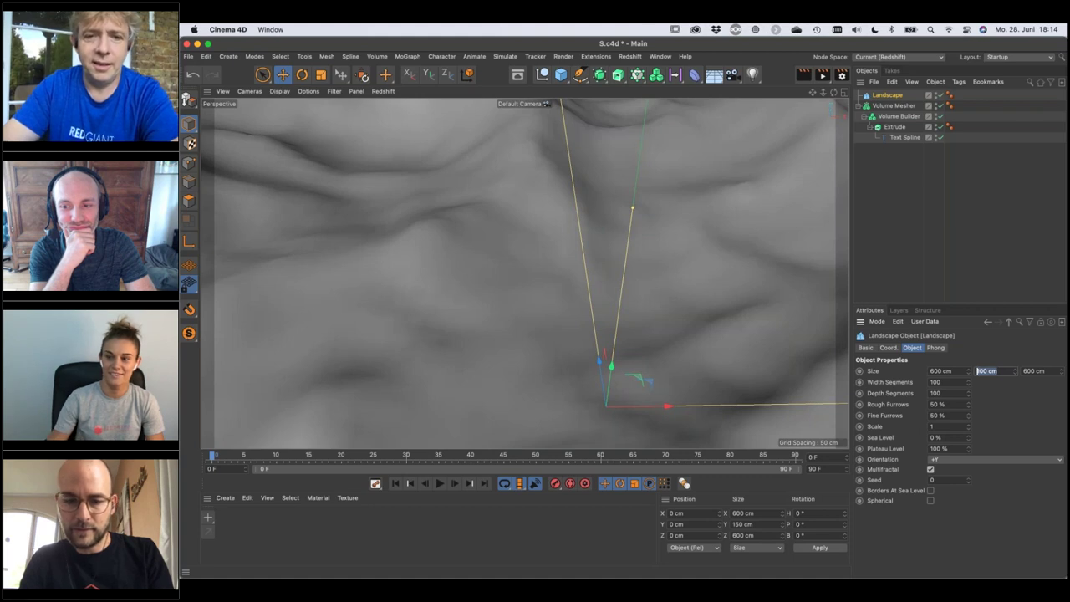
pyautogui.write('2')
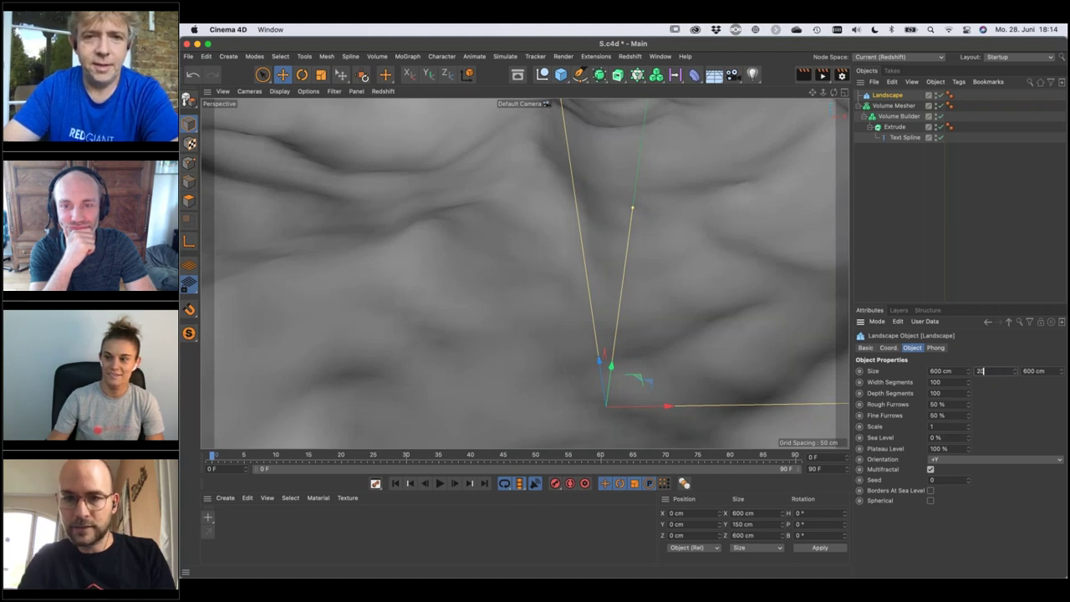
pyautogui.write('0')
pyautogui.press('Return')
# Move the Landscape about 77.5 cm along Z and scale it uniformly down to about 352 cm wide.
pyautogui.keyDown('alt'); pyautogui.moveTo(628, 333); pyautogui.dragTo(685, 314); pyautogui.keyUp('alt')
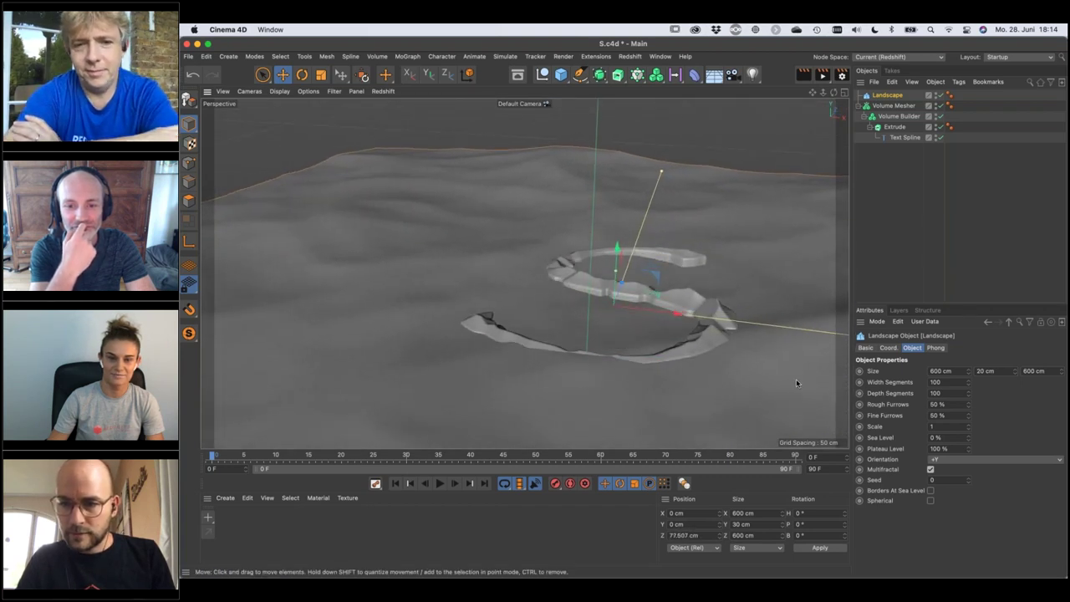
pyautogui.press('t')
pyautogui.moveTo(780, 246); pyautogui.dragTo(626, 263)
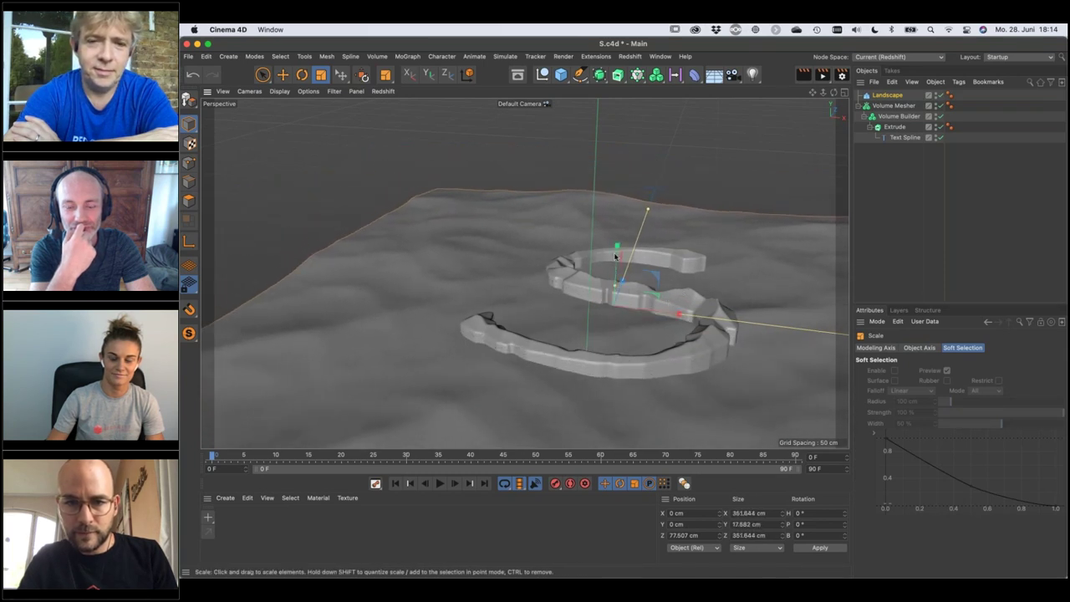
# Adjust the Landscape's vertical position to about 2.1 cm on the Y axis so the letter sits in the ground.
pyautogui.press('e')
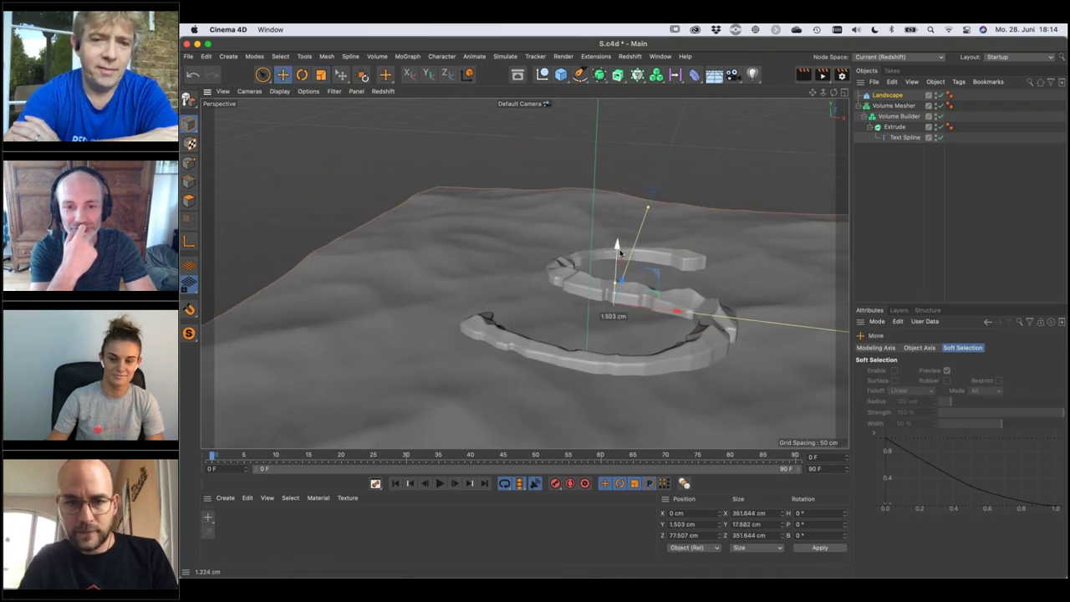
pyautogui.moveTo(619, 251); pyautogui.dragTo(623, 307)
pyautogui.moveTo(662, 352)
pyautogui.keyDown('alt'); pyautogui.mouseDown()
pyautogui.moveTo(642, 365)
pyautogui.moveTo(690, 354)
pyautogui.mouseUp(); pyautogui.keyUp('alt')
pyautogui.keyDown('alt'); pyautogui.moveTo(691, 355); pyautogui.dragTo(778, 343, button='right'); pyautogui.keyUp('alt')
pyautogui.keyDown('alt'); pyautogui.moveTo(675, 368); pyautogui.dragTo(687, 345); pyautogui.keyUp('alt')
pyautogui.moveTo(516, 265); pyautogui.dragTo(519, 263)
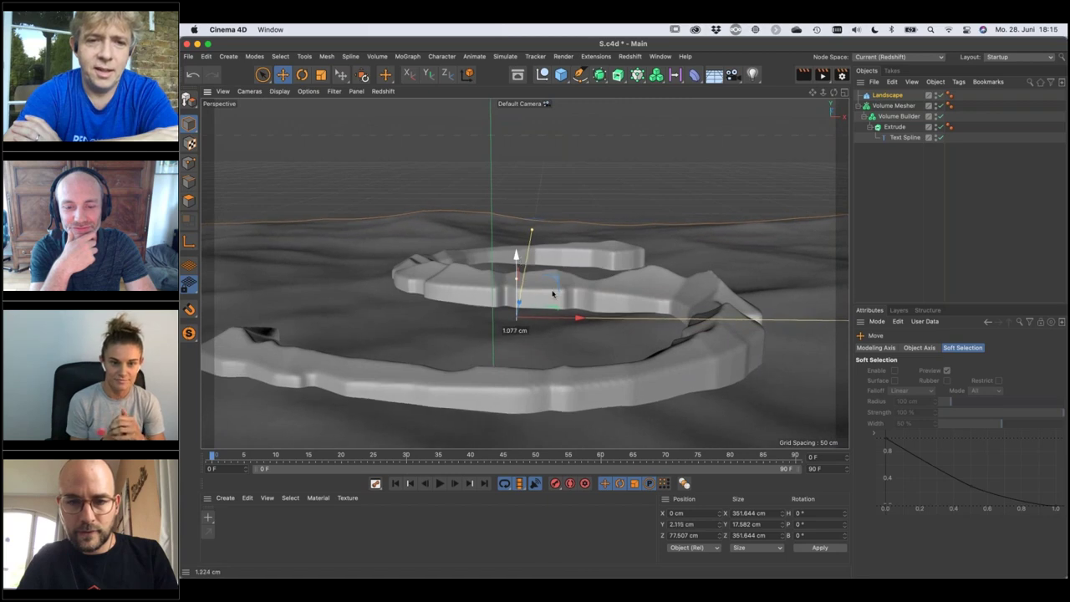
pyautogui.keyDown('alt'); pyautogui.moveTo(692, 335); pyautogui.dragTo(680, 376); pyautogui.keyUp('alt')
pyautogui.keyDown('alt'); pyautogui.moveTo(641, 289); pyautogui.dragTo(641, 363); pyautogui.keyUp('alt')
pyautogui.keyDown('alt'); pyautogui.moveTo(726, 327); pyautogui.dragTo(725, 351); pyautogui.keyUp('alt')
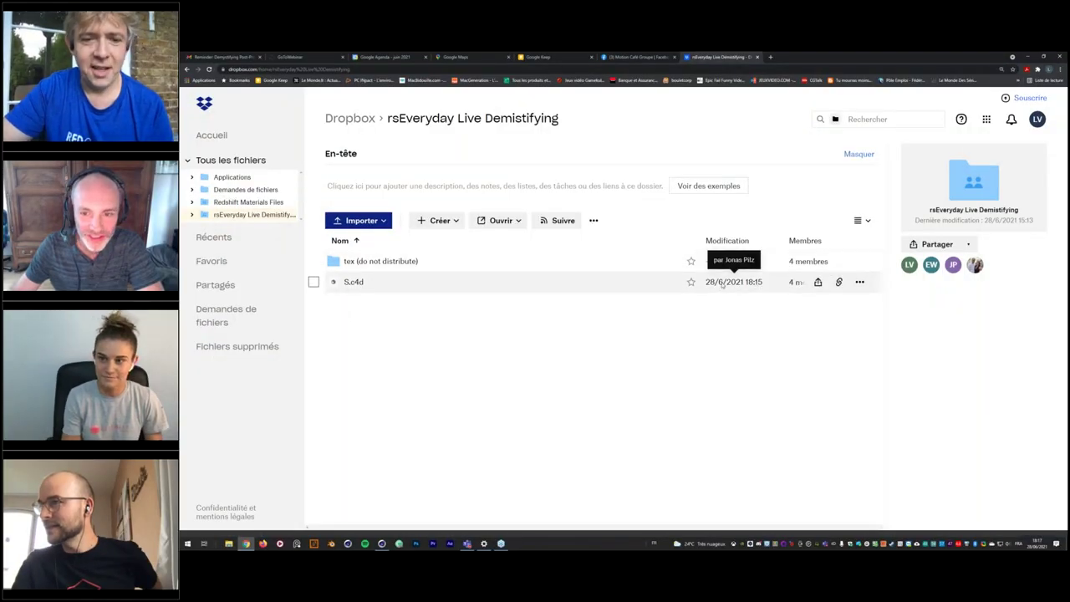
# In Dropbox in the browser, download S.c4d from the rsEveryday Live Demistifying folder into the local webinar folder.
pyautogui.click(519, 281)
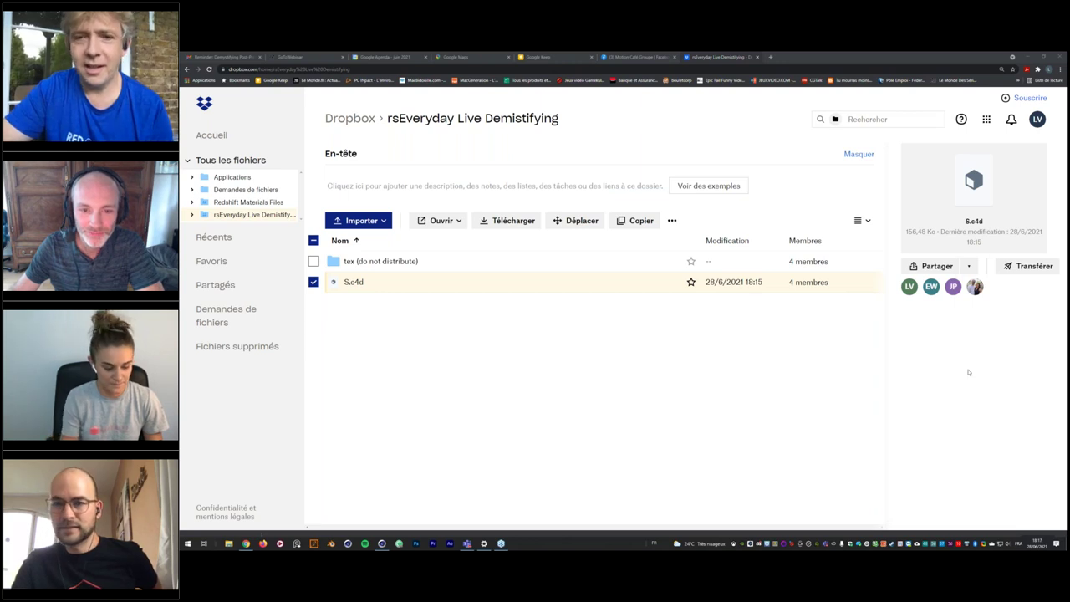
pyautogui.click(721, 357)
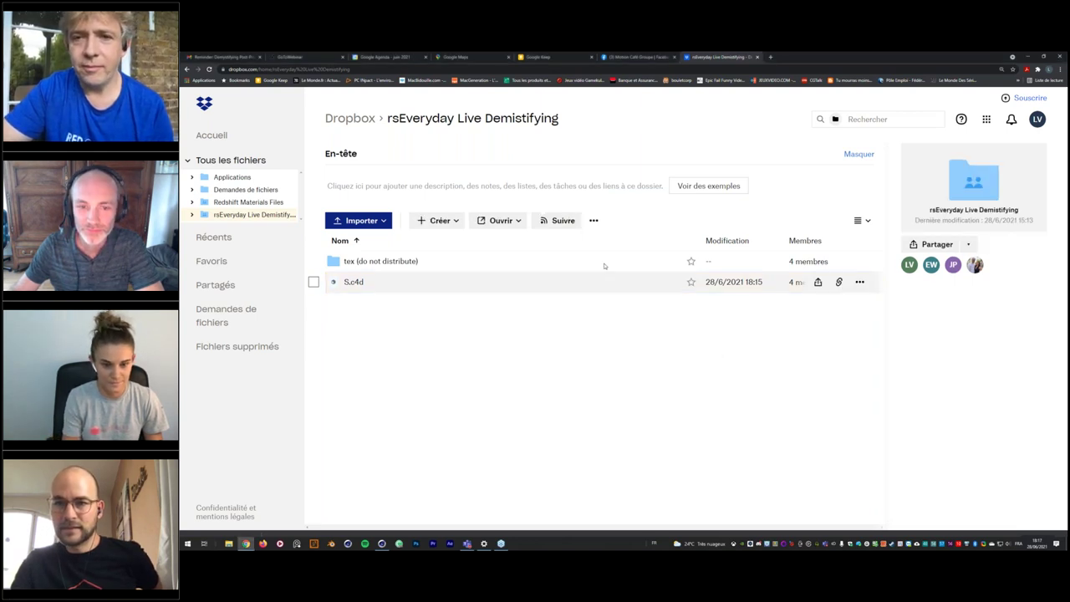
pyautogui.click(365, 283)
pyautogui.click(511, 227)
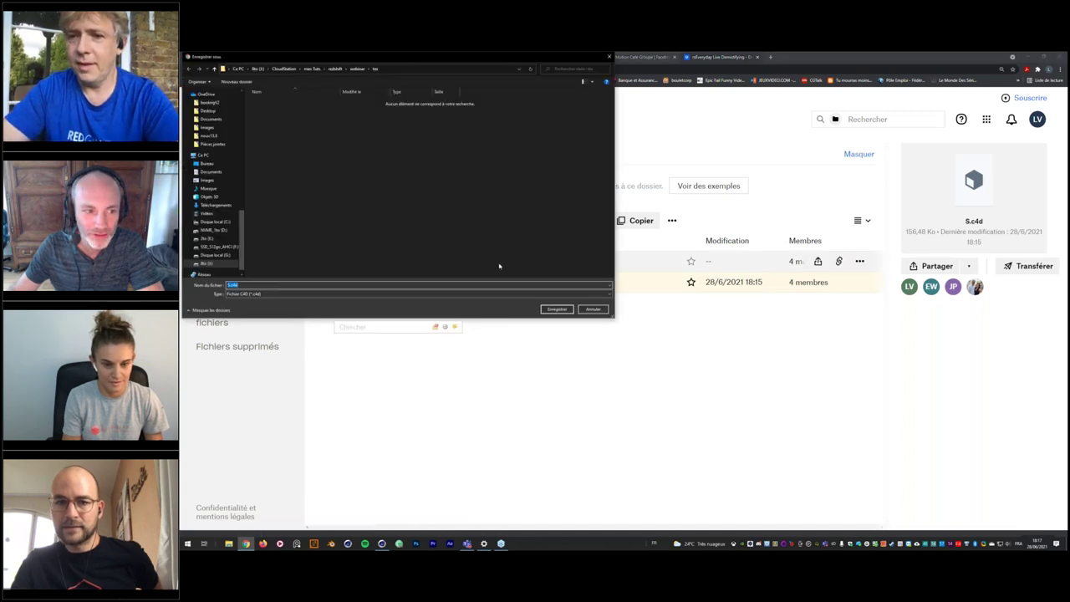
pyautogui.click(358, 69)
pyautogui.click(558, 308)
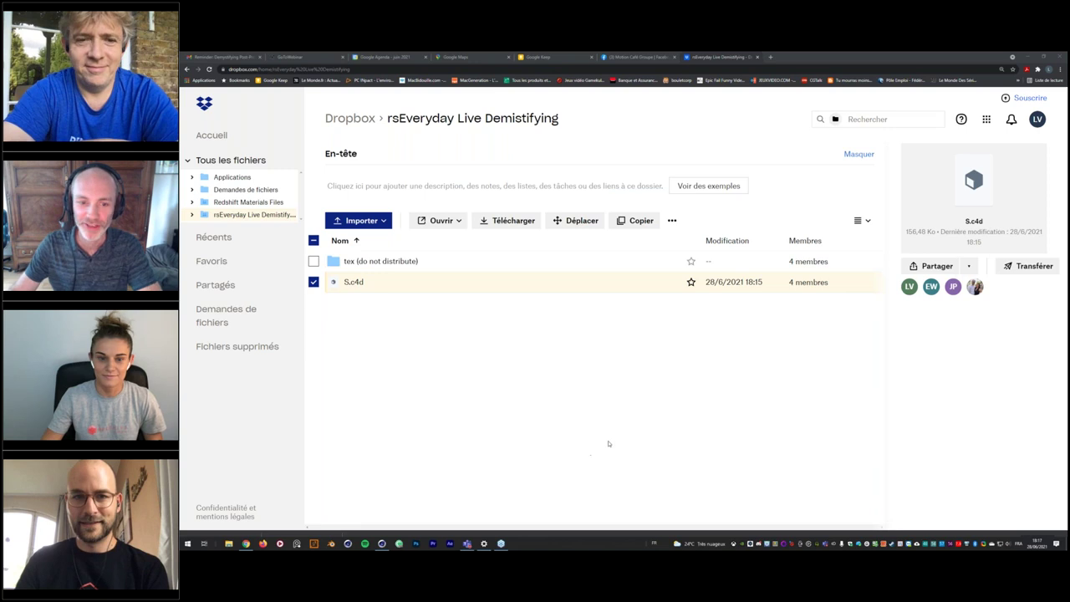
pyautogui.click(794, 394)
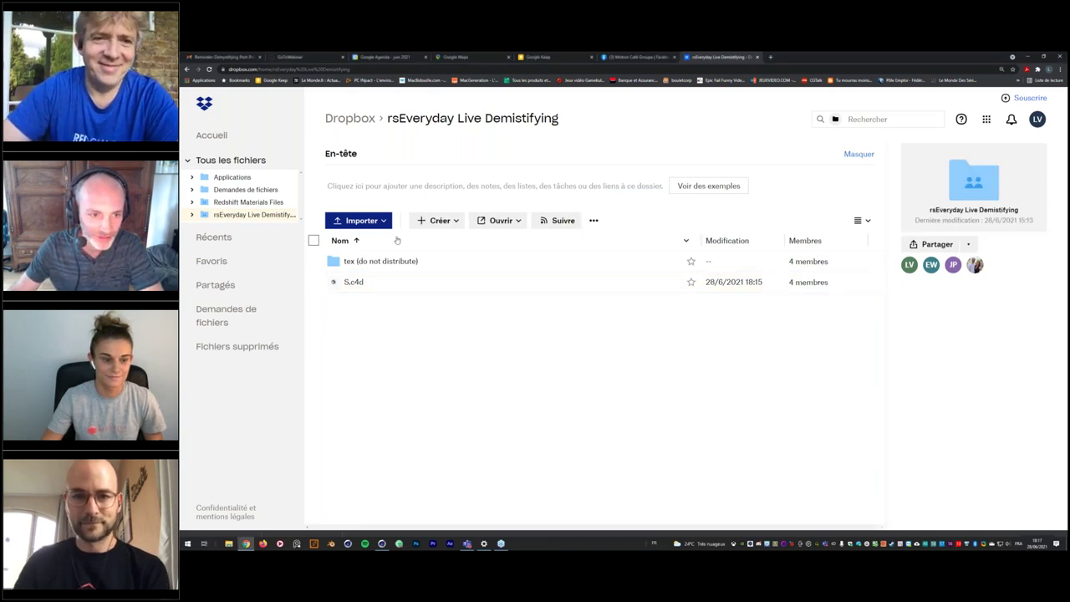
pyautogui.click(313, 282)
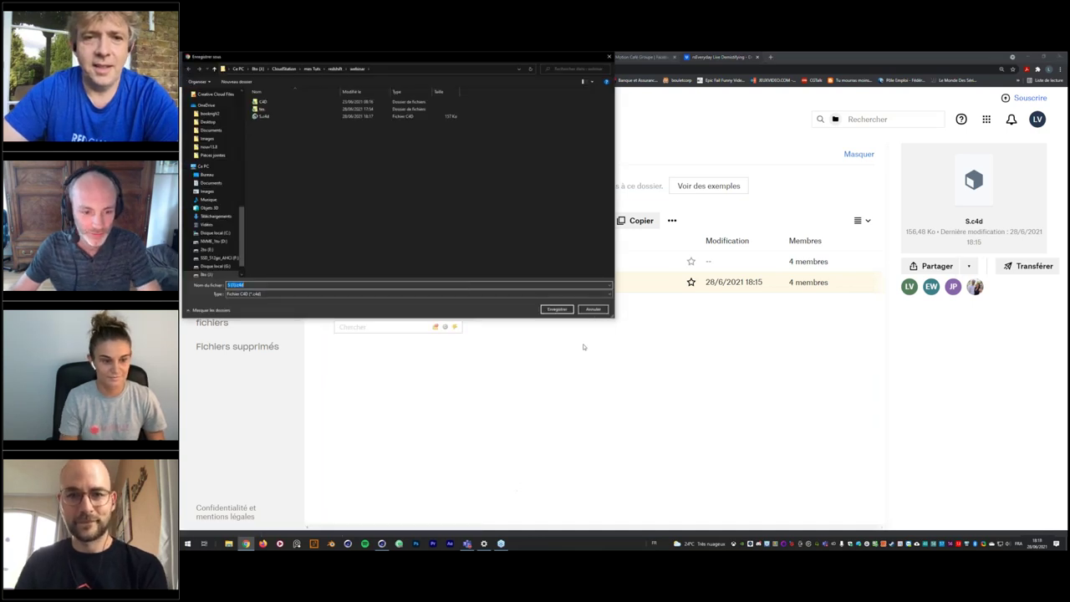
pyautogui.click(593, 309)
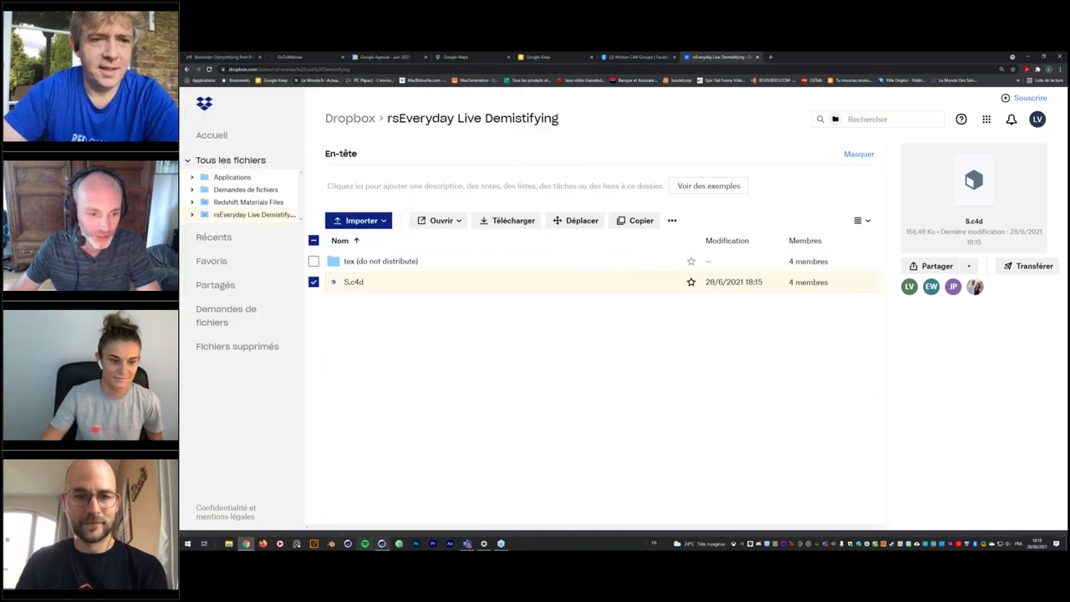
# Switch to Cinema 4D and open S.c4d from the local webinar folder.
pyautogui.click(382, 544)
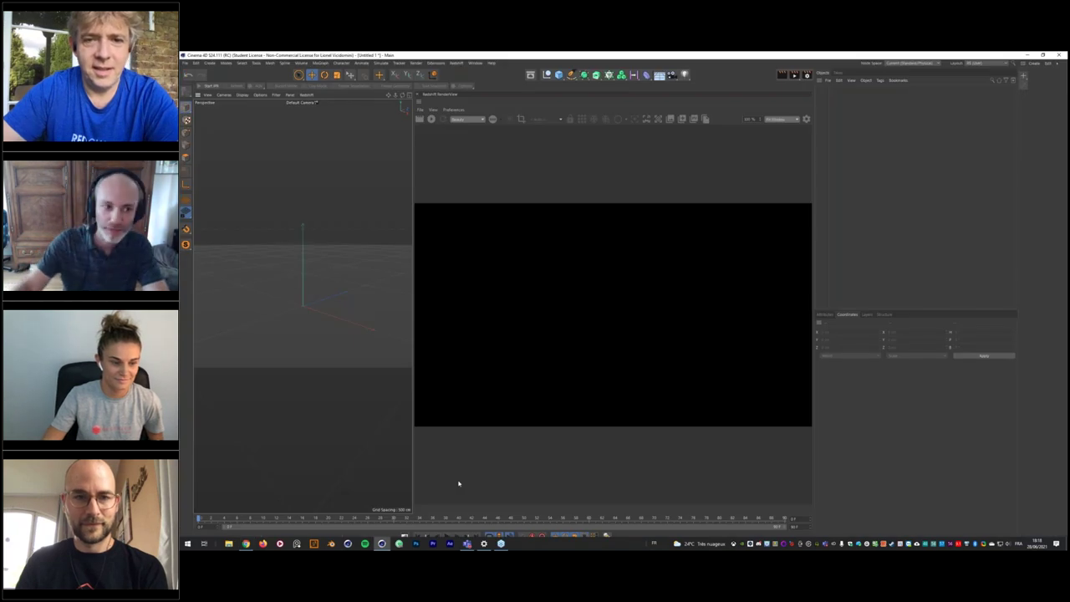
pyautogui.click(185, 62)
pyautogui.click(198, 82)
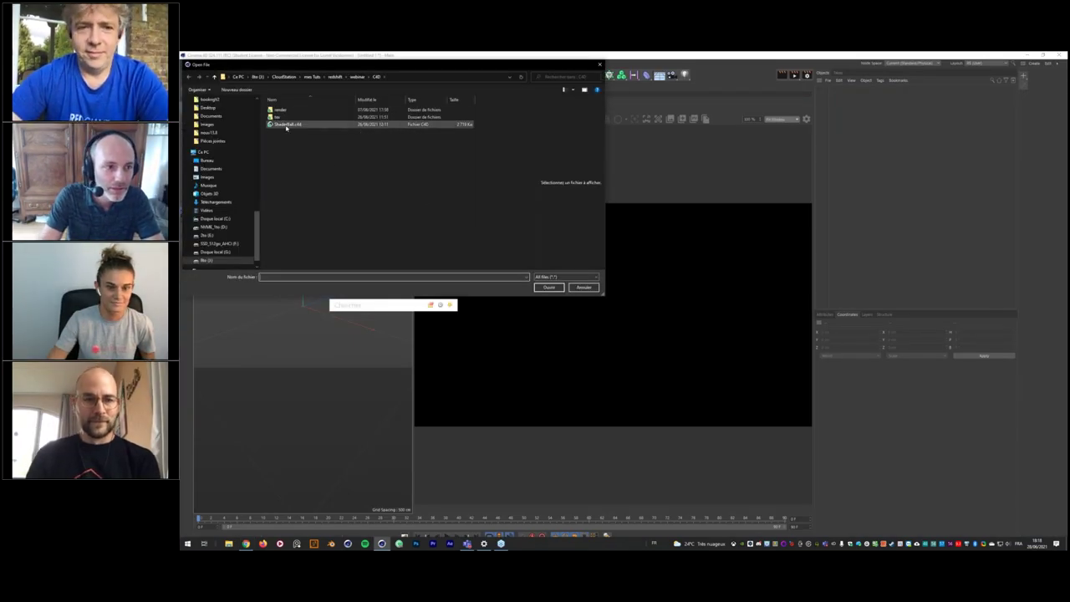
pyautogui.click(357, 76)
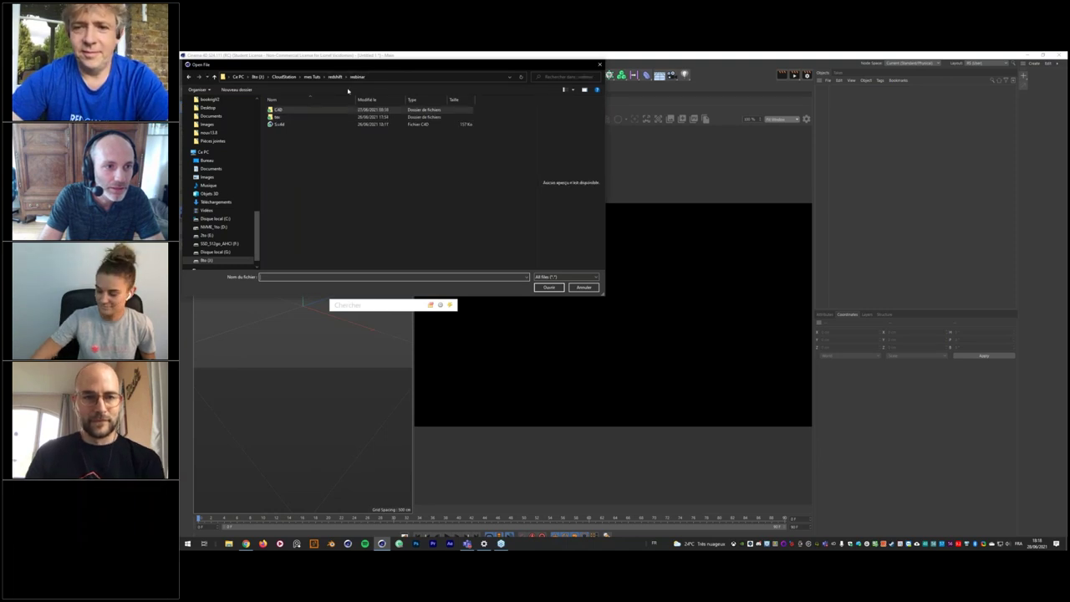
pyautogui.click(280, 124)
pyautogui.doubleClick(281, 124)
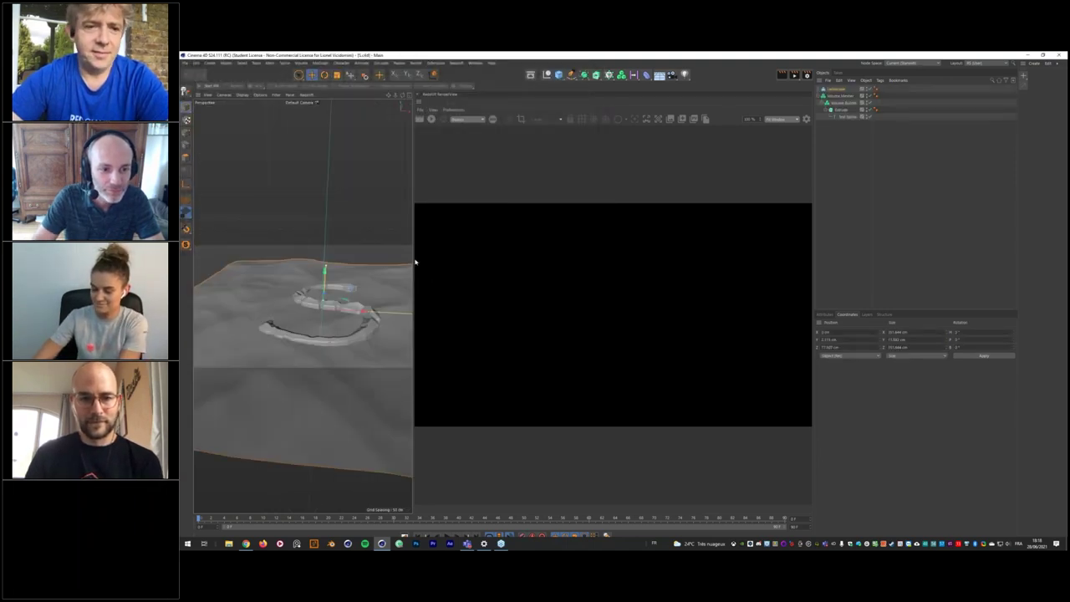
# Widen the perspective viewport and open an enlarged Asset Browser over the Redshift RenderView area.
pyautogui.moveTo(412, 260); pyautogui.dragTo(506, 256)
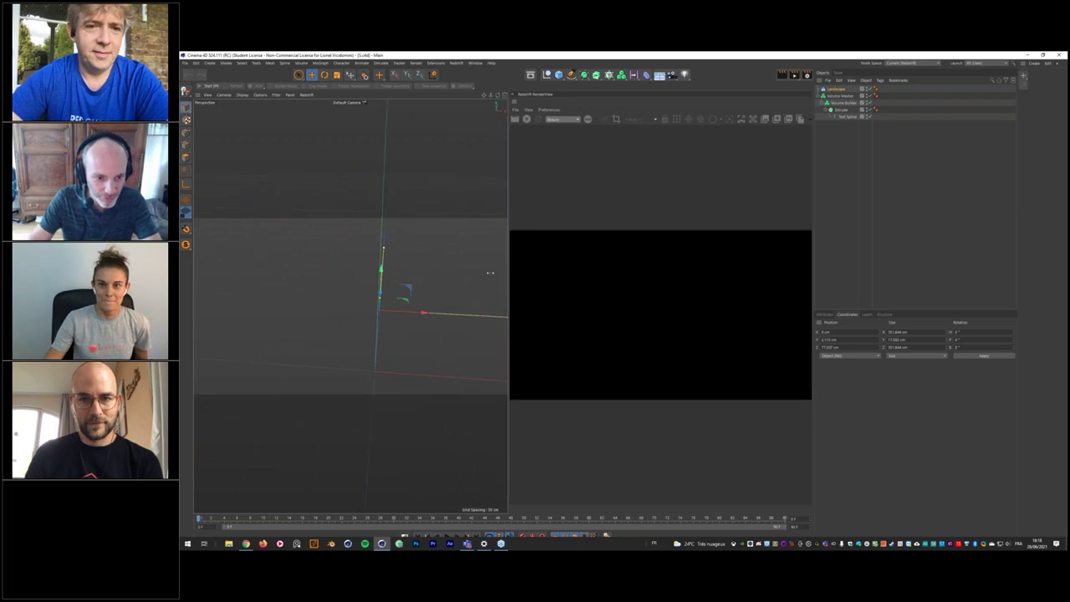
pyautogui.scroll(5, 411, 333)
pyautogui.keyDown('alt'); pyautogui.moveTo(411, 333); pyautogui.dragTo(386, 286); pyautogui.keyUp('alt')
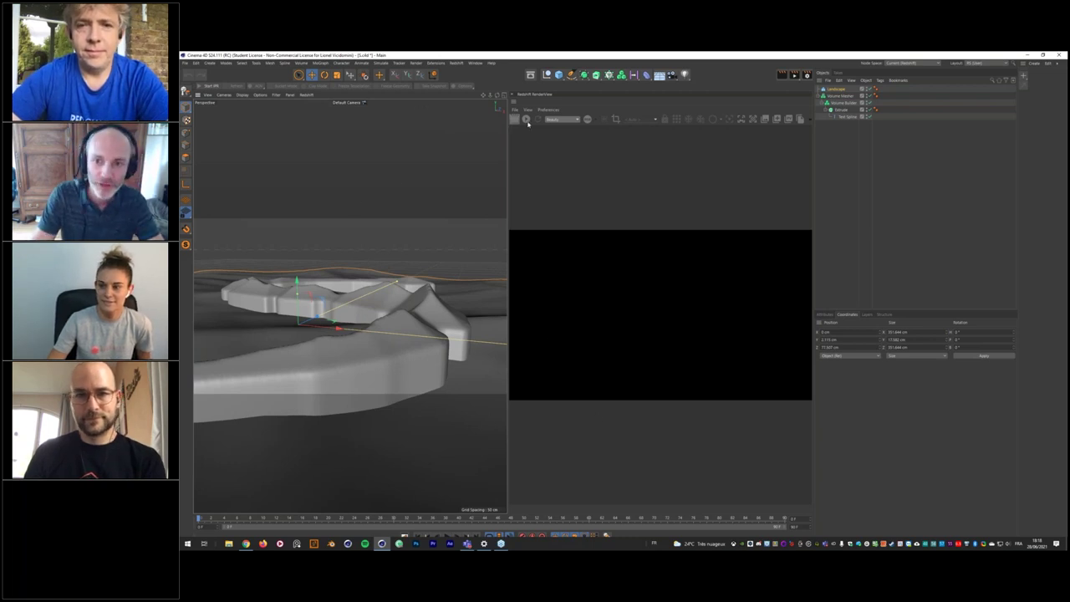
pyautogui.click(530, 74)
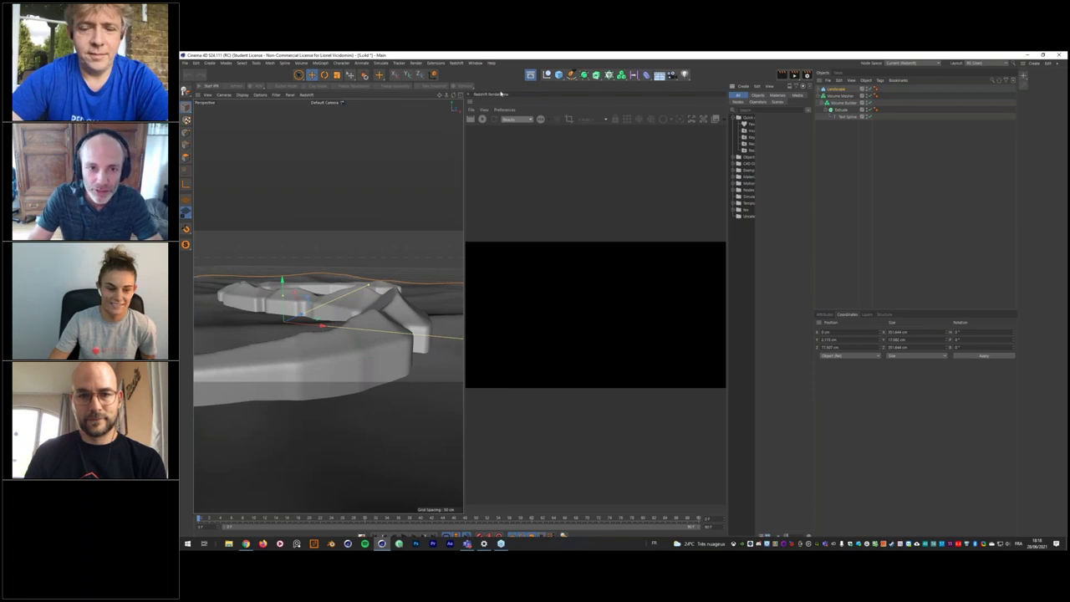
pyautogui.moveTo(470, 104); pyautogui.dragTo(583, 124)
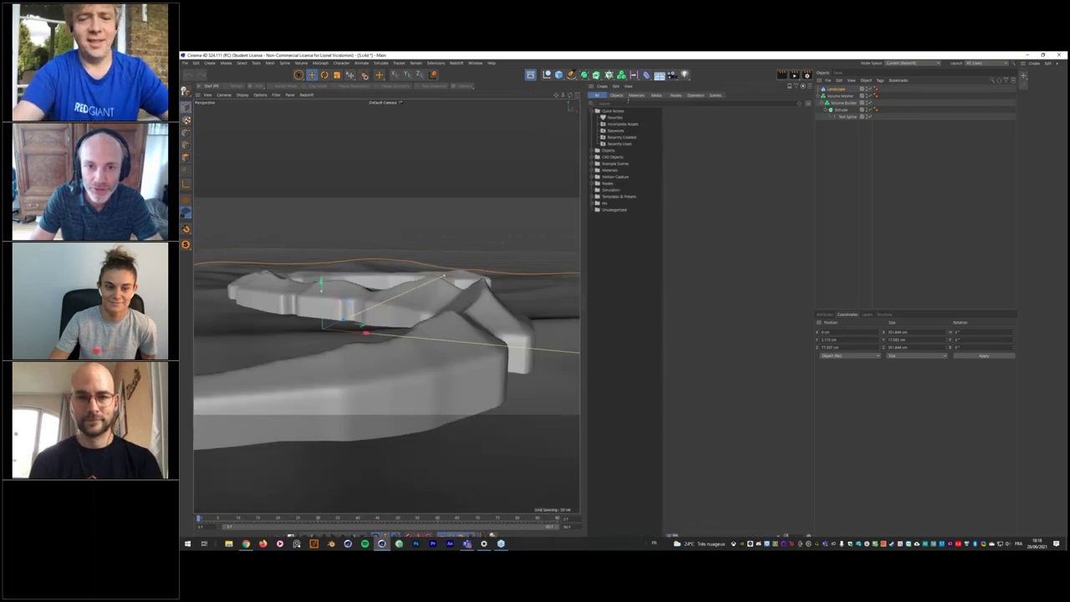
# Restrict the Asset Browser to objects and search for "palm".
pyautogui.click(617, 95)
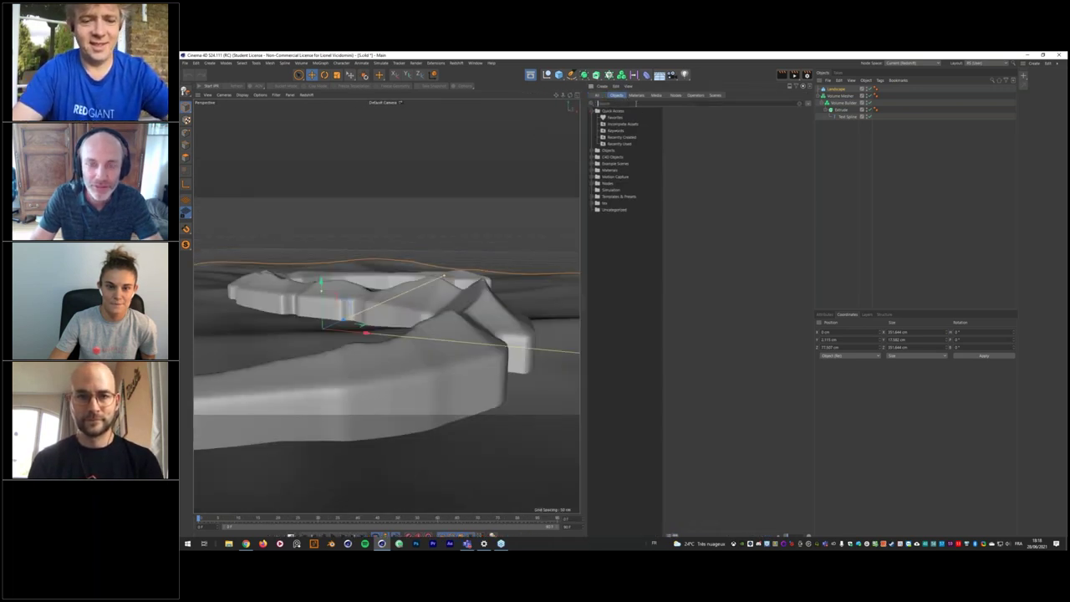
pyautogui.write('tree')
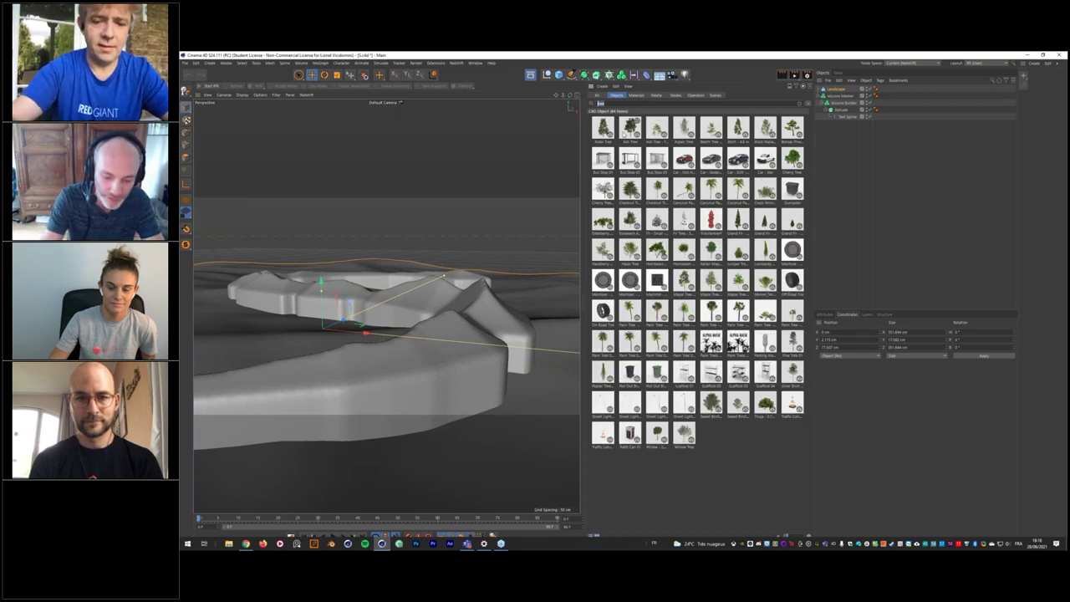
pyautogui.write('lm')
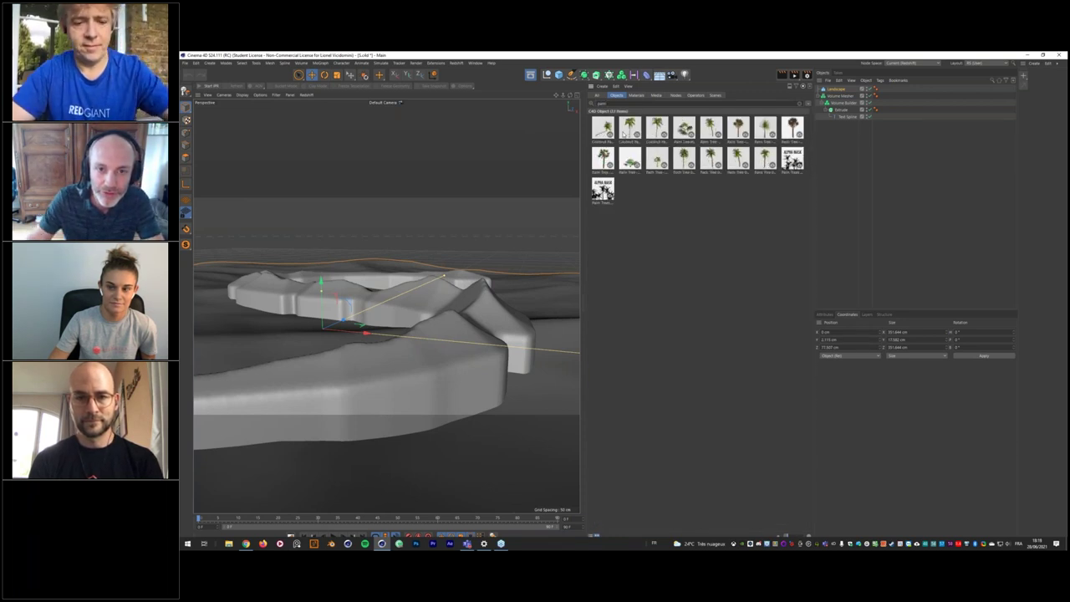
# Add the leaning Coconut Palm asset to the scene with the Place tool, dropping it onto the letter S.
pyautogui.click(631, 132)
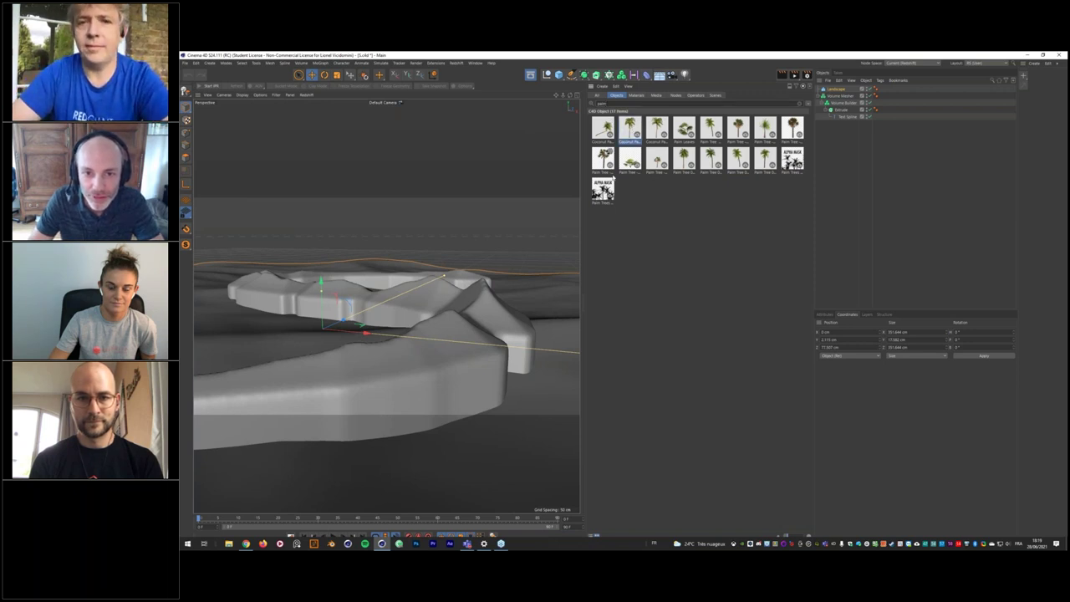
pyautogui.click(603, 130)
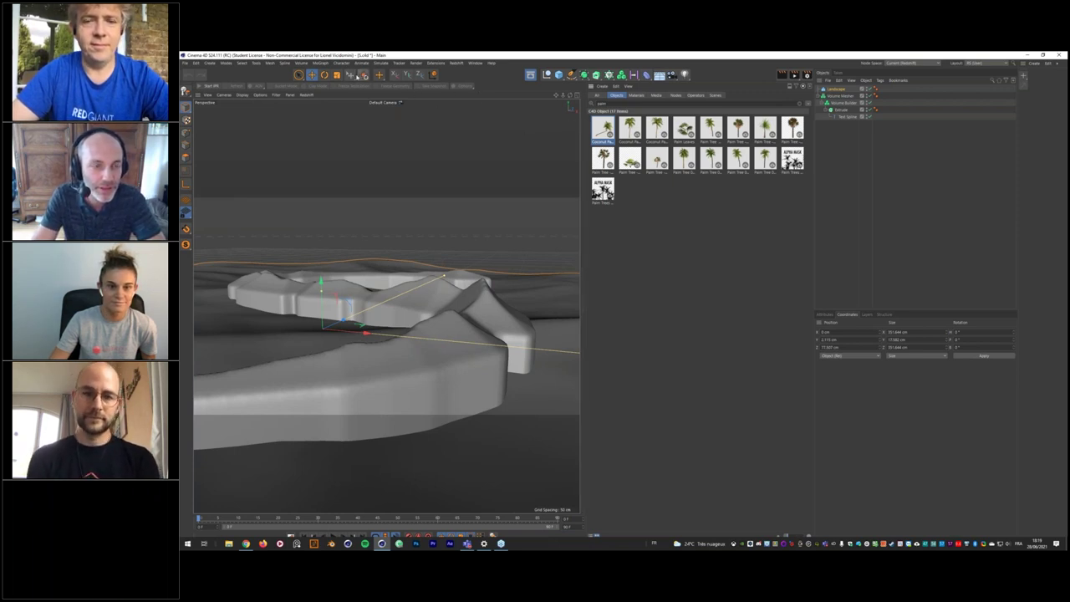
pyautogui.click(350, 74)
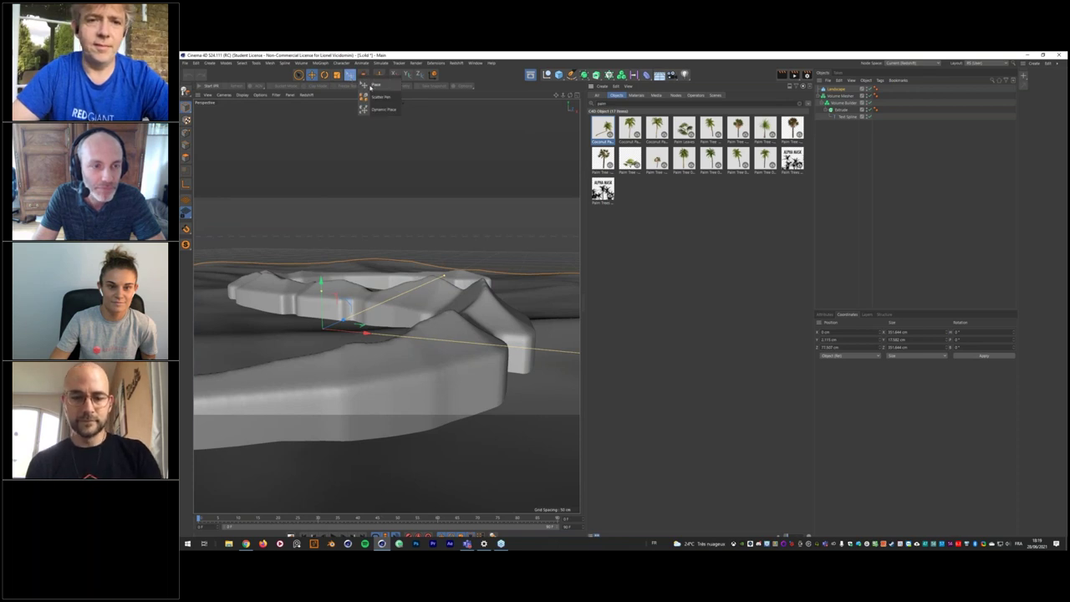
pyautogui.click(373, 86)
pyautogui.moveTo(475, 342); pyautogui.dragTo(439, 334)
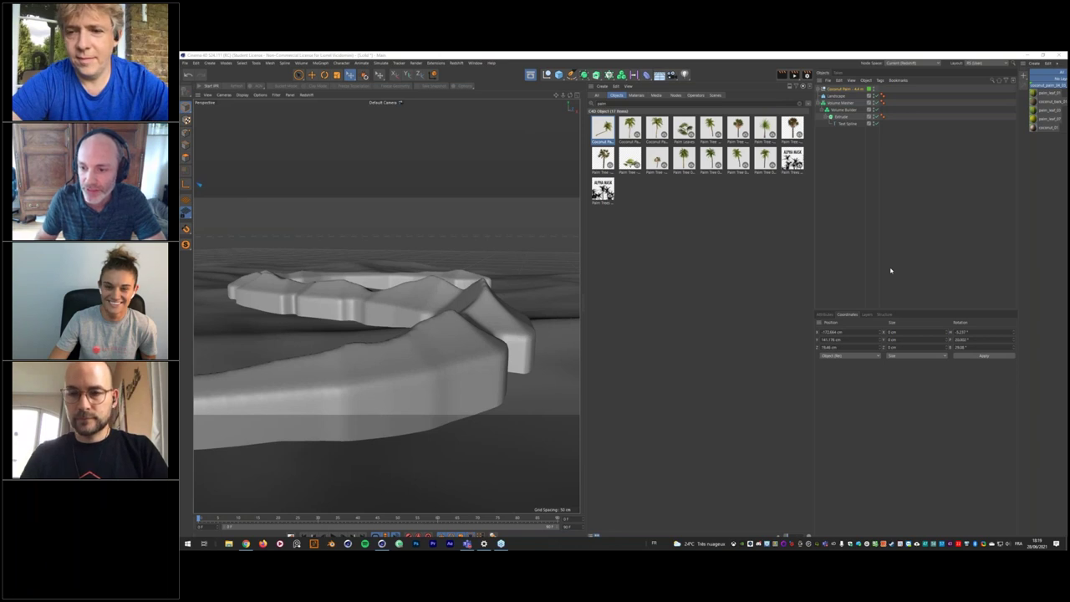
# Show the coconut palm's object properties and expand its hierarchy.
pyautogui.click(948, 389)
pyautogui.click(827, 315)
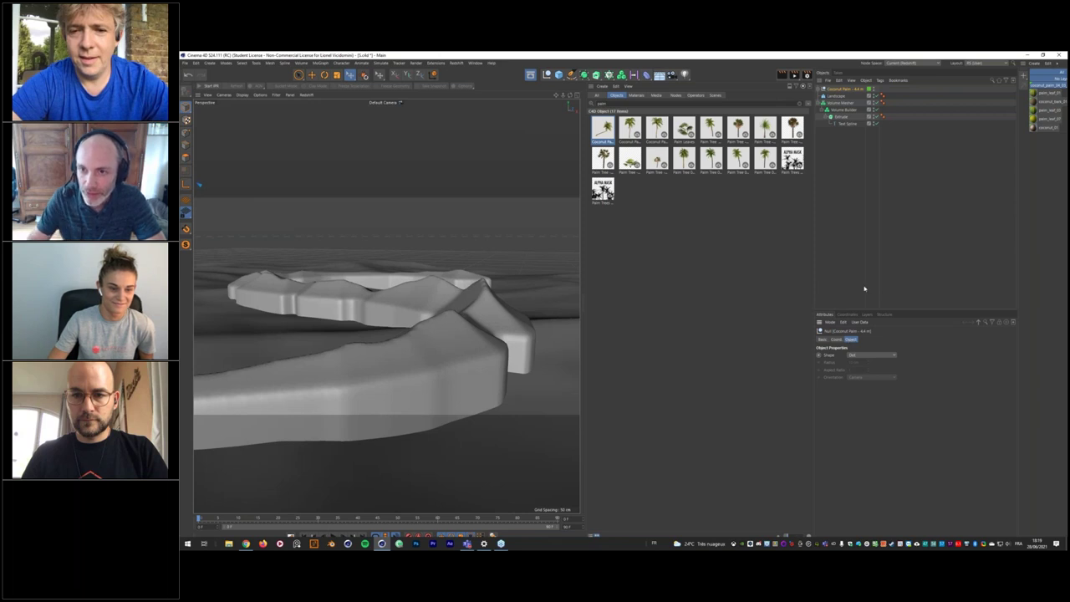
pyautogui.click(820, 89)
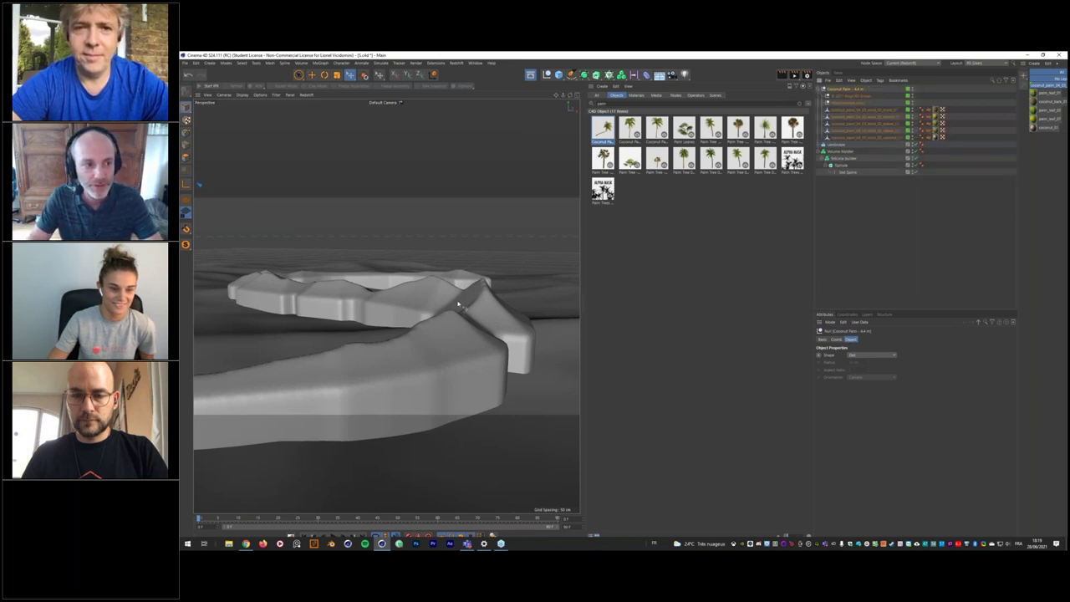
# Add a camera from the current perspective view of the letter S, with no object selected.
pyautogui.click(849, 197)
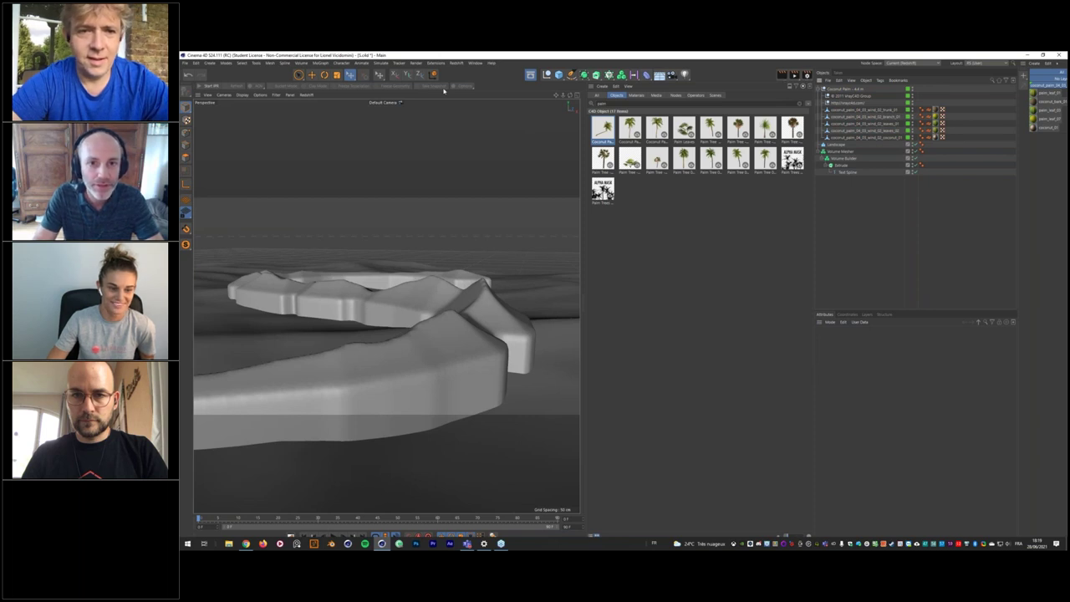
pyautogui.click(675, 74)
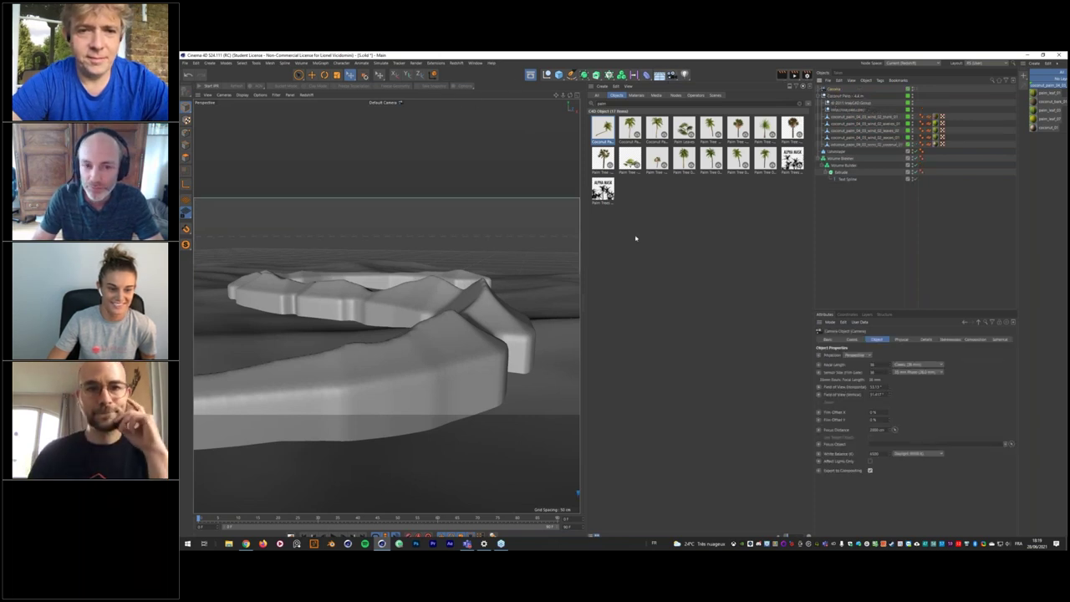
pyautogui.scroll(-10, 474, 315)
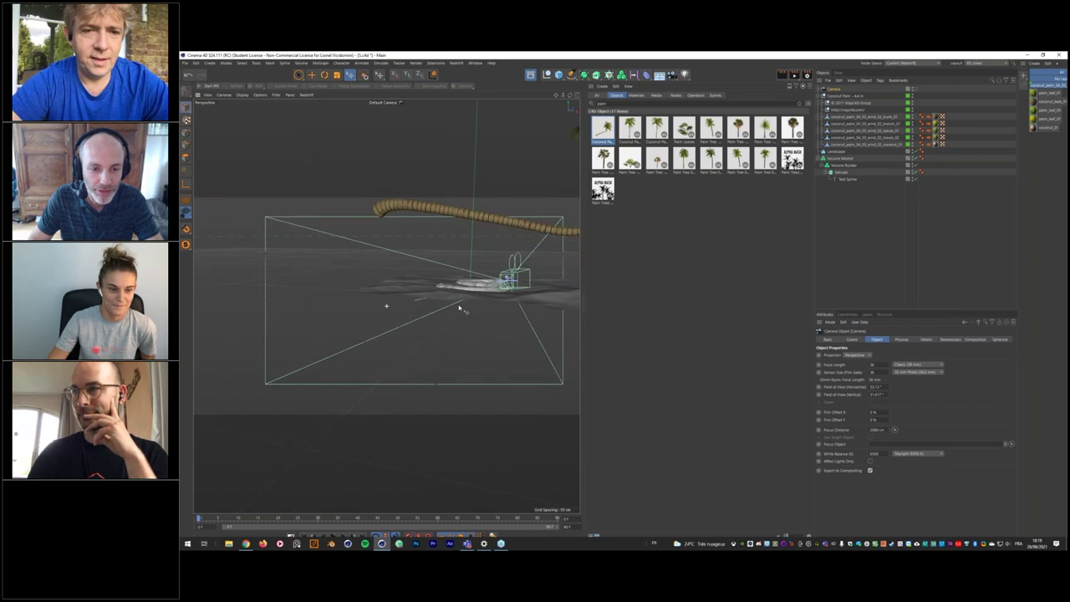
pyautogui.scroll(5, 481, 333)
pyautogui.scroll(-10, 481, 333)
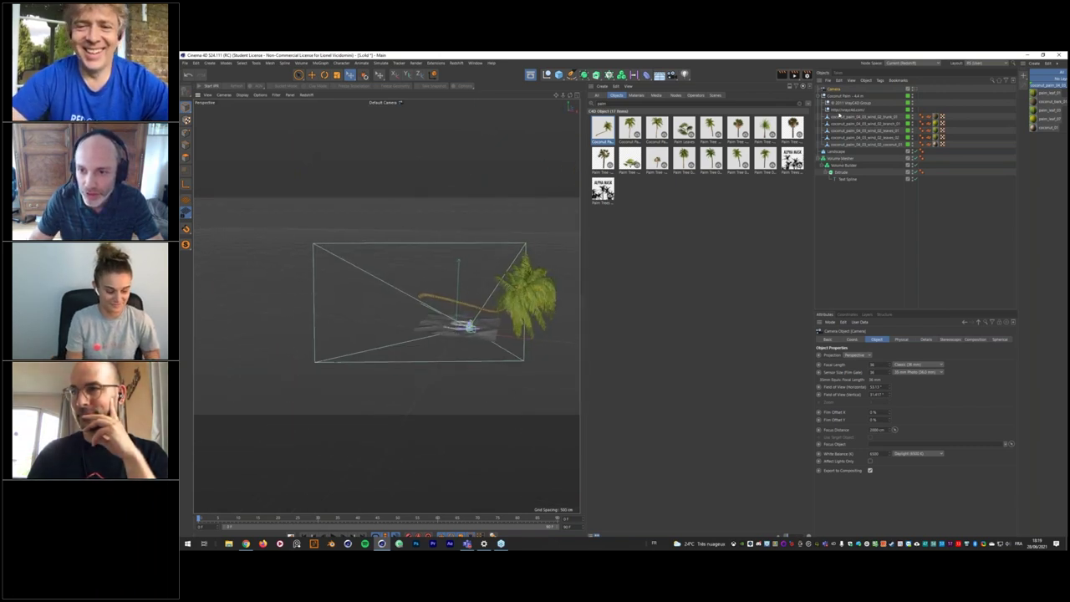
# Scale the whole coconut palm group down strongly to suit the small letter scene.
pyautogui.click(840, 96)
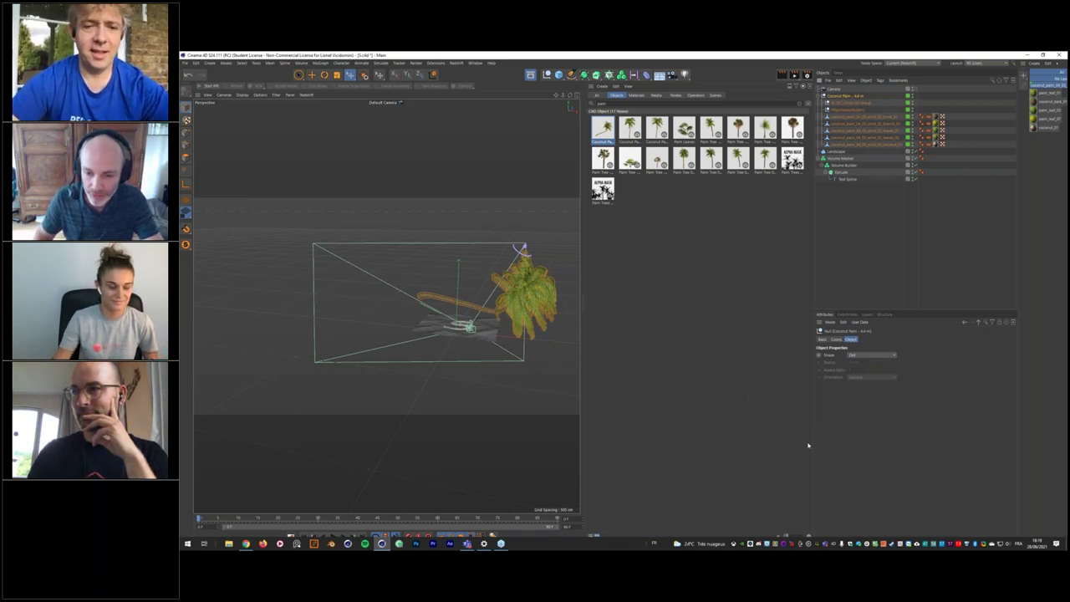
pyautogui.press('t')
pyautogui.moveTo(495, 267); pyautogui.dragTo(292, 380)
pyautogui.keyDown('alt'); pyautogui.moveTo(460, 333); pyautogui.dragTo(500, 267, button='right'); pyautogui.keyUp('alt')
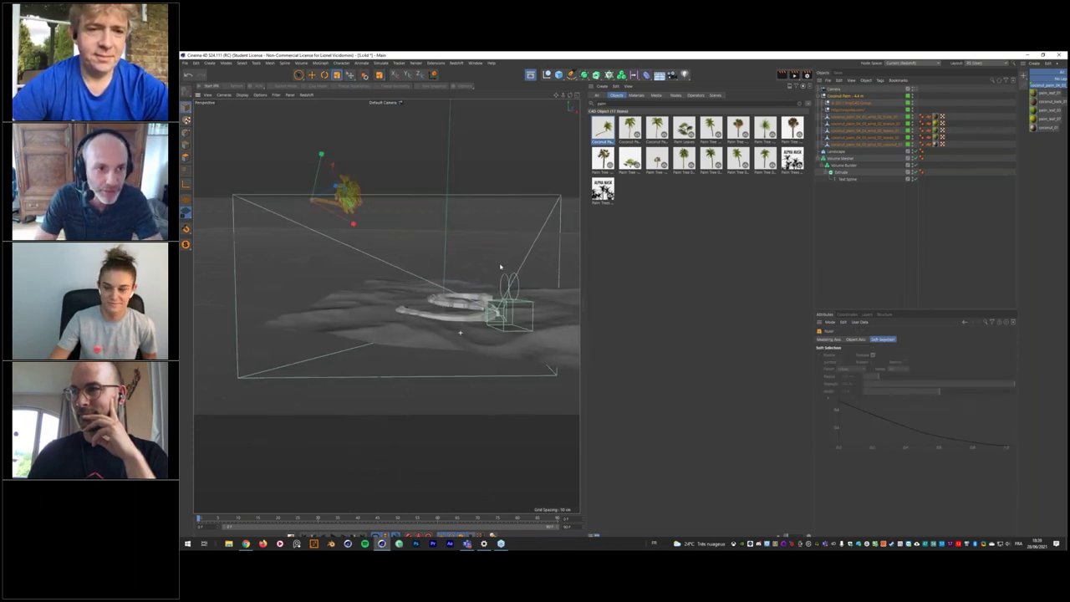
# Place the scaled-down palm on the surface of the letter S with the Place tool.
pyautogui.click(351, 74)
pyautogui.moveTo(473, 316)
pyautogui.mouseDown()
pyautogui.moveTo(490, 313)
pyautogui.moveTo(477, 313)
pyautogui.mouseUp()
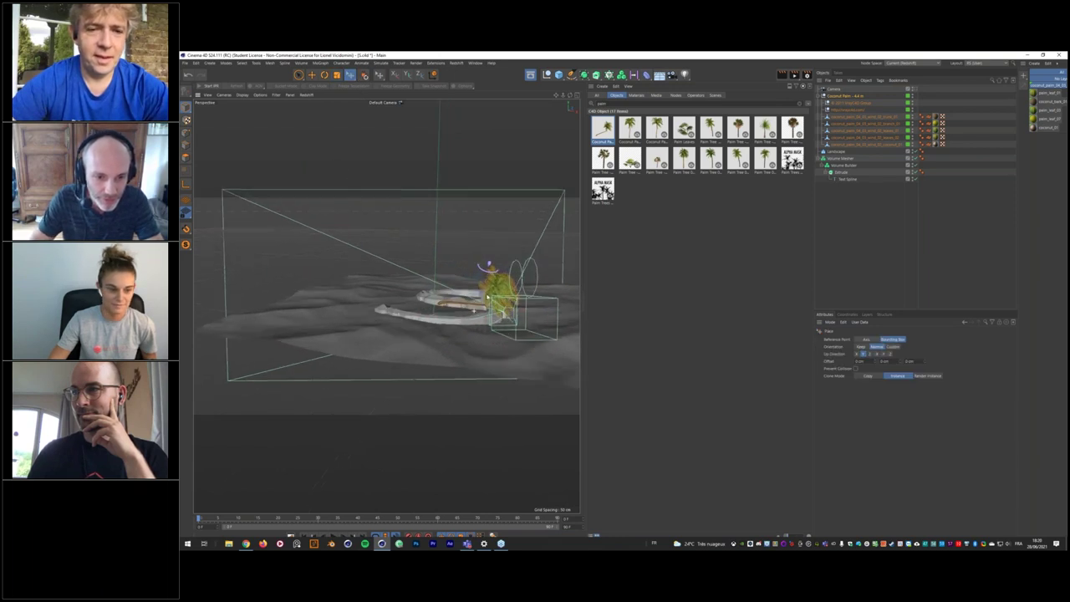
pyautogui.scroll(5, 477, 313)
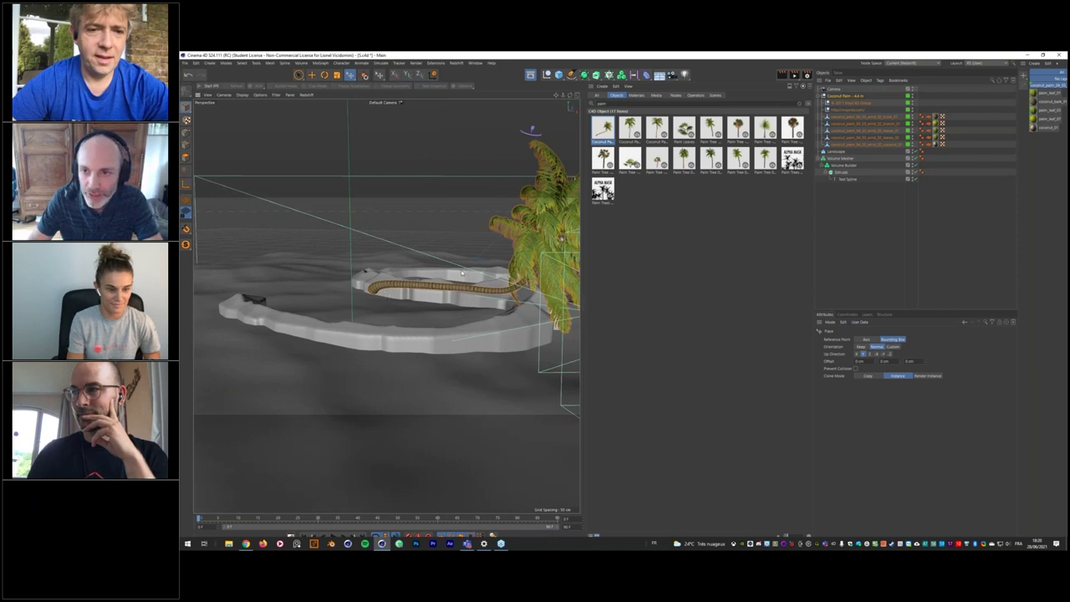
# Rotate the coconut palm group freehand on the upper curve of the S.
pyautogui.click(833, 90)
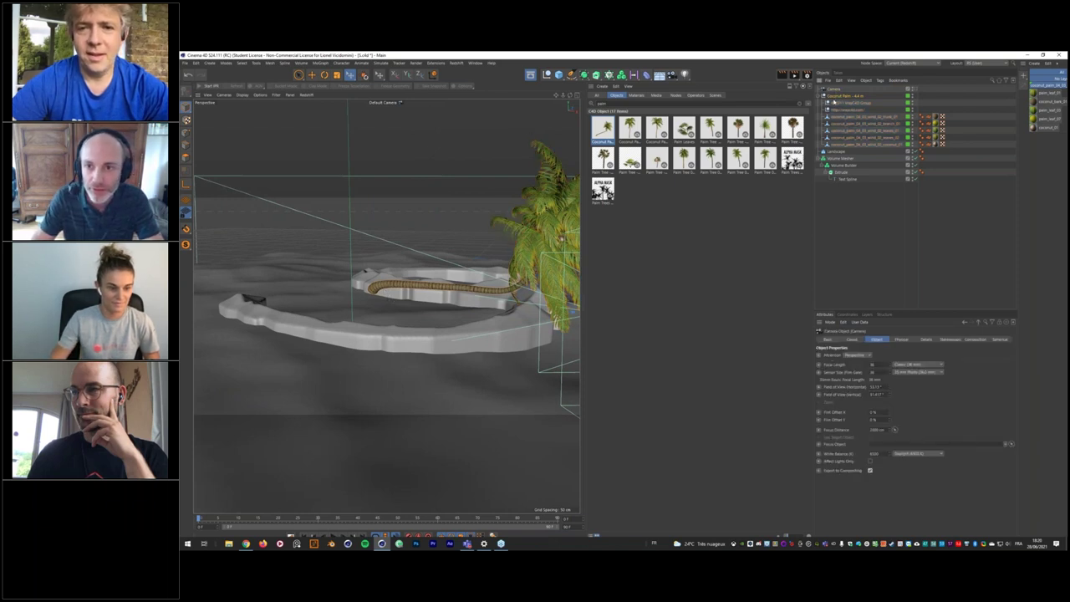
pyautogui.click(835, 96)
pyautogui.press('r')
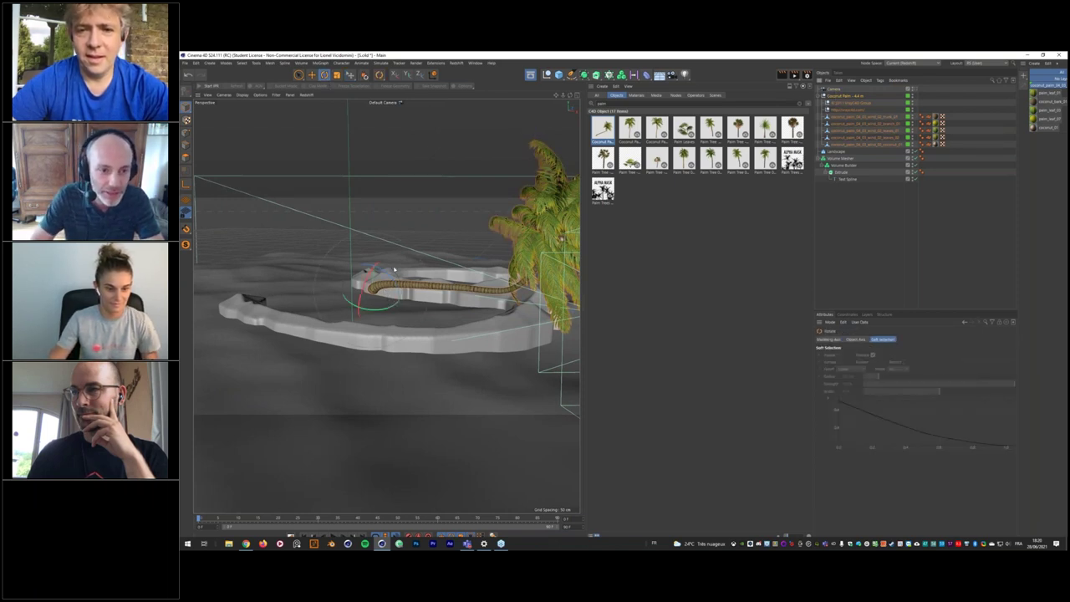
pyautogui.moveTo(389, 279); pyautogui.dragTo(434, 291)
# Move the palm in the top and right views so its trunk base sits on the letter S.
pyautogui.press('e')
pyautogui.middleClick(468, 290)
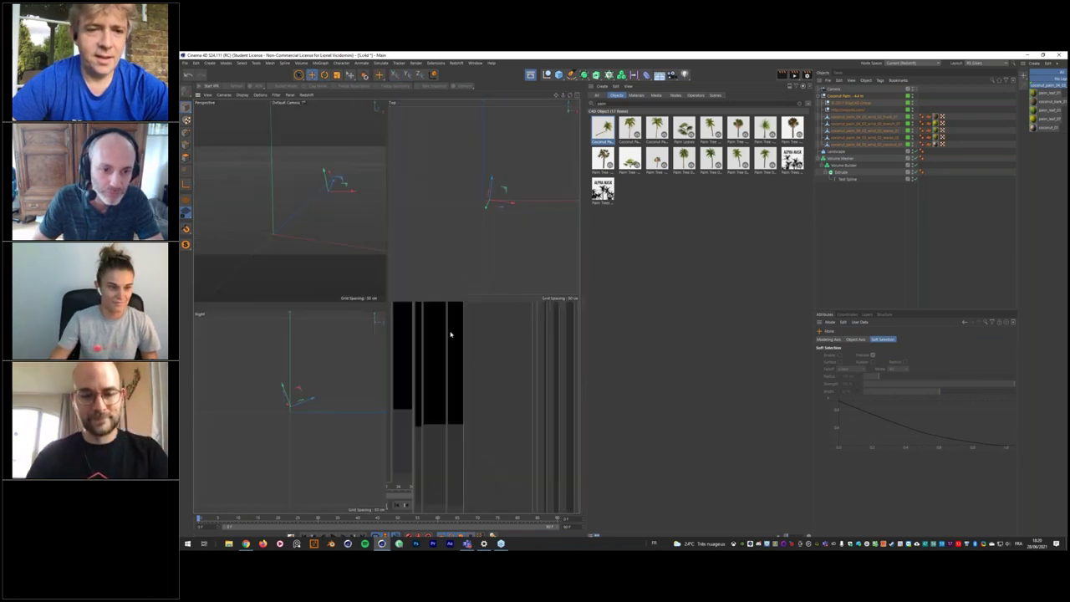
pyautogui.scroll(10, 472, 255)
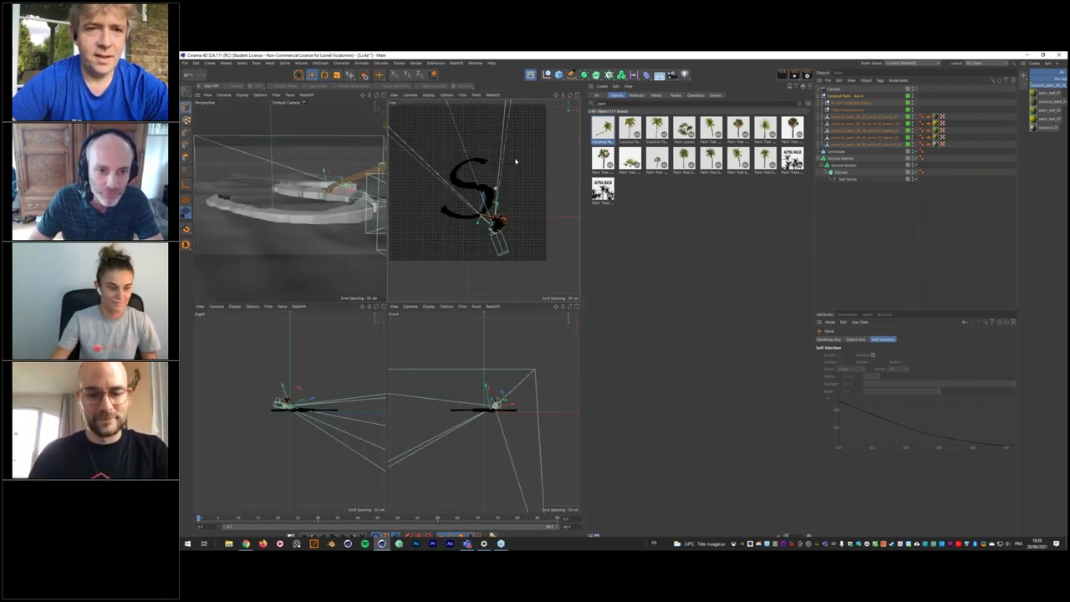
pyautogui.moveTo(473, 255); pyautogui.dragTo(497, 213)
pyautogui.scroll(8, 325, 417)
pyautogui.keyDown('alt'); pyautogui.moveTo(287, 404); pyautogui.dragTo(358, 468, button='middle'); pyautogui.keyUp('alt')
pyautogui.moveTo(283, 404); pyautogui.dragTo(304, 429)
# Reset the coconut palm group's heading, pitch and bank rotation values.
pyautogui.click(843, 96)
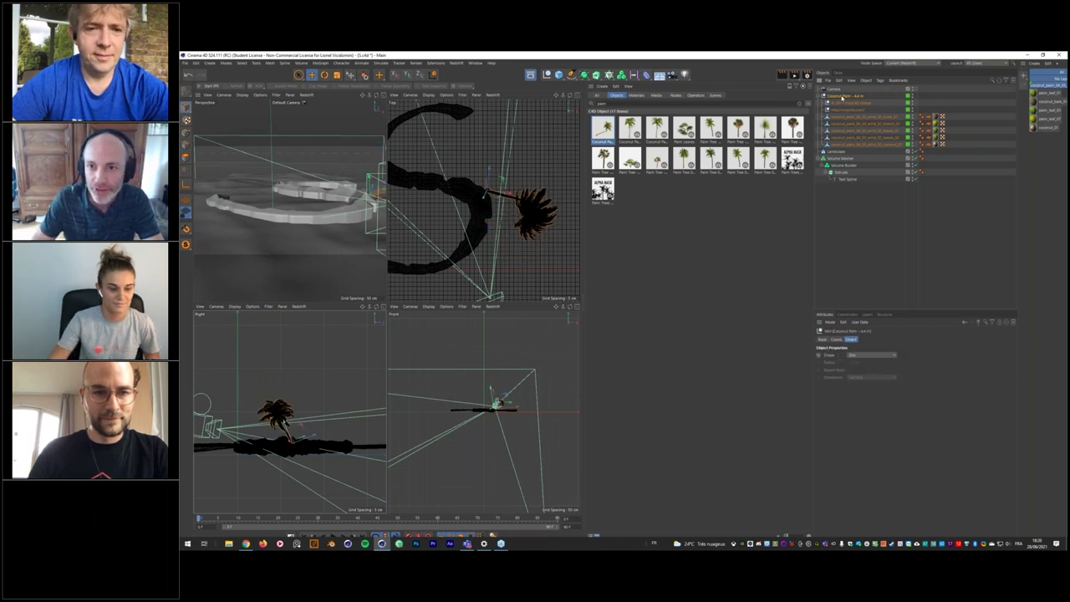
pyautogui.click(837, 339)
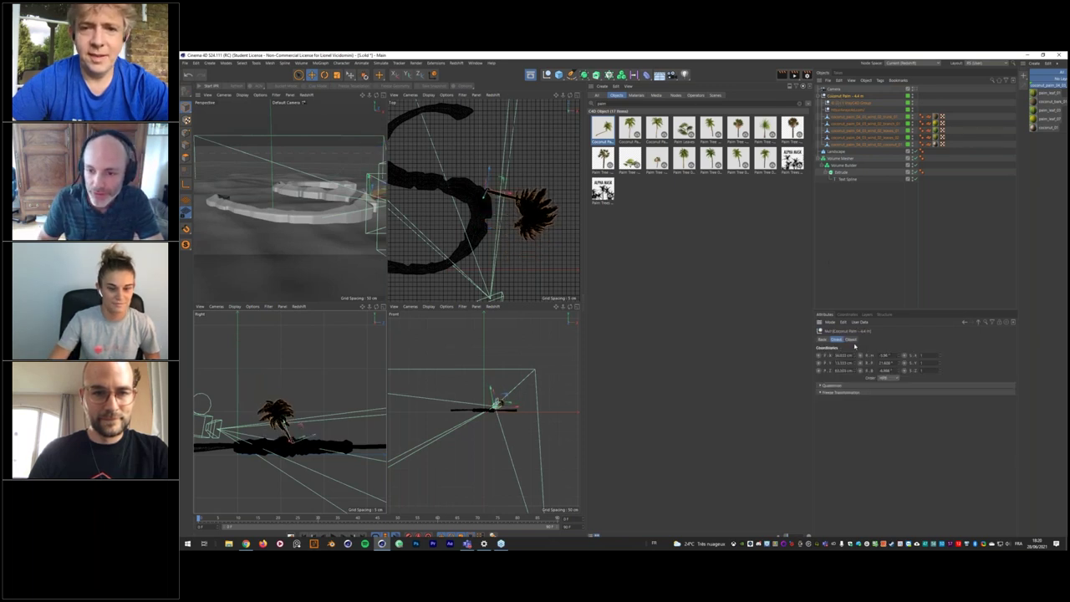
pyautogui.rightClick(898, 355)
pyautogui.rightClick(898, 362)
pyautogui.rightClick(898, 370)
# Scale the leaning palm down further and reposition it beside the bend of the S, adjusting its height.
pyautogui.moveTo(502, 178); pyautogui.dragTo(495, 199)
pyautogui.middleClick(351, 208)
pyautogui.keyDown('alt'); pyautogui.moveTo(445, 255); pyautogui.dragTo(443, 296, button='middle'); pyautogui.keyUp('alt')
pyautogui.press('t')
pyautogui.moveTo(443, 296); pyautogui.dragTo(359, 359)
pyautogui.moveTo(396, 297); pyautogui.dragTo(412, 317)
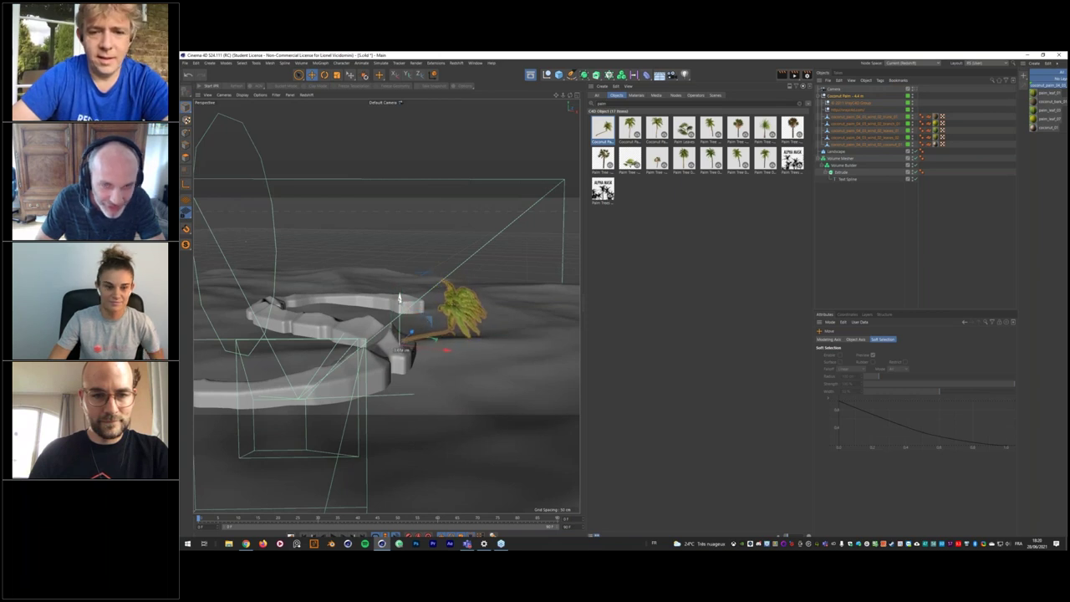
# Place the upright Coconut Palm Tree asset on the front curve of the S and scale it down to match the scene.
pyautogui.click(629, 127)
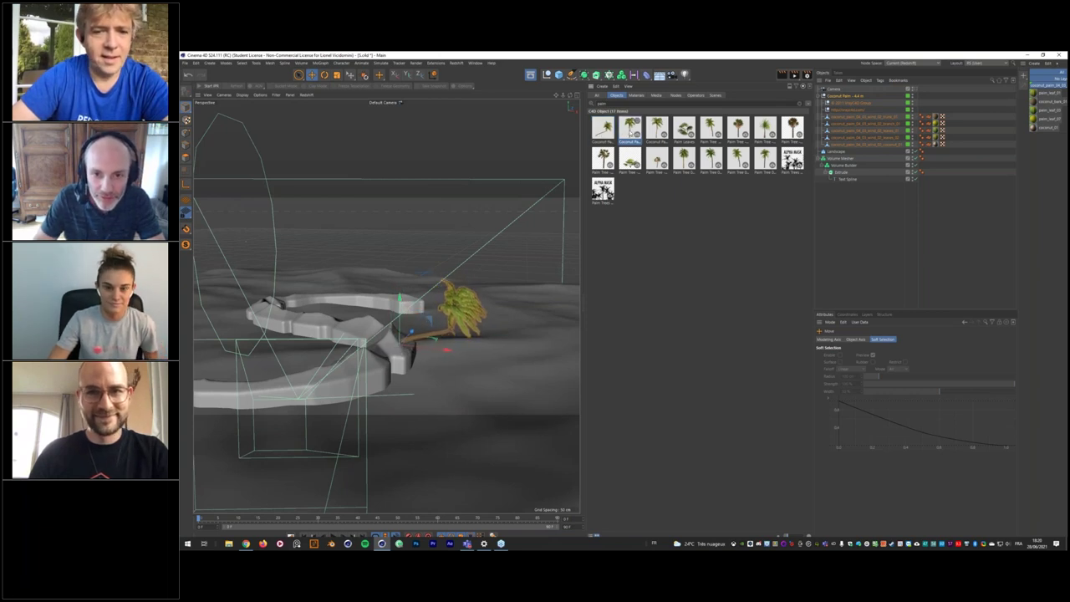
pyautogui.click(379, 74)
pyautogui.moveTo(587, 189); pyautogui.dragTo(368, 358)
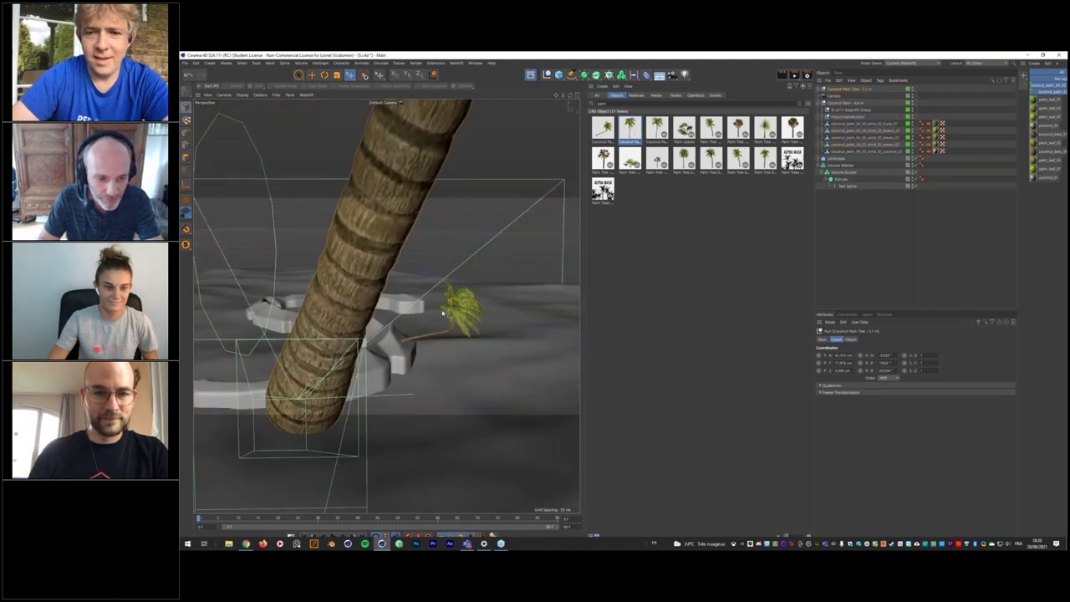
pyautogui.press('t')
pyautogui.moveTo(440, 298); pyautogui.dragTo(276, 461)
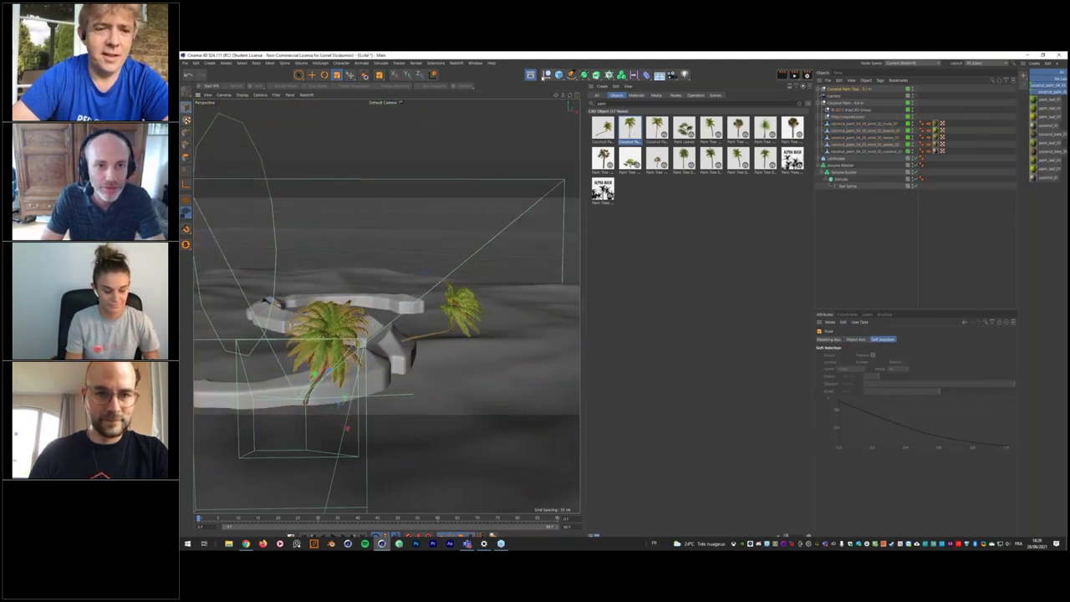
# Move the Coconut Palm Tree toward the bend and place two instance copies of it along the front curve of the S.
pyautogui.moveTo(337, 385); pyautogui.dragTo(385, 355)
pyautogui.keyDown('alt'); pyautogui.moveTo(361, 365); pyautogui.dragTo(487, 321, button='middle'); pyautogui.keyUp('alt')
pyautogui.keyDown('ctrl'); pyautogui.moveTo(488, 320); pyautogui.dragTo(379, 340); pyautogui.keyUp('ctrl')
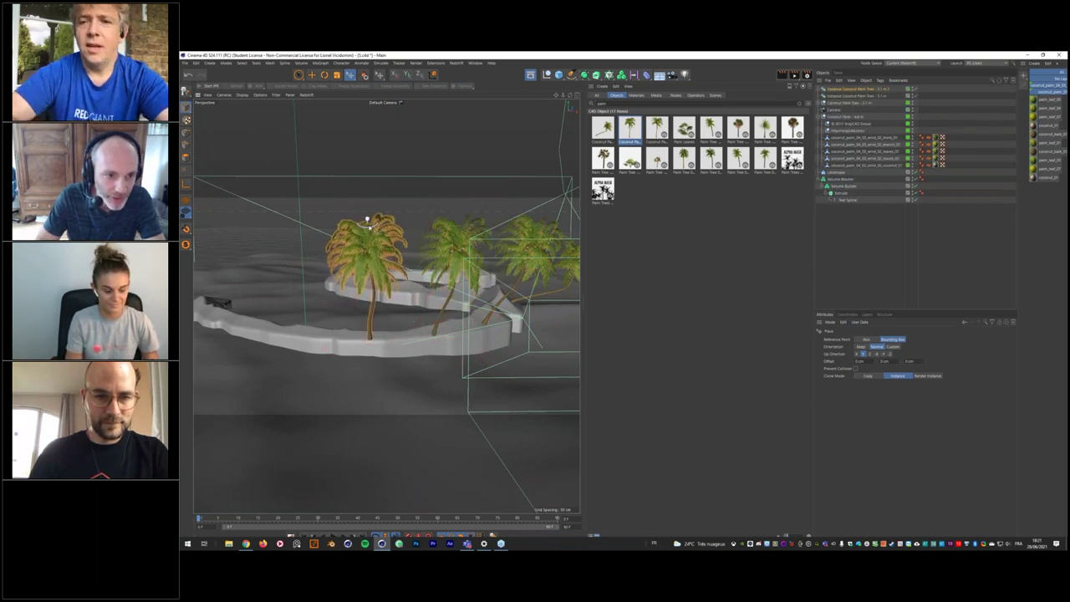
# Scale down the newest palm instance on the front curve of the S until it is a small tree.
pyautogui.moveTo(369, 226); pyautogui.dragTo(368, 256)
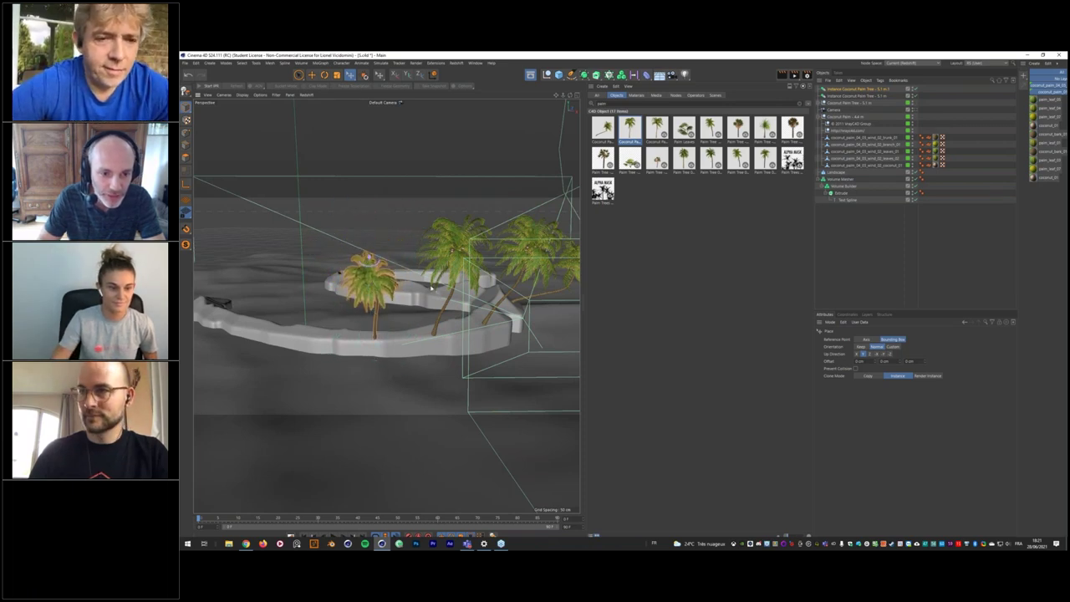
pyautogui.middleClick(438, 292)
pyautogui.press('F1')
pyautogui.moveTo(435, 306)
pyautogui.keyDown('alt'); pyautogui.mouseDown()
pyautogui.moveTo(473, 313)
pyautogui.moveTo(423, 303)
pyautogui.mouseUp(); pyautogui.keyUp('alt')
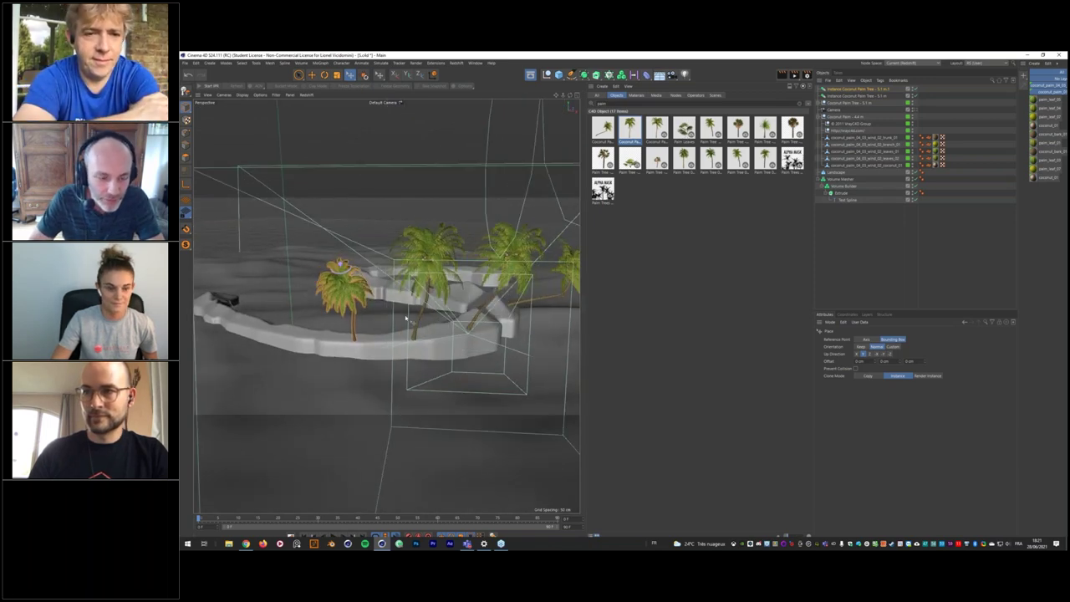
pyautogui.keyDown('alt'); pyautogui.moveTo(407, 319); pyautogui.dragTo(398, 308); pyautogui.keyUp('alt')
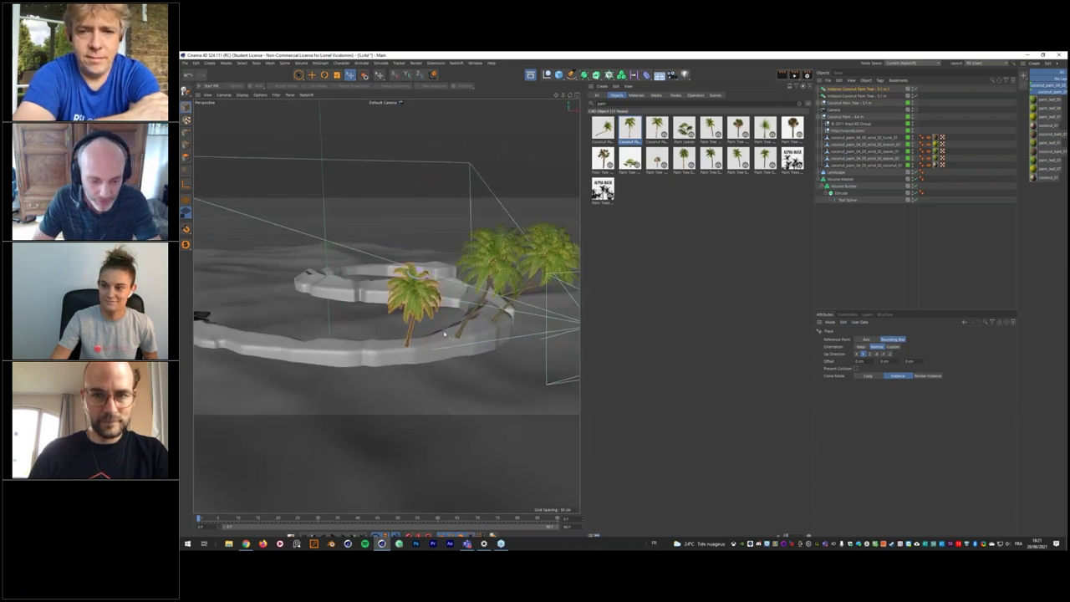
pyautogui.moveTo(420, 270); pyautogui.dragTo(411, 306)
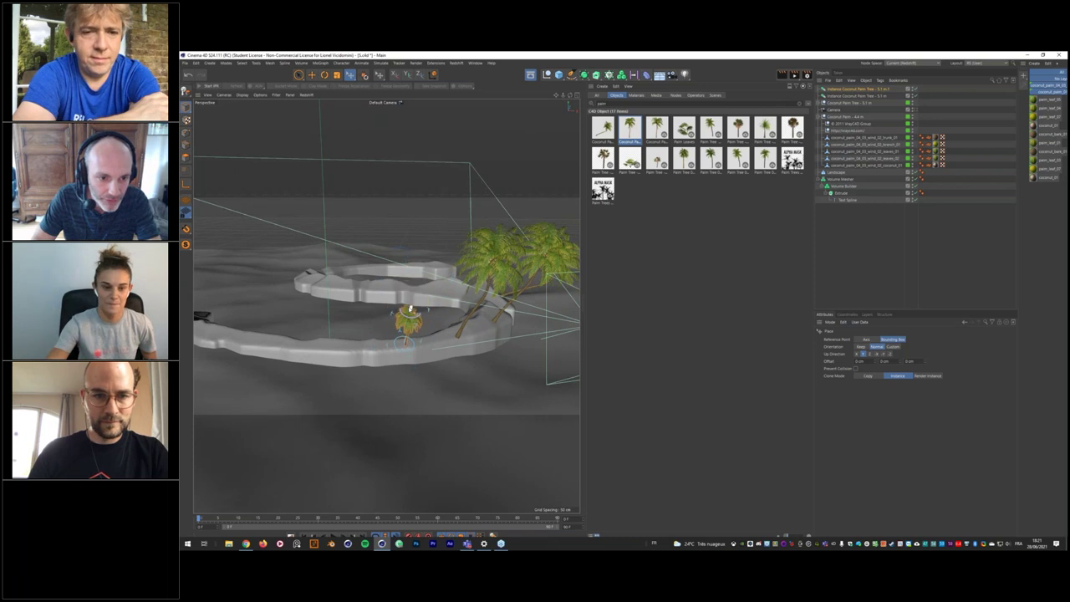
# Scale down the second palm instance, then try adjusting and copying the original palm at the bend and undo that last change.
pyautogui.click(496, 260)
pyautogui.moveTo(506, 231); pyautogui.dragTo(477, 280)
pyautogui.click(552, 239)
pyautogui.moveTo(563, 226)
pyautogui.mouseDown()
pyautogui.moveTo(520, 281)
pyautogui.moveTo(559, 233)
pyautogui.mouseUp()
pyautogui.keyDown('ctrl'); pyautogui.moveTo(496, 332); pyautogui.dragTo(479, 347); pyautogui.keyUp('ctrl')
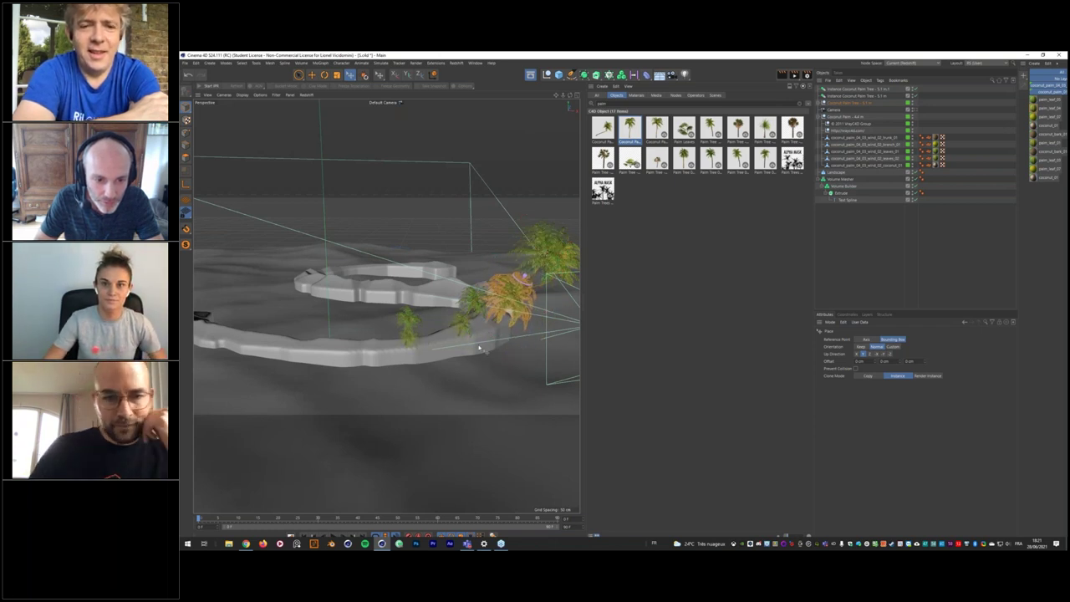
pyautogui.hotkey('ctrl', 'z')
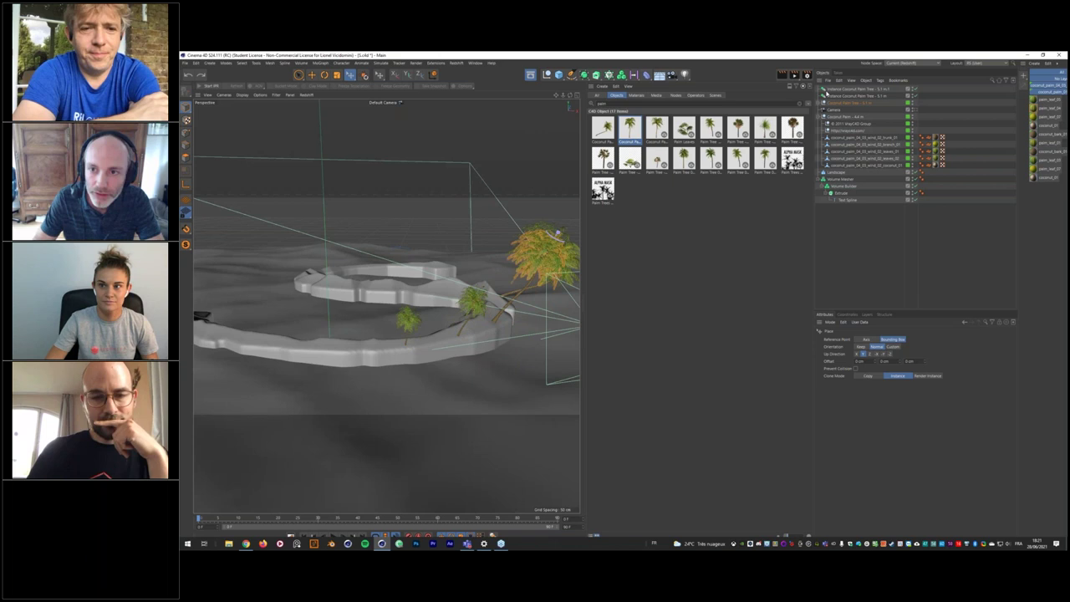
# Uniformly scale down the original Coconut Palm Tree at the bend of the S.
pyautogui.click(835, 105)
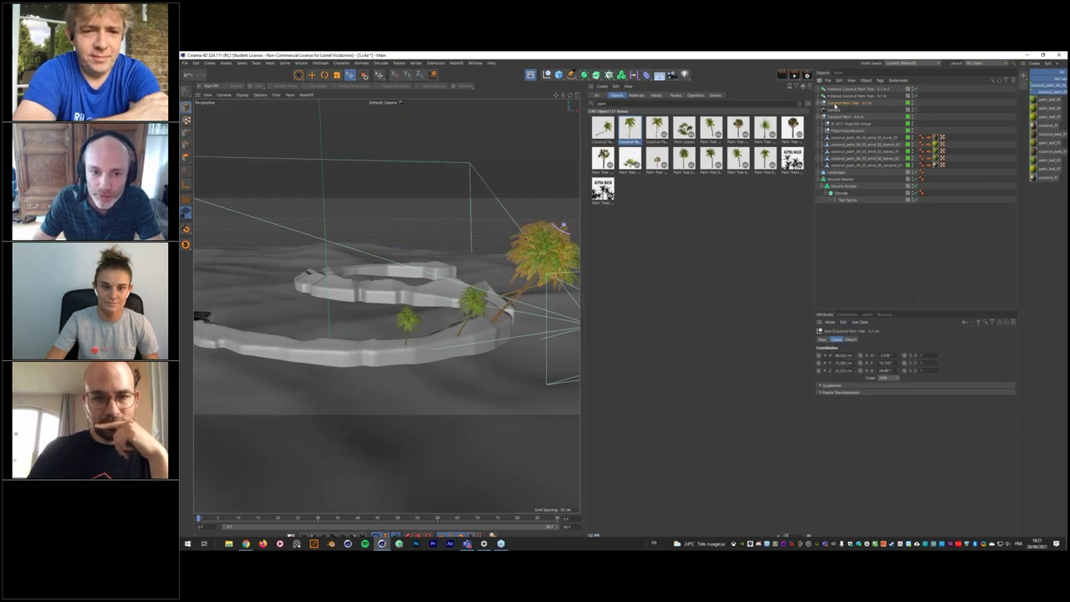
pyautogui.press('t')
pyautogui.moveTo(494, 336); pyautogui.dragTo(436, 384)
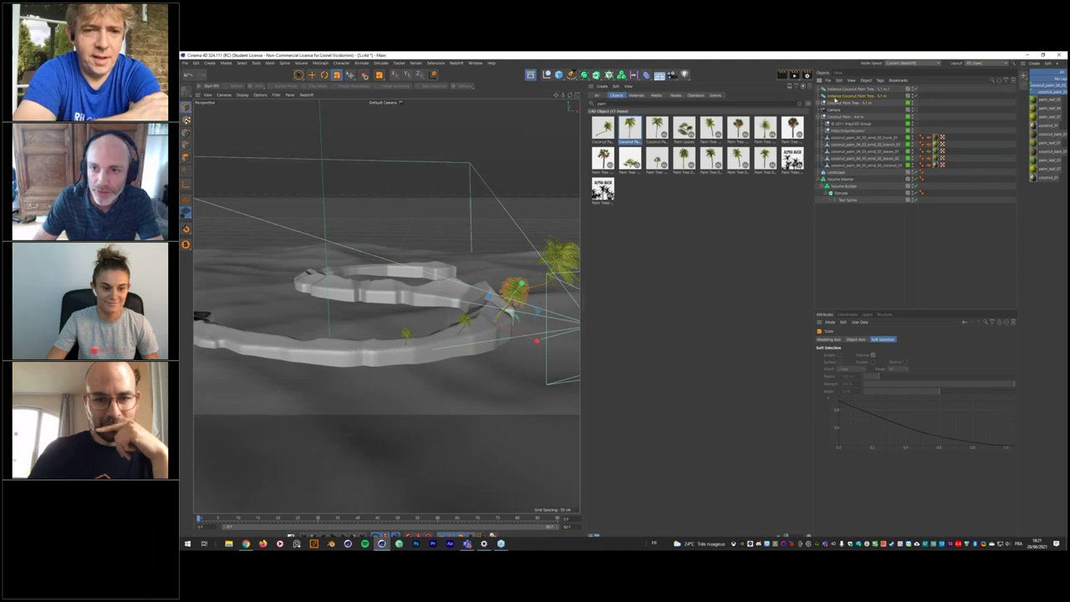
# Enlarge the two palm instances on the front curve again so they suit the resized original.
pyautogui.click(834, 97)
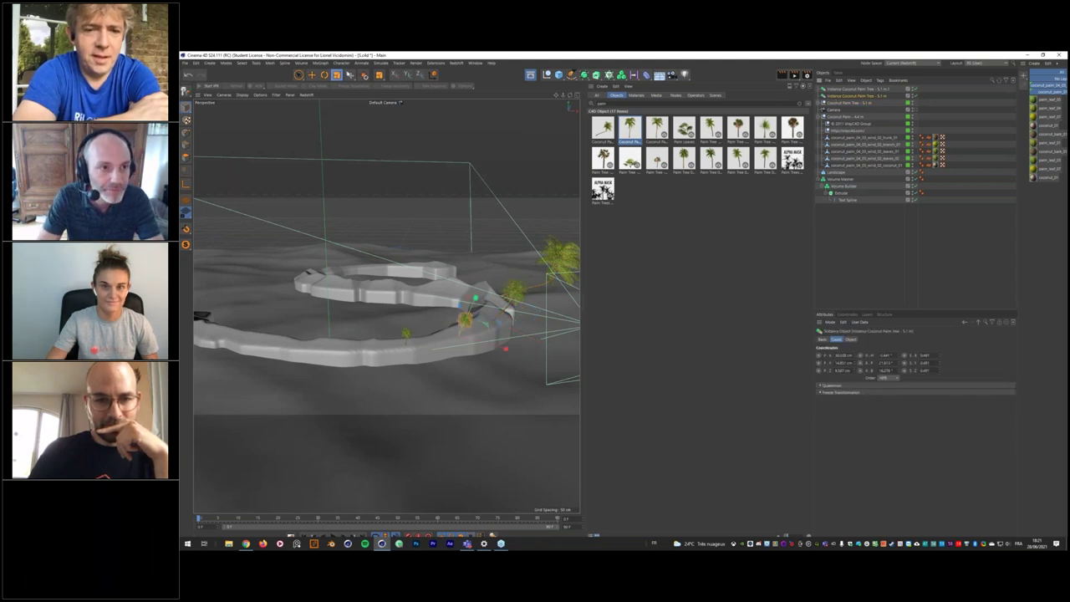
pyautogui.click(470, 311)
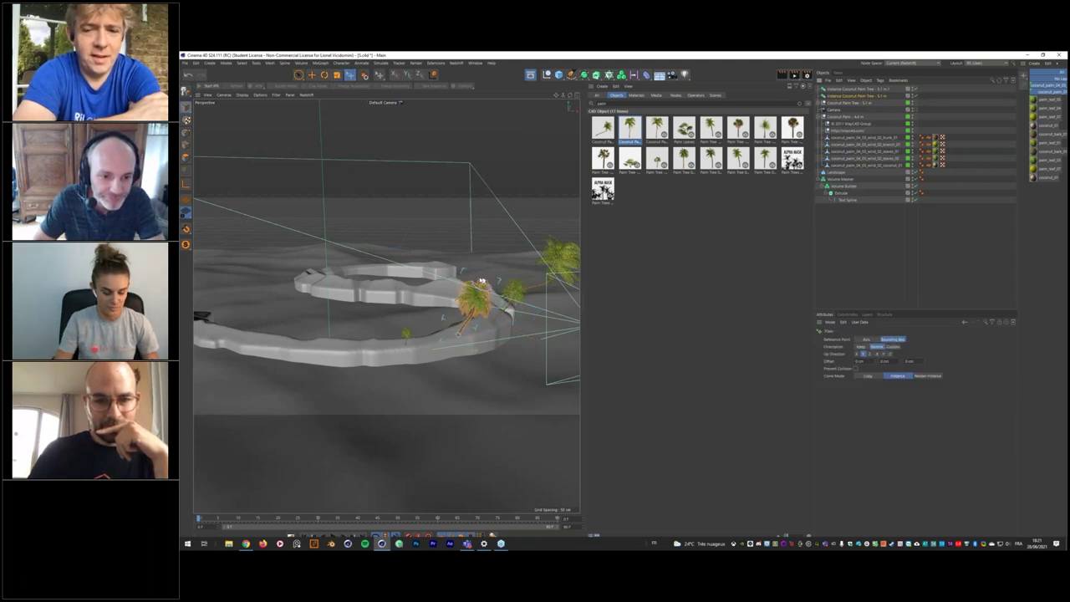
pyautogui.moveTo(408, 339); pyautogui.dragTo(411, 305)
# Select the whole leaning Coconut Palm group beside the bend and scale it down.
pyautogui.keyDown('alt'); pyautogui.moveTo(509, 287); pyautogui.dragTo(444, 279); pyautogui.keyUp('alt')
pyautogui.keyDown('alt'); pyautogui.moveTo(508, 276); pyautogui.dragTo(390, 321, button='middle'); pyautogui.keyUp('alt')
pyautogui.keyDown('alt'); pyautogui.moveTo(390, 321); pyautogui.dragTo(351, 339); pyautogui.keyUp('alt')
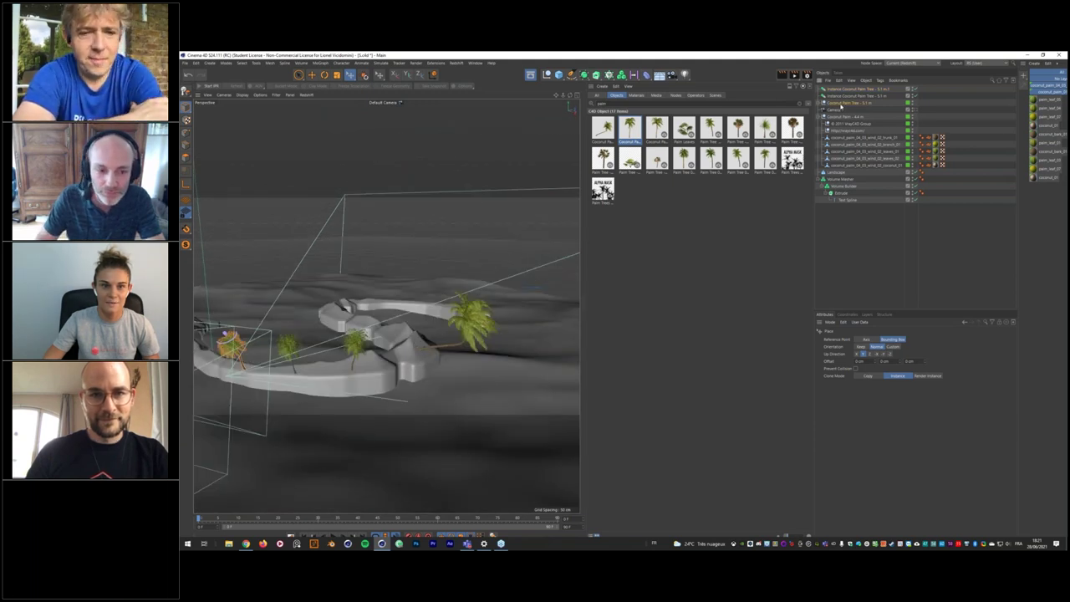
pyautogui.click(842, 104)
pyautogui.click(844, 118)
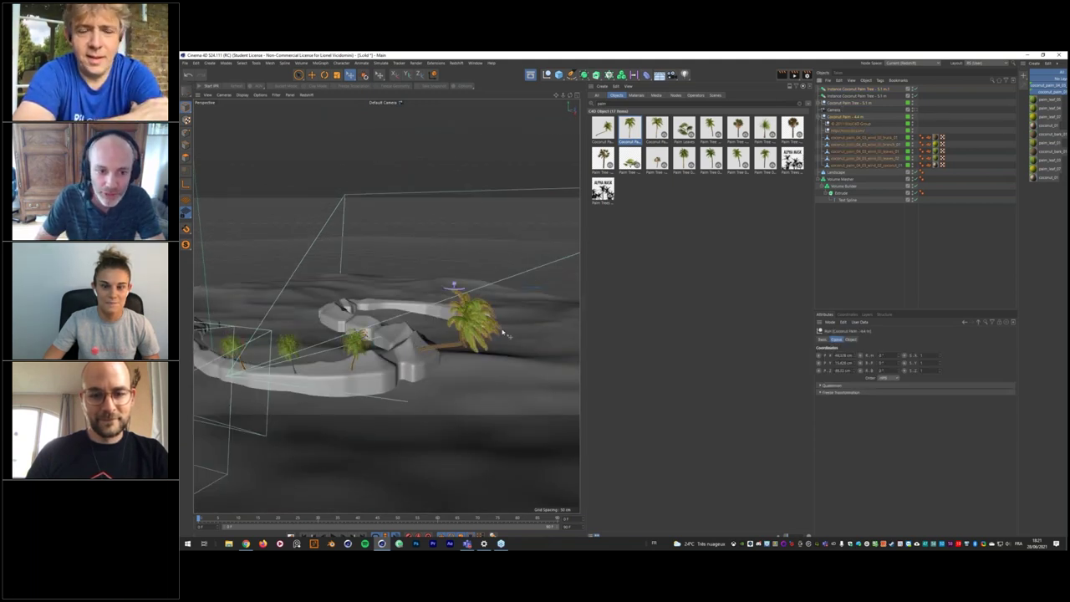
pyautogui.press('t')
pyautogui.moveTo(473, 356)
pyautogui.mouseDown()
pyautogui.moveTo(435, 357)
pyautogui.moveTo(470, 335)
pyautogui.mouseUp()
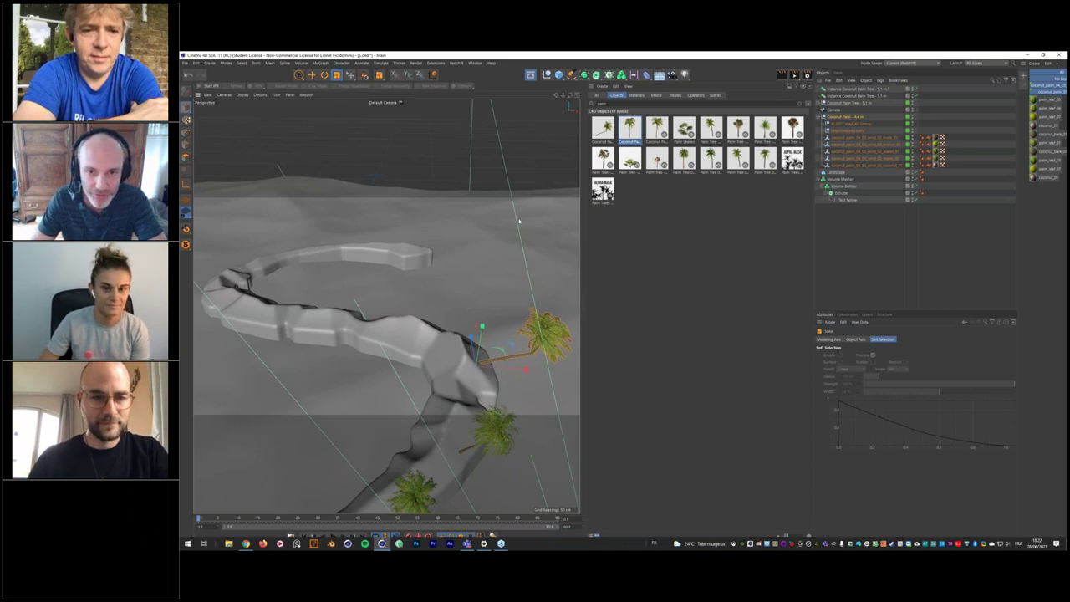
# Try to scatter the palm's selected leaf part along the back arm of the S with the Scatter Pen.
pyautogui.click(506, 438)
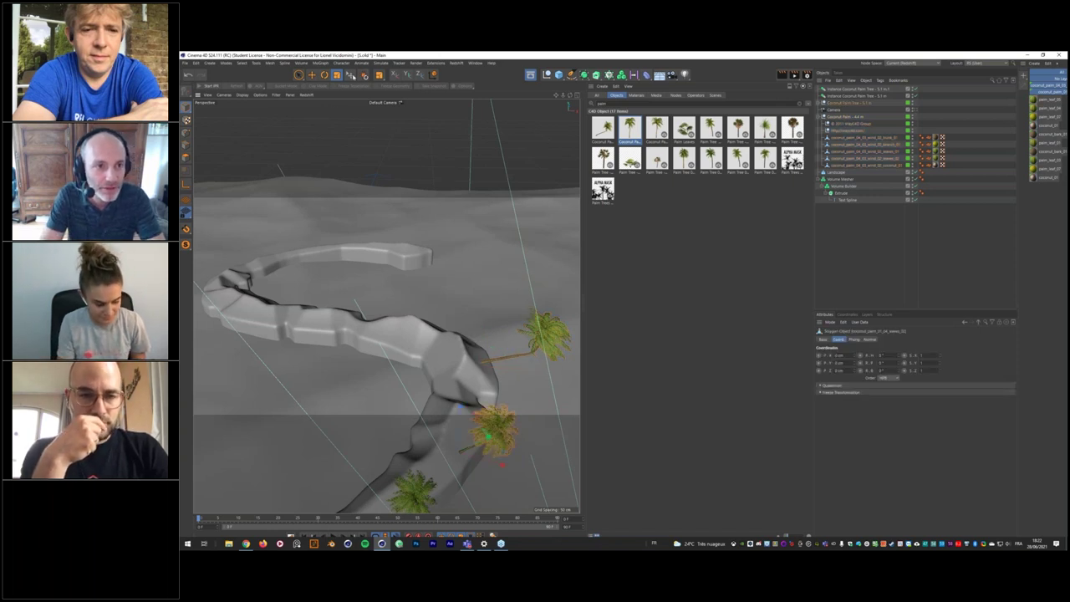
pyautogui.moveTo(353, 76); pyautogui.dragTo(397, 99)
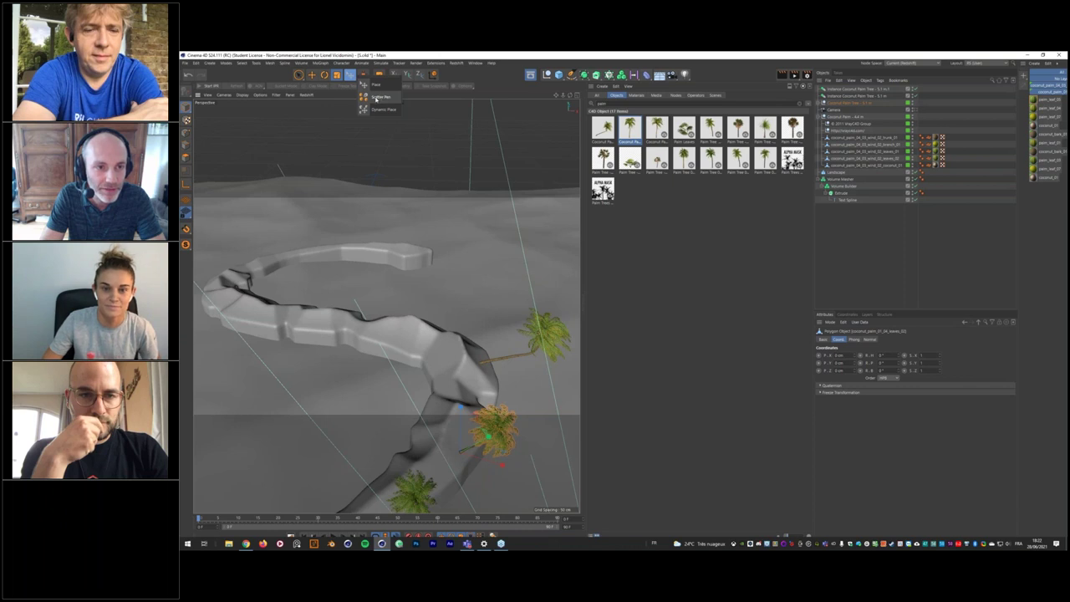
pyautogui.click(378, 98)
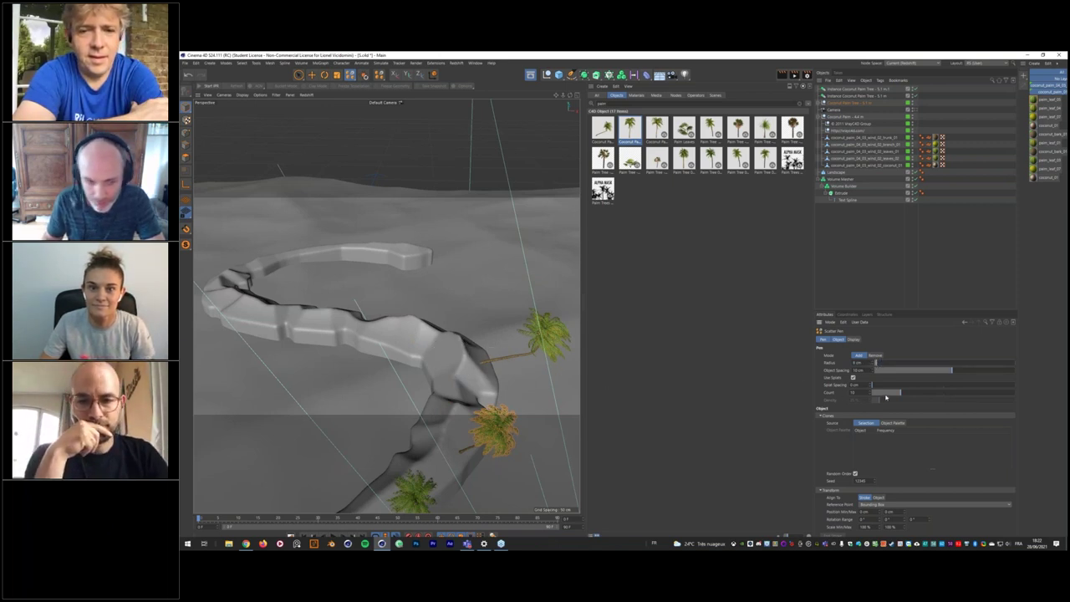
pyautogui.click(405, 337)
pyautogui.moveTo(328, 327); pyautogui.dragTo(264, 308)
pyautogui.keyDown('alt'); pyautogui.moveTo(350, 328); pyautogui.dragTo(394, 326); pyautogui.keyUp('alt')
pyautogui.scroll(-8, 466, 296)
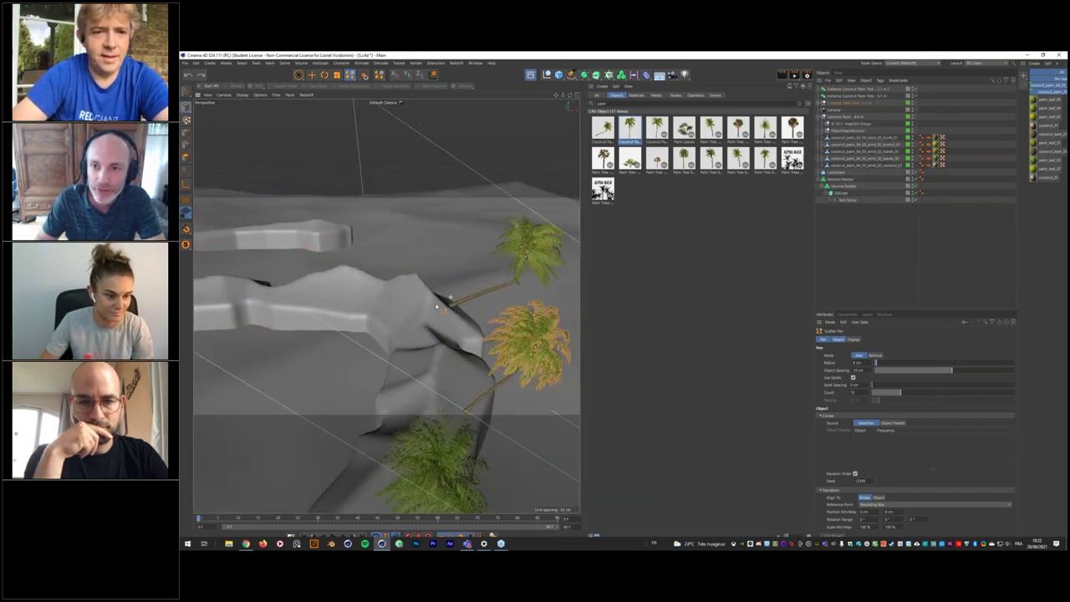
# Try a Scatter Pen stroke of the whole Coconut Palm Tree along the middle arm of the S, and undo it.
pyautogui.scroll(3, 466, 296)
pyautogui.click(838, 103)
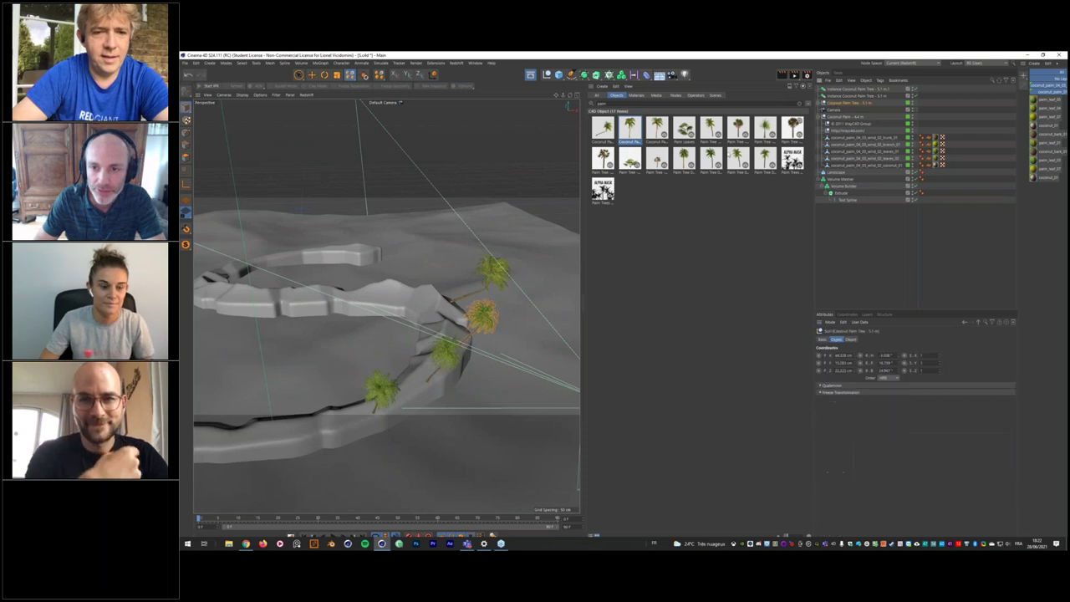
pyautogui.moveTo(410, 294); pyautogui.dragTo(219, 289)
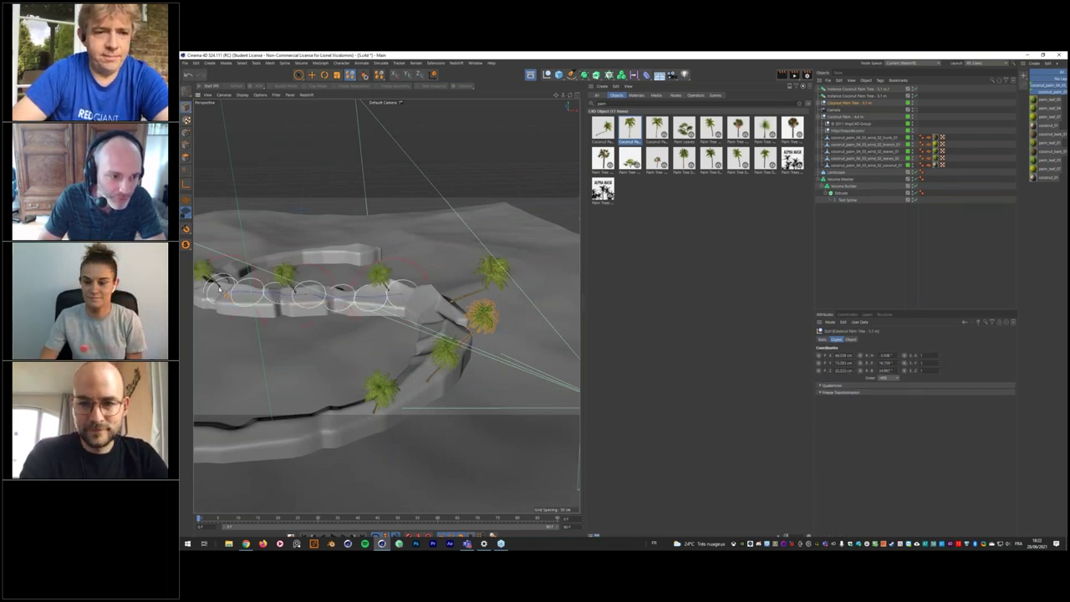
pyautogui.moveTo(311, 303)
pyautogui.keyDown('alt'); pyautogui.mouseDown(button='middle')
pyautogui.moveTo(380, 317)
pyautogui.moveTo(388, 332)
pyautogui.mouseUp(button='middle'); pyautogui.keyUp('alt')
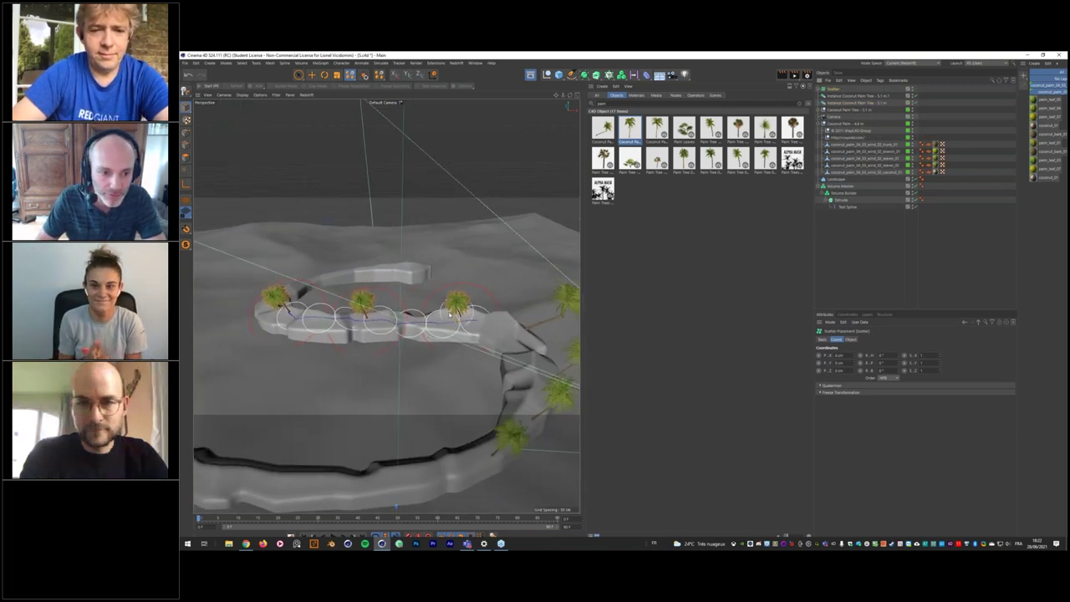
pyautogui.hotkey('ctrl', 'z')
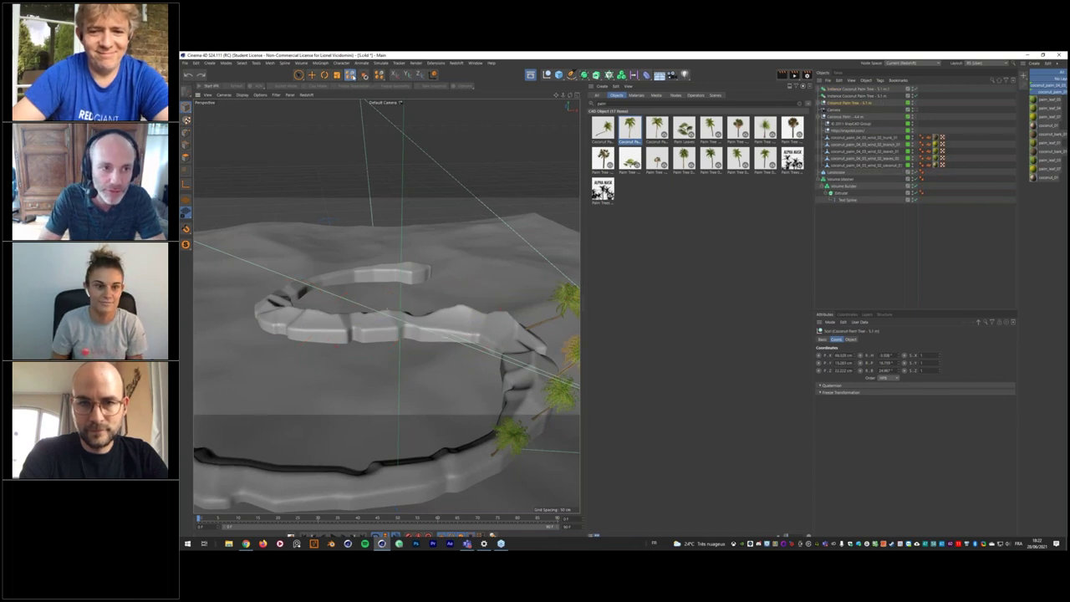
# Set the Scatter Pen count to 22 and scatter Coconut Palm Trees from the middle arm around the bend of the S.
pyautogui.click(353, 75)
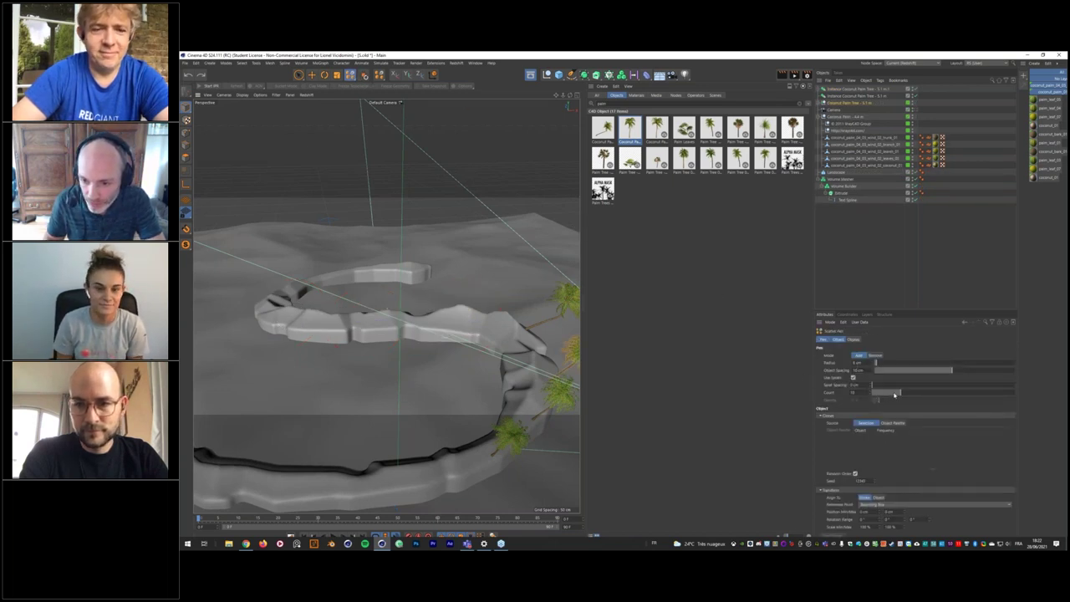
pyautogui.moveTo(901, 394); pyautogui.dragTo(940, 398)
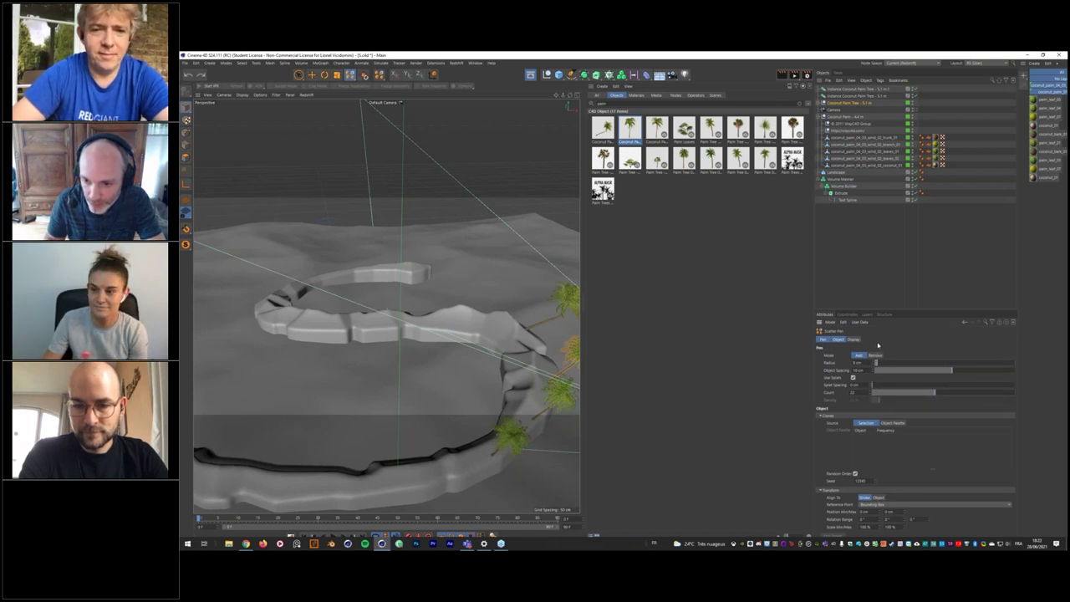
pyautogui.moveTo(456, 324)
pyautogui.mouseDown()
pyautogui.moveTo(293, 318)
pyautogui.moveTo(413, 316)
pyautogui.moveTo(473, 339)
pyautogui.moveTo(501, 360)
pyautogui.moveTo(518, 418)
pyautogui.moveTo(493, 439)
pyautogui.moveTo(295, 477)
pyautogui.mouseUp()
pyautogui.moveTo(331, 473)
pyautogui.keyDown('alt'); pyautogui.mouseDown(button='middle')
pyautogui.moveTo(336, 454)
pyautogui.moveTo(404, 391)
pyautogui.mouseUp(button='middle'); pyautogui.keyUp('alt')
pyautogui.keyDown('alt'); pyautogui.moveTo(403, 390); pyautogui.dragTo(444, 382); pyautogui.keyUp('alt')
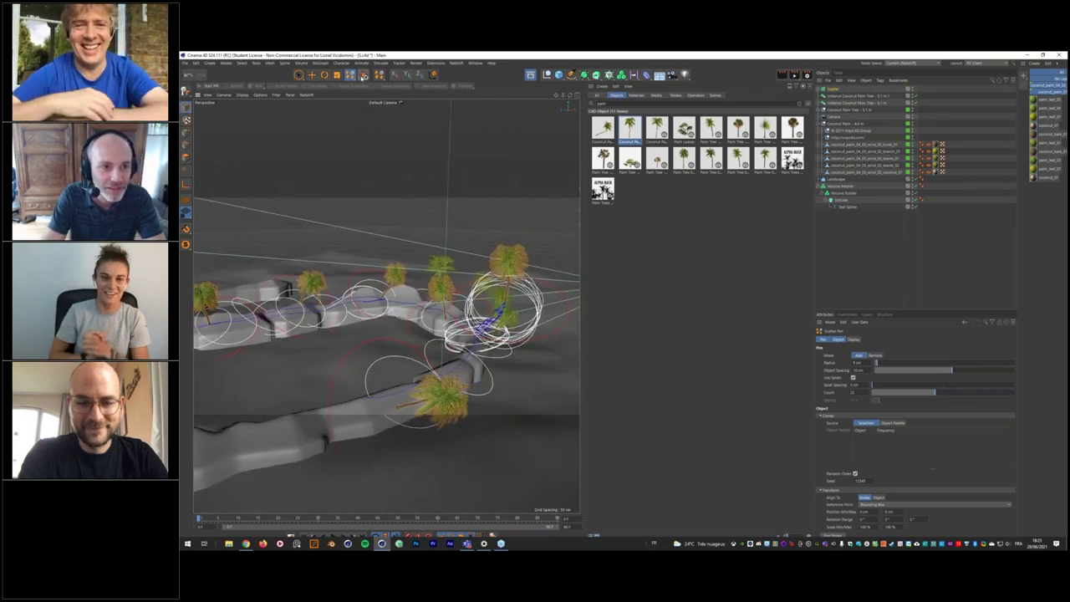
# Enable Edit Mode on the Scatter object so its individual palms can be adjusted.
pyautogui.click(830, 89)
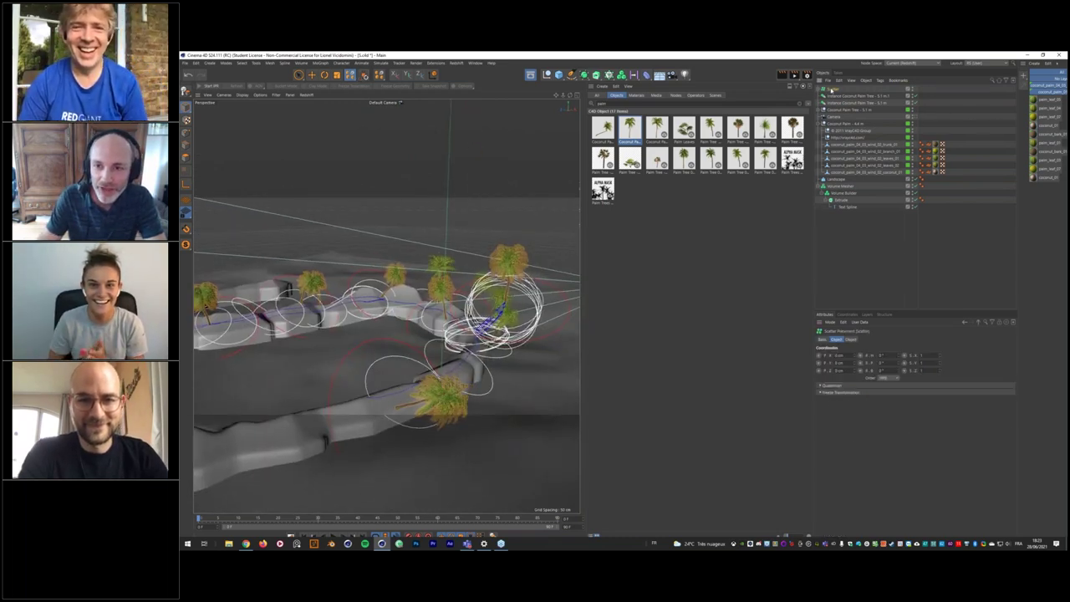
pyautogui.click(852, 339)
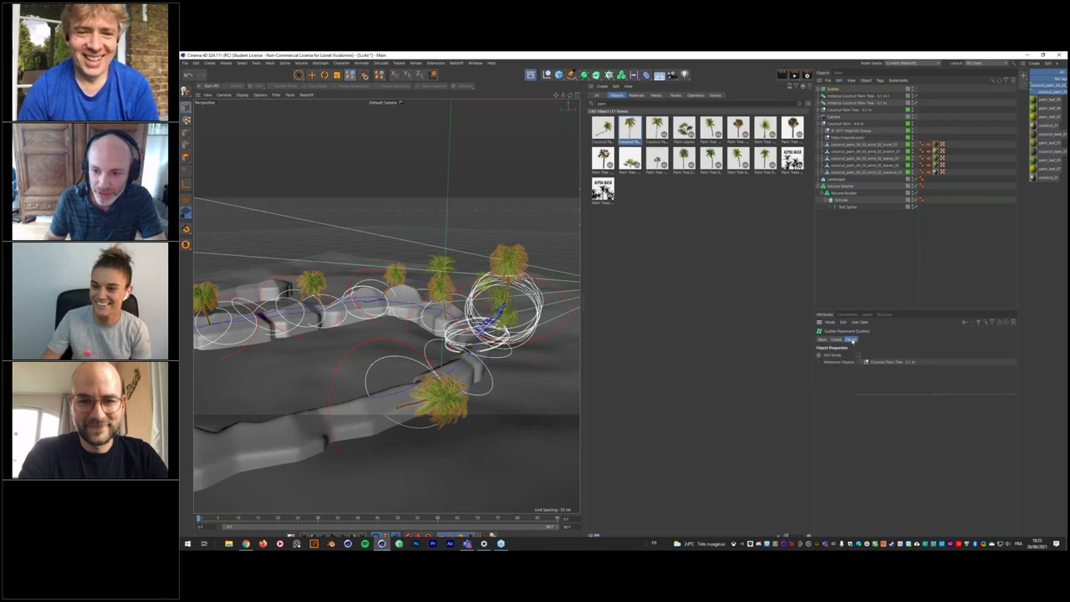
pyautogui.click(858, 355)
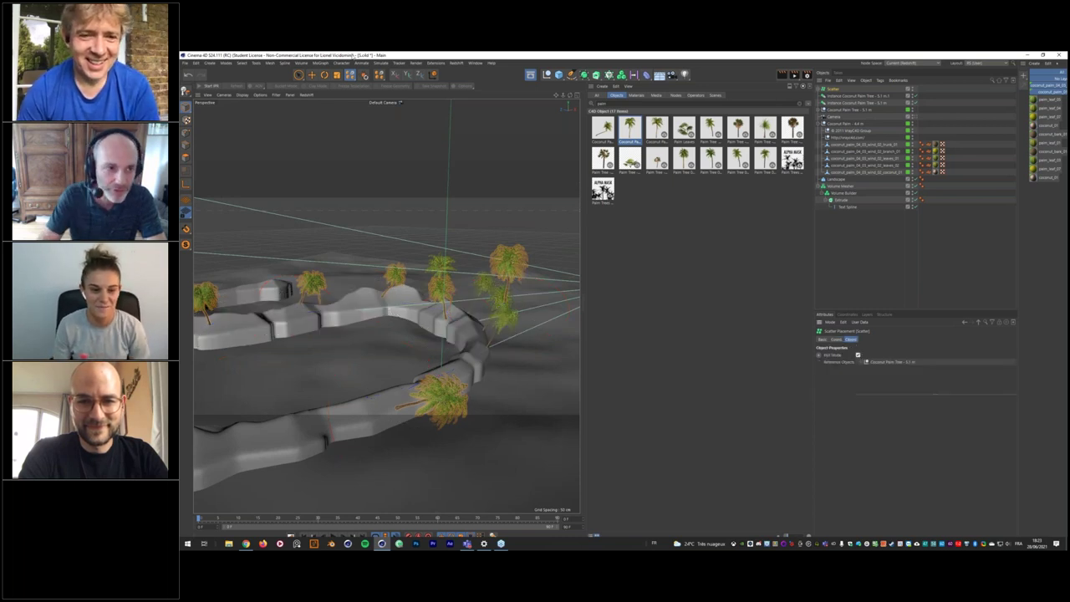
# Reposition individual scattered palms along the S with the Place tool, spreading them over its bends.
pyautogui.click(366, 74)
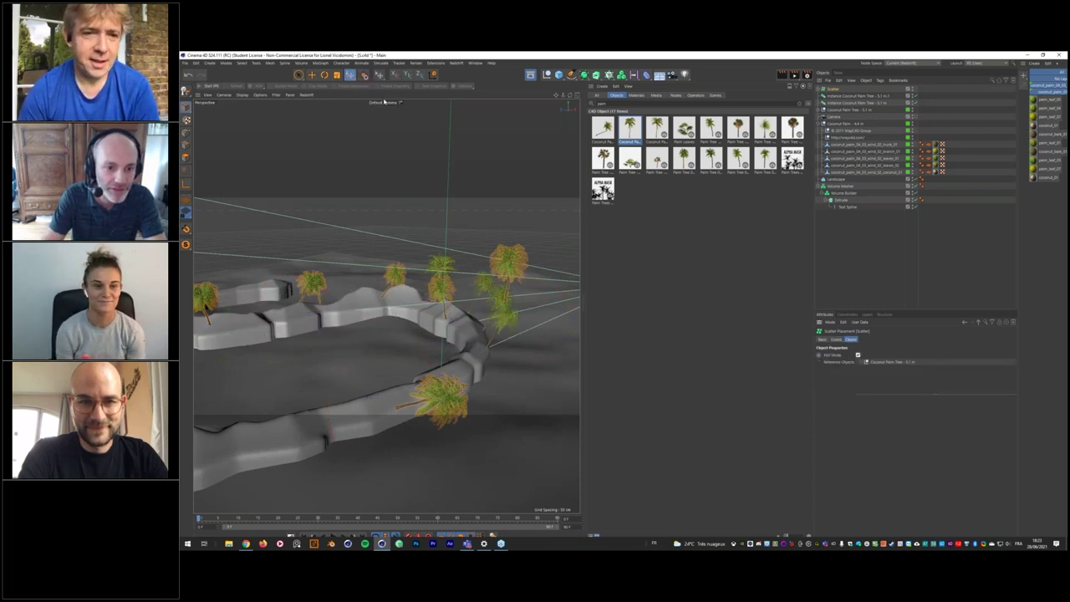
pyautogui.click(442, 403)
pyautogui.moveTo(388, 408); pyautogui.dragTo(474, 311)
pyautogui.keyDown('alt'); pyautogui.moveTo(469, 313); pyautogui.dragTo(413, 355, button='middle'); pyautogui.keyUp('alt')
pyautogui.keyDown('alt'); pyautogui.moveTo(413, 355); pyautogui.dragTo(388, 338); pyautogui.keyUp('alt')
pyautogui.click(443, 306)
pyautogui.moveTo(446, 357); pyautogui.dragTo(416, 377)
pyautogui.moveTo(400, 338)
pyautogui.keyDown('alt'); pyautogui.mouseDown()
pyautogui.moveTo(414, 337)
pyautogui.moveTo(381, 345)
pyautogui.moveTo(417, 368)
pyautogui.mouseUp(); pyautogui.keyUp('alt')
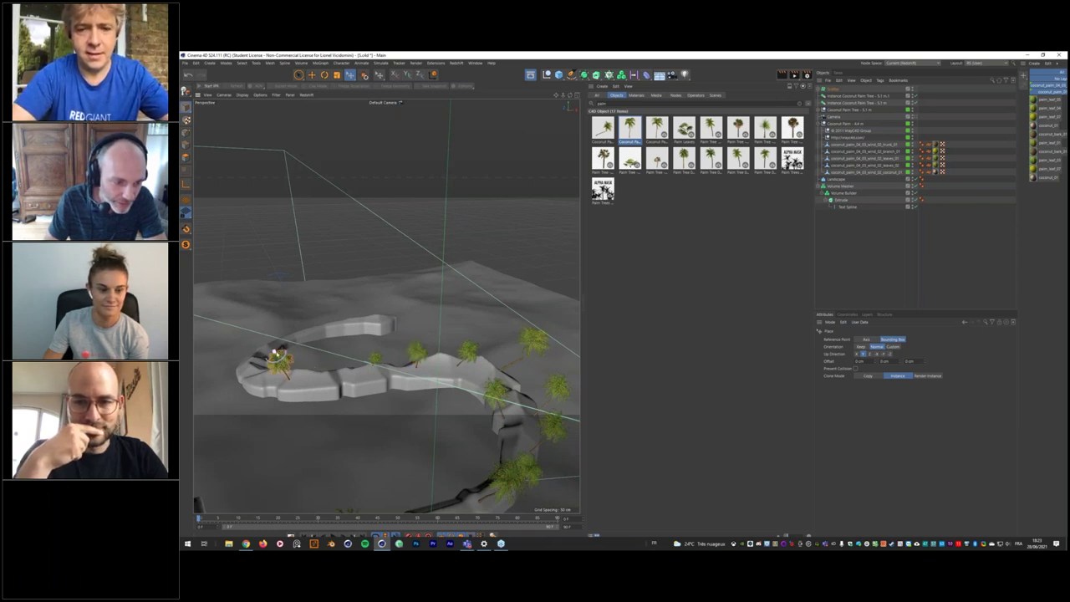
pyautogui.keyDown('alt'); pyautogui.moveTo(446, 353); pyautogui.dragTo(445, 327, button='middle'); pyautogui.keyUp('alt')
pyautogui.moveTo(445, 328)
pyautogui.keyDown('alt'); pyautogui.mouseDown()
pyautogui.moveTo(385, 343)
pyautogui.moveTo(458, 326)
pyautogui.mouseUp(); pyautogui.keyUp('alt')
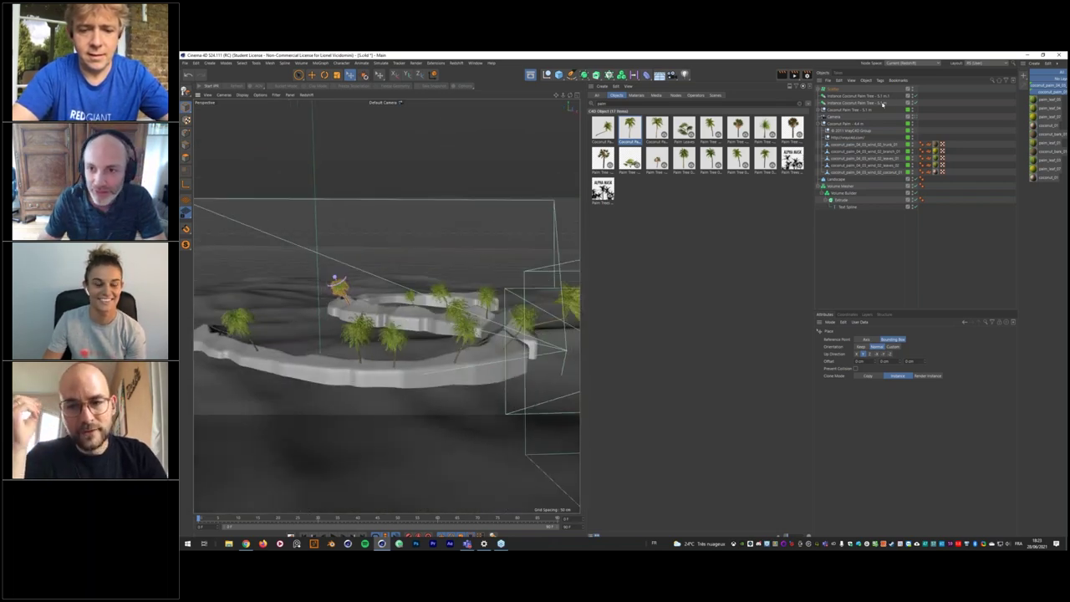
pyautogui.keyDown('alt'); pyautogui.moveTo(392, 314); pyautogui.dragTo(413, 339); pyautogui.keyUp('alt')
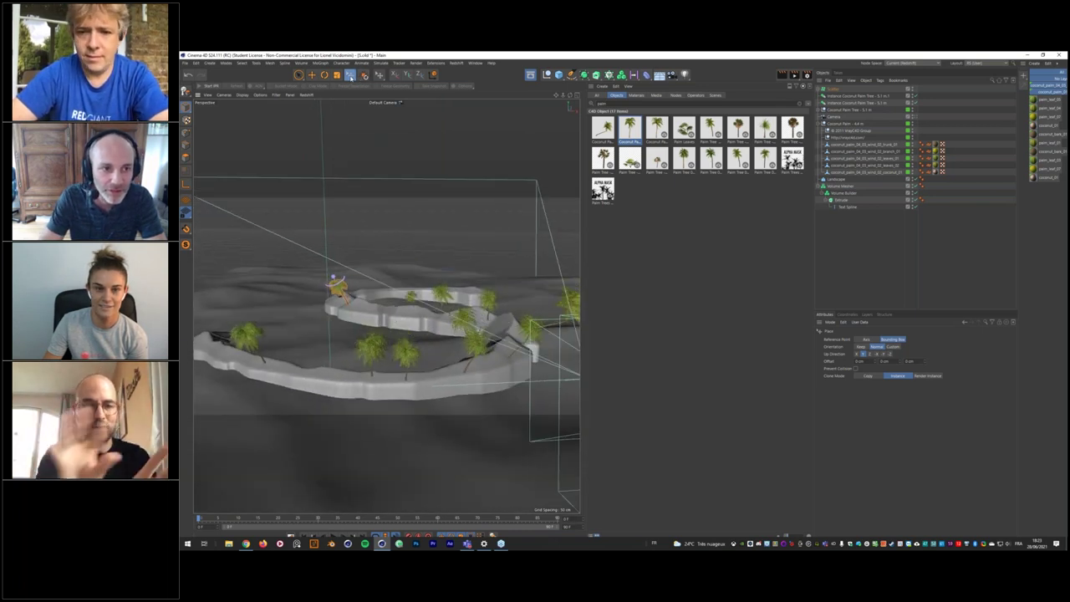
pyautogui.click(350, 75)
pyautogui.click(365, 84)
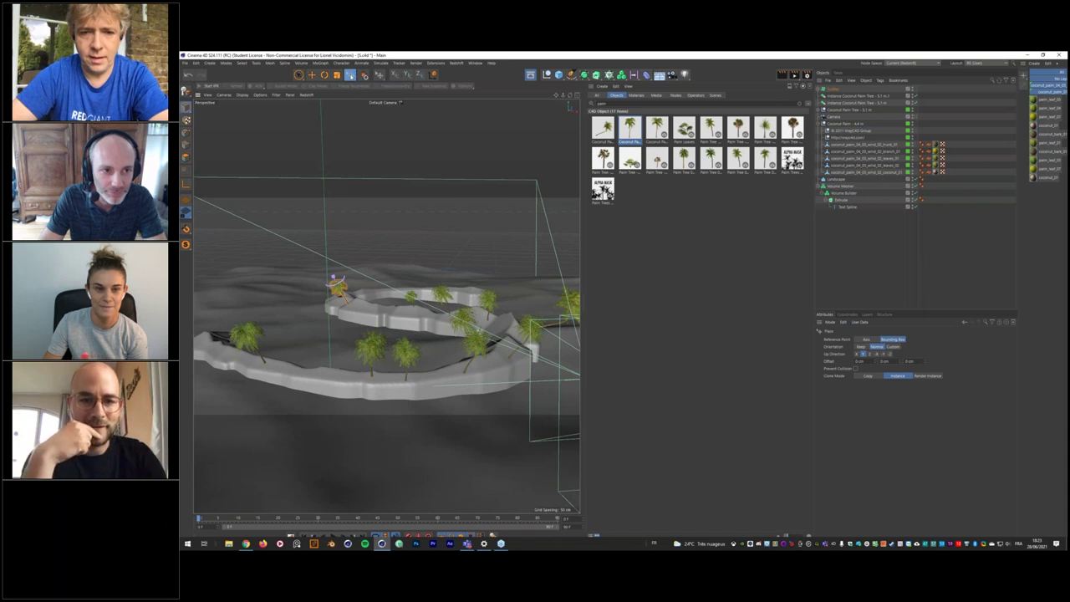
# Look through the scene's Camera and reframe it on the palms standing along the S.
pyautogui.click(915, 117)
pyautogui.keyDown('alt'); pyautogui.moveTo(443, 292); pyautogui.dragTo(440, 327, button='middle'); pyautogui.keyUp('alt')
pyautogui.moveTo(440, 327)
pyautogui.keyDown('alt'); pyautogui.mouseDown()
pyautogui.moveTo(380, 328)
pyautogui.moveTo(461, 309)
pyautogui.moveTo(432, 342)
pyautogui.moveTo(434, 360)
pyautogui.moveTo(429, 345)
pyautogui.moveTo(422, 362)
pyautogui.moveTo(393, 364)
pyautogui.moveTo(430, 362)
pyautogui.moveTo(442, 328)
pyautogui.mouseUp(); pyautogui.keyUp('alt')
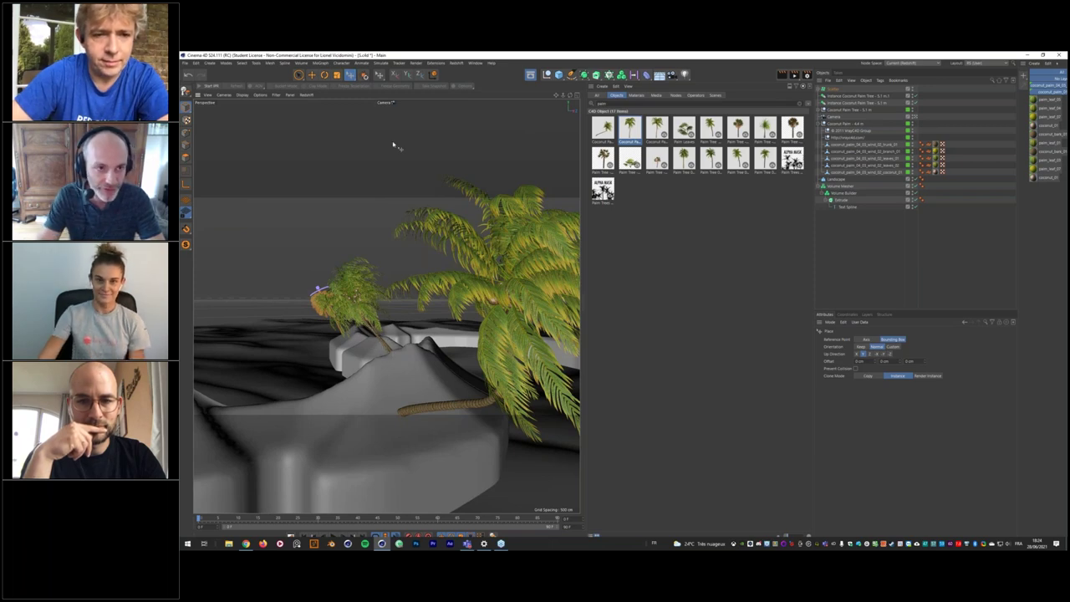
pyautogui.moveTo(346, 307)
pyautogui.keyDown('alt'); pyautogui.mouseDown(button='middle')
pyautogui.moveTo(448, 305)
pyautogui.moveTo(344, 305)
pyautogui.moveTo(349, 297)
pyautogui.mouseUp(button='middle'); pyautogui.keyUp('alt')
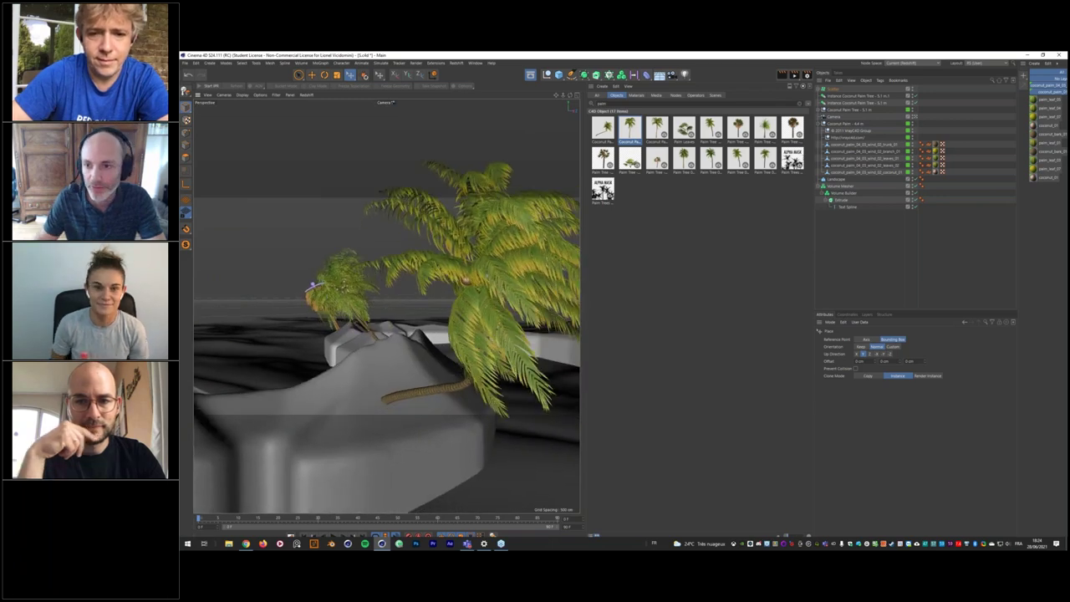
# Leave the Camera view and convert the Scatter object into a null of individually editable palm instances.
pyautogui.click(917, 117)
pyautogui.keyDown('alt'); pyautogui.moveTo(386, 306); pyautogui.dragTo(450, 326); pyautogui.keyUp('alt')
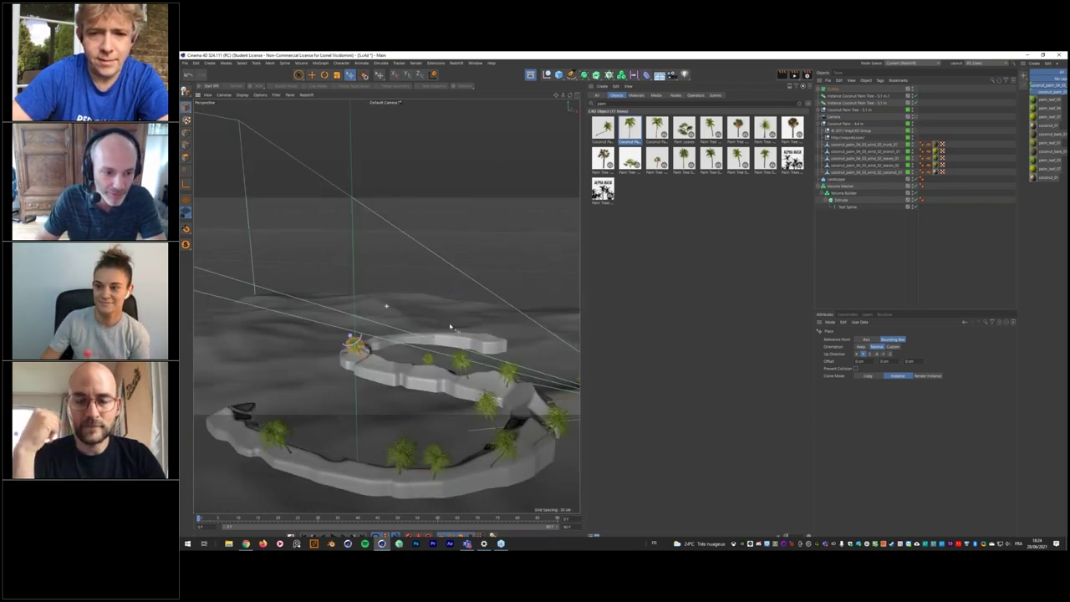
pyautogui.press('s')
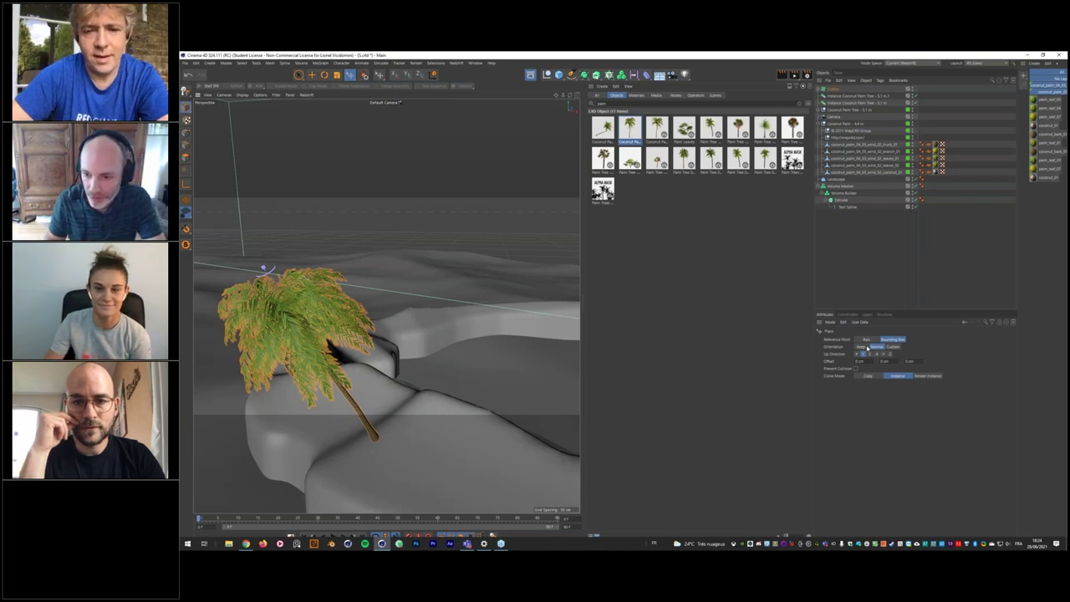
pyautogui.click(832, 88)
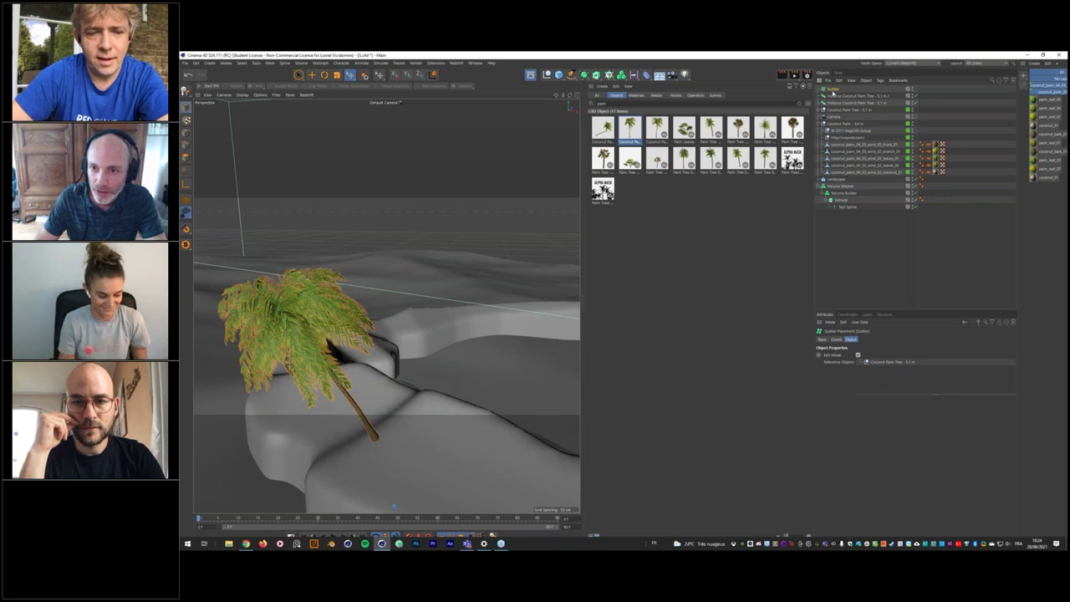
pyautogui.click(833, 89)
pyautogui.click(821, 88)
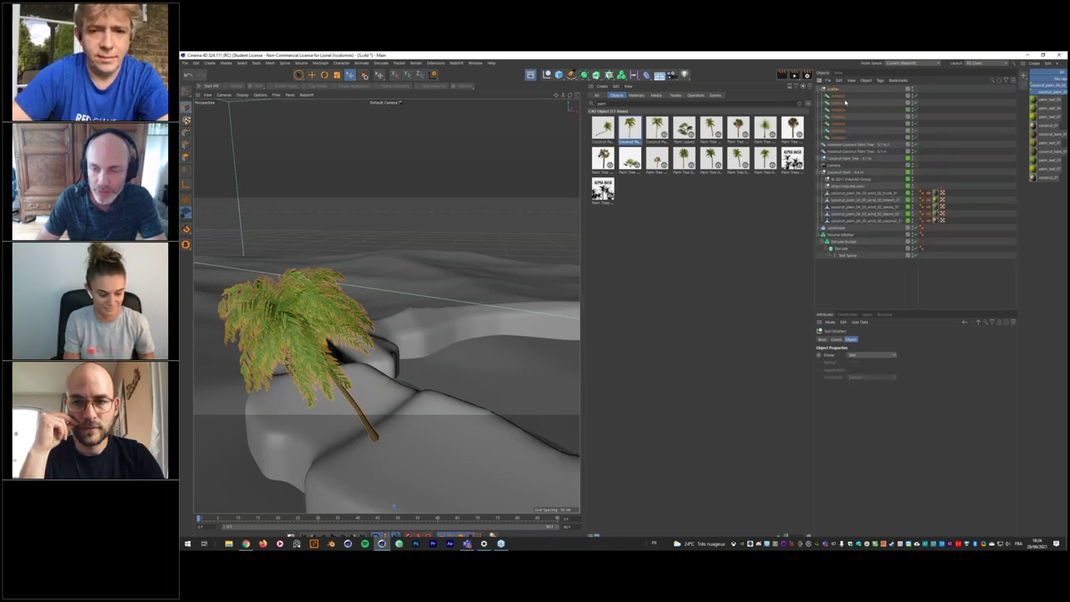
# Select the leaning palm instance at the end of the S and reset its H, P and B rotation to 0°.
pyautogui.click(309, 315)
pyautogui.click(310, 314)
pyautogui.keyDown('alt'); pyautogui.moveTo(310, 314); pyautogui.dragTo(552, 287); pyautogui.keyUp('alt')
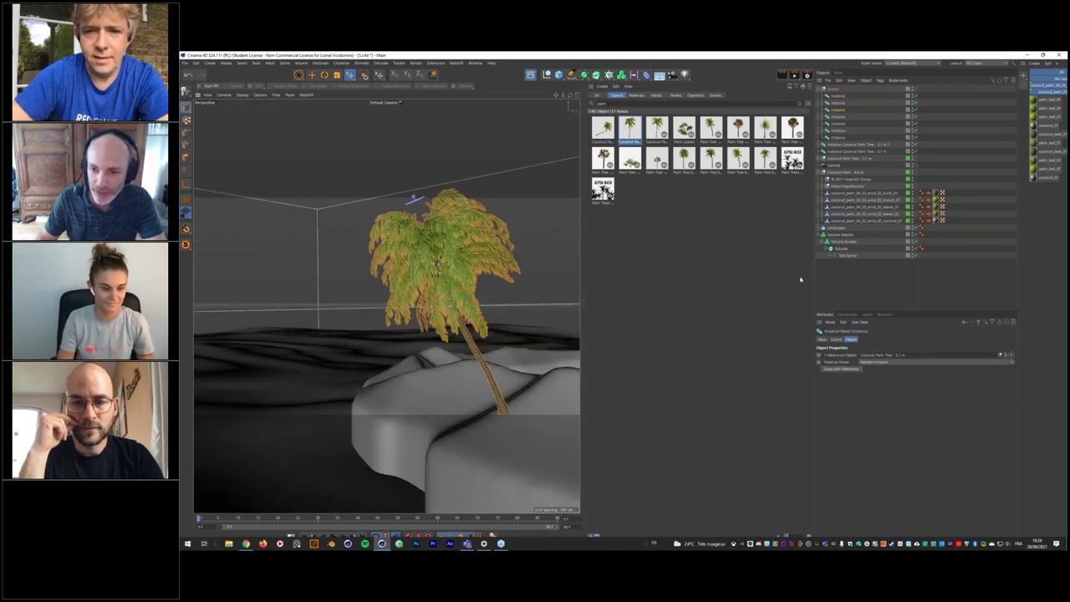
pyautogui.click(836, 339)
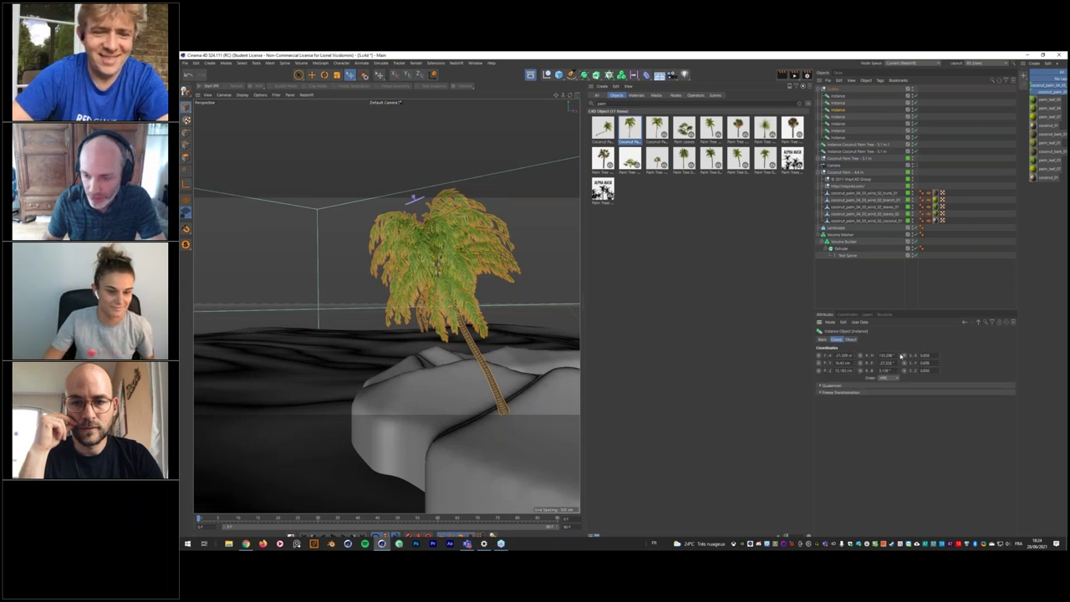
pyautogui.rightClick(899, 356)
pyautogui.rightClick(899, 362)
pyautogui.rightClick(899, 370)
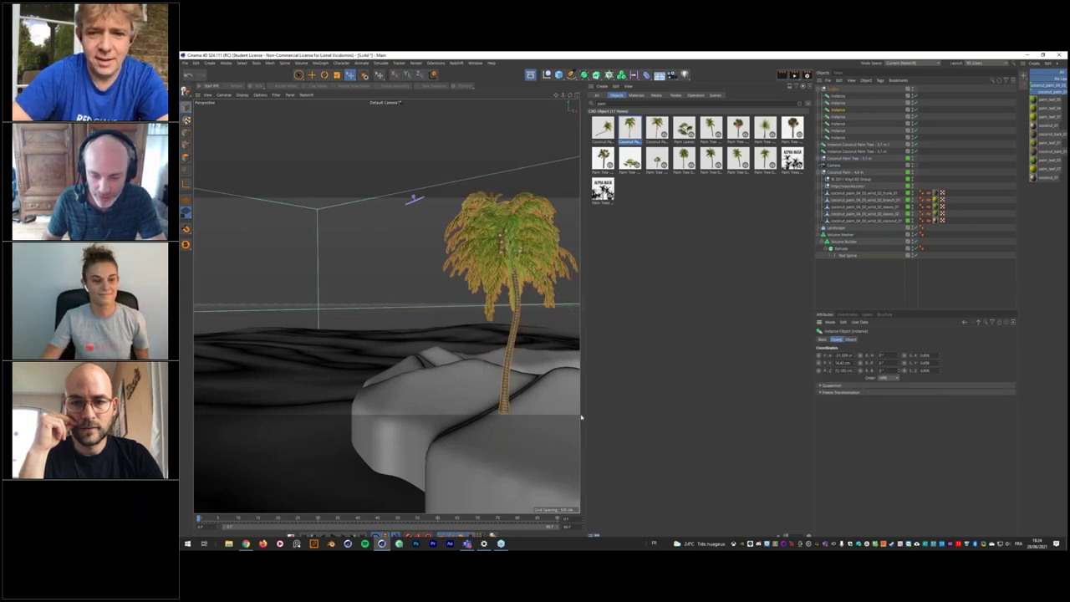
# Set the Place tool's Orientation to Keep and try to move the straightened palm along the S without tilting it.
pyautogui.click(350, 76)
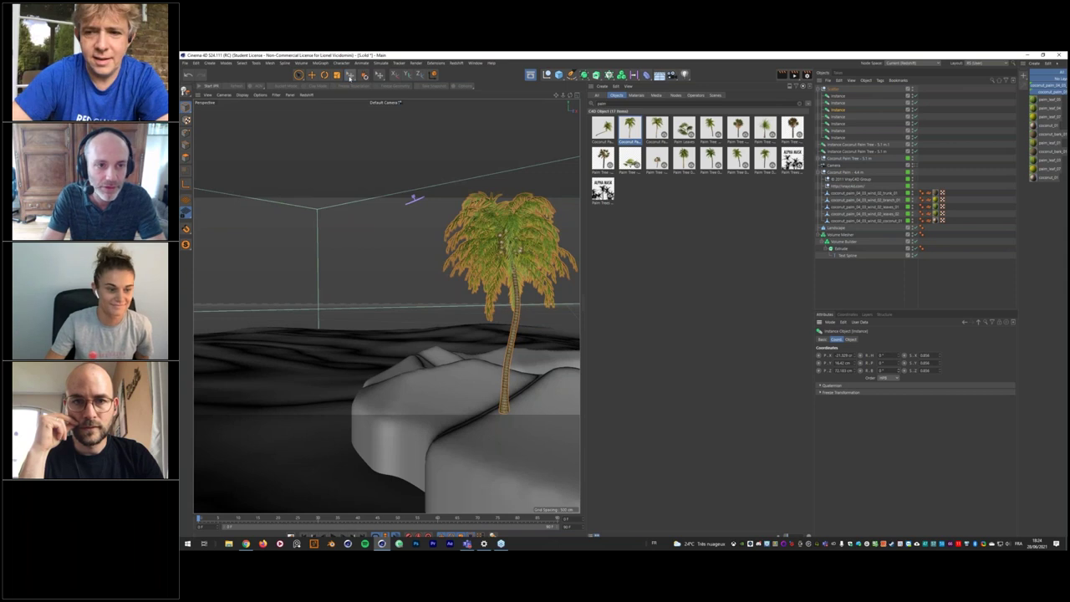
pyautogui.click(861, 347)
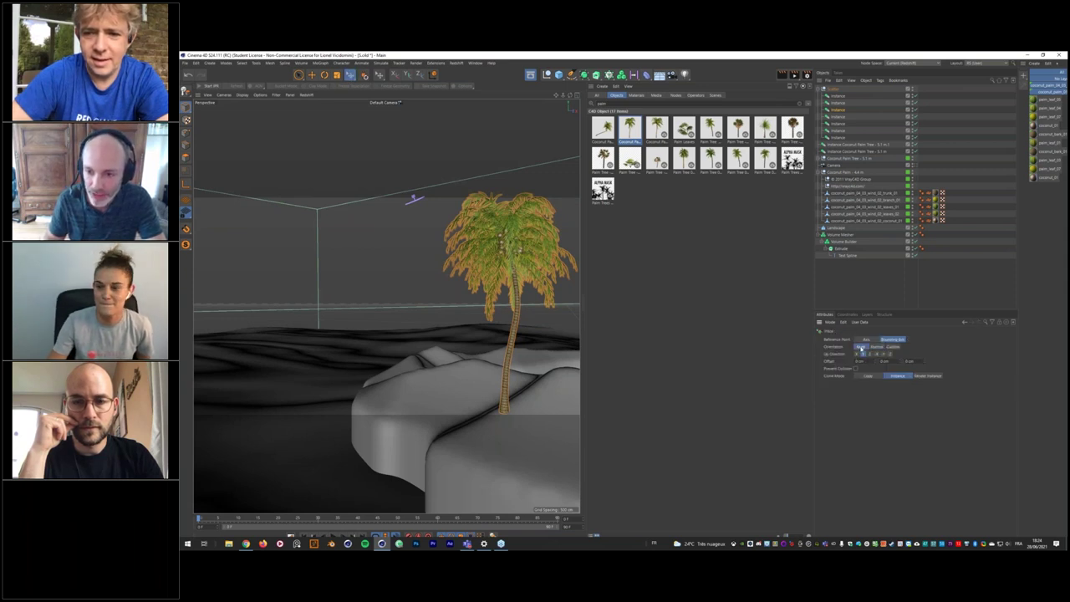
pyautogui.moveTo(443, 391); pyautogui.dragTo(542, 419)
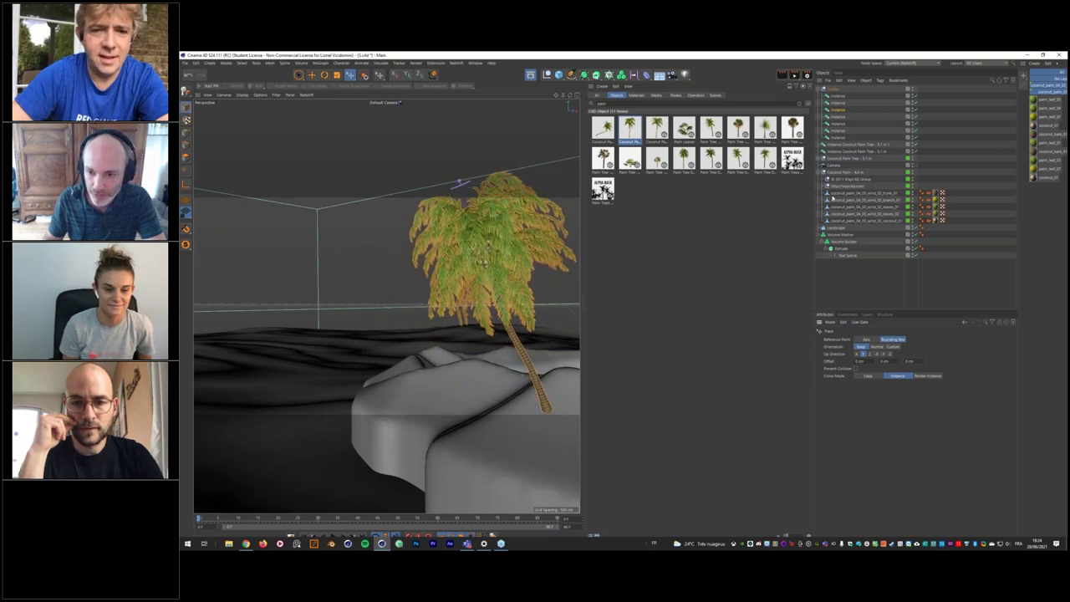
# Reset the moved palm instance's H, P and B rotation to 0° again.
pyautogui.click(837, 110)
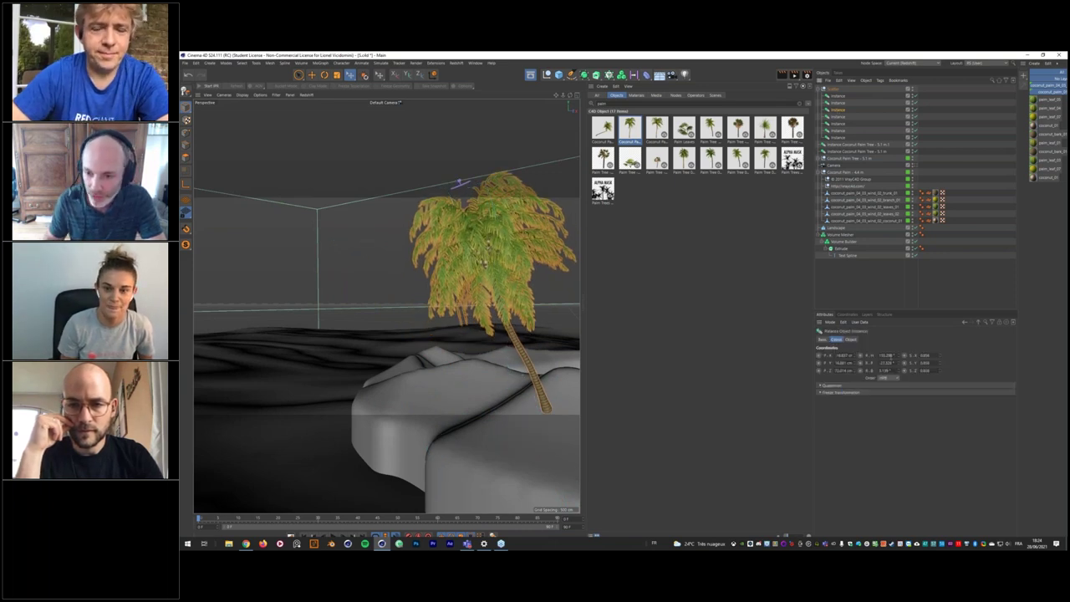
pyautogui.rightClick(899, 356)
pyautogui.rightClick(900, 363)
pyautogui.rightClick(900, 369)
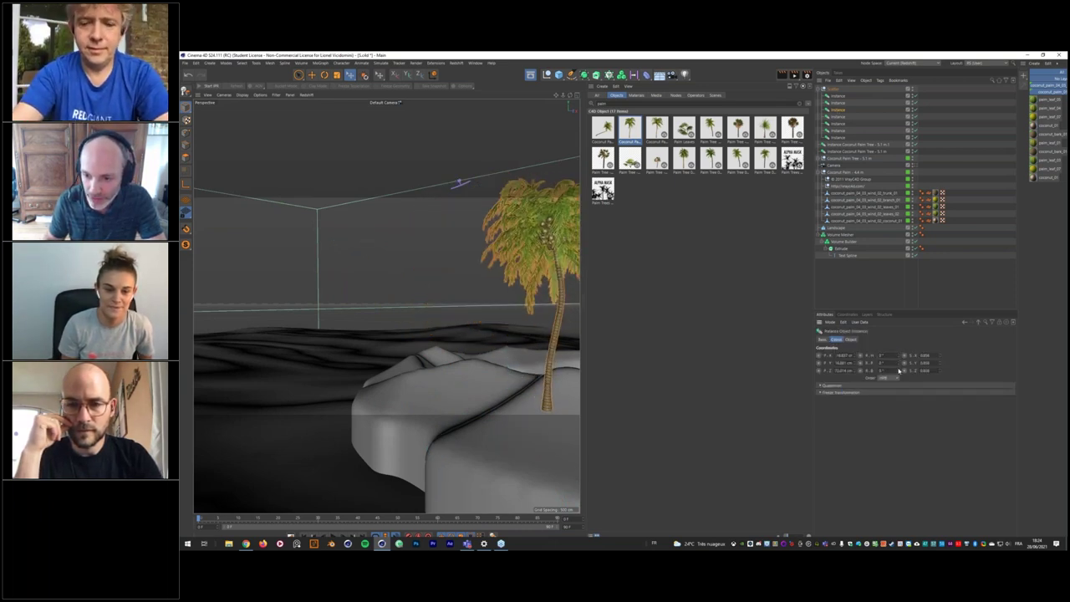
# Set the Place tool's Reference Point to Axis and place an instance copy of the palm beside it on the S.
pyautogui.keyDown('alt'); pyautogui.moveTo(515, 328); pyautogui.dragTo(535, 335); pyautogui.keyUp('alt')
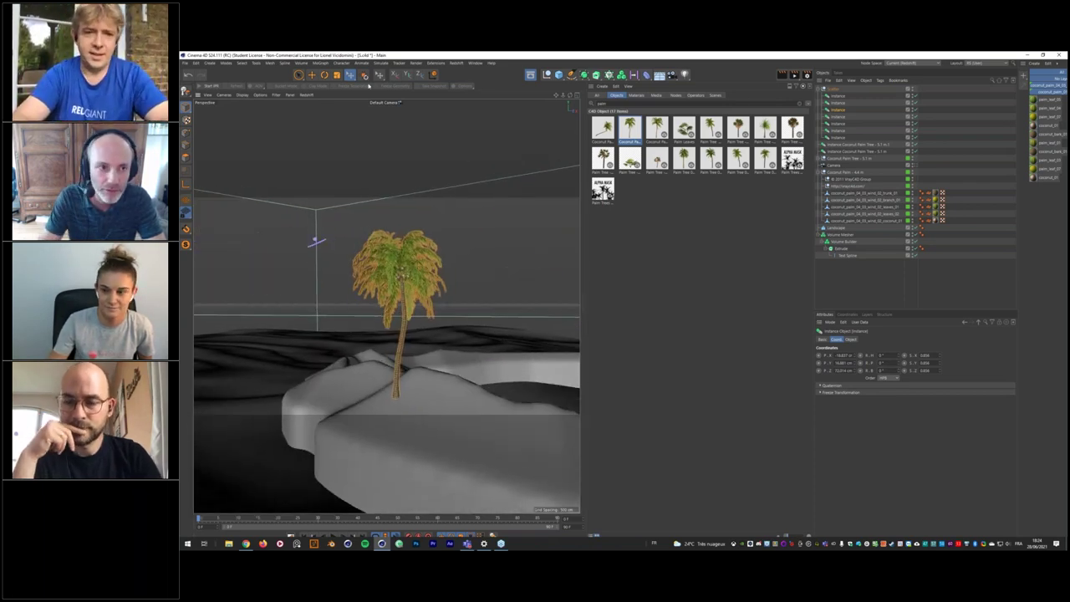
pyautogui.click(350, 77)
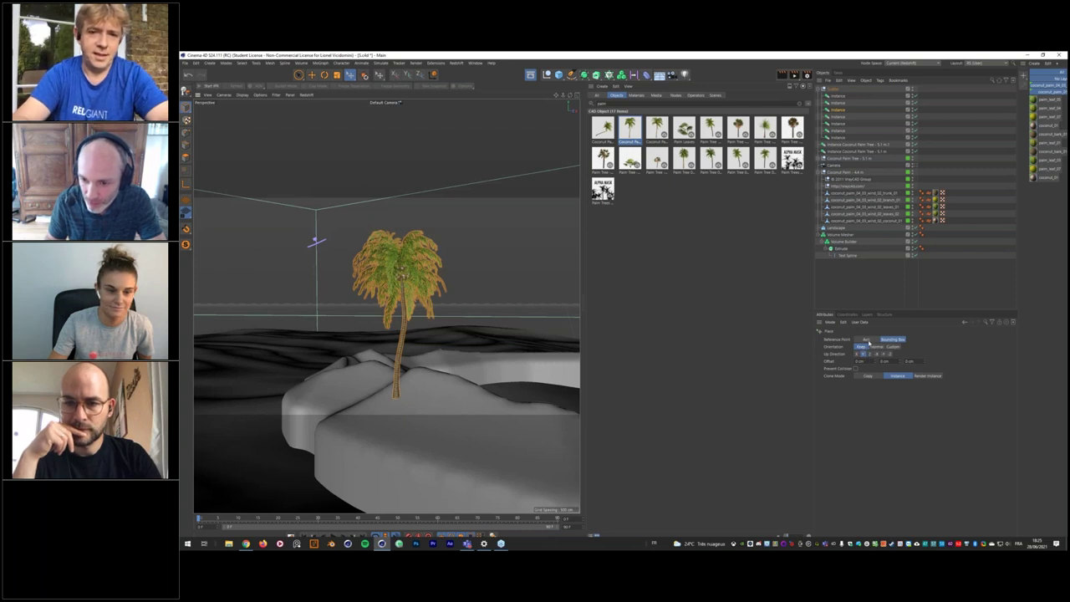
pyautogui.click(867, 340)
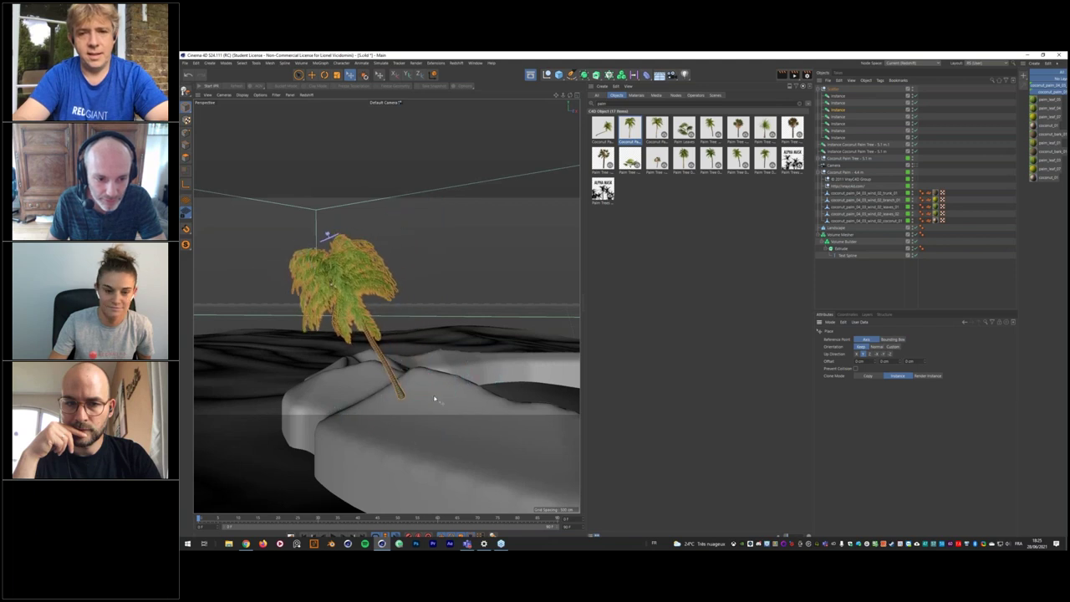
pyautogui.moveTo(447, 413)
pyautogui.keyDown('ctrl'); pyautogui.mouseDown()
pyautogui.moveTo(496, 440)
pyautogui.moveTo(456, 416)
pyautogui.mouseUp(); pyautogui.keyUp('ctrl')
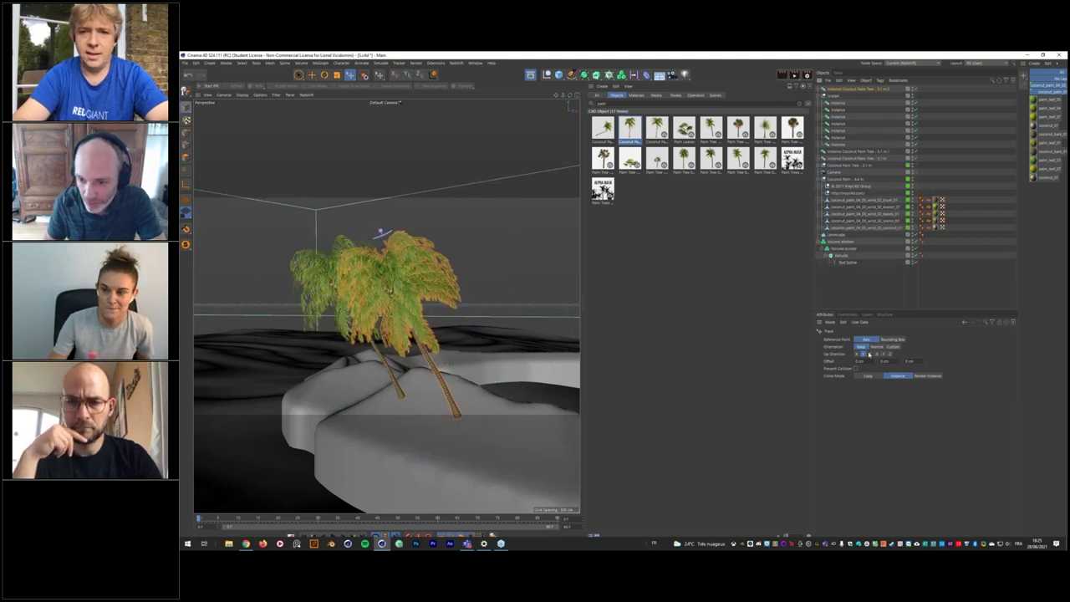
# Straighten the new palm copy by resetting its H and P rotation to 0°.
pyautogui.click(850, 89)
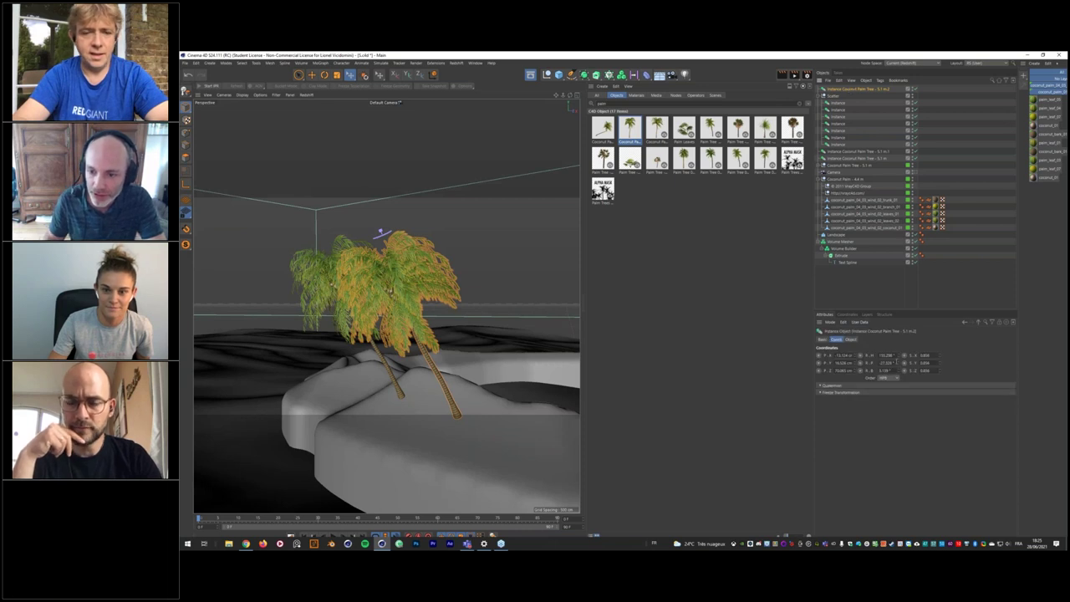
pyautogui.rightClick(899, 356)
pyautogui.rightClick(899, 363)
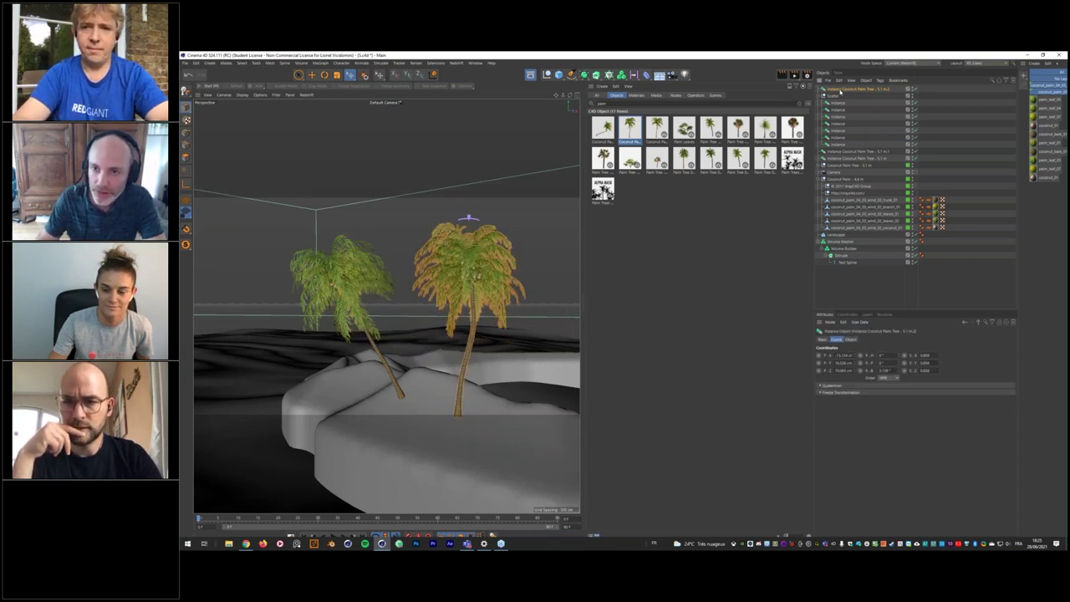
# Set the Place tool's Orientation to Custom and place another upright instance of the straightened palm farther back.
pyautogui.click(350, 76)
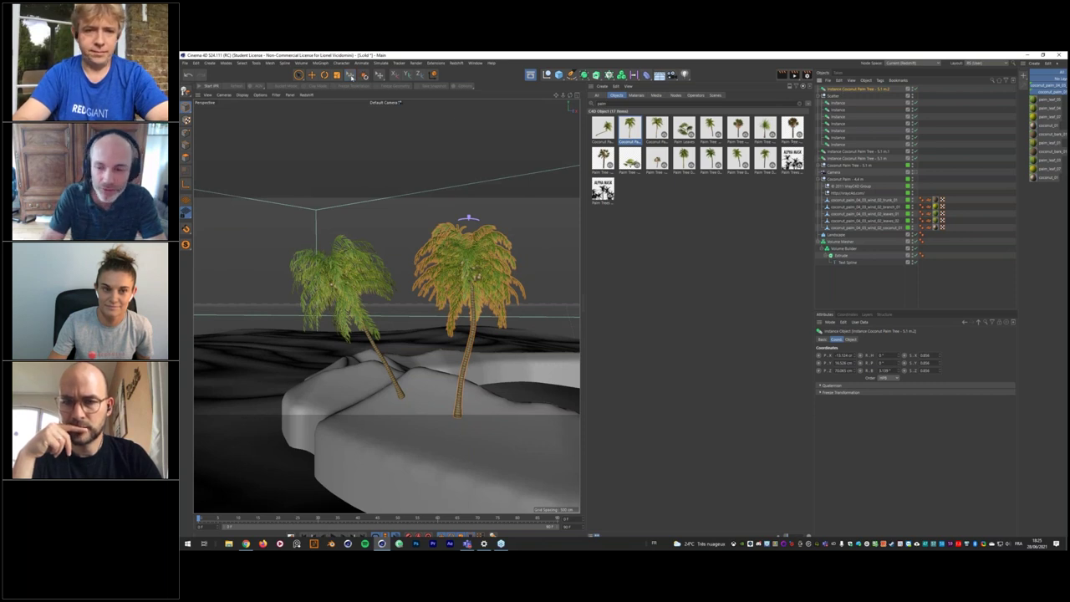
pyautogui.click(891, 348)
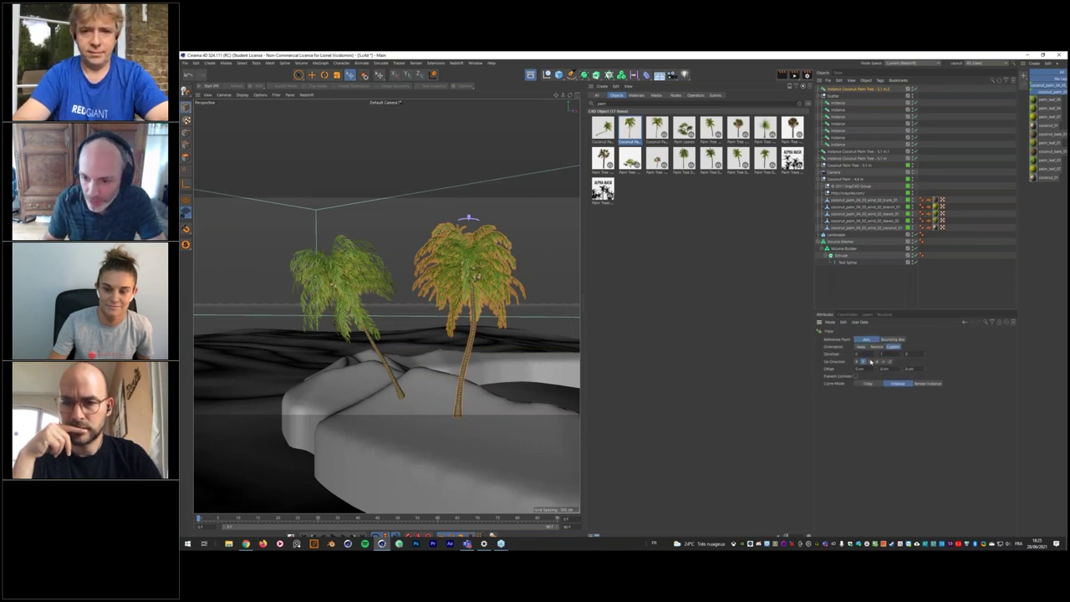
pyautogui.moveTo(435, 434)
pyautogui.mouseDown()
pyautogui.moveTo(425, 440)
pyautogui.moveTo(457, 425)
pyautogui.moveTo(433, 414)
pyautogui.moveTo(521, 454)
pyautogui.moveTo(502, 443)
pyautogui.moveTo(522, 349)
pyautogui.moveTo(519, 360)
pyautogui.moveTo(547, 370)
pyautogui.moveTo(387, 307)
pyautogui.moveTo(505, 370)
pyautogui.mouseUp()
# Place several more upright palm instances along the middle arm of the S and adjust one with its handle.
pyautogui.keyDown('alt'); pyautogui.moveTo(497, 375); pyautogui.dragTo(467, 382, button='right'); pyautogui.keyUp('alt')
pyautogui.keyDown('alt'); pyautogui.moveTo(469, 383); pyautogui.dragTo(330, 355); pyautogui.keyUp('alt')
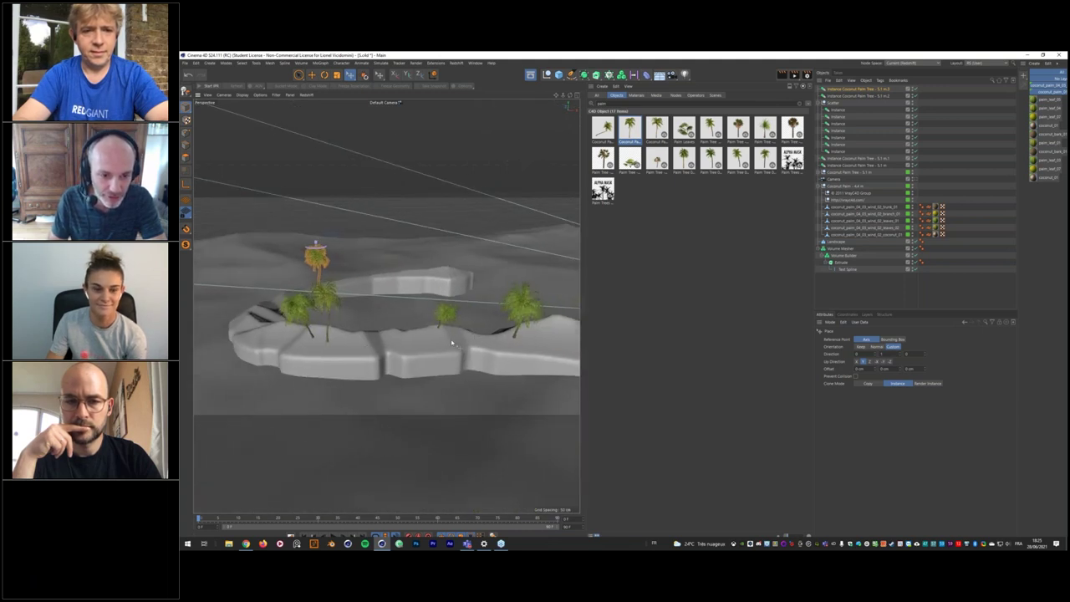
pyautogui.moveTo(431, 344)
pyautogui.keyDown('ctrl'); pyautogui.mouseDown()
pyautogui.moveTo(444, 342)
pyautogui.moveTo(418, 344)
pyautogui.mouseUp(); pyautogui.keyUp('ctrl')
pyautogui.moveTo(489, 340)
pyautogui.keyDown('ctrl'); pyautogui.mouseDown()
pyautogui.moveTo(545, 345)
pyautogui.moveTo(562, 327)
pyautogui.moveTo(484, 343)
pyautogui.mouseUp(); pyautogui.keyUp('ctrl')
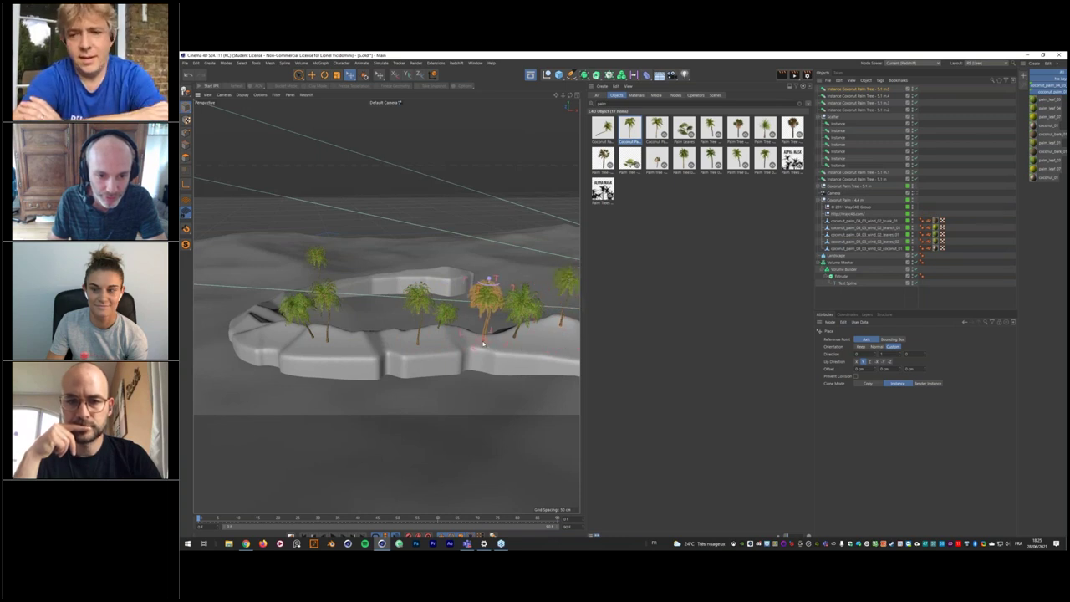
pyautogui.moveTo(488, 278); pyautogui.dragTo(488, 289)
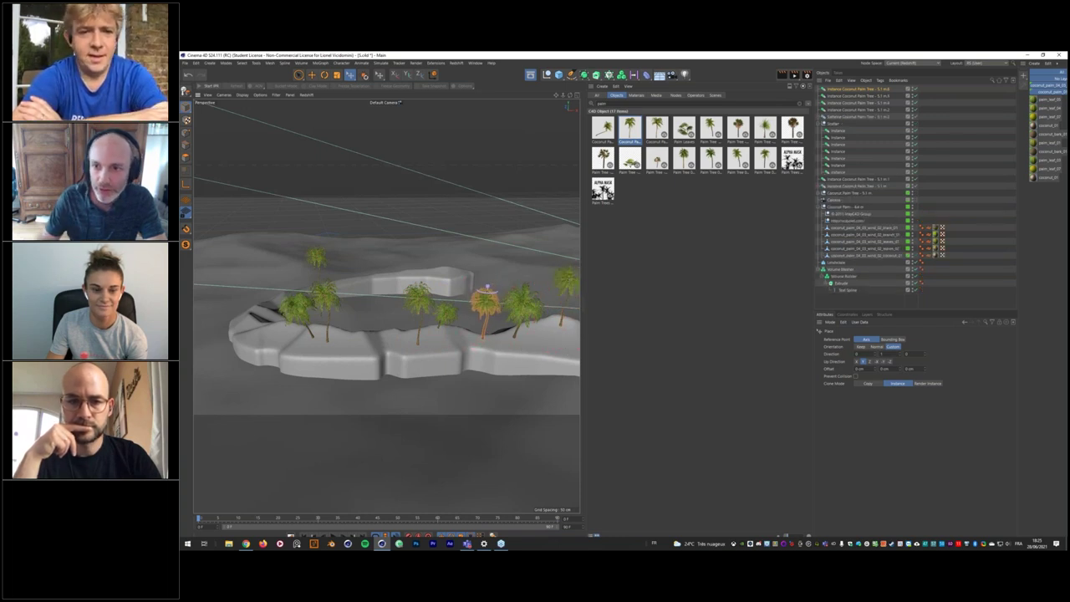
# Look through the scene's Camera and place an upright palm instance in the foreground, away from the large leaning palm.
pyautogui.click(915, 201)
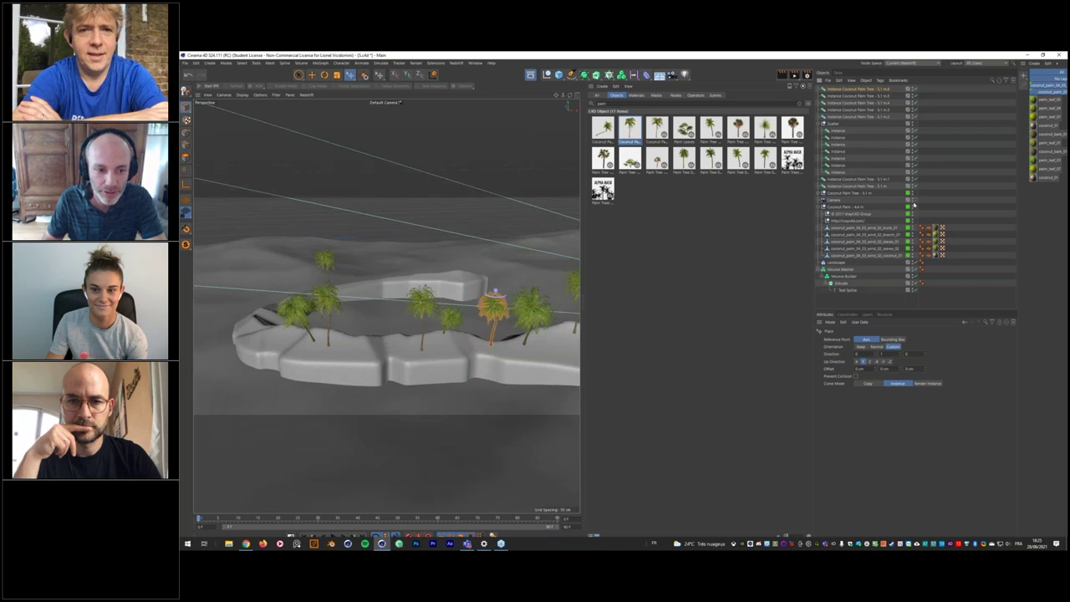
pyautogui.keyDown('ctrl'); pyautogui.moveTo(283, 410); pyautogui.dragTo(246, 412); pyautogui.keyUp('ctrl')
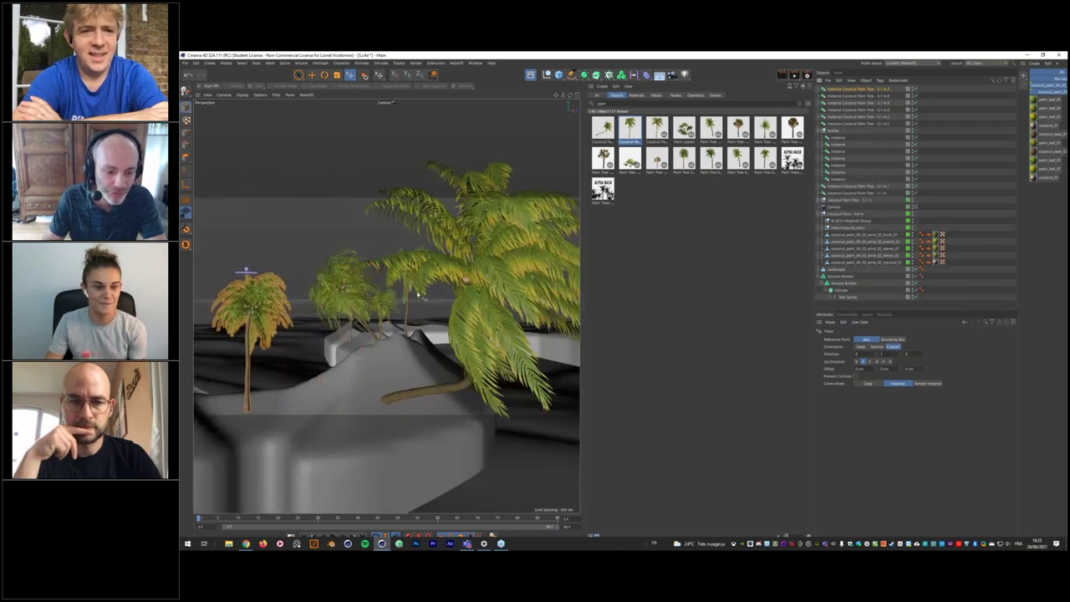
# Raise the viewport's Safe Frames opacity to about 95% so the area outside the render is darkened.
pyautogui.hotkey('shift', 'v')
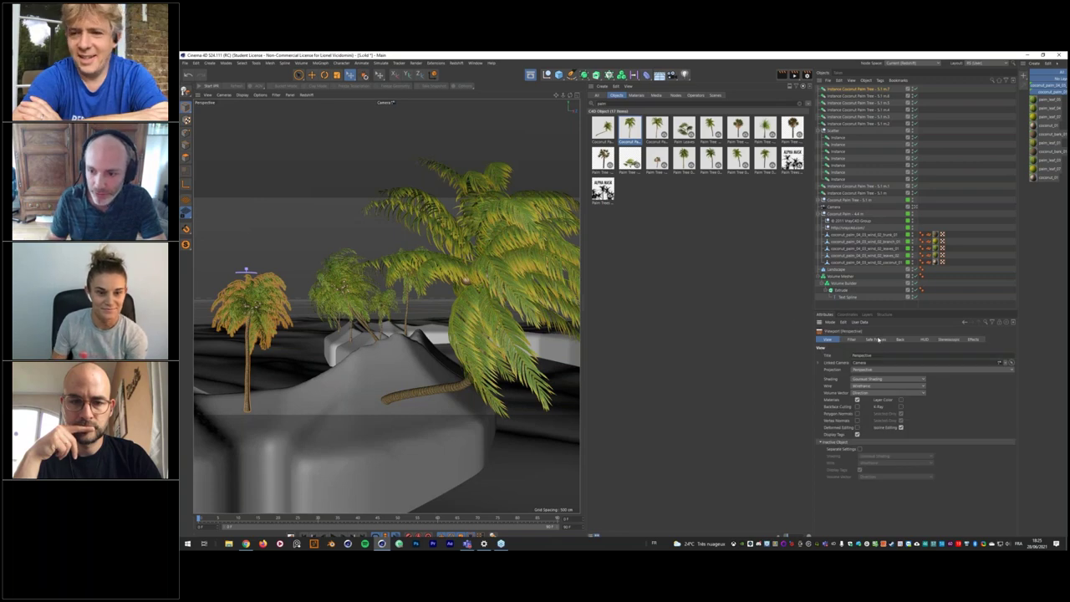
pyautogui.click(875, 340)
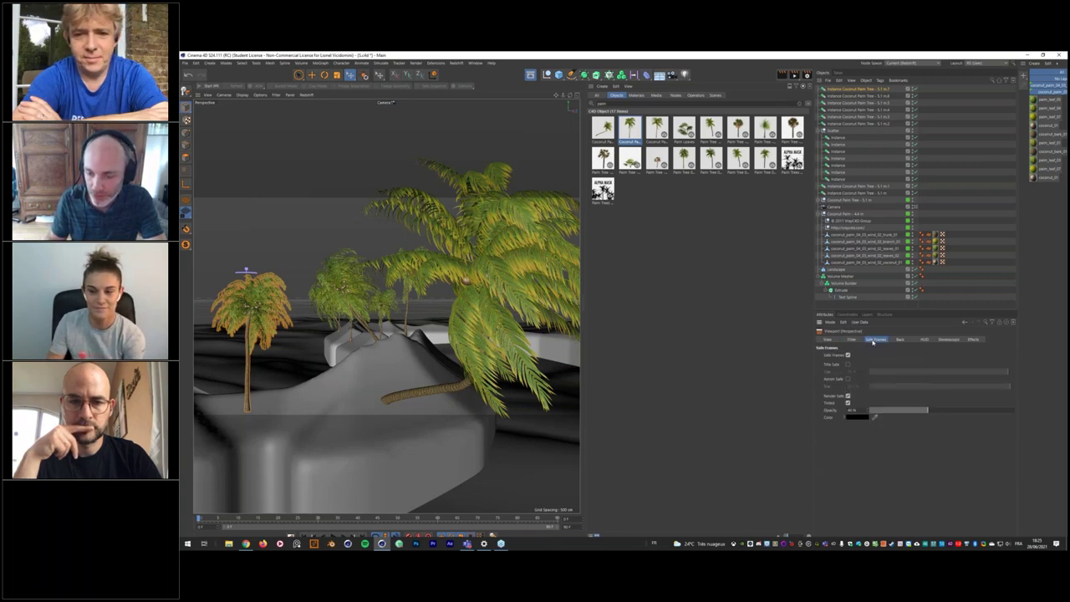
pyautogui.moveTo(949, 410); pyautogui.dragTo(1005, 414)
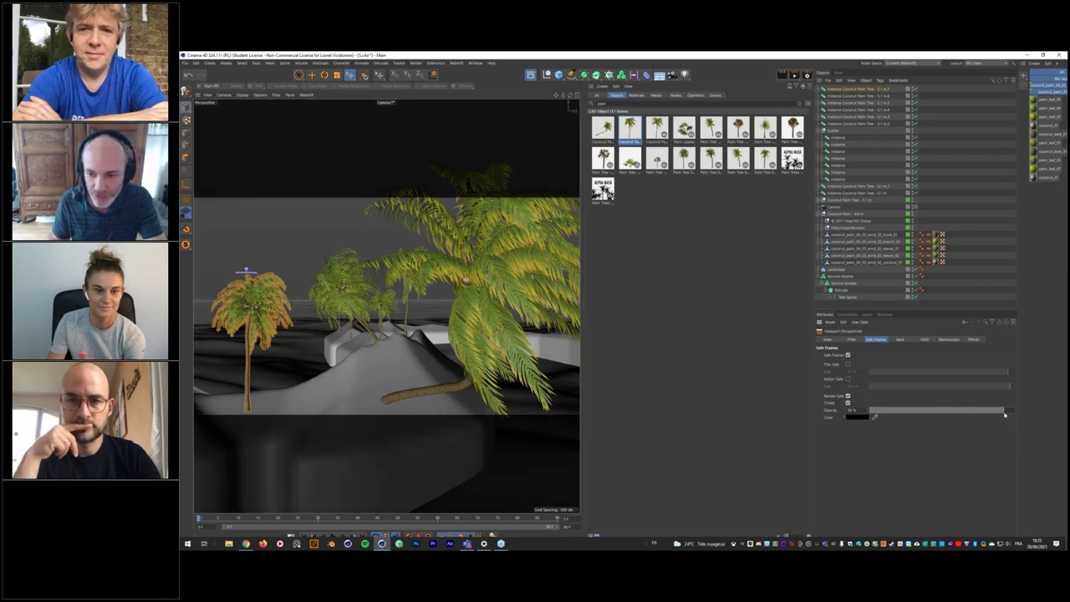
# Overlay the Camera's Grid composition helper on the shot and switch it off again.
pyautogui.click(835, 206)
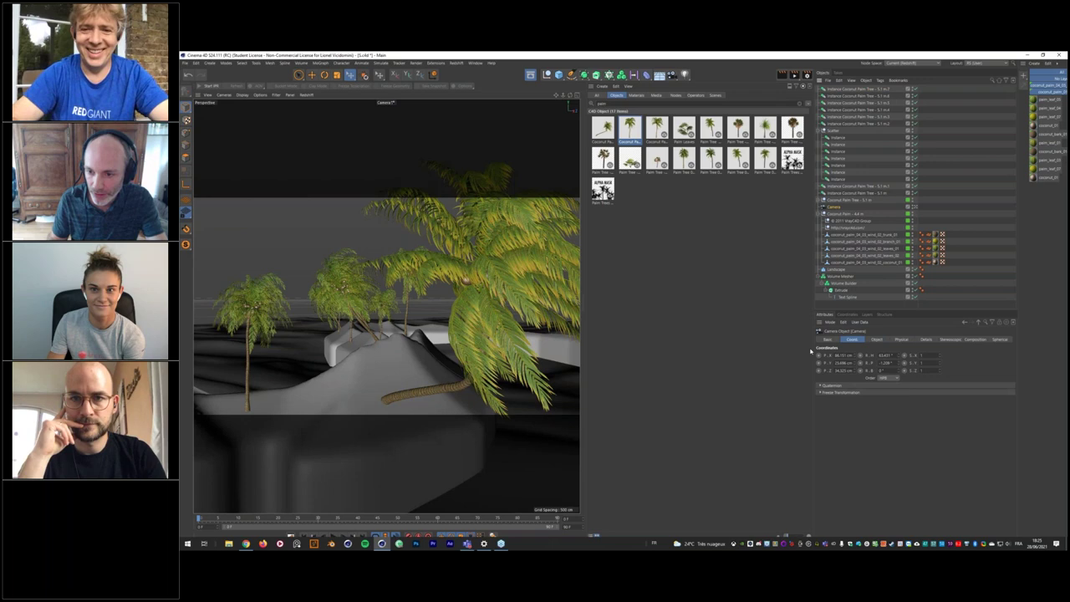
pyautogui.click(974, 340)
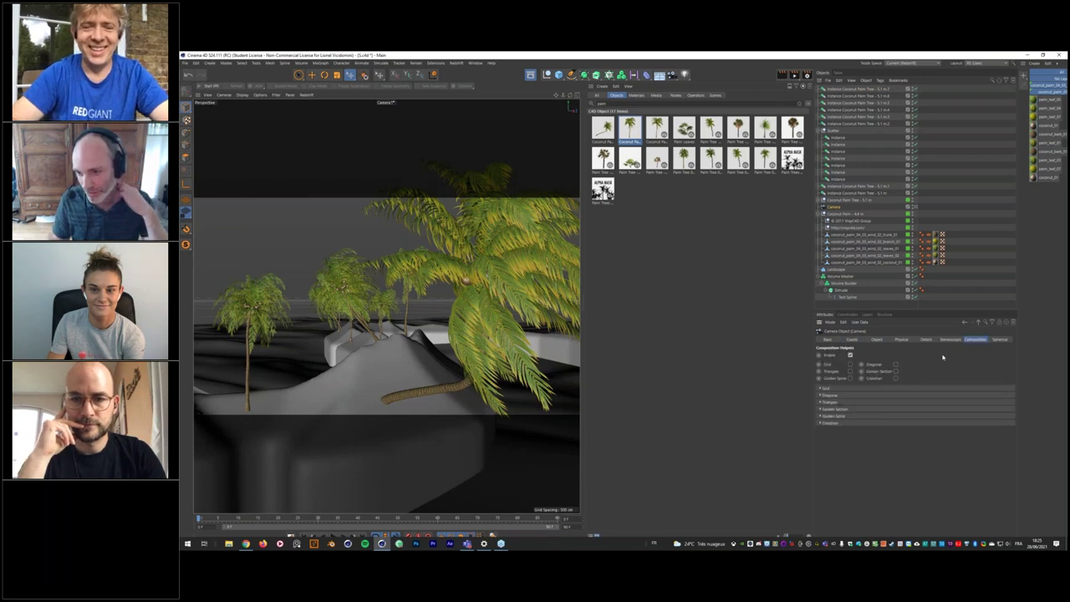
pyautogui.click(850, 366)
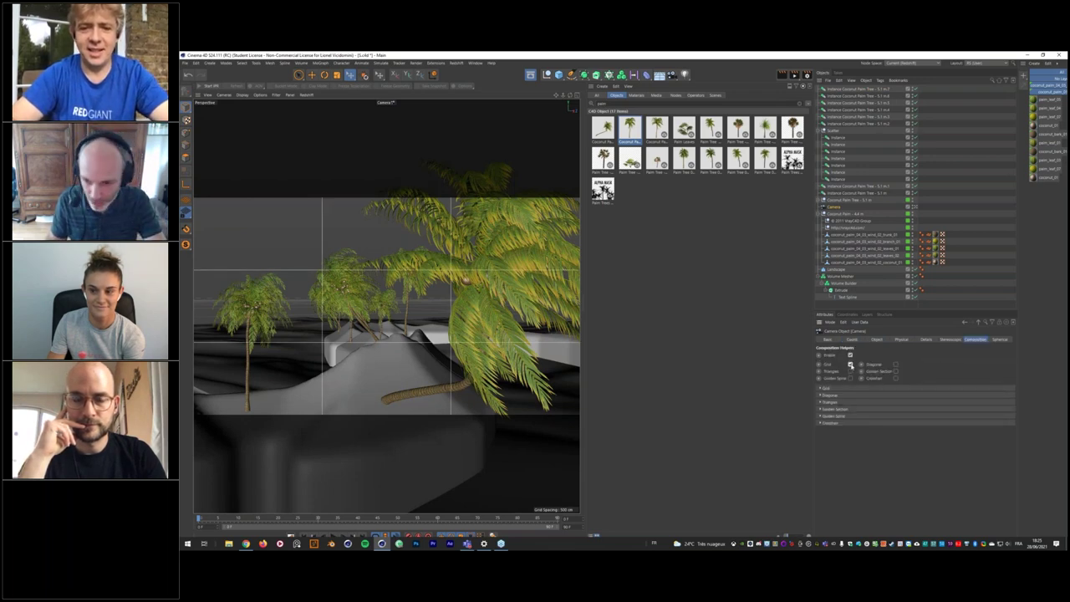
pyautogui.click(850, 366)
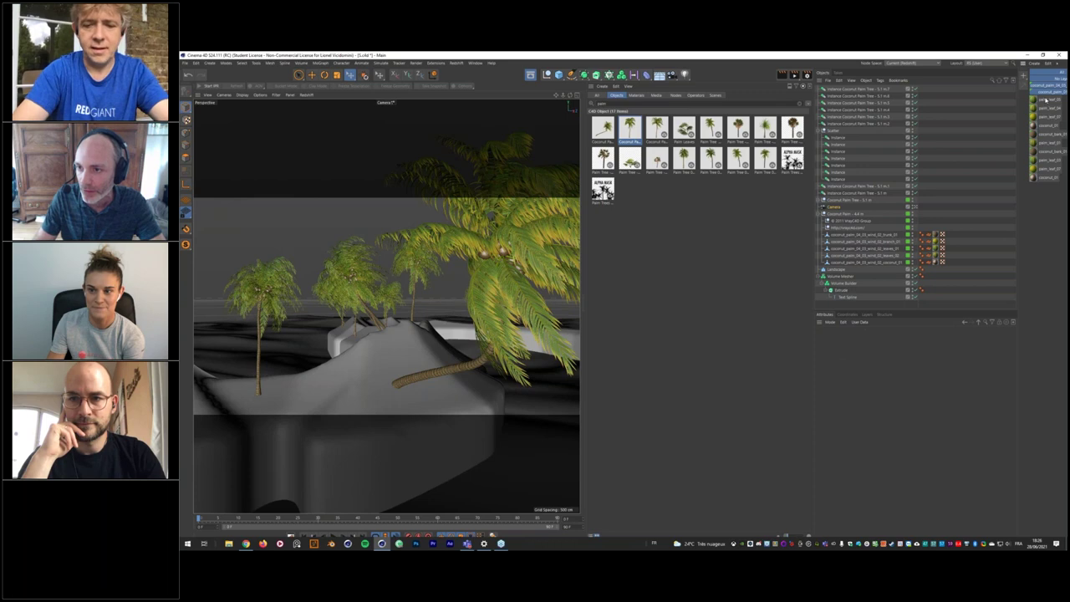
# Examine the Color and Reflectance channels of the first palm leaf material.
pyautogui.click(1047, 99)
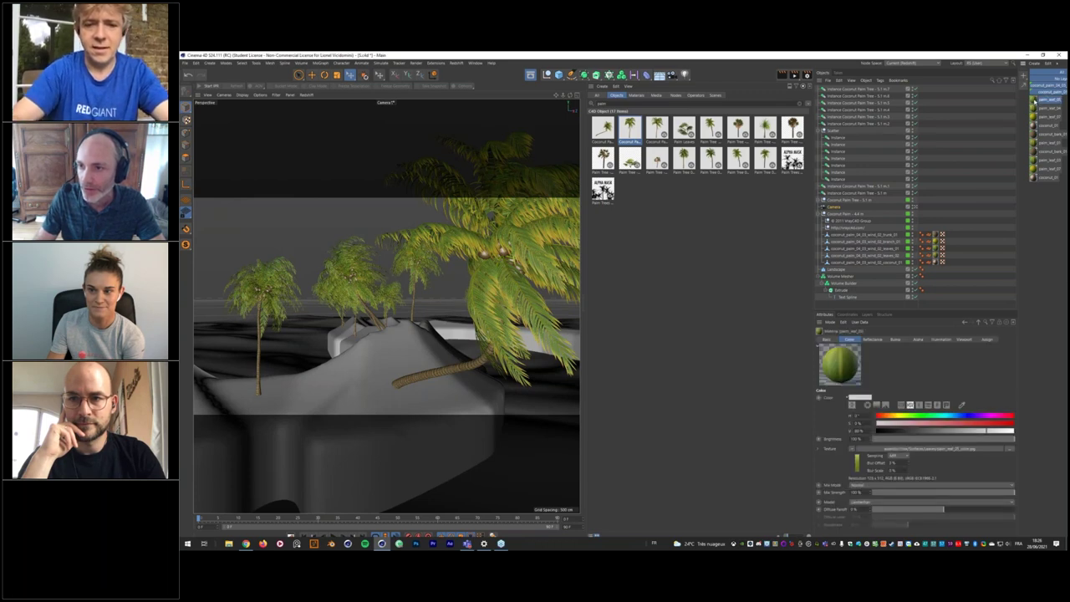
pyautogui.click(874, 339)
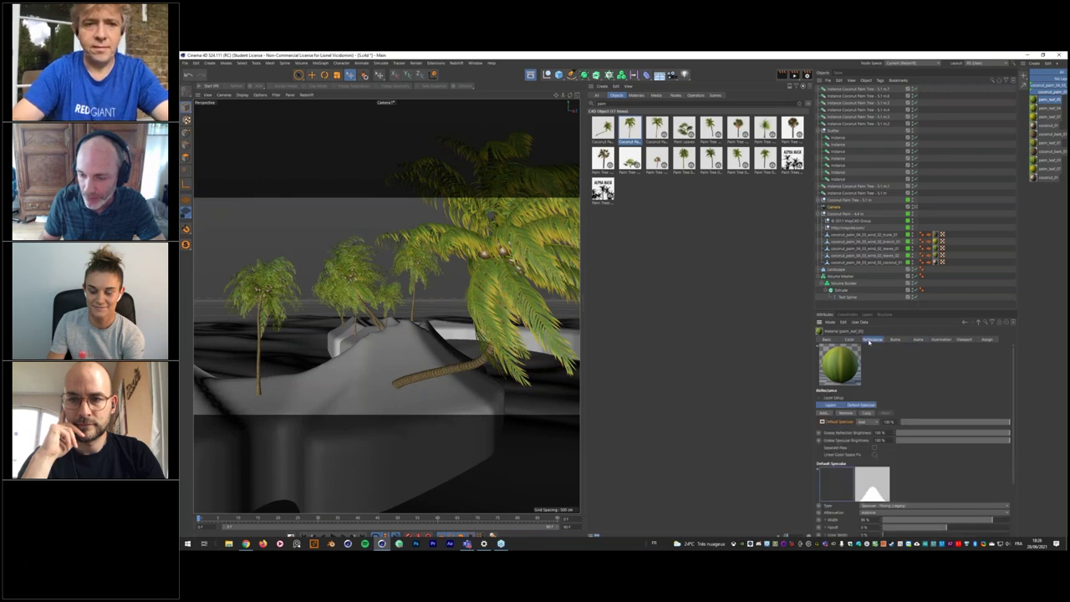
pyautogui.click(852, 340)
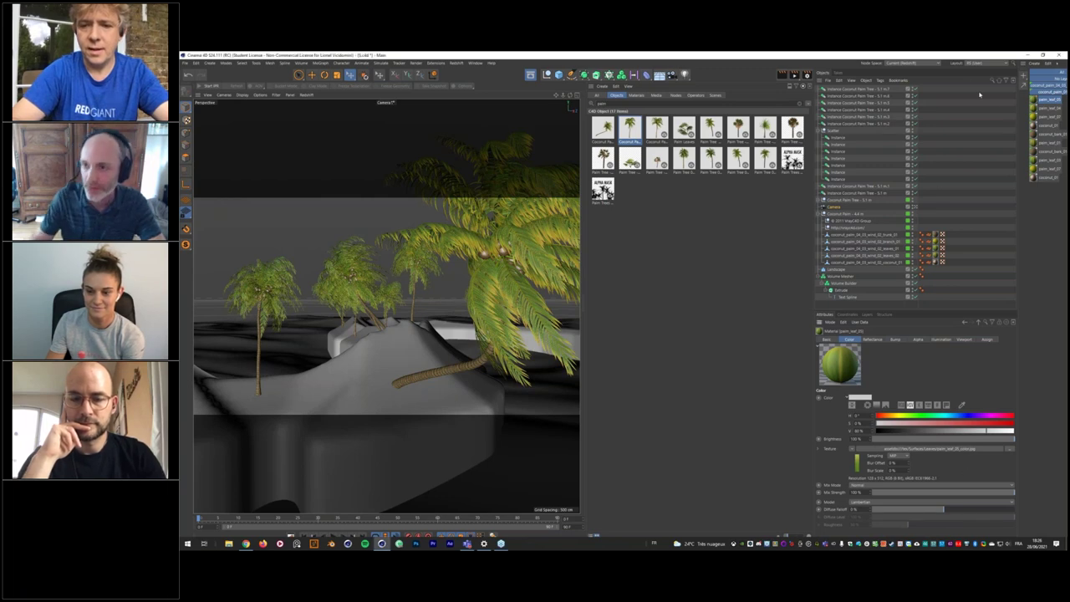
# Convert all the palm materials to Redshift materials while keeping the originals.
pyautogui.hotkey('ctrl', 'a')
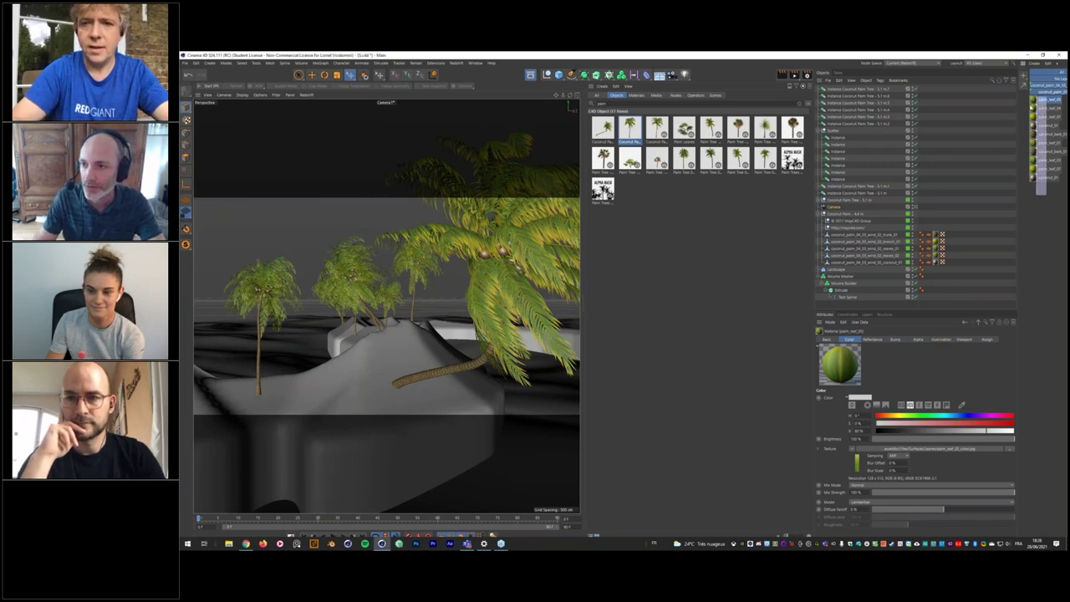
pyautogui.click(457, 63)
pyautogui.moveTo(490, 87)
pyautogui.moveTo(494, 107)
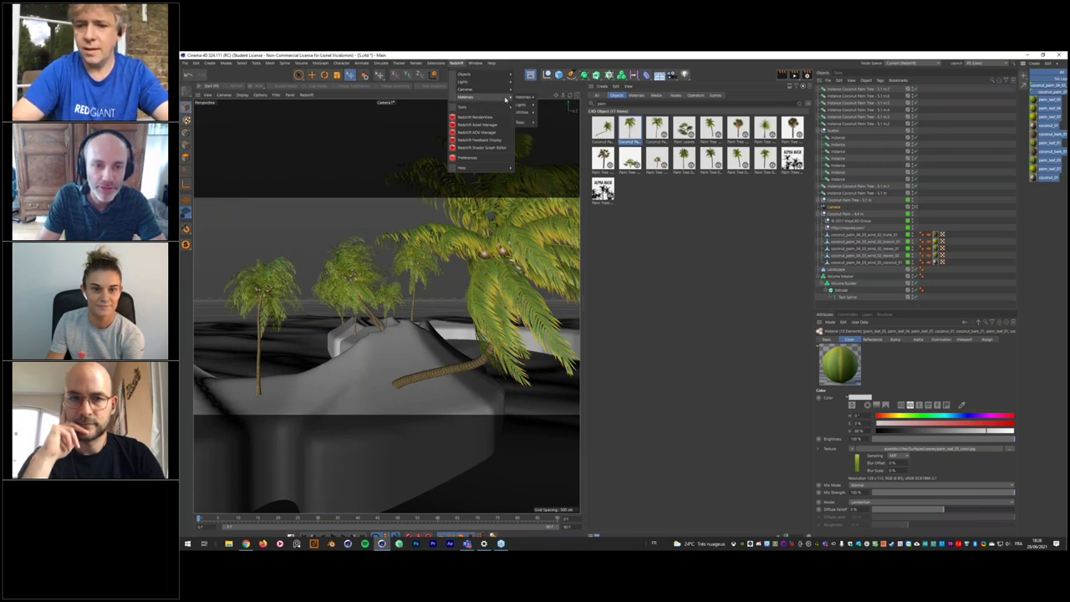
pyautogui.moveTo(525, 113)
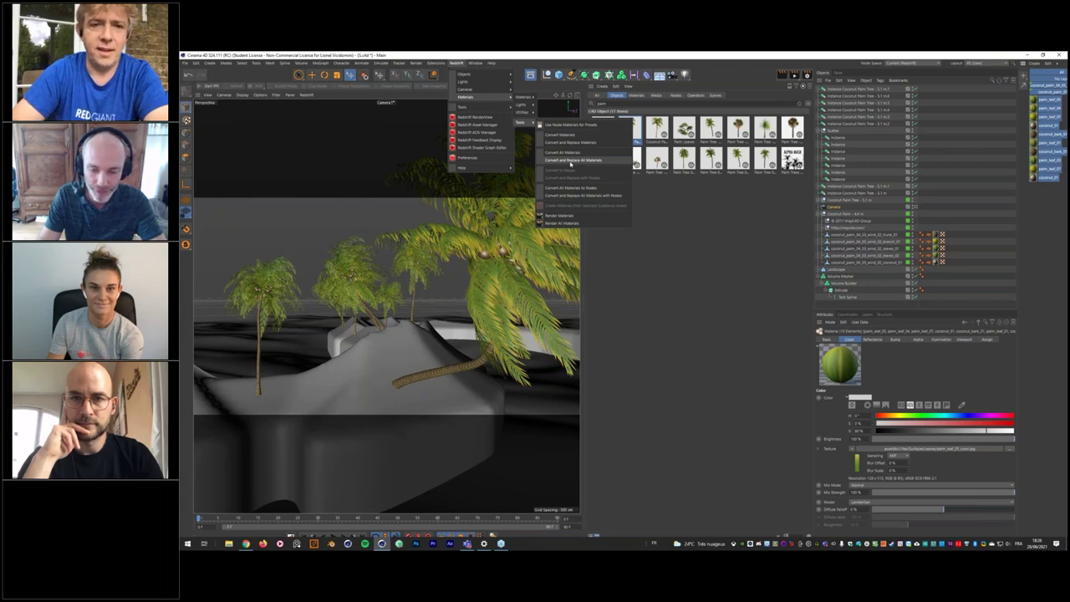
pyautogui.click(561, 154)
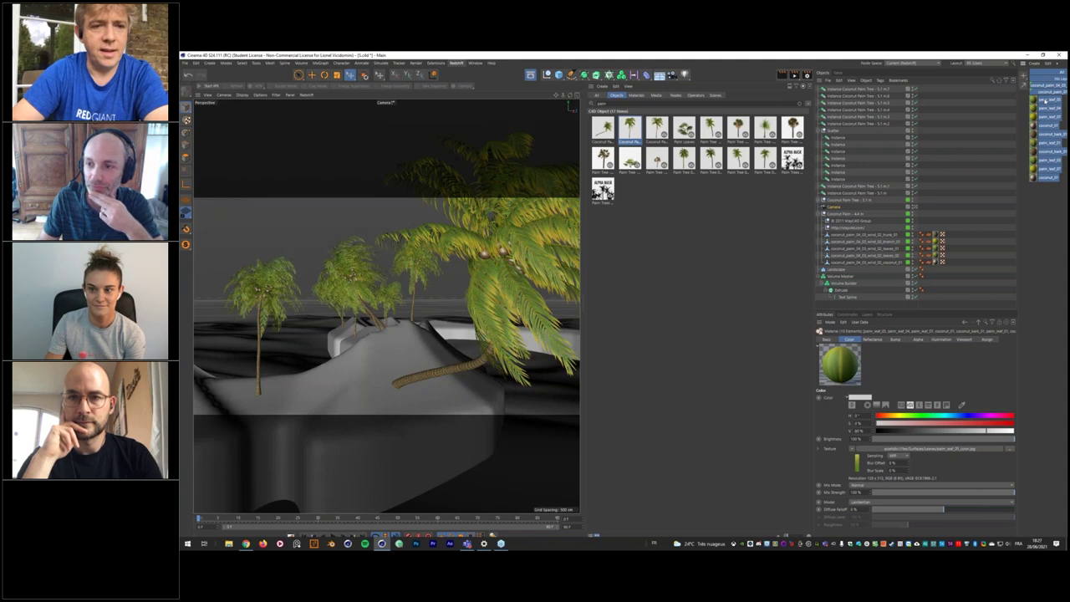
# Open the Shader Graph of the converted RS palm_leaf_05 material and enlarge its window.
pyautogui.click(1049, 107)
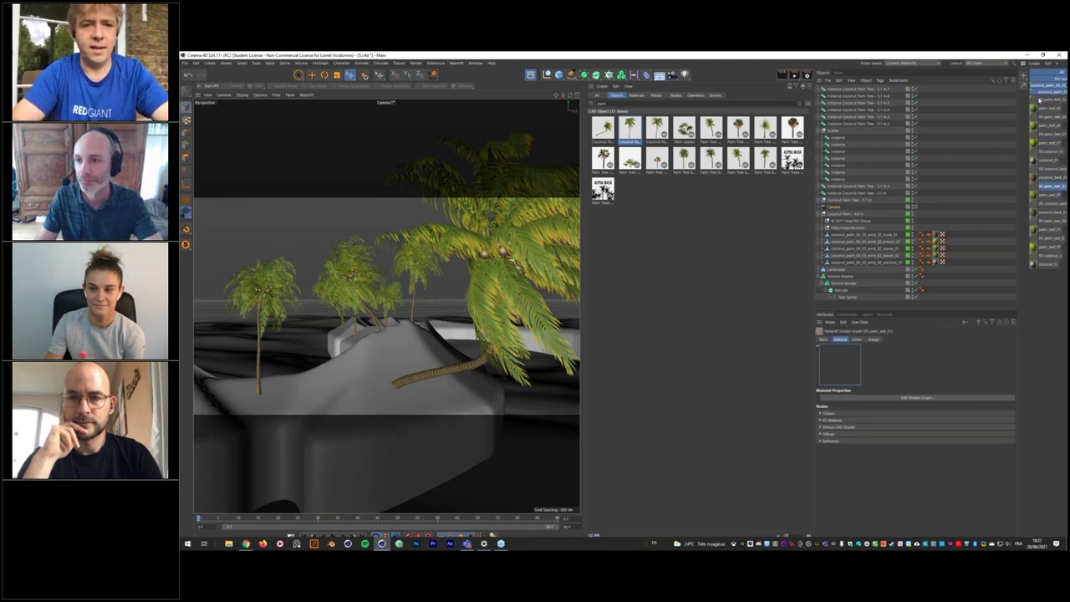
pyautogui.click(906, 398)
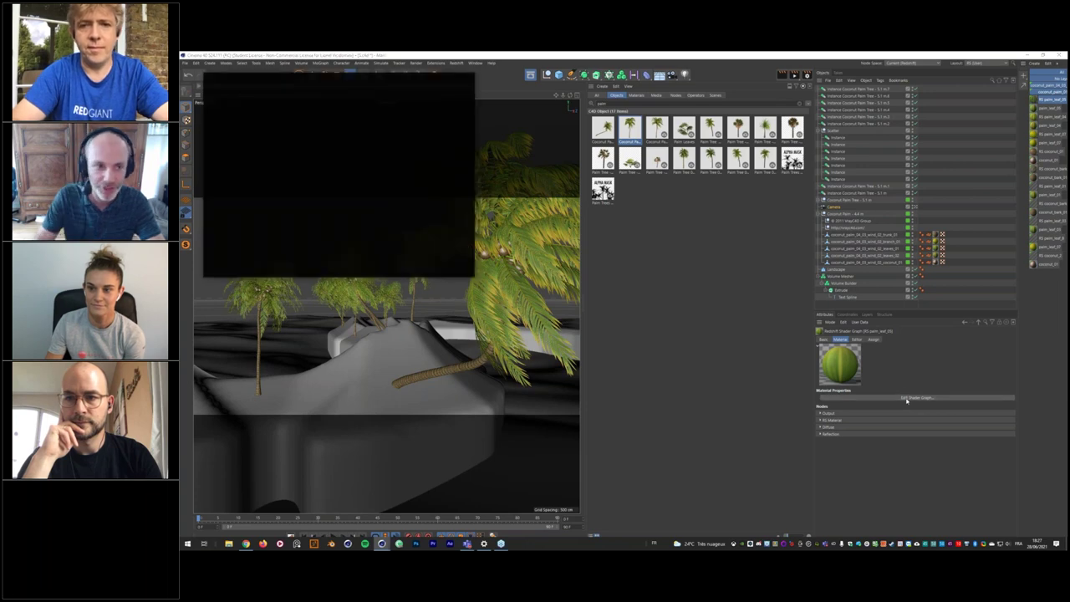
pyautogui.moveTo(418, 78); pyautogui.dragTo(490, 160)
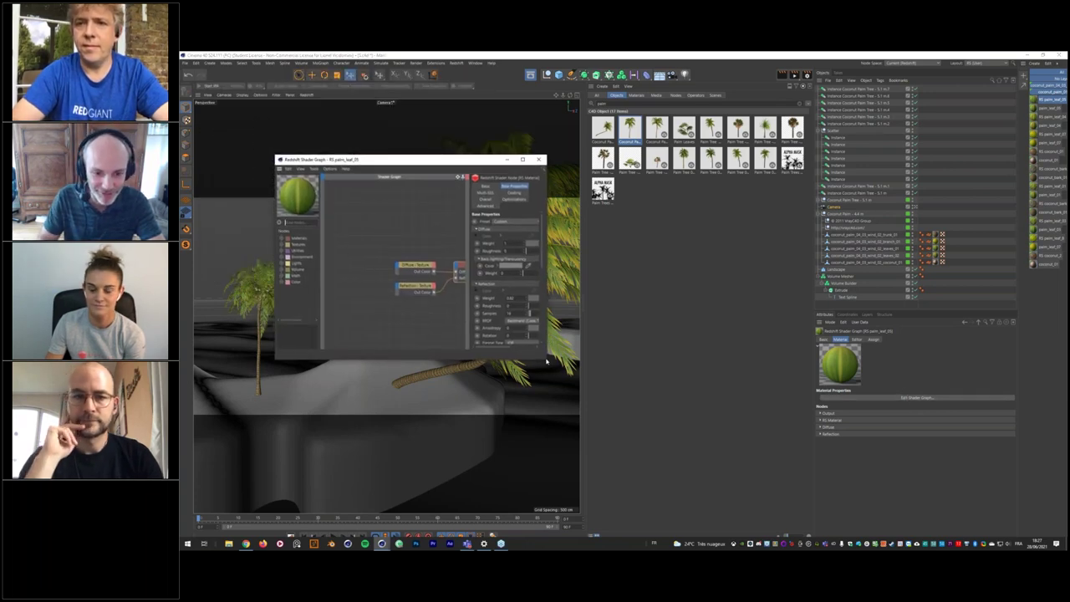
pyautogui.moveTo(548, 366); pyautogui.dragTo(717, 440)
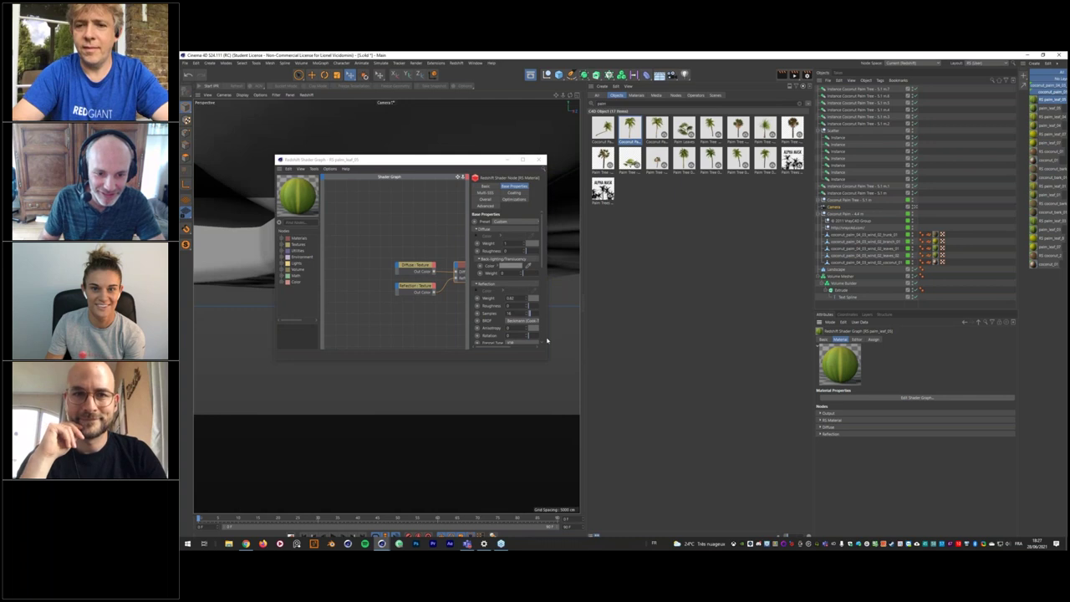
pyautogui.moveTo(548, 361); pyautogui.dragTo(651, 425)
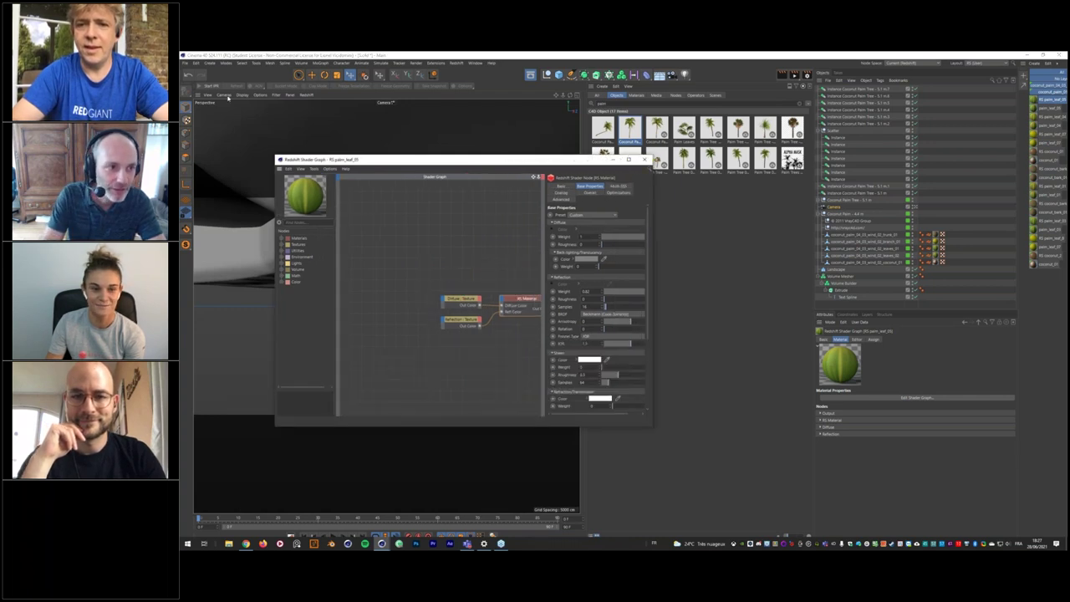
# Undo the accidental Camera view change and add a Protection tag to the Camera.
pyautogui.click(221, 96)
pyautogui.click(207, 95)
pyautogui.click(207, 95)
pyautogui.click(214, 107)
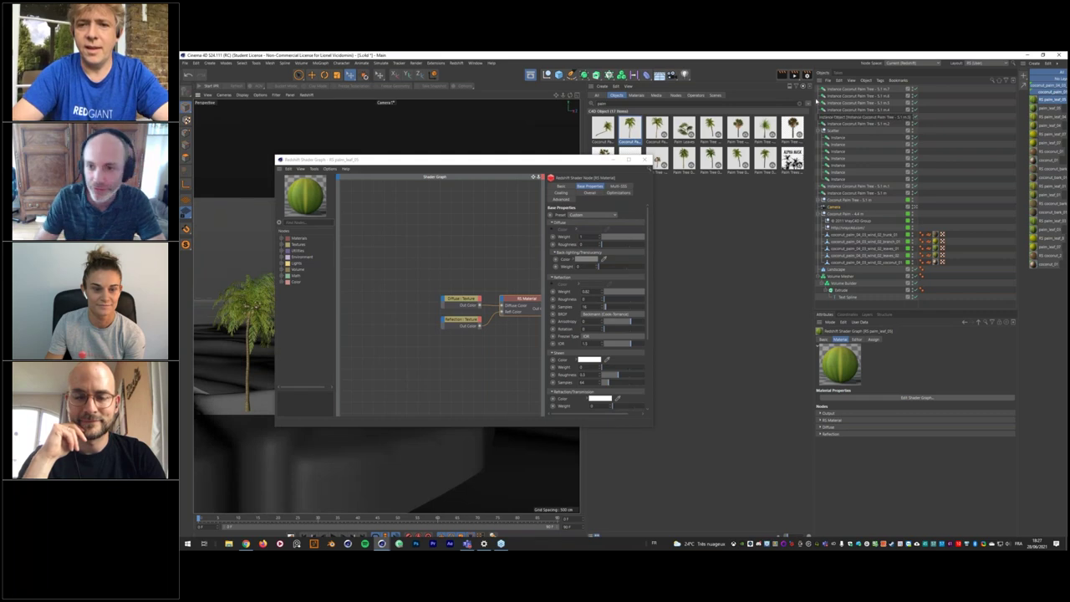
pyautogui.rightClick(834, 210)
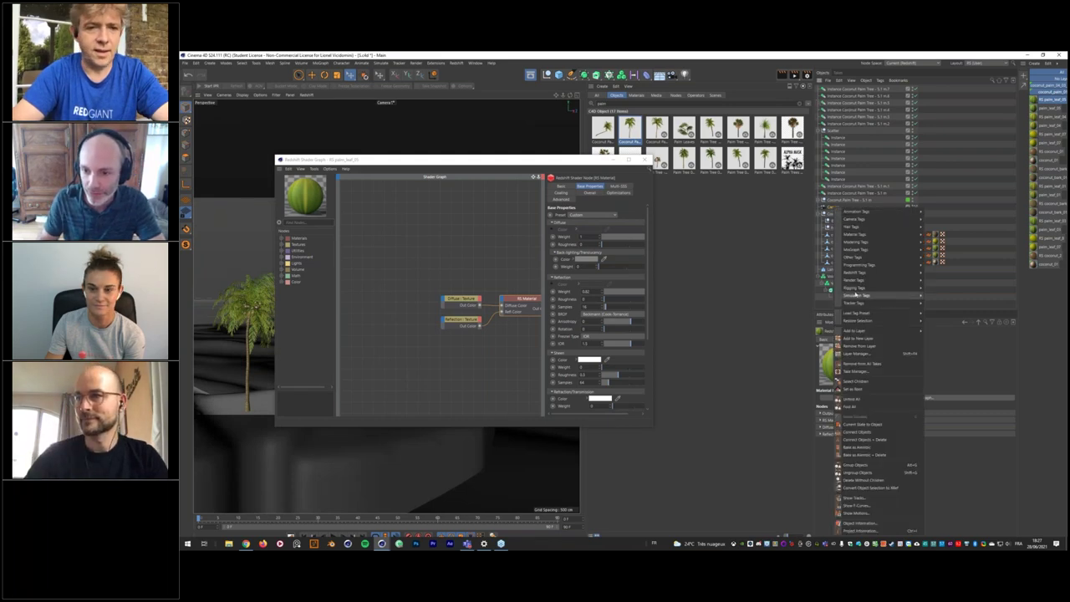
pyautogui.moveTo(857, 288)
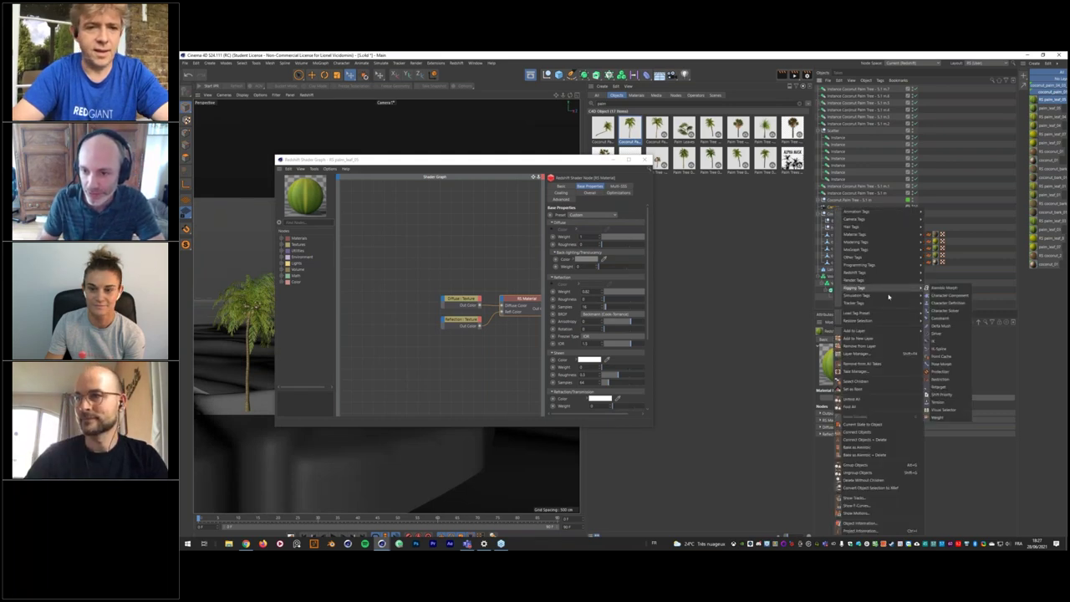
pyautogui.click(940, 372)
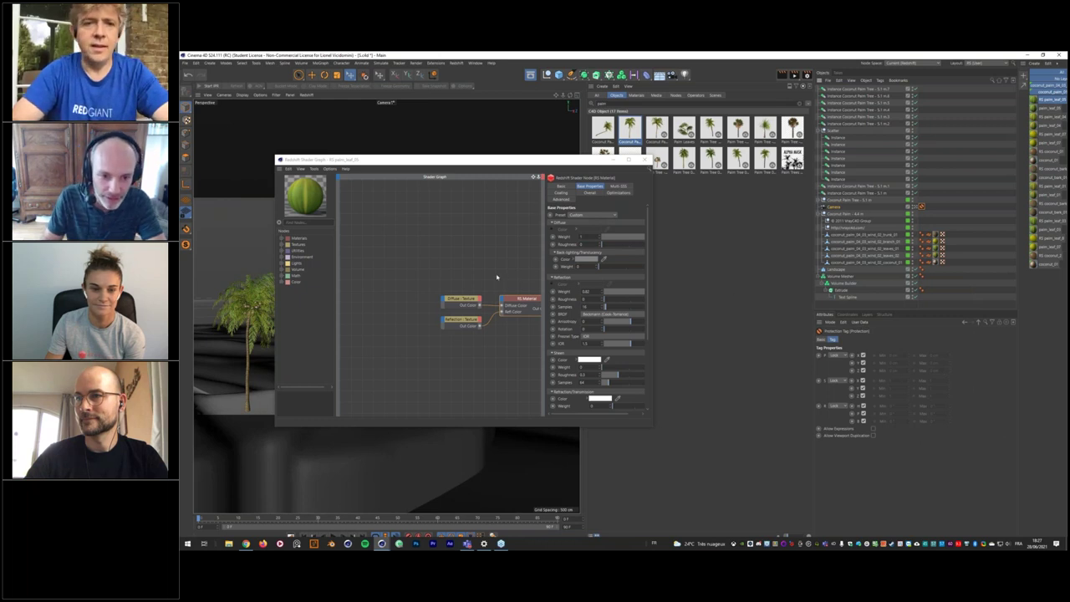
# Spread out the Diffuse and Reflection texture nodes and review the RS Material base properties of RS palm_leaf_05.
pyautogui.click(471, 302)
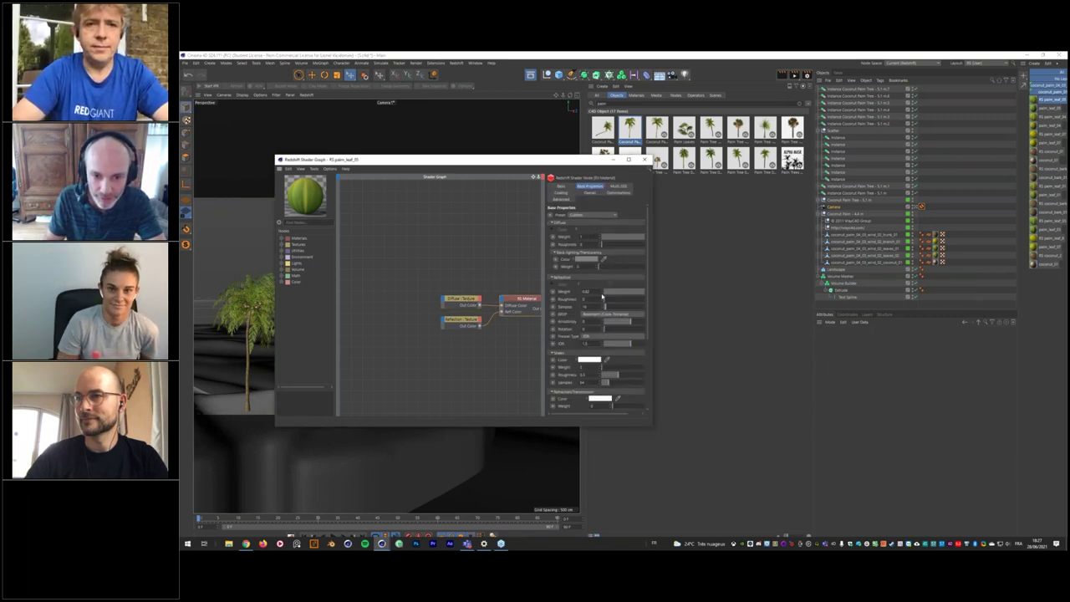
pyautogui.moveTo(472, 324); pyautogui.dragTo(441, 301)
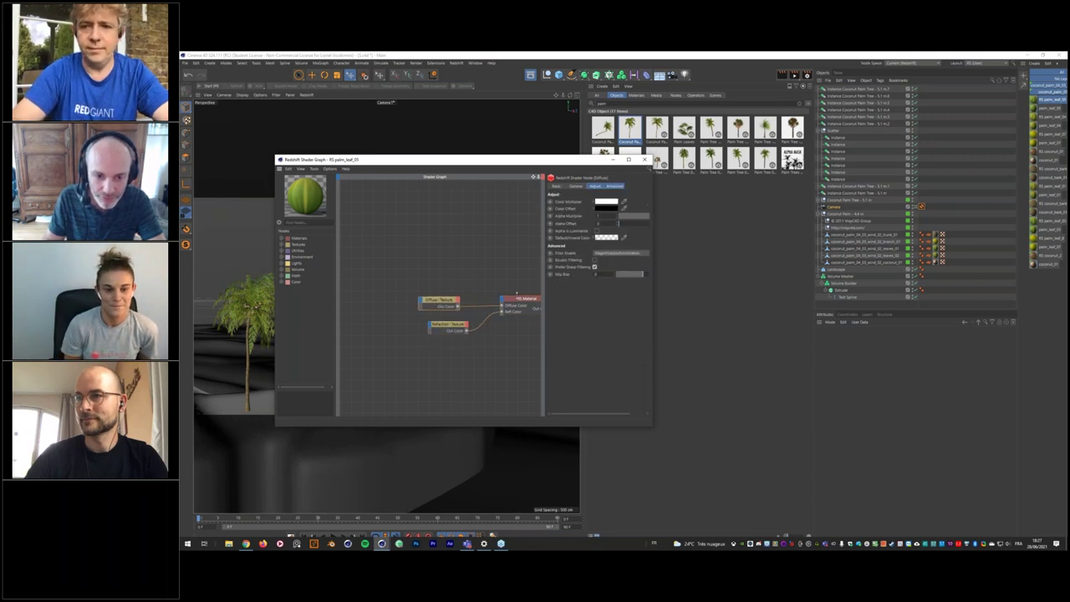
pyautogui.click(518, 299)
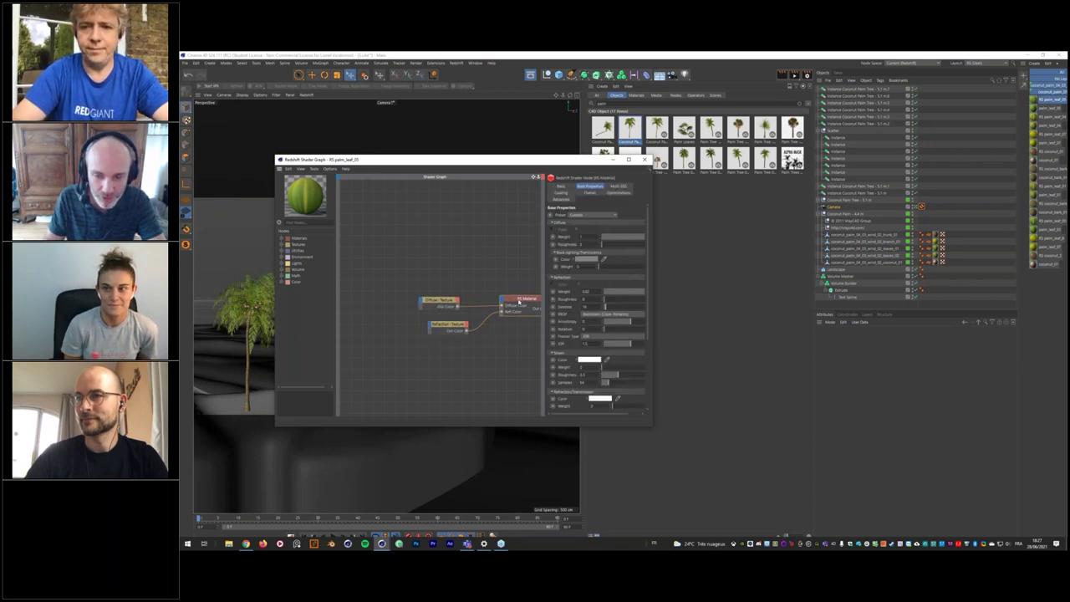
pyautogui.click(1049, 100)
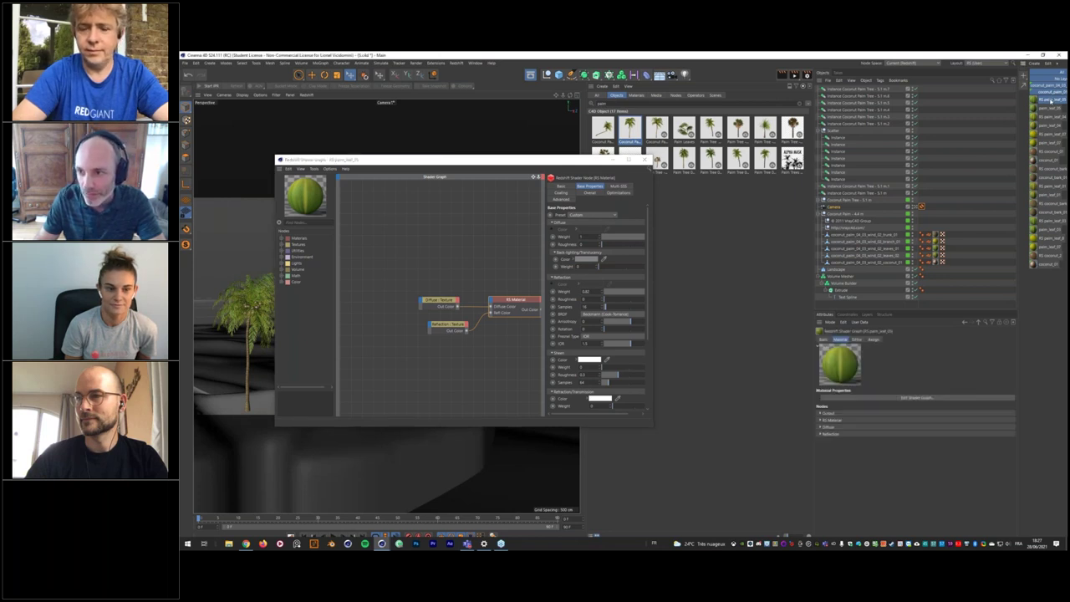
pyautogui.click(821, 420)
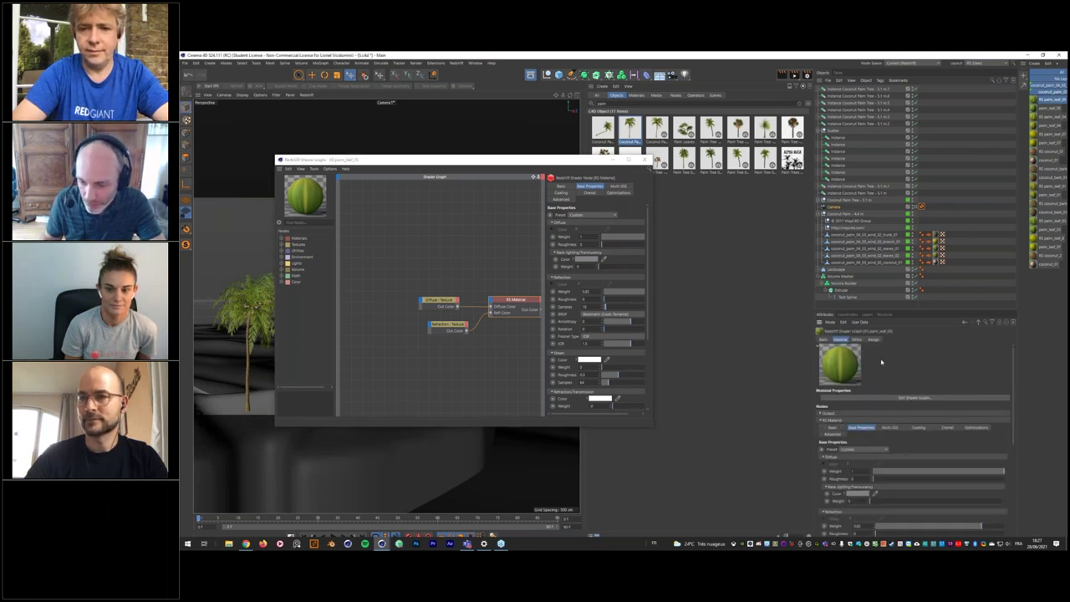
# Examine the Reflectance, Alpha and Bump channels of the original palm_leaf_05 material.
pyautogui.click(1045, 108)
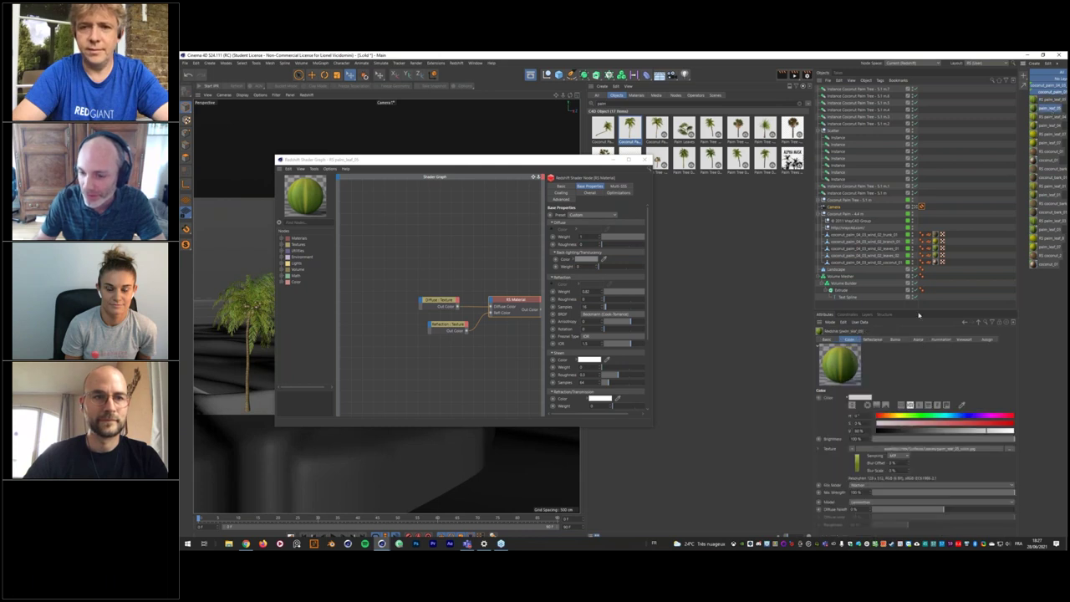
pyautogui.click(873, 338)
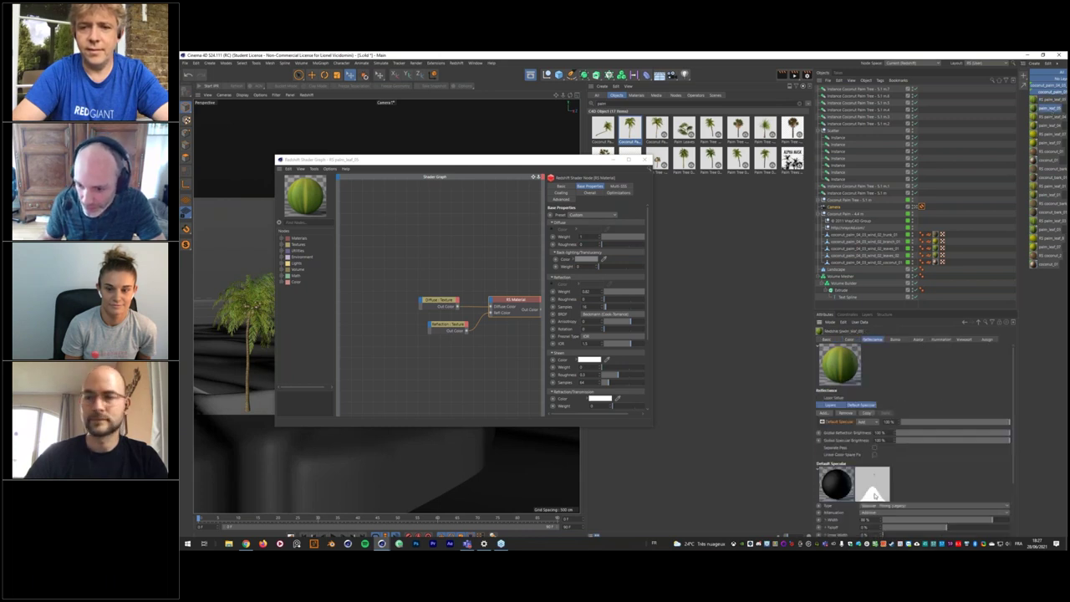
pyautogui.moveTo(1013, 394); pyautogui.dragTo(1013, 455)
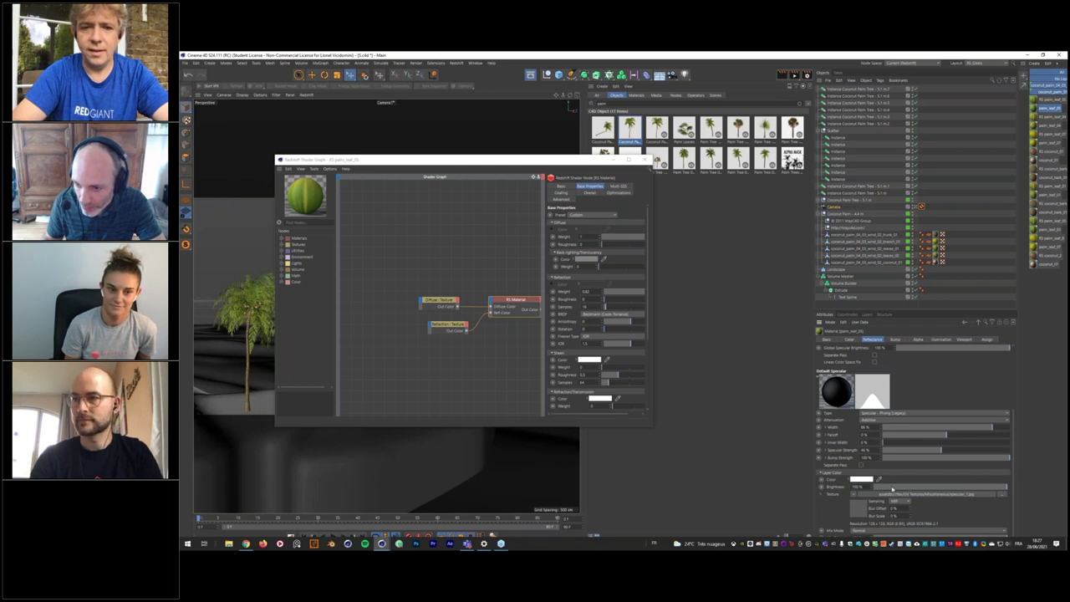
pyautogui.click(918, 339)
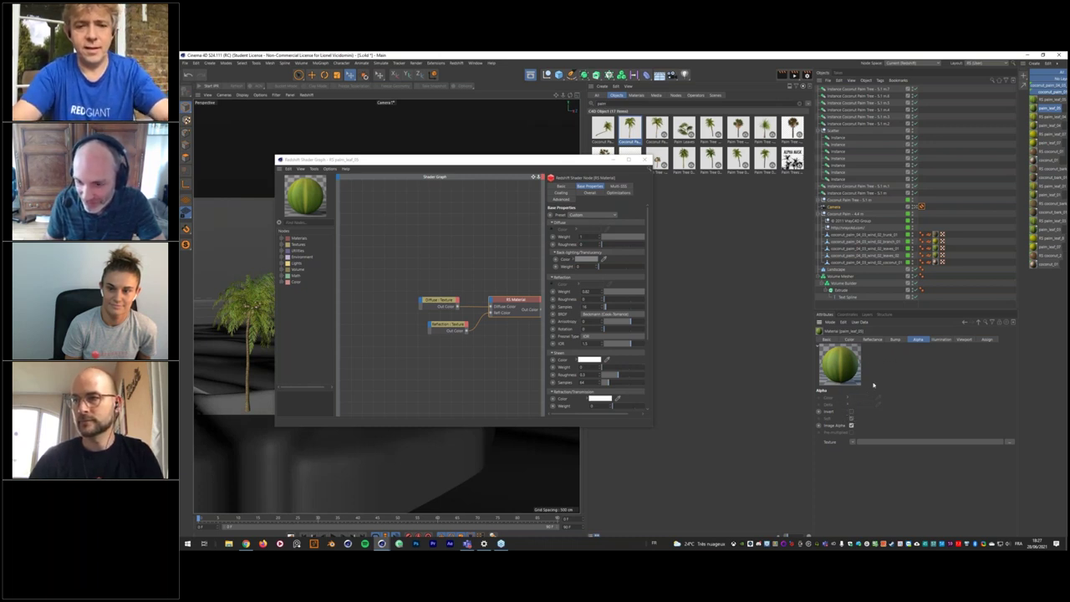
pyautogui.click(896, 339)
pyautogui.click(918, 339)
pyautogui.click(896, 340)
pyautogui.click(917, 339)
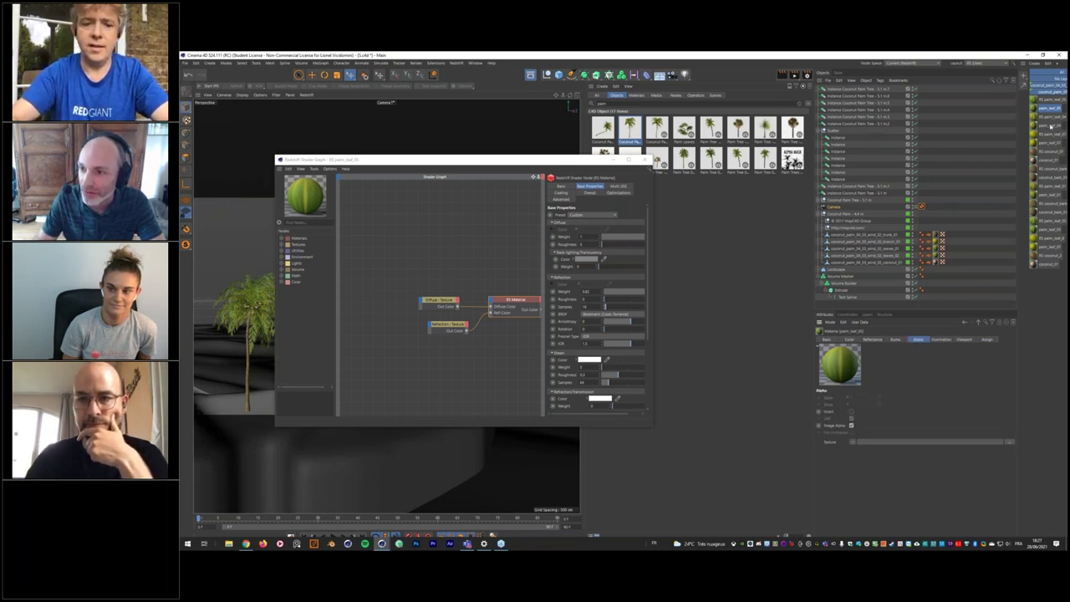
# Review the Alpha and Bump texture options of the original leaf materials and compare them with RS palm_leaf_05.
pyautogui.click(852, 441)
pyautogui.click(915, 409)
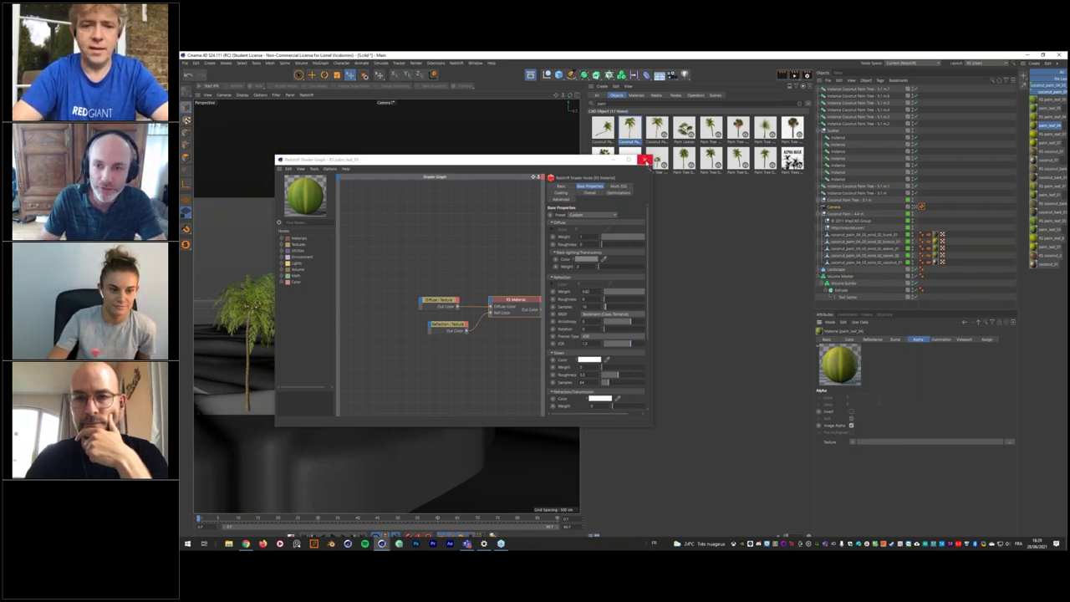
pyautogui.click(1045, 112)
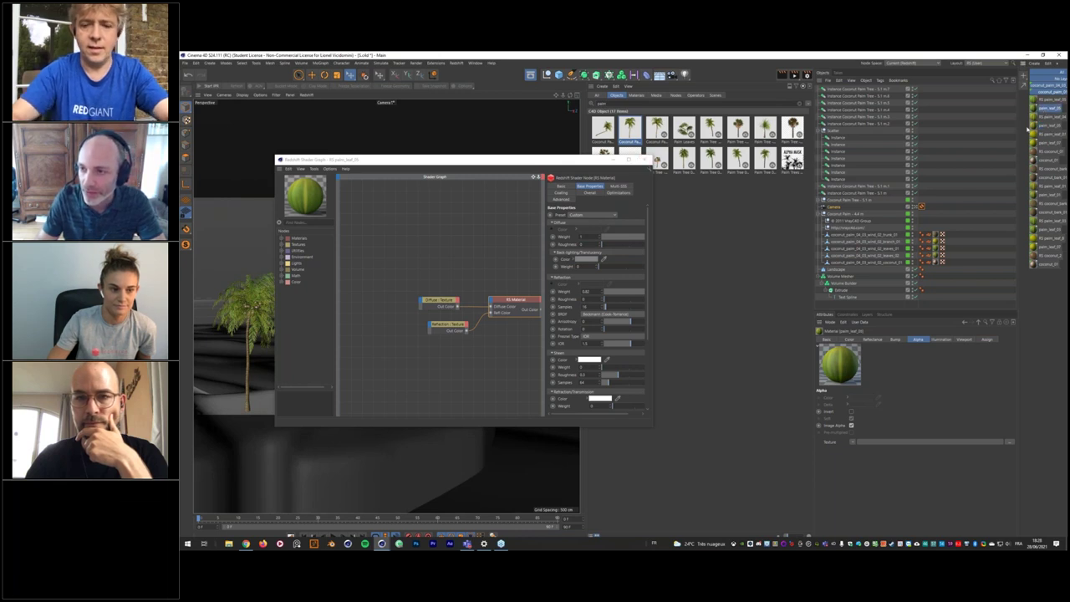
pyautogui.click(896, 339)
pyautogui.click(1046, 99)
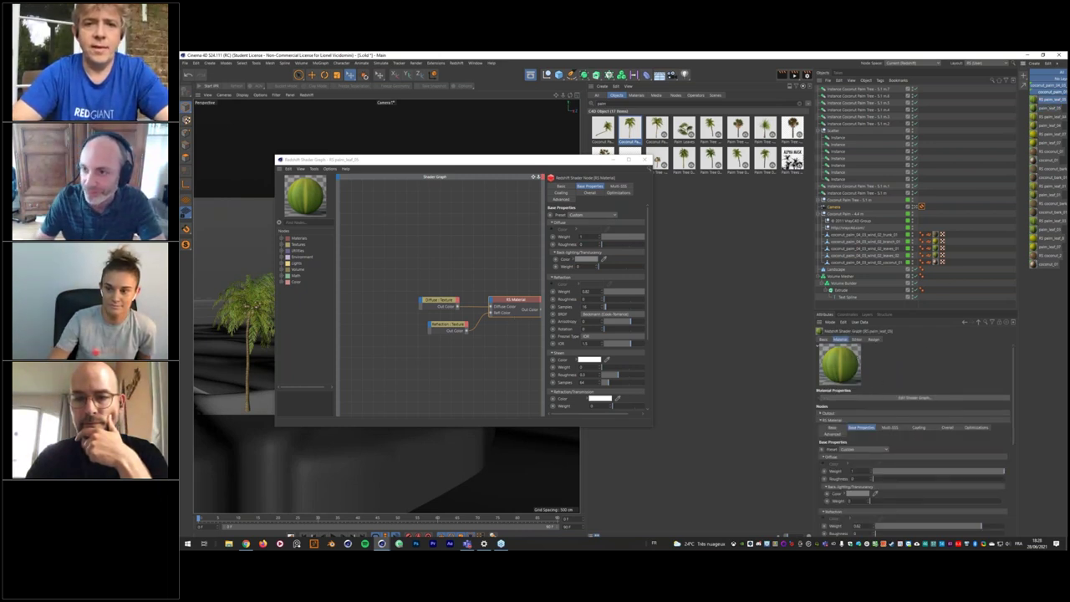
pyautogui.click(1050, 109)
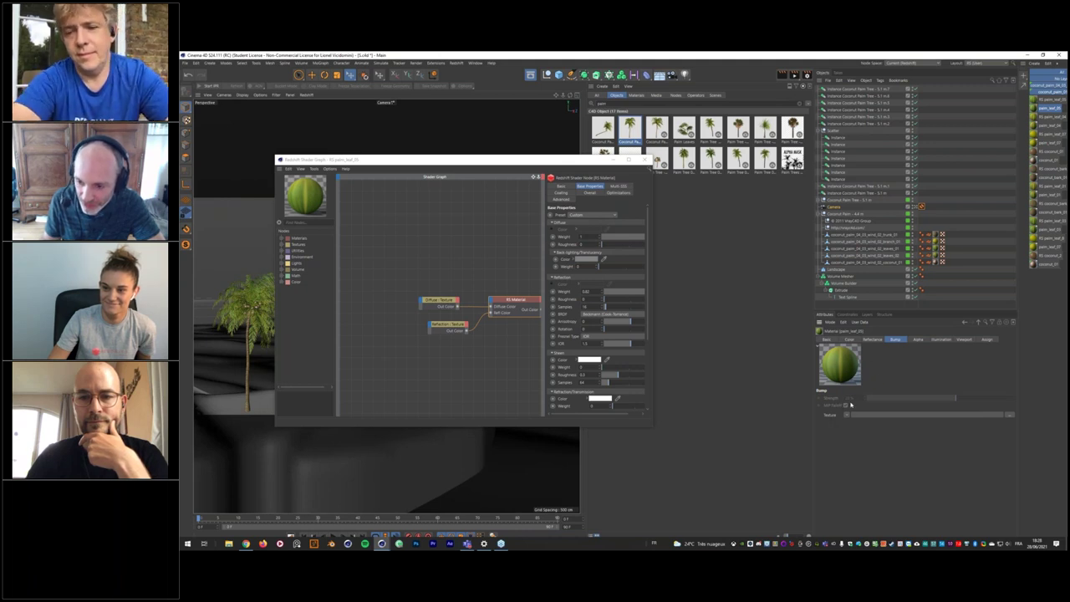
pyautogui.click(847, 416)
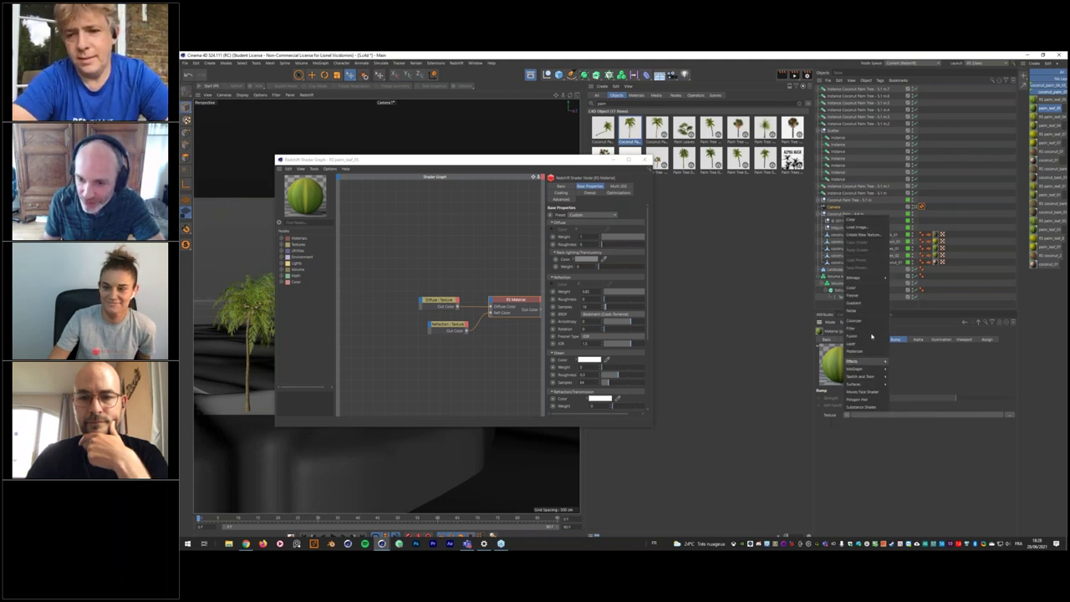
pyautogui.click(861, 423)
# Compare palm_leaf_05's Reflectance and Color channels with the Diffuse texture node's image, and move both texture nodes away from RS Material.
pyautogui.click(873, 339)
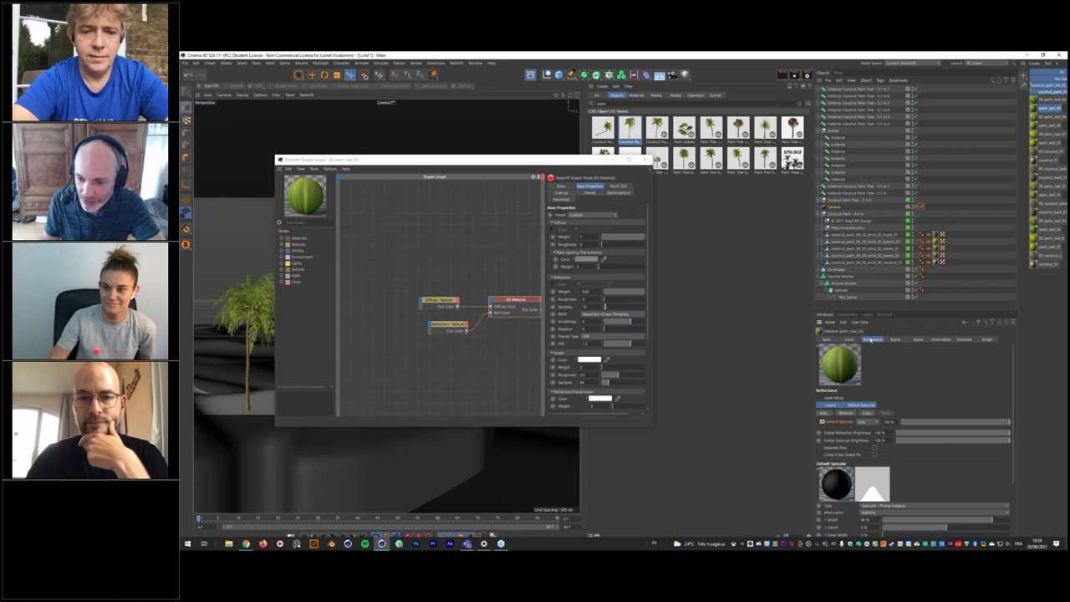
pyautogui.click(850, 339)
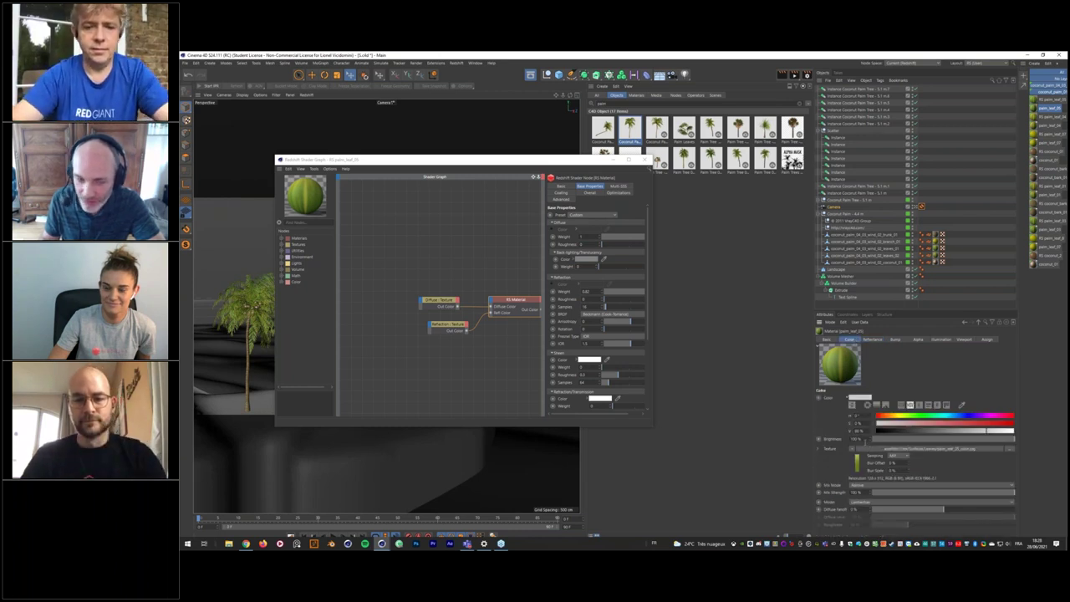
pyautogui.moveTo(441, 300); pyautogui.dragTo(423, 297)
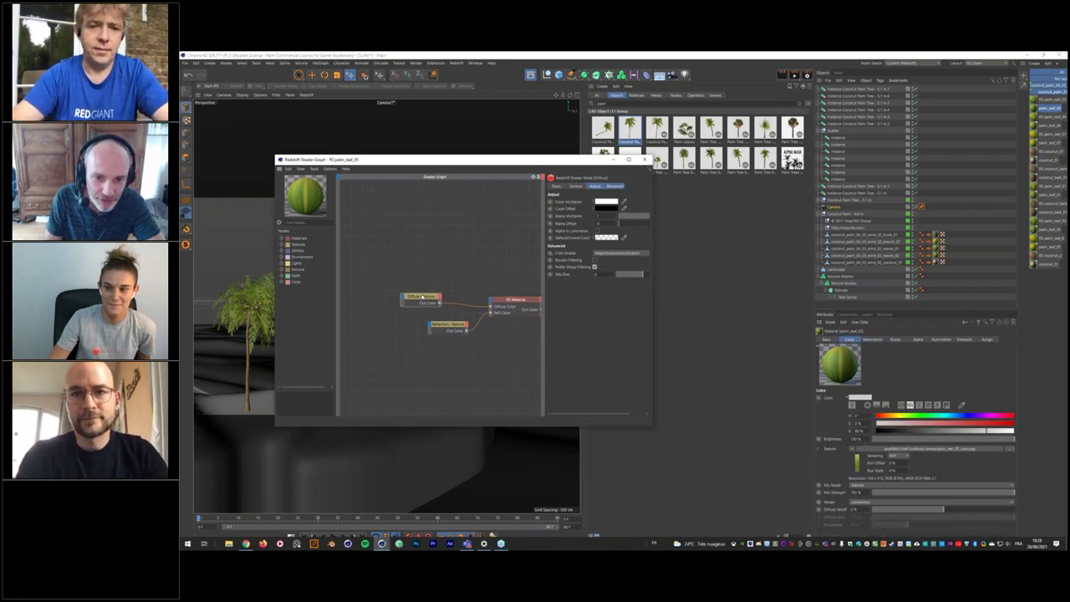
pyautogui.click(577, 186)
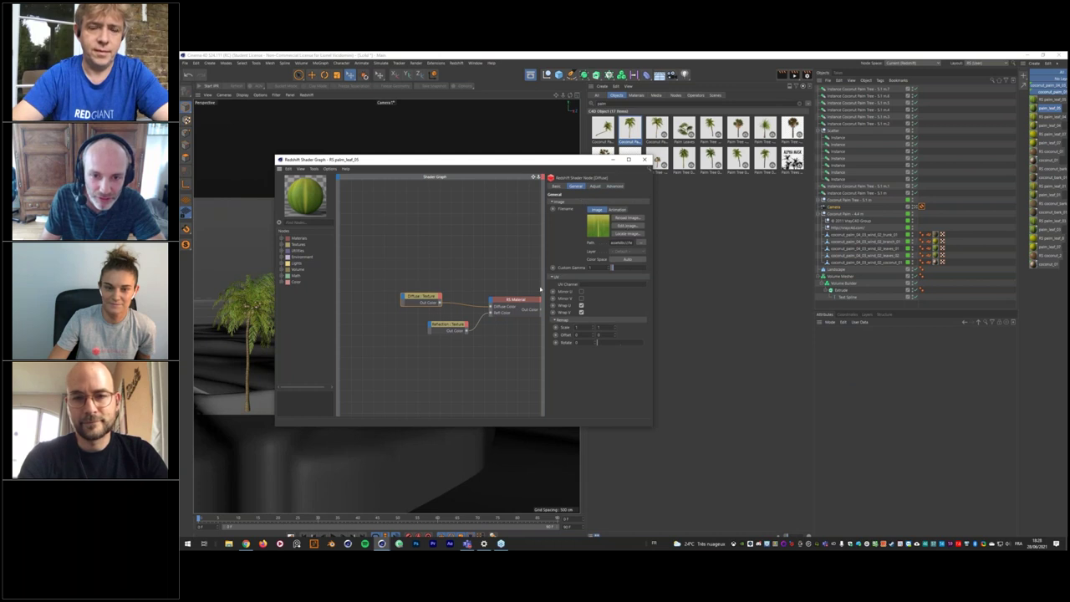
pyautogui.moveTo(449, 325); pyautogui.dragTo(413, 299)
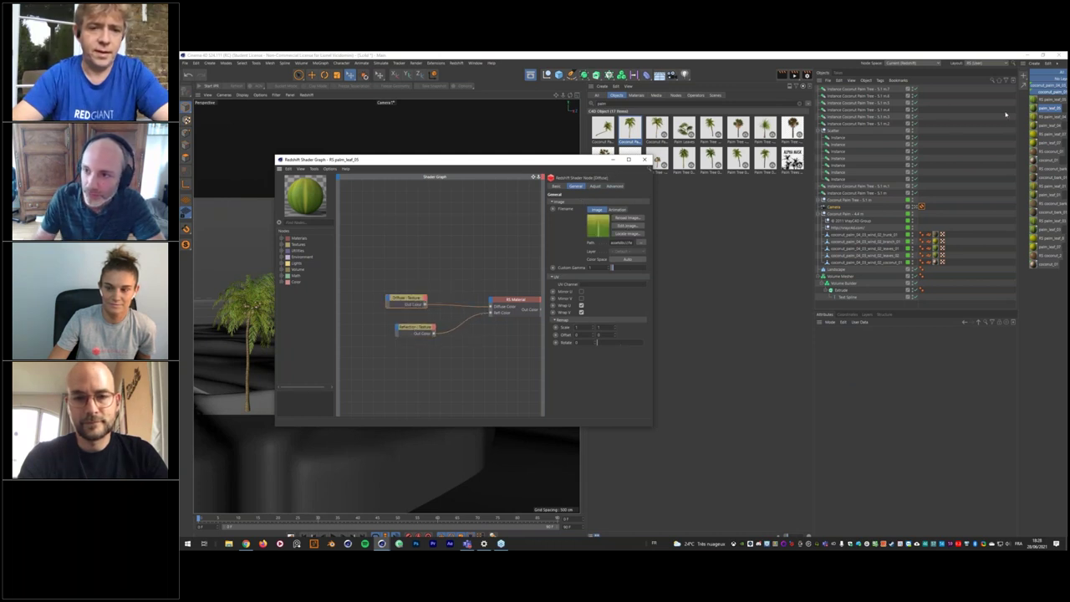
# Inspect the RS coconut_bark_01 shader graph, rearrange its Bump C4D Shader and Bump Texture nodes, and close the graph.
pyautogui.click(1046, 111)
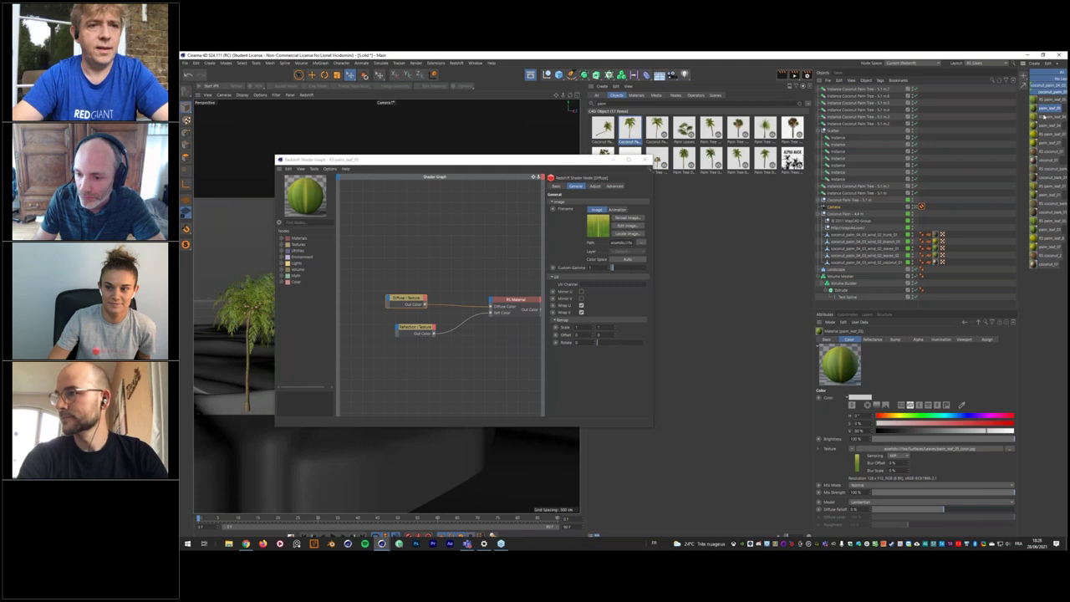
pyautogui.click(1051, 170)
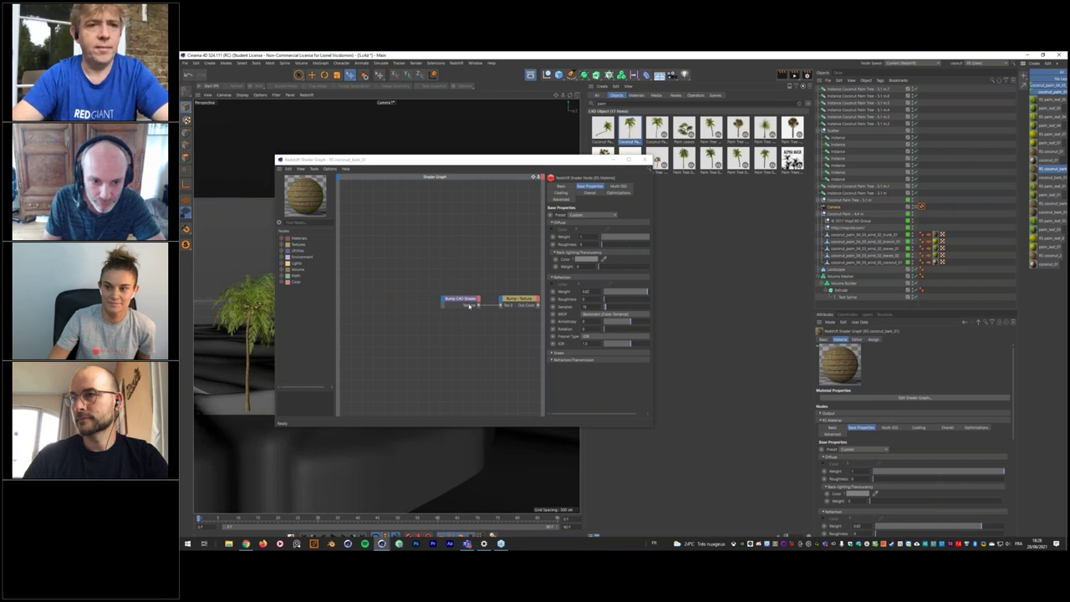
pyautogui.moveTo(464, 299); pyautogui.dragTo(440, 318)
pyautogui.moveTo(519, 298); pyautogui.dragTo(495, 297)
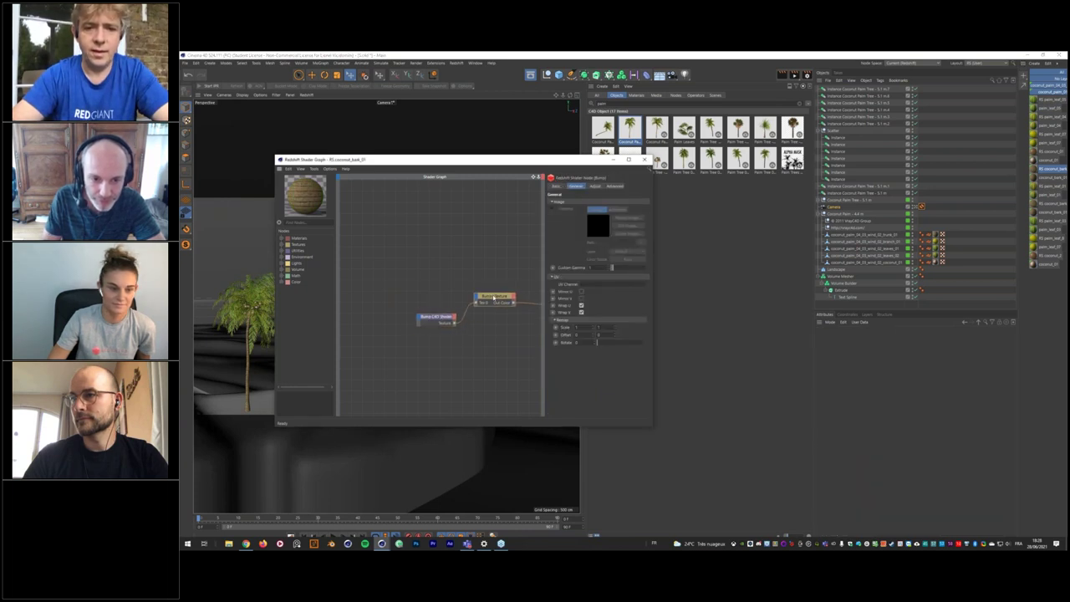
pyautogui.moveTo(523, 269); pyautogui.dragTo(440, 221, button='middle')
pyautogui.scroll(-3, 449, 268)
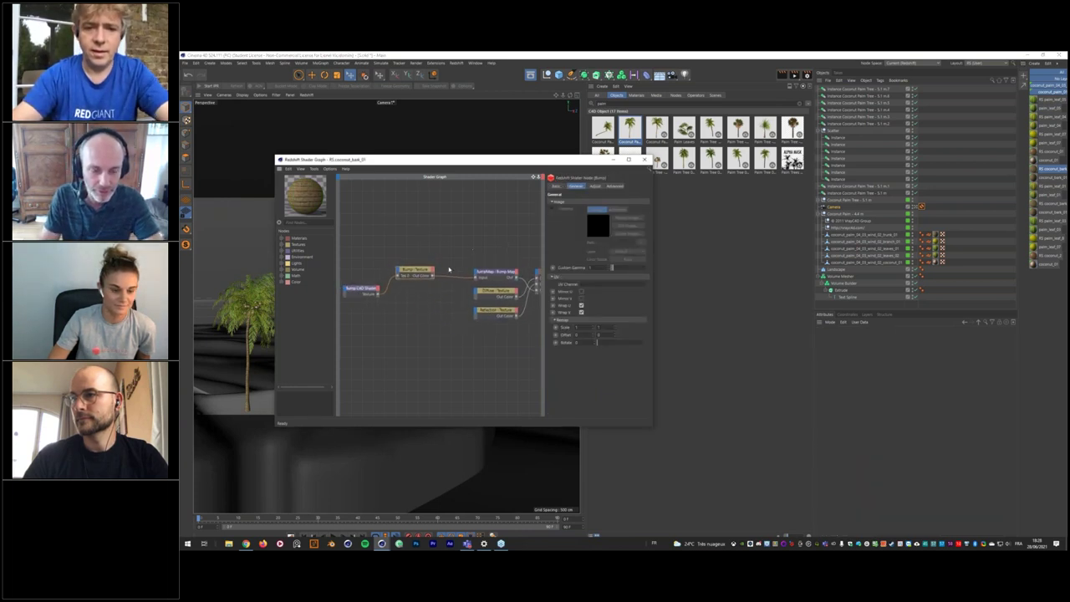
pyautogui.moveTo(373, 254); pyautogui.dragTo(413, 321)
pyautogui.moveTo(419, 275); pyautogui.dragTo(440, 275)
pyautogui.click(471, 240)
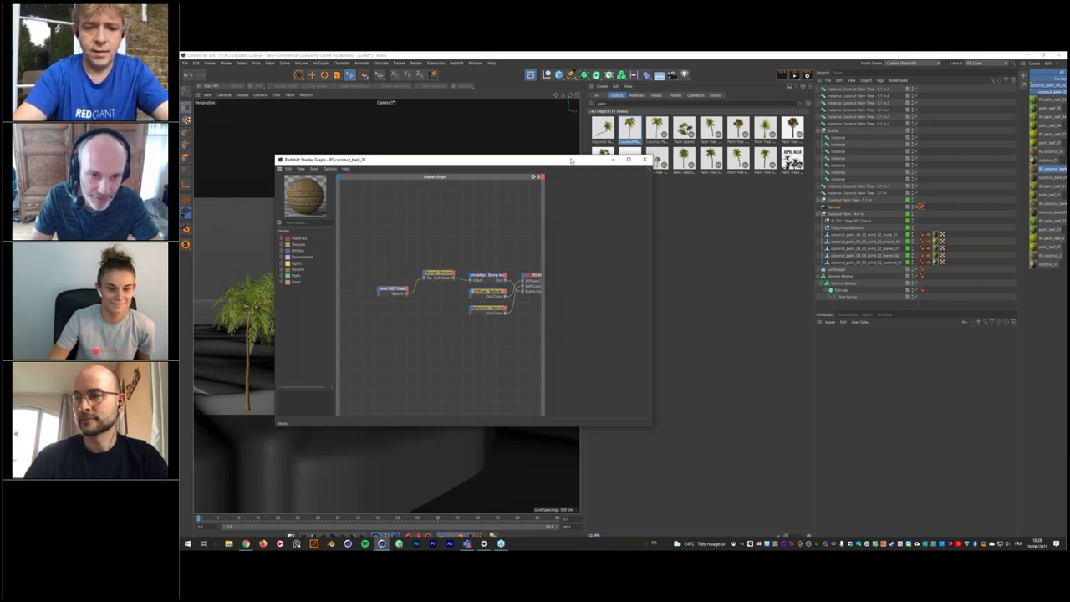
pyautogui.click(646, 160)
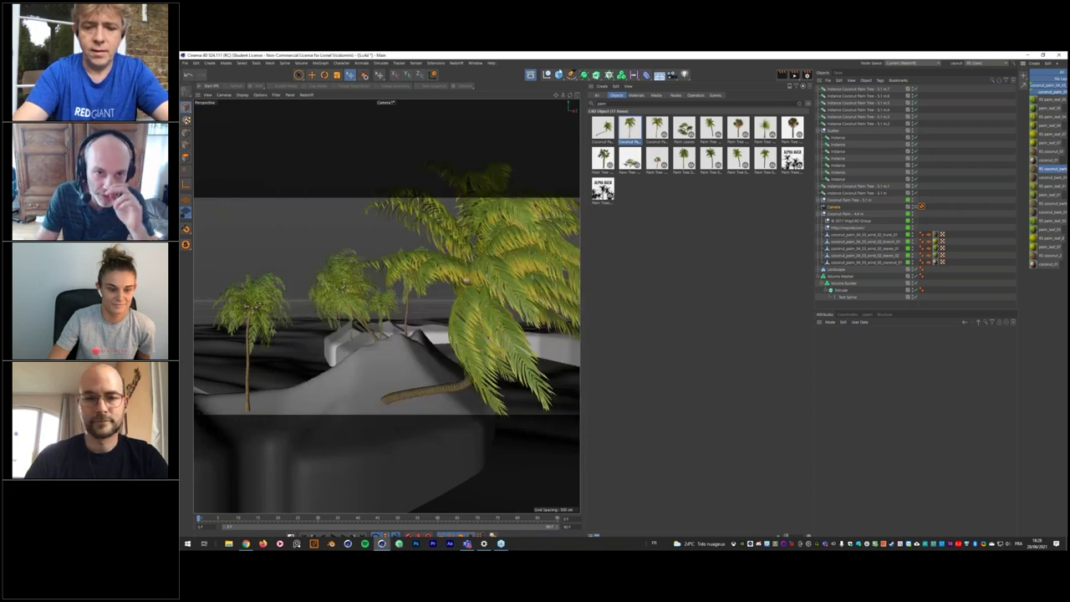
# Add a Redshift Sun & Sky Rig to the scene.
pyautogui.click(456, 63)
pyautogui.moveTo(472, 108)
pyautogui.moveTo(481, 74)
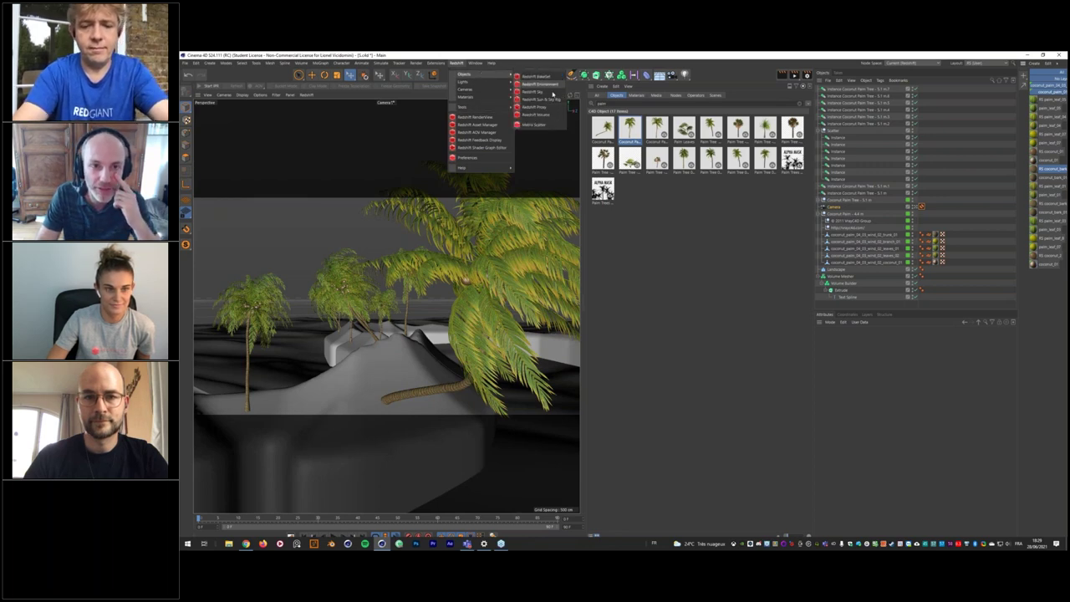
pyautogui.click(544, 101)
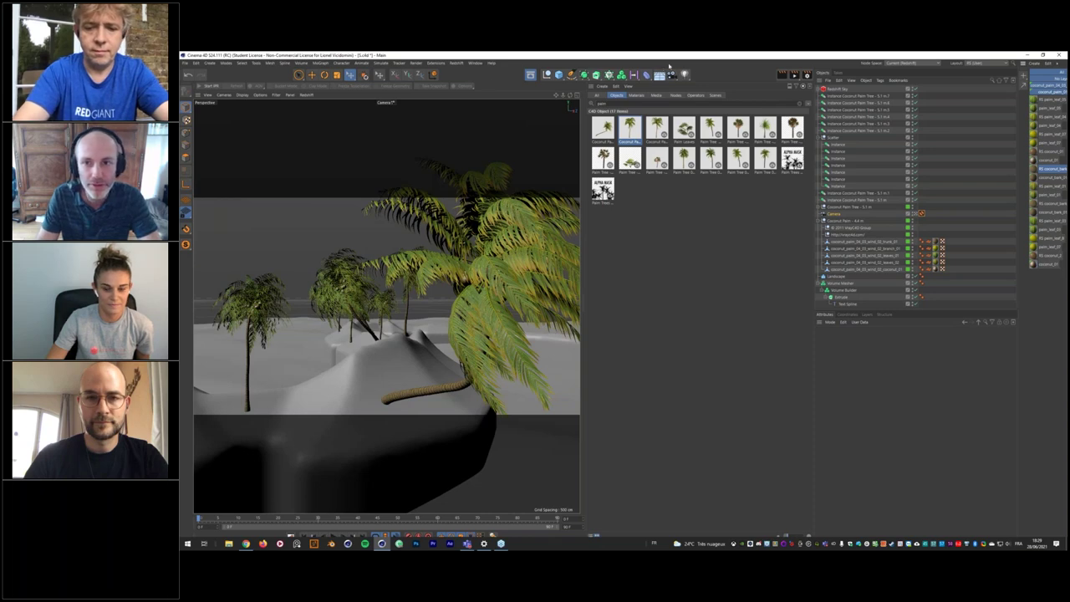
# Set the Redshift secondary global illumination engine to Brute Force in the render settings.
pyautogui.click(807, 75)
pyautogui.moveTo(832, 69); pyautogui.dragTo(463, 119)
pyautogui.click(446, 138)
pyautogui.click(428, 168)
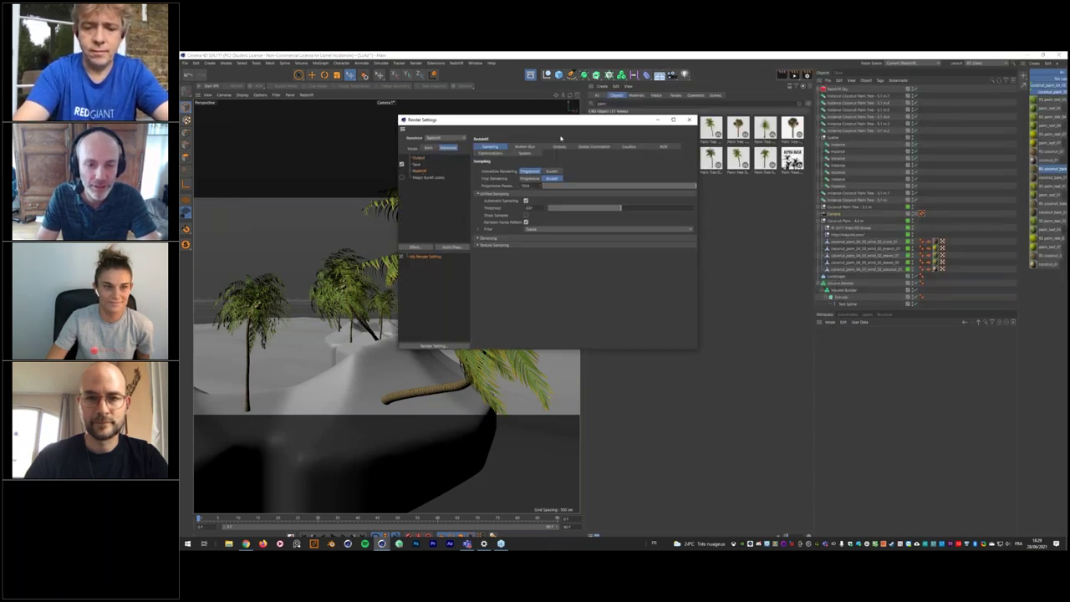
pyautogui.click(582, 147)
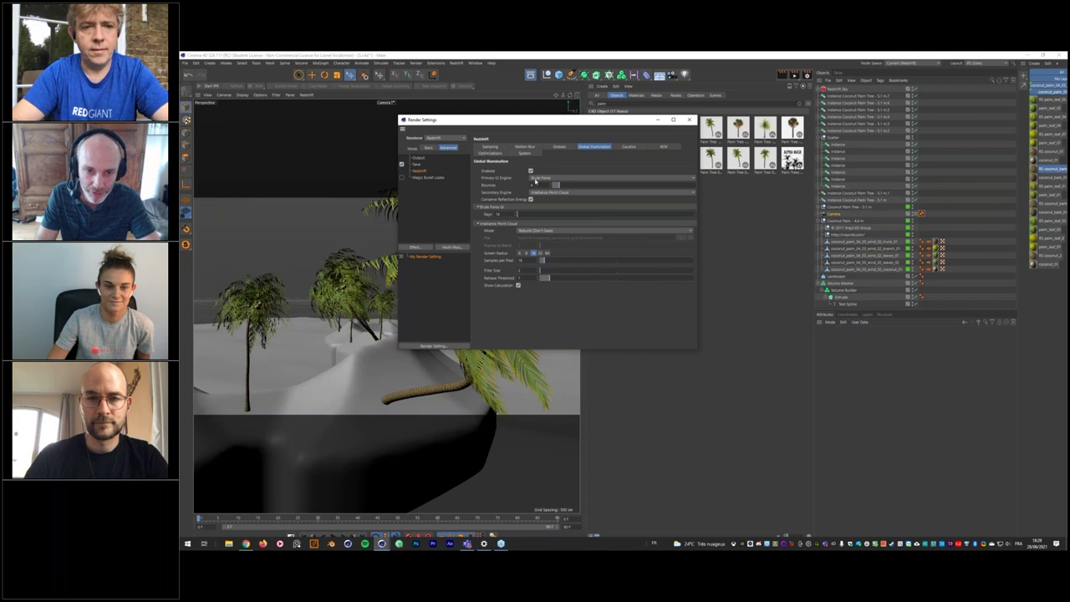
pyautogui.click(553, 193)
pyautogui.click(547, 209)
pyautogui.moveTo(566, 127); pyautogui.dragTo(780, 301)
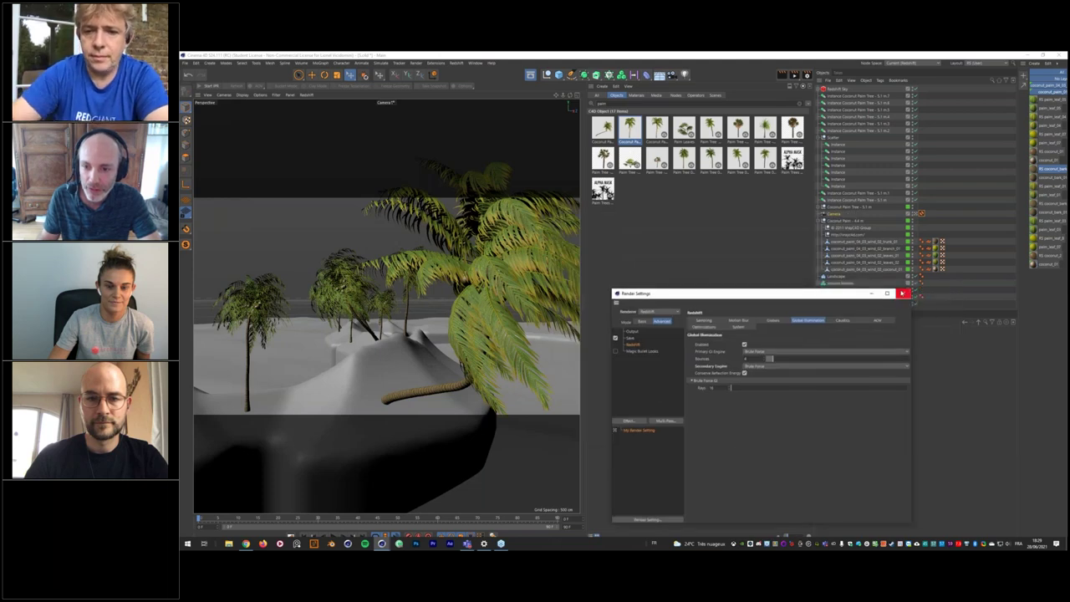
pyautogui.click(903, 294)
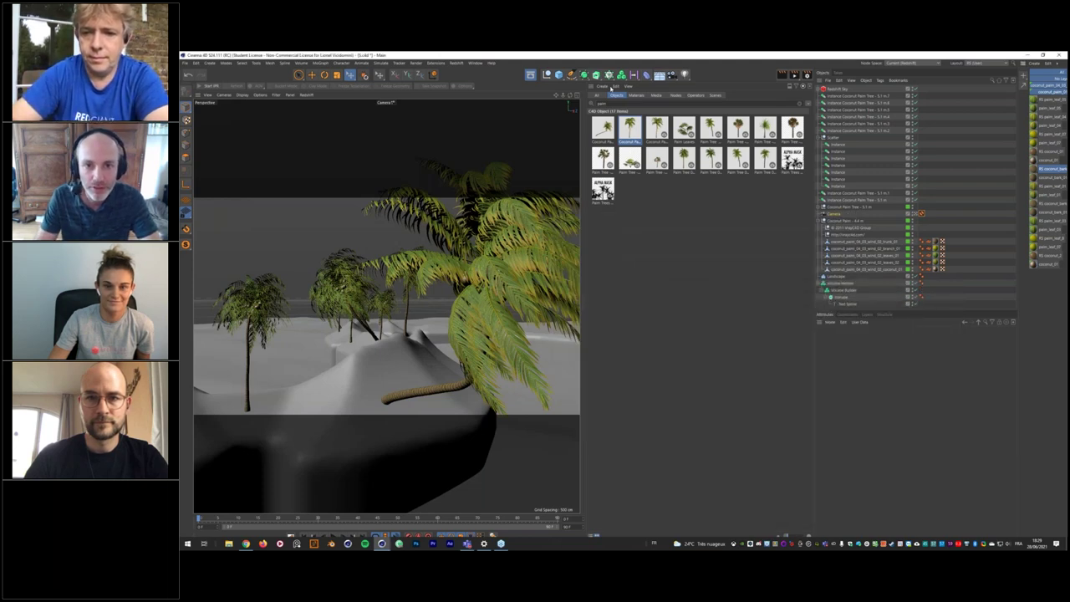
# Show a widened Redshift RenderView beside the perspective viewport and start a live render of the scene.
pyautogui.moveTo(585, 88); pyautogui.dragTo(393, 134)
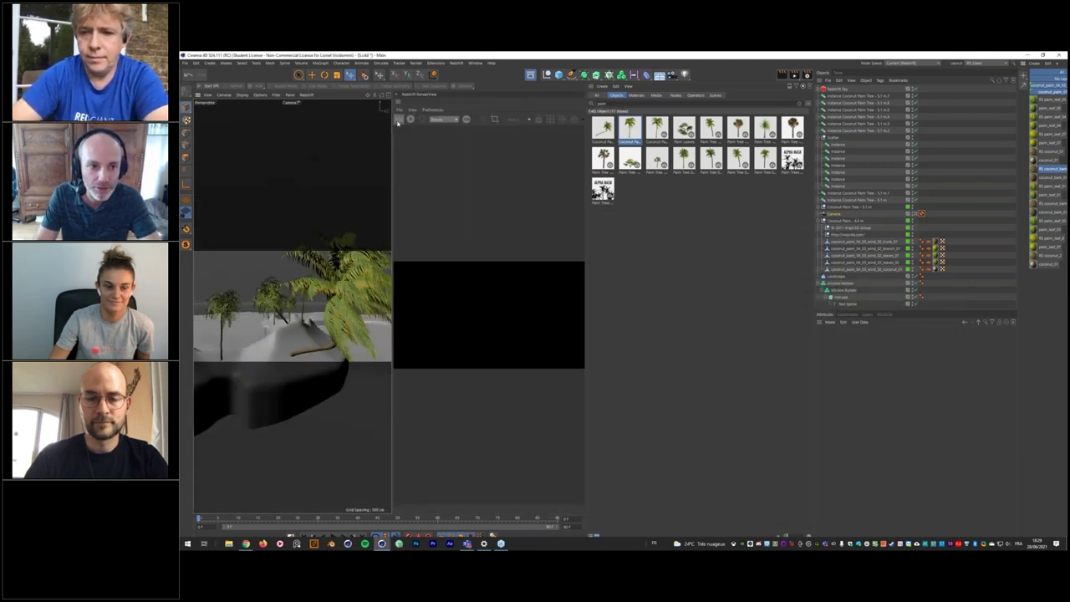
pyautogui.click(409, 119)
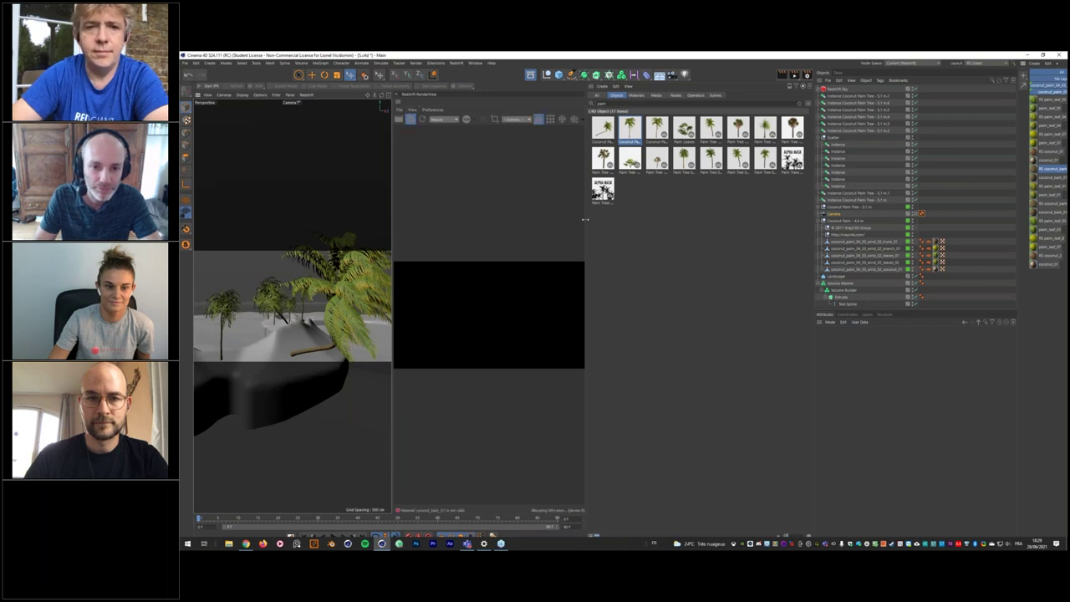
pyautogui.moveTo(663, 224); pyautogui.dragTo(719, 230)
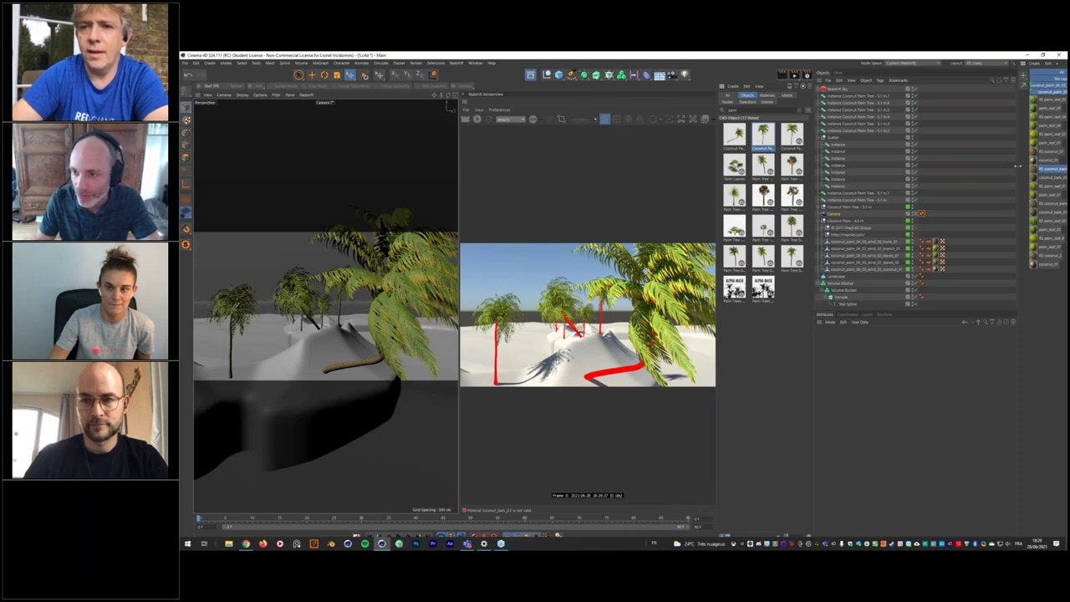
# Widen the material list and replace the original materials from palm_leaf_05 down to coconut_01 with their RS versions.
pyautogui.moveTo(1018, 166); pyautogui.dragTo(954, 159)
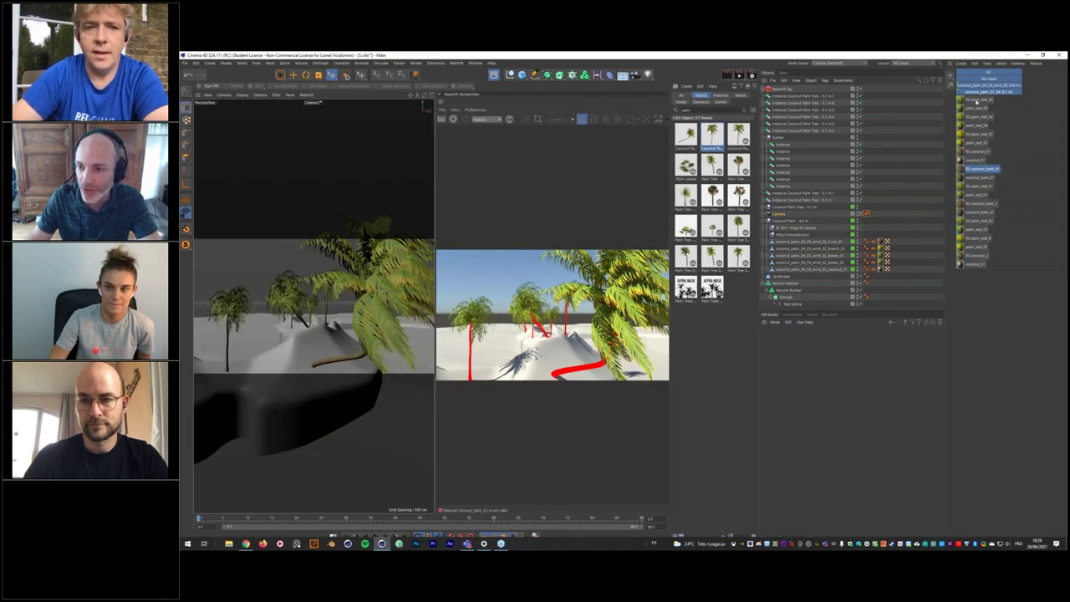
pyautogui.click(978, 100)
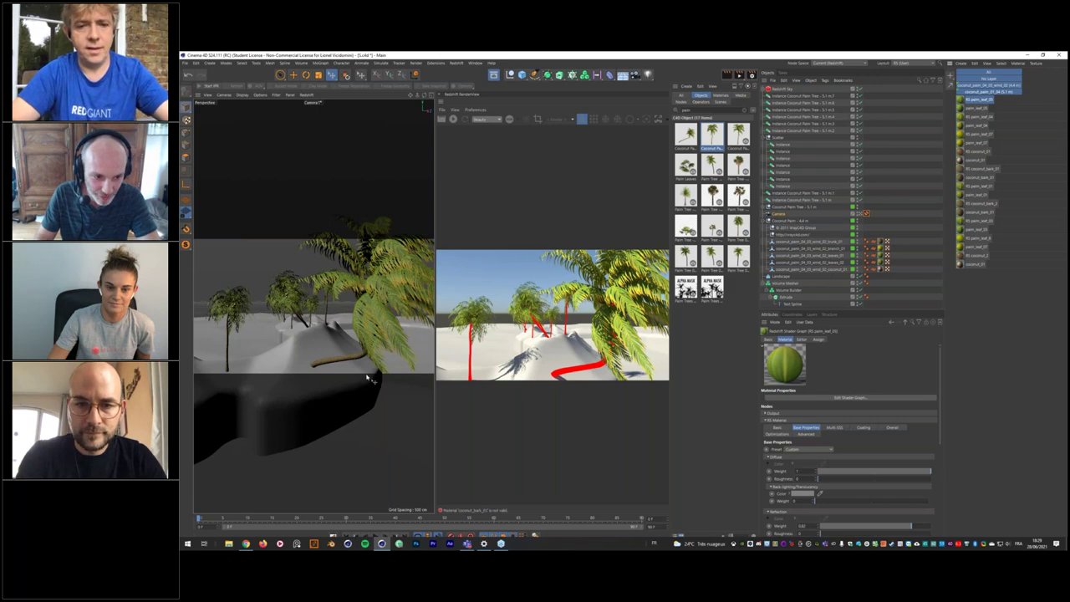
pyautogui.moveTo(973, 100); pyautogui.dragTo(963, 110)
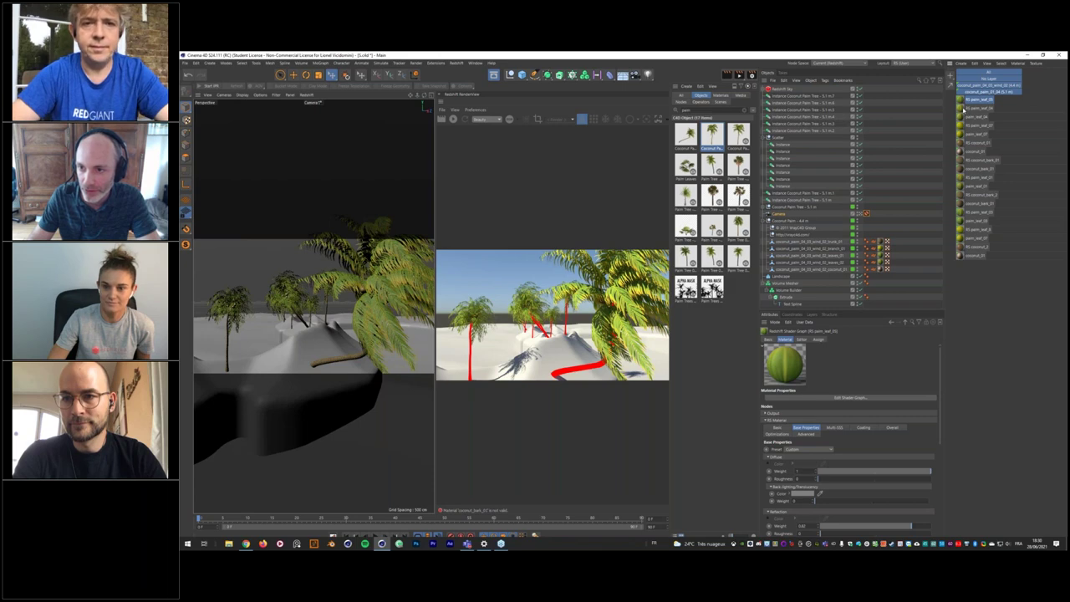
pyautogui.keyDown('alt'); pyautogui.moveTo(962, 118); pyautogui.dragTo(966, 146); pyautogui.keyUp('alt')
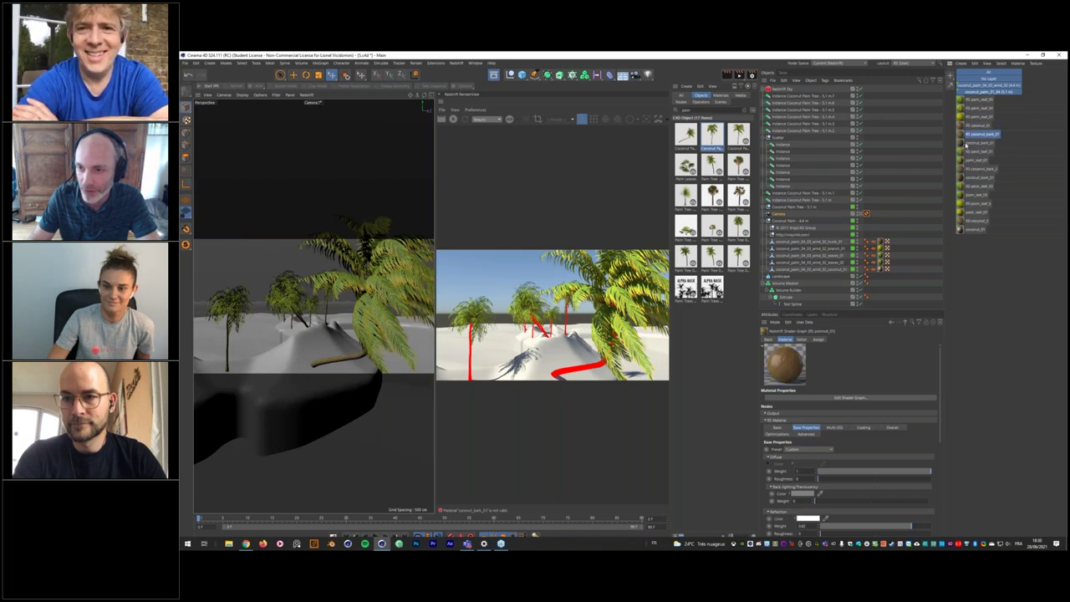
# Replace the remaining original materials, from coconut_bark_01 onward, with their RS versions and render the scene again to check.
pyautogui.click(963, 143)
pyautogui.click(970, 134)
pyautogui.click(974, 143)
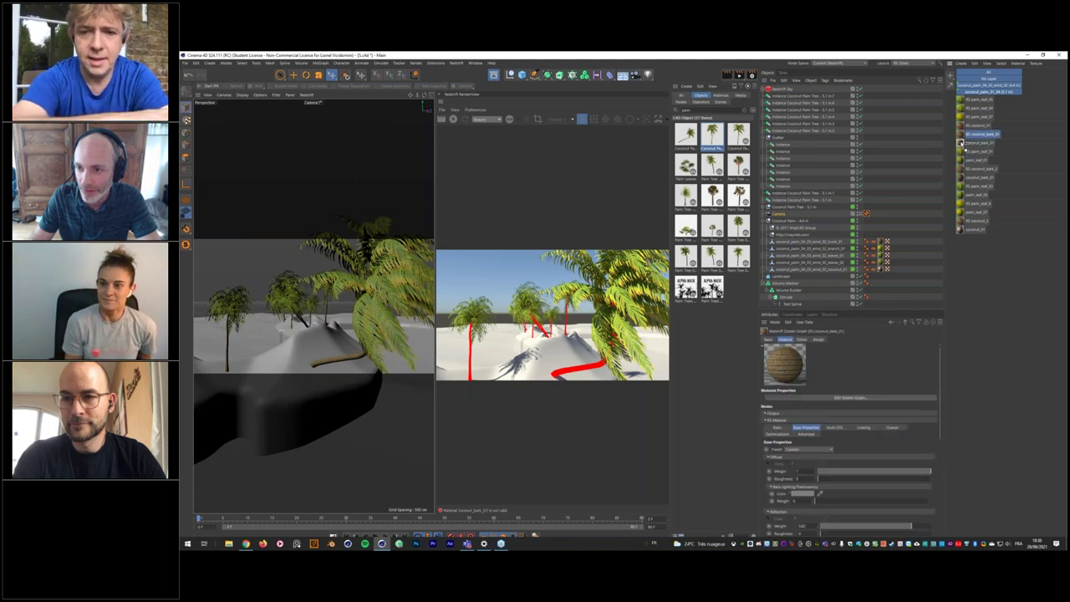
pyautogui.keyDown('alt'); pyautogui.moveTo(961, 146); pyautogui.dragTo(962, 178); pyautogui.keyUp('alt')
pyautogui.keyDown('alt'); pyautogui.moveTo(963, 179); pyautogui.dragTo(964, 189); pyautogui.keyUp('alt')
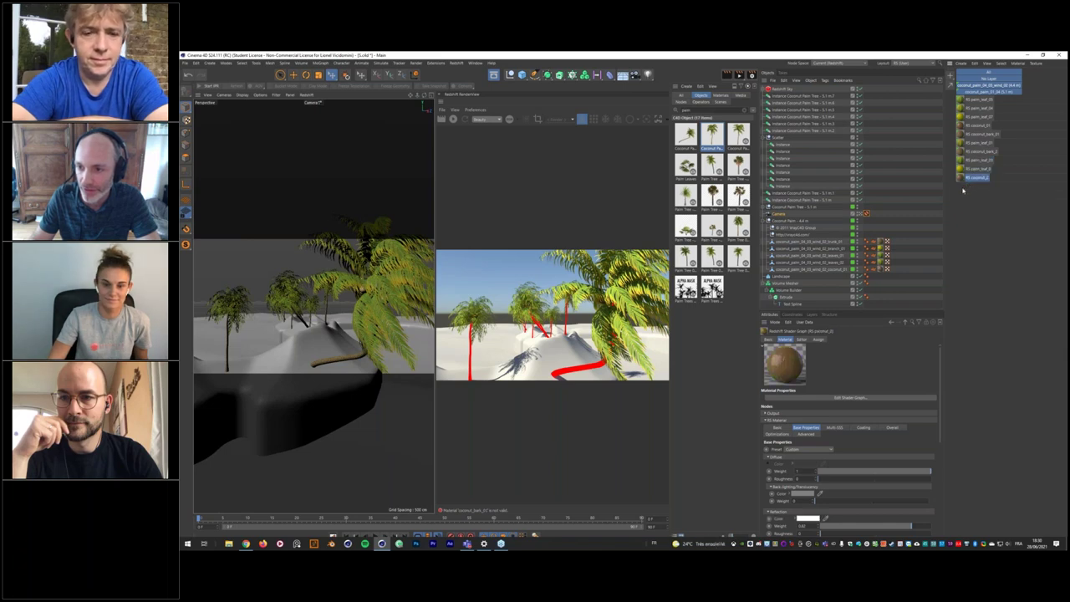
pyautogui.click(456, 118)
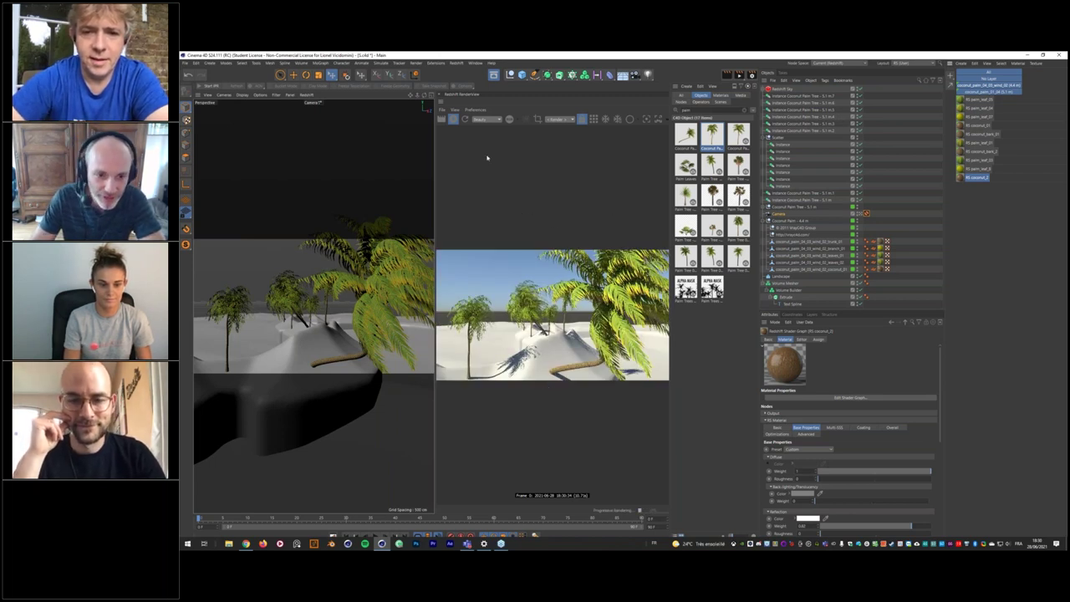
pyautogui.click(454, 119)
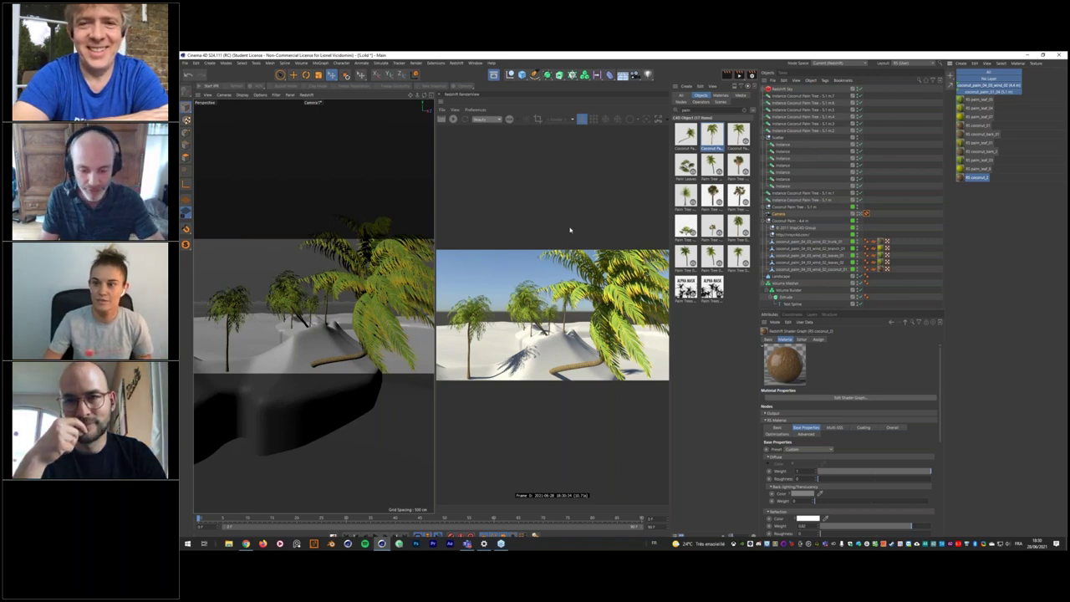
# Save the project under its current name.
pyautogui.click(185, 63)
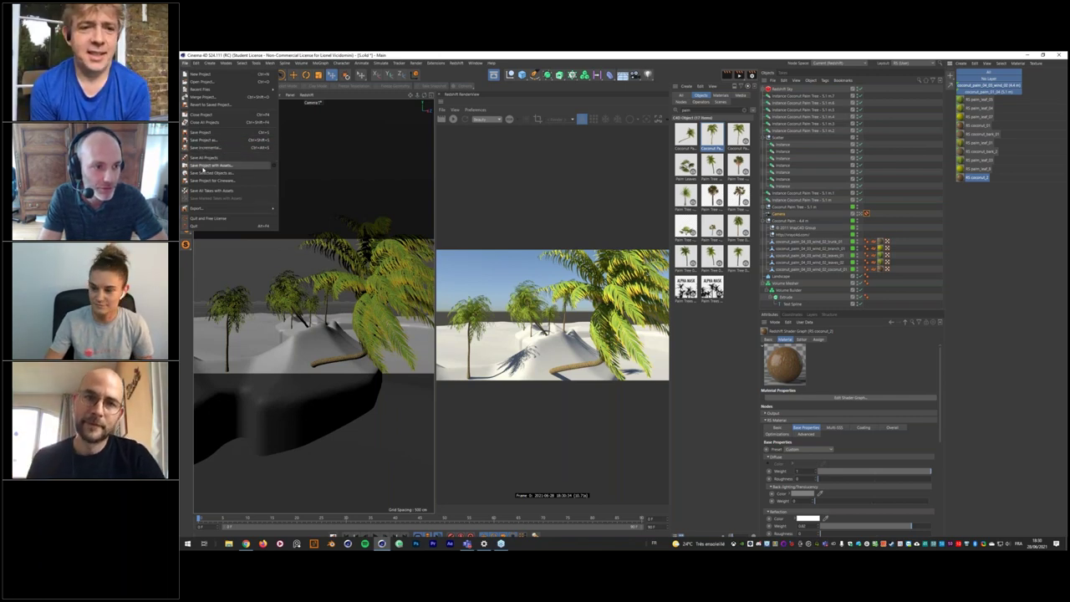
pyautogui.click(407, 68)
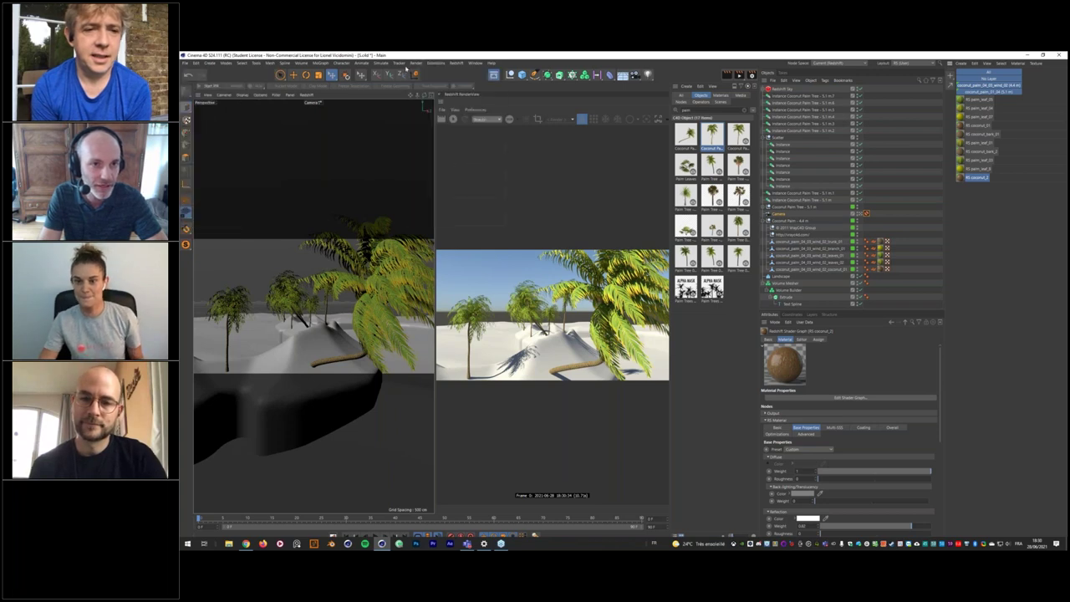
pyautogui.click(186, 63)
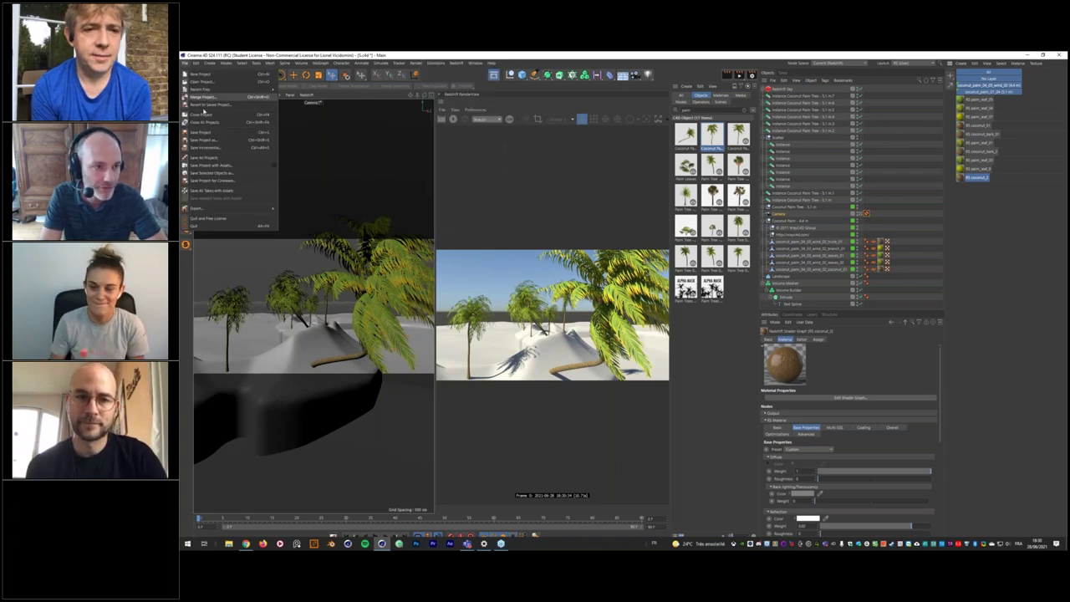
pyautogui.click(204, 133)
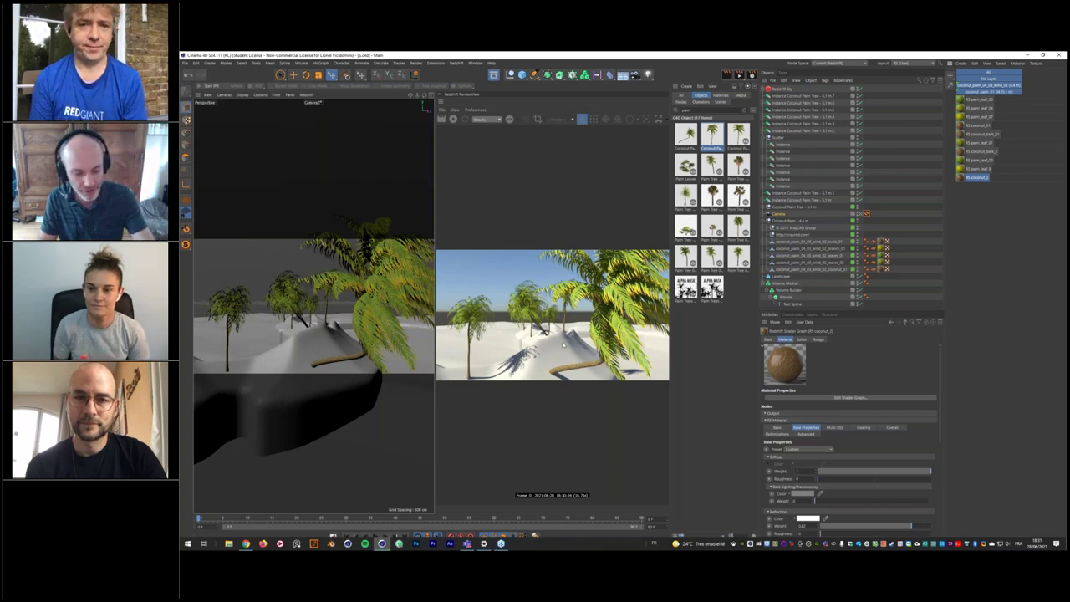
pyautogui.hotkey('alt', 'Tab')
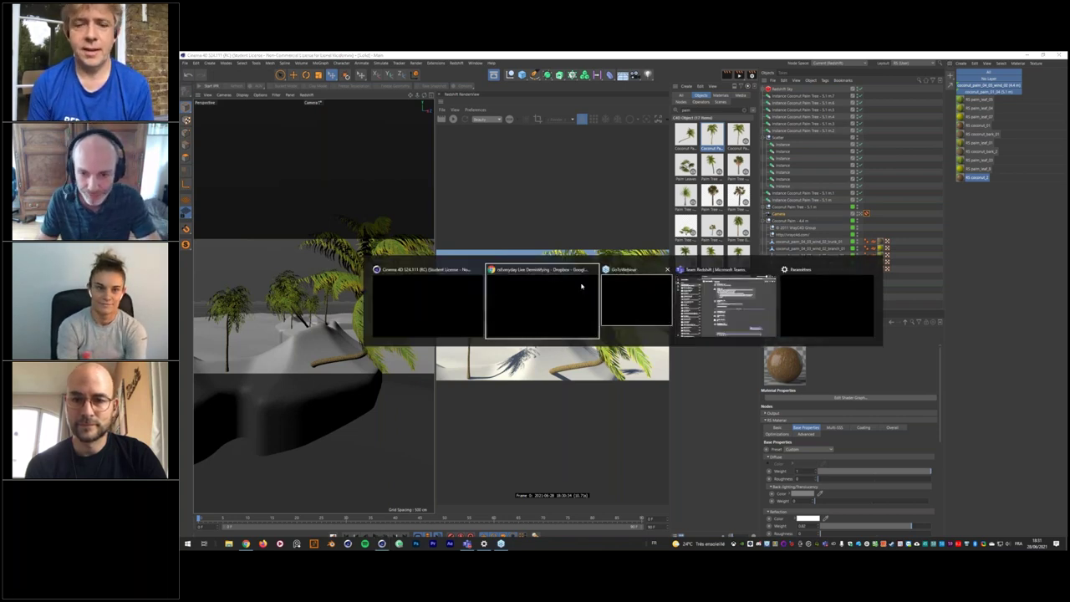
pyautogui.click(530, 290)
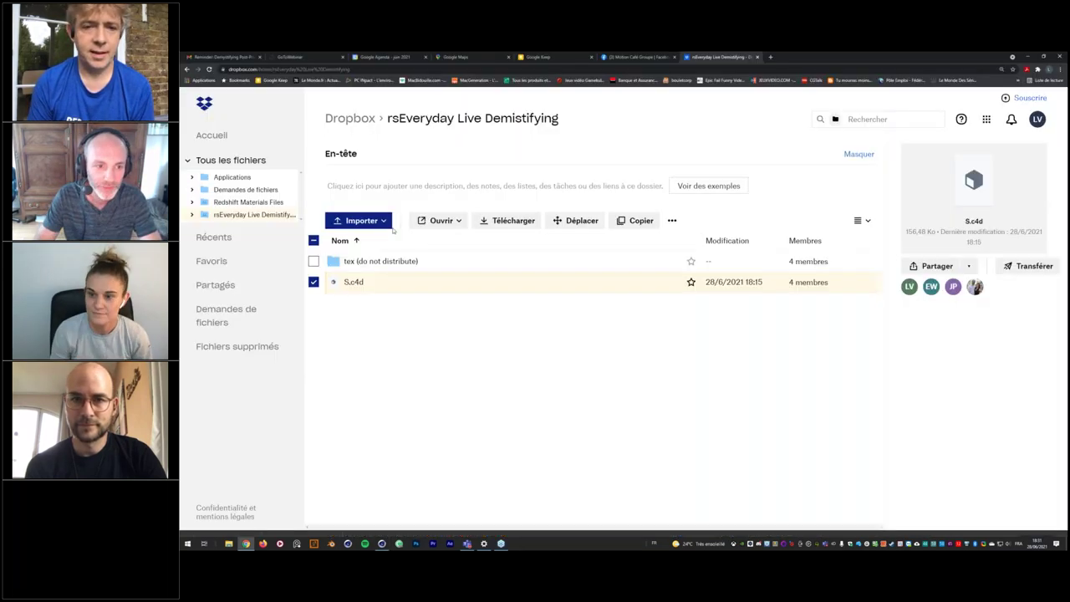
pyautogui.click(376, 222)
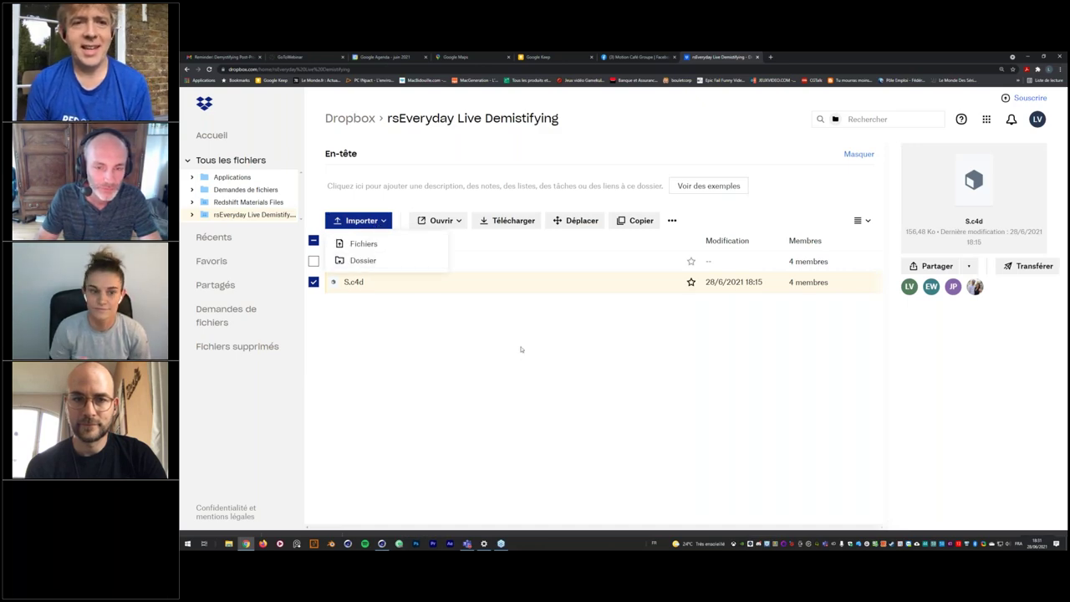
pyautogui.click(1028, 56)
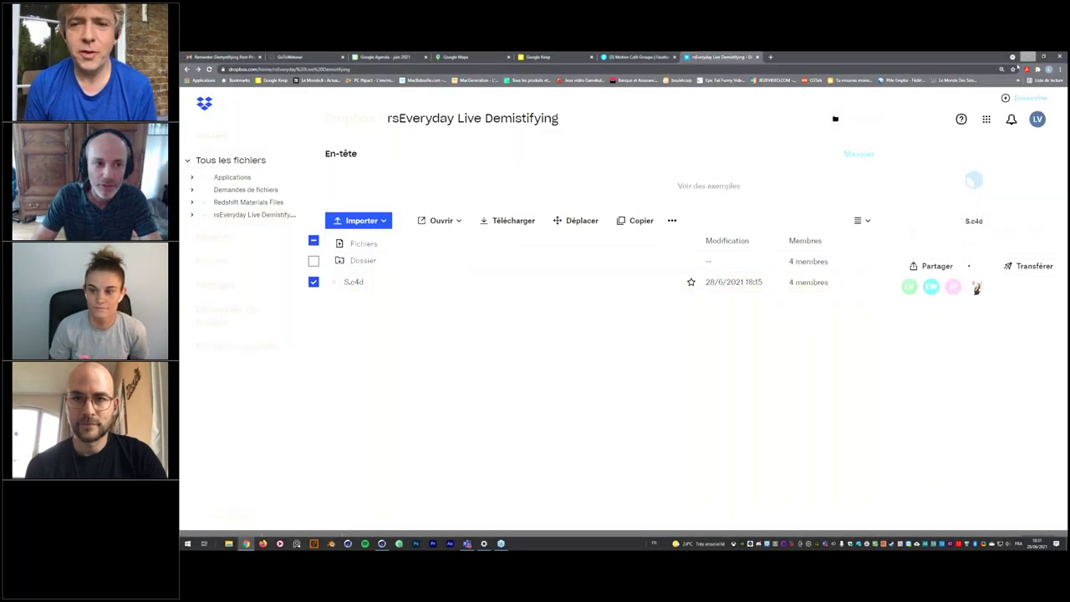
# Save an incremental version of the project.
pyautogui.click(186, 62)
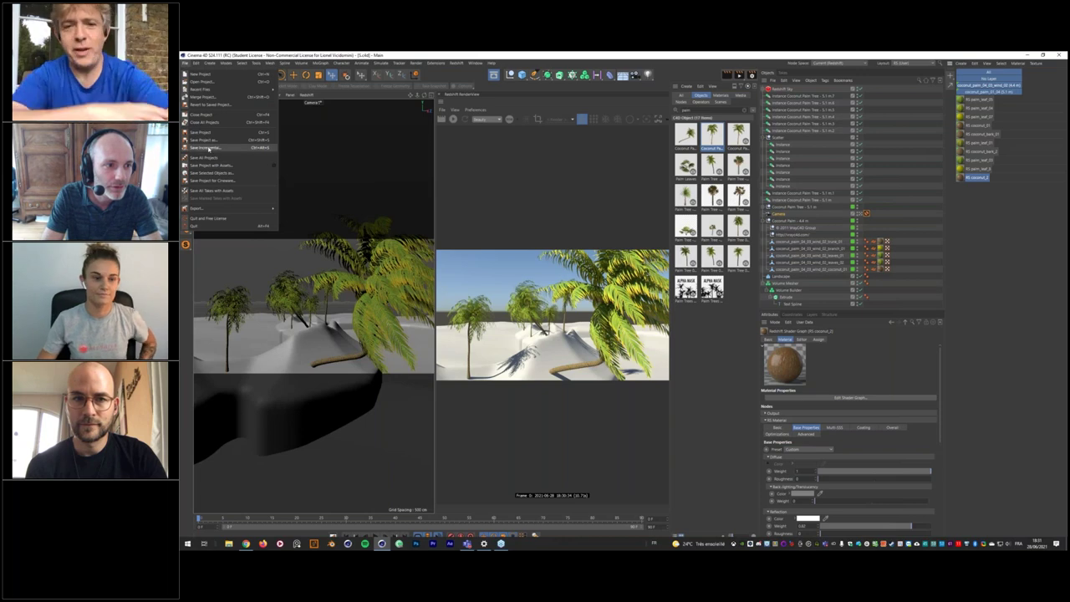
pyautogui.click(205, 147)
# Switch to Dropbox and upload S_0001.c4d from the webinar folder into the rsEveryday Live Demistifying folder.
pyautogui.hotkey('alt', 'Tab')
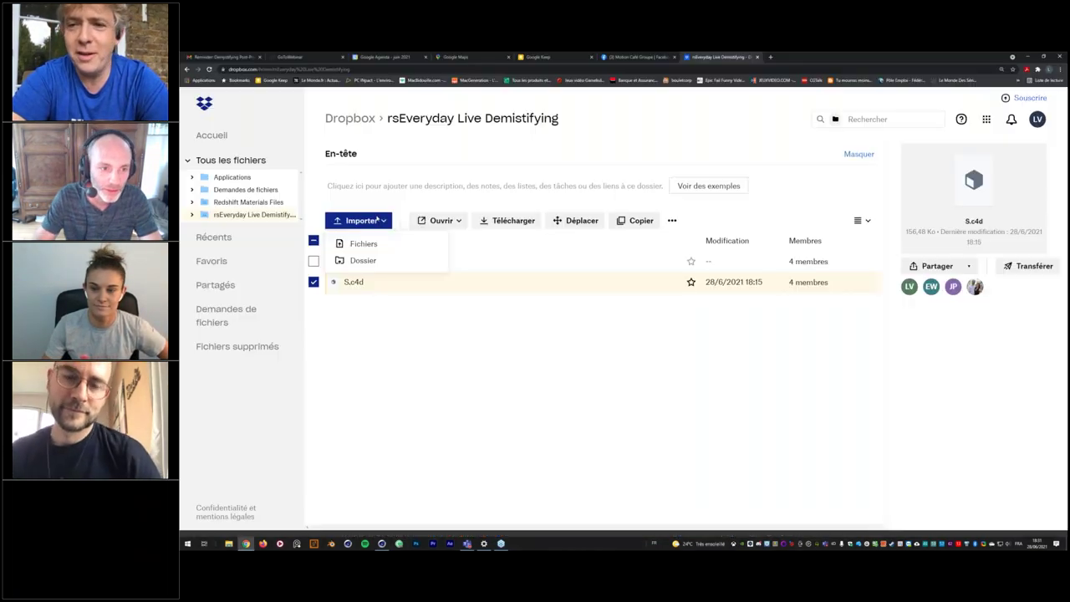
pyautogui.click(368, 221)
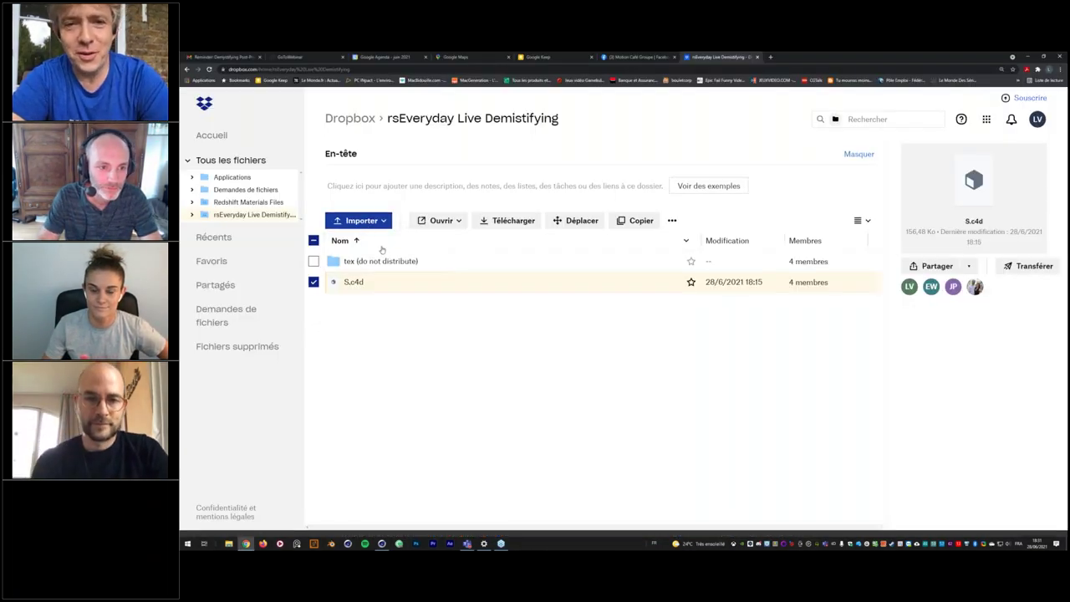
pyautogui.click(363, 221)
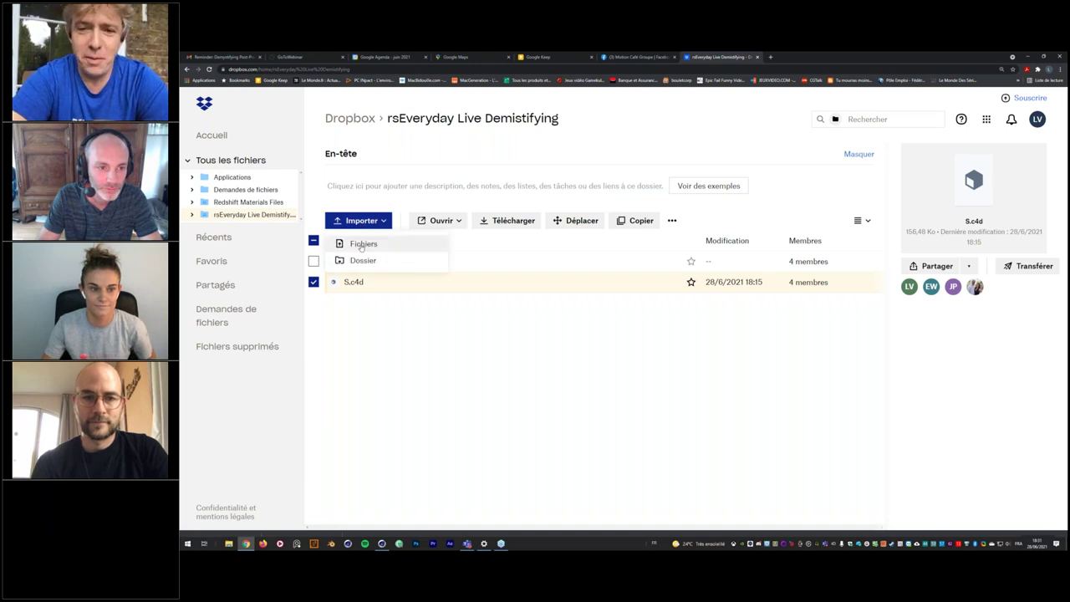
pyautogui.click(360, 243)
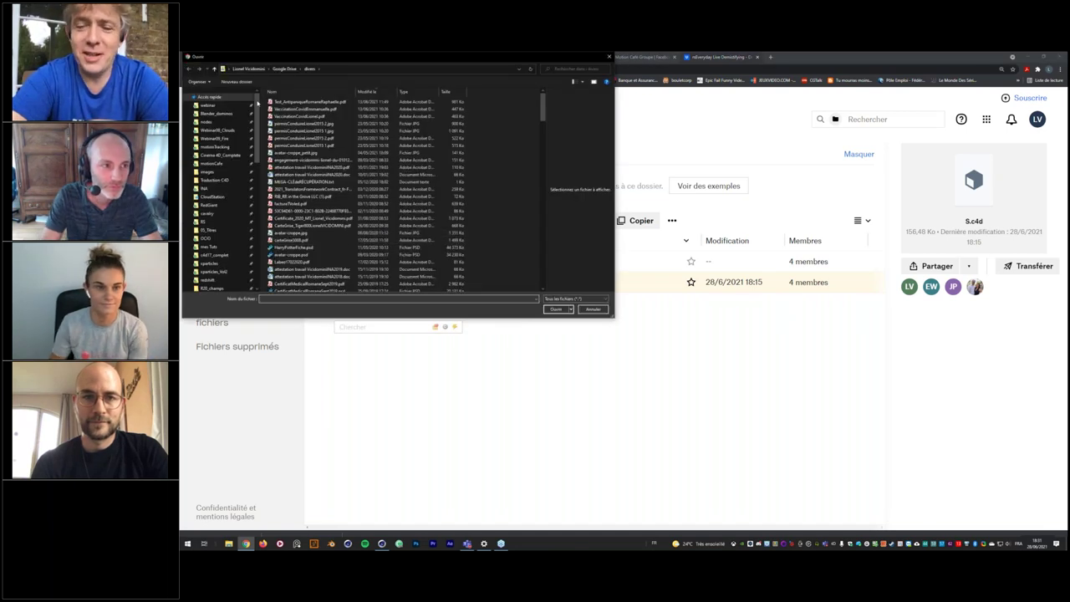
pyautogui.moveTo(258, 129); pyautogui.dragTo(263, 167)
pyautogui.scroll(10, 250, 167)
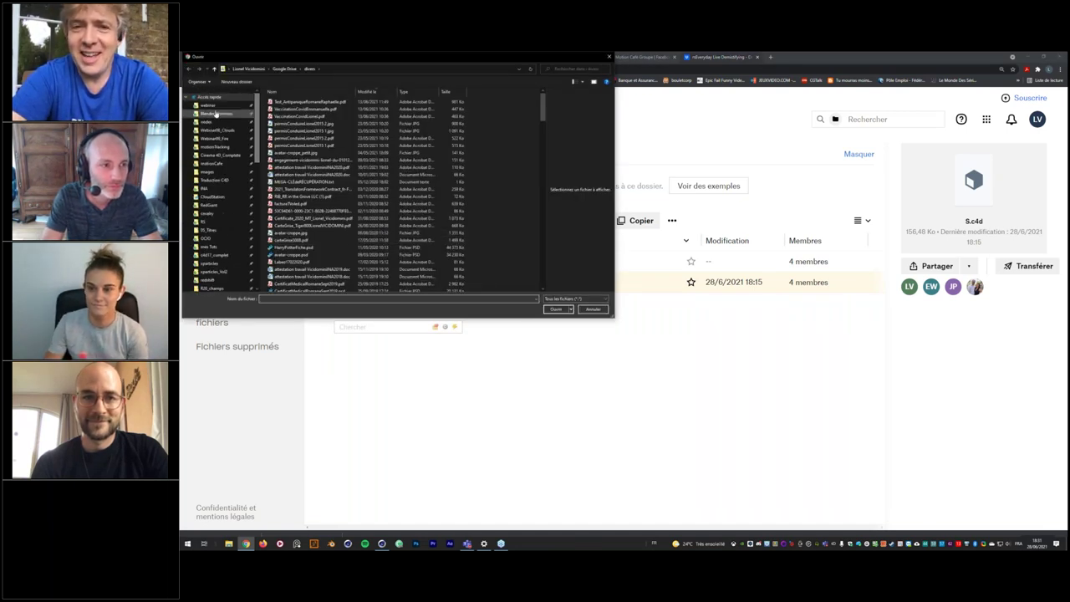
pyautogui.click(209, 106)
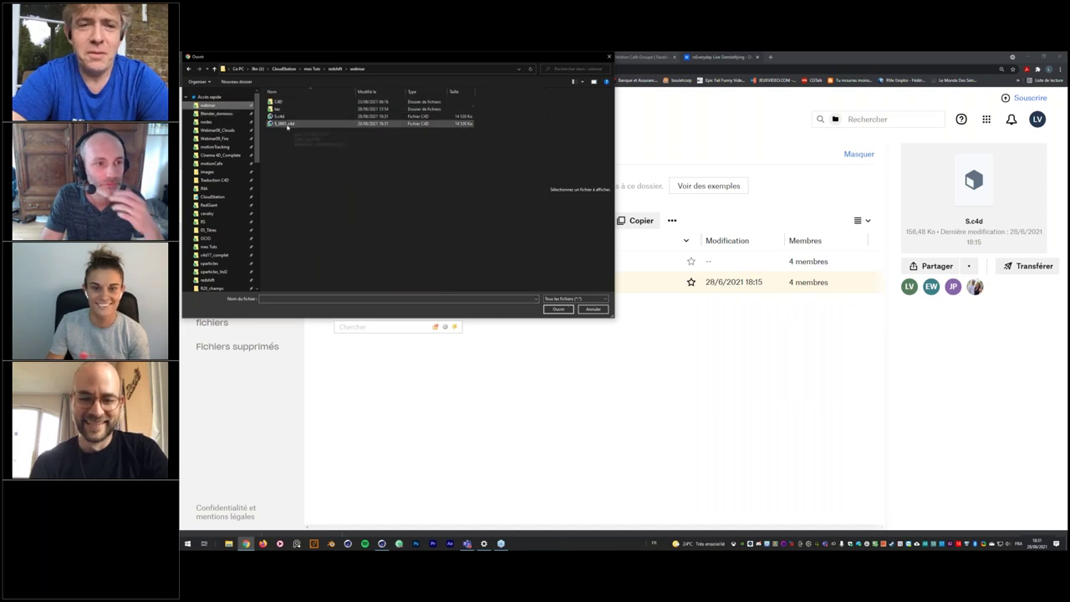
pyautogui.doubleClick(284, 124)
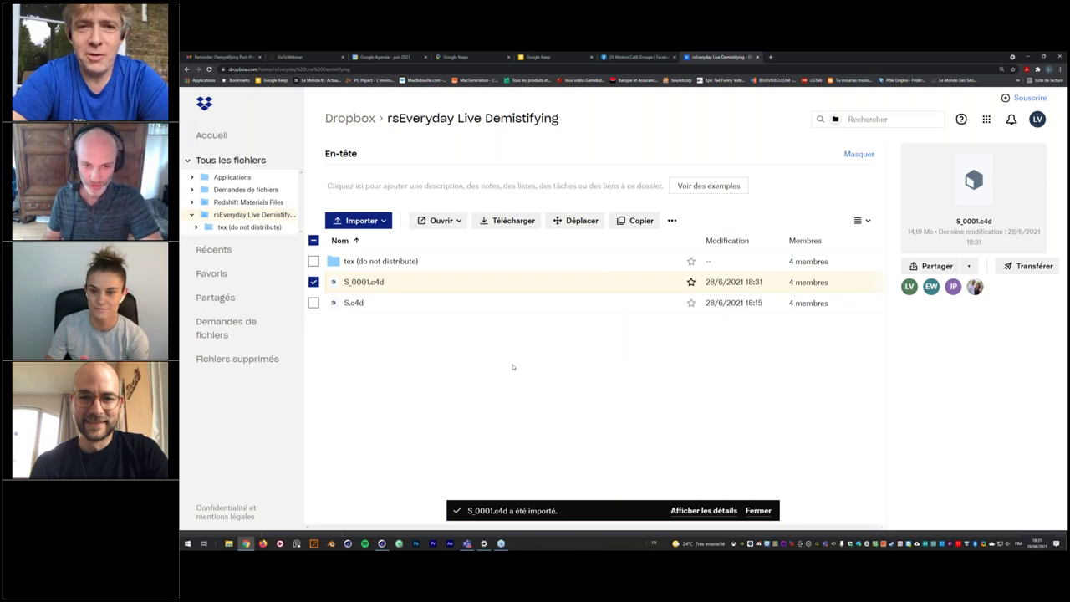
pyautogui.click(514, 367)
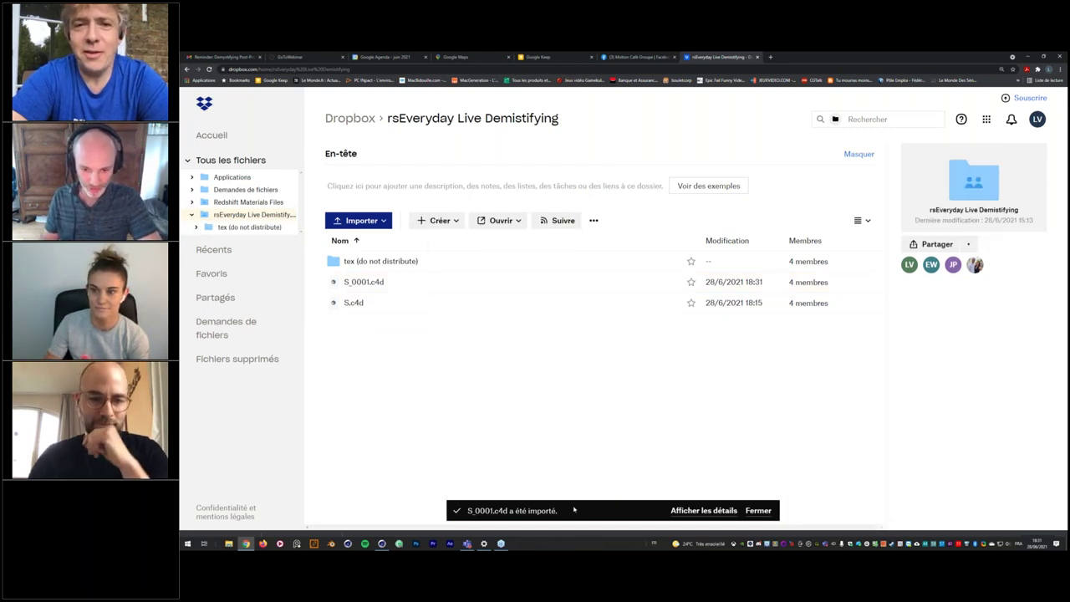
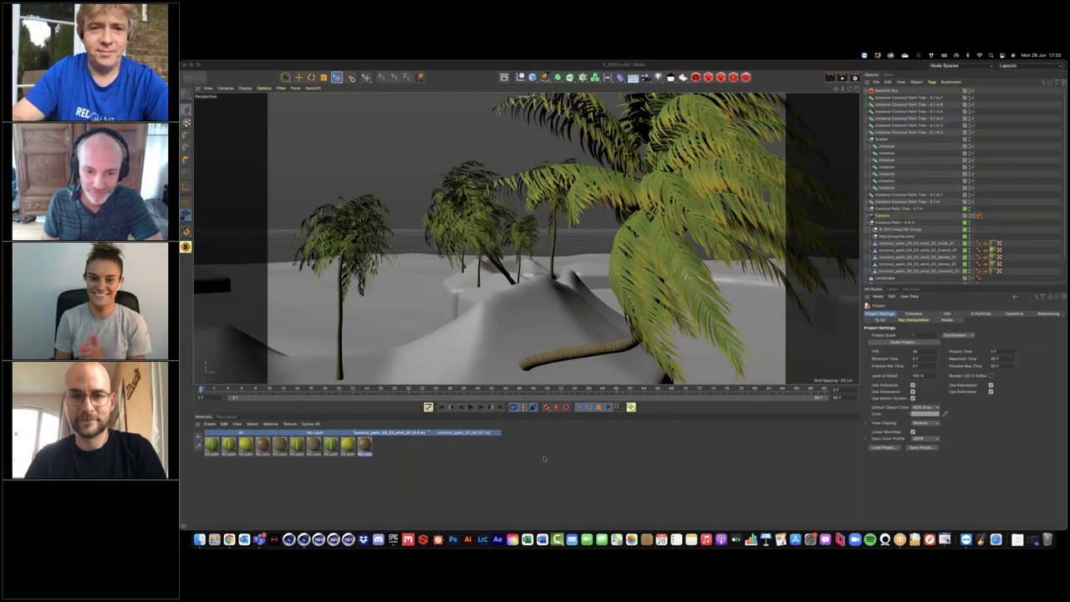
# In Cinema 4D, create a new standard Redshift material in the opened S_0001 project.
pyautogui.click(543, 458)
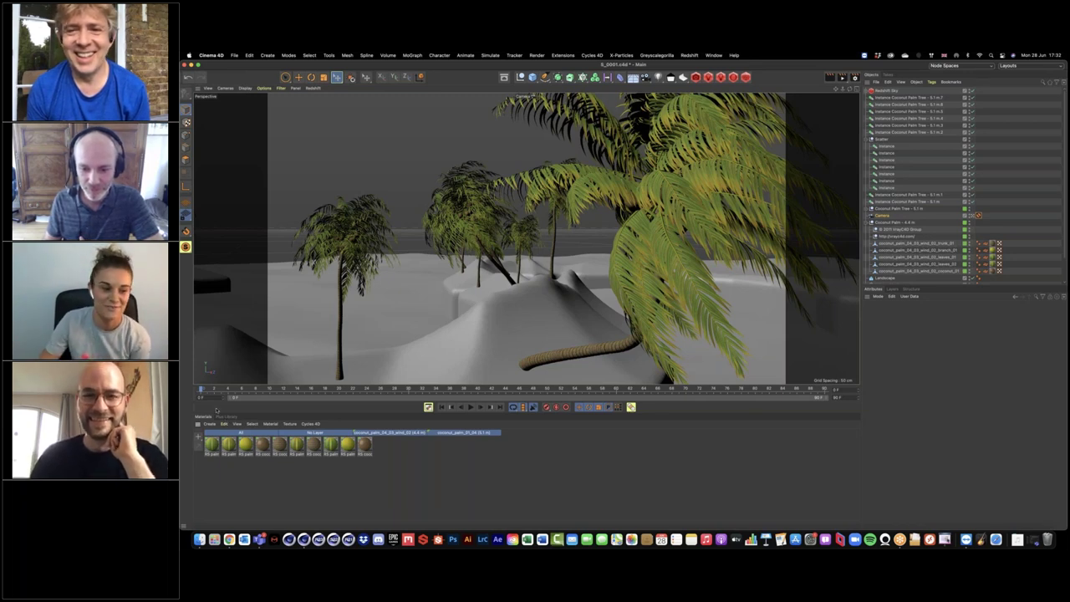
pyautogui.click(209, 423)
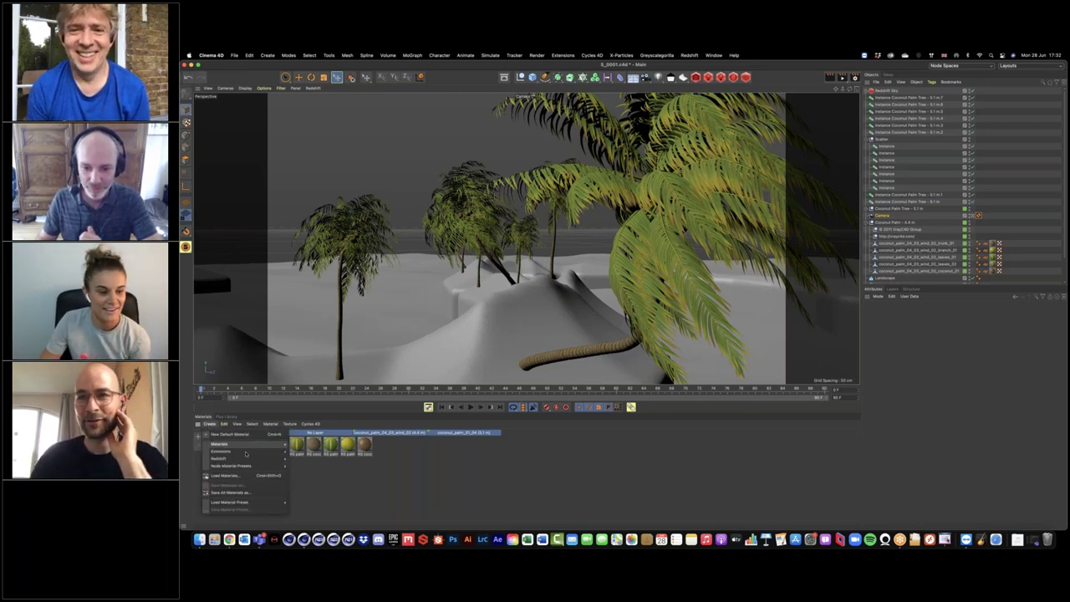
pyautogui.moveTo(219, 459)
pyautogui.moveTo(301, 459)
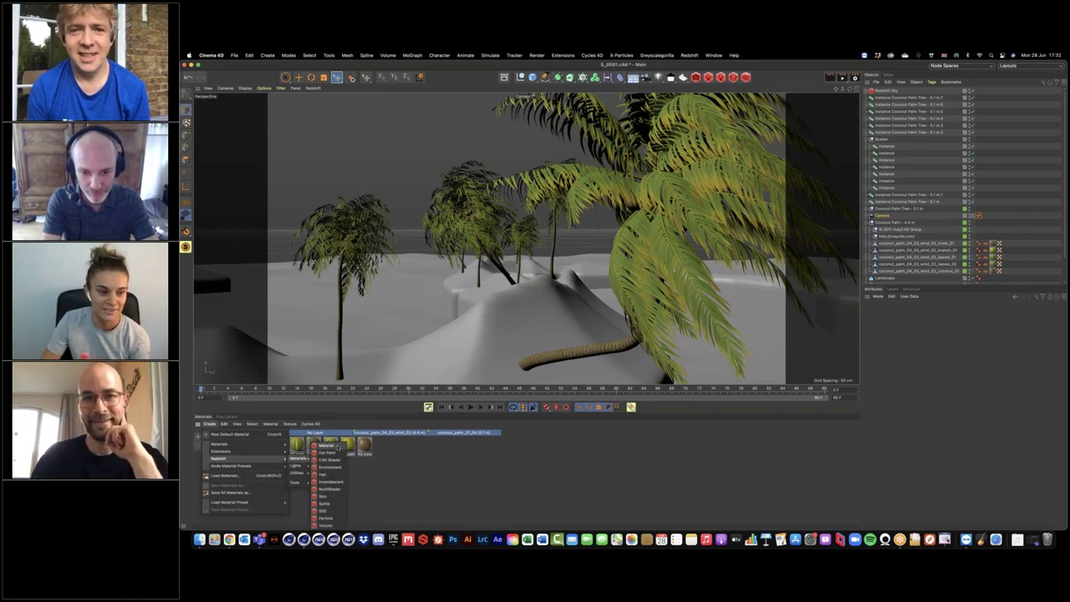
pyautogui.click(336, 446)
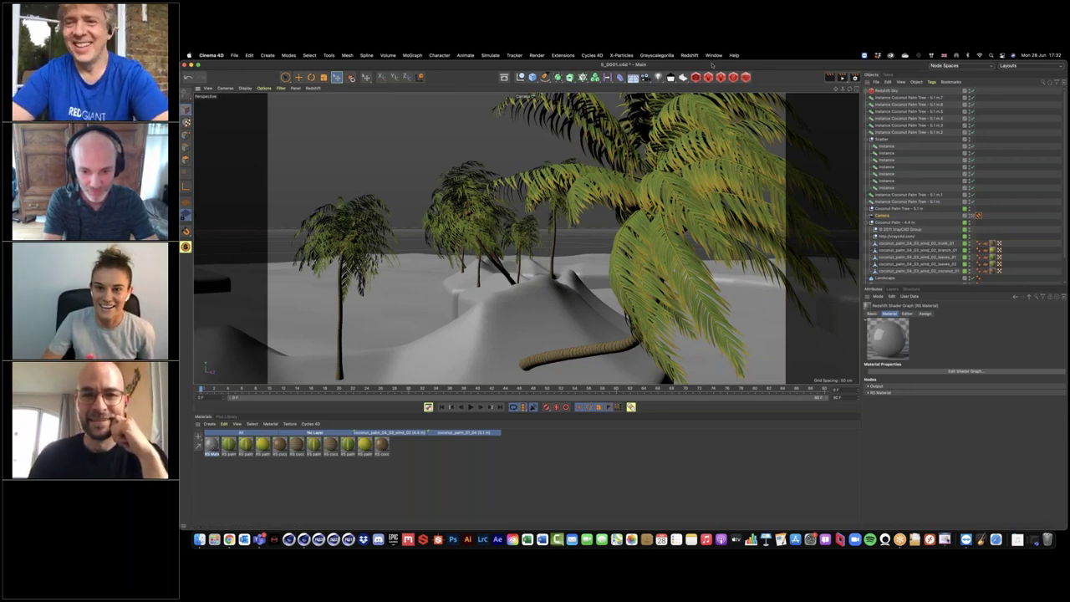
# Open the Redshift RenderView, start the interactive render, and move its window off the main scene area.
pyautogui.click(689, 55)
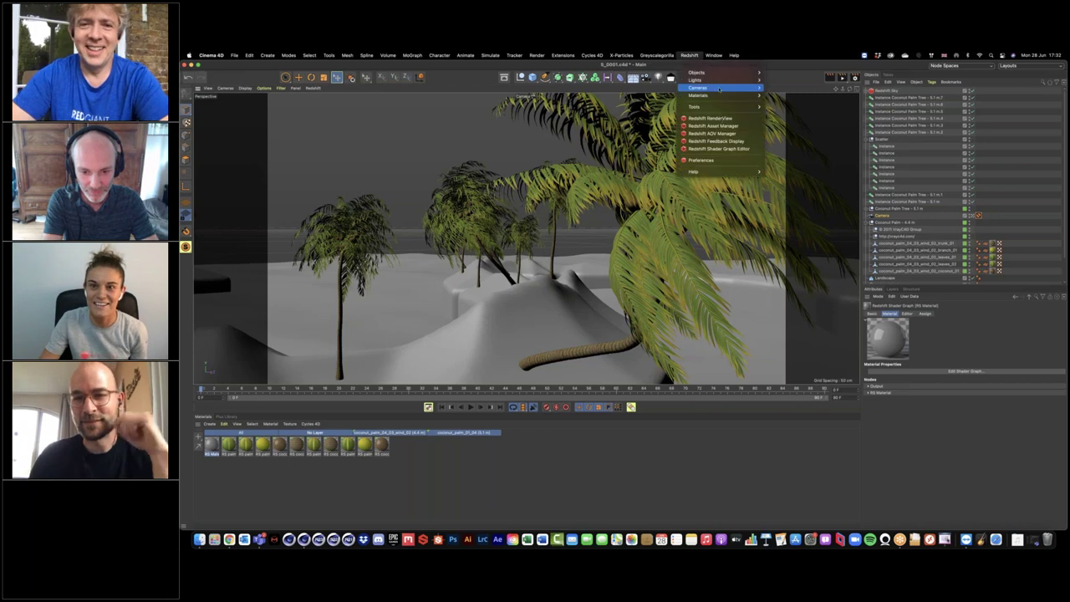
pyautogui.click(710, 118)
pyautogui.moveTo(768, 111); pyautogui.dragTo(678, 129)
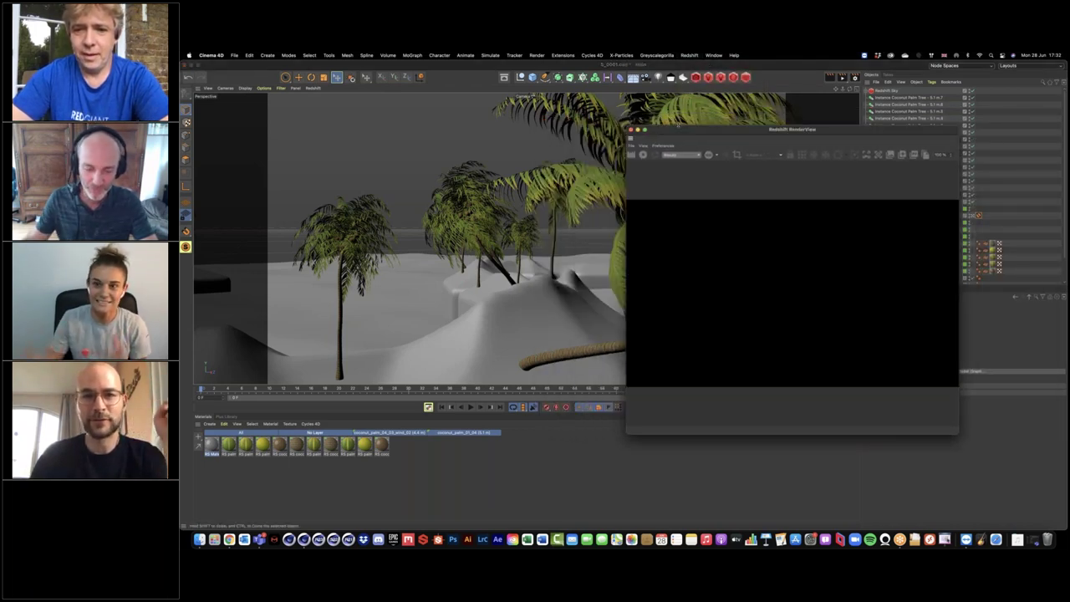
pyautogui.click(643, 156)
pyautogui.moveTo(732, 132); pyautogui.dragTo(692, 131)
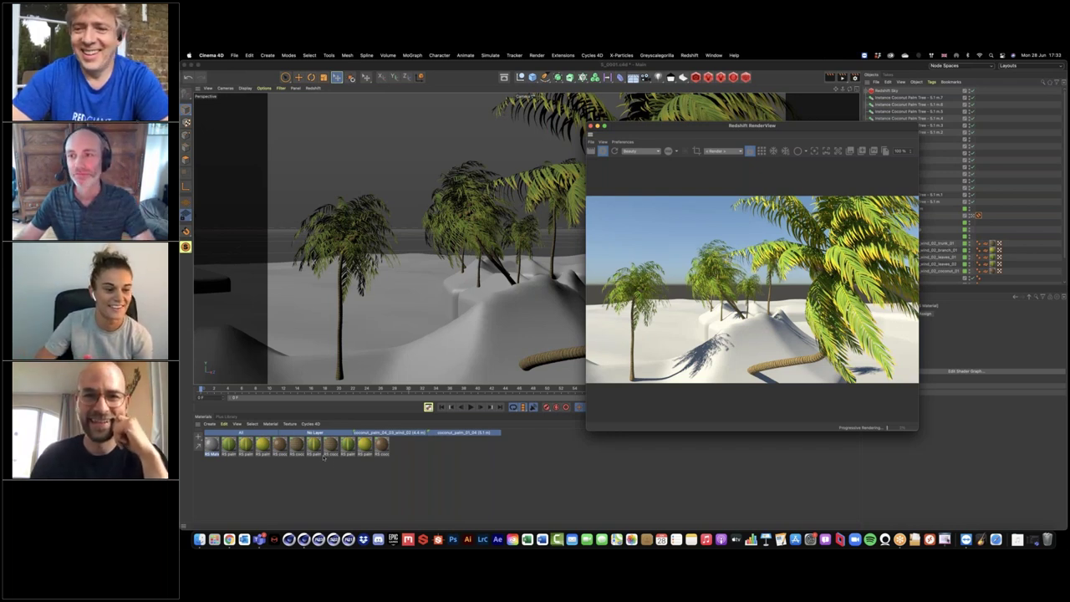
# Apply the new RS Material to the central dune and open its shader graph, arranging the RenderView beside it.
pyautogui.moveTo(213, 447)
pyautogui.mouseDown()
pyautogui.moveTo(443, 335)
pyautogui.moveTo(456, 318)
pyautogui.mouseUp()
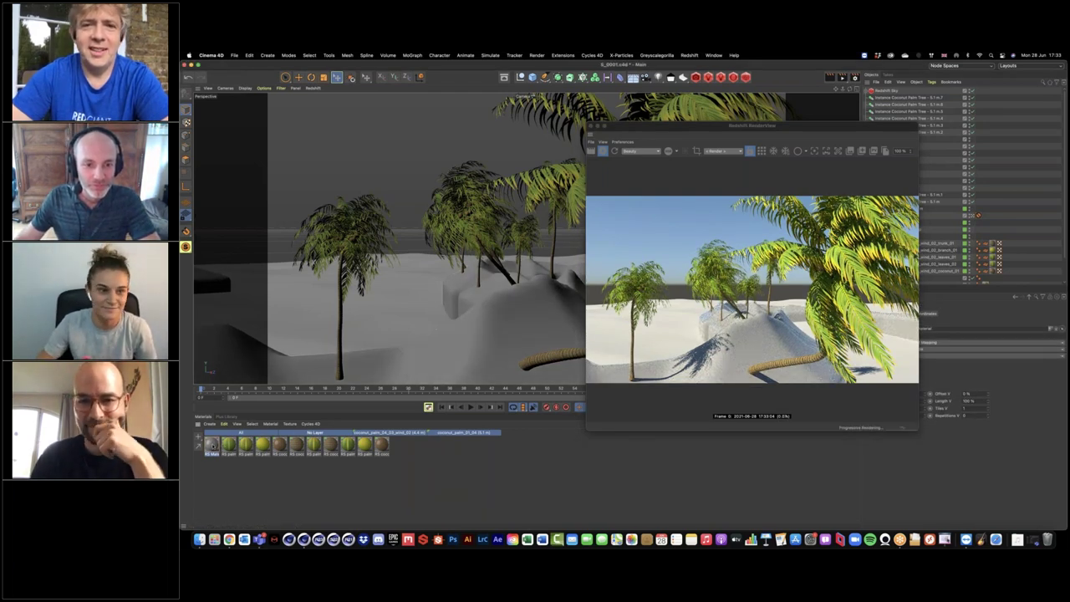
pyautogui.doubleClick(213, 447)
pyautogui.moveTo(473, 267); pyautogui.dragTo(654, 411)
pyautogui.moveTo(674, 124); pyautogui.dragTo(753, 67)
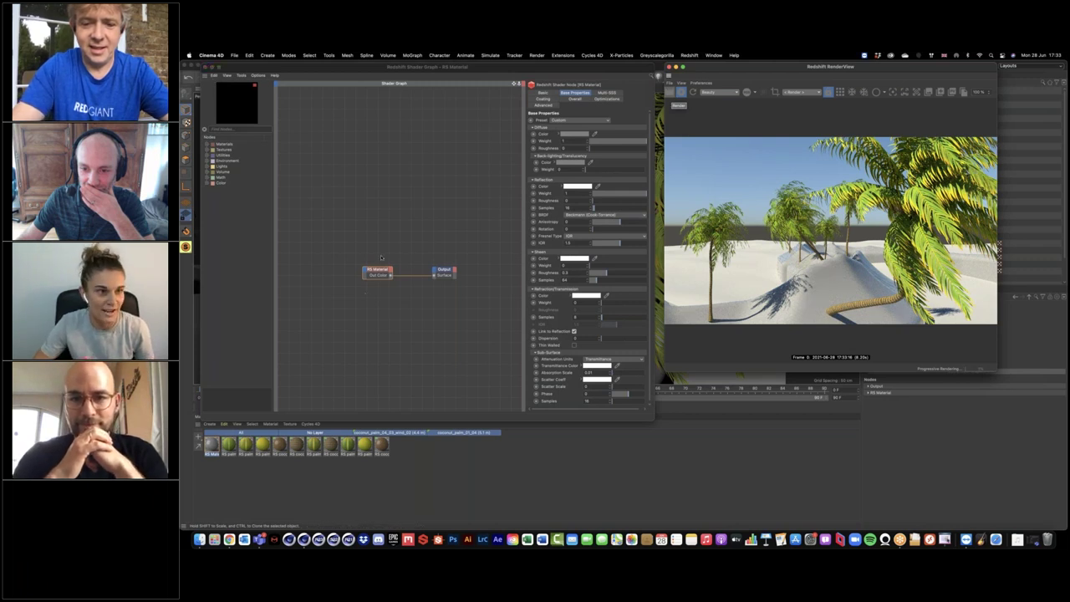
pyautogui.click(248, 129)
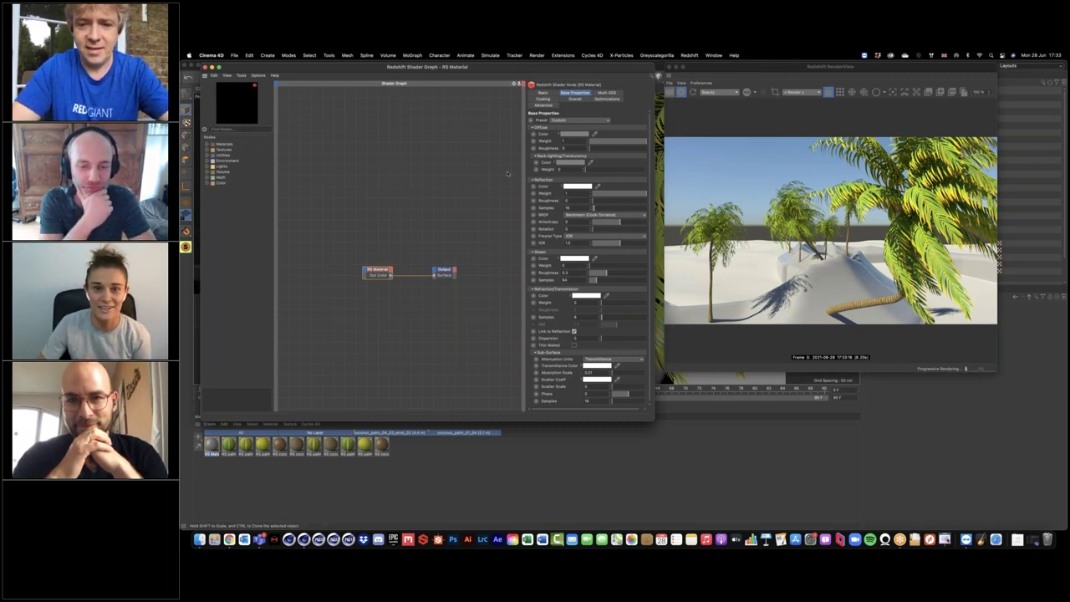
# Set the RS Material's diffuse colour to a pale sandy yellow with hue 48° and saturation 37%.
pyautogui.click(574, 135)
pyautogui.moveTo(544, 136); pyautogui.dragTo(548, 135)
pyautogui.click(590, 142)
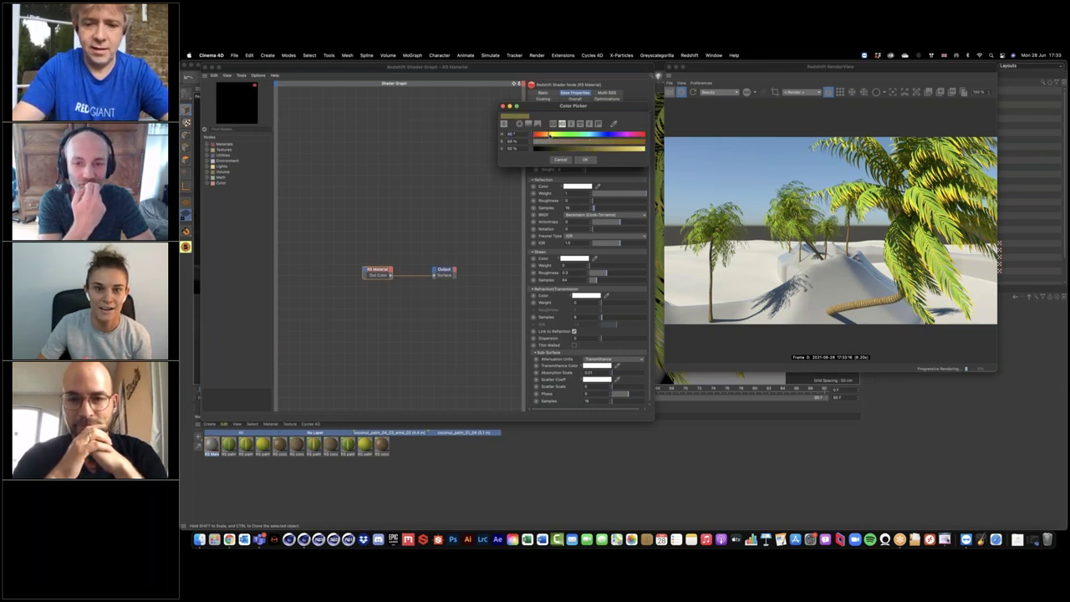
pyautogui.click(613, 149)
pyautogui.click(551, 134)
pyautogui.click(574, 141)
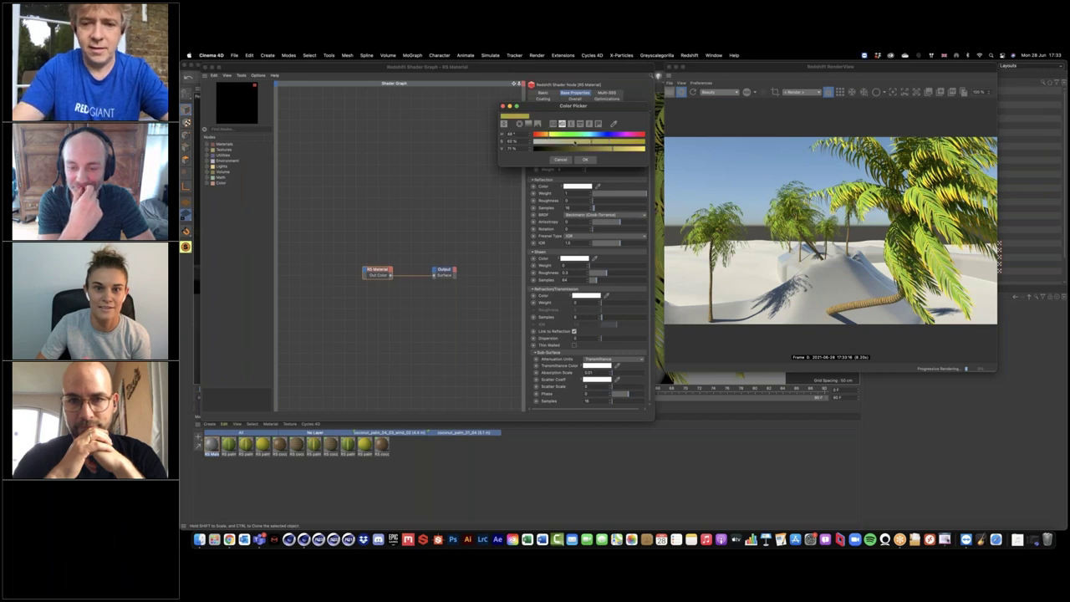
pyautogui.click(622, 149)
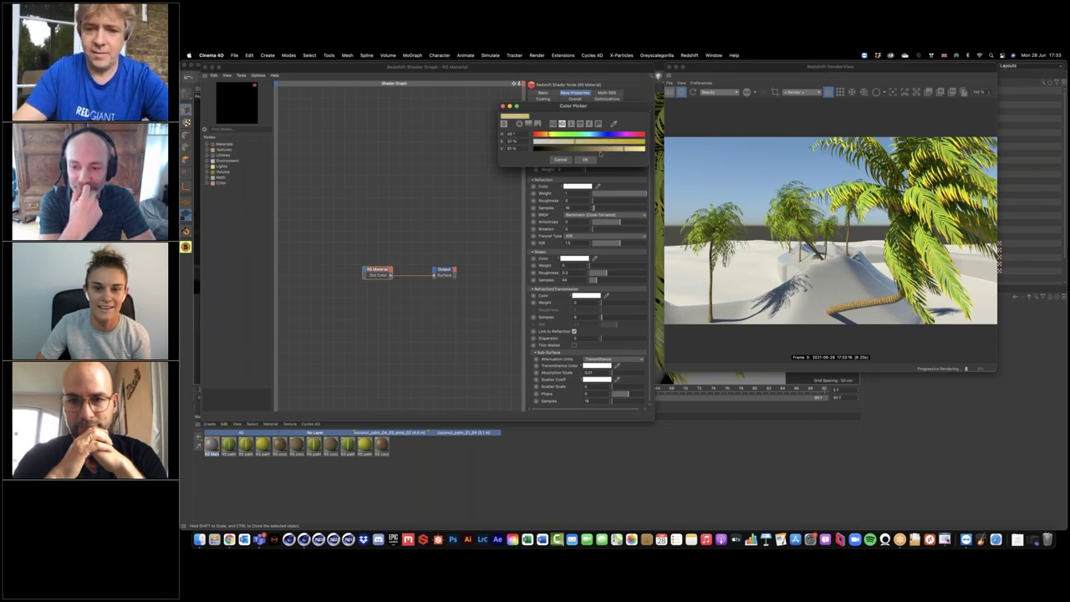
pyautogui.click(632, 148)
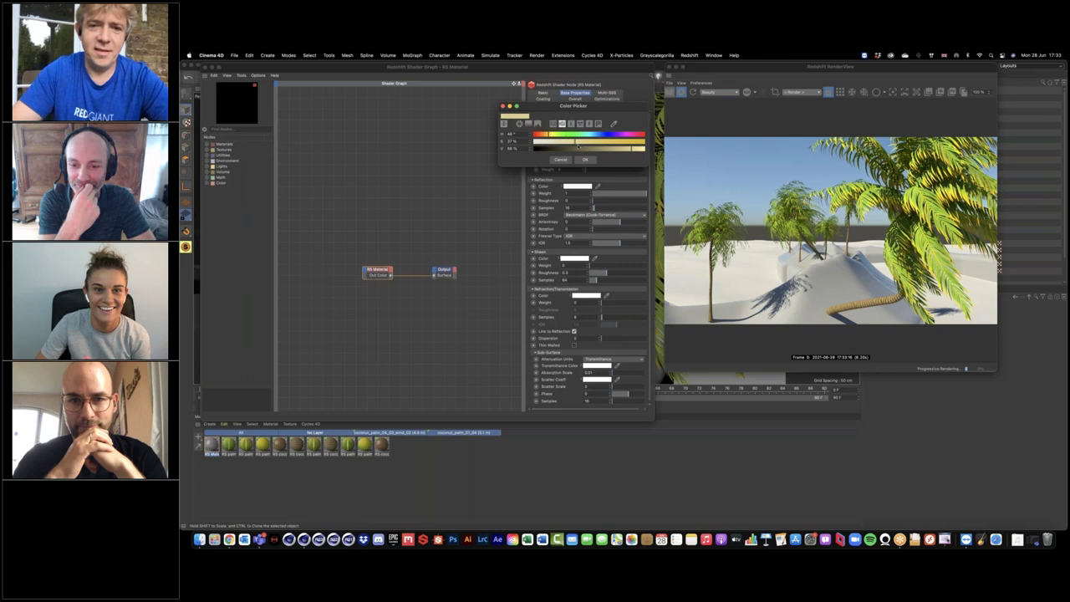
pyautogui.click(591, 161)
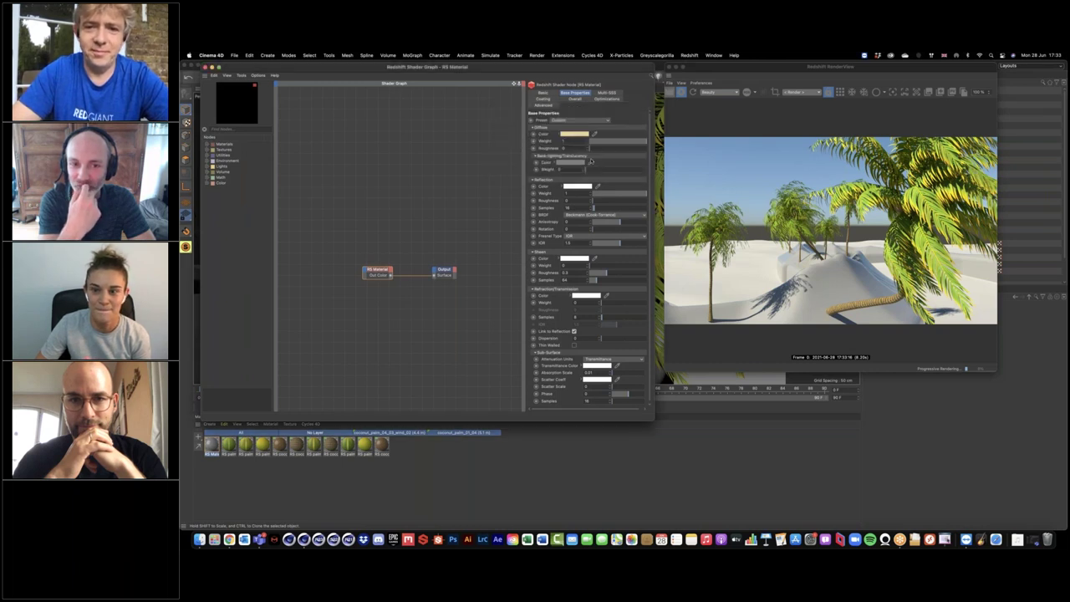
# Brighten the diffuse colour and shift its hue to 42°, and raise the reflection roughness to about 0.51.
pyautogui.click(574, 134)
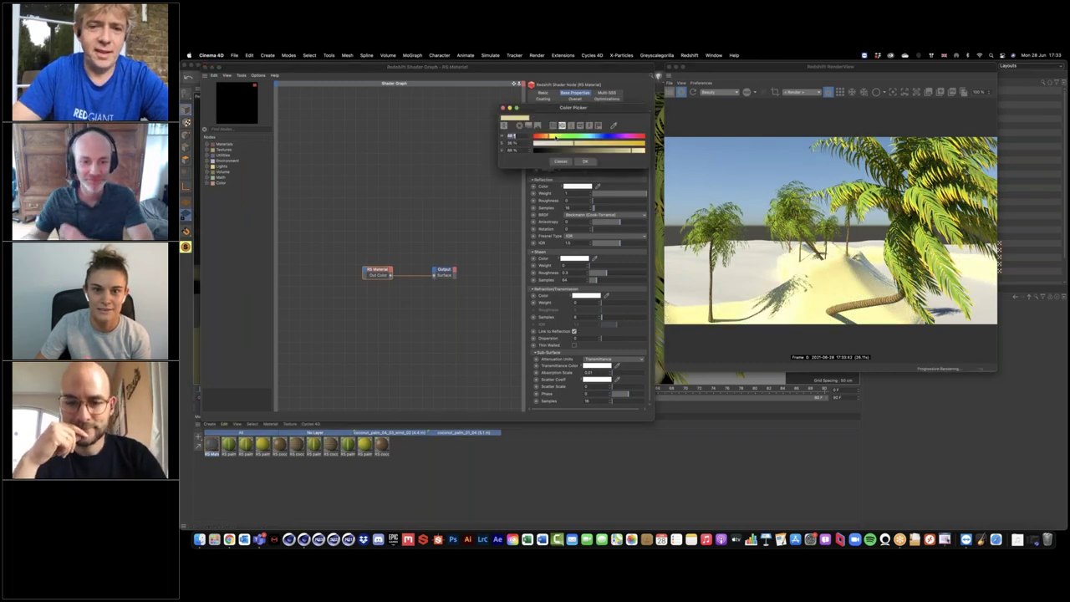
pyautogui.click(639, 150)
pyautogui.click(547, 137)
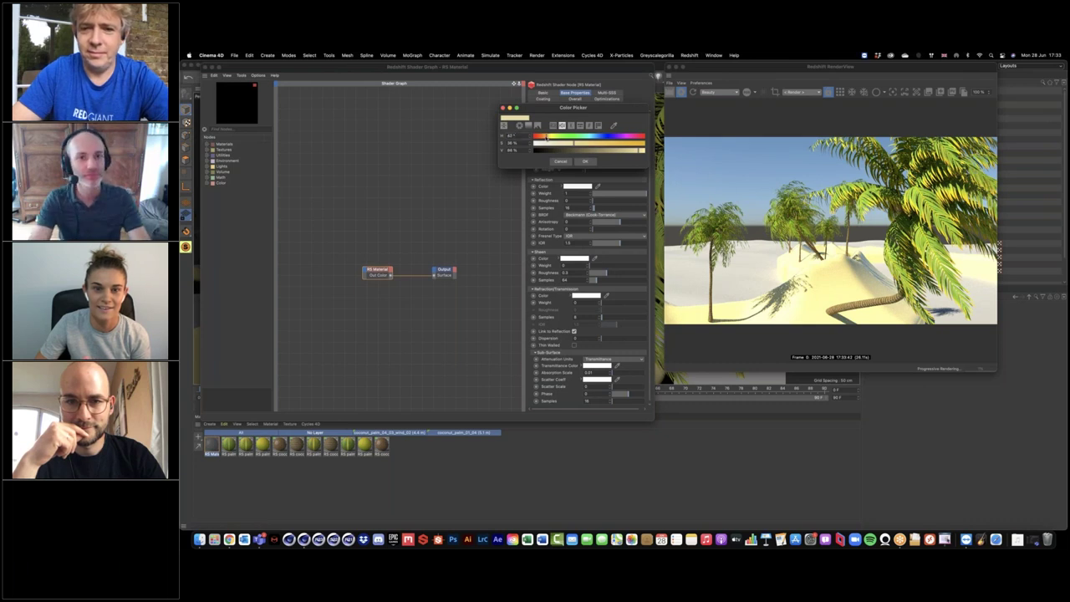
pyautogui.click(586, 162)
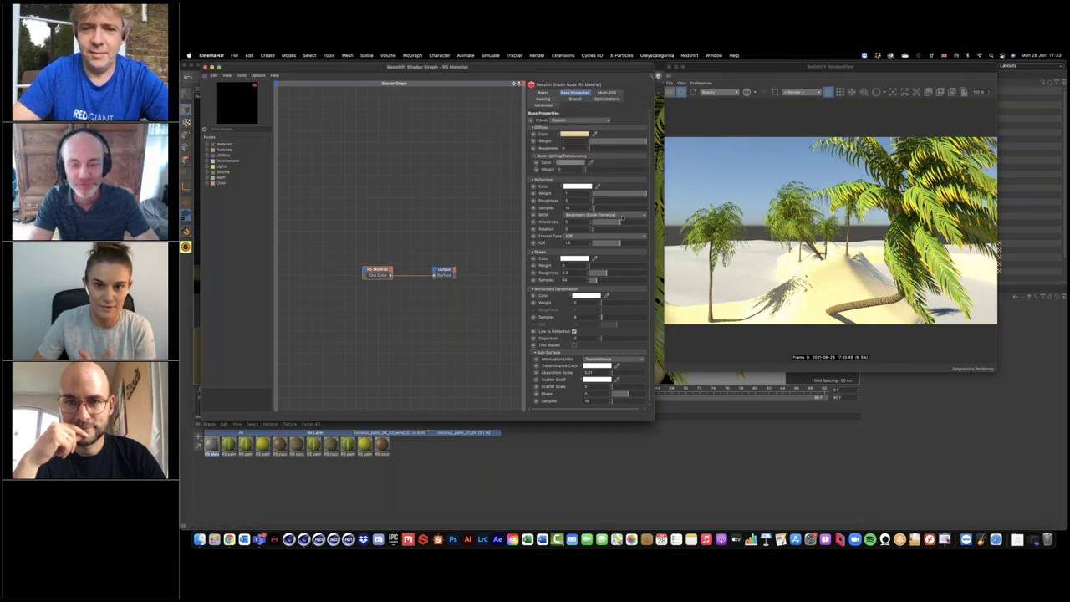
pyautogui.moveTo(593, 201); pyautogui.dragTo(621, 201)
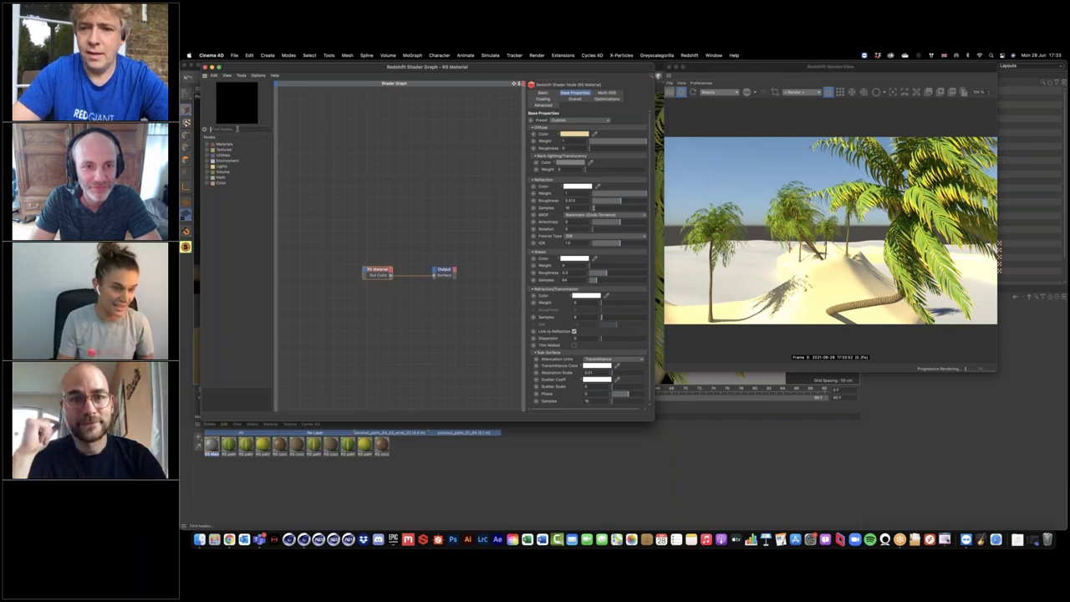
# Add a Maxon Noise node to the shader graph and connect its colour output directly to the Output node's surface.
pyautogui.click(236, 128)
pyautogui.write('maxon')
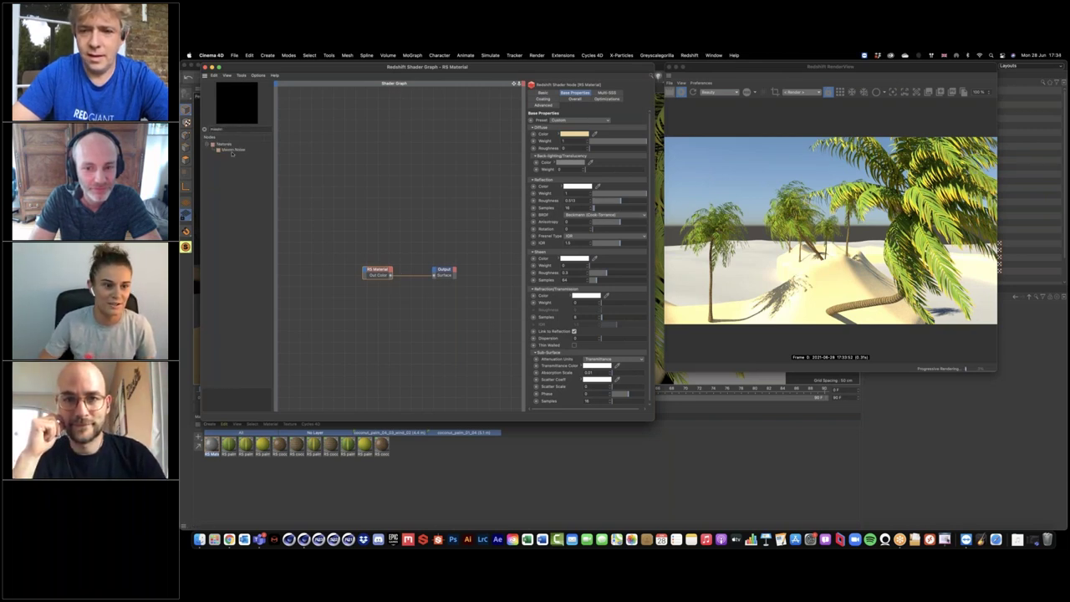
pyautogui.moveTo(231, 148); pyautogui.dragTo(331, 302)
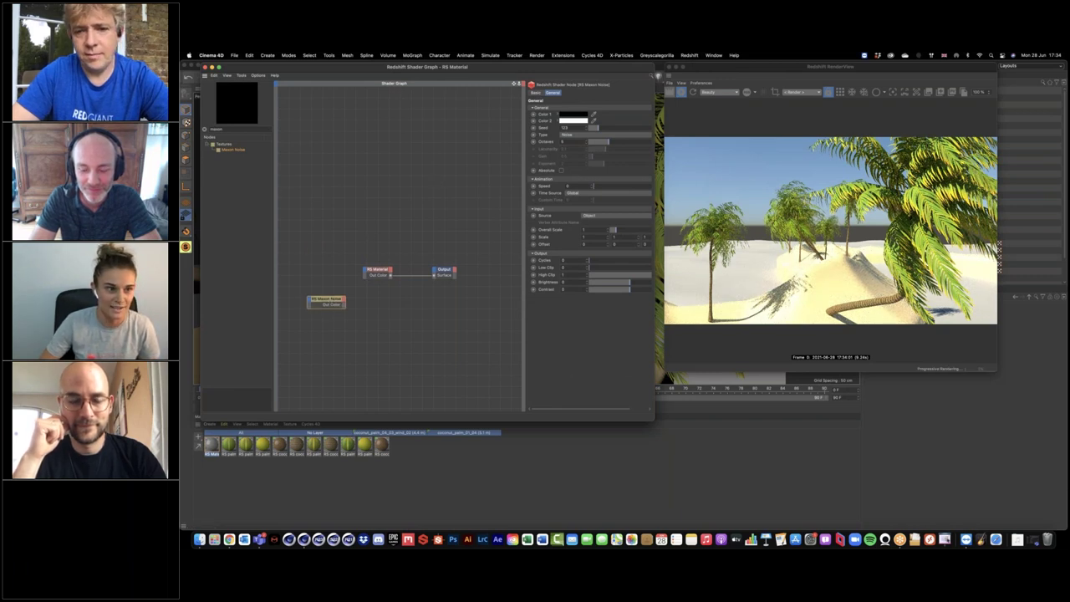
pyautogui.doubleClick(219, 129)
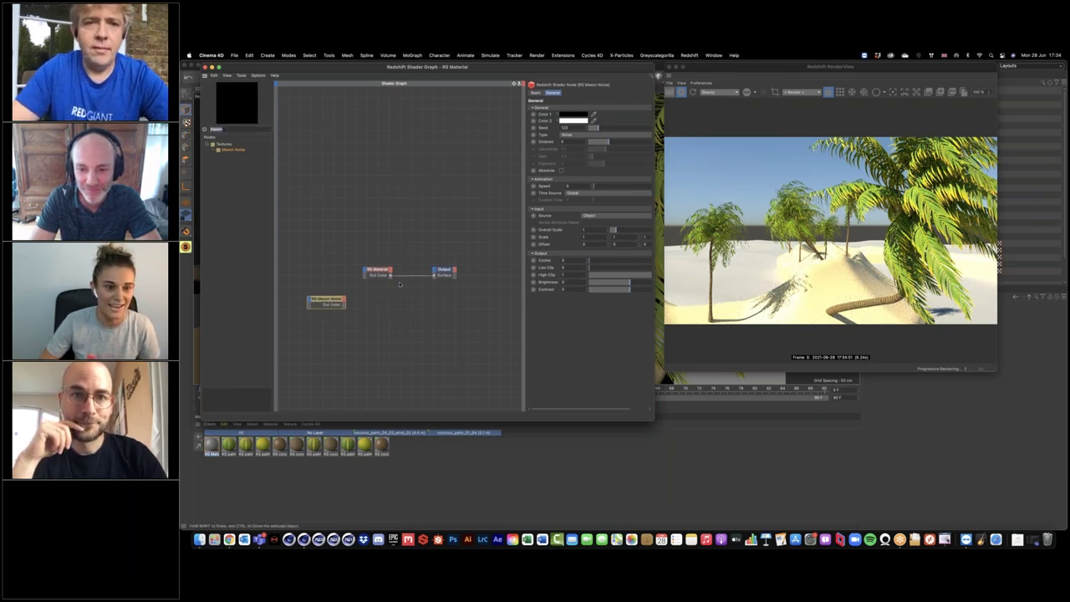
pyautogui.moveTo(334, 302); pyautogui.dragTo(329, 304)
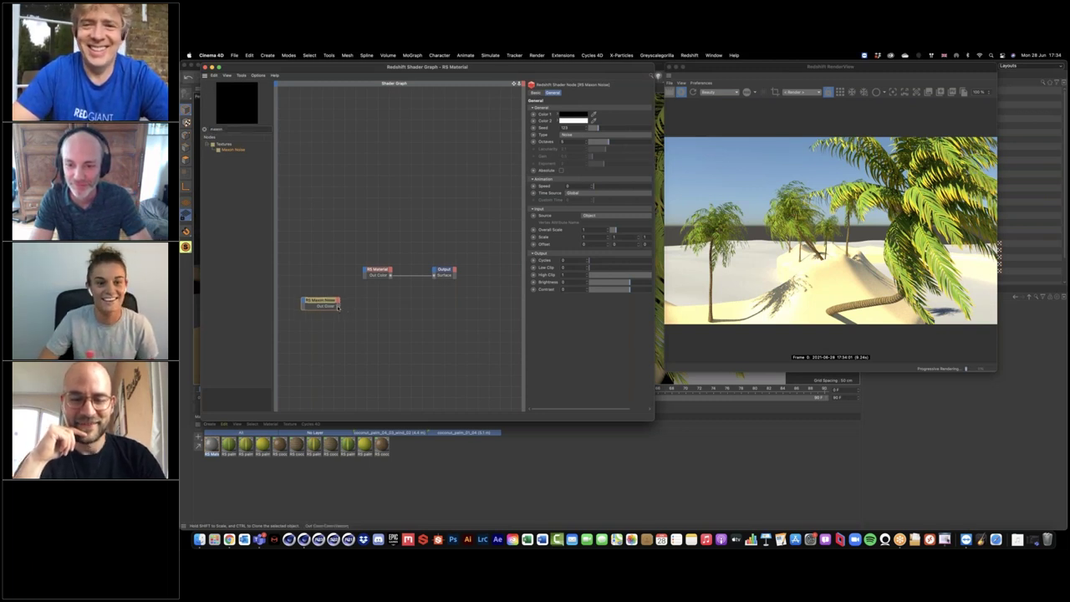
pyautogui.moveTo(339, 306); pyautogui.dragTo(434, 277)
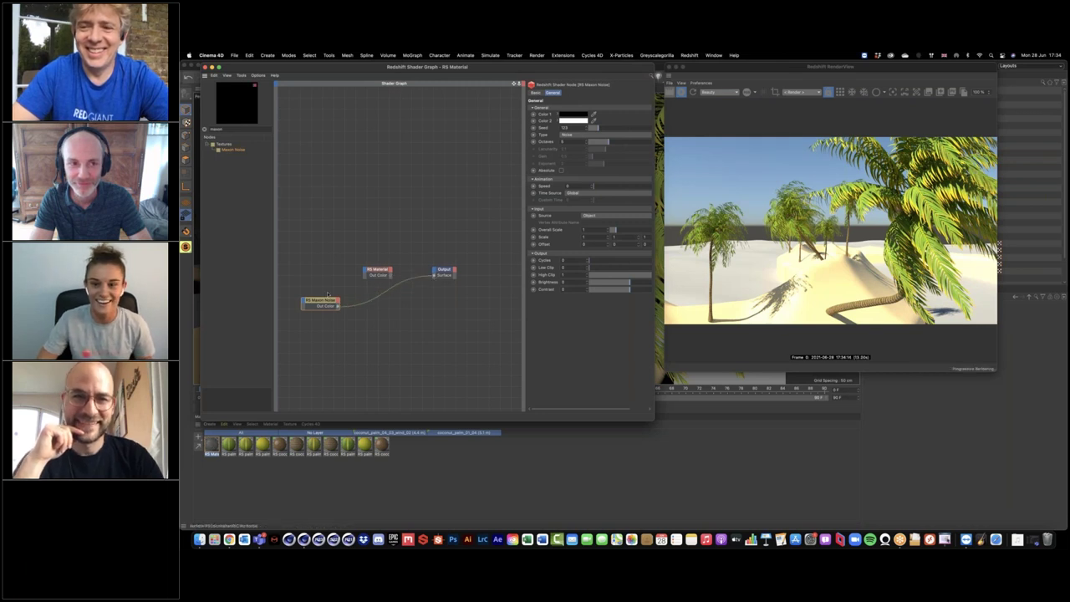
pyautogui.moveTo(337, 300); pyautogui.dragTo(364, 297)
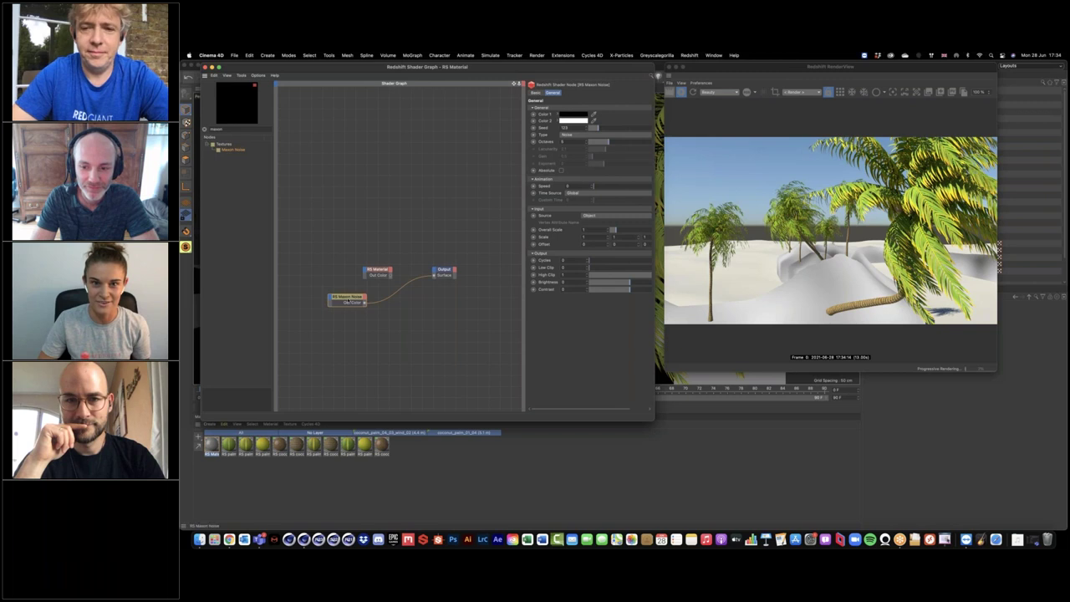
# Set the Maxon Noise type to Billowed turbulence, reduce its overall scale to 0.2, and reopen the scale for editing.
pyautogui.click(580, 135)
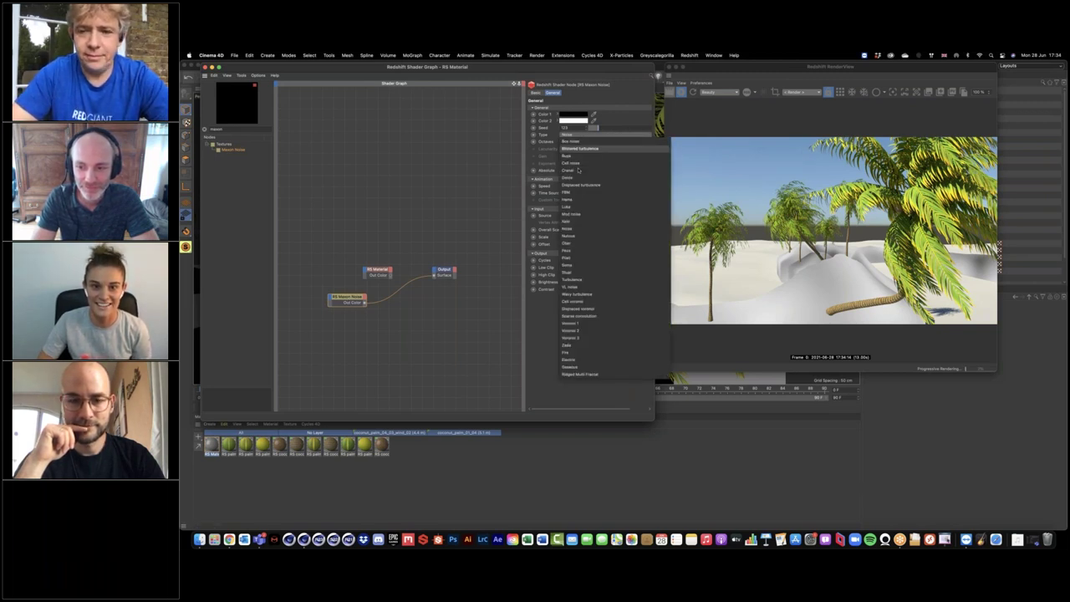
pyautogui.click(579, 148)
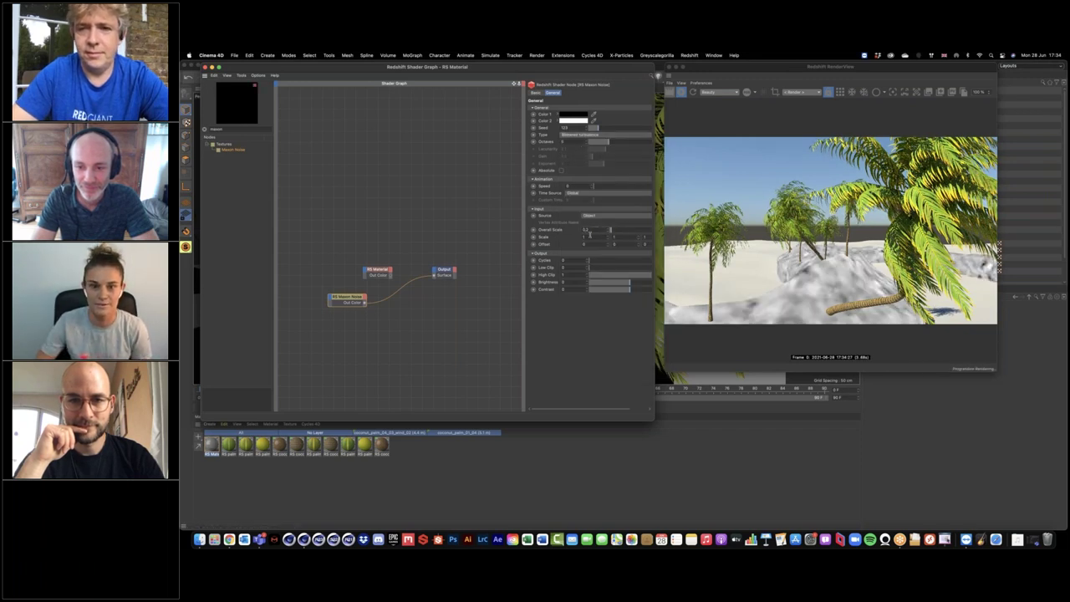
pyautogui.doubleClick(585, 229)
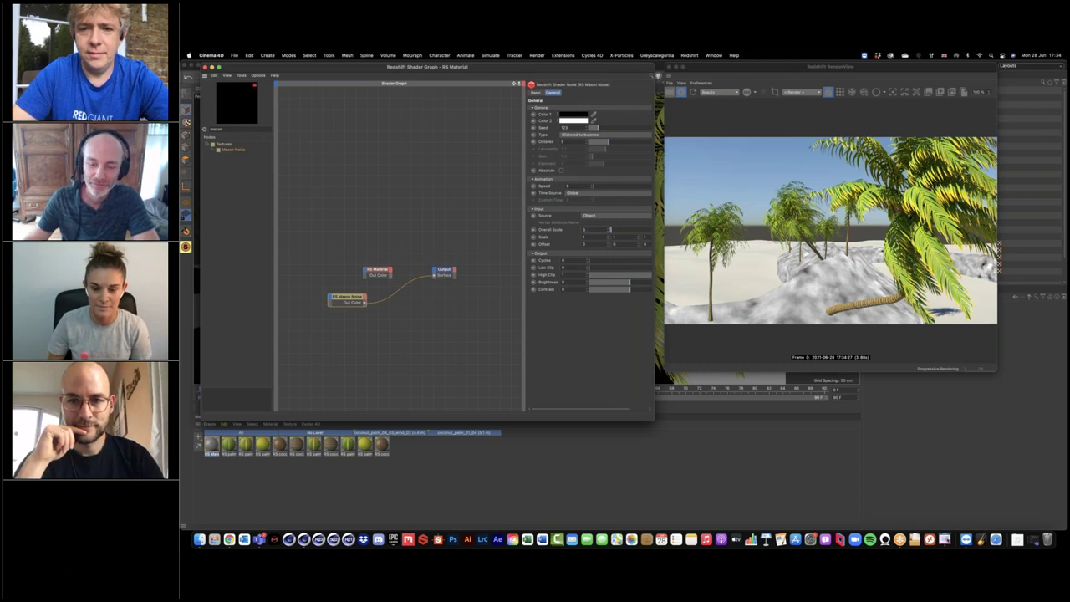
# Try an overall scale of 0.001 and then 0.05 on the Maxon Noise node.
pyautogui.write('0.001')
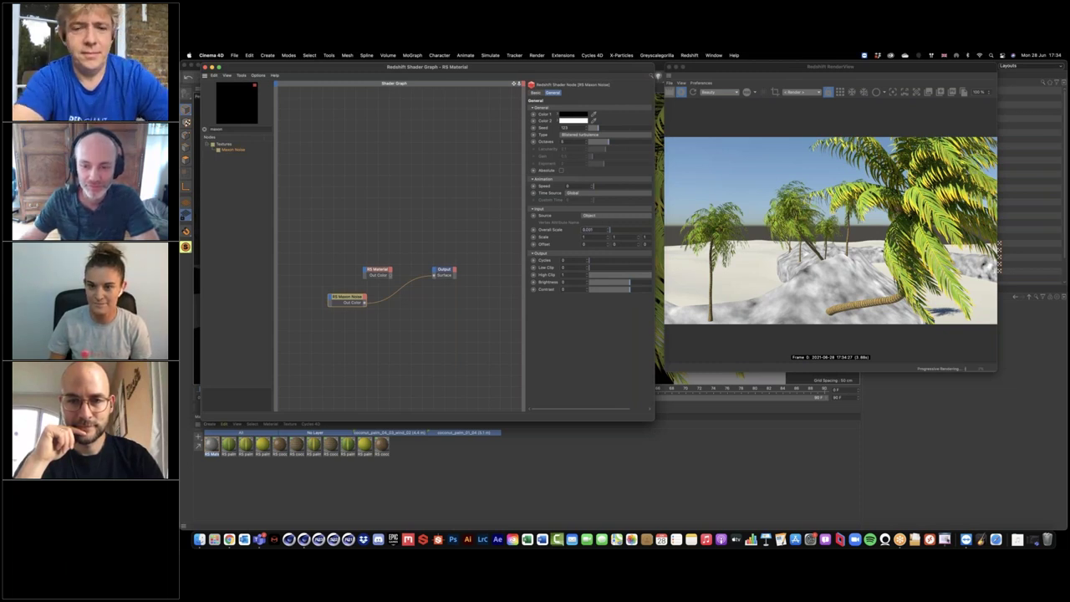
pyautogui.press('Return')
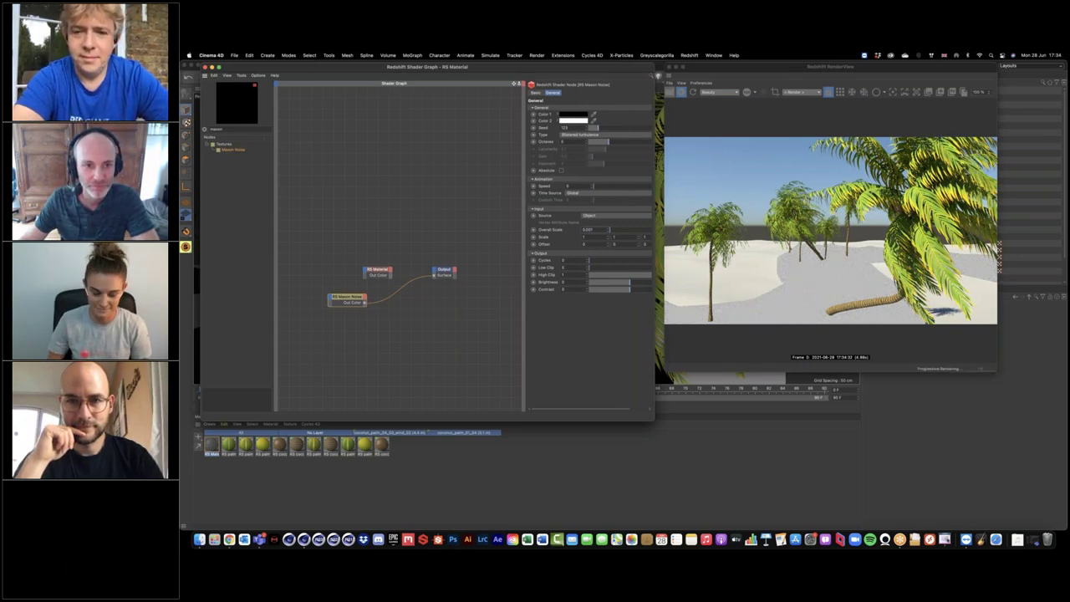
pyautogui.press('BackSpace')
pyautogui.press('BackSpace')
pyautogui.write('5')
pyautogui.press('Return')
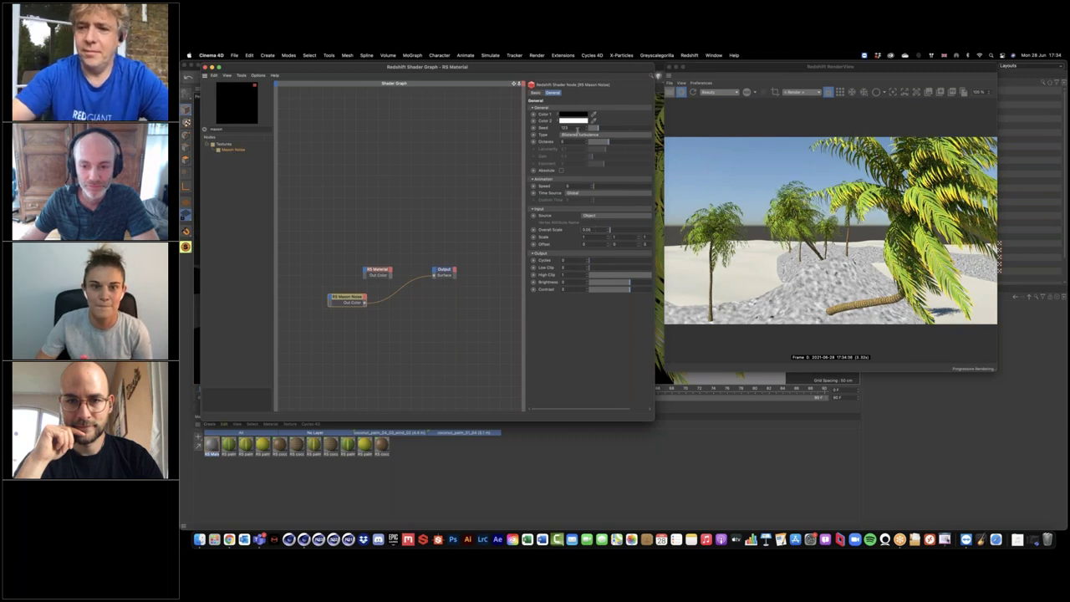
# Try several noise types on the Maxon Noise node, including Sparse convolution and Hama.
pyautogui.click(579, 135)
pyautogui.click(582, 120)
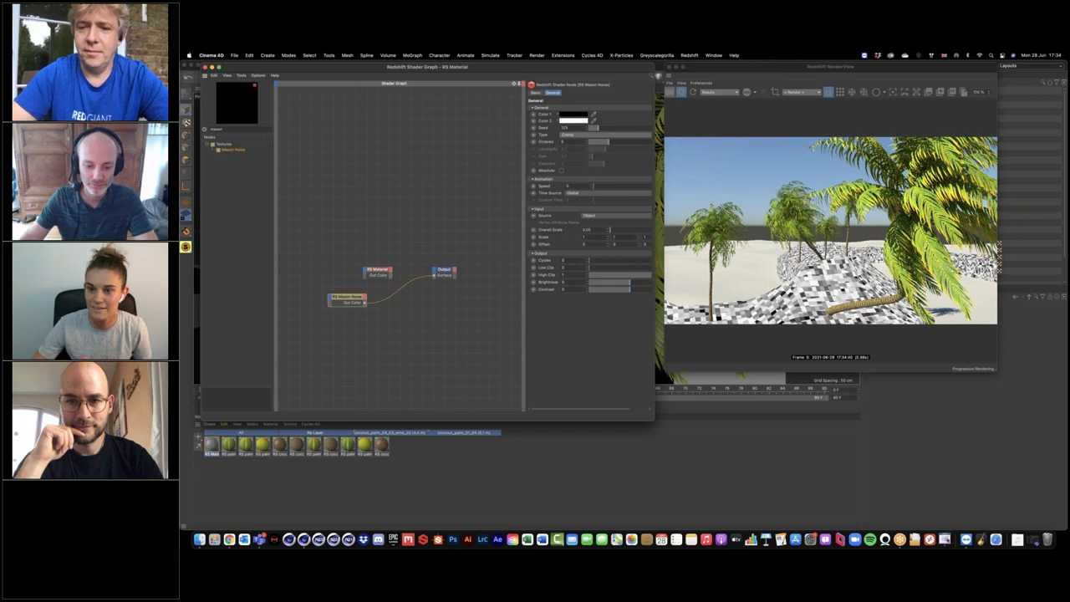
pyautogui.press('Down')
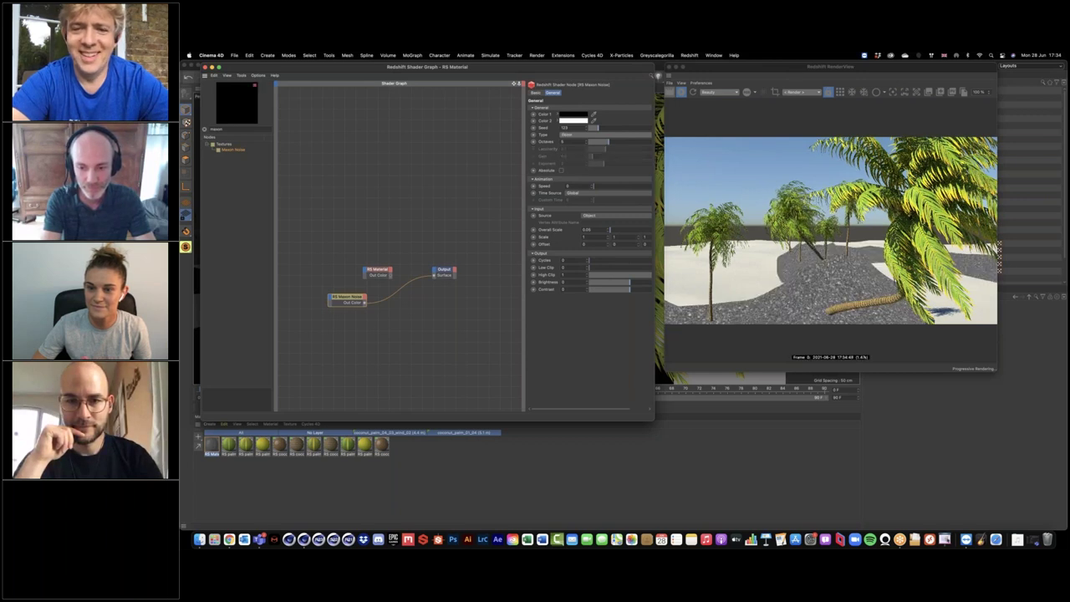
pyautogui.press('Down')
pyautogui.press('Down')
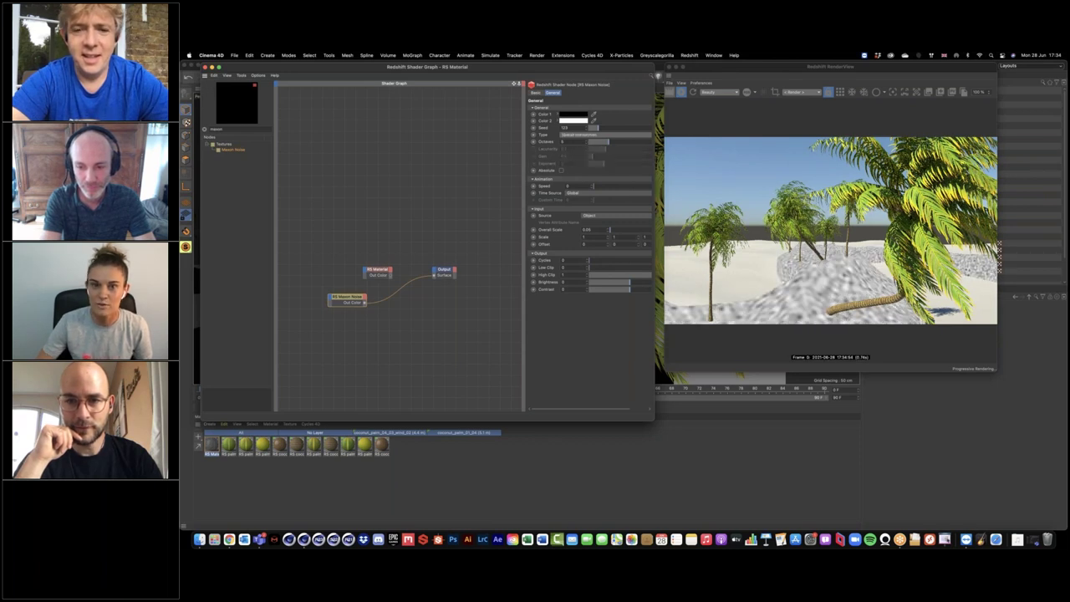
pyautogui.click(583, 135)
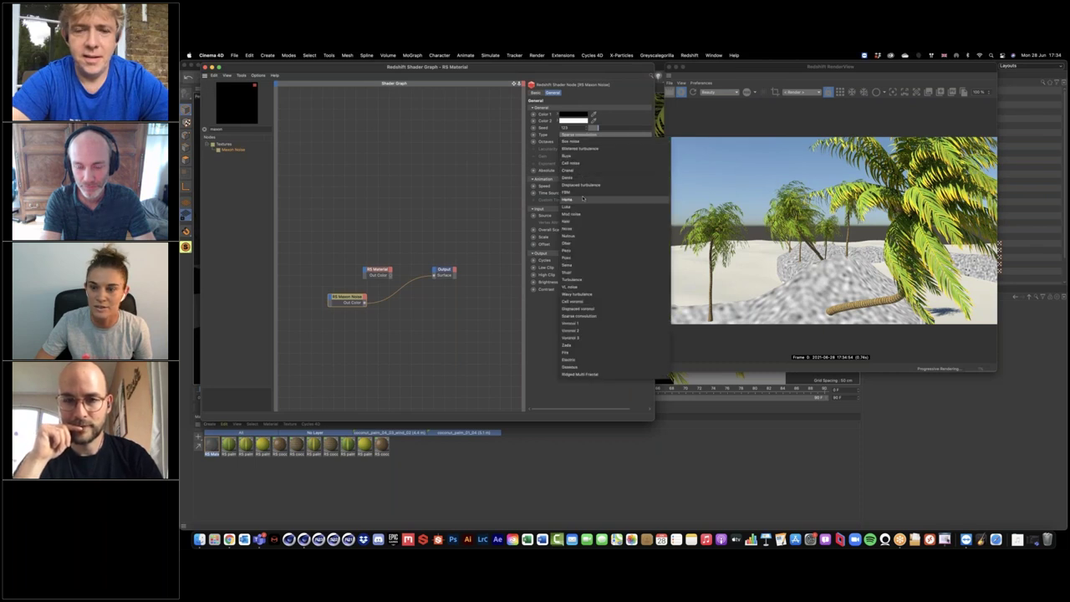
pyautogui.click(583, 199)
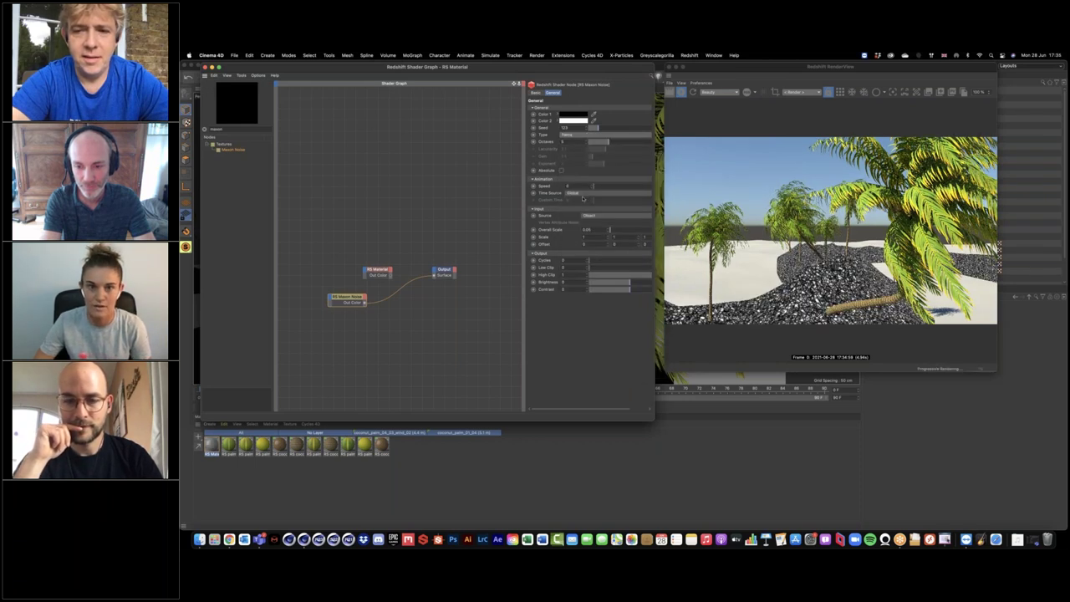
# Set the Maxon Noise type to Buya and its overall scale to 0.001.
pyautogui.click(582, 135)
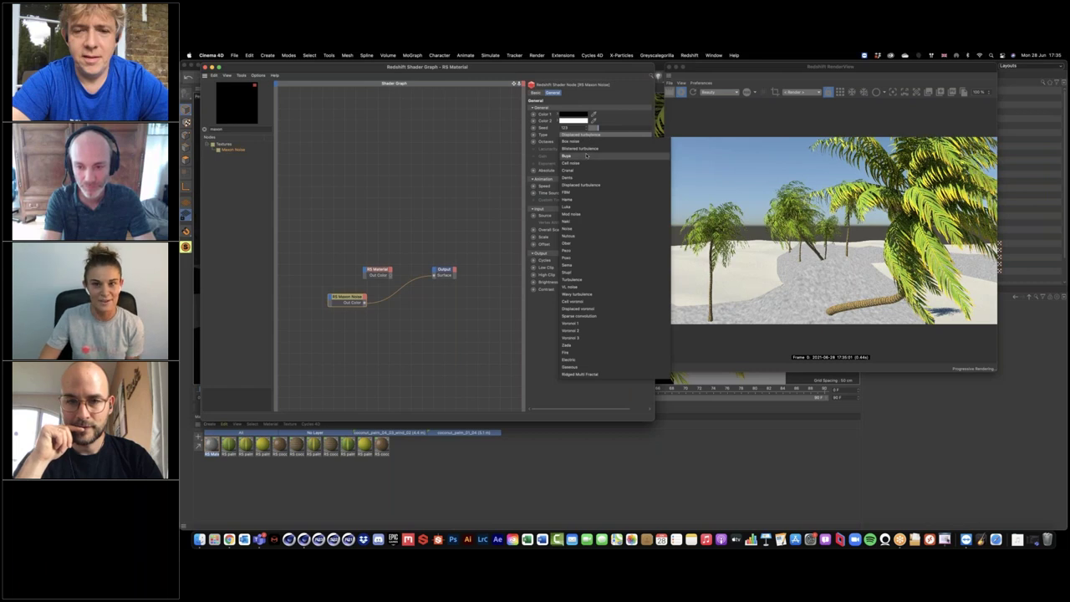
pyautogui.click(587, 156)
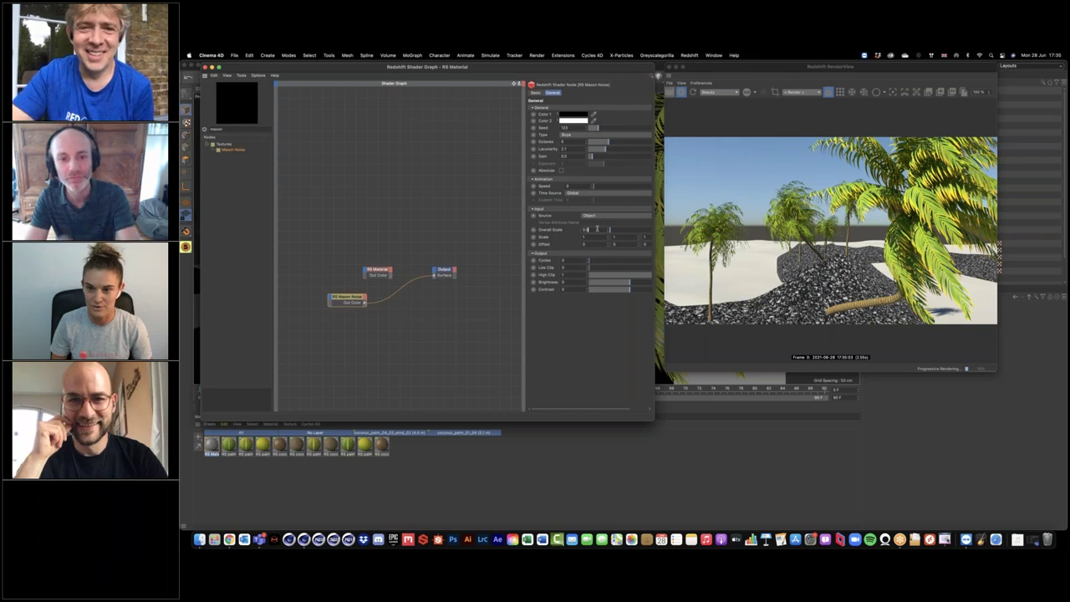
pyautogui.press('Return')
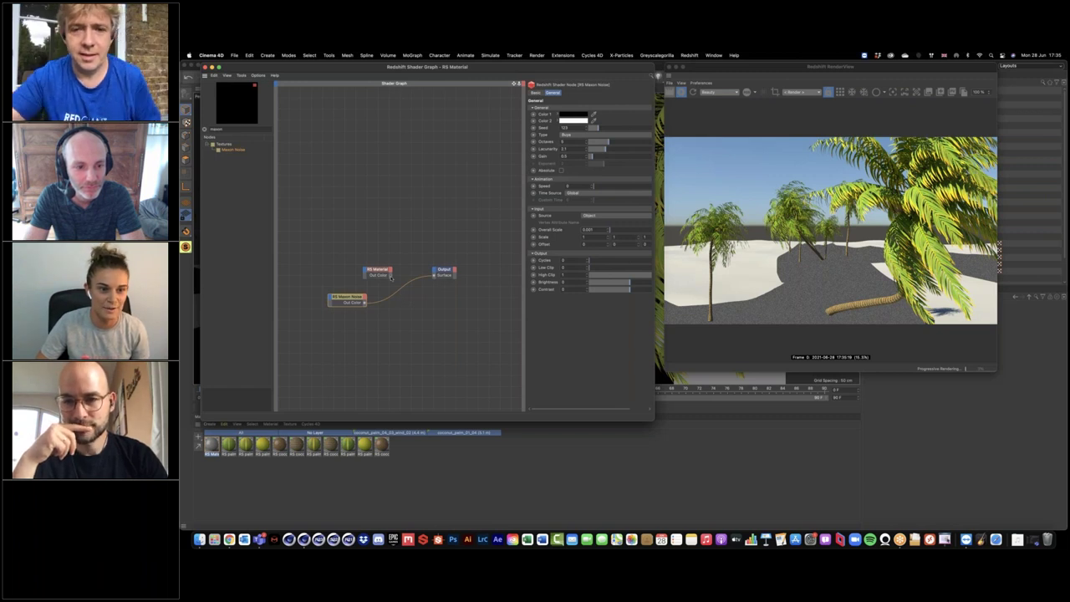
# Reconnect the RS Material's Out Color to the Output's Surface and move the noise node clear of the material node.
pyautogui.moveTo(390, 275); pyautogui.dragTo(434, 276)
pyautogui.moveTo(347, 296); pyautogui.dragTo(325, 280)
pyautogui.moveTo(326, 279); pyautogui.dragTo(376, 278, button='middle')
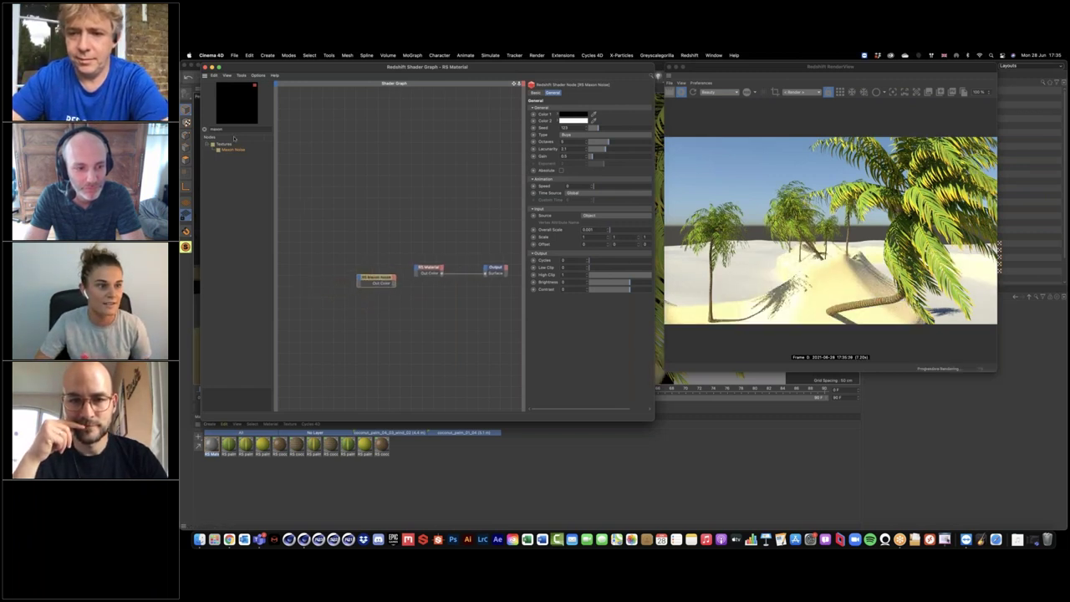
# Add a Bump Map node fed by the Maxon Noise and connect it to the RS Material's overall Bump Input.
pyautogui.write('bump')
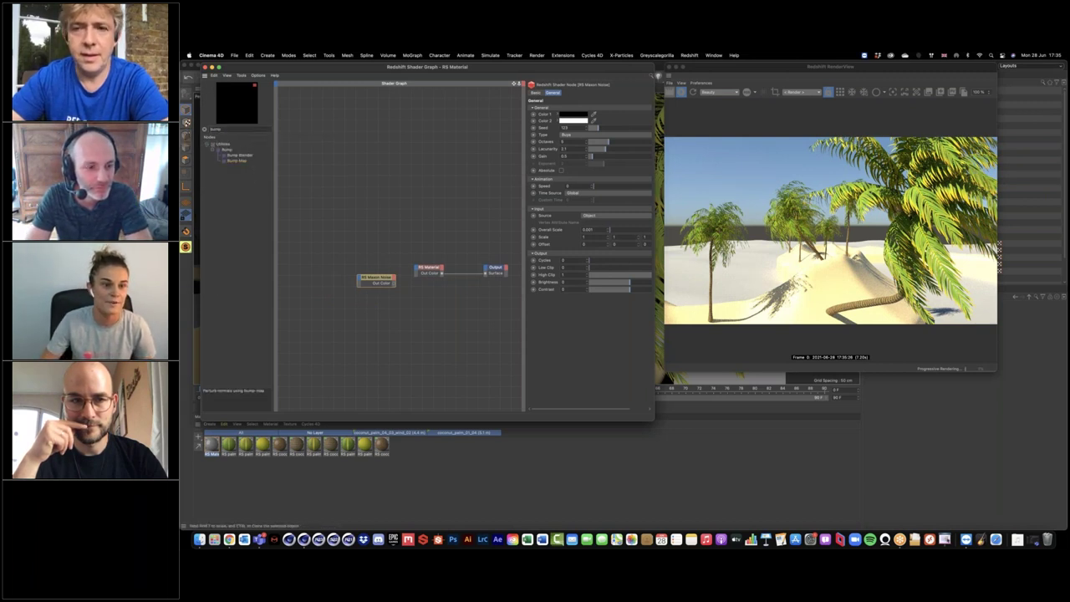
pyautogui.moveTo(237, 161); pyautogui.dragTo(318, 280)
pyautogui.moveTo(410, 290)
pyautogui.mouseDown()
pyautogui.moveTo(358, 281)
pyautogui.moveTo(416, 270)
pyautogui.mouseUp()
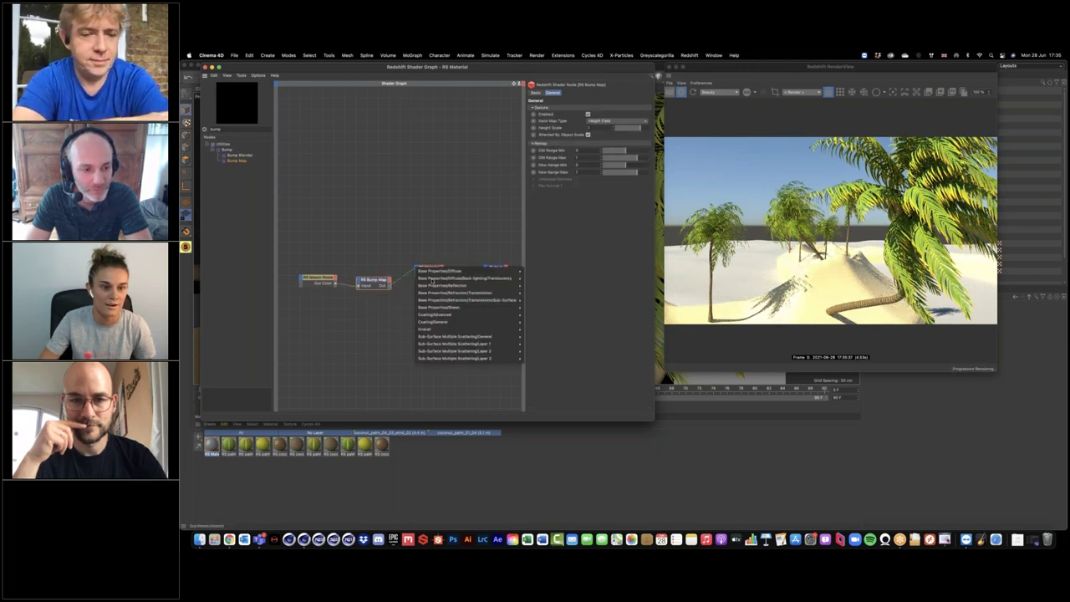
pyautogui.moveTo(443, 330)
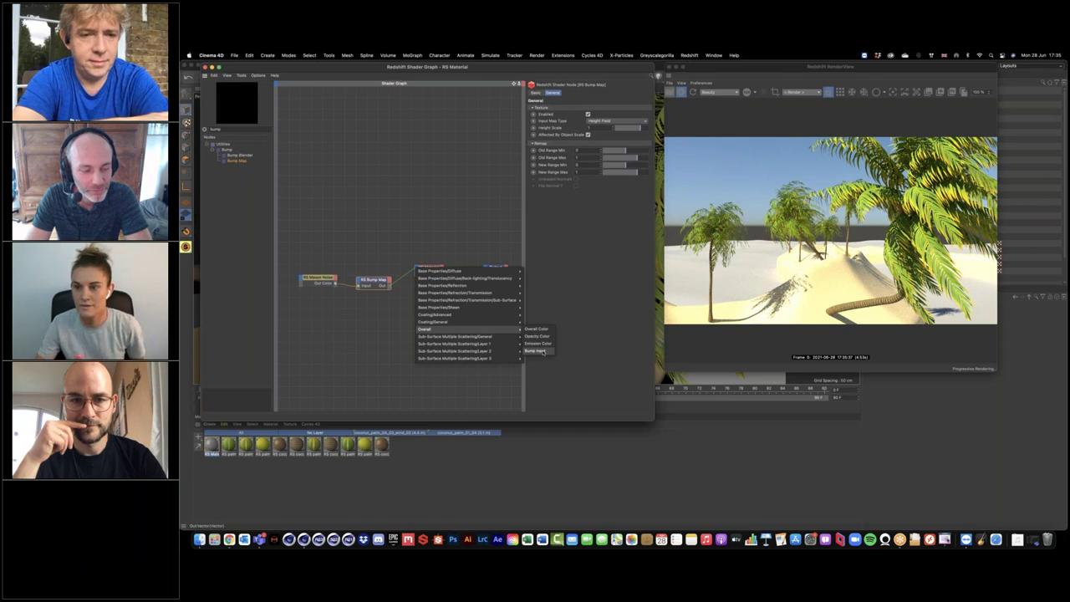
pyautogui.click(536, 351)
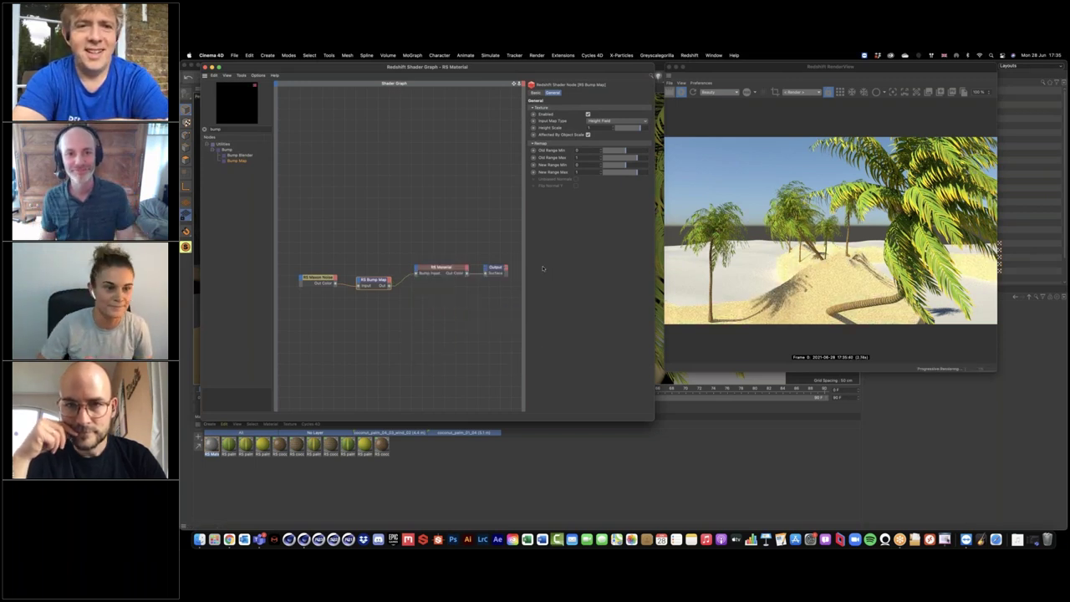
# Line up the Maxon Noise and Bump Map nodes with the RS Material node.
pyautogui.moveTo(392, 321); pyautogui.dragTo(301, 266)
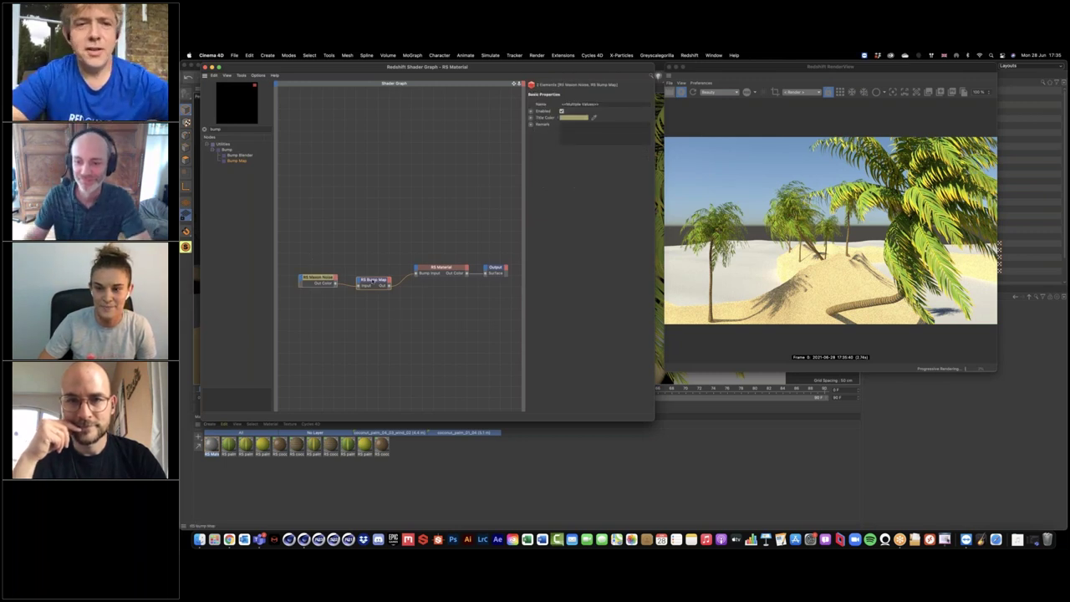
pyautogui.moveTo(384, 284); pyautogui.dragTo(379, 276)
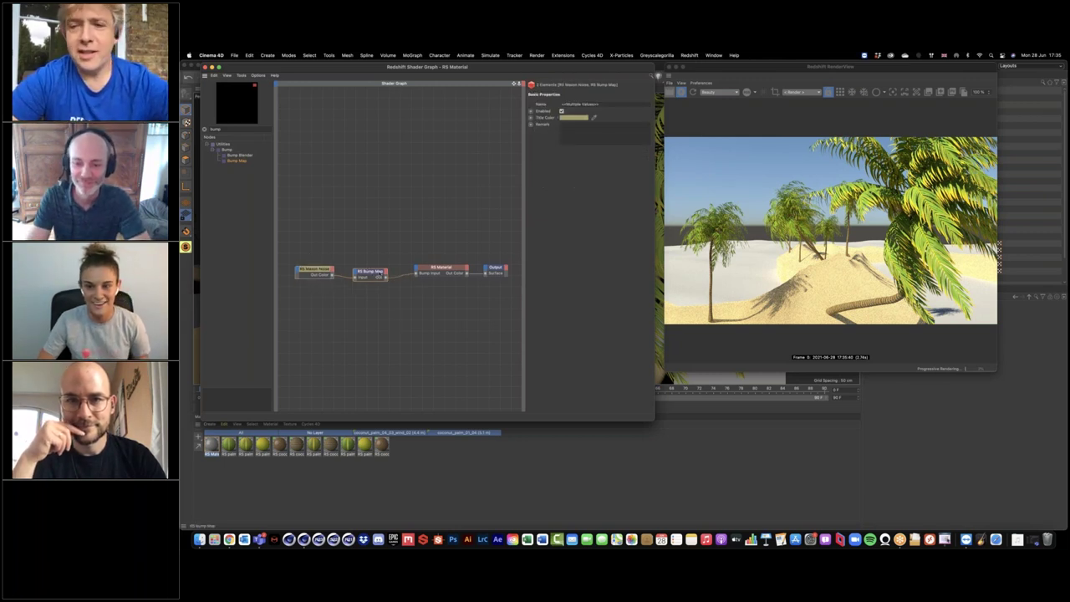
pyautogui.click(378, 273)
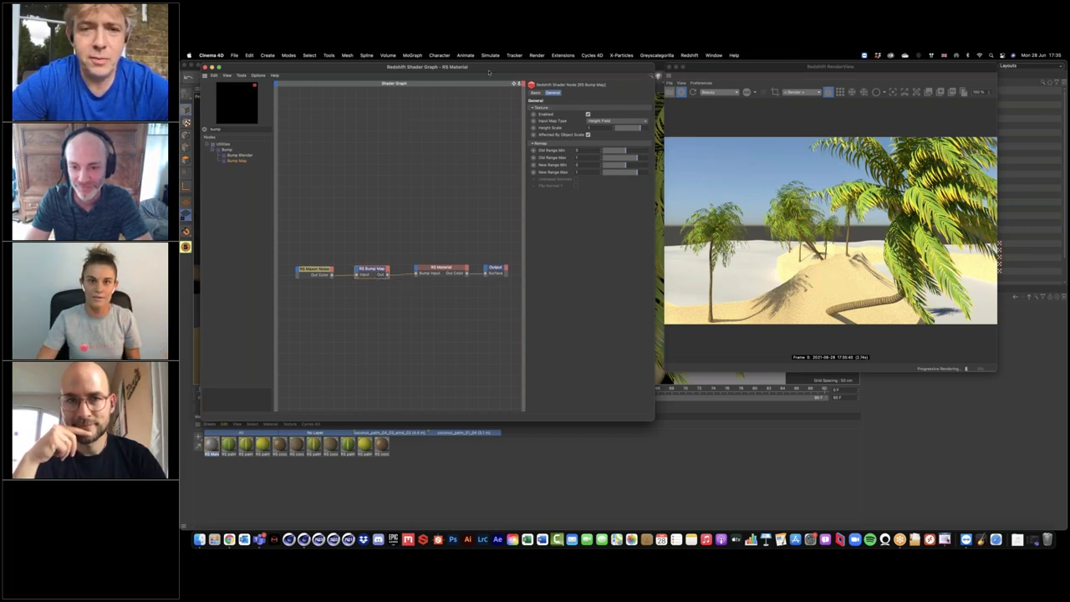
# Open the Asset Browser, move the shader graph and render windows out of its way, and search for "sand".
pyautogui.moveTo(419, 66); pyautogui.dragTo(441, 179)
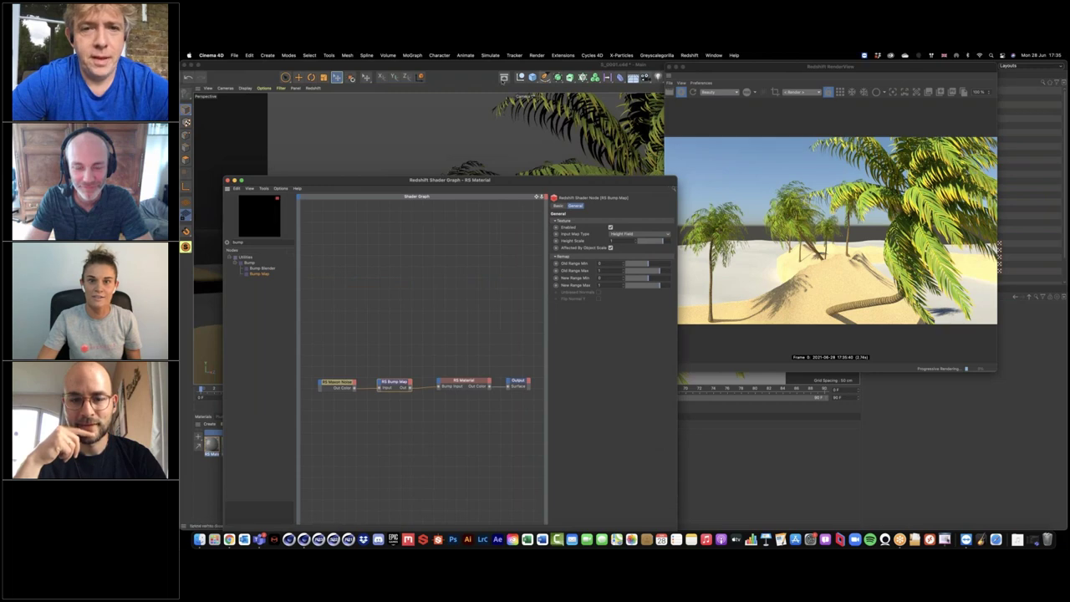
pyautogui.click(504, 77)
pyautogui.moveTo(678, 67); pyautogui.dragTo(656, 291)
pyautogui.click(541, 185)
pyautogui.moveTo(542, 185); pyautogui.dragTo(479, 261)
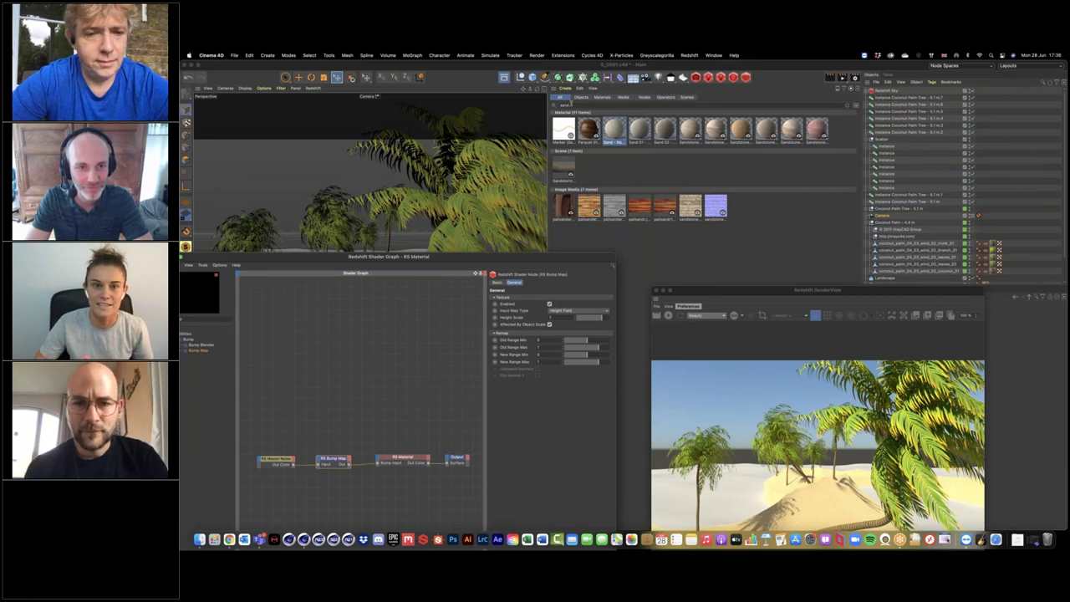
pyautogui.click(579, 105)
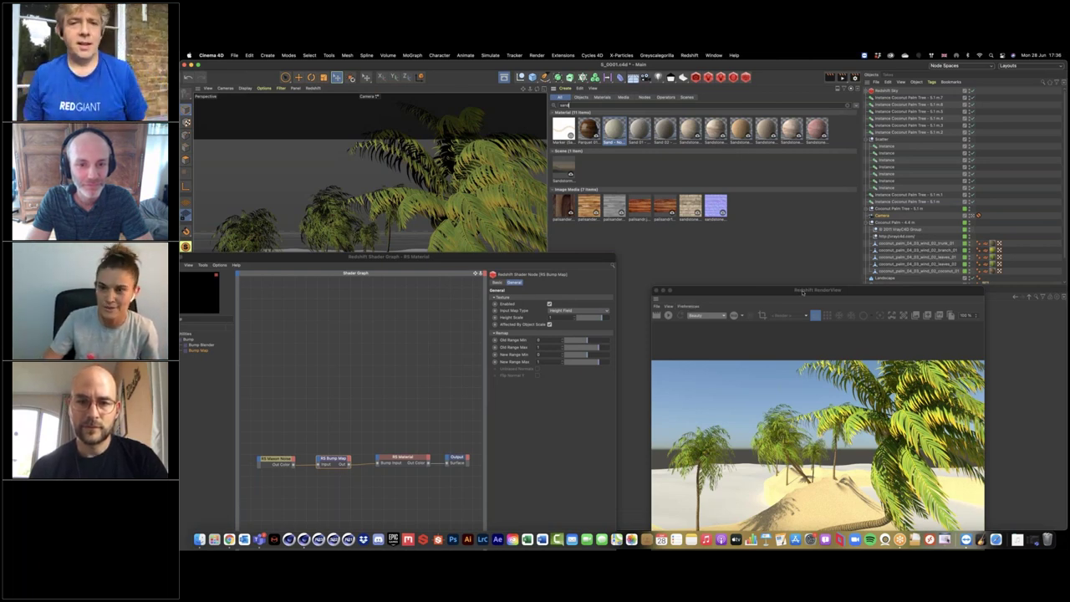
# Close the shader graph, place the render view beside the viewport and restart the live render.
pyautogui.moveTo(803, 288); pyautogui.dragTo(753, 143)
pyautogui.moveTo(502, 256); pyautogui.dragTo(524, 134)
pyautogui.moveTo(705, 144); pyautogui.dragTo(757, 145)
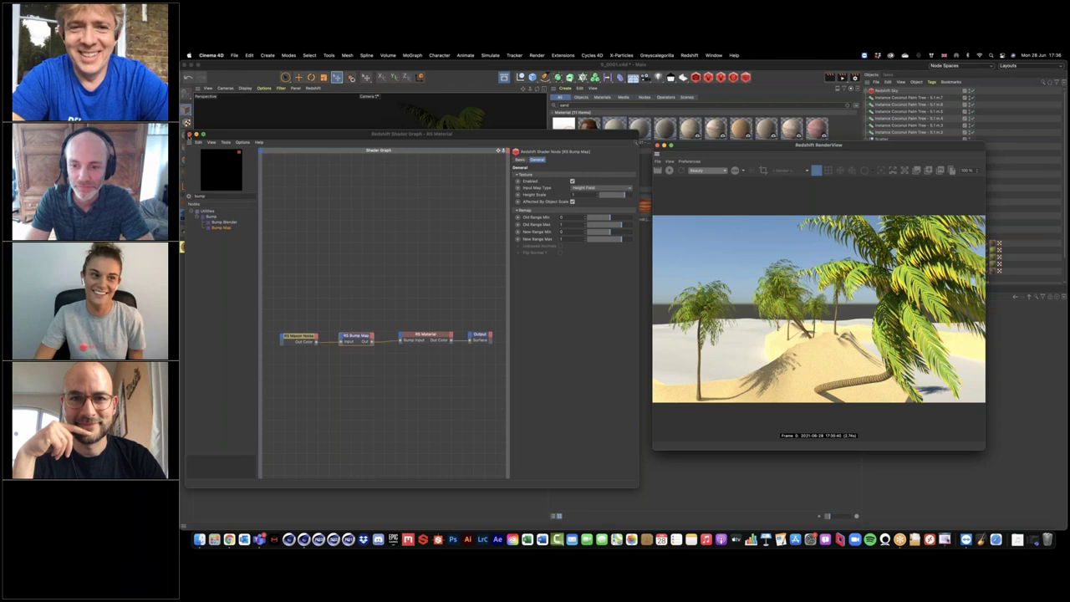
pyautogui.click(190, 134)
pyautogui.moveTo(644, 144); pyautogui.dragTo(584, 140)
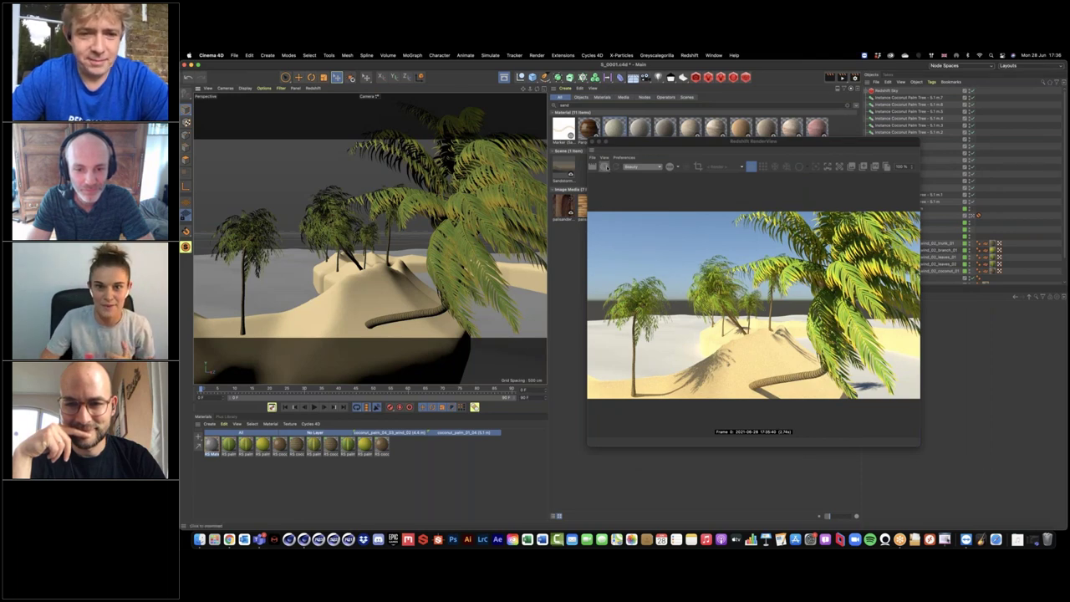
pyautogui.click(604, 166)
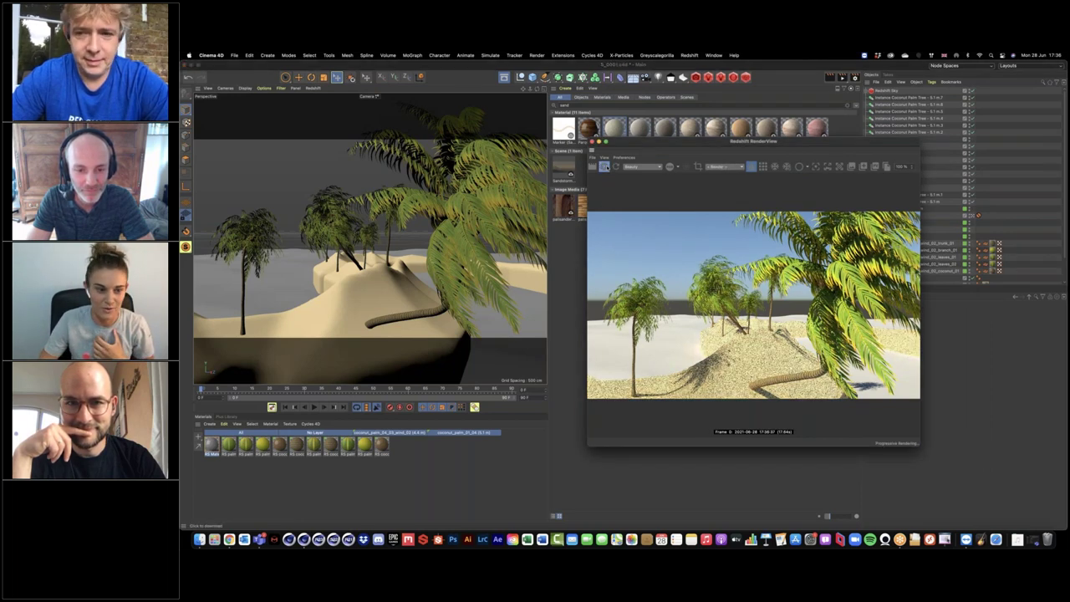
# Create a new Redshift Material and stop the live render.
pyautogui.click(209, 424)
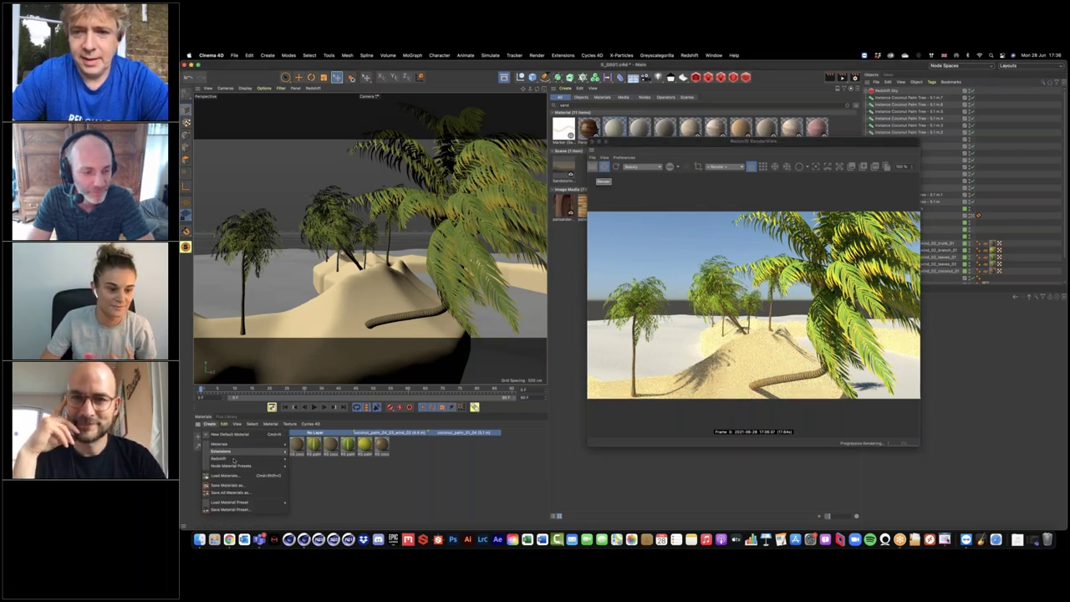
pyautogui.moveTo(220, 459)
pyautogui.moveTo(298, 460)
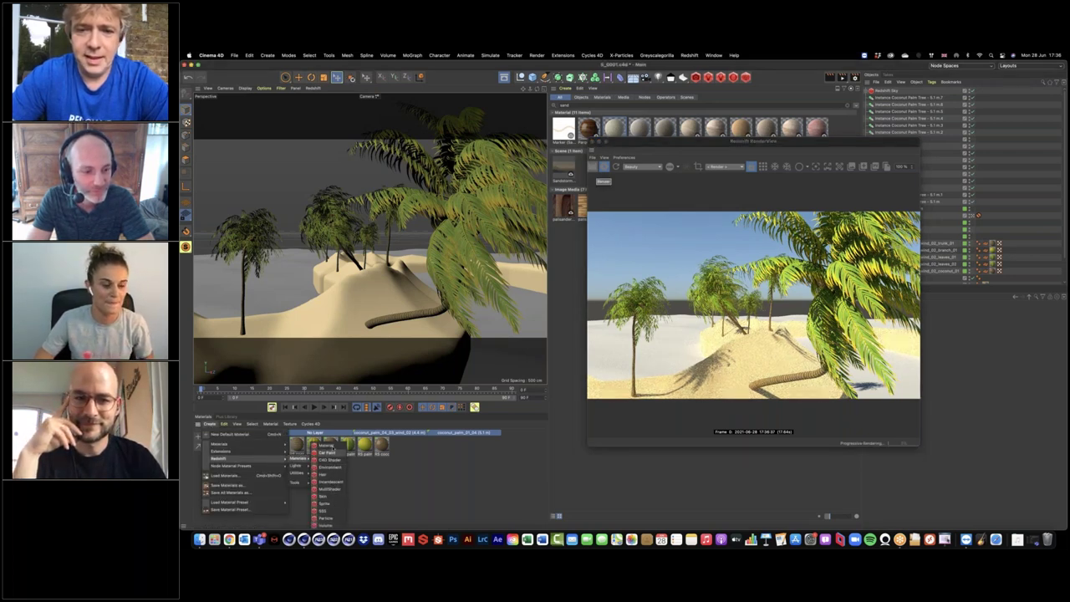
pyautogui.click(327, 444)
pyautogui.click(604, 167)
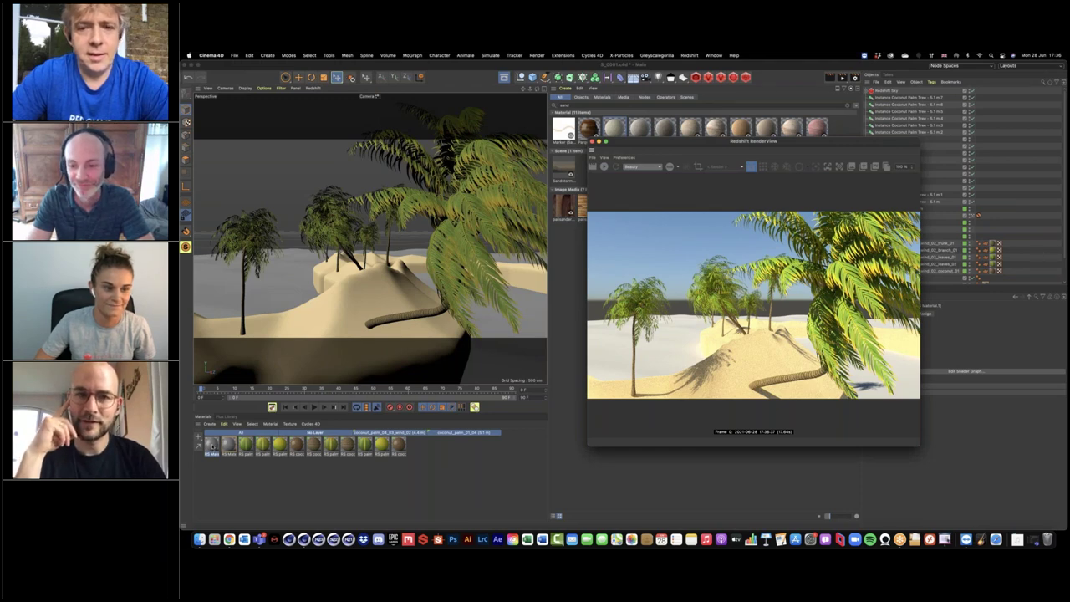
# Rename the bump-mapped material as Sand and restart the live render.
pyautogui.click(212, 444)
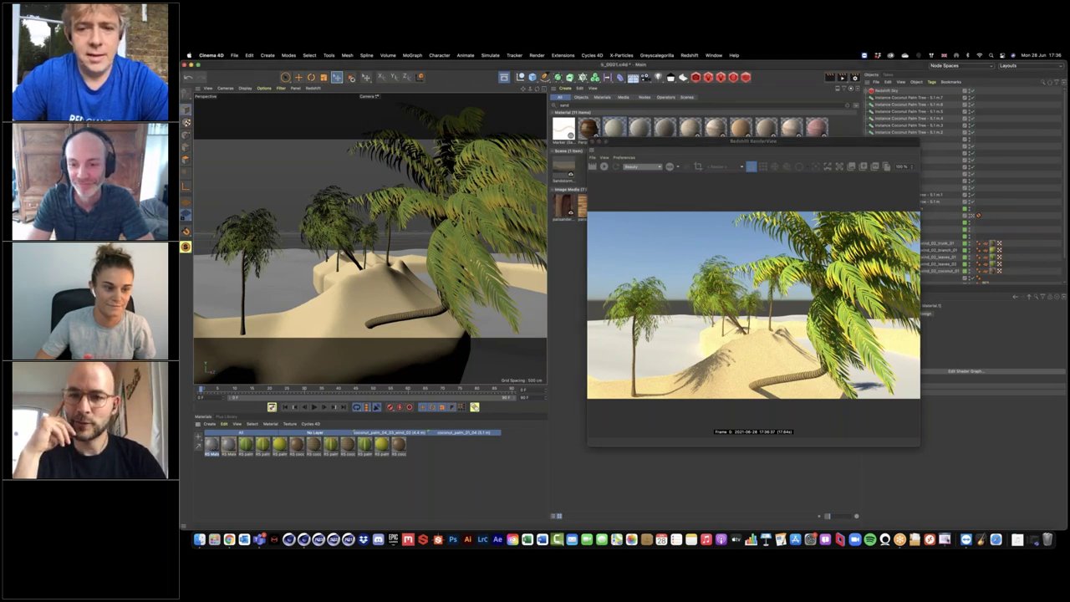
pyautogui.click(228, 454)
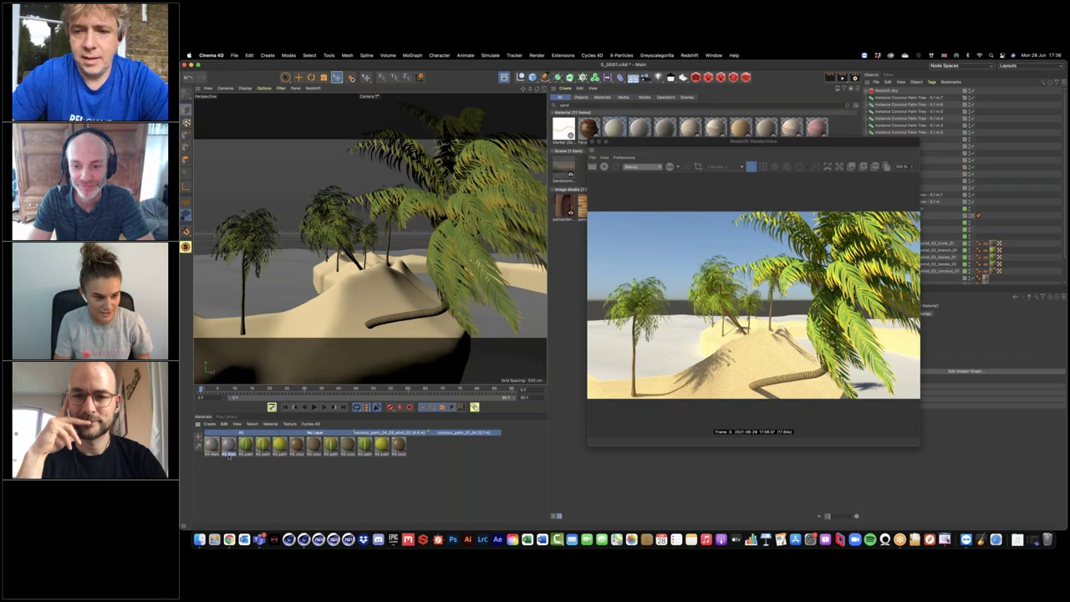
pyautogui.doubleClick(230, 449)
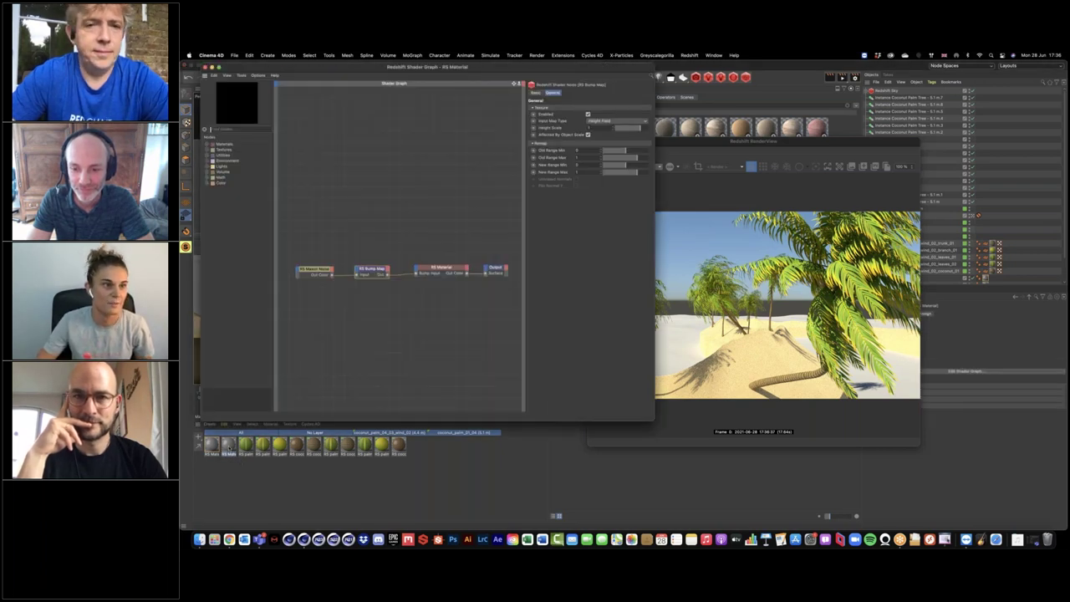
pyautogui.press('super+w')
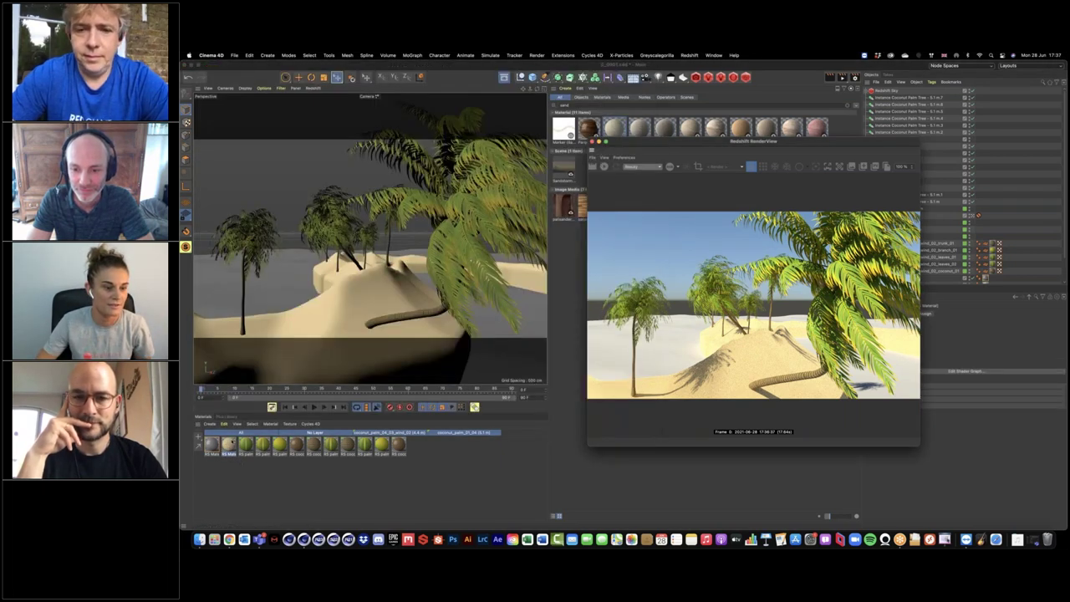
pyautogui.doubleClick(229, 444)
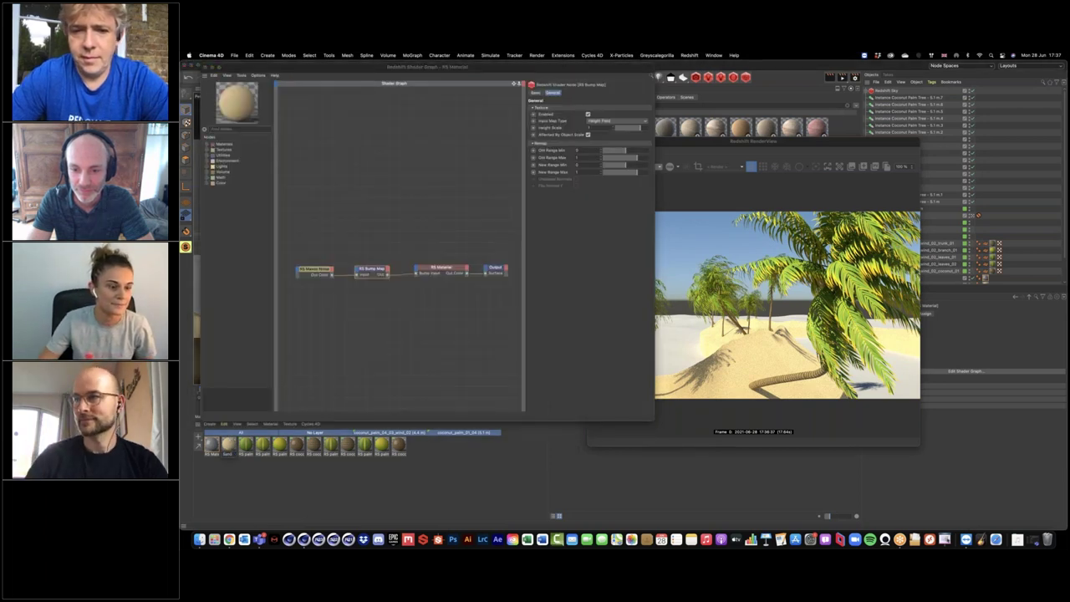
pyautogui.press('super+w')
pyautogui.click(243, 471)
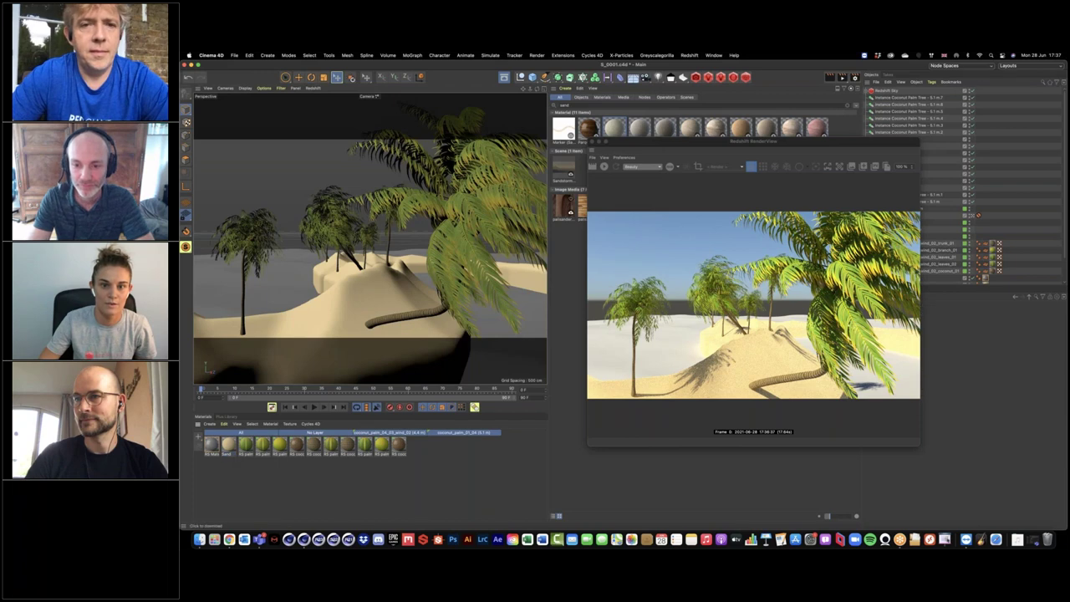
pyautogui.click(604, 166)
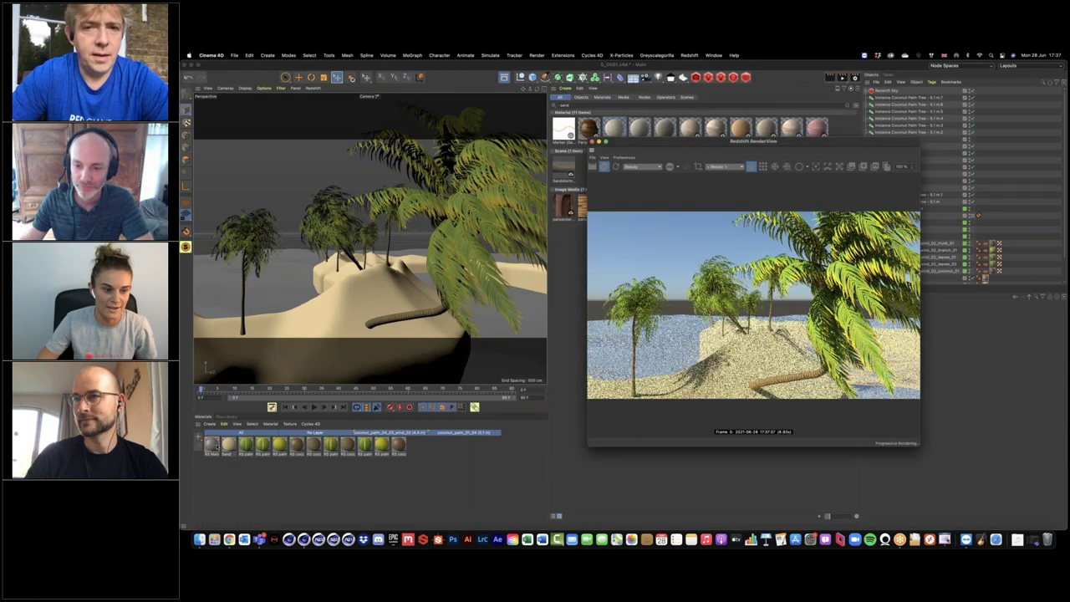
# Open the new RS Material's shader graph, move the render view clear of it, and apply the Water preset.
pyautogui.doubleClick(217, 447)
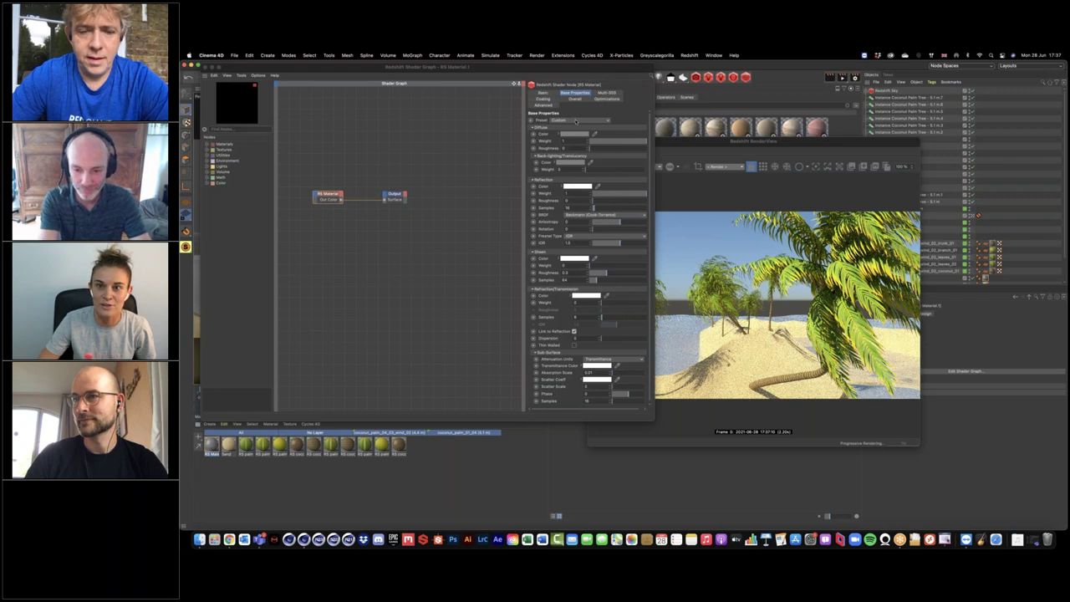
pyautogui.moveTo(698, 141); pyautogui.dragTo(770, 70)
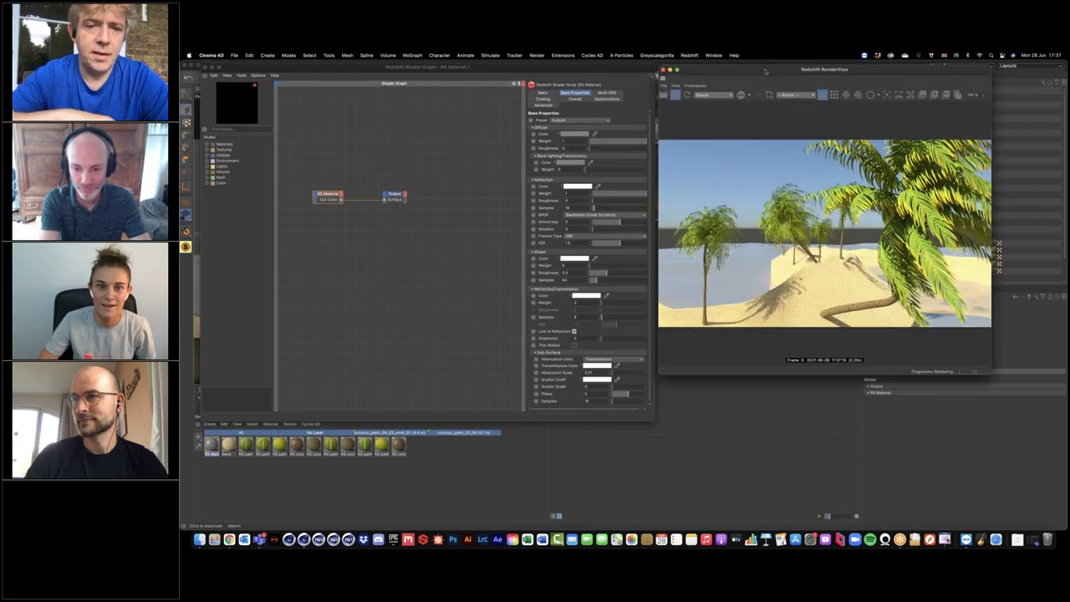
pyautogui.click(577, 120)
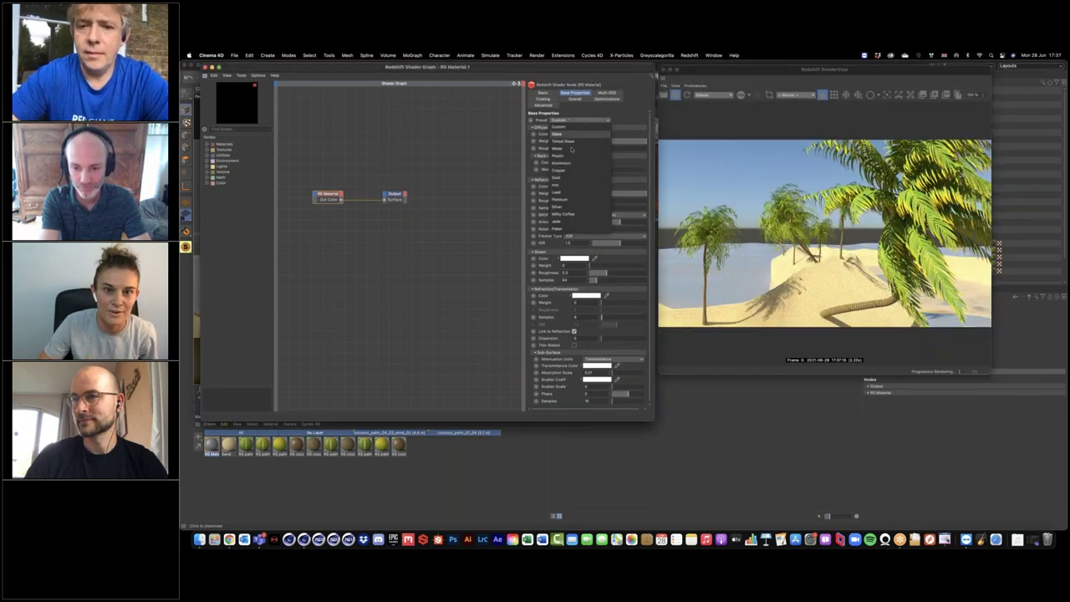
pyautogui.click(572, 149)
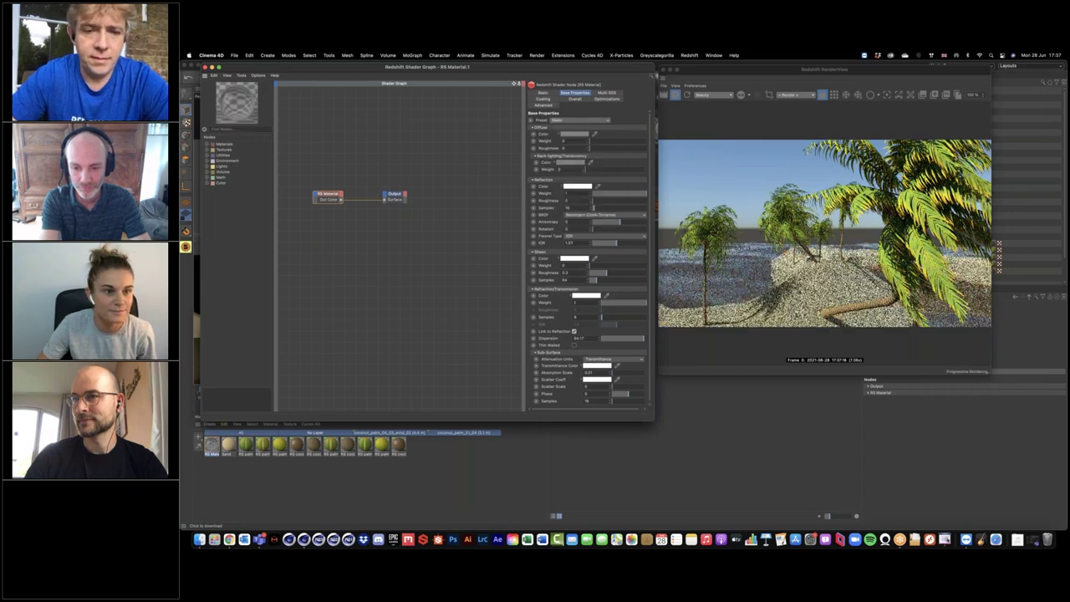
# Add Maxon Noise and Bump Map nodes to the water material and connect the noise directly to the Output's Surface.
pyautogui.moveTo(311, 167); pyautogui.dragTo(431, 234)
pyautogui.moveTo(393, 194); pyautogui.dragTo(460, 212)
pyautogui.click(230, 129)
pyautogui.click(230, 129)
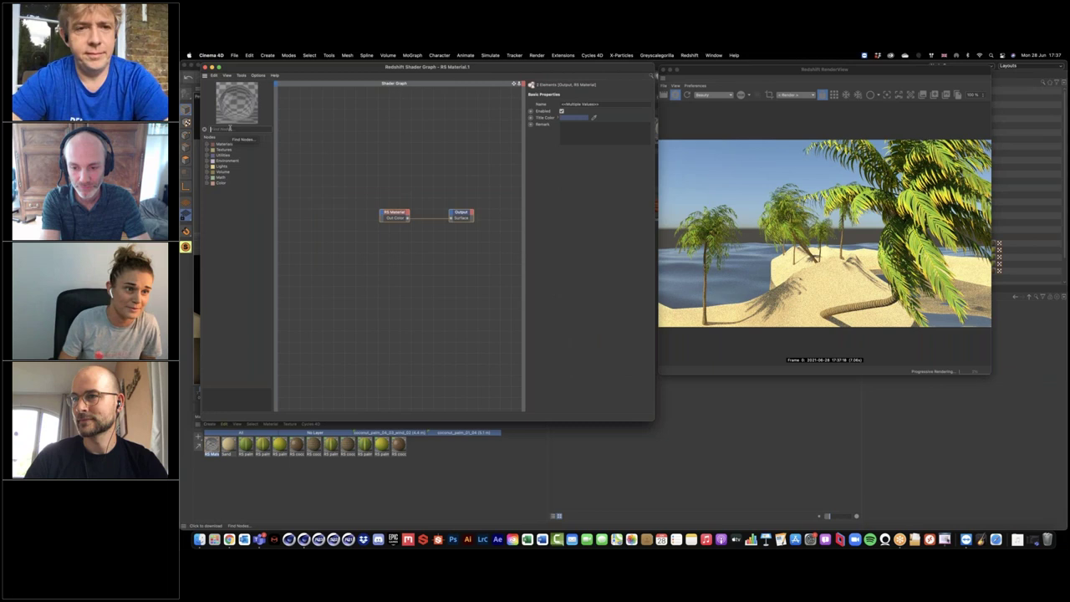
pyautogui.write('noise')
pyautogui.moveTo(232, 149); pyautogui.dragTo(314, 216)
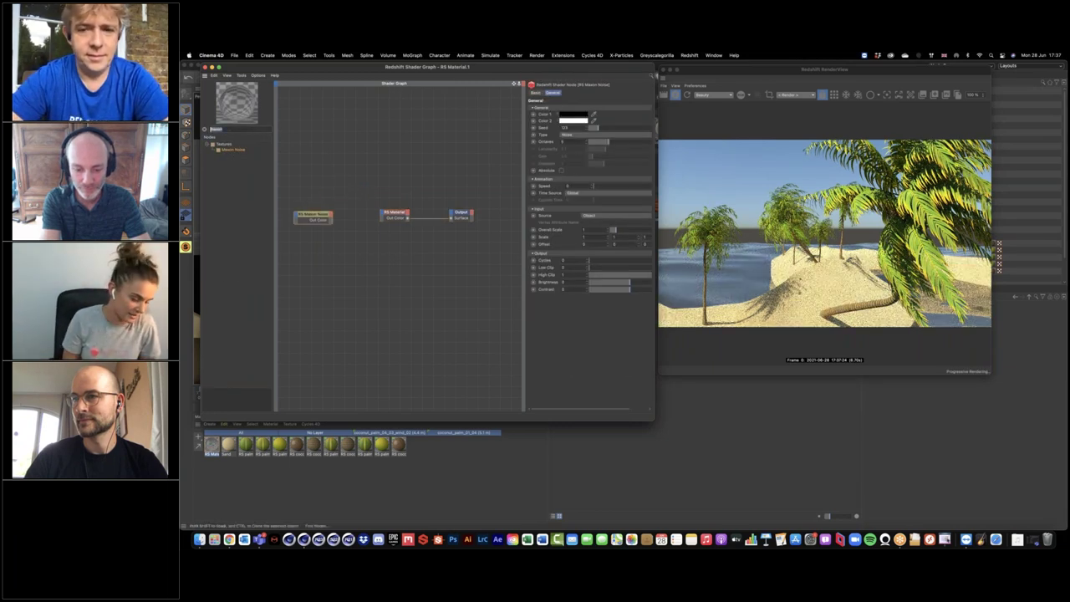
pyautogui.write('bump')
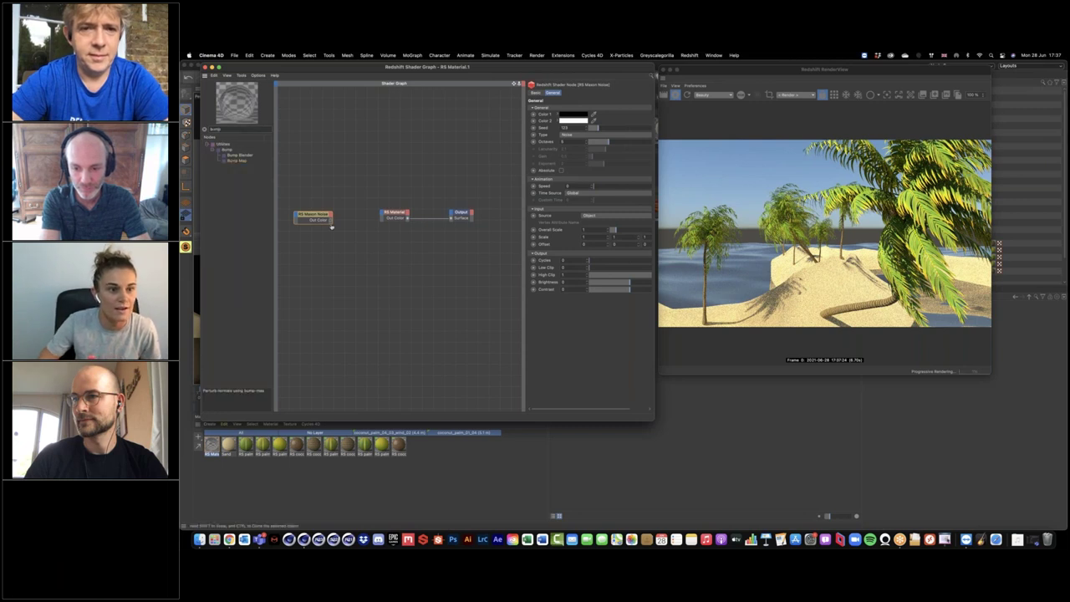
pyautogui.moveTo(332, 227); pyautogui.dragTo(452, 218)
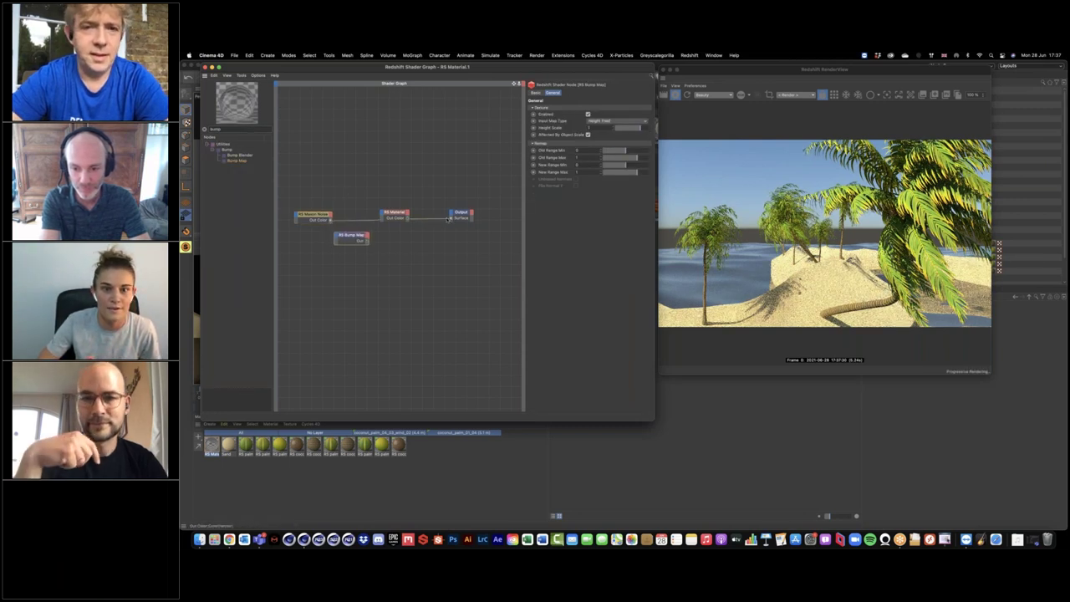
# Set the Maxon Noise type to Ridged Multi Fractal and its overall scale to 0.5.
pyautogui.click(314, 215)
pyautogui.click(595, 134)
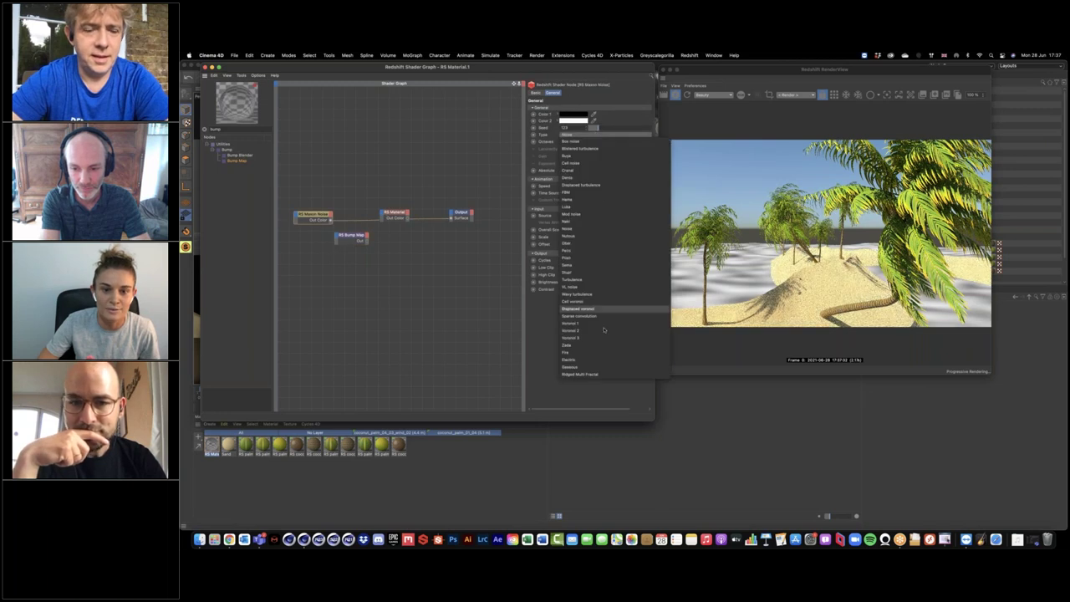
pyautogui.click(595, 374)
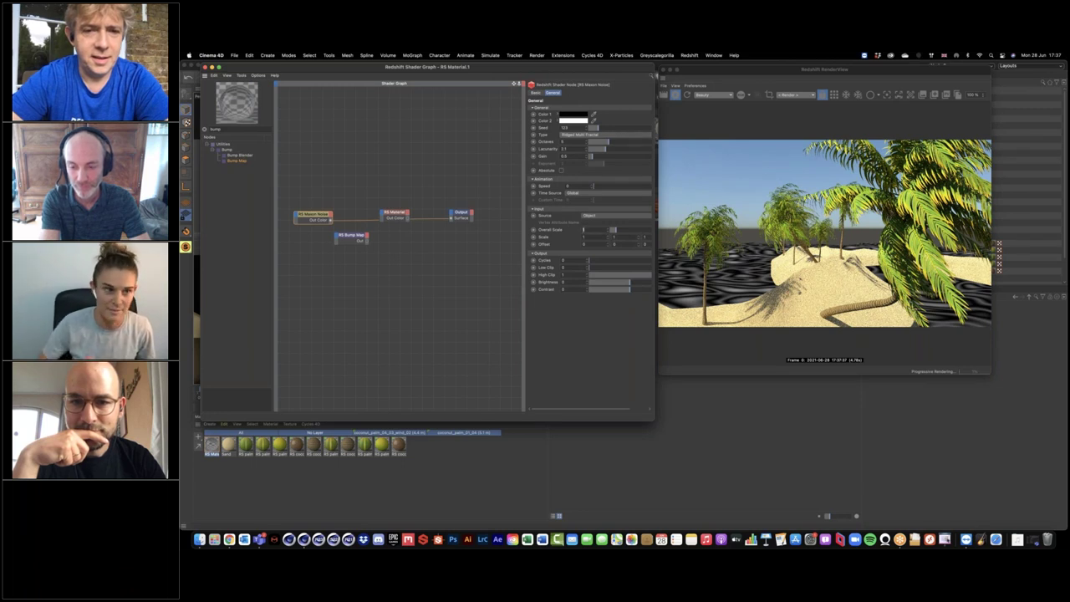
pyautogui.write('0.5')
pyautogui.press('Return')
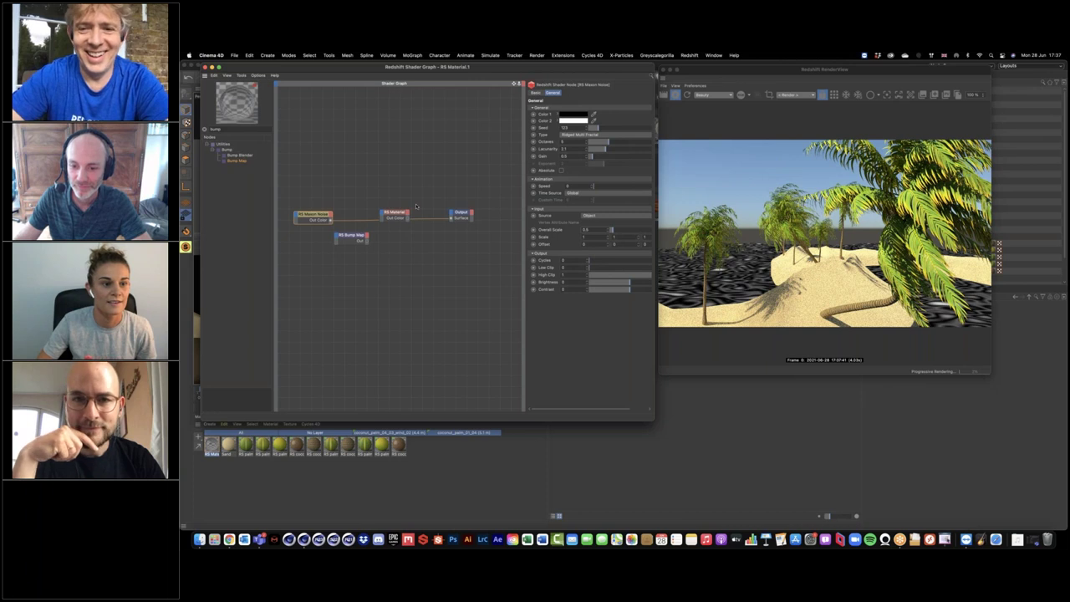
# Arrange the nodes in a row in the order Maxon Noise, Bump Map, RS Material and Output.
pyautogui.moveTo(313, 214); pyautogui.dragTo(297, 215)
pyautogui.moveTo(382, 205); pyautogui.dragTo(473, 243)
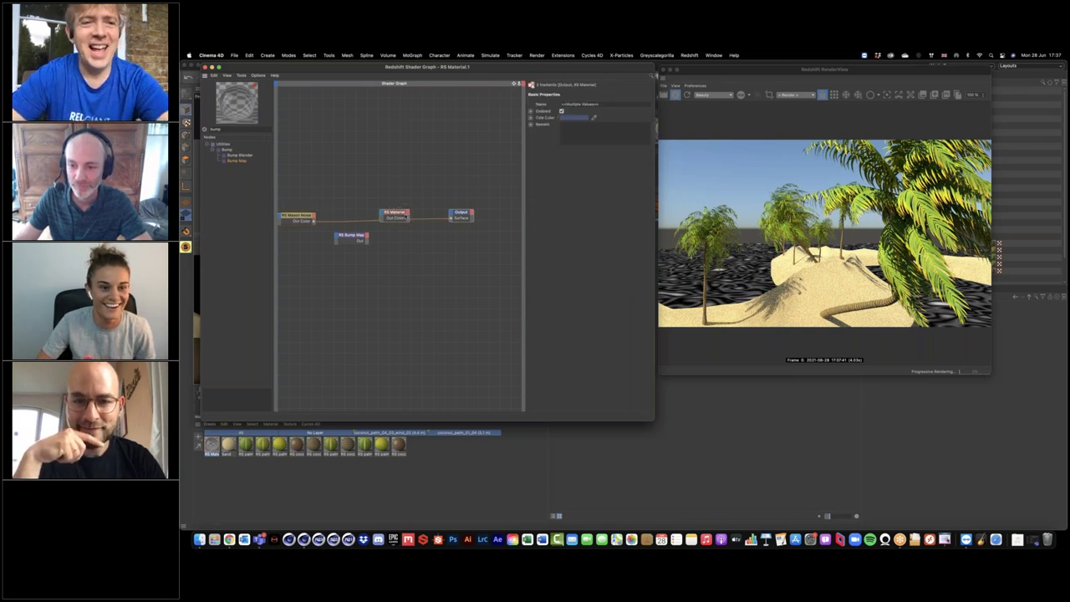
pyautogui.moveTo(407, 216); pyautogui.dragTo(433, 219)
pyautogui.moveTo(351, 236); pyautogui.dragTo(356, 215)
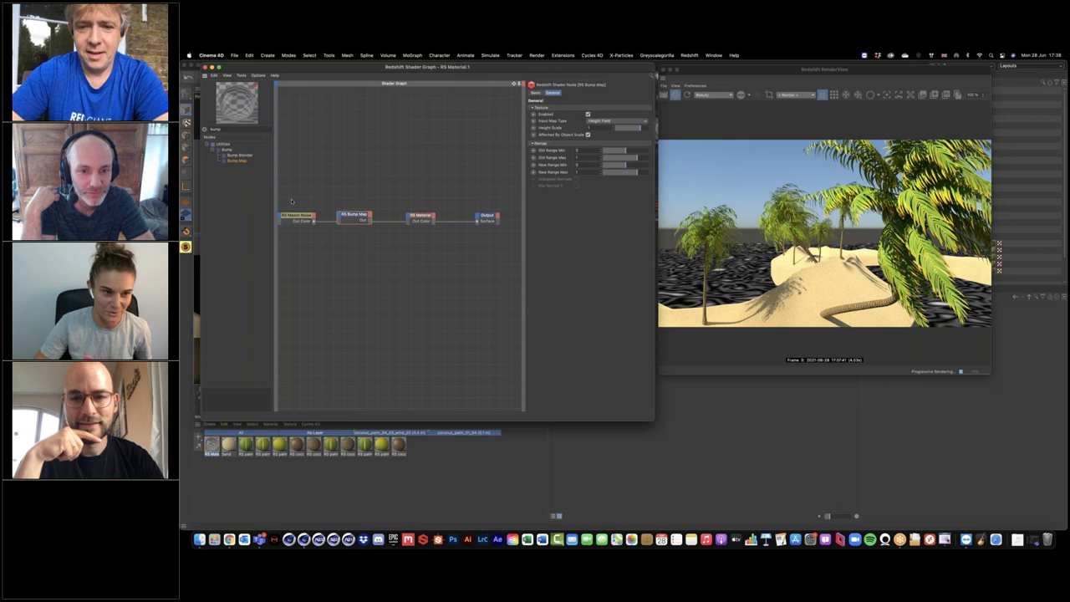
# Route the noise through the Bump Map into the RS Material's Bump Input and connect the material to the Output's Surface.
pyautogui.click(297, 215)
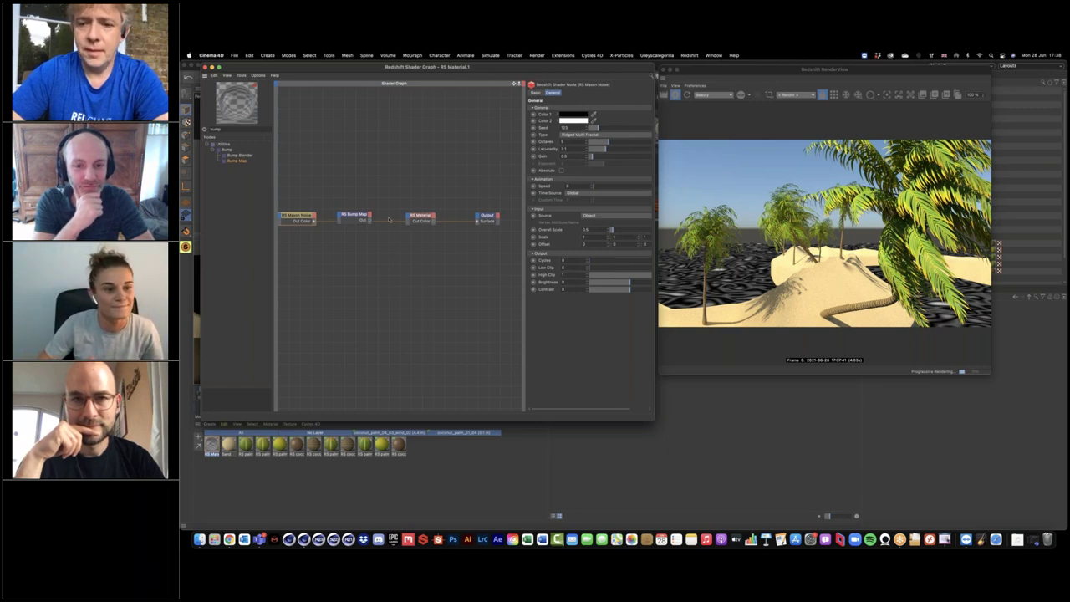
pyautogui.moveTo(315, 221); pyautogui.dragTo(533, 302)
pyautogui.click(418, 216)
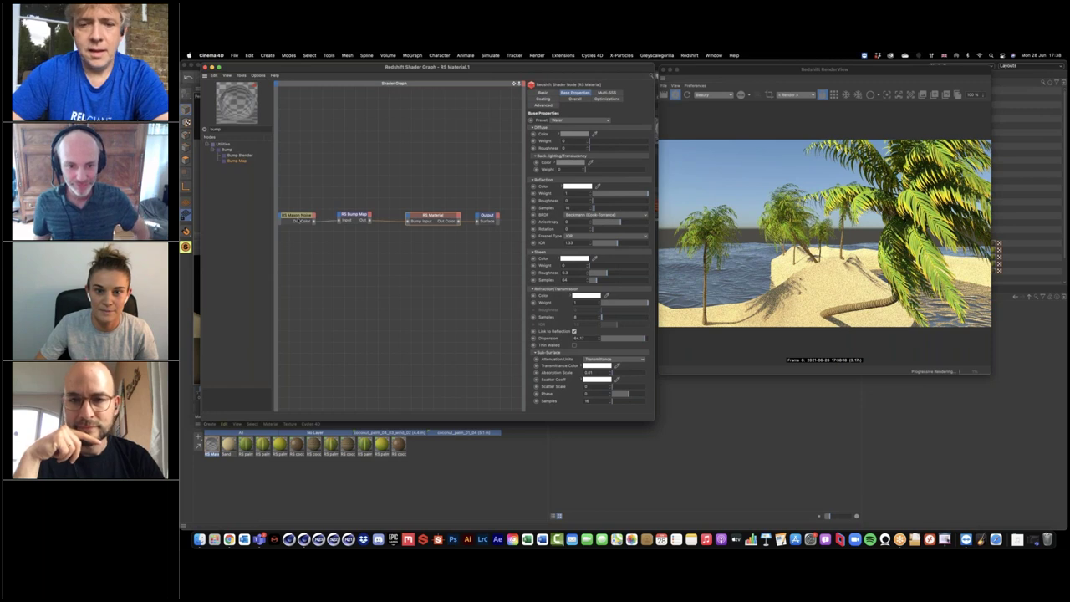
# Set the first Scale value of the Maxon Noise to 0.5.
pyautogui.click(296, 216)
pyautogui.click(595, 229)
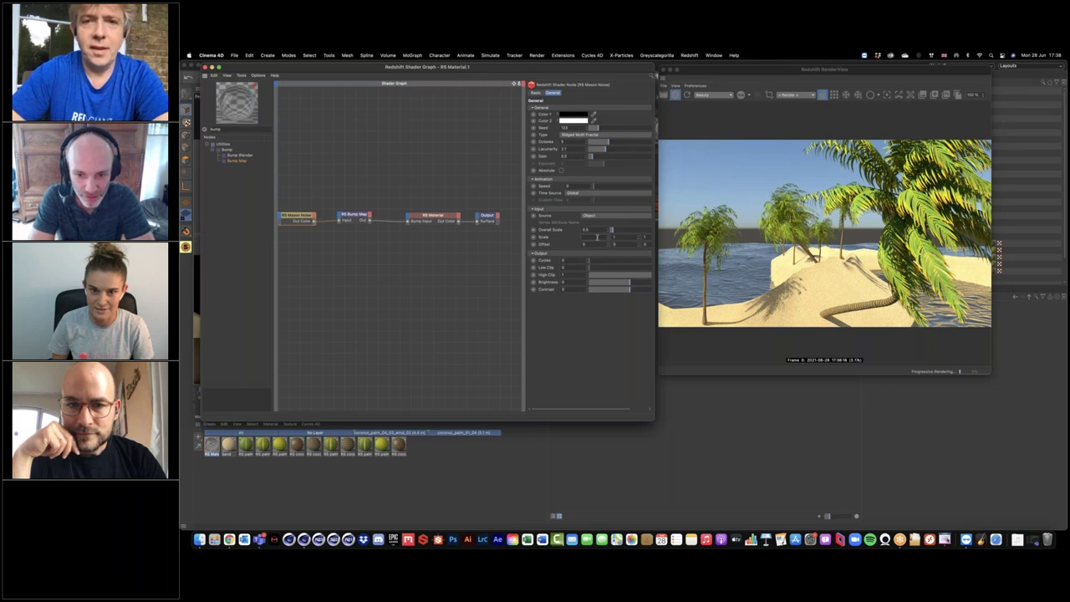
pyautogui.click(597, 237)
pyautogui.write('0')
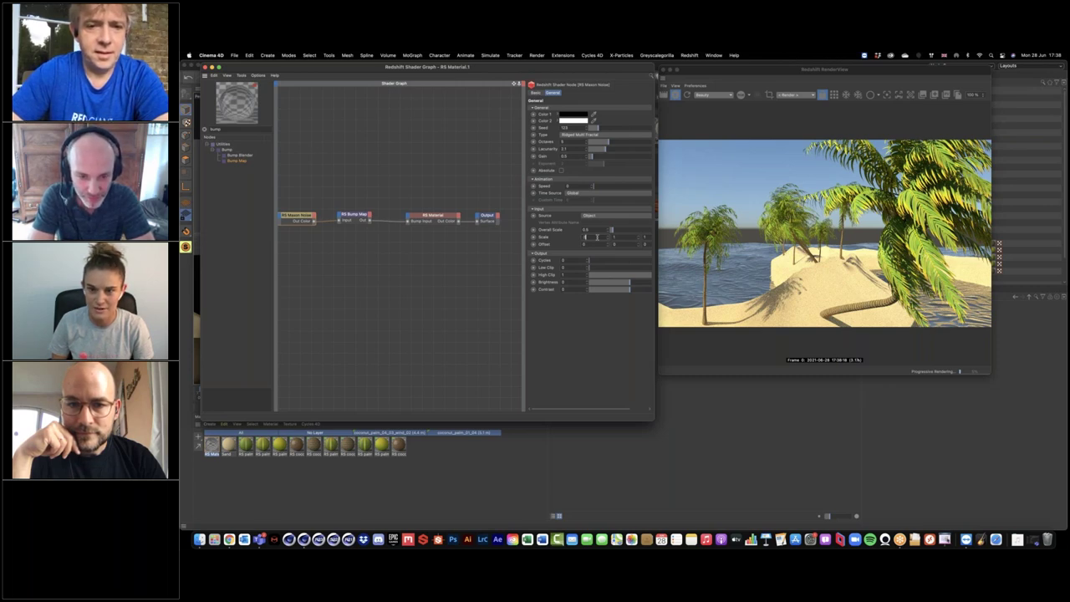
pyautogui.write('.5')
pyautogui.press('Return')
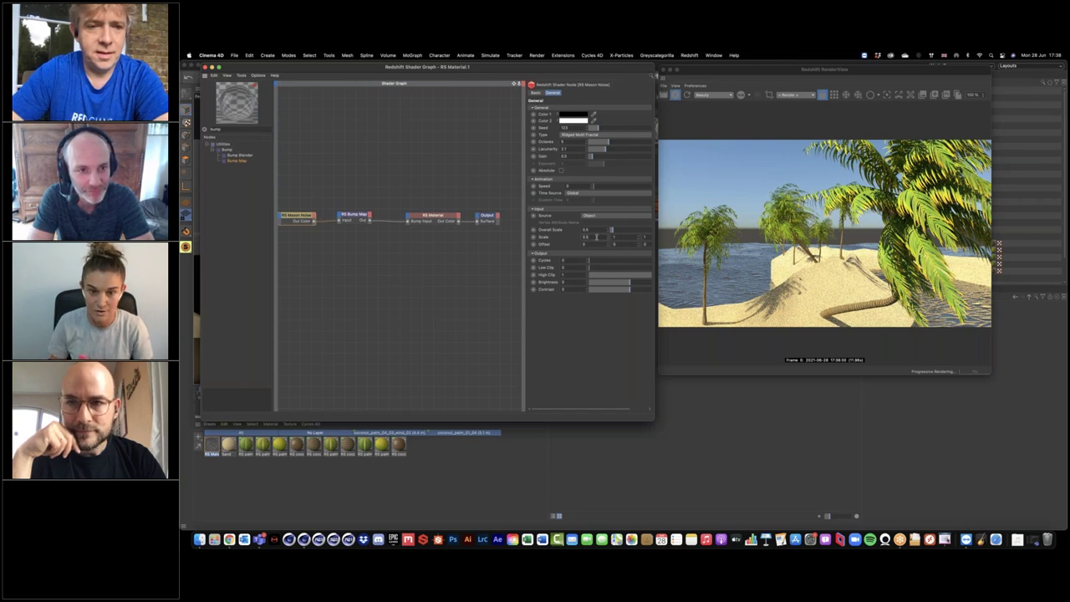
# Set the first Scale value of the Maxon Noise to 0.8.
pyautogui.click(597, 238)
pyautogui.write('0.8')
pyautogui.press('Return')
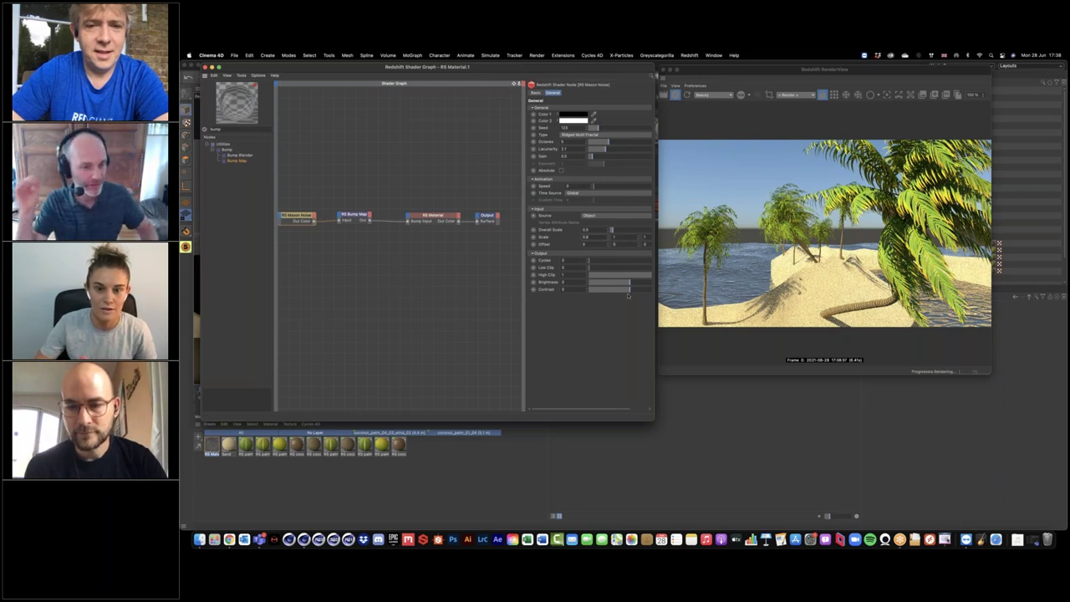
# Lower the noise contrast to about -0.23 and preview the noise by connecting it directly to the Output's Surface.
pyautogui.moveTo(628, 291); pyautogui.dragTo(620, 290)
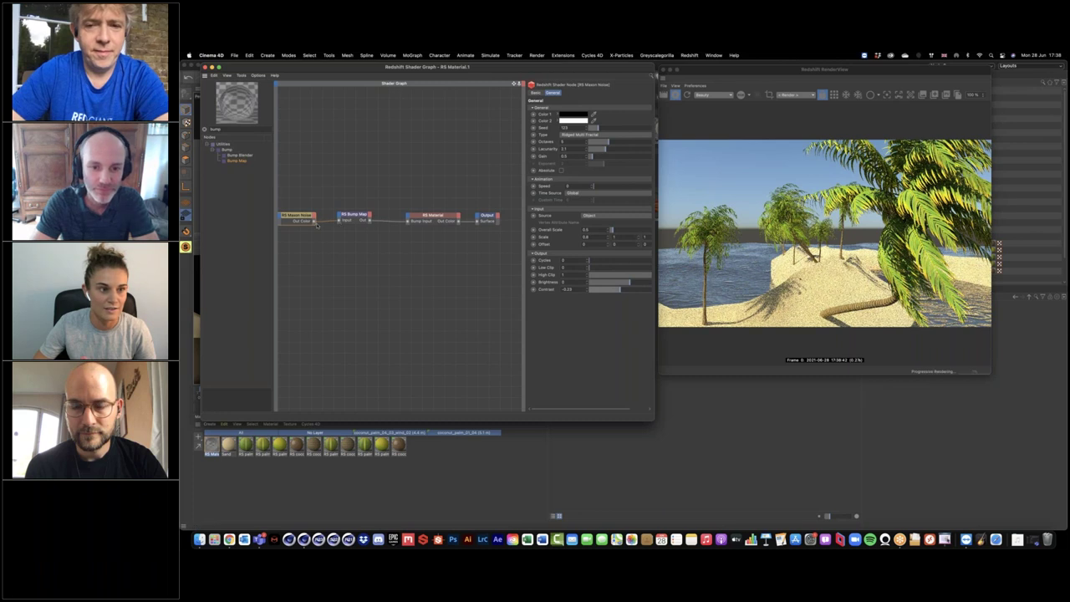
pyautogui.moveTo(315, 222); pyautogui.dragTo(482, 223)
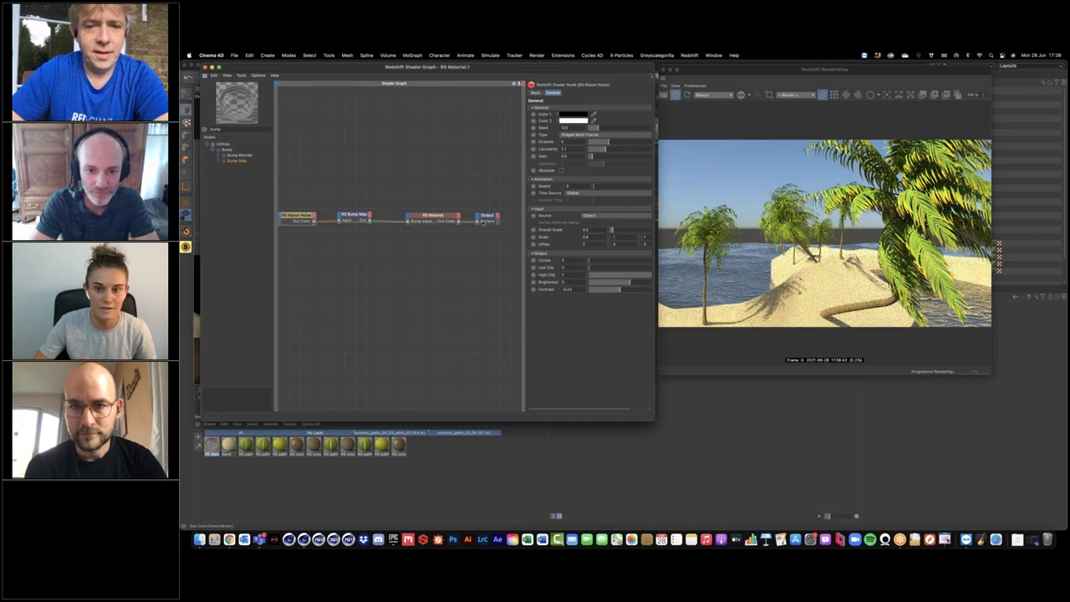
pyautogui.moveTo(617, 291); pyautogui.dragTo(621, 290)
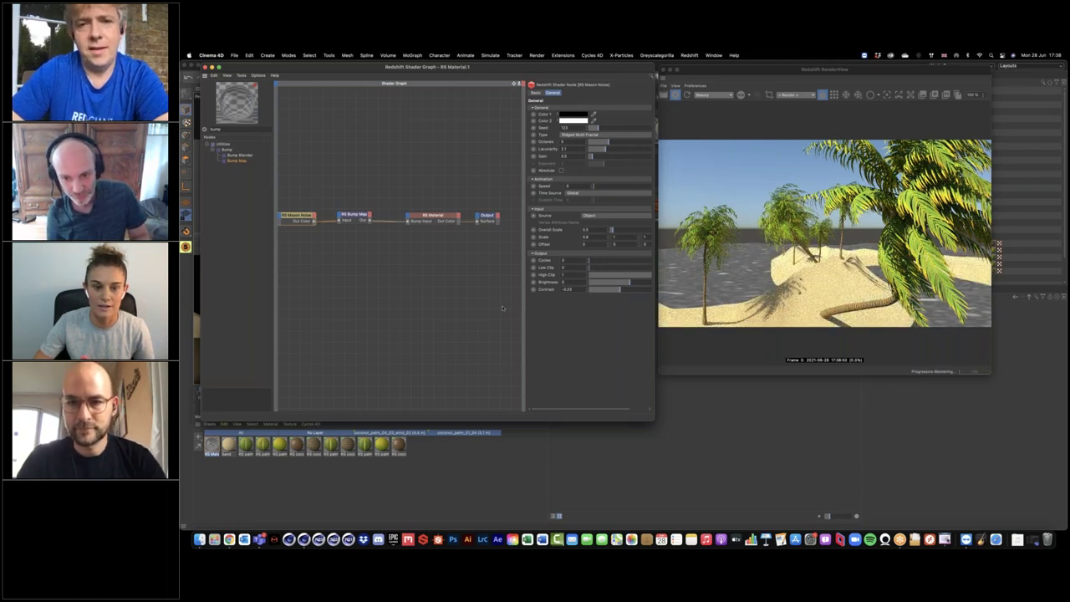
# Widen the node's attribute area and lower the noise brightness to about -0.042.
pyautogui.moveTo(524, 306); pyautogui.dragTo(424, 306)
pyautogui.moveTo(618, 277); pyautogui.dragTo(649, 276)
pyautogui.moveTo(558, 283); pyautogui.dragTo(565, 284)
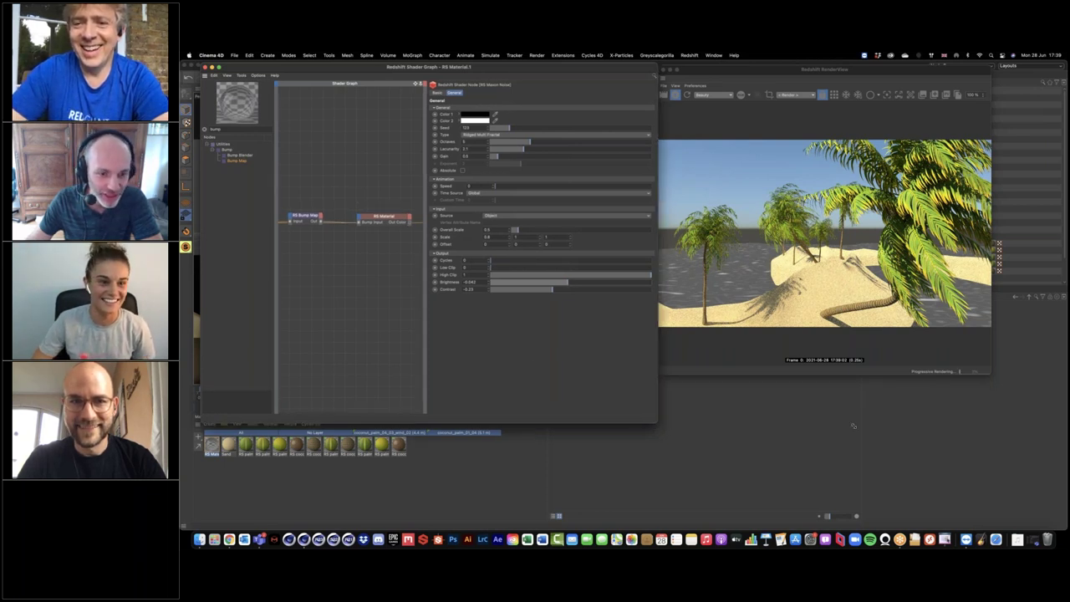
# Reconnect the RS Material to the Output's Surface and fit the enlarged shader graph window beside the render view.
pyautogui.moveTo(655, 421); pyautogui.dragTo(865, 425)
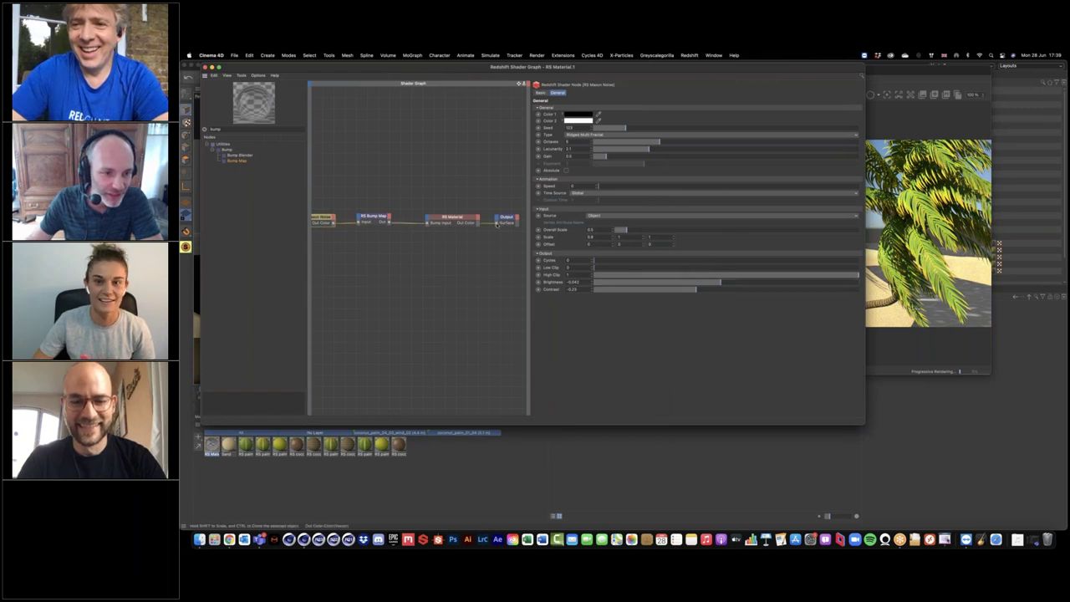
pyautogui.moveTo(728, 76); pyautogui.dragTo(549, 85)
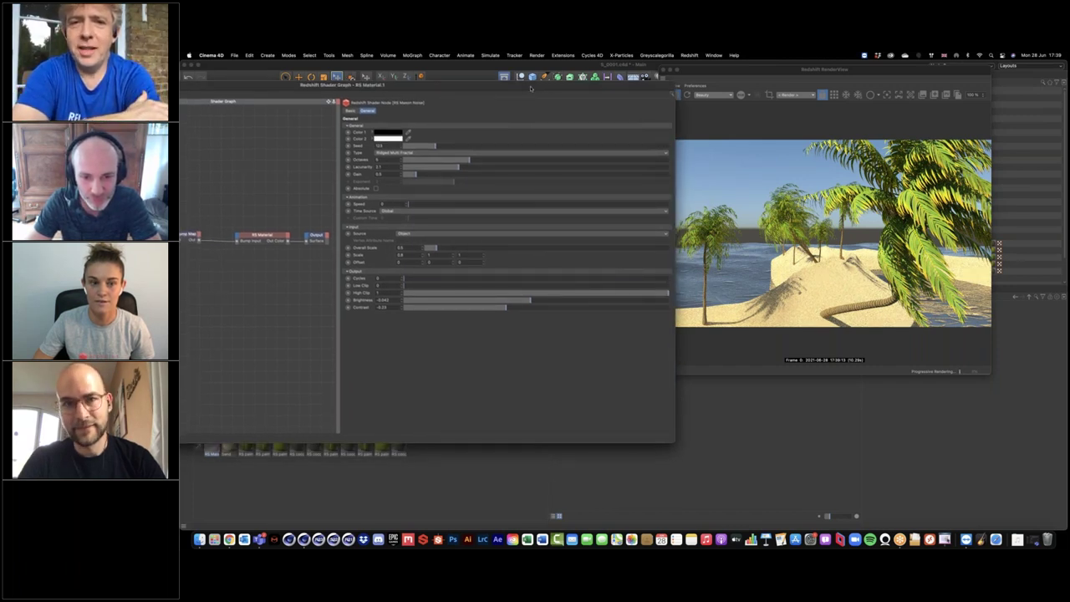
pyautogui.moveTo(526, 90); pyautogui.dragTo(661, 82)
pyautogui.moveTo(695, 438); pyautogui.dragTo(639, 439)
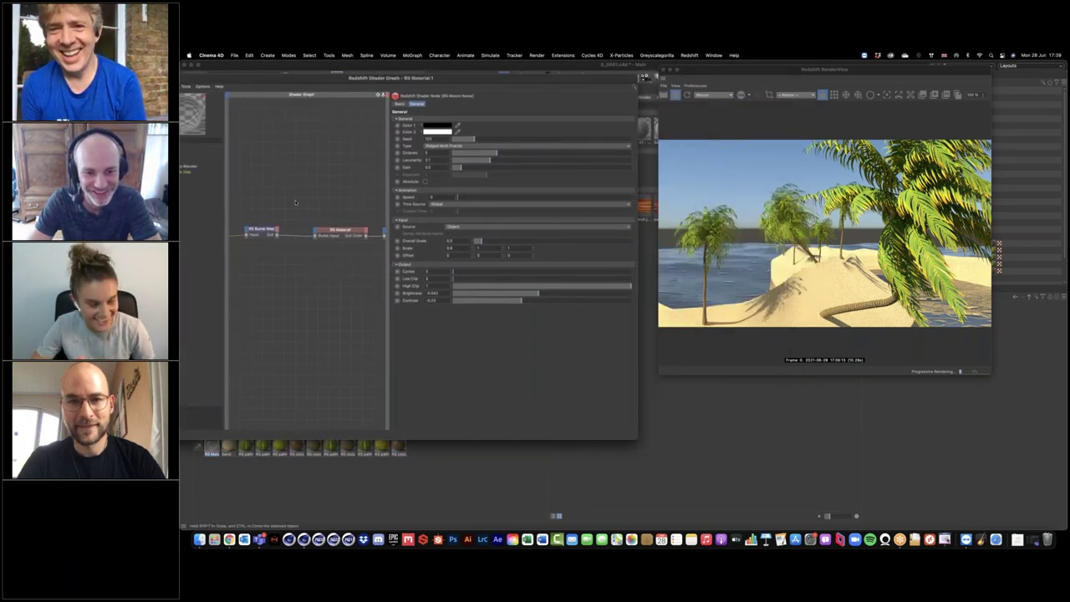
pyautogui.moveTo(360, 292); pyautogui.dragTo(405, 291, button='middle')
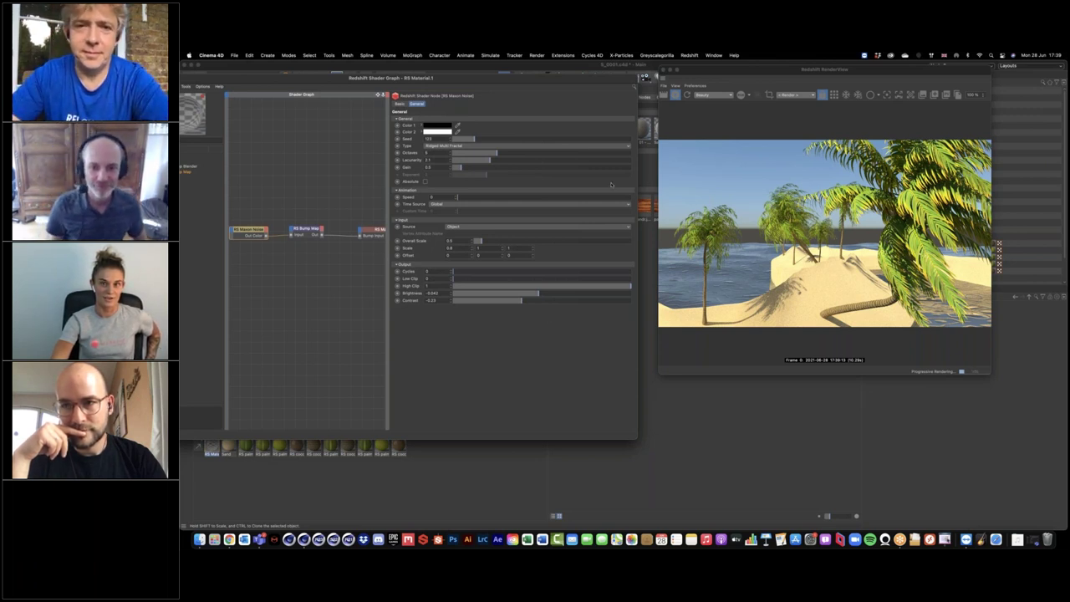
# Stop the live render and save the project.
pyautogui.click(676, 94)
pyautogui.click(234, 55)
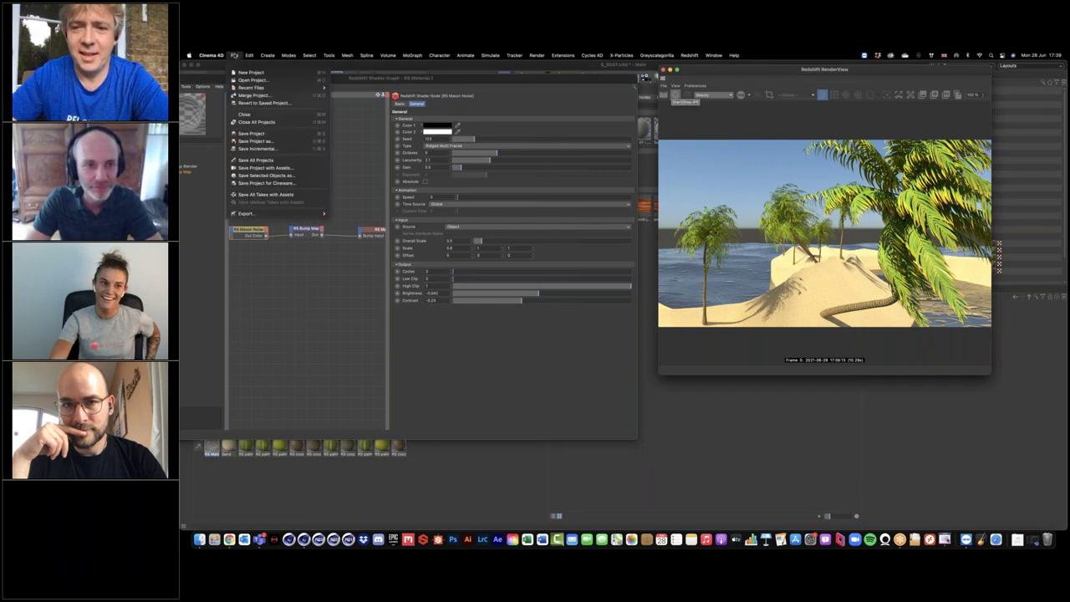
pyautogui.click(267, 135)
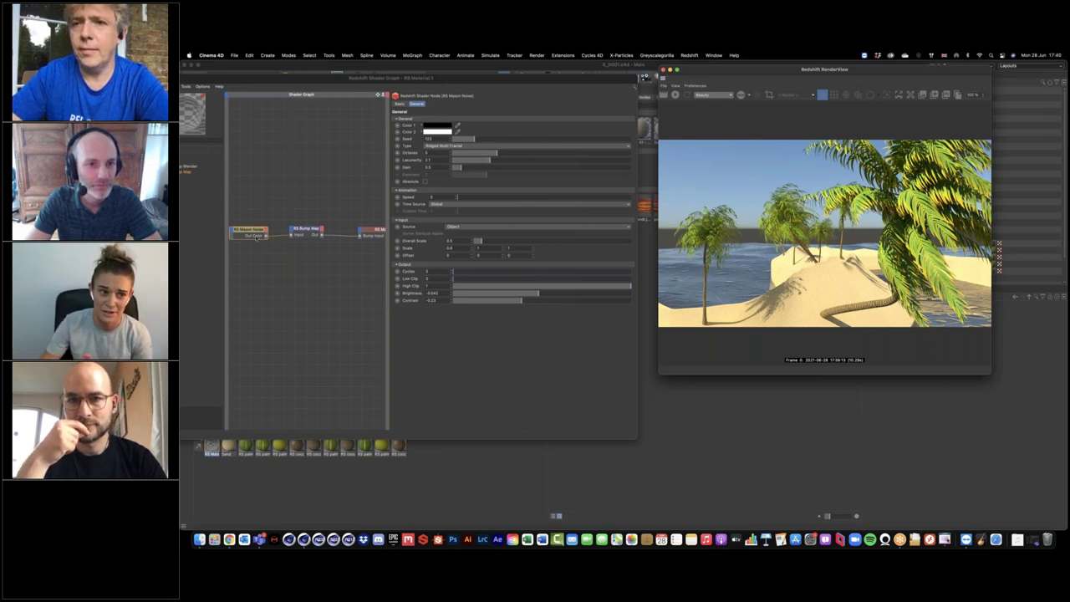
pyautogui.click(397, 285)
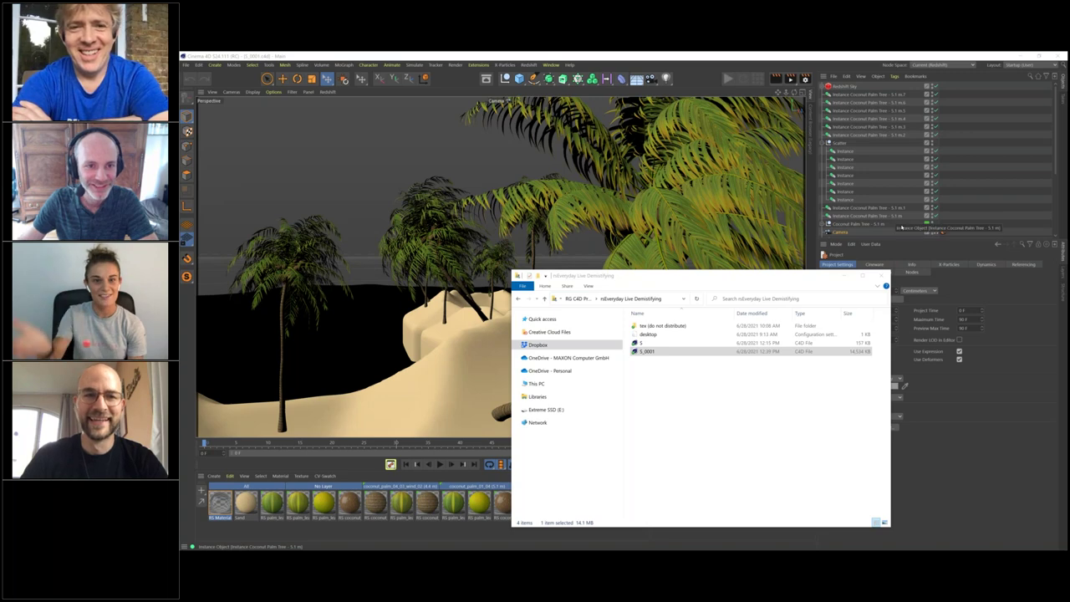
# Put the file browser window away, collapse the Scatter and Coconut Palm - 4.4 m hierarchies, and select the Landscape object.
pyautogui.click(845, 275)
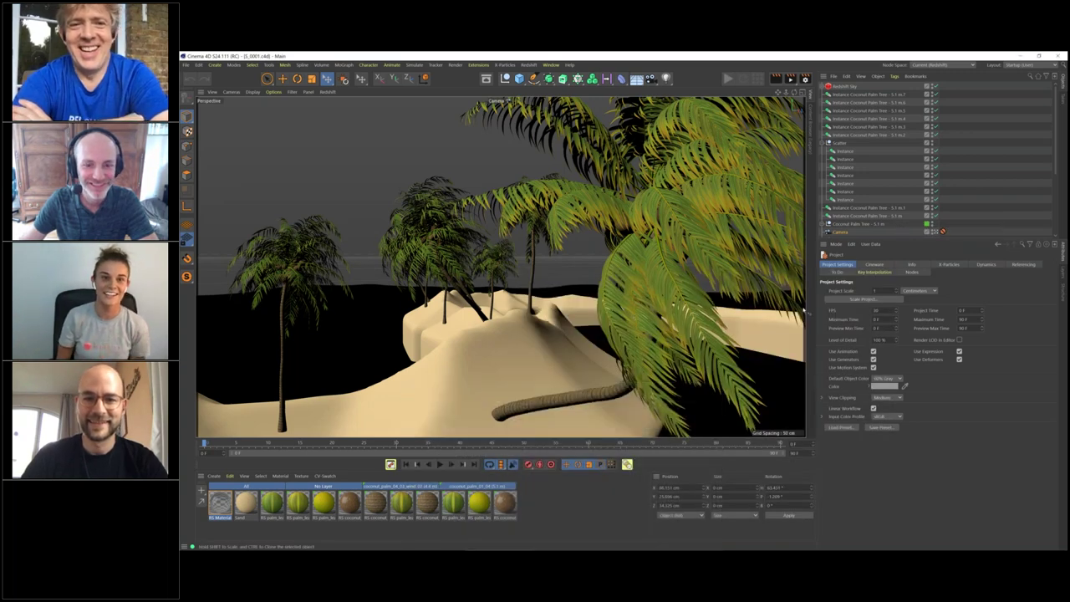
pyautogui.click(823, 143)
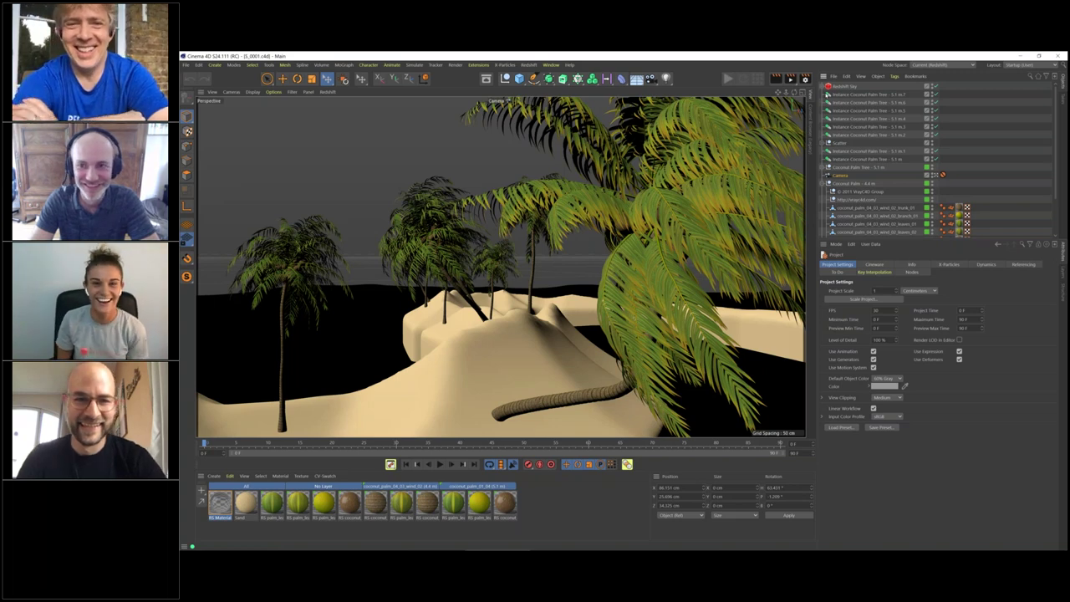
pyautogui.click(829, 183)
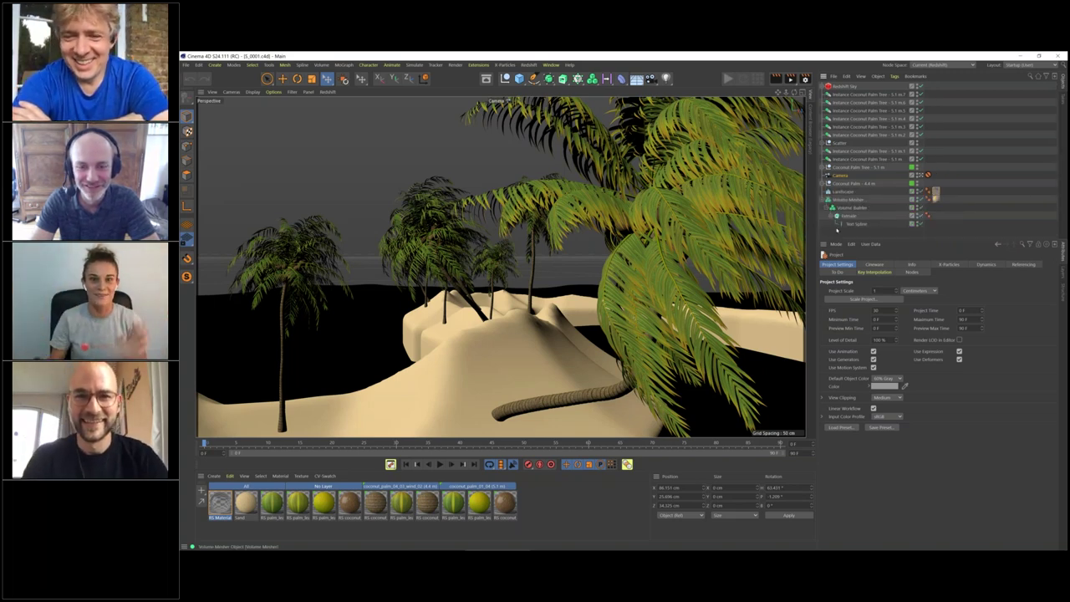
pyautogui.click(843, 191)
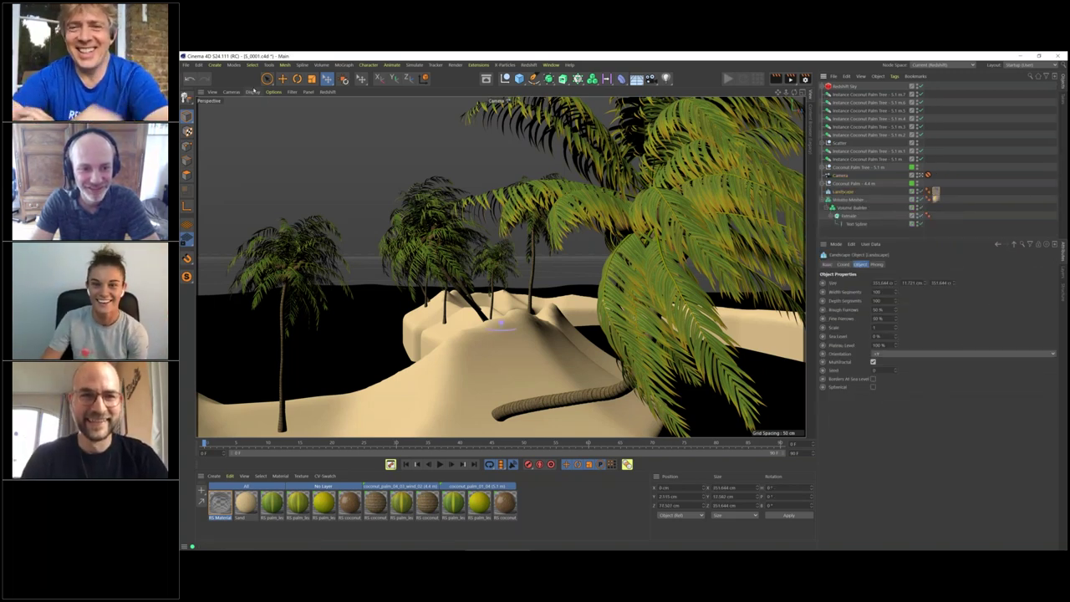
# Switch the viewport to the default camera and view the whole landscape from outside, with the Live Selection tool active.
pyautogui.click(231, 92)
pyautogui.moveTo(246, 119)
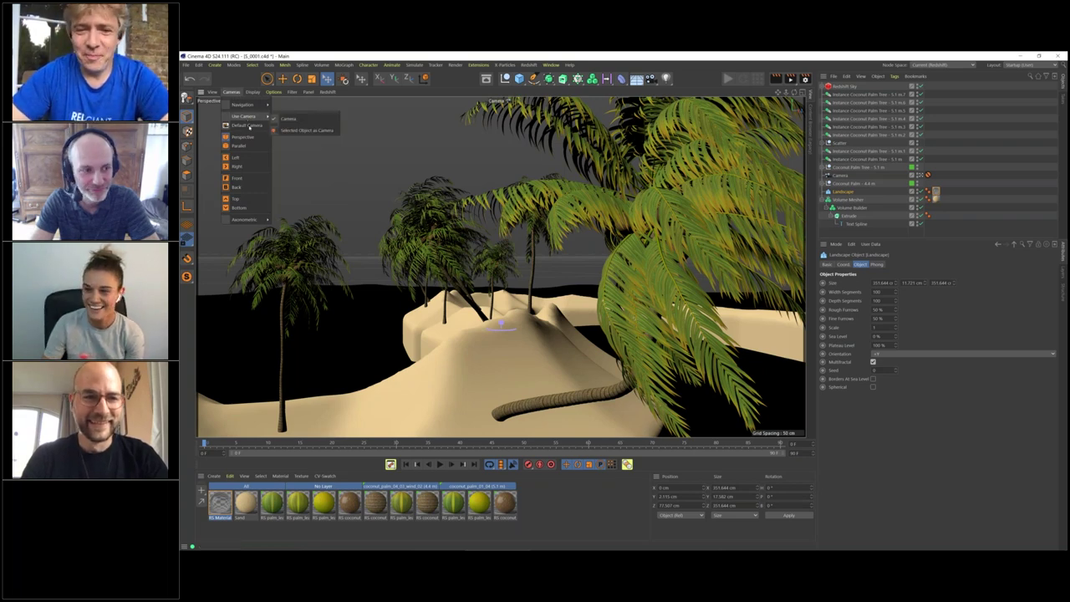
pyautogui.click(249, 127)
pyautogui.keyDown('alt'); pyautogui.moveTo(625, 290); pyautogui.dragTo(383, 256, button='right'); pyautogui.keyUp('alt')
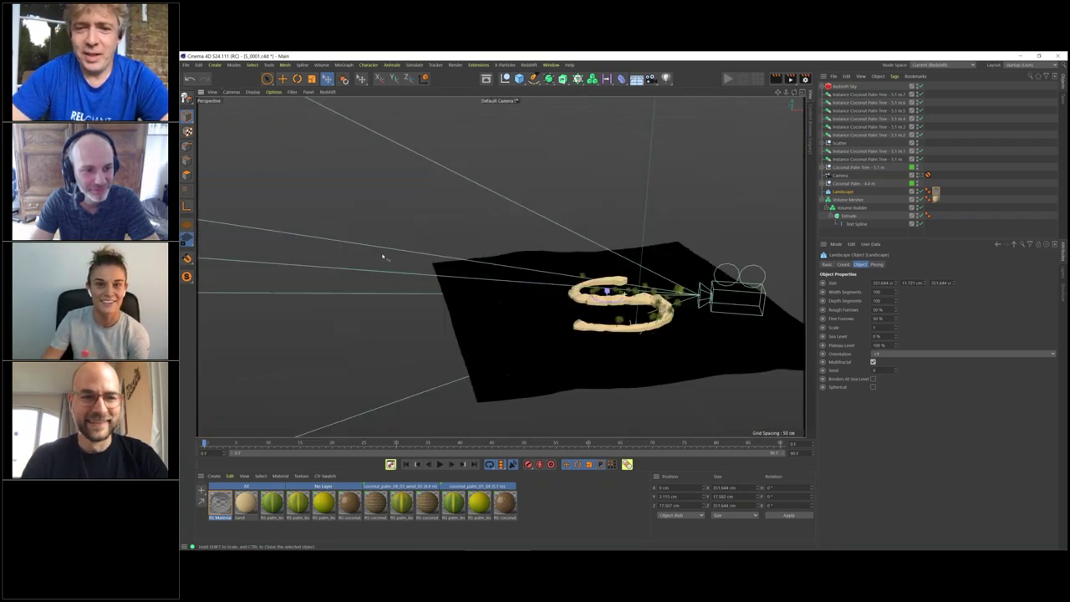
pyautogui.scroll(-3, 383, 257)
pyautogui.click(267, 80)
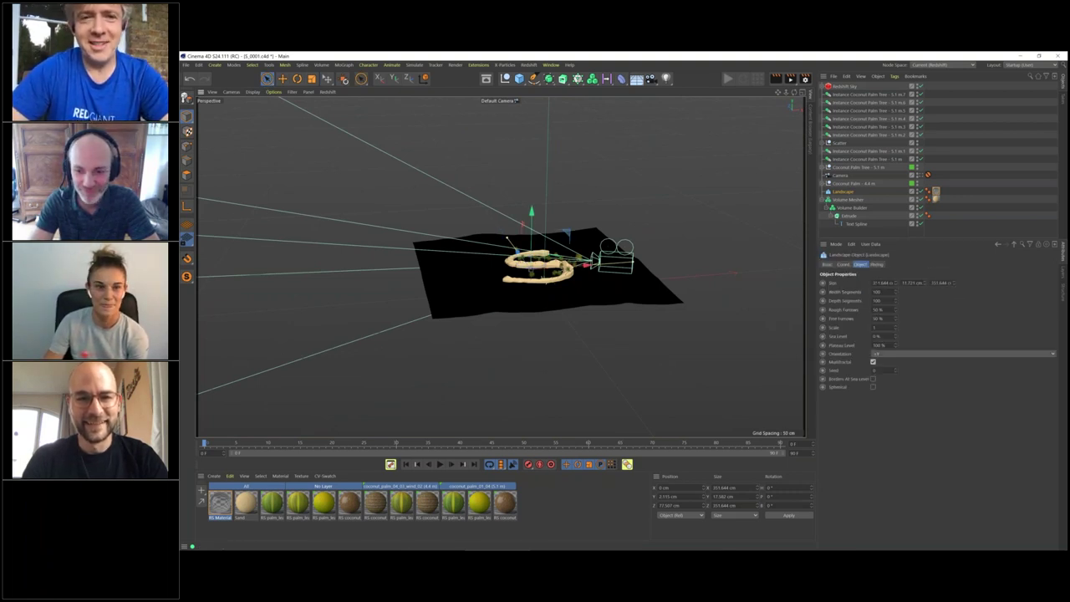
# Set the Landscape object's X and Z size to 4000 cm each.
pyautogui.click(880, 282)
pyautogui.doubleClick(880, 283)
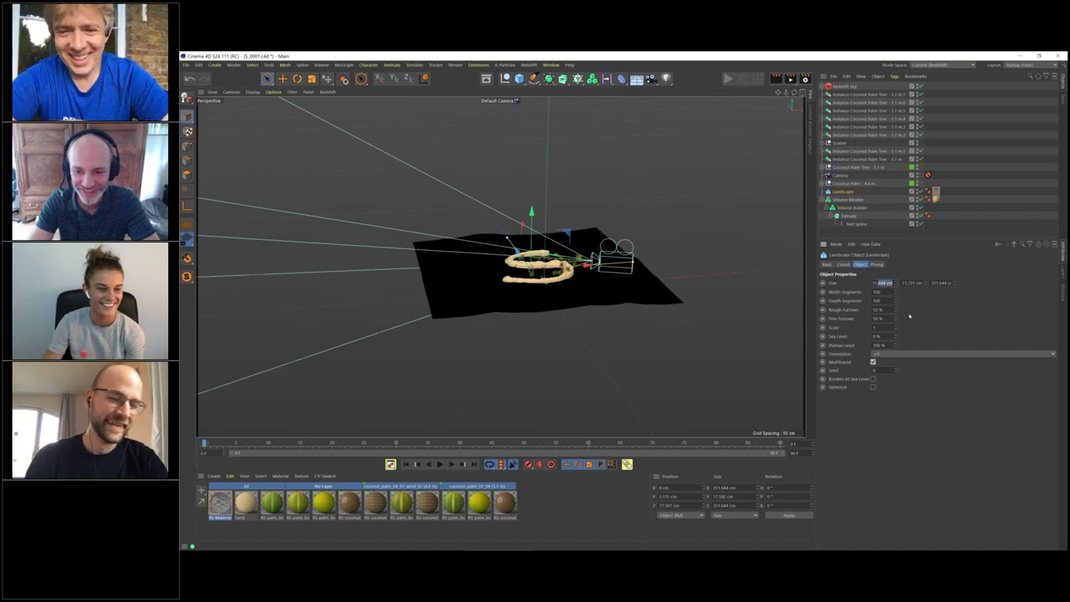
pyautogui.press('BackSpace')
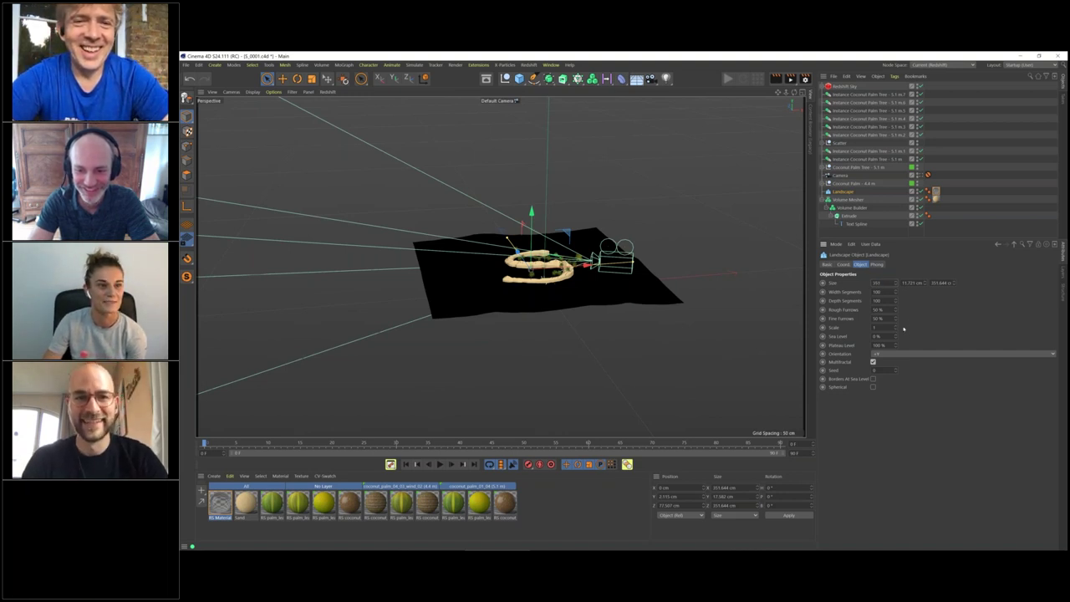
pyautogui.write('0')
pyautogui.press('Tab')
pyautogui.press('Tab')
pyautogui.write('4000')
pyautogui.press('Tab')
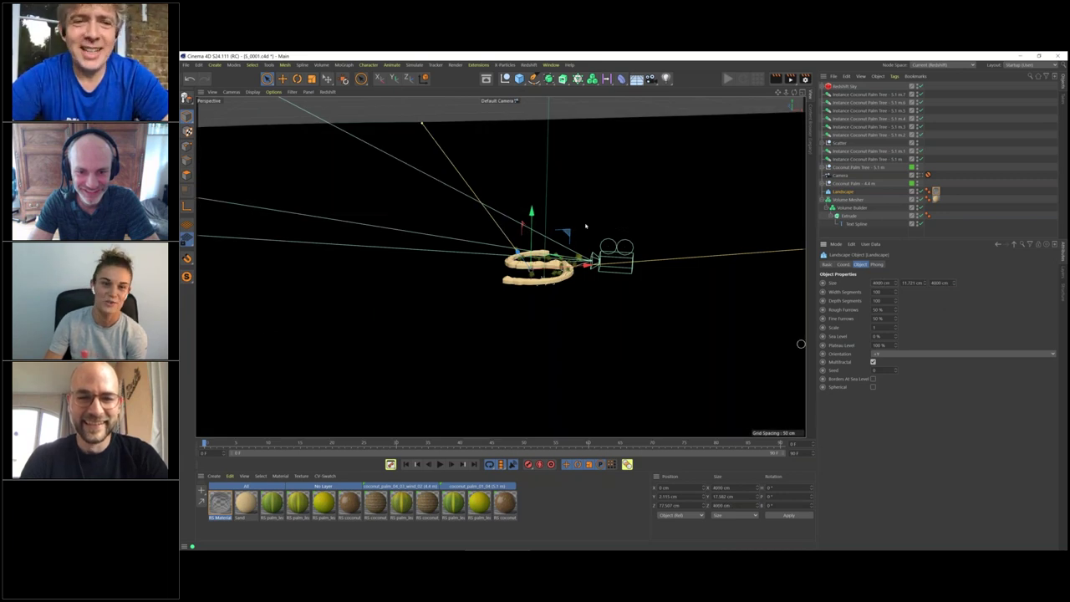
# Look through the scene camera again and double the Landscape's X and Z size to 8000 cm.
pyautogui.click(928, 175)
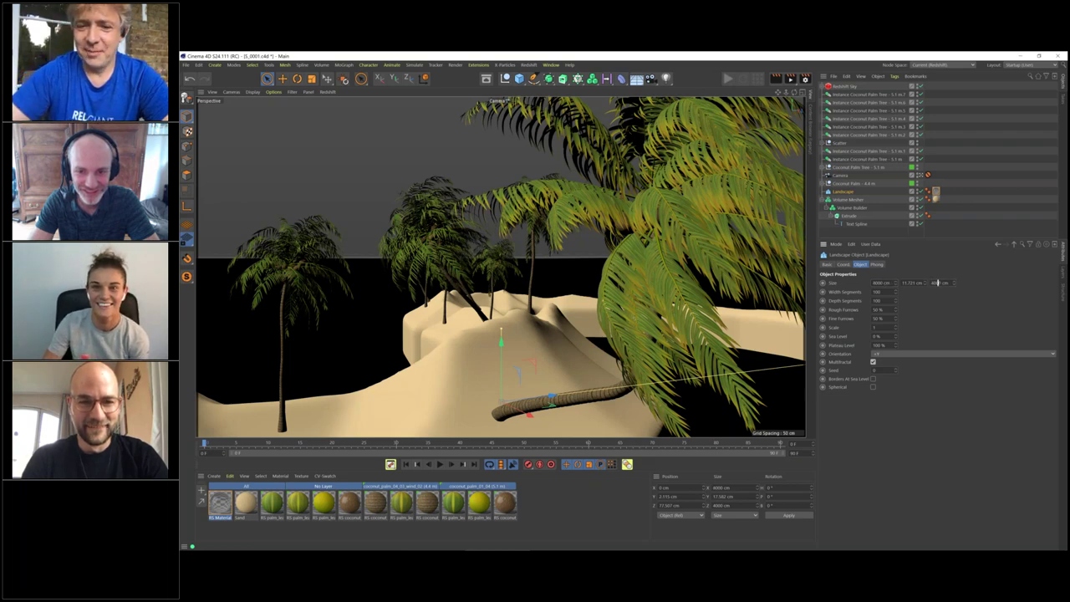
pyautogui.click(939, 283)
pyautogui.write('*')
pyautogui.press('Return')
# Rename the Landscape object to "water surface".
pyautogui.doubleClick(845, 192)
pyautogui.write('water surface')
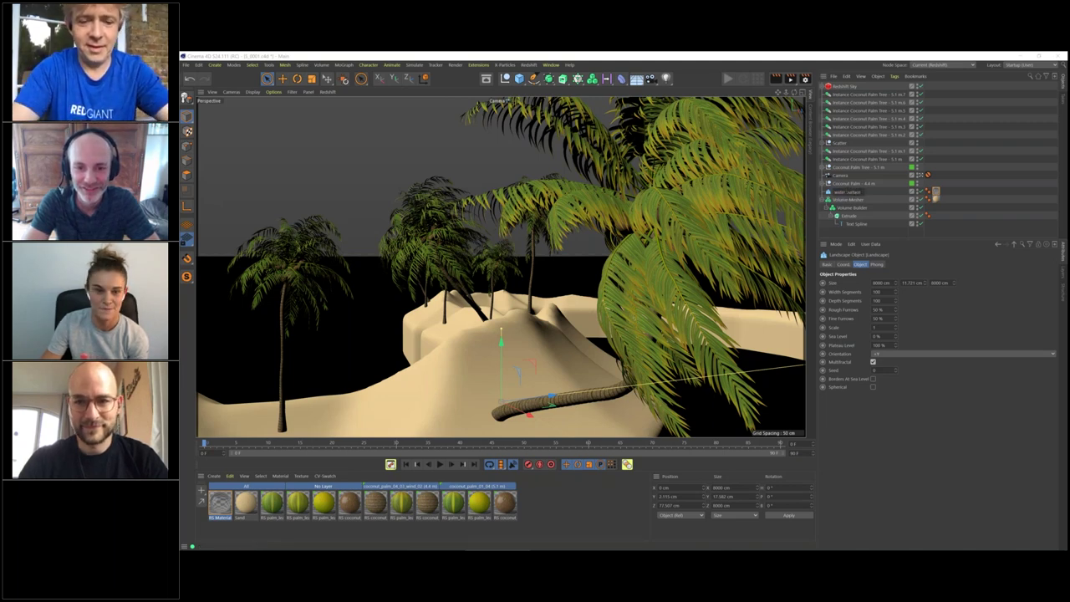
pyautogui.press('Return')
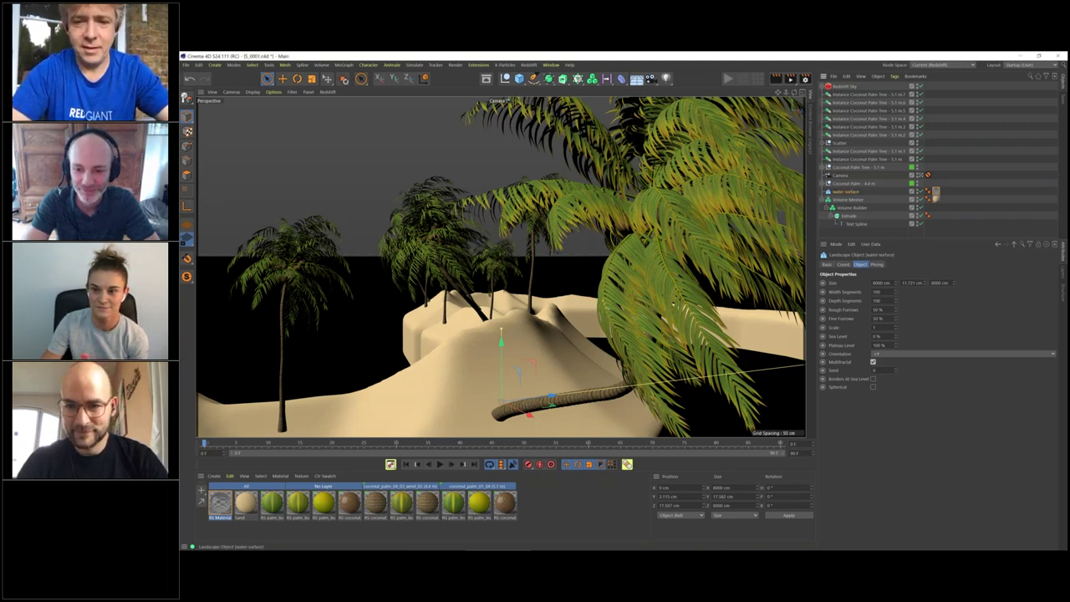
# Examine the reflection, refraction and sub-surface settings of the water surface's RS Material and reselect the water surface object.
pyautogui.doubleClick(936, 191)
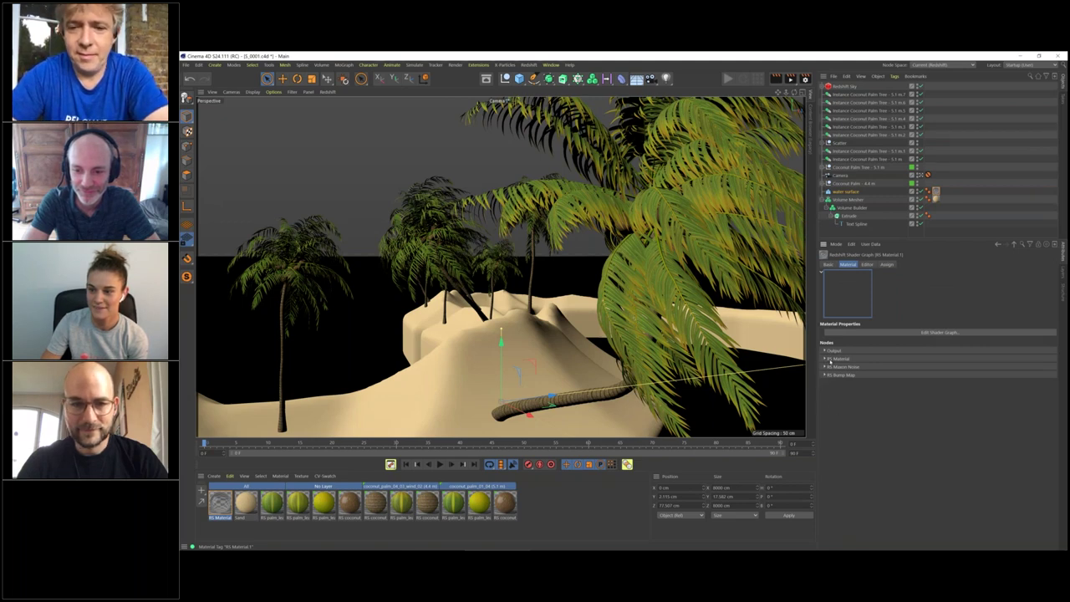
pyautogui.click(826, 359)
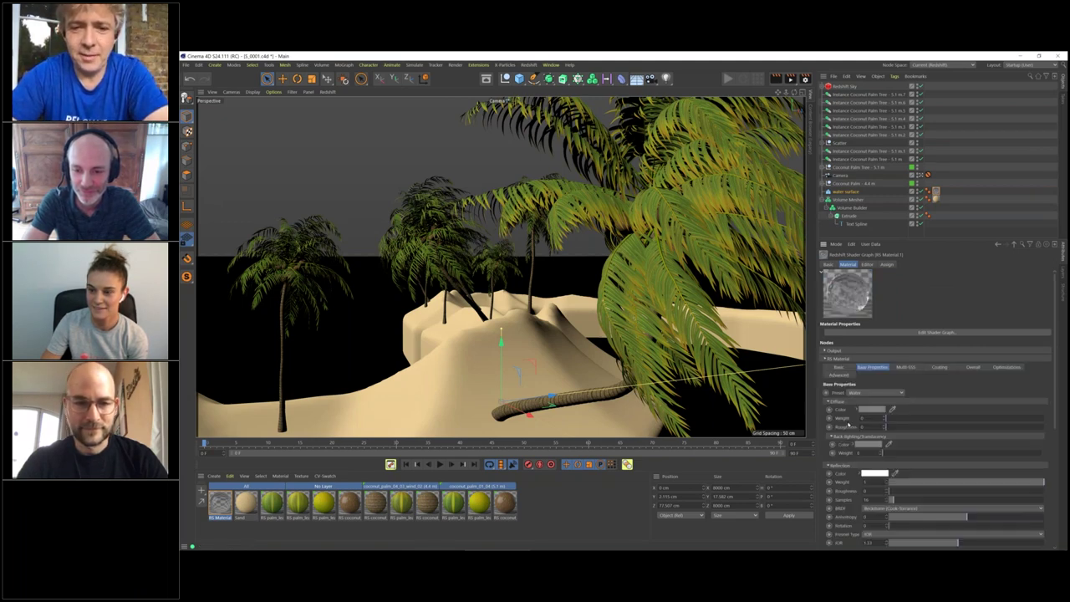
pyautogui.scroll(-5, 848, 423)
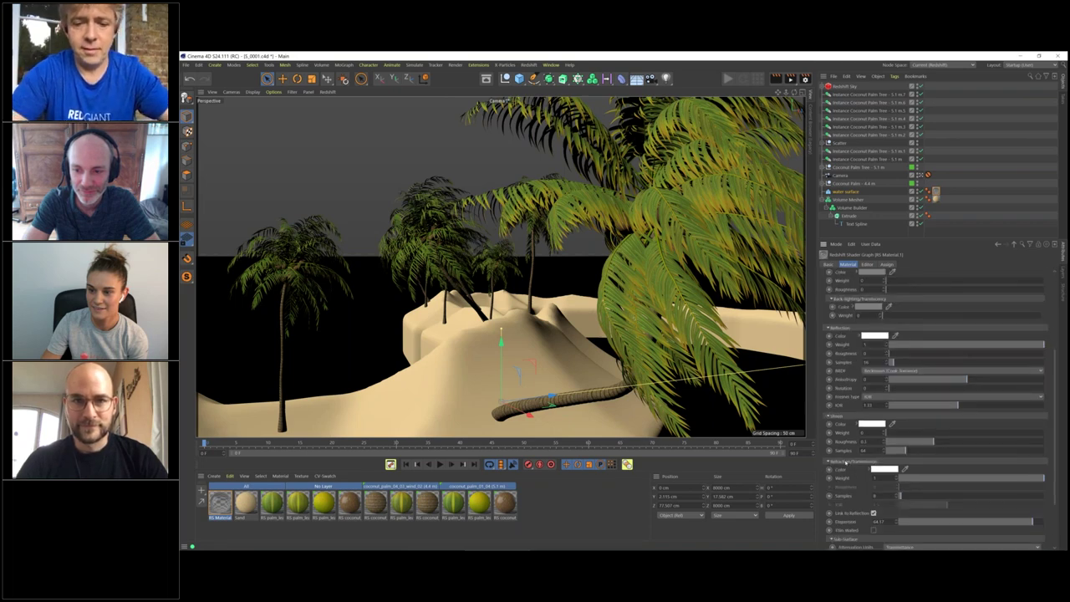
pyautogui.scroll(-3, 849, 419)
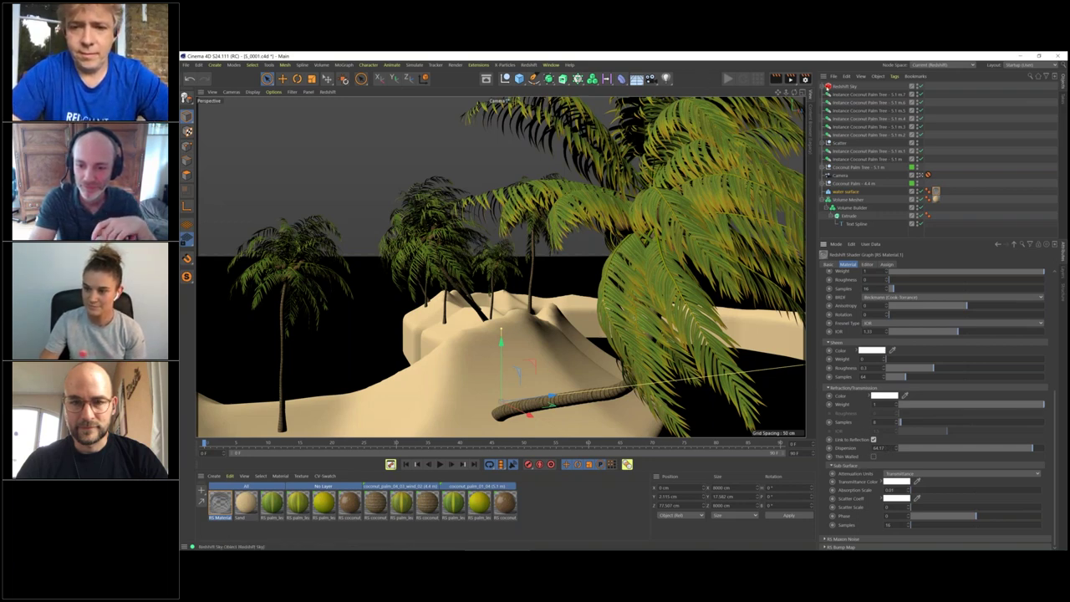
pyautogui.click(844, 192)
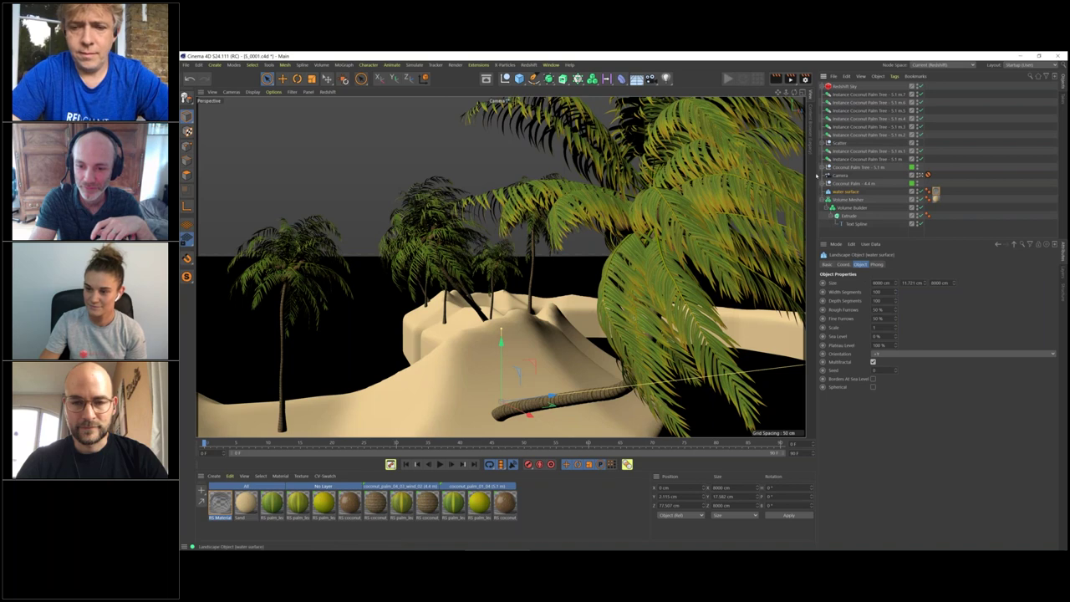
# Add a Plane object, leave the scene camera, and lower the plane to about -61.4 cm in Y below the island.
pyautogui.click(519, 79)
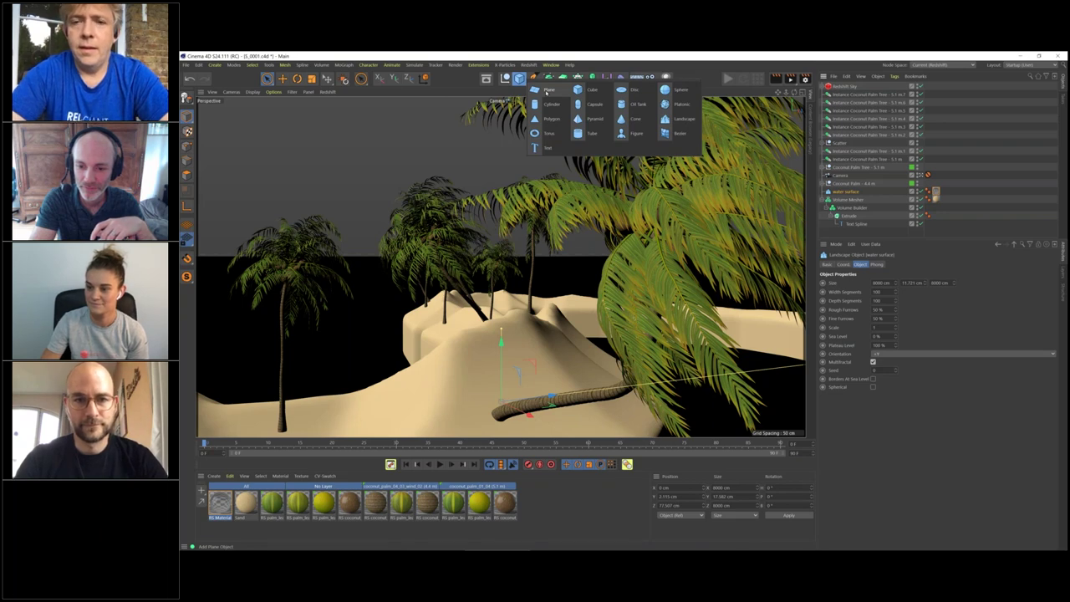
pyautogui.click(545, 91)
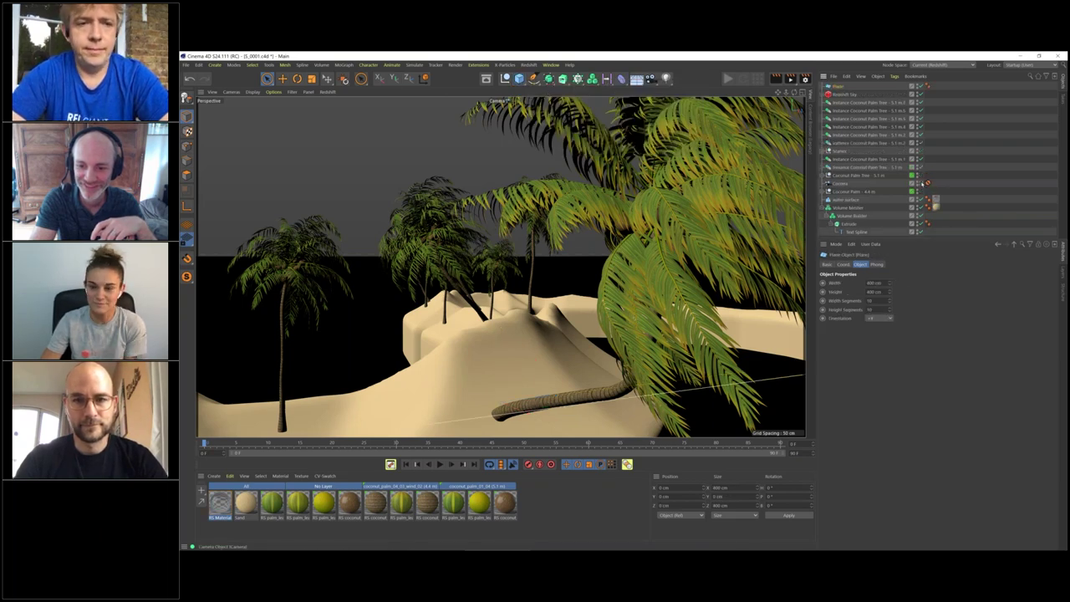
pyautogui.click(507, 100)
pyautogui.keyDown('alt'); pyautogui.moveTo(573, 282); pyautogui.dragTo(593, 336); pyautogui.keyUp('alt')
pyautogui.moveTo(596, 255); pyautogui.dragTo(1062, 311)
# Scale the plane up uniformly to about 14,500 cm in width and height.
pyautogui.scroll(10, 618, 332)
pyautogui.press('t')
pyautogui.keyDown('alt'); pyautogui.moveTo(624, 246); pyautogui.dragTo(342, 267, button='right'); pyautogui.keyUp('alt')
pyautogui.scroll(-5, 599, 234)
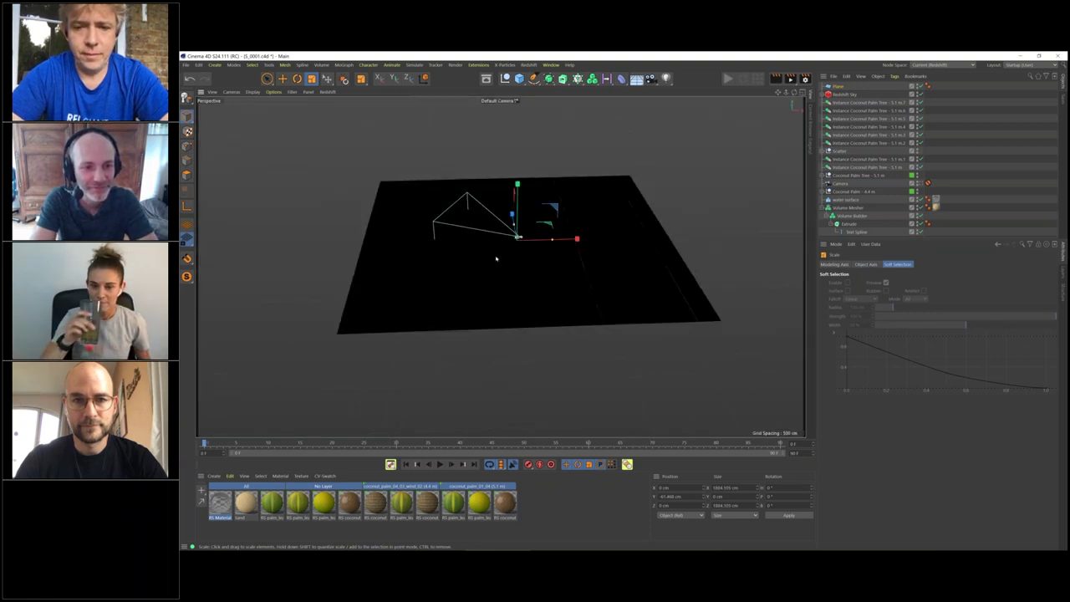
pyautogui.moveTo(503, 281); pyautogui.dragTo(557, 312)
# Show the island in the enlarged front view and rename the plane to "ocean floor".
pyautogui.middleClick(586, 268)
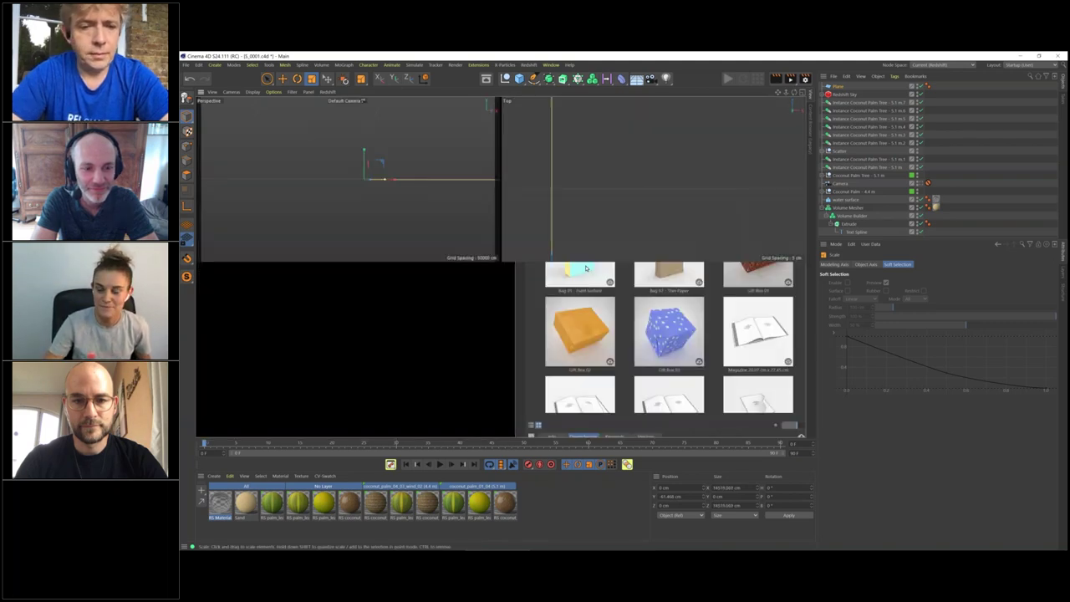
pyautogui.middleClick(586, 269)
pyautogui.middleClick(535, 339)
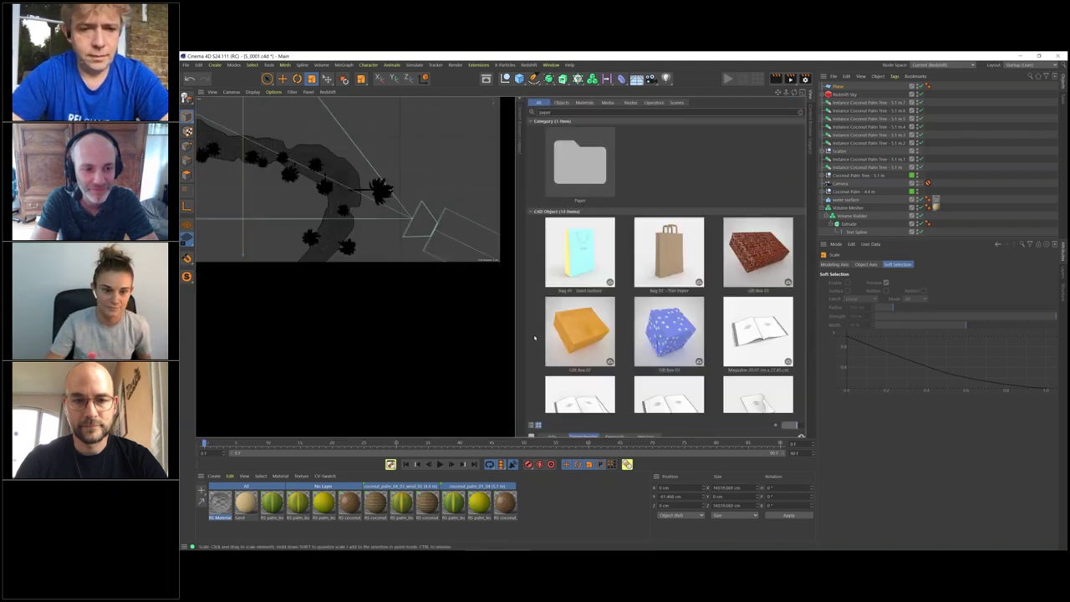
pyautogui.middleClick(534, 339)
pyautogui.keyDown('alt'); pyautogui.moveTo(514, 287); pyautogui.dragTo(539, 292, button='right'); pyautogui.keyUp('alt')
pyautogui.click(839, 86)
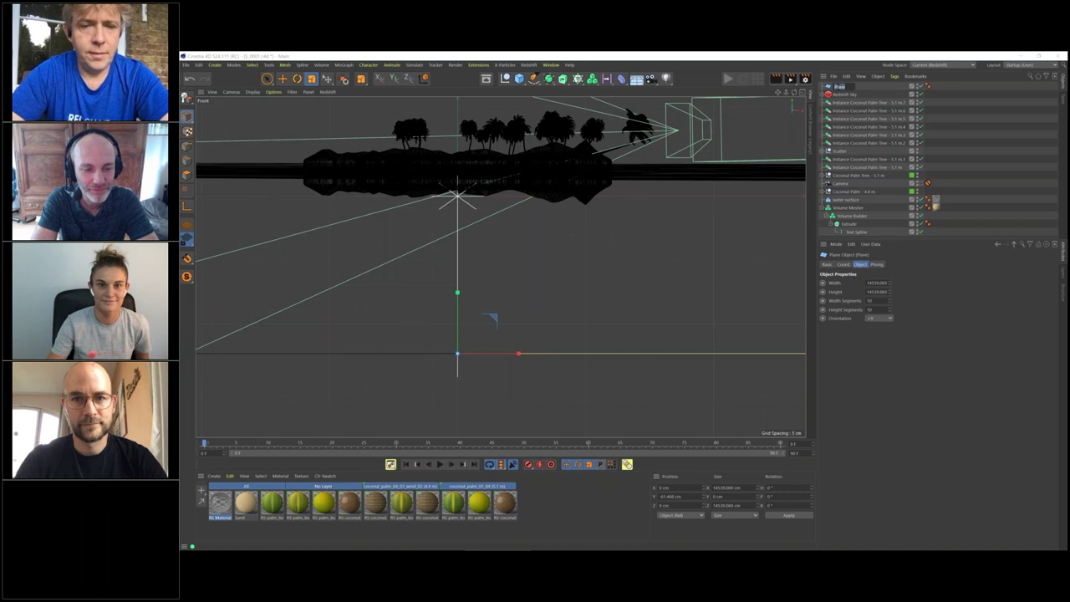
pyautogui.write('sea floor')
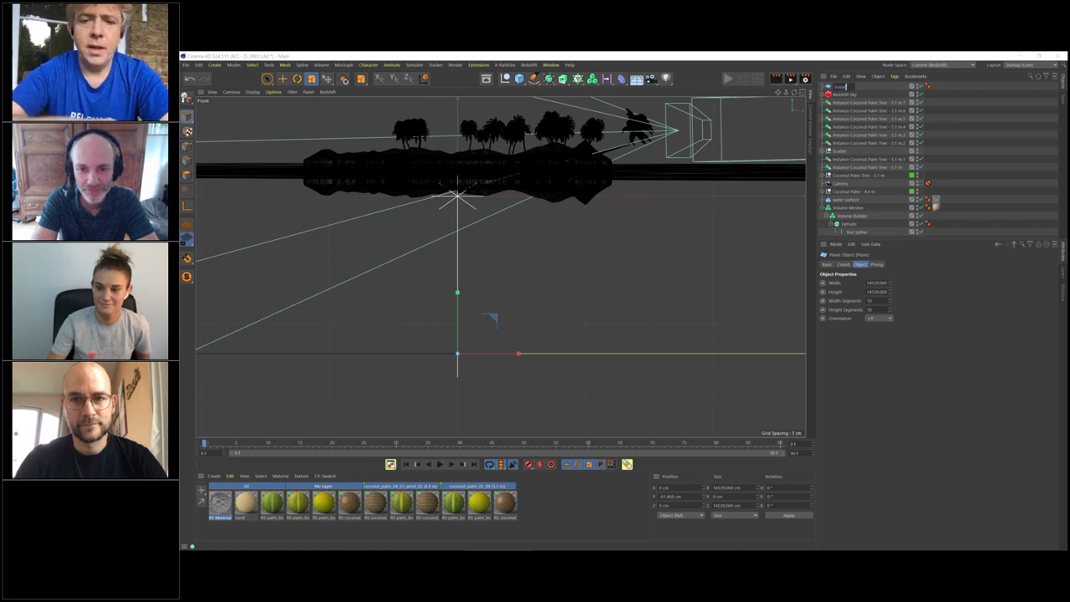
pyautogui.press('Return')
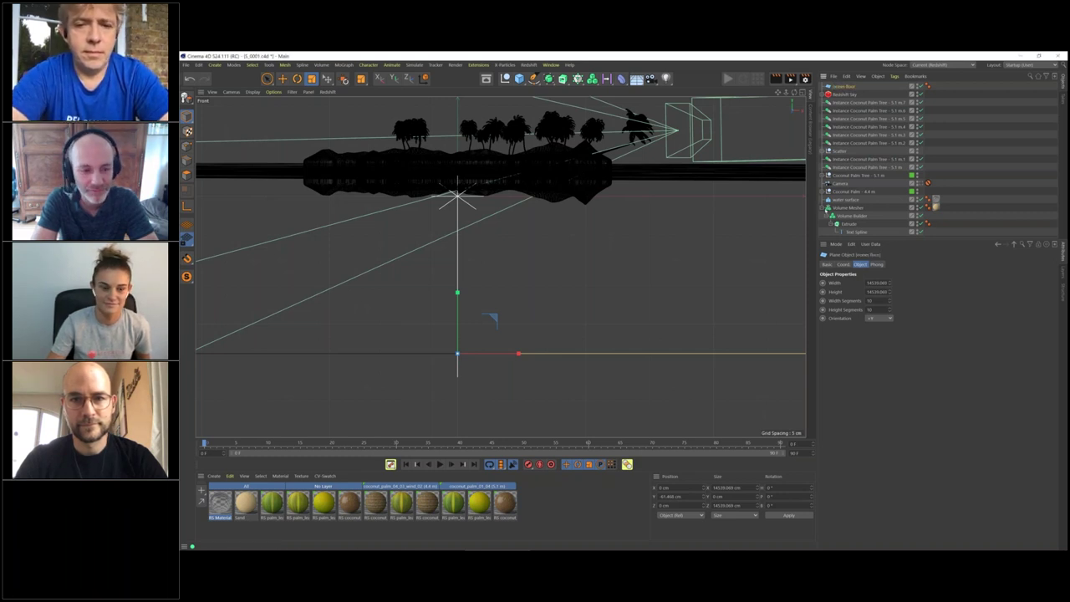
# Collapse the Volume Mesher hierarchy and copy its Sand material tag to the ocean floor.
pyautogui.click(824, 208)
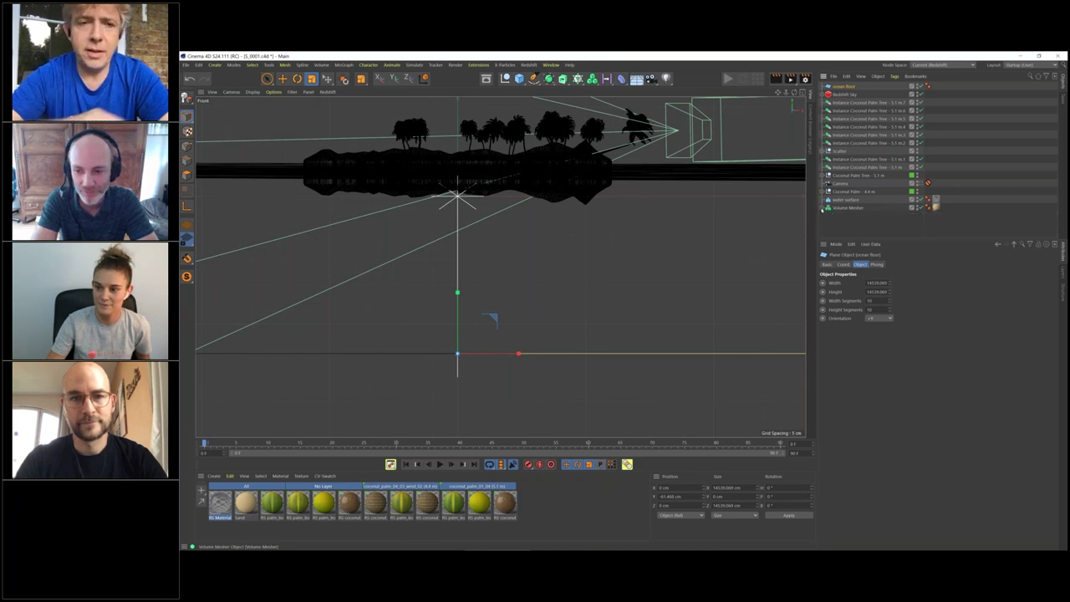
pyautogui.click(936, 205)
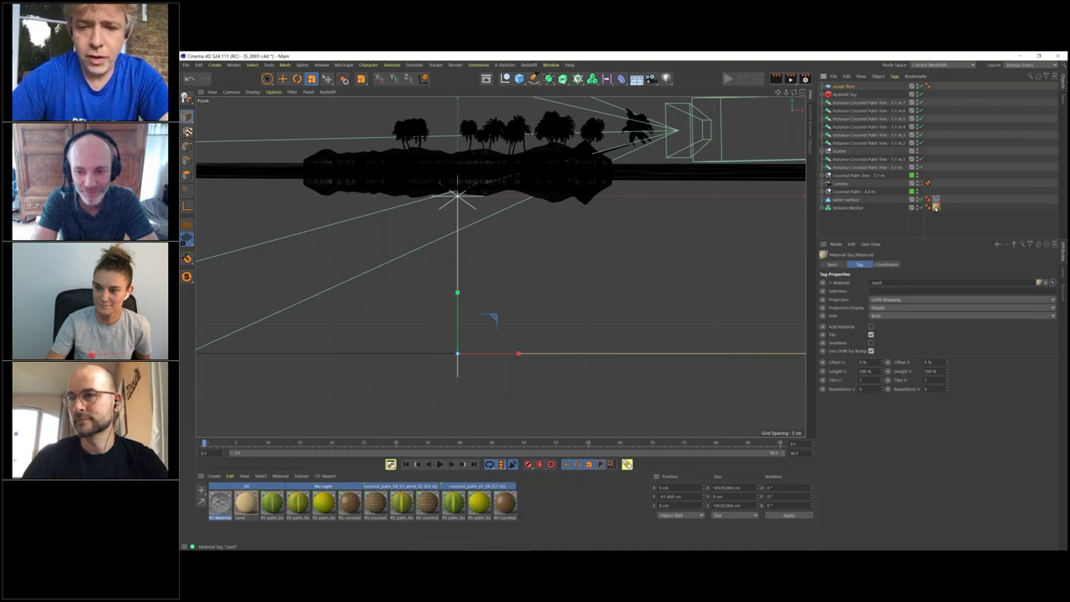
pyautogui.keyDown('ctrl'); pyautogui.moveTo(936, 207); pyautogui.dragTo(936, 86); pyautogui.keyUp('ctrl')
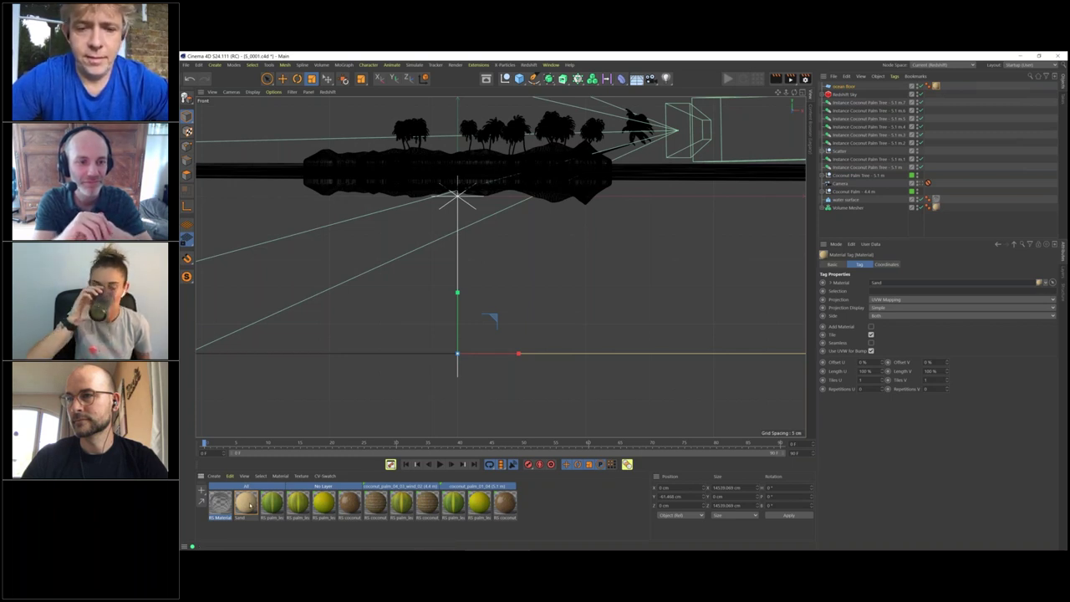
# Examine the RS Maxon Noise node's settings in the enlarged shader graph of the Sand material and close the graph.
pyautogui.click(247, 502)
pyautogui.doubleClick(248, 502)
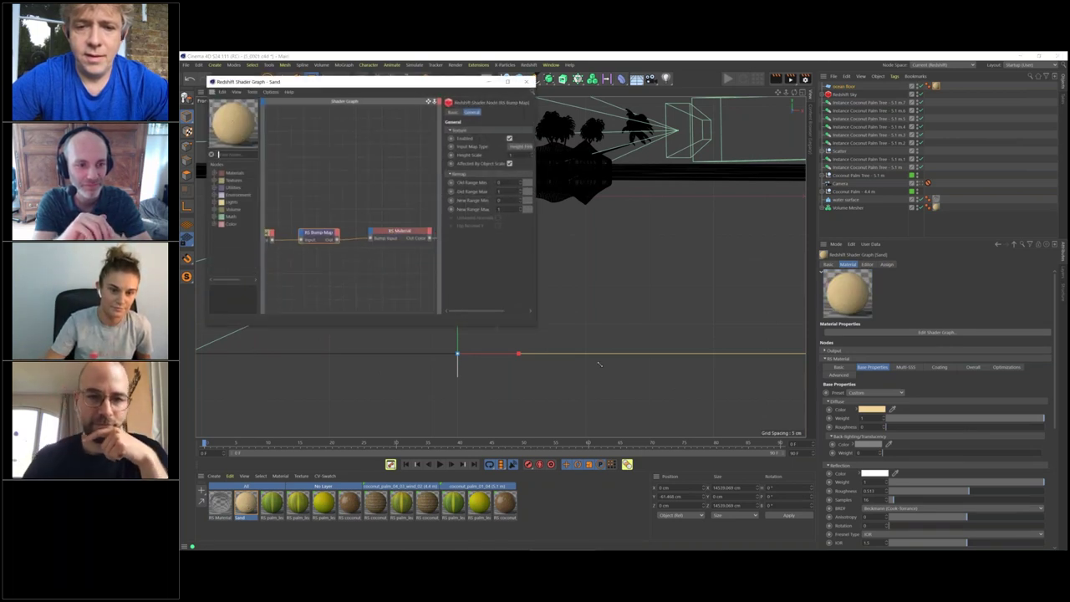
pyautogui.moveTo(524, 316); pyautogui.dragTo(776, 409)
pyautogui.moveTo(346, 263); pyautogui.dragTo(358, 288)
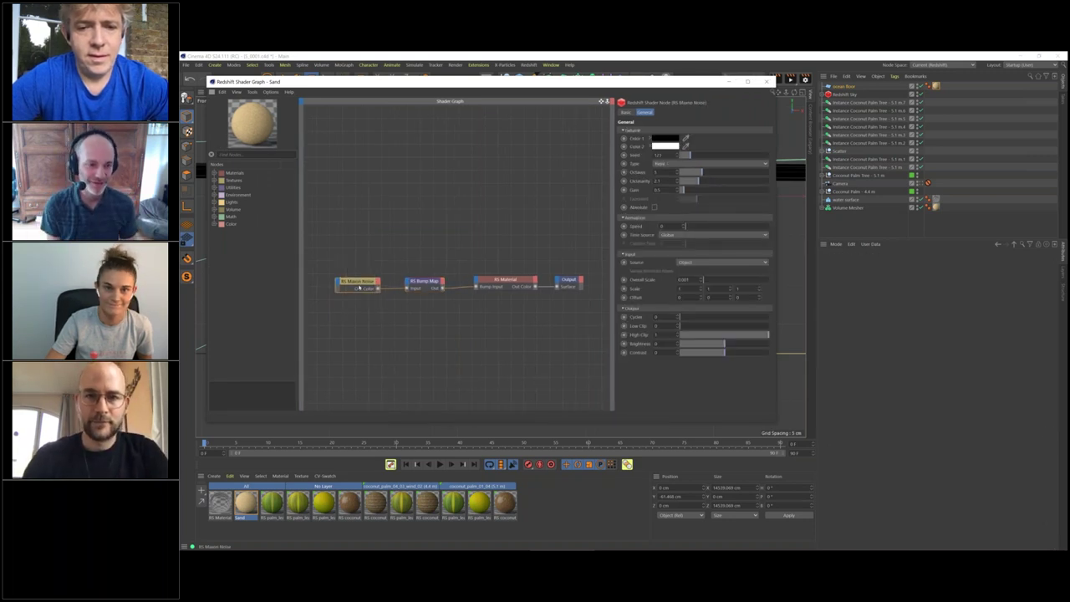
pyautogui.click(631, 113)
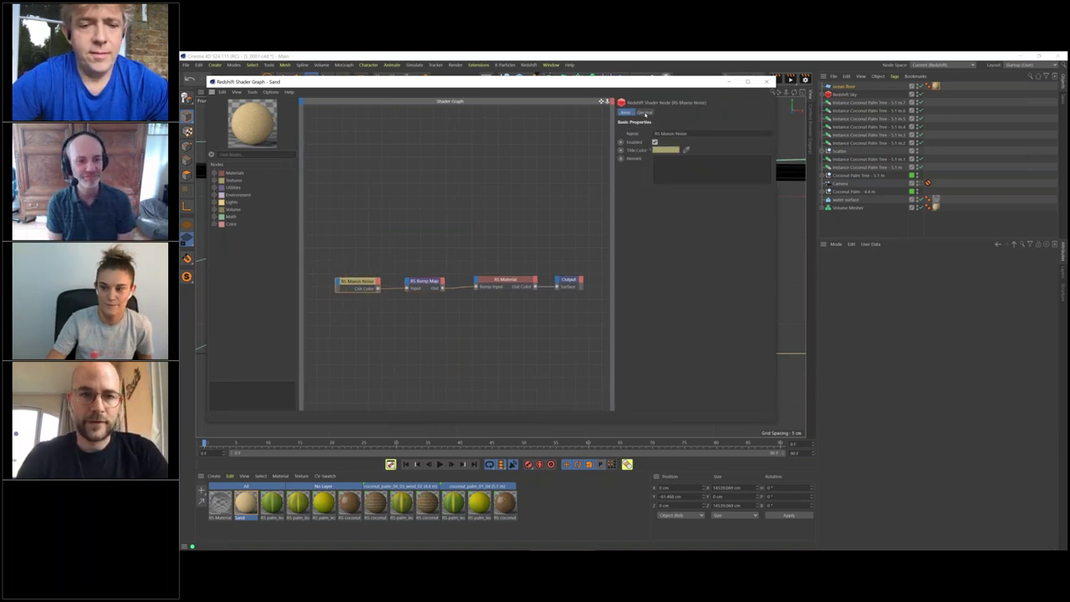
pyautogui.click(644, 112)
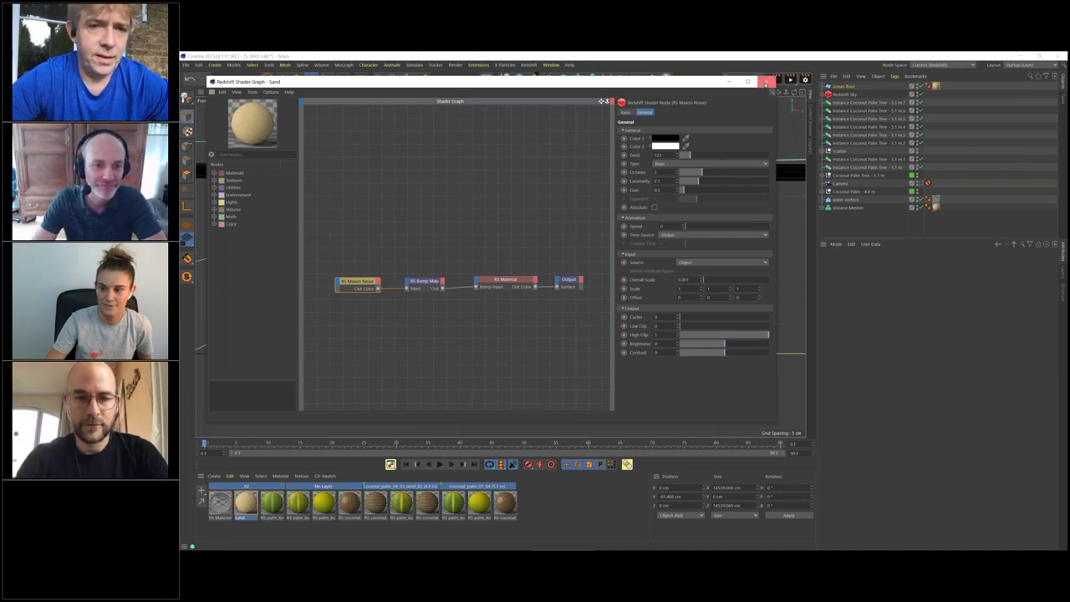
pyautogui.click(765, 82)
# Reopen the Sand shader graph, check the RS Bump Map and RS Maxon Noise settings, and close it.
pyautogui.doubleClick(245, 505)
pyautogui.click(422, 270)
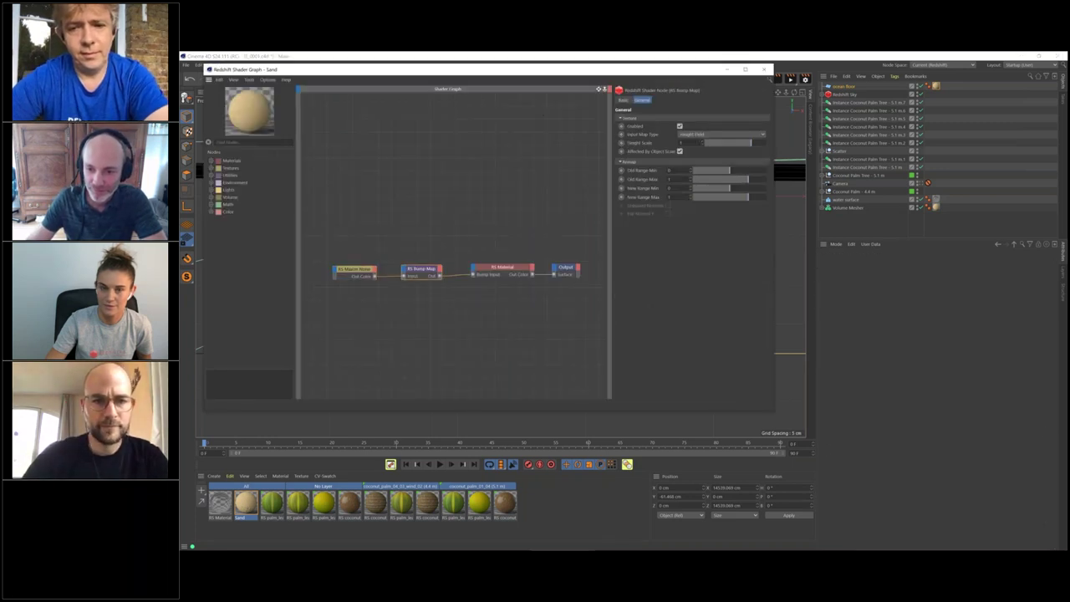
pyautogui.click(353, 273)
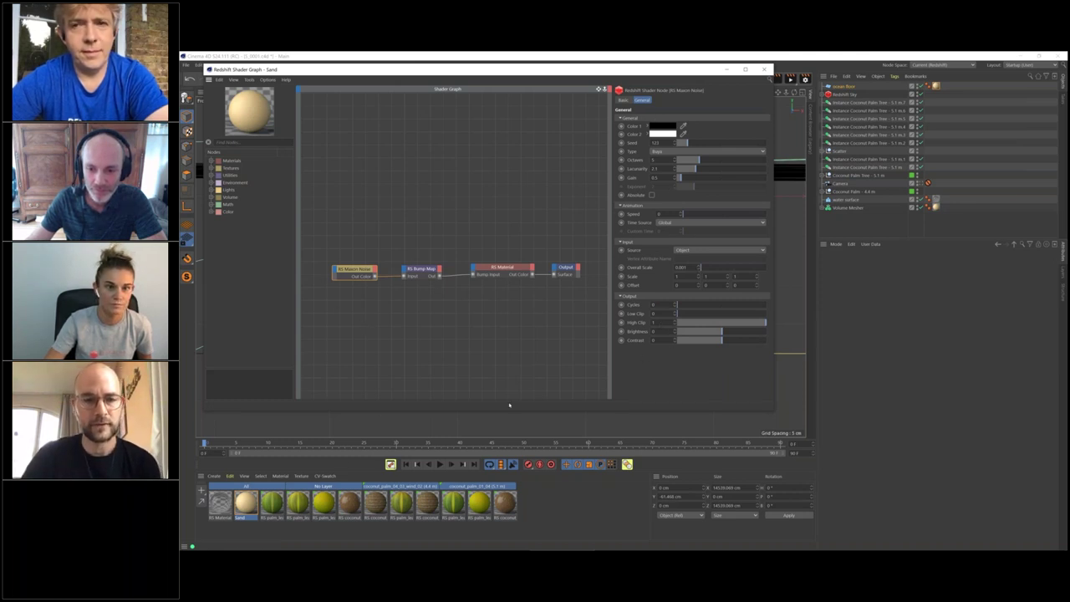
pyautogui.click(764, 69)
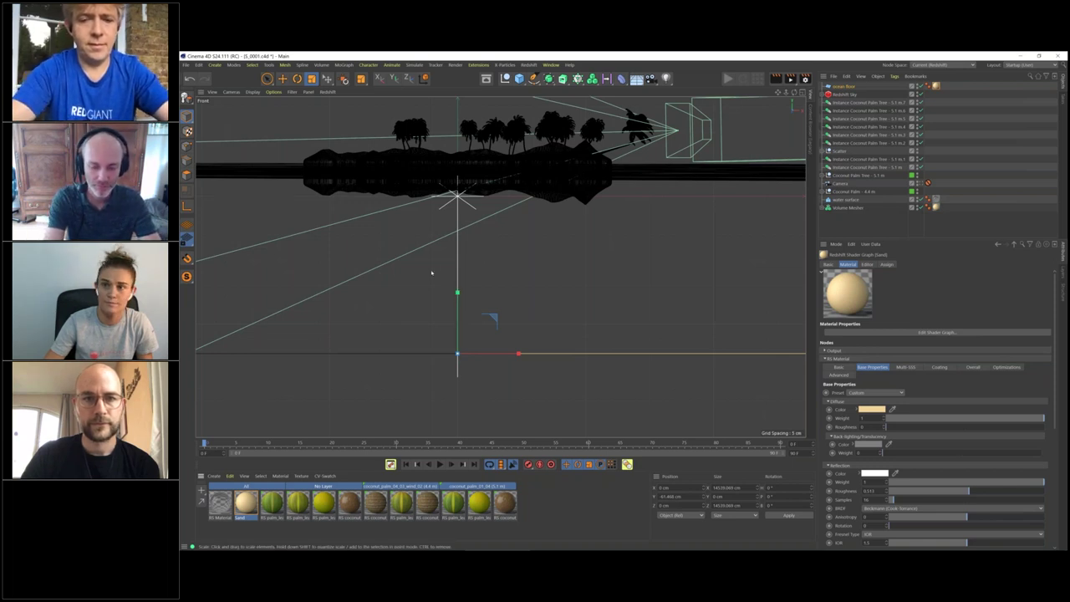
# Raise the ocean floor to about -13 cm in Y just beneath the island and return the perspective view to the scene camera.
pyautogui.press('e')
pyautogui.moveTo(458, 294); pyautogui.dragTo(474, 178)
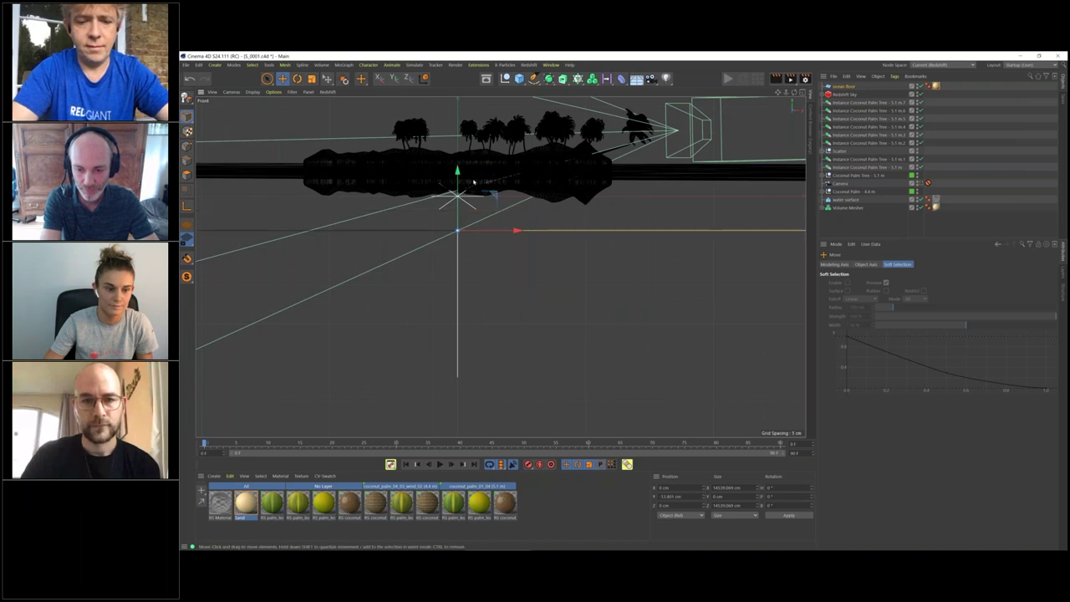
pyautogui.middleClick(444, 174)
pyautogui.middleClick(427, 172)
pyautogui.keyDown('alt'); pyautogui.moveTo(532, 264); pyautogui.dragTo(546, 229); pyautogui.keyUp('alt')
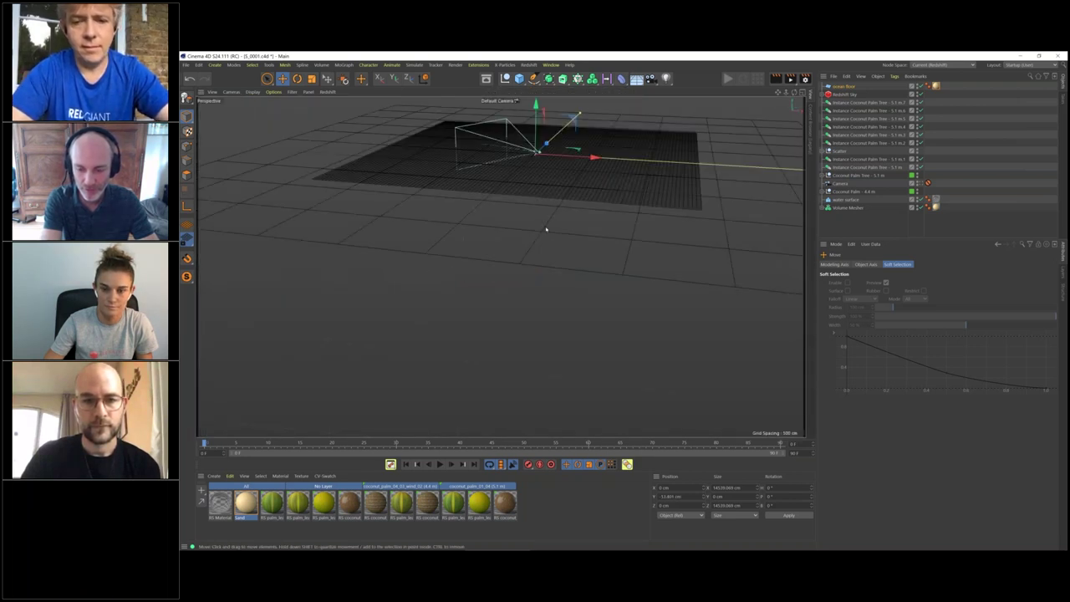
pyautogui.click(923, 183)
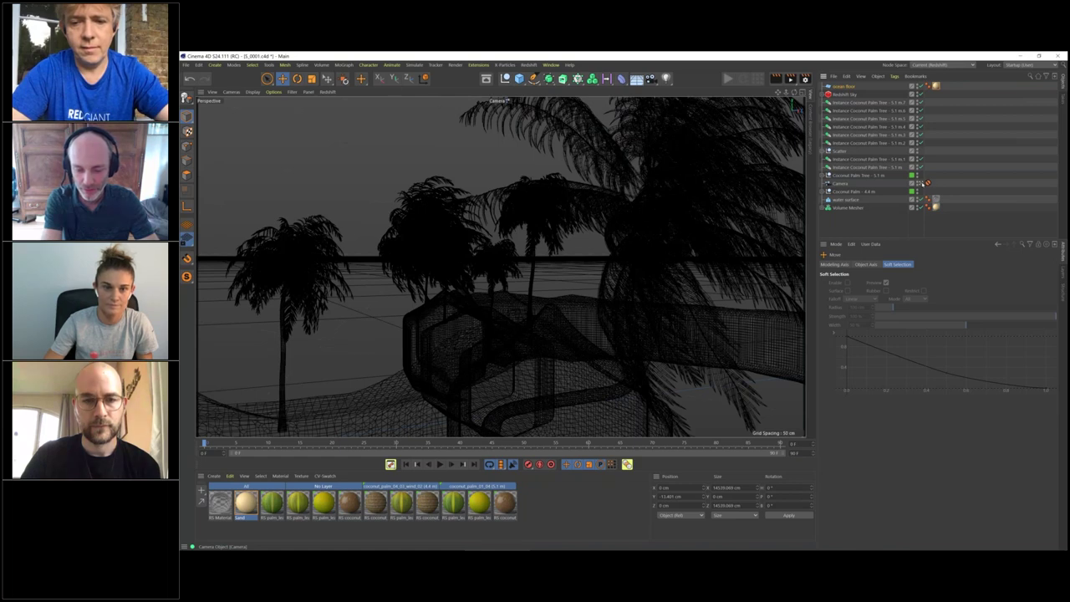
# Start the Redshift render in the perspective view and disable the ocean floor object.
pyautogui.click(728, 78)
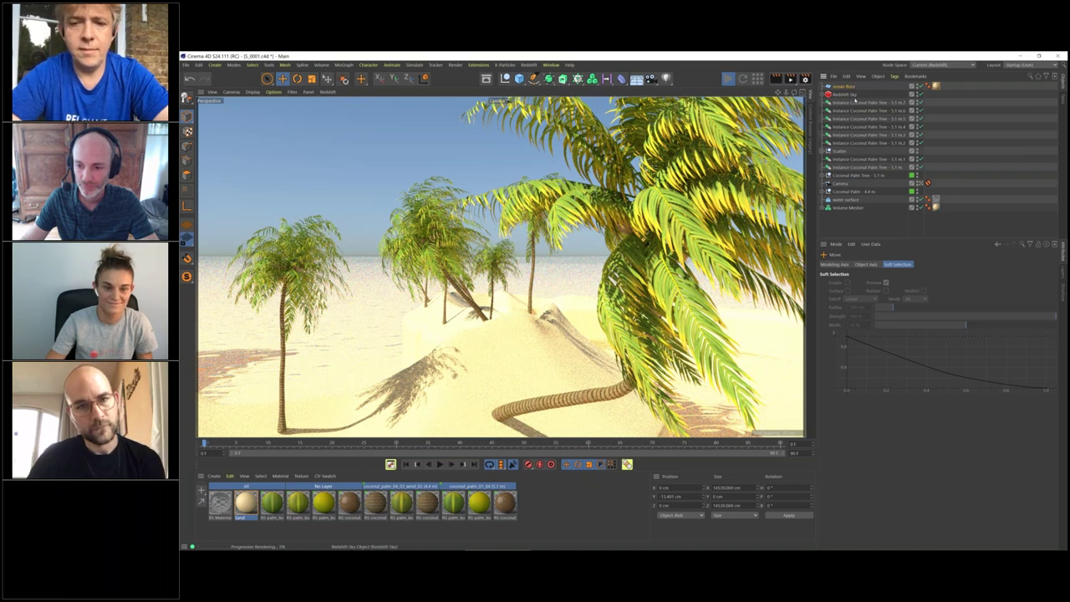
pyautogui.click(920, 87)
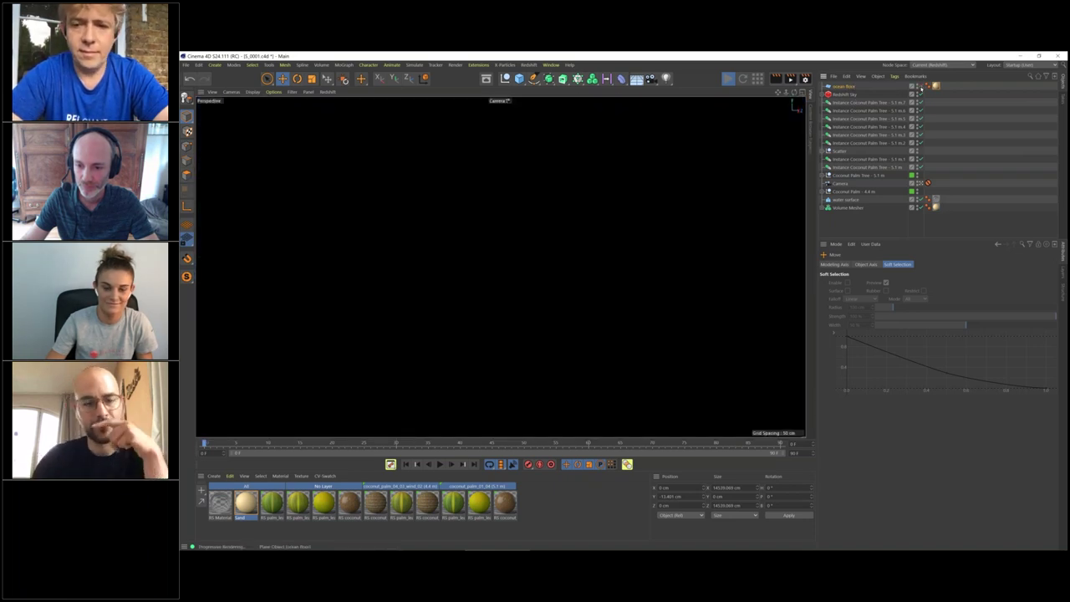
pyautogui.click(920, 87)
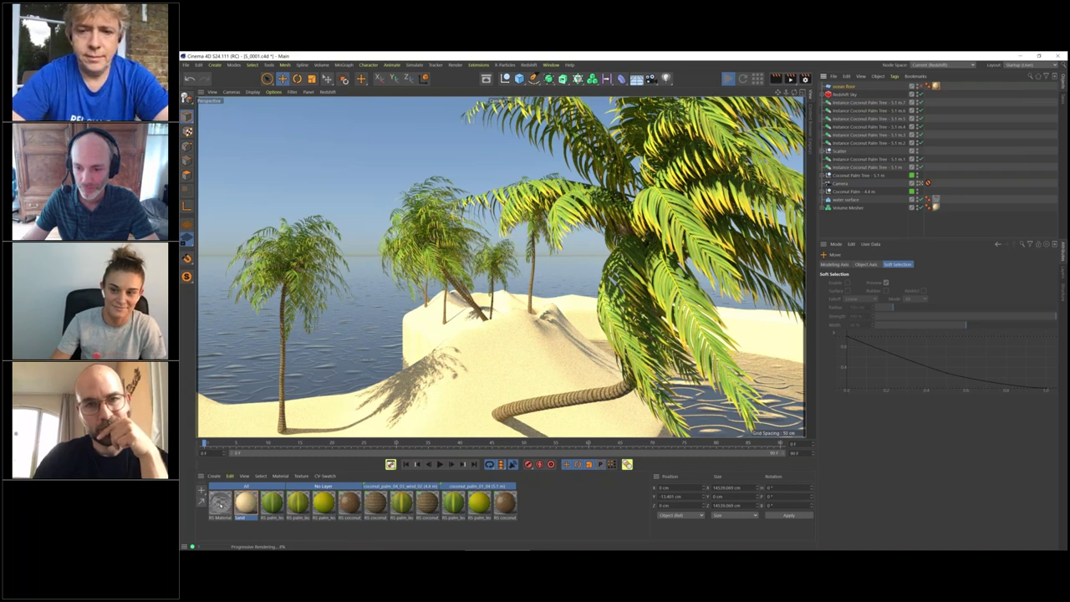
# Open the water material's shader graph, reset the RS Maxon Noise brightness to 0, and move the window clear of the water render.
pyautogui.doubleClick(220, 502)
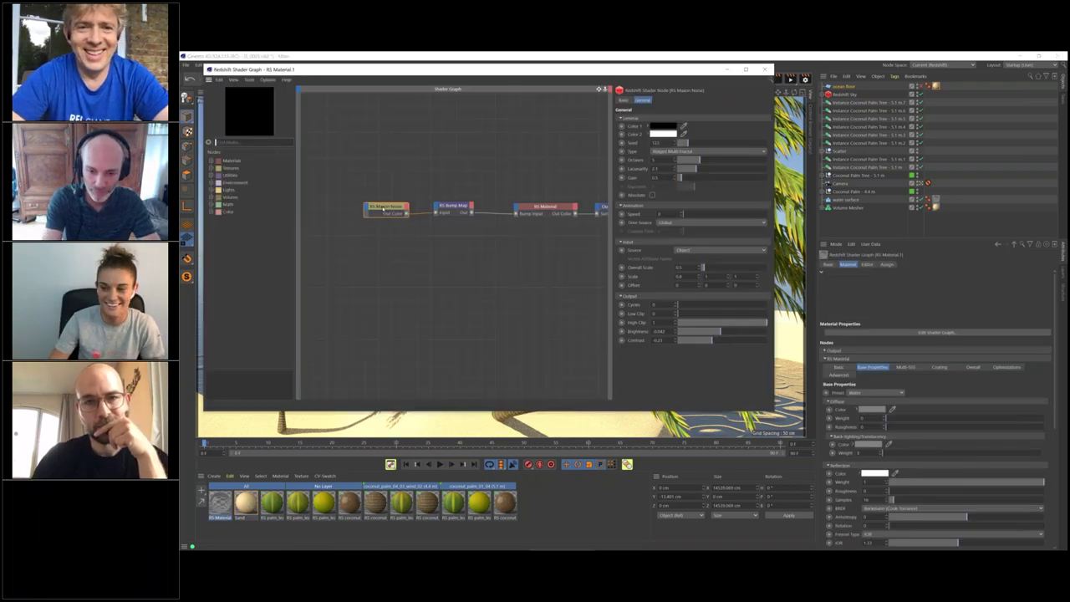
pyautogui.rightClick(675, 331)
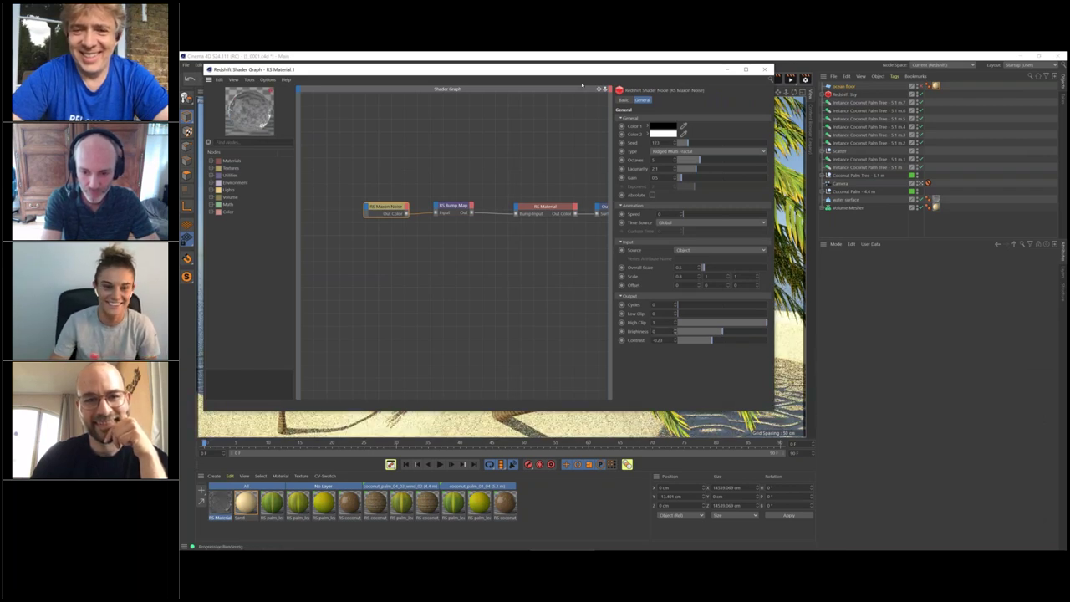
pyautogui.moveTo(498, 68); pyautogui.dragTo(946, 290)
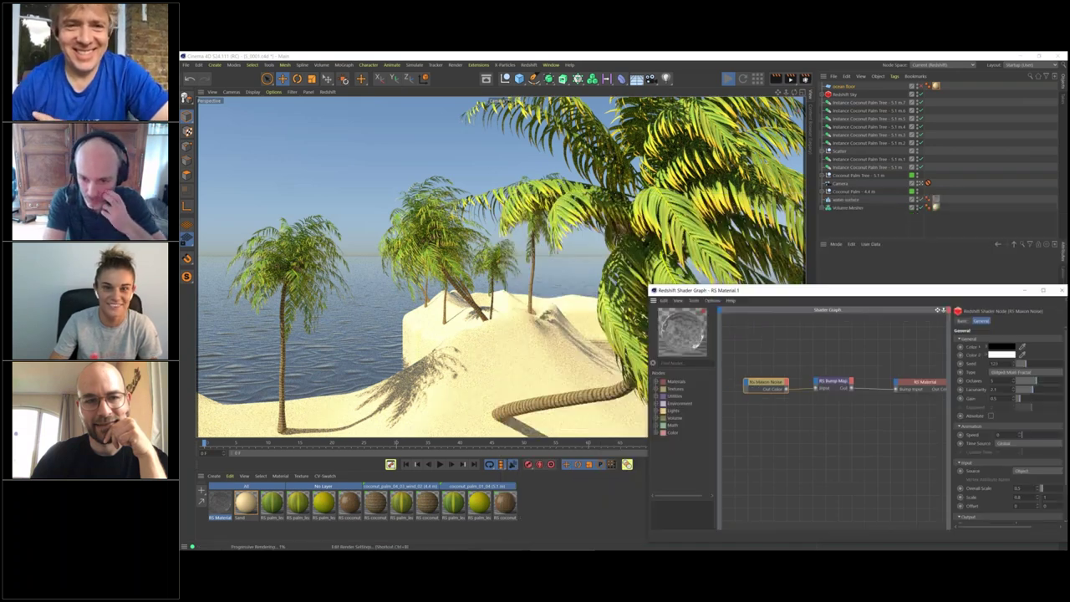
# In the basic Redshift render settings, disable Global Illumination and enable Hardware Ray-Tracing.
pyautogui.click(805, 78)
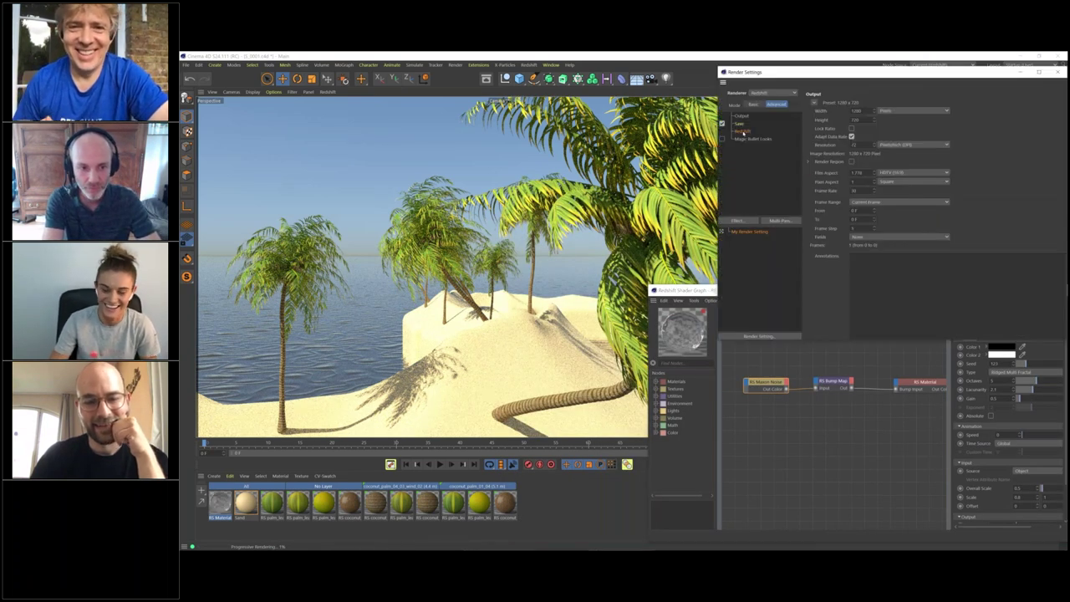
pyautogui.click(741, 132)
pyautogui.click(753, 105)
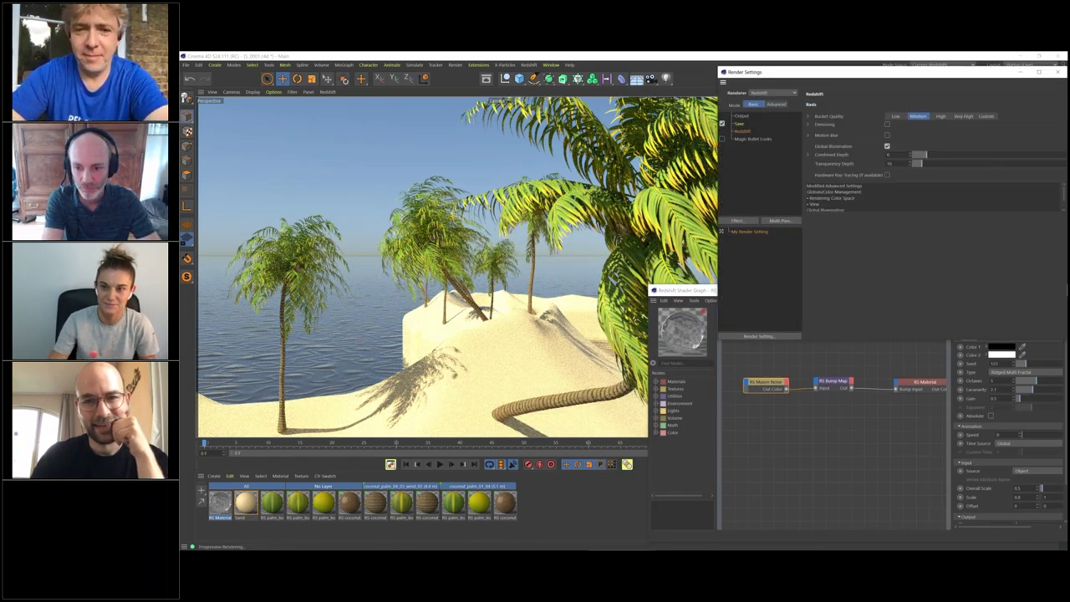
pyautogui.click(887, 146)
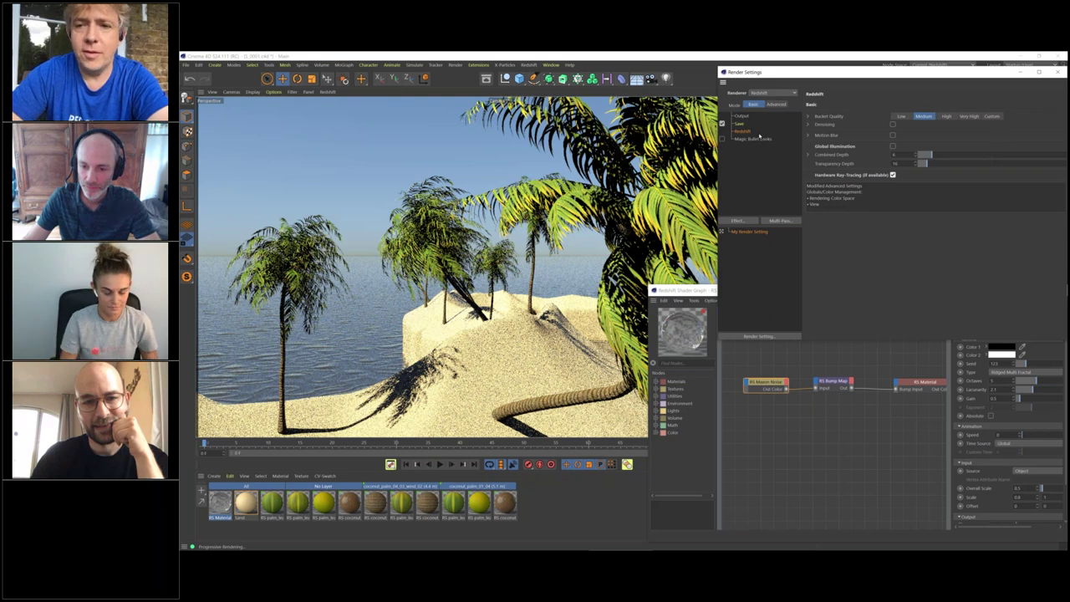
pyautogui.click(1058, 72)
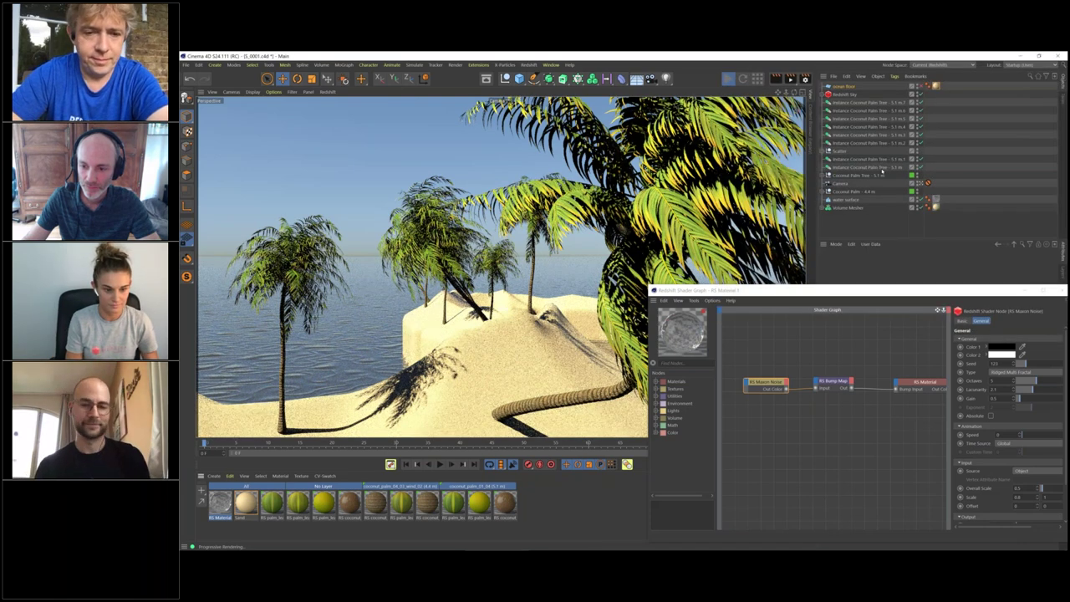
# Try negative contrast values on the water's RS Maxon Noise and settle on a Contrast of 0.
pyautogui.moveTo(836, 291); pyautogui.dragTo(674, 260)
pyautogui.moveTo(791, 433); pyautogui.dragTo(722, 429)
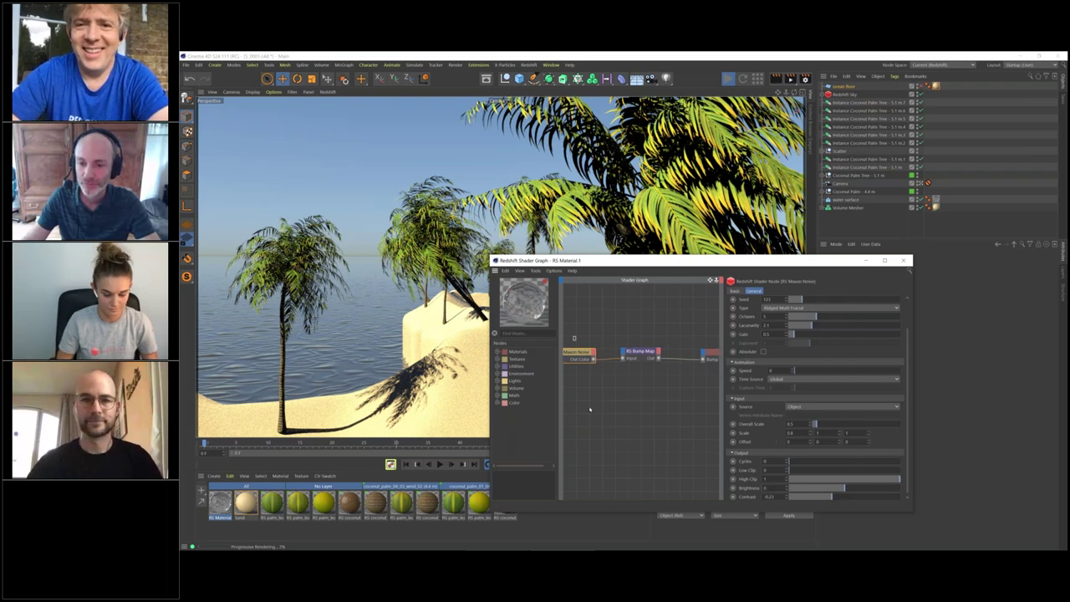
pyautogui.scroll(-1, 830, 494)
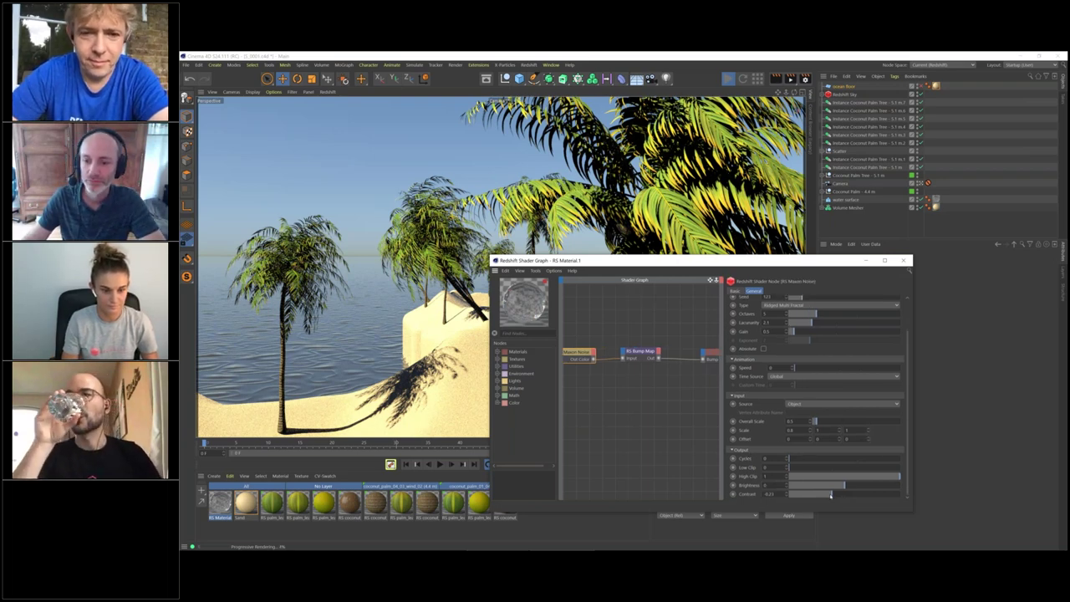
pyautogui.doubleClick(768, 493)
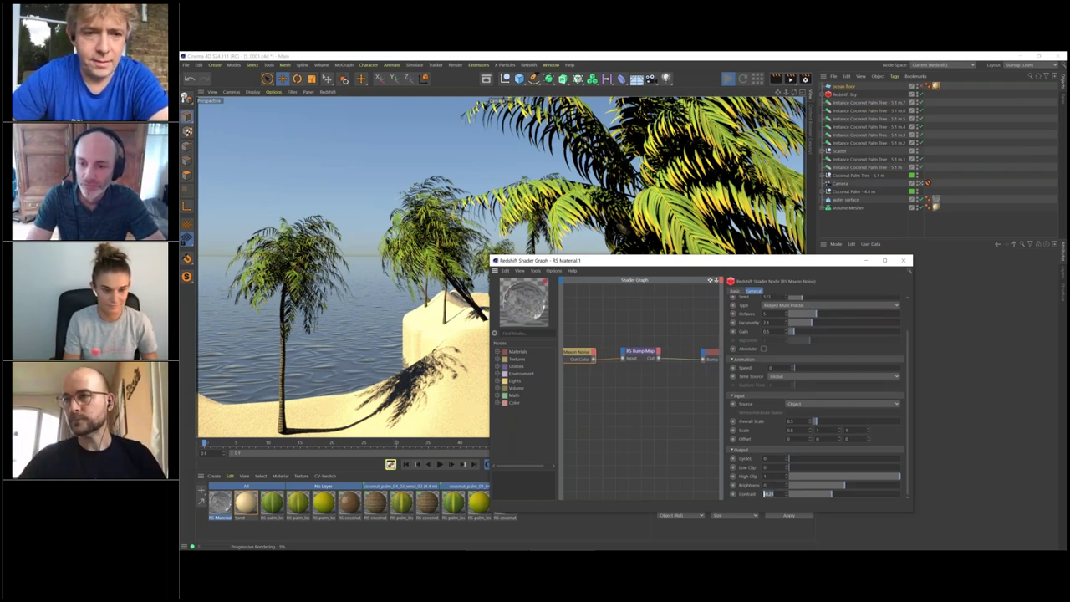
pyautogui.write('0')
pyautogui.press('Return')
pyautogui.moveTo(823, 500); pyautogui.dragTo(809, 495)
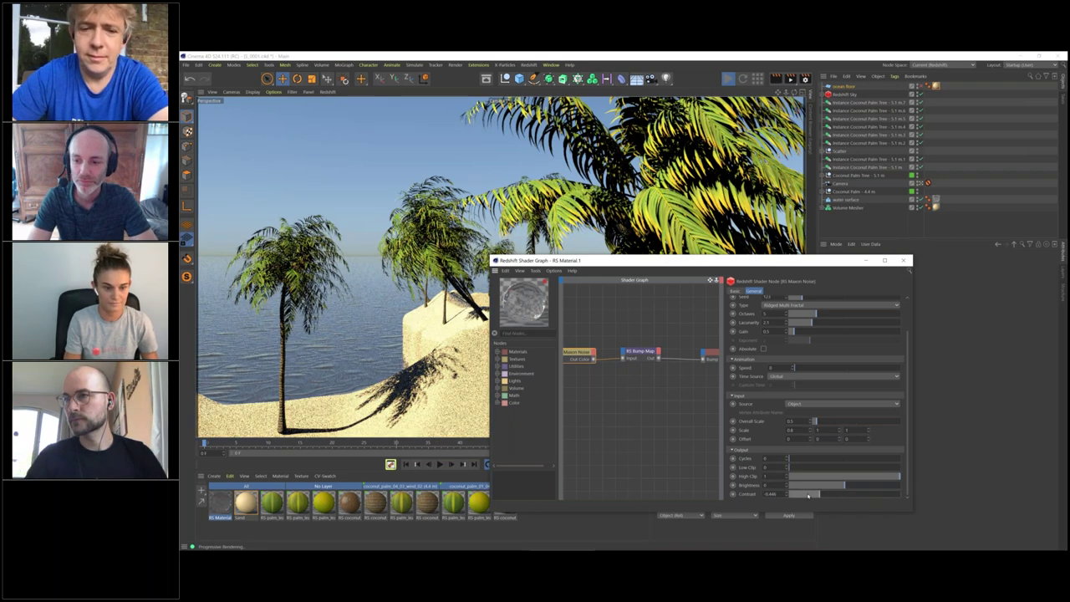
pyautogui.moveTo(803, 494)
pyautogui.mouseDown()
pyautogui.moveTo(836, 496)
pyautogui.moveTo(792, 496)
pyautogui.moveTo(813, 495)
pyautogui.mouseUp()
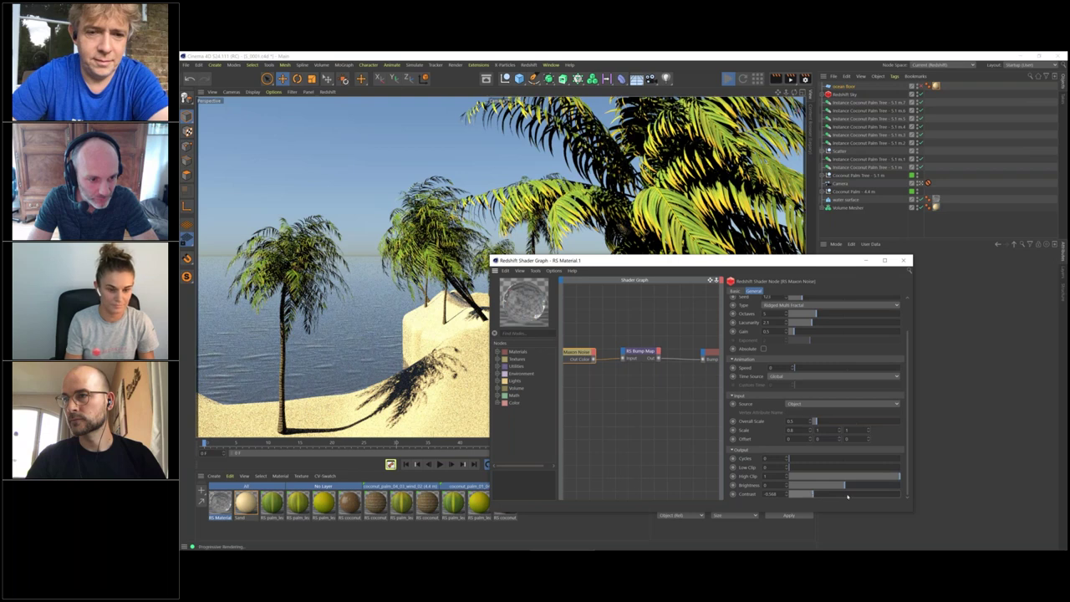
pyautogui.click(845, 494)
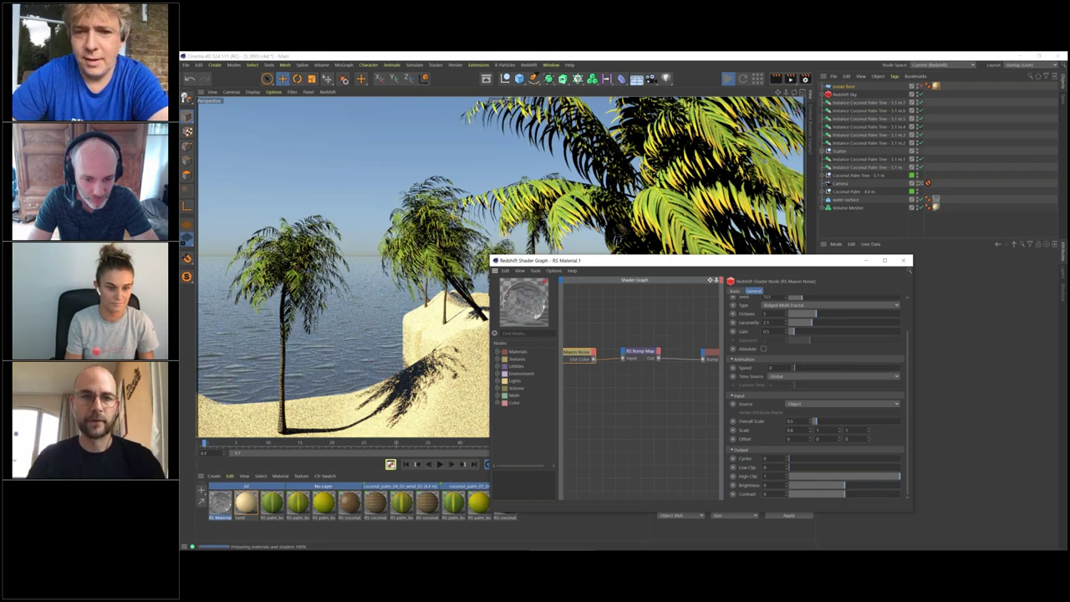
# Try a Height Scale of 0.1 on the water's RS Bump Map and settle on 0.2.
pyautogui.click(640, 352)
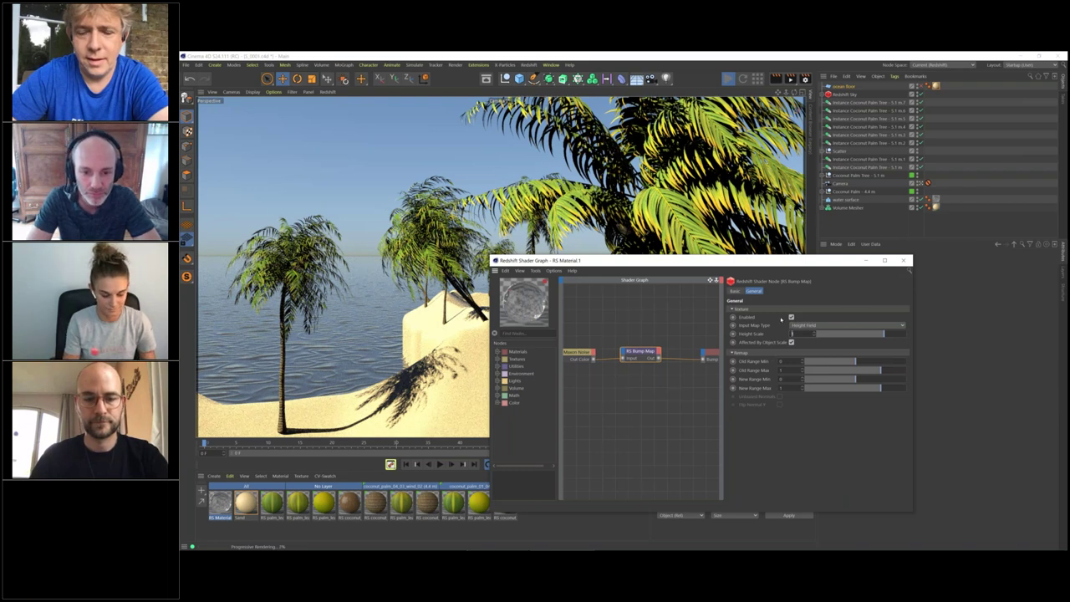
pyautogui.write('0.1')
pyautogui.press('Return')
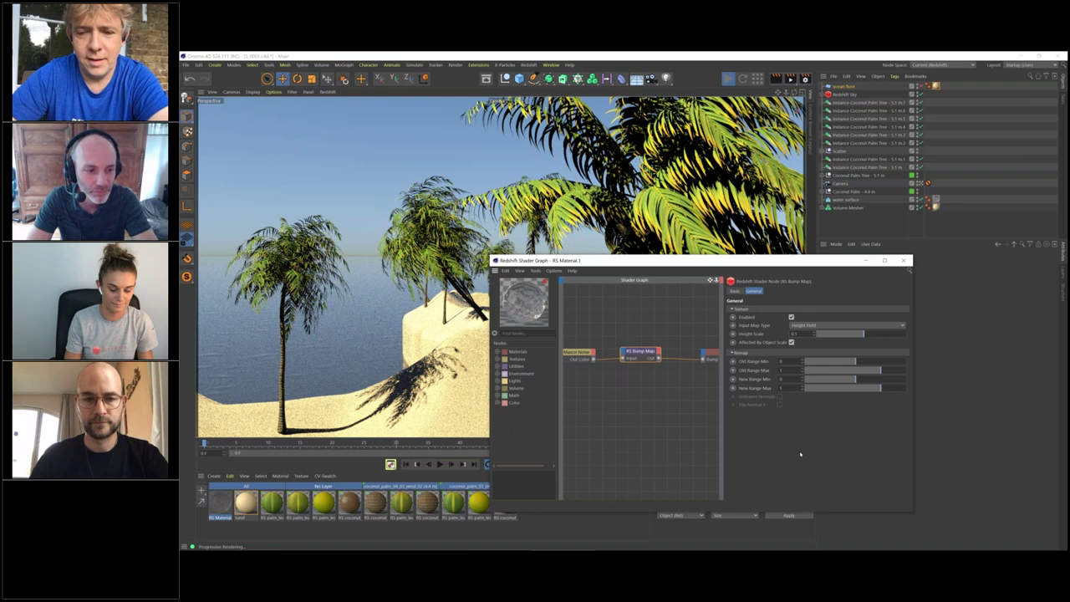
pyautogui.moveTo(799, 334); pyautogui.dragTo(779, 357)
pyautogui.write('0.2')
pyautogui.press('Return')
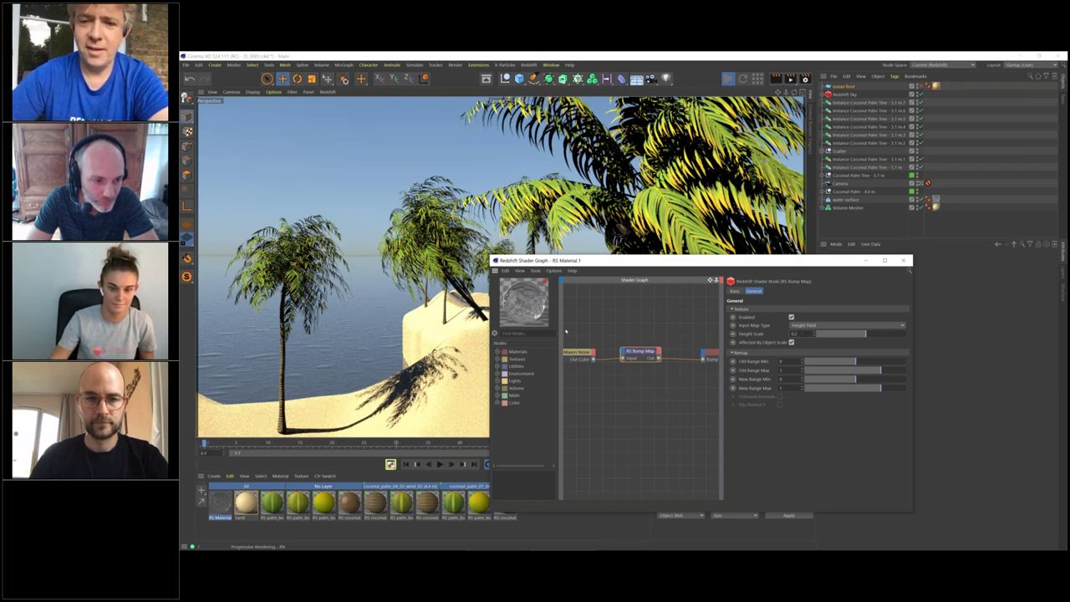
# Try an X scale of 0.1 on the water's RS Maxon Noise and return it to 0.8.
pyautogui.click(577, 351)
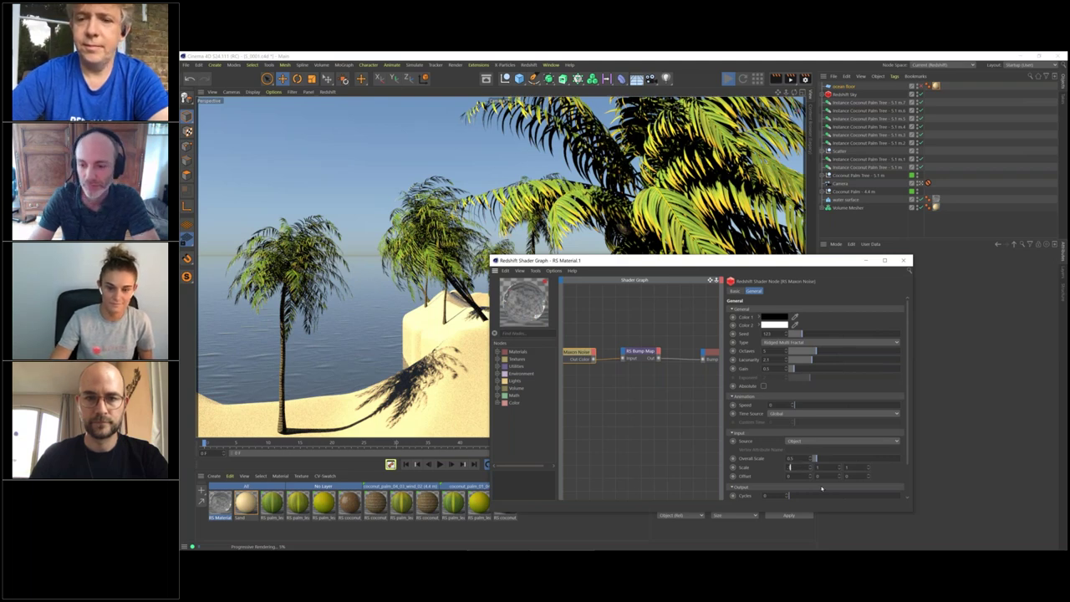
pyautogui.press('BackSpace')
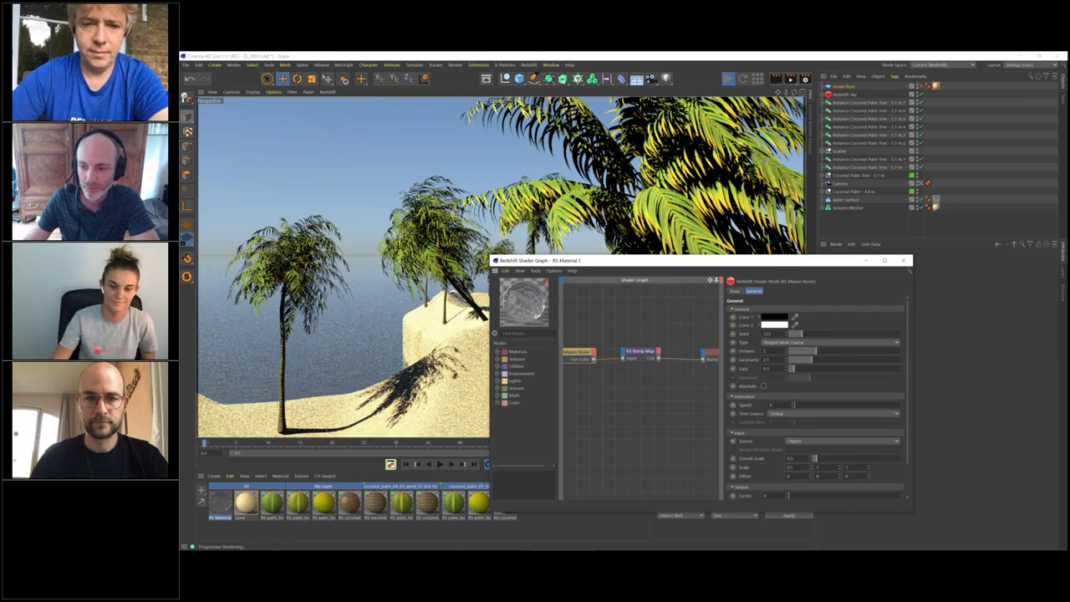
pyautogui.write('0.8')
# Raise the Z scale of the water's RS Maxon Noise to stretch the ripples, trying 10 first.
pyautogui.click(848, 468)
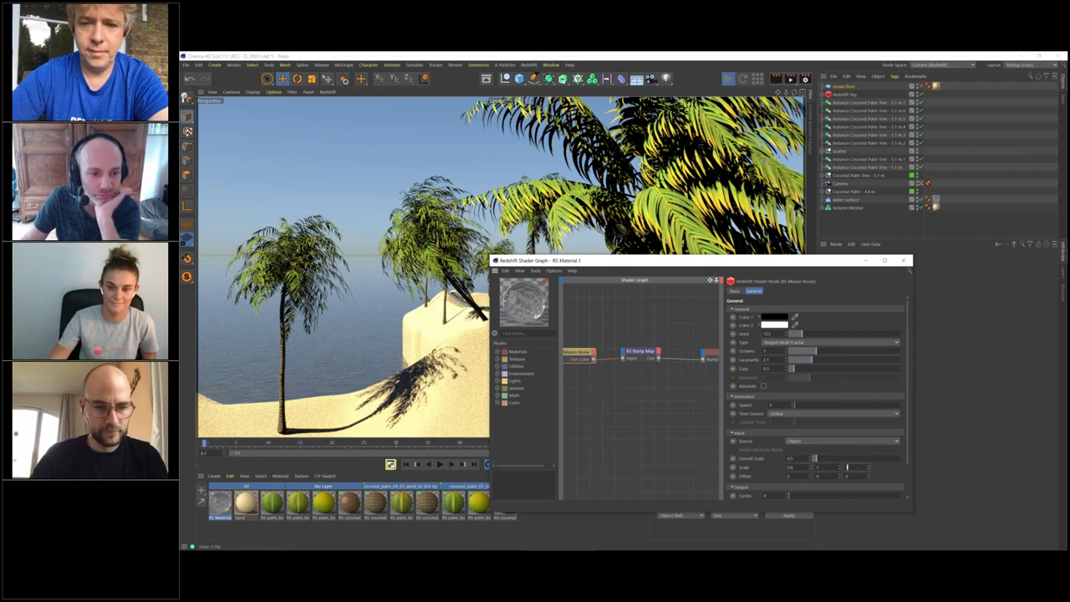
pyautogui.press('BackSpace')
pyautogui.write('0')
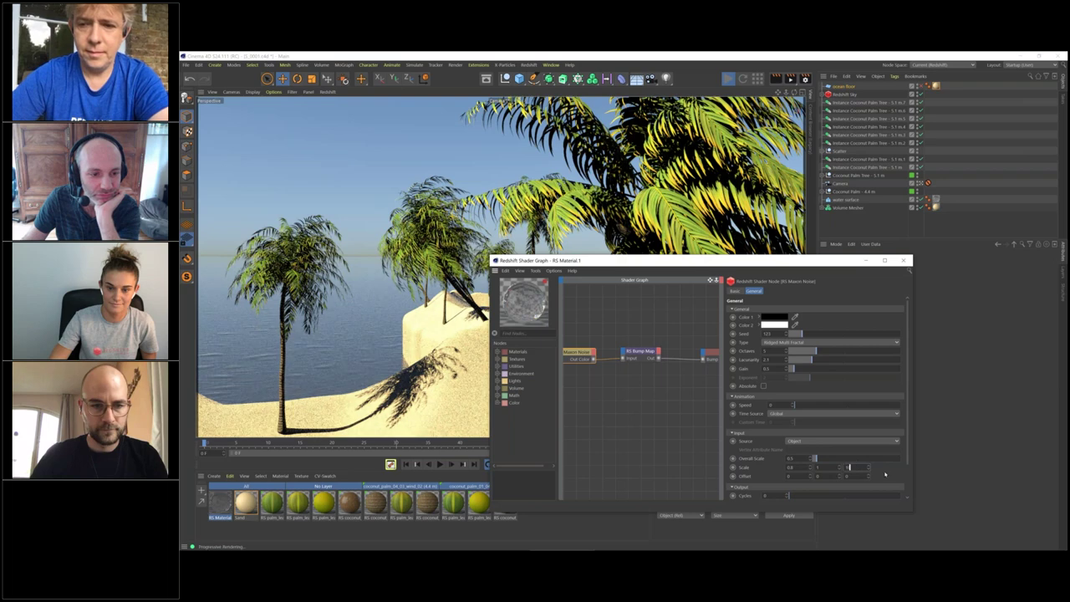
pyautogui.write('10')
pyautogui.press('Return')
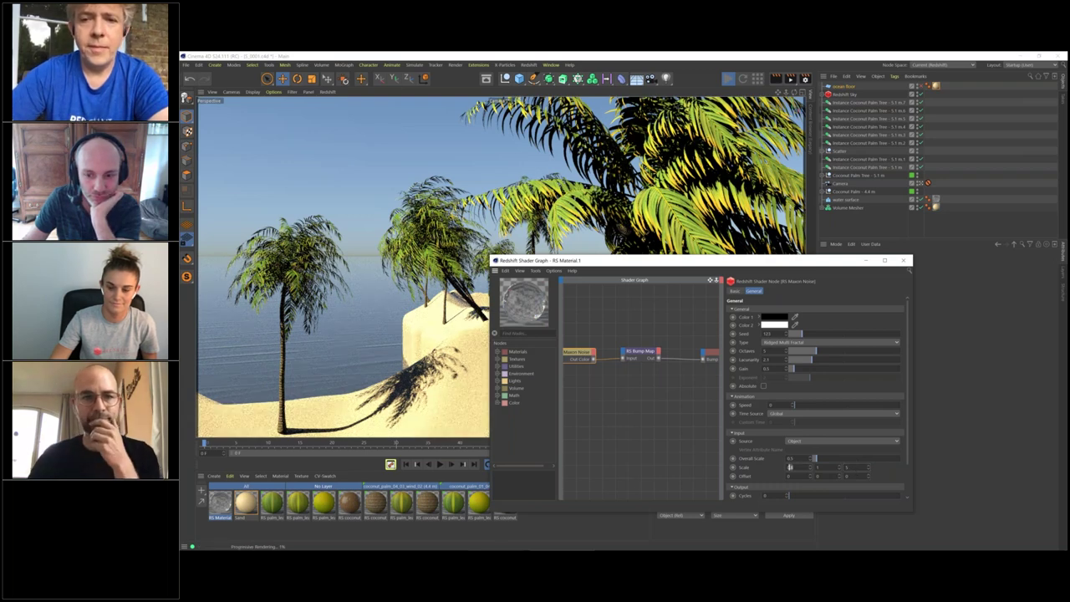
pyautogui.press('Tab')
pyautogui.press('Tab')
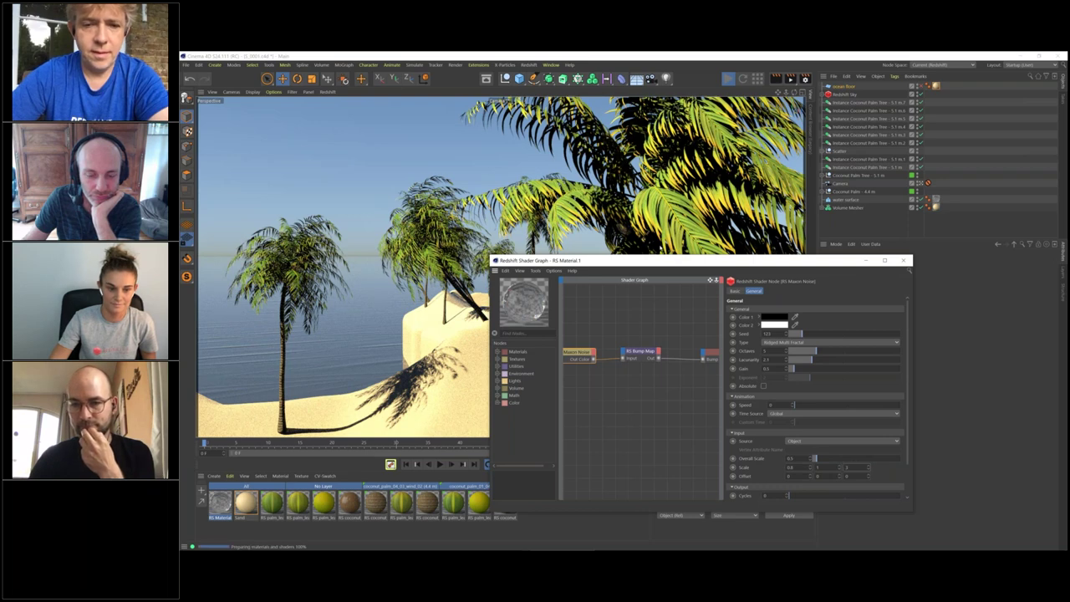
# Add an RS Color Layer node to the water material and connect its Out Color to the RS Bump Map input.
pyautogui.moveTo(660, 260); pyautogui.dragTo(762, 243)
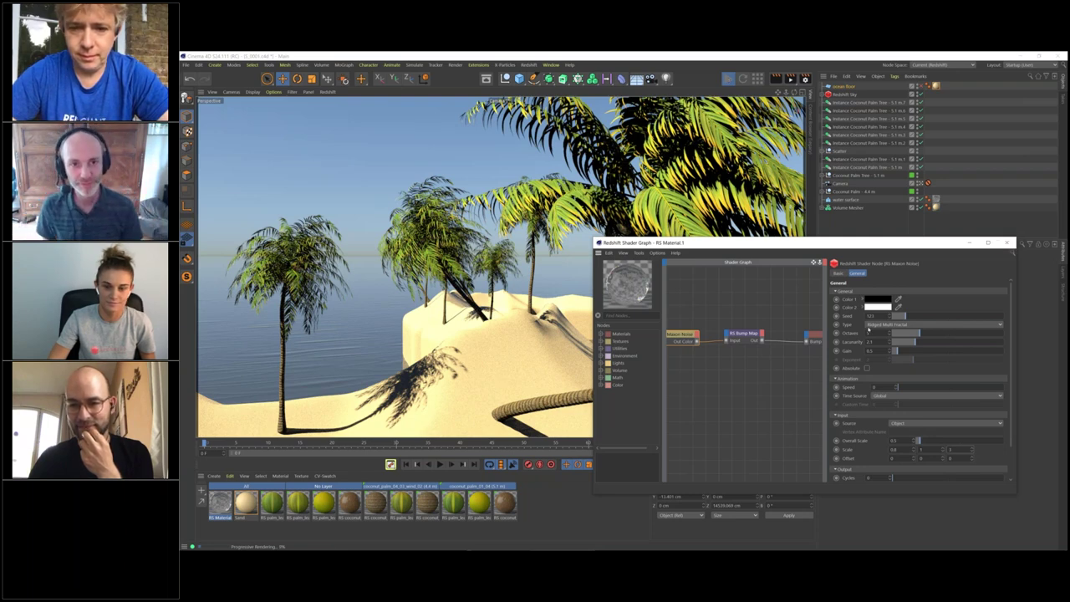
pyautogui.write('layer')
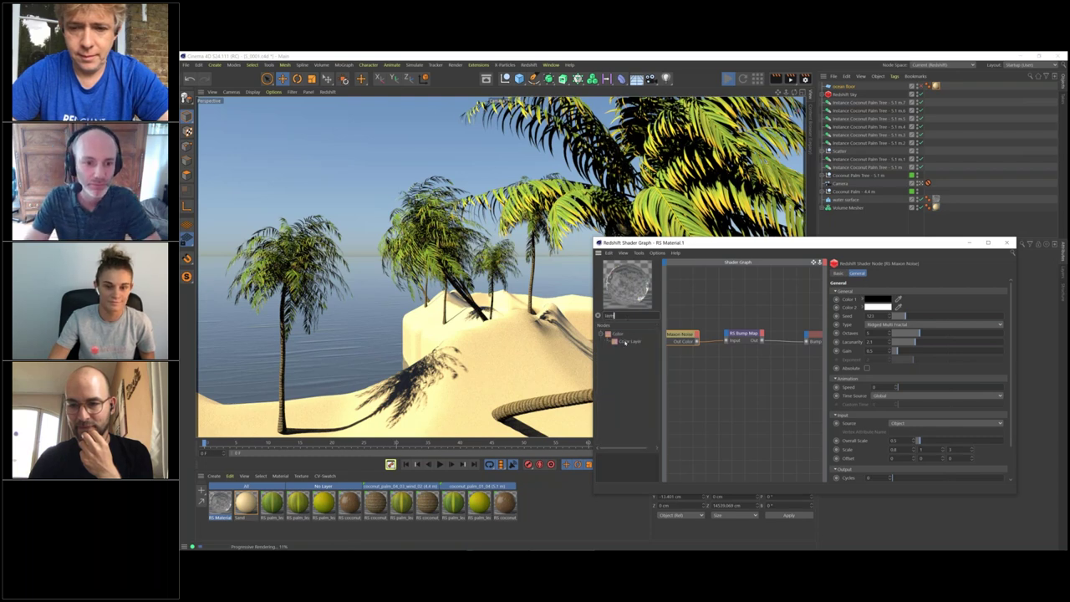
pyautogui.doubleClick(625, 342)
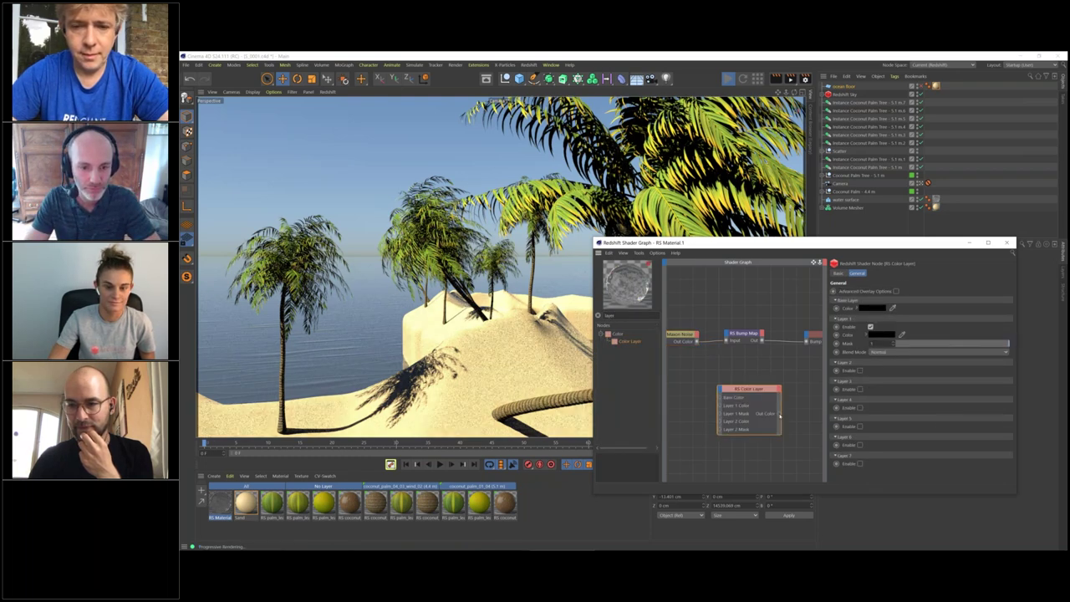
pyautogui.moveTo(781, 416); pyautogui.dragTo(728, 341)
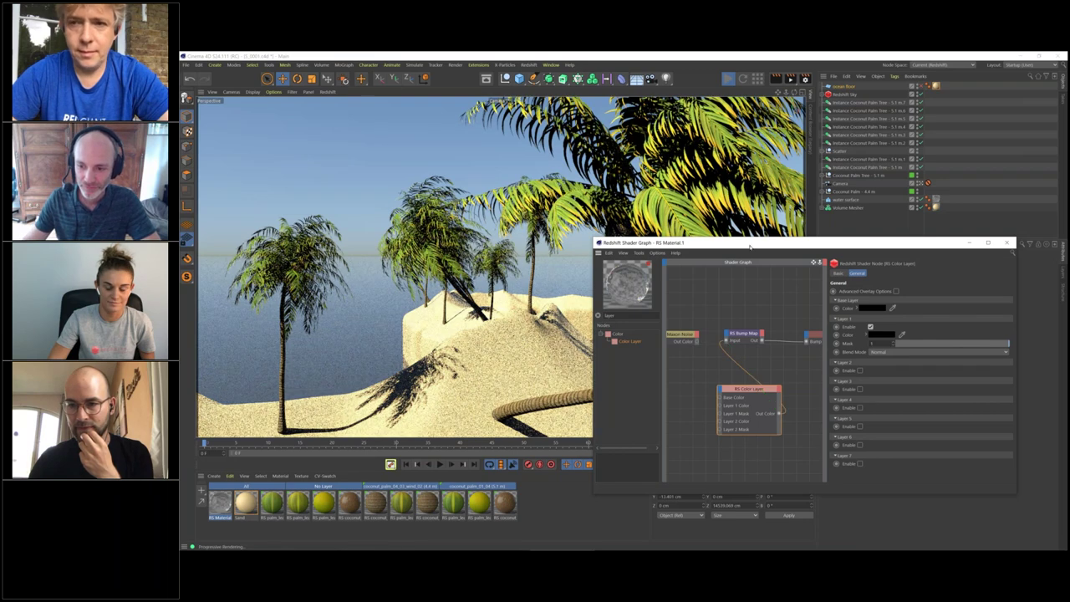
# Switch to the shader graph layout and connect the RS Maxon Noise output to the RS Color Layer's Base Color.
pyautogui.moveTo(751, 247); pyautogui.dragTo(772, 282)
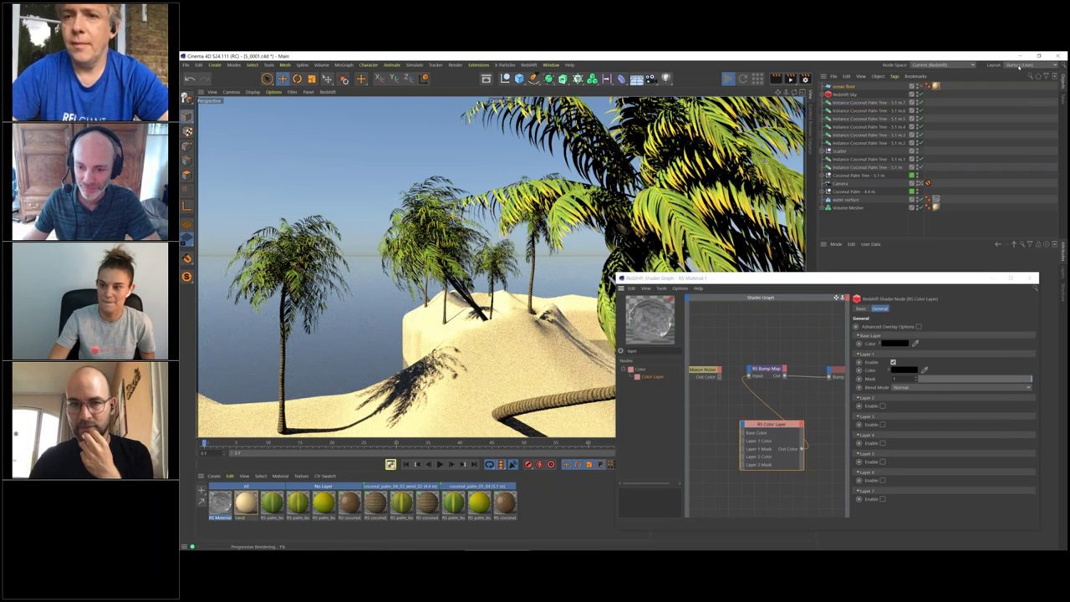
pyautogui.click(1017, 64)
pyautogui.click(1030, 155)
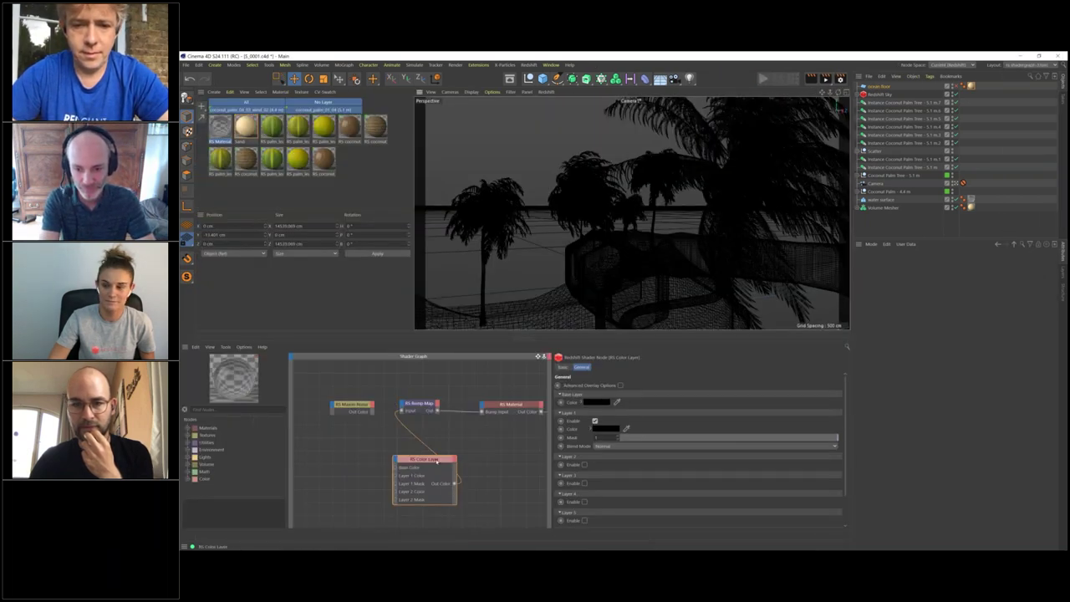
pyautogui.click(351, 405)
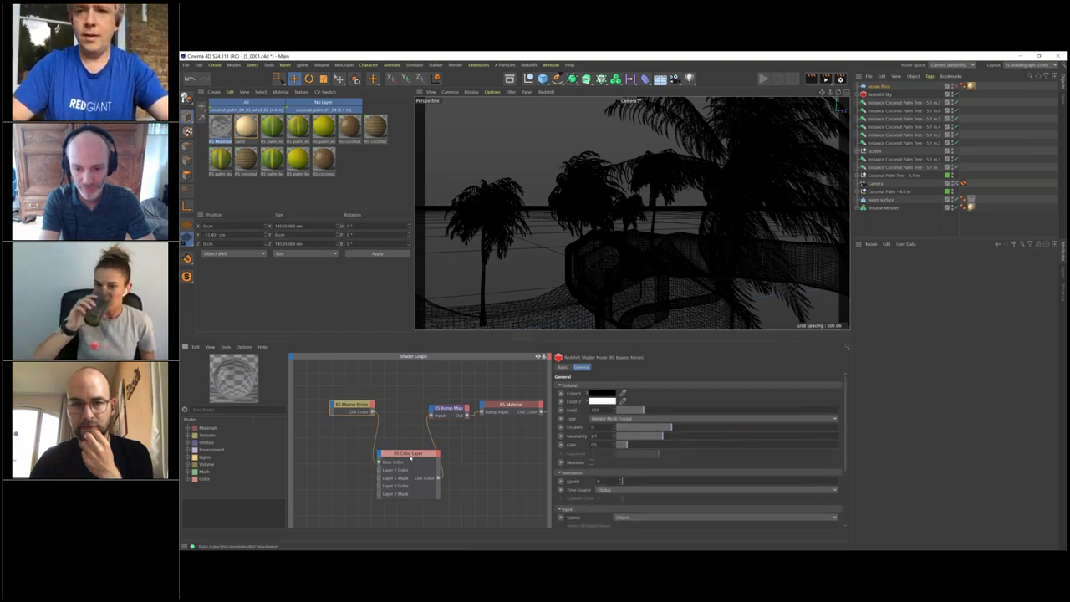
pyautogui.click(411, 457)
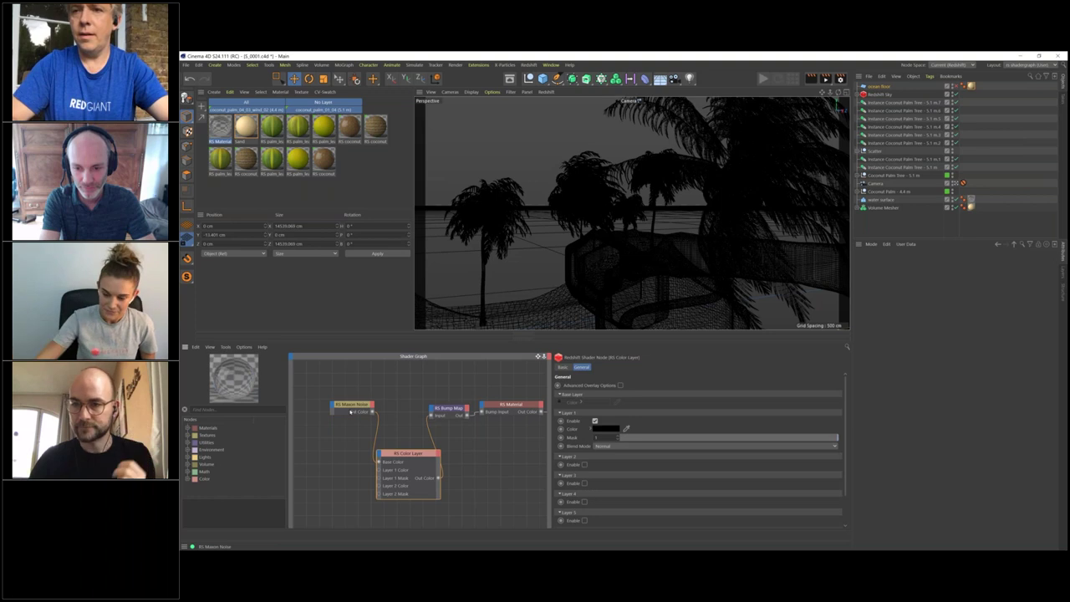
# Duplicate the RS Maxon Noise node, set the copy's type to FBM and connect it to the RS Color Layer's Layer 1 Color.
pyautogui.keyDown('ctrl'); pyautogui.moveTo(358, 405); pyautogui.dragTo(337, 461); pyautogui.keyUp('ctrl')
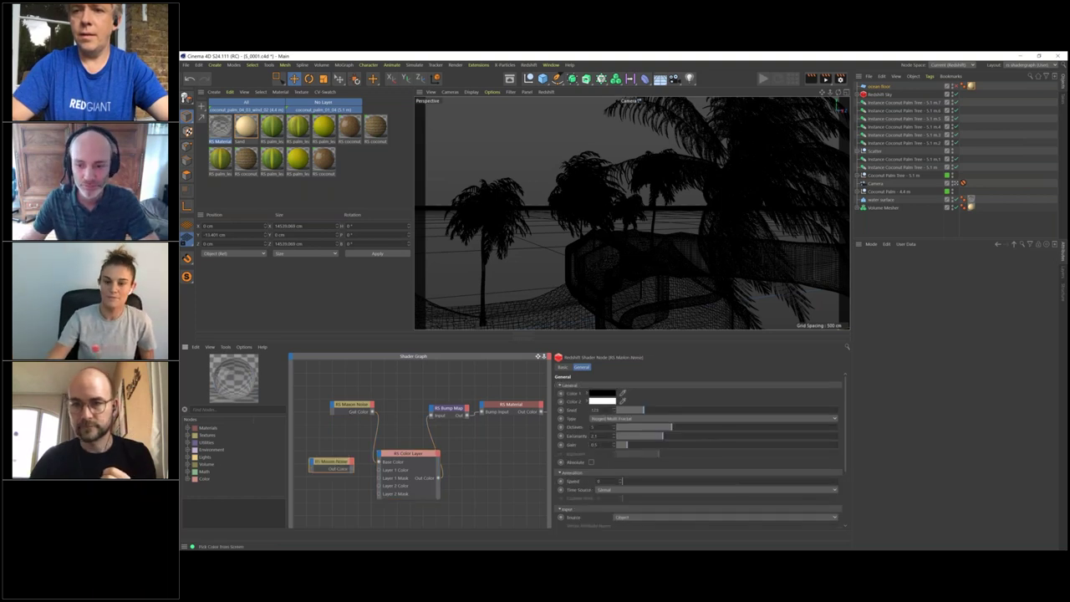
pyautogui.click(619, 418)
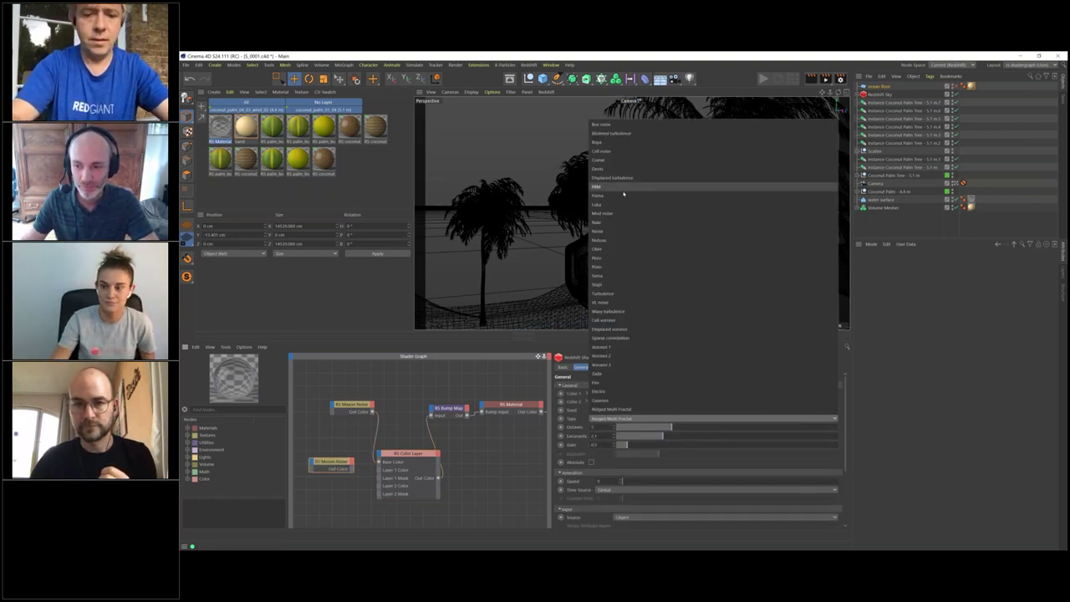
pyautogui.click(623, 185)
pyautogui.moveTo(353, 468); pyautogui.dragTo(378, 471)
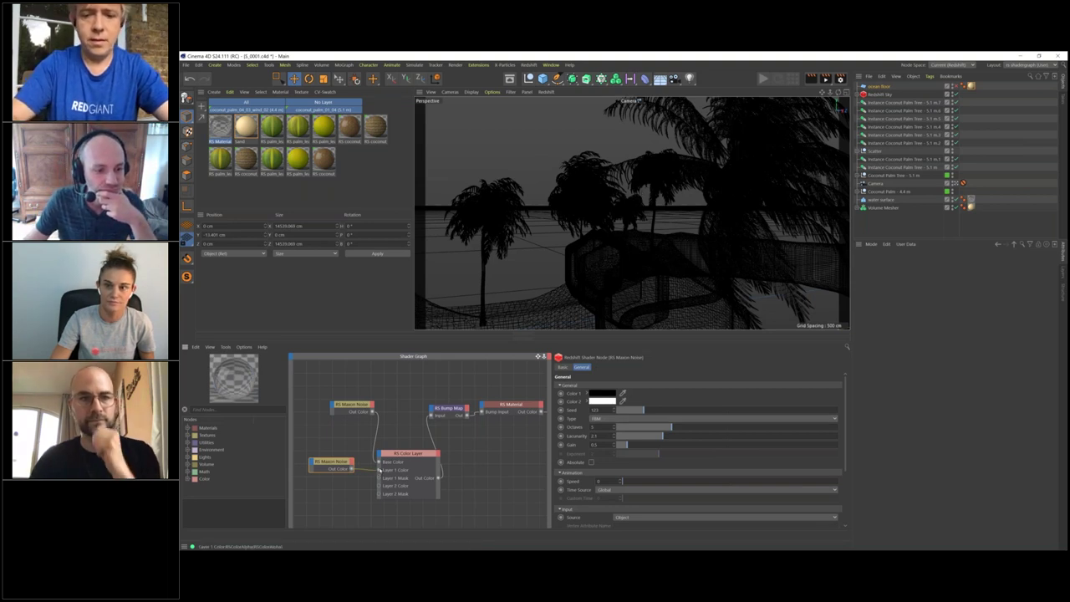
# Connect the RS Color Layer's Out Color to the Output's Surface to preview it, and reposition the Color Layer node.
pyautogui.moveTo(380, 471); pyautogui.dragTo(338, 463, button='middle')
pyautogui.moveTo(398, 470); pyautogui.dragTo(524, 405)
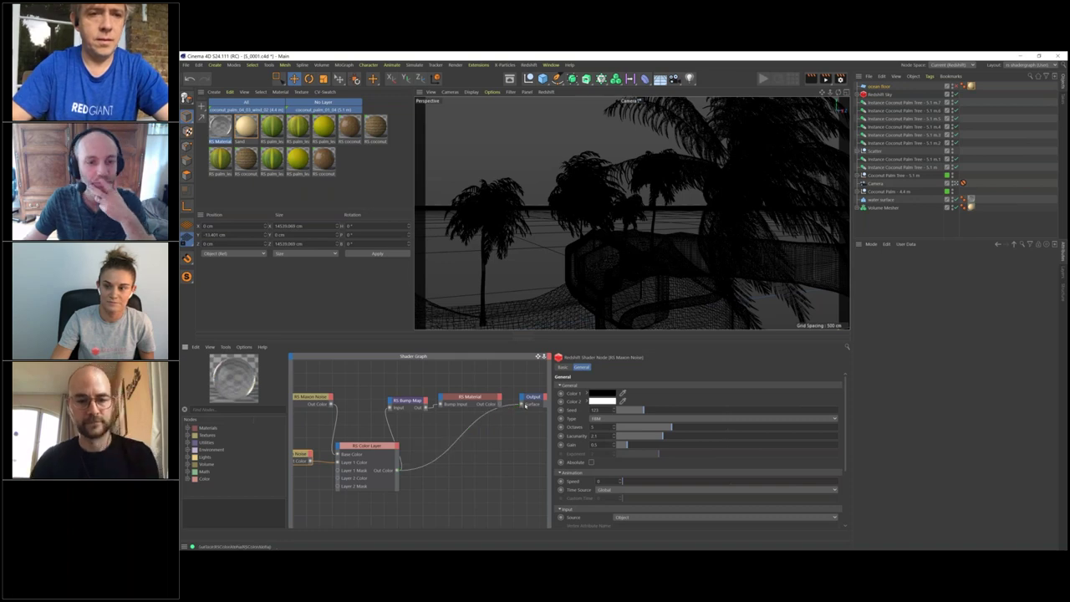
pyautogui.moveTo(363, 447); pyautogui.dragTo(374, 435)
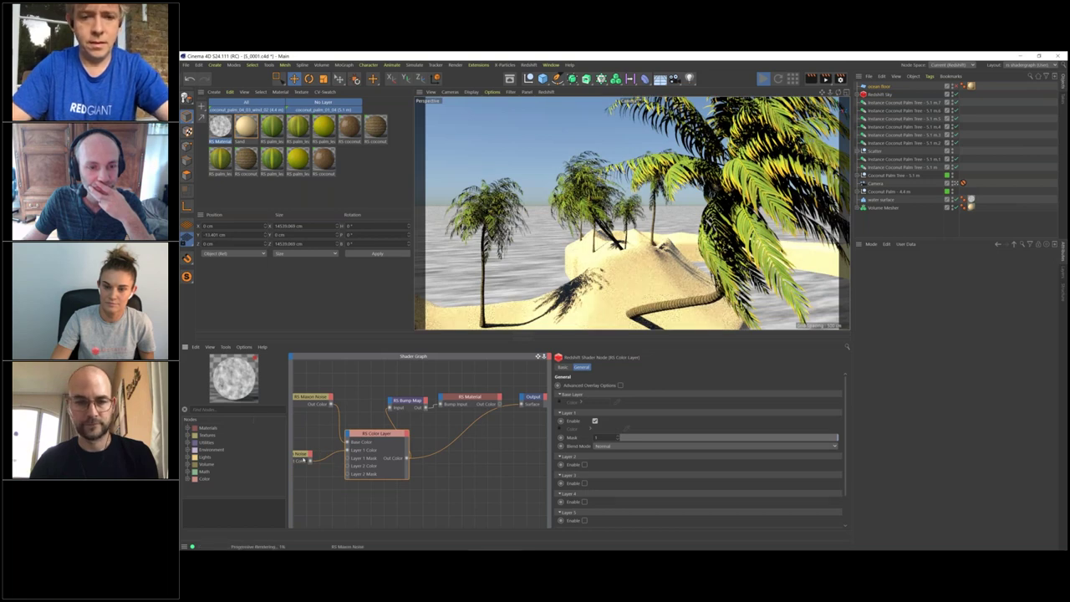
# Set the duplicated FBM noise's X scale to 1 and its overall scale to 10.
pyautogui.click(303, 456)
pyautogui.click(406, 444)
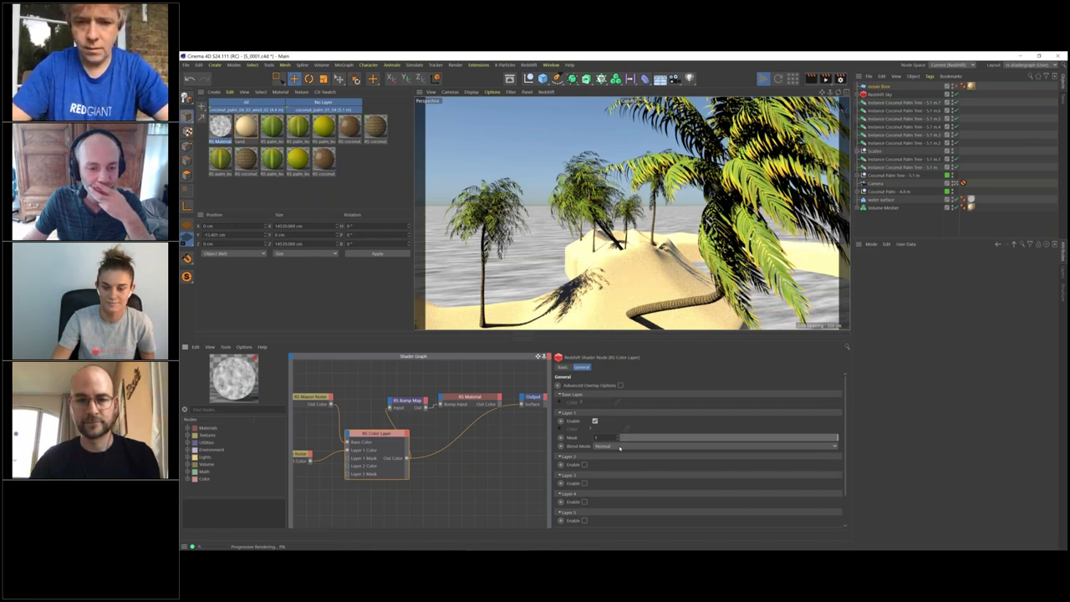
pyautogui.click(301, 454)
pyautogui.scroll(-3, 682, 413)
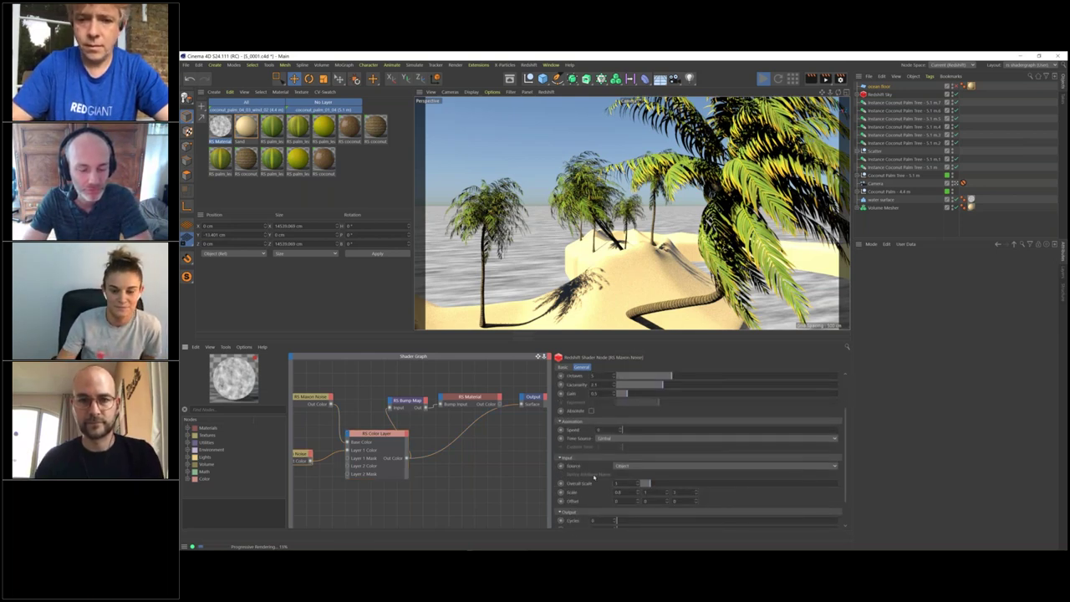
pyautogui.moveTo(650, 484); pyautogui.dragTo(739, 484)
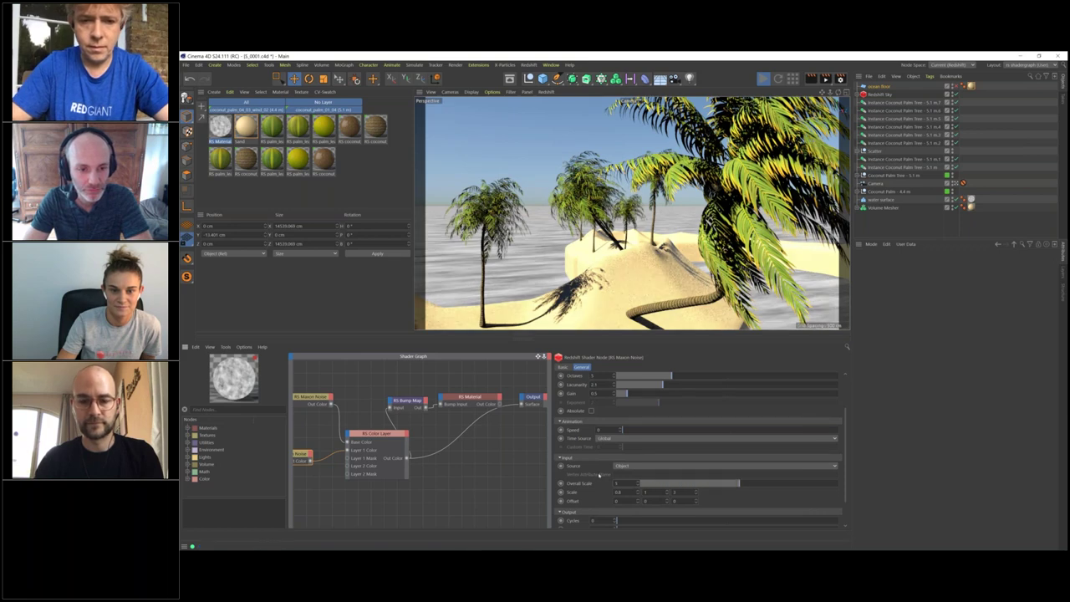
pyautogui.doubleClick(618, 492)
pyautogui.write('1')
pyautogui.press('Return')
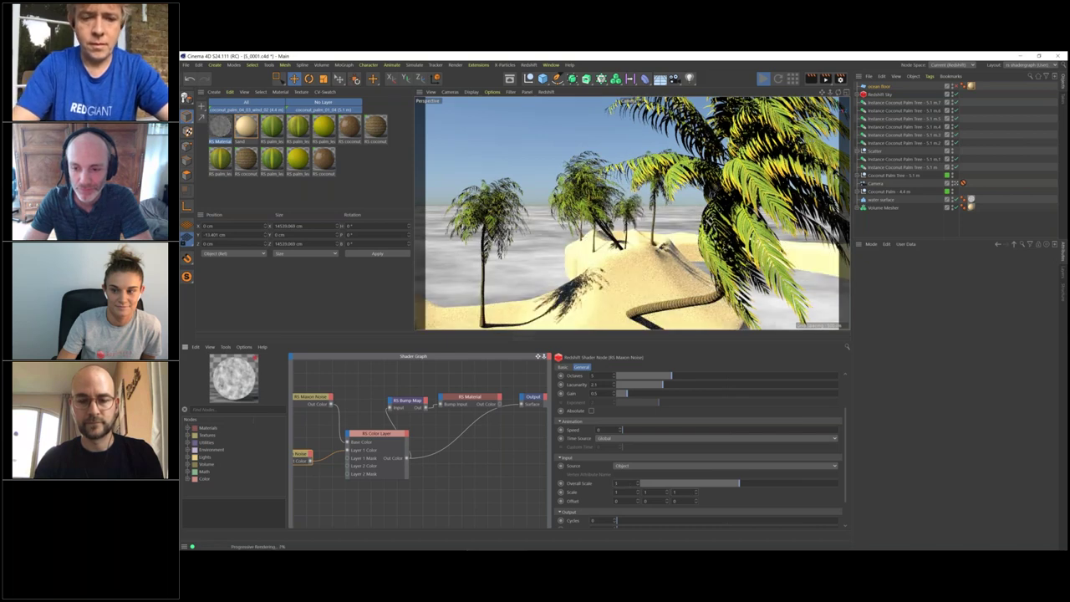
pyautogui.write('0')
pyautogui.press('Return')
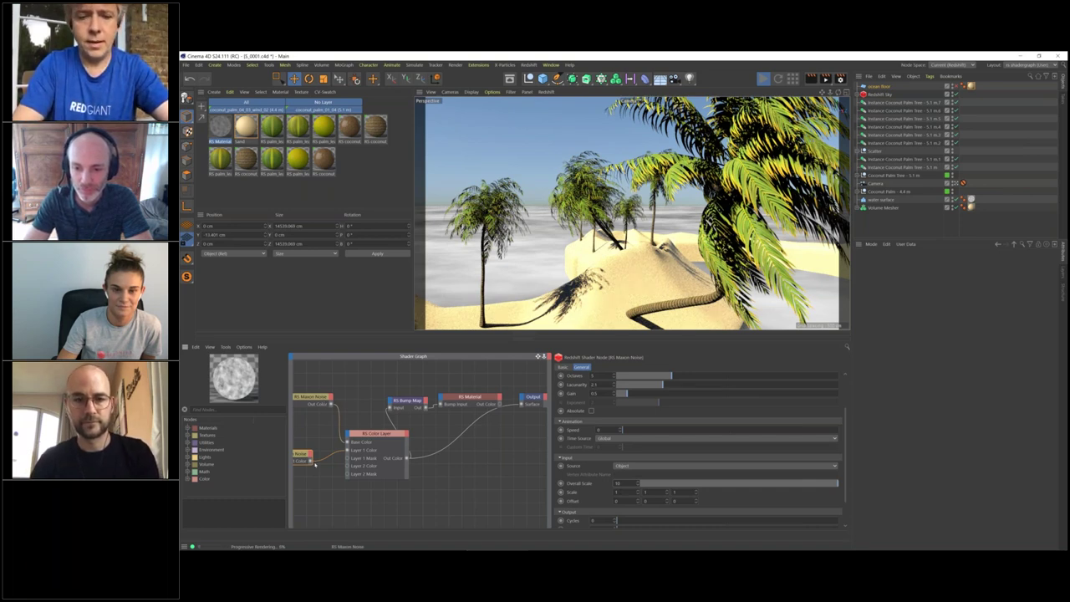
# Try the Average and Subtract blend modes on Layer 1 of the RS Color Layer.
pyautogui.click(405, 458)
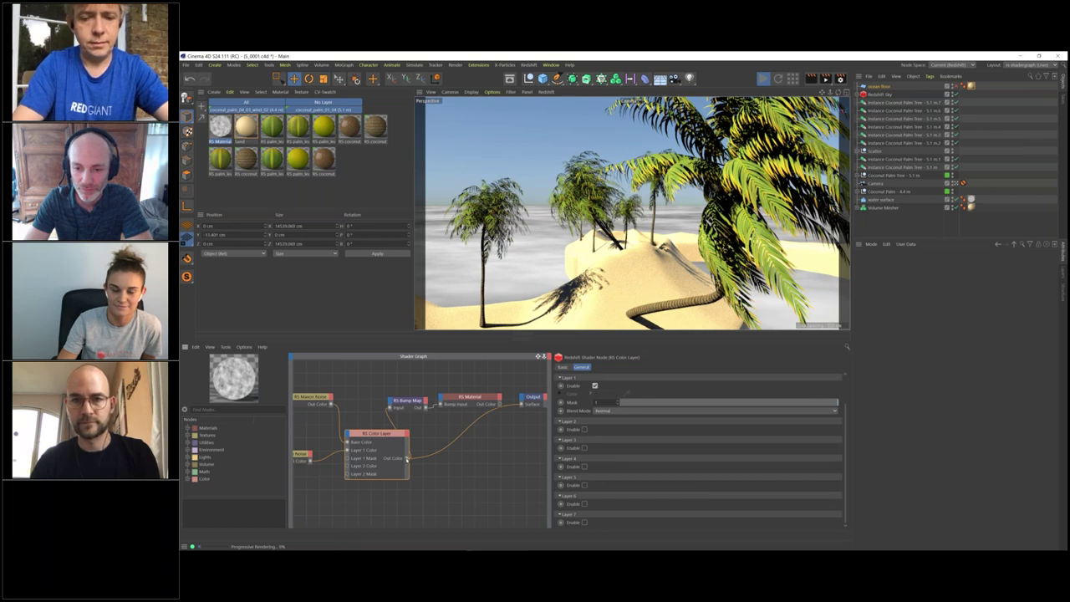
pyautogui.click(635, 410)
pyautogui.click(633, 281)
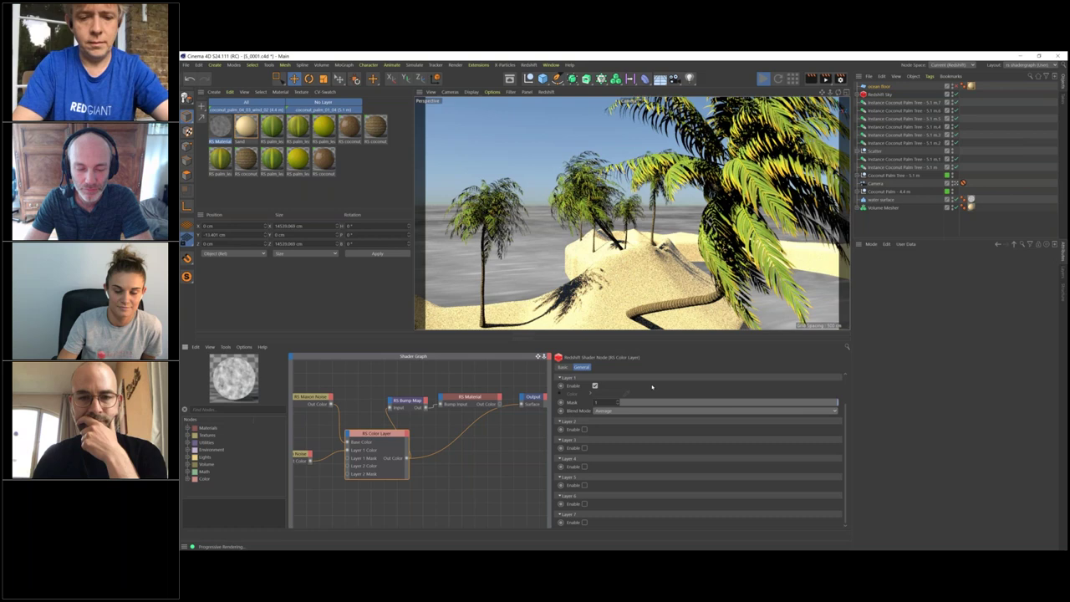
pyautogui.scroll(-1, 642, 413)
pyautogui.scroll(-1, 642, 411)
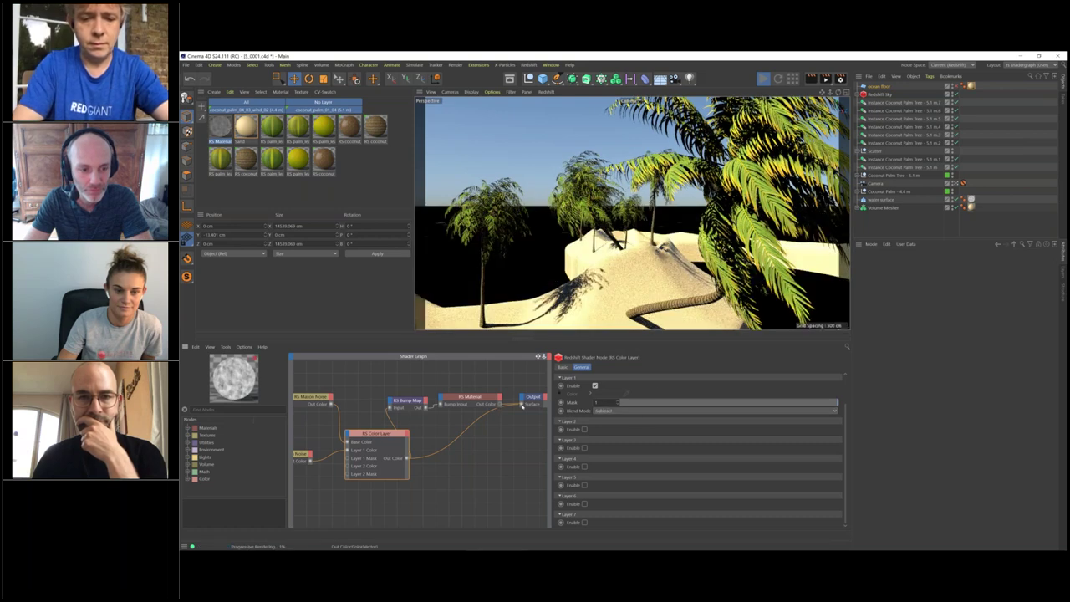
# Restore the RS Material's connection to the Output and try the Average blend mode for the Color Layer's Layer 1.
pyautogui.moveTo(522, 406); pyautogui.dragTo(521, 407)
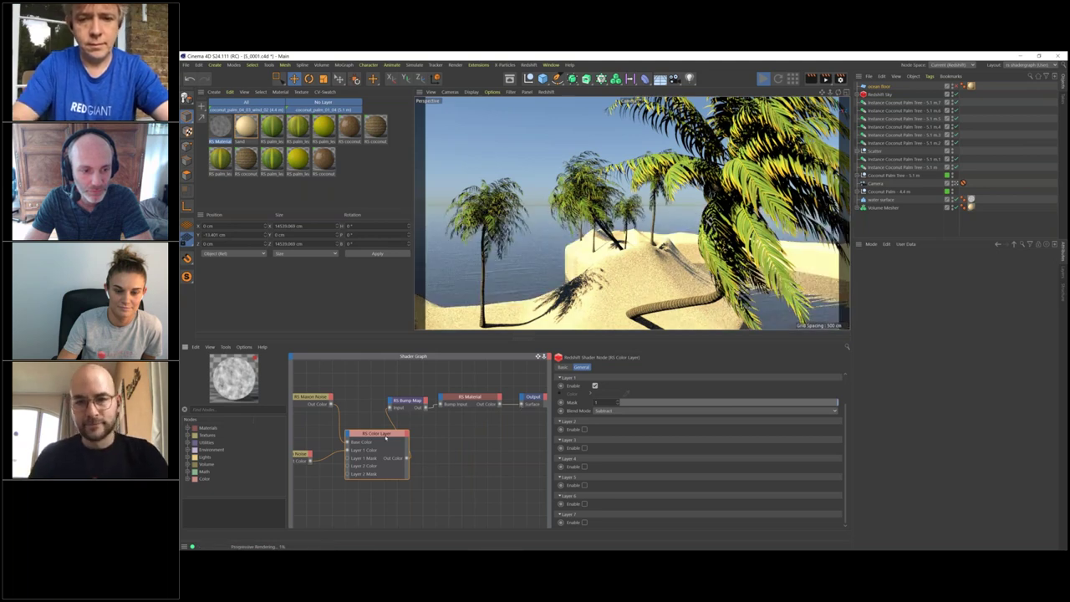
pyautogui.click(628, 411)
pyautogui.click(628, 278)
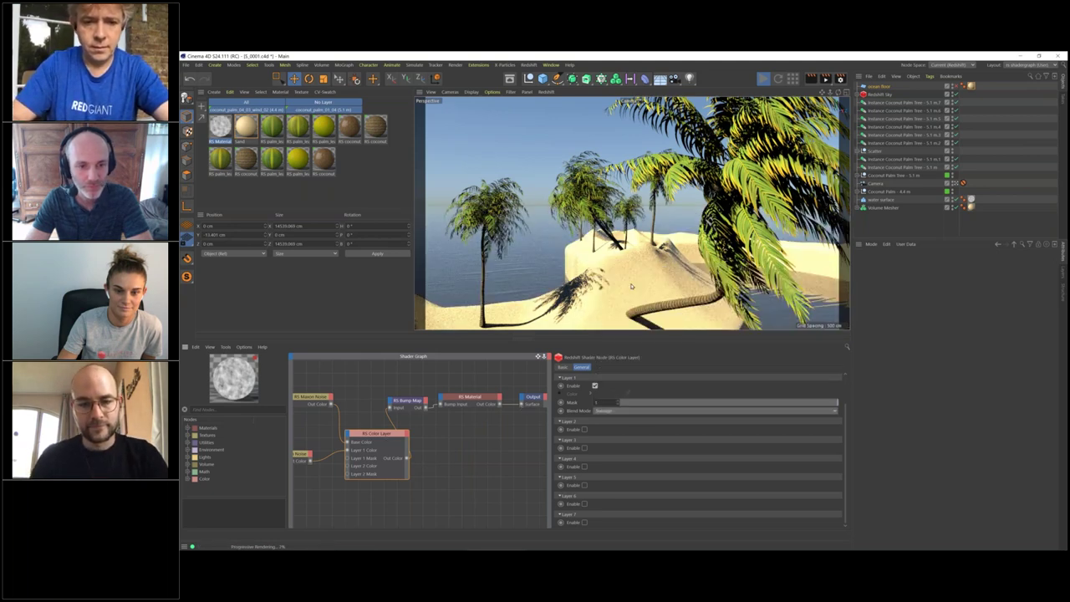
pyautogui.click(605, 411)
pyautogui.click(606, 412)
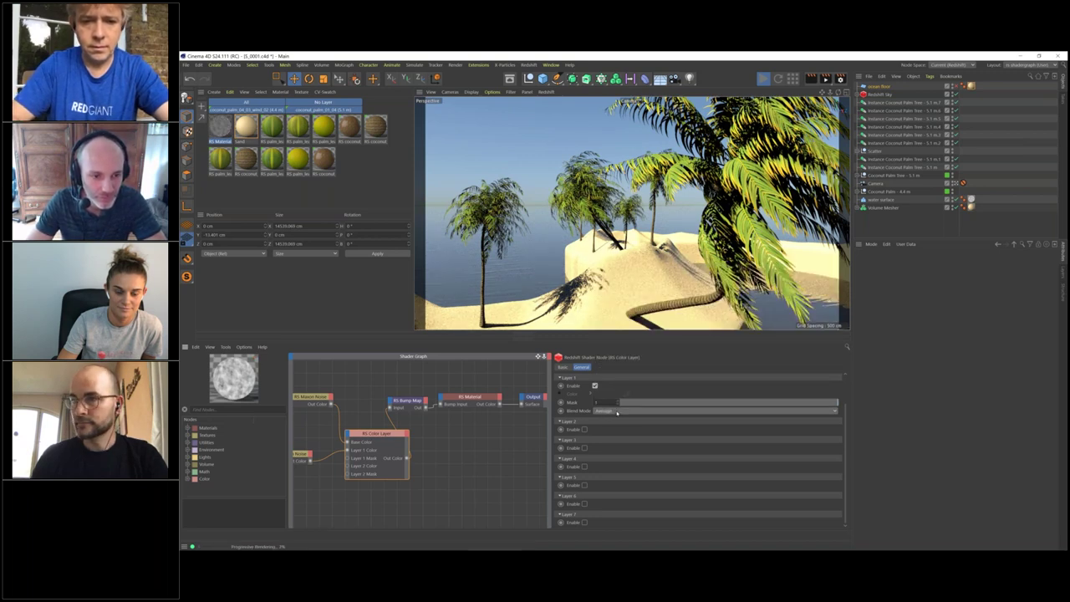
pyautogui.click(616, 412)
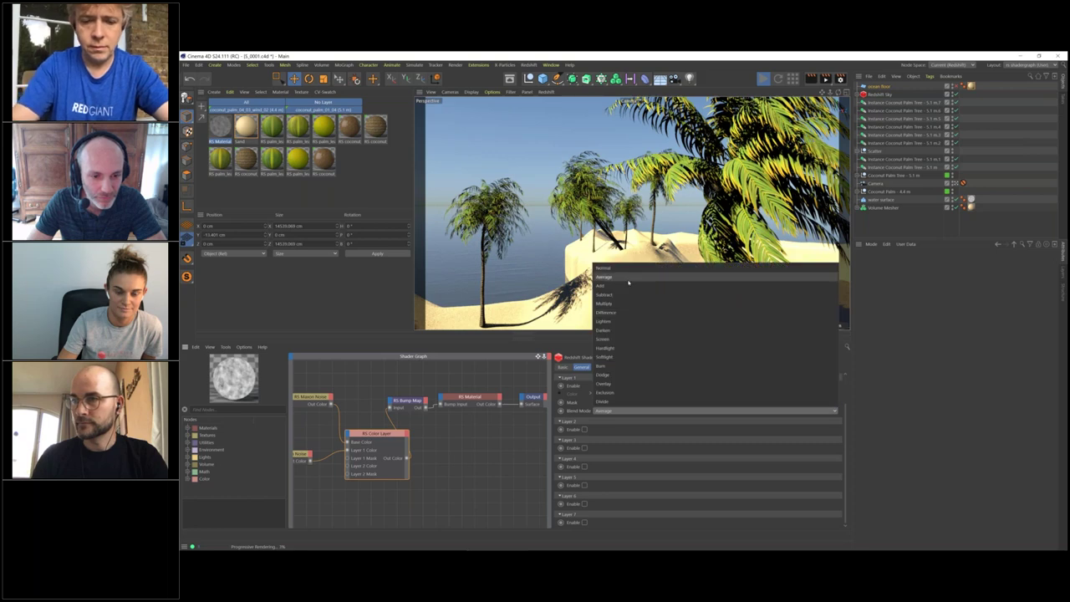
pyautogui.click(629, 281)
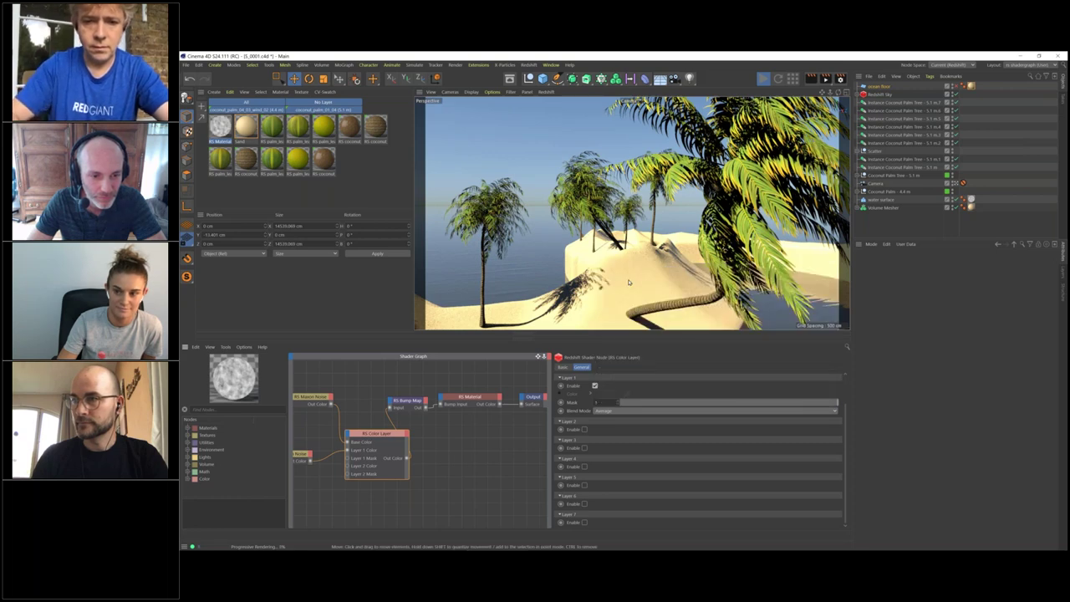
# Compare Multiply and Overlay as the Color Layer's Layer 1 blend mode and settle on Multiply.
pyautogui.click(633, 411)
pyautogui.click(662, 349)
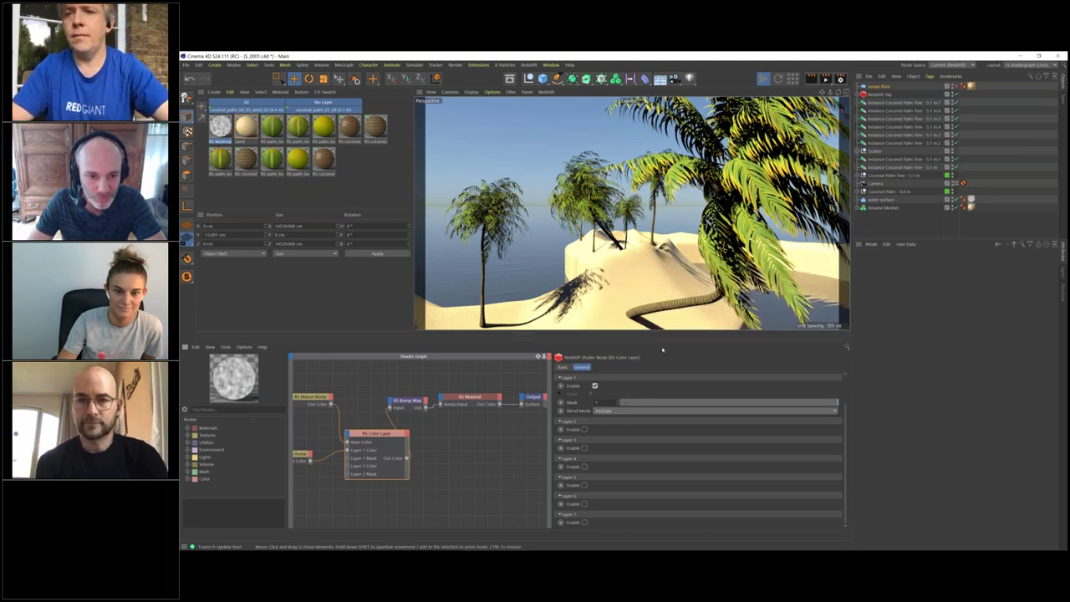
pyautogui.click(646, 412)
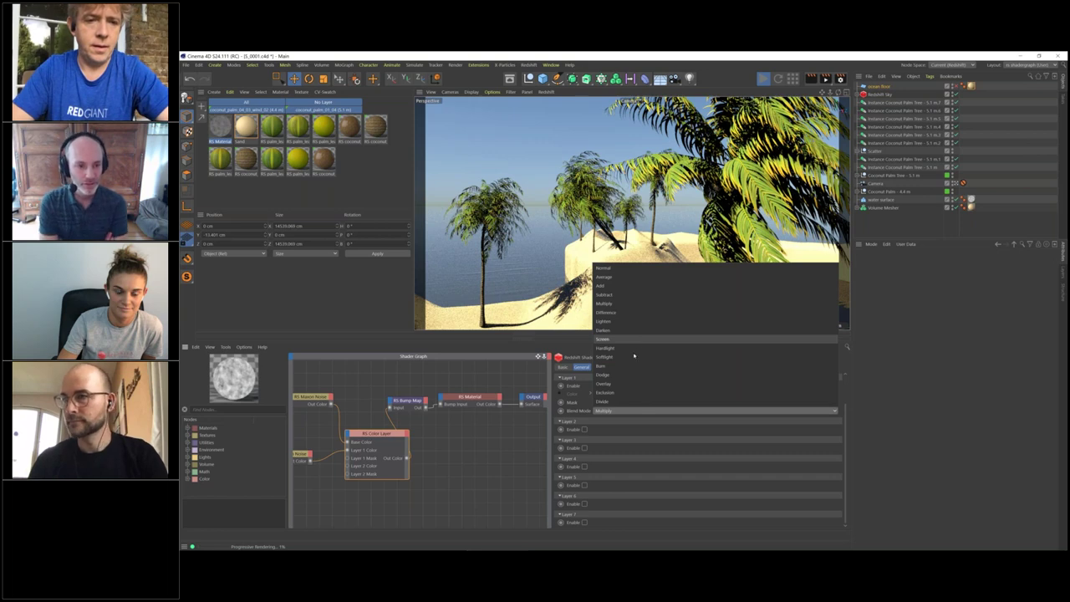
pyautogui.click(626, 383)
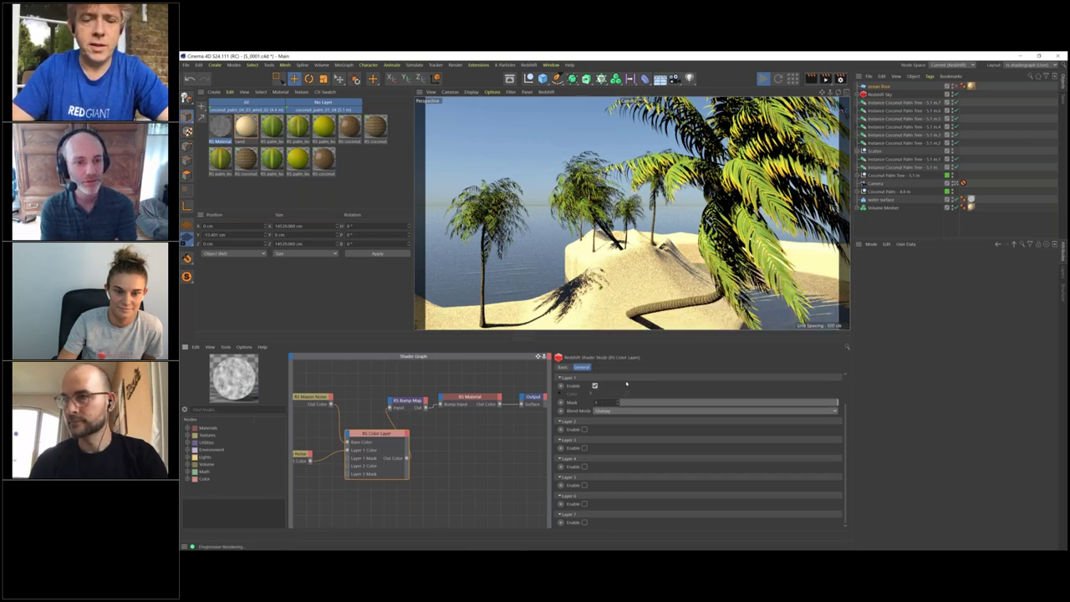
pyautogui.click(623, 410)
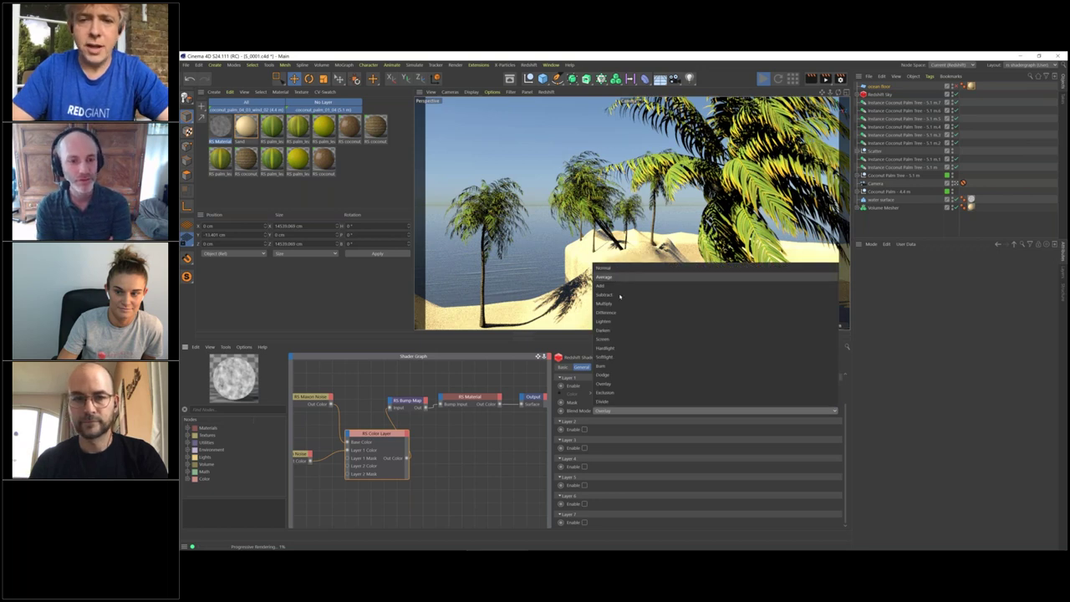
pyautogui.click(616, 305)
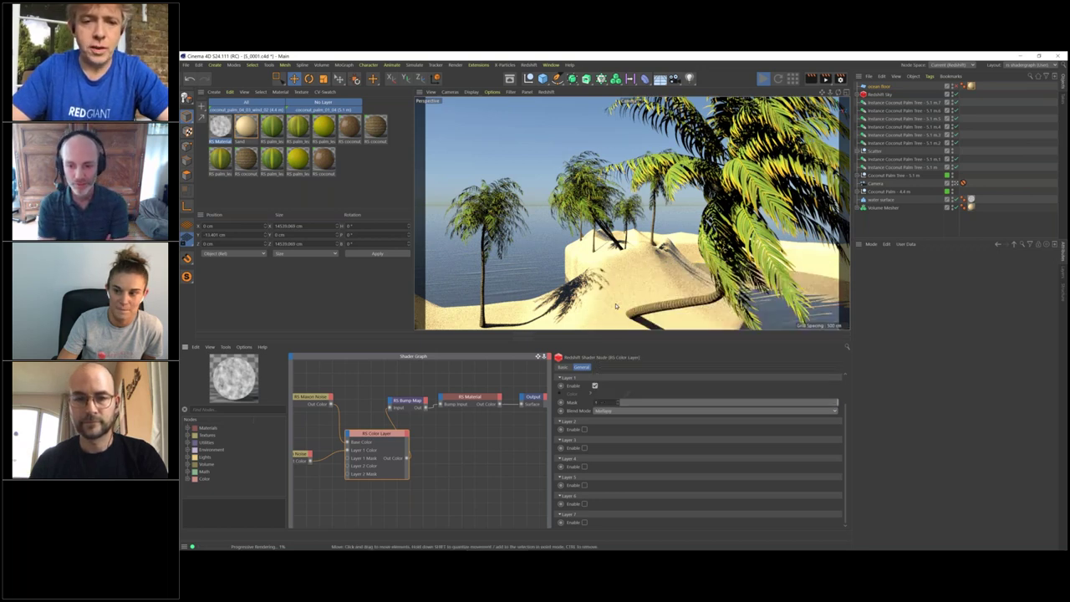
# Reconnect the RS Color Layer's Out Color to the Output's Surface and review the settings of the FBM noise and the Color Layer.
pyautogui.moveTo(407, 459); pyautogui.dragTo(524, 405)
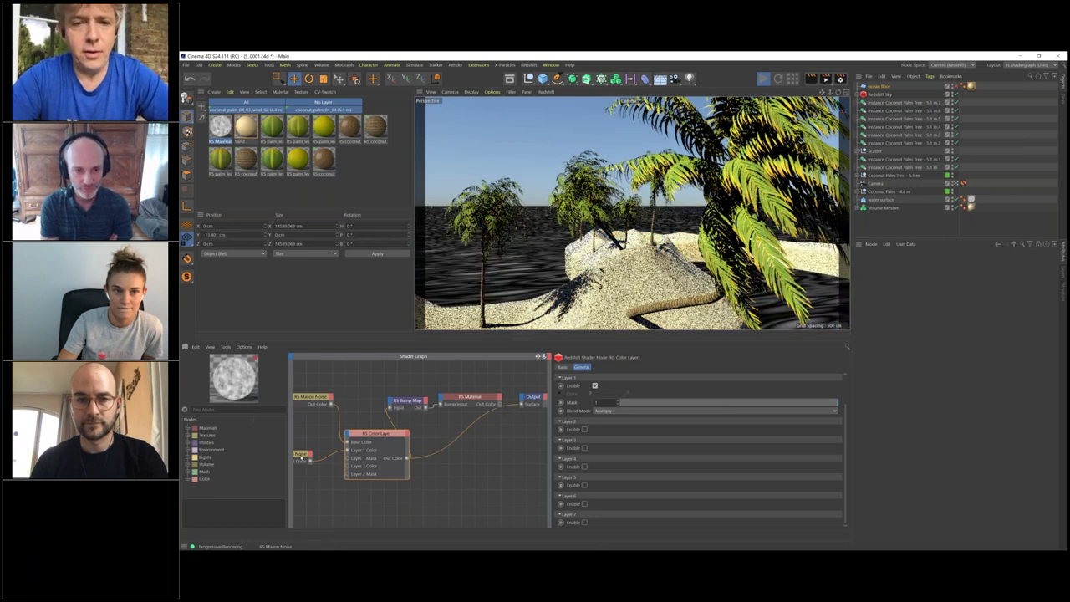
pyautogui.click(302, 455)
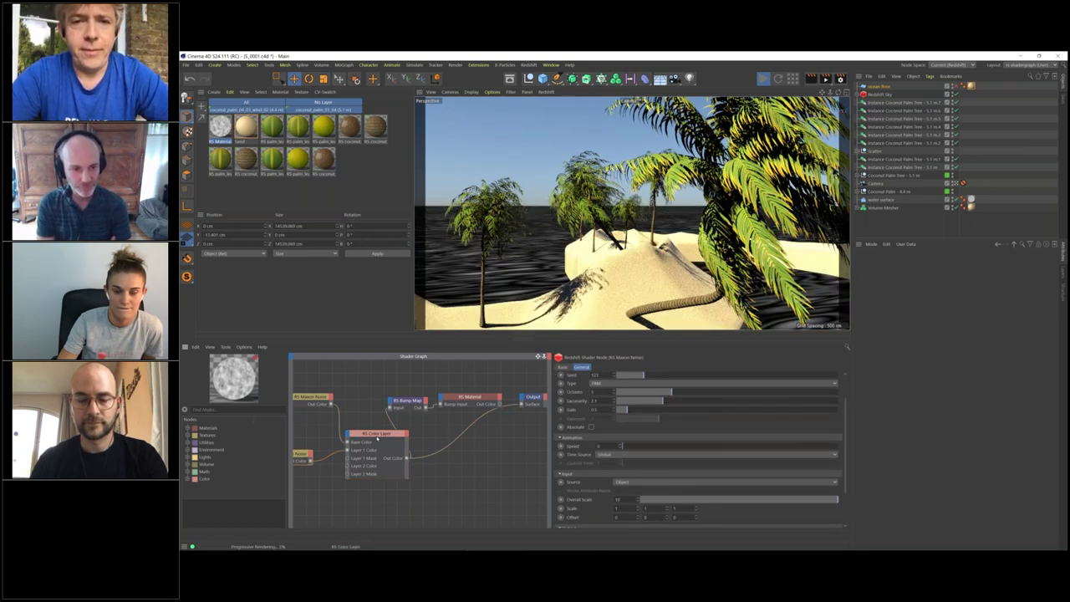
pyautogui.click(407, 469)
pyautogui.moveTo(691, 404); pyautogui.dragTo(742, 400)
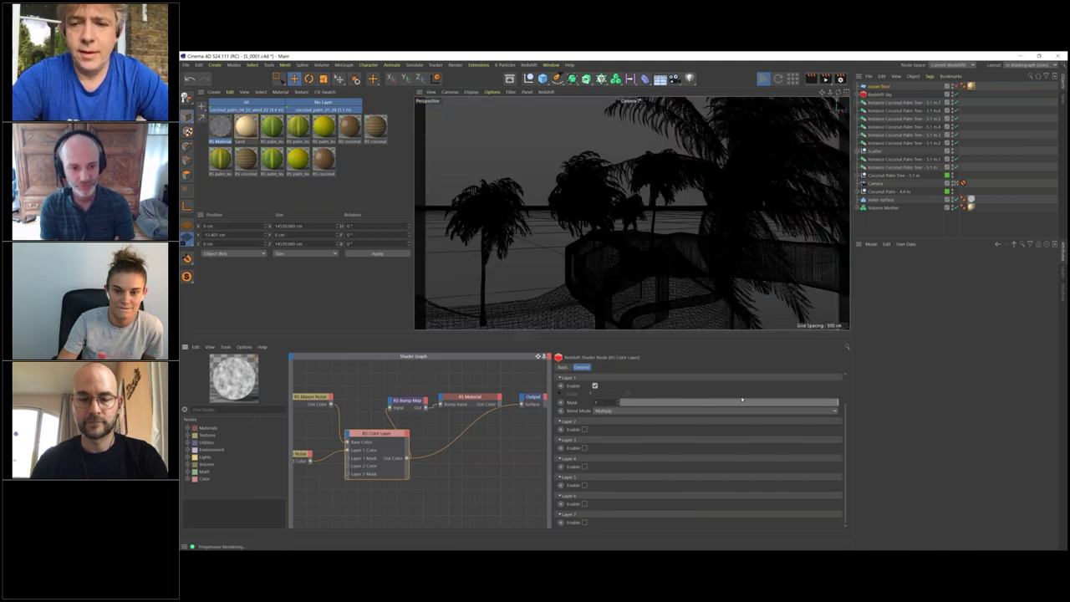
pyautogui.click(528, 64)
pyautogui.moveTo(540, 86)
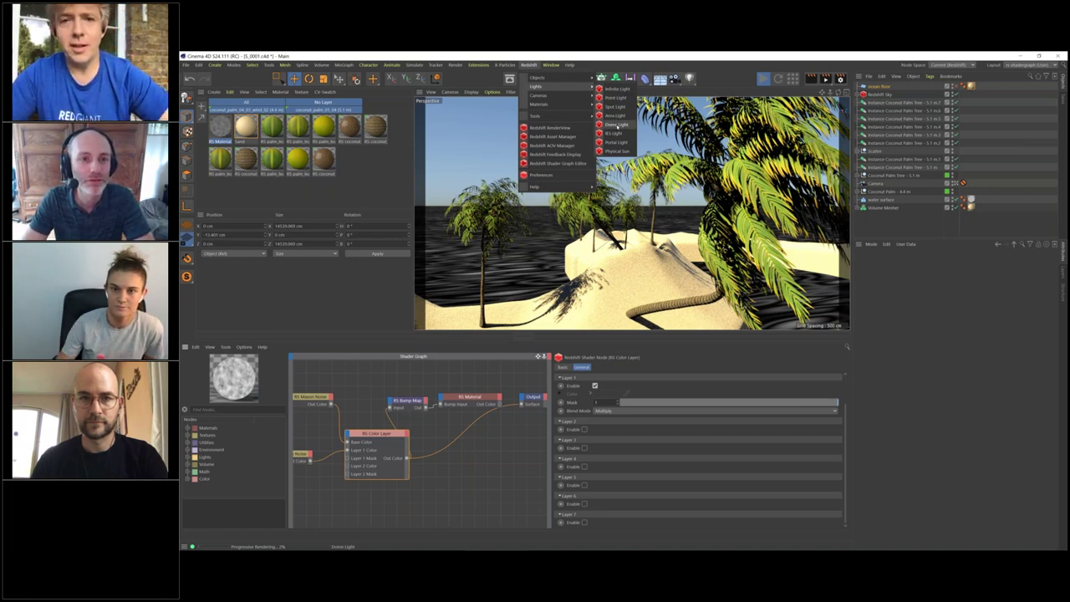
pyautogui.click(728, 75)
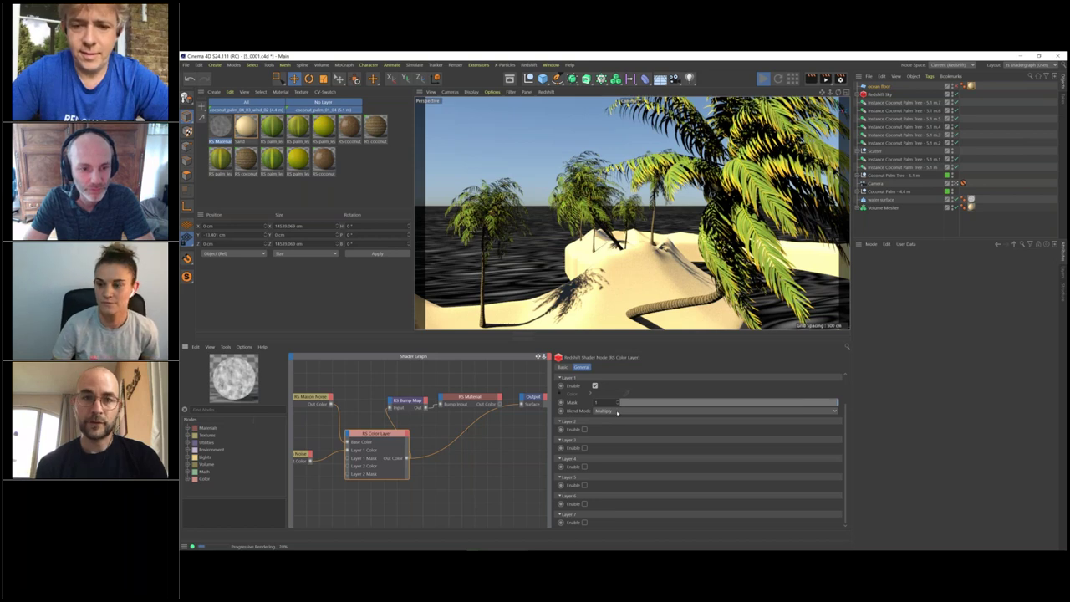
pyautogui.click(617, 411)
pyautogui.click(469, 427)
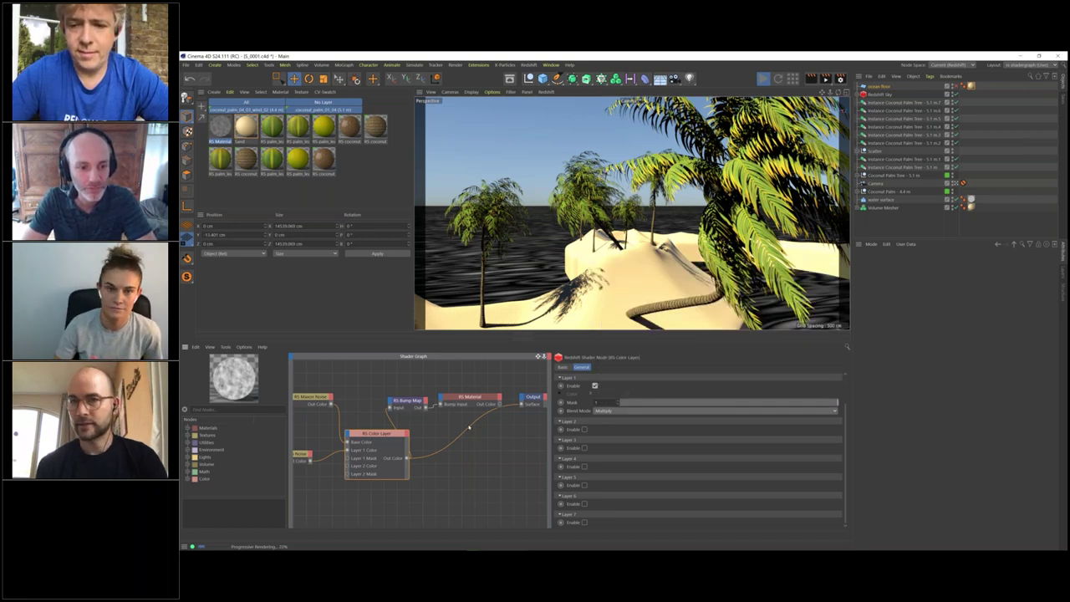
# With Layer 1 of the Color Layer disabled, lower the base RS Maxon Noise's contrast to about -0.12, and re-enable Layer 1.
pyautogui.click(595, 386)
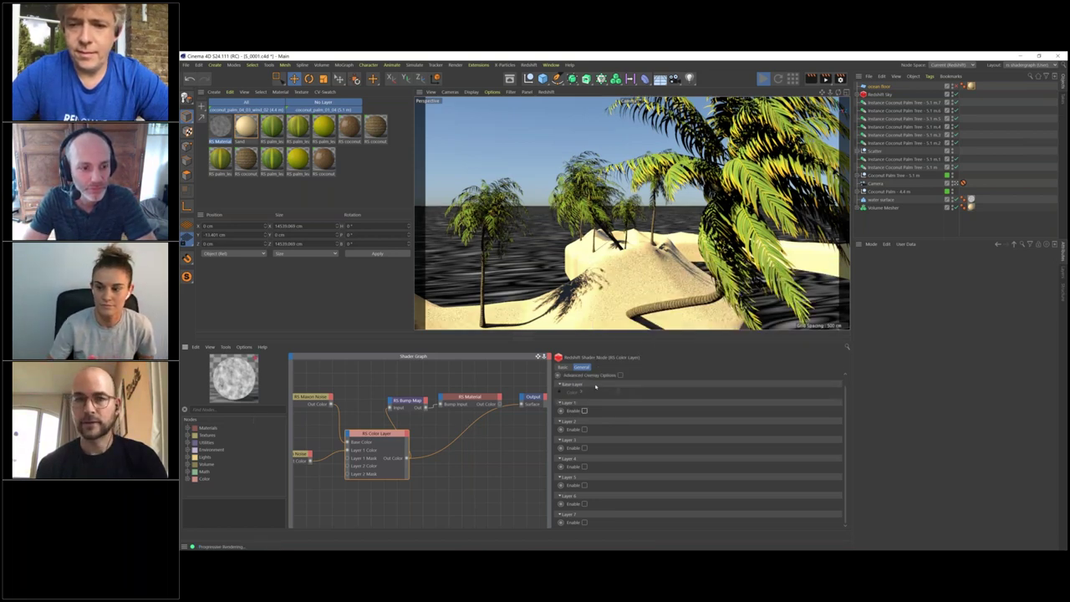
pyautogui.click(321, 398)
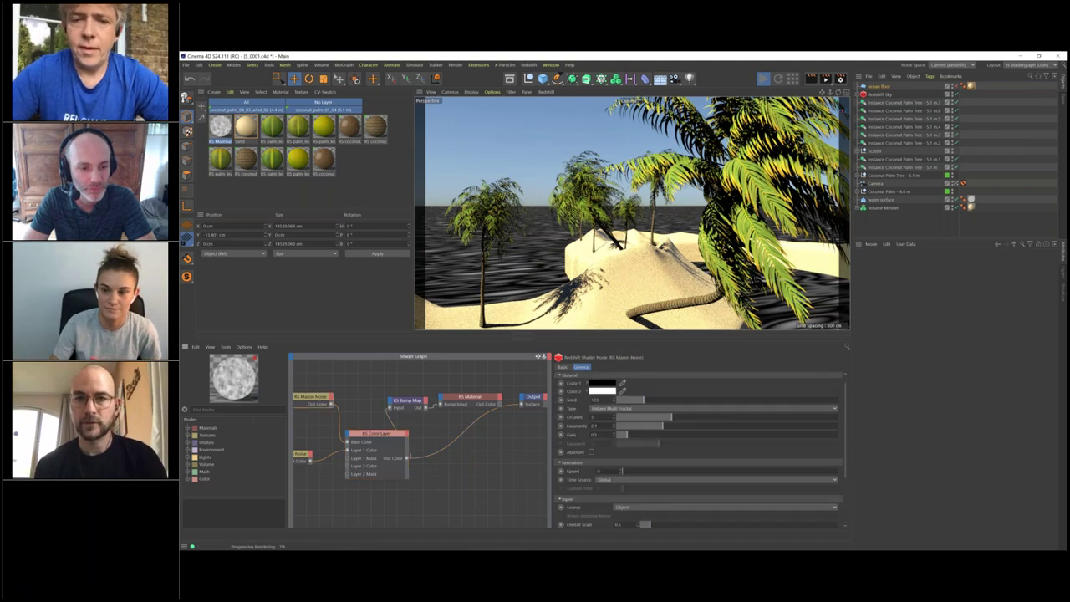
pyautogui.scroll(-3, 572, 379)
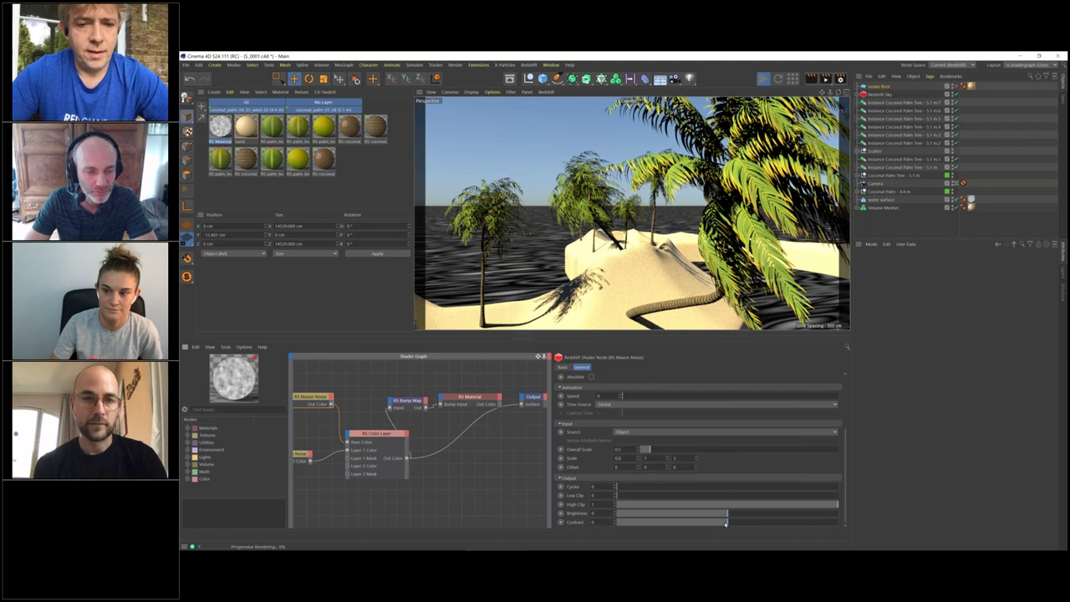
pyautogui.moveTo(726, 524); pyautogui.dragTo(711, 525)
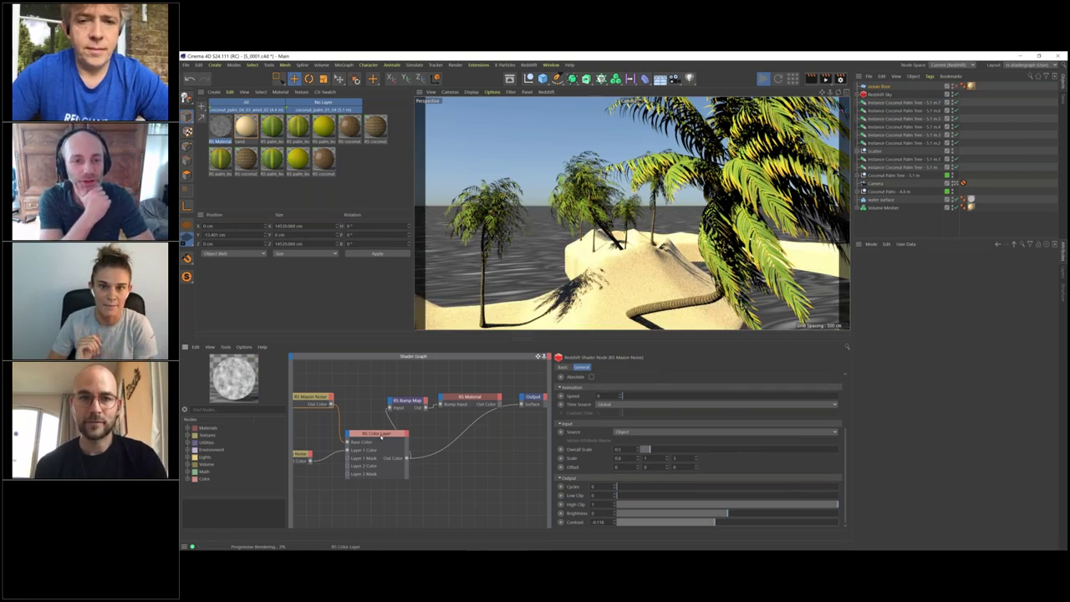
pyautogui.click(380, 436)
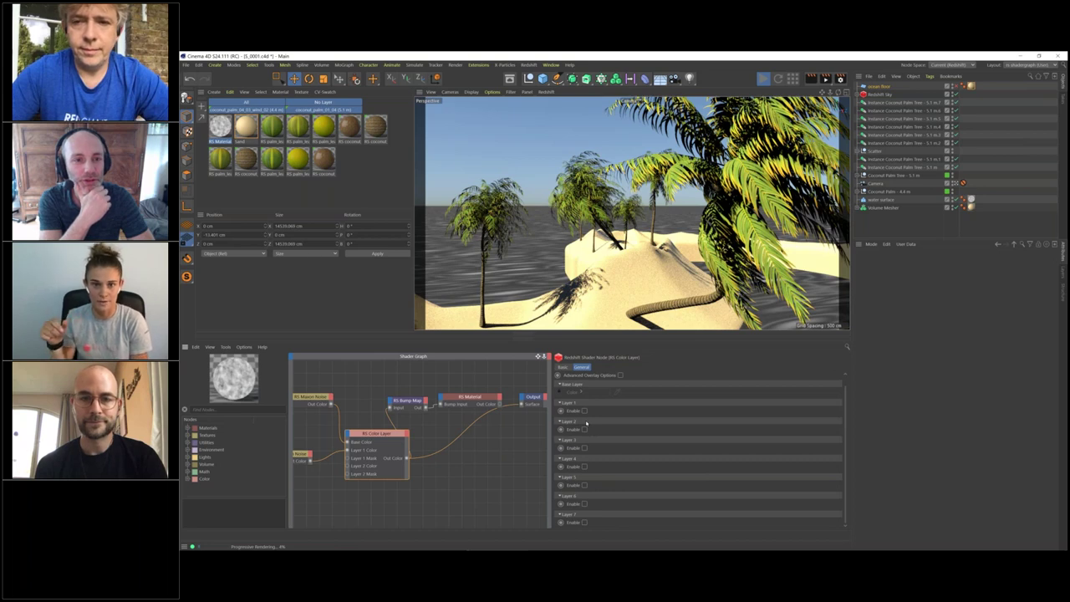
pyautogui.click(585, 412)
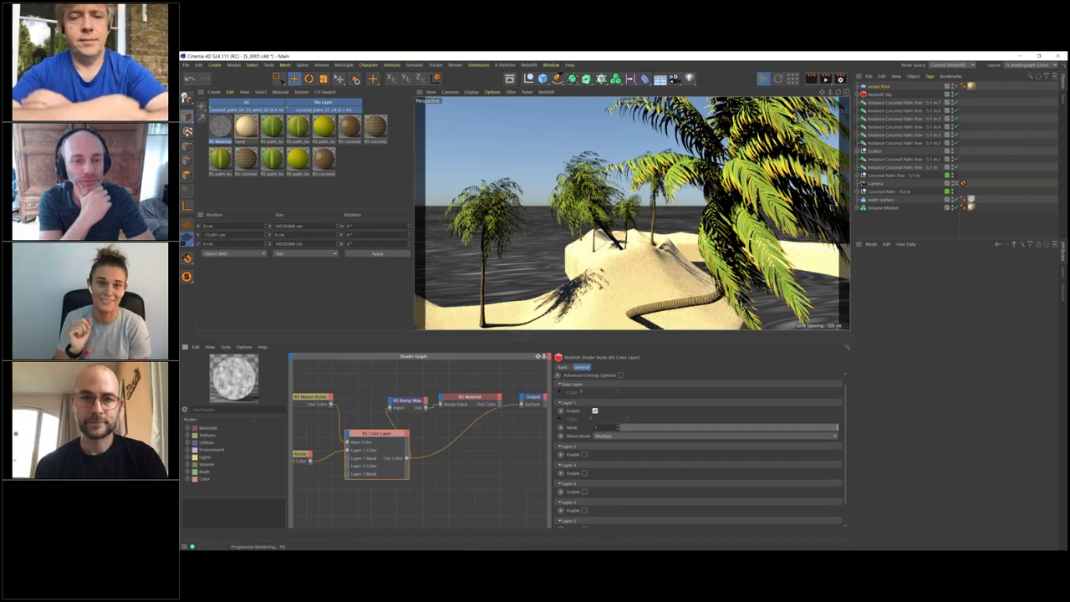
# Try alternative blend modes, including Exclusion, for the Color Layer's Layer 1 in the water material.
pyautogui.click(615, 436)
pyautogui.click(616, 437)
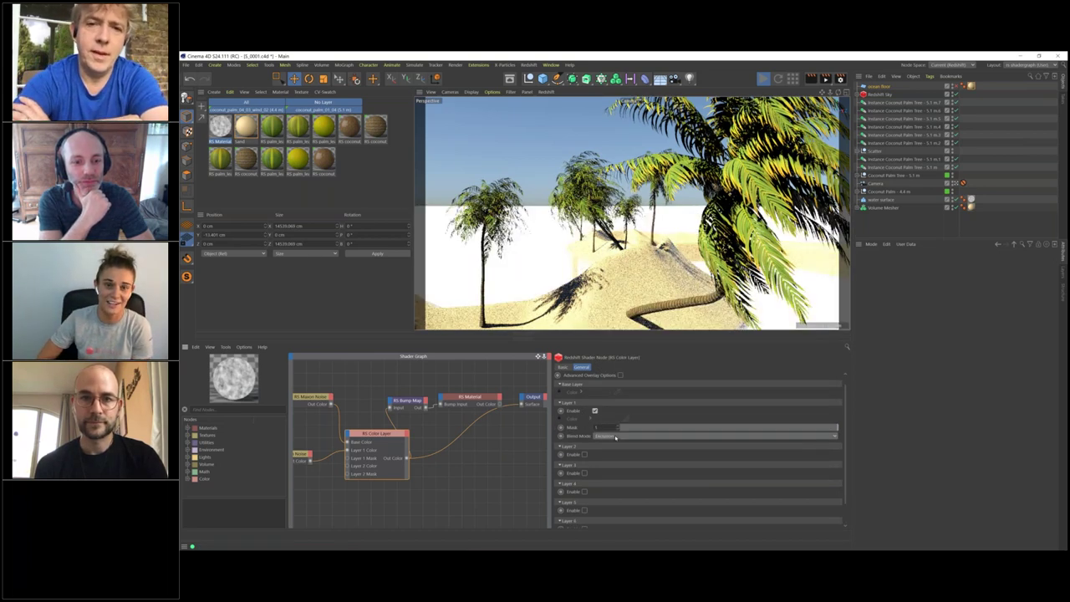
pyautogui.scroll(-1, 615, 437)
pyautogui.scroll(1, 618, 435)
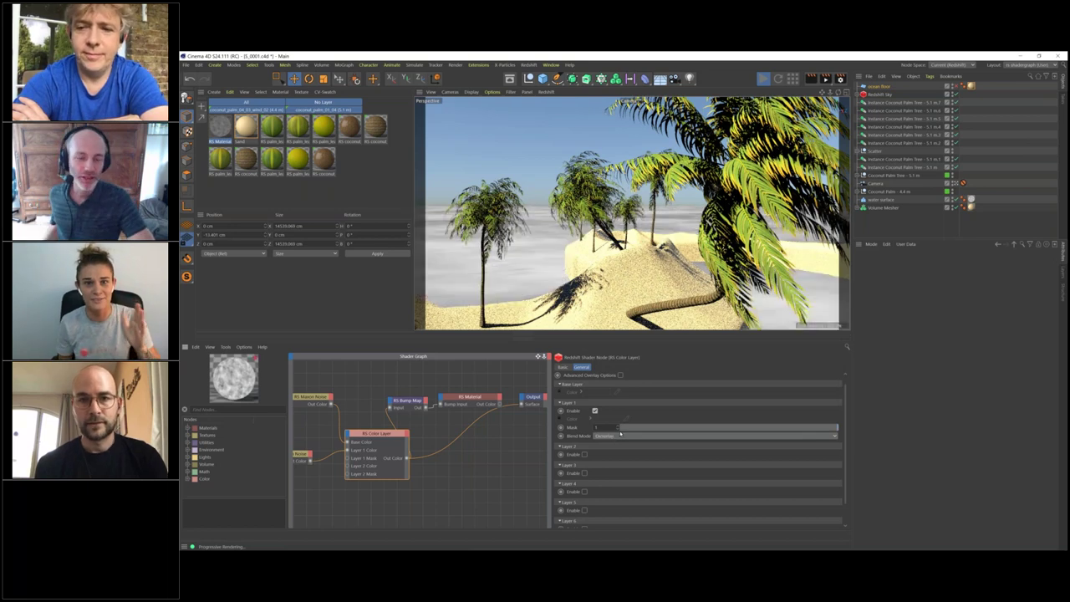
pyautogui.click(703, 429)
pyautogui.moveTo(703, 428); pyautogui.dragTo(861, 446)
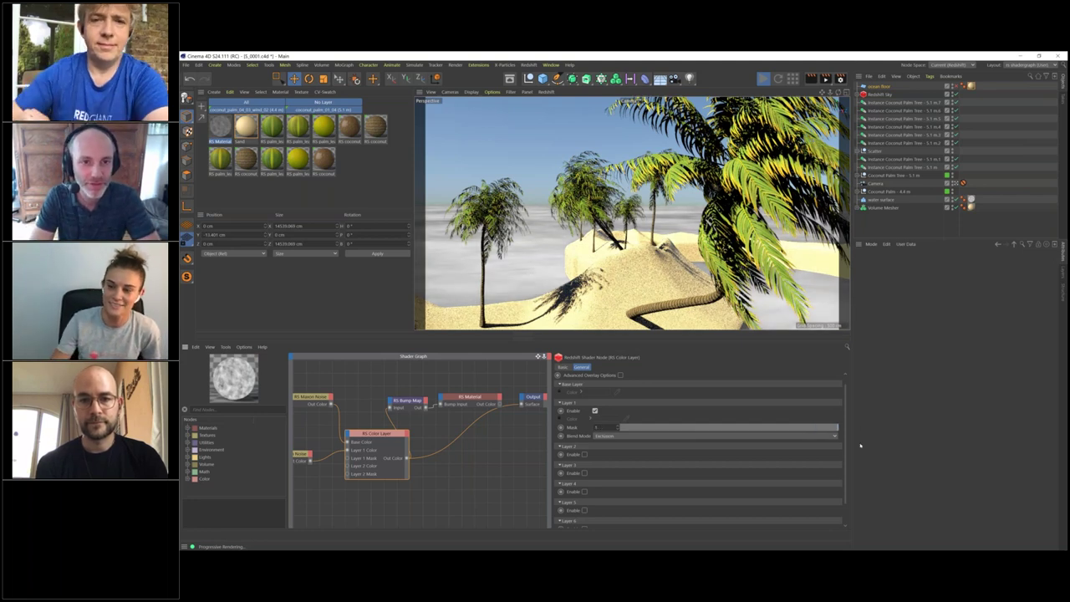
# Compare Overlay, Burn and Softlight as the Color Layer's Layer 1 blend mode and settle on Screen.
pyautogui.click(650, 437)
pyautogui.press('Up')
pyautogui.press('Return')
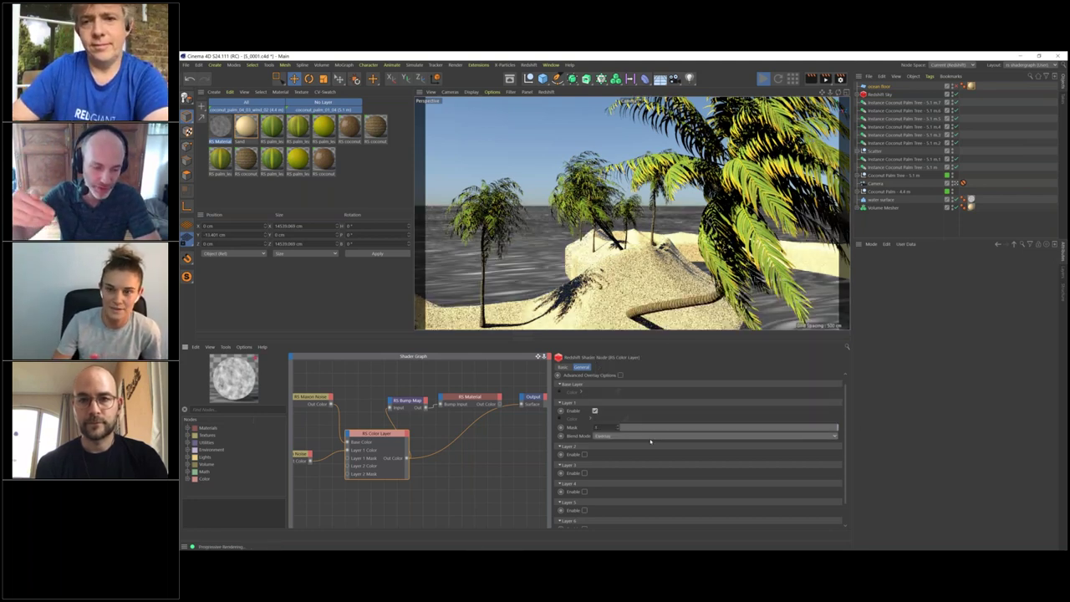
pyautogui.press('Up')
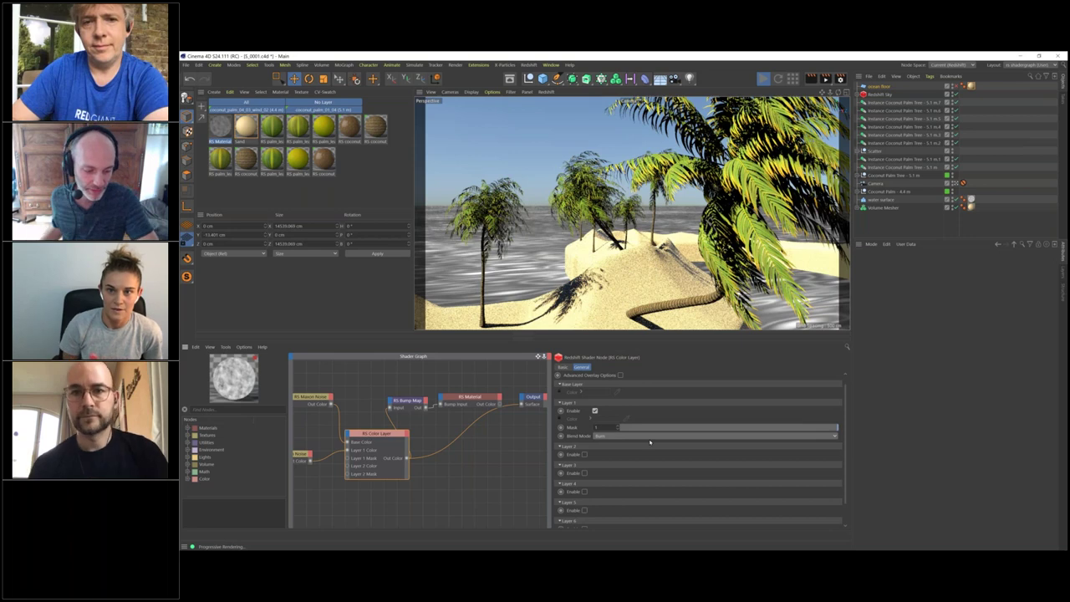
pyautogui.press('Up')
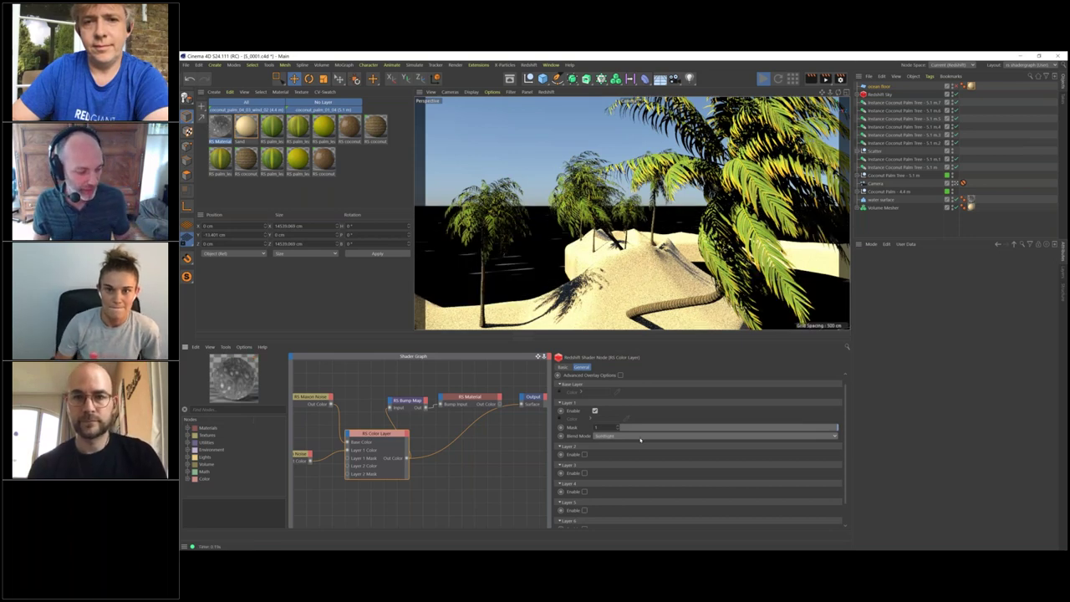
pyautogui.click(640, 436)
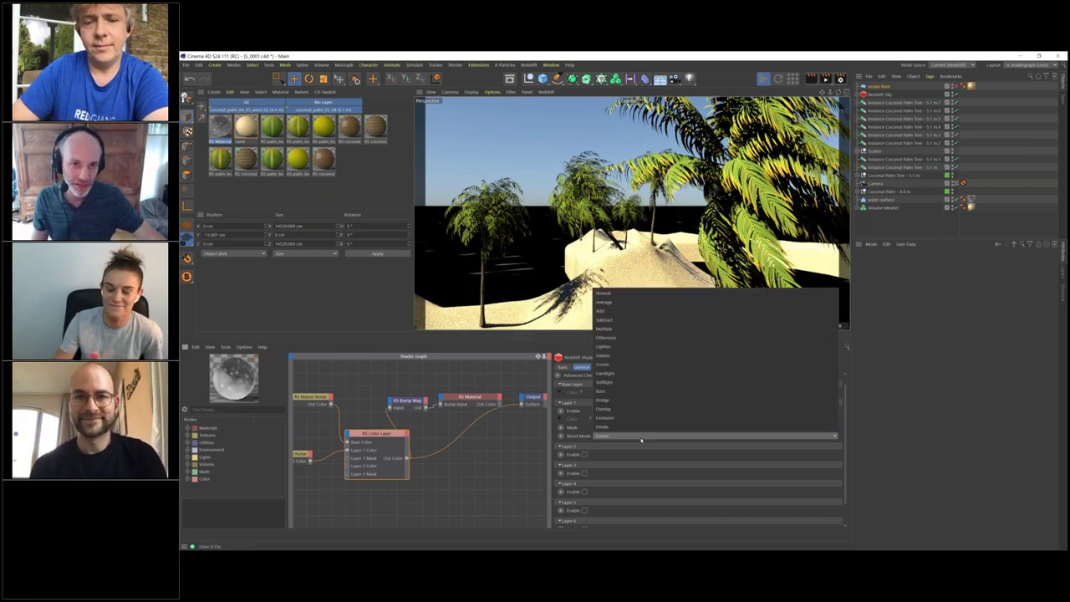
pyautogui.click(642, 439)
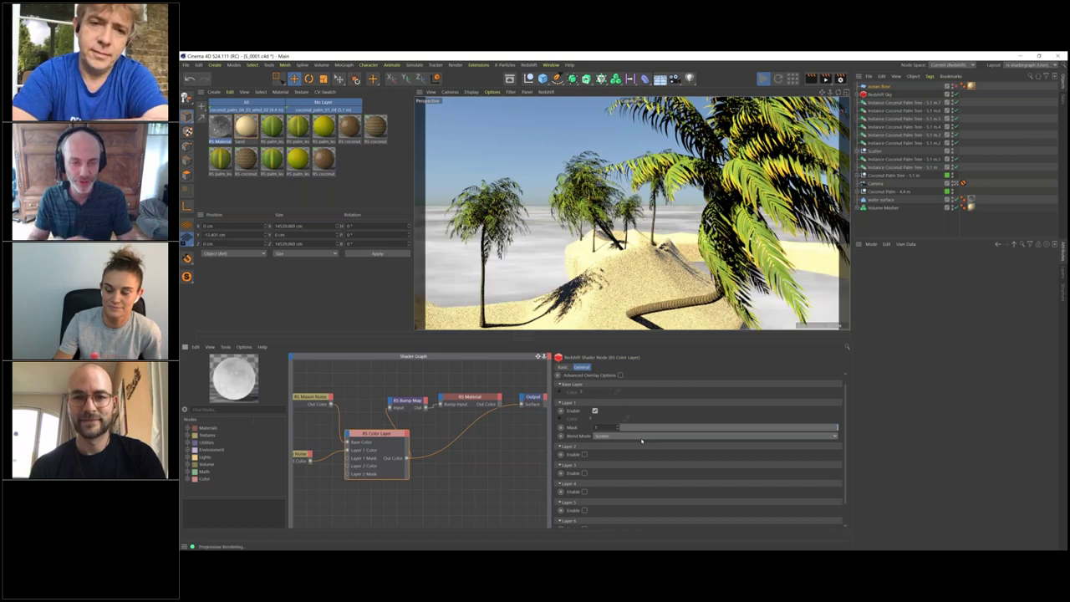
# Compare the water with Layer 1 disabled and re-enabled, and reconnect the RS Material's Out Color to the Output's Surface.
pyautogui.click(594, 410)
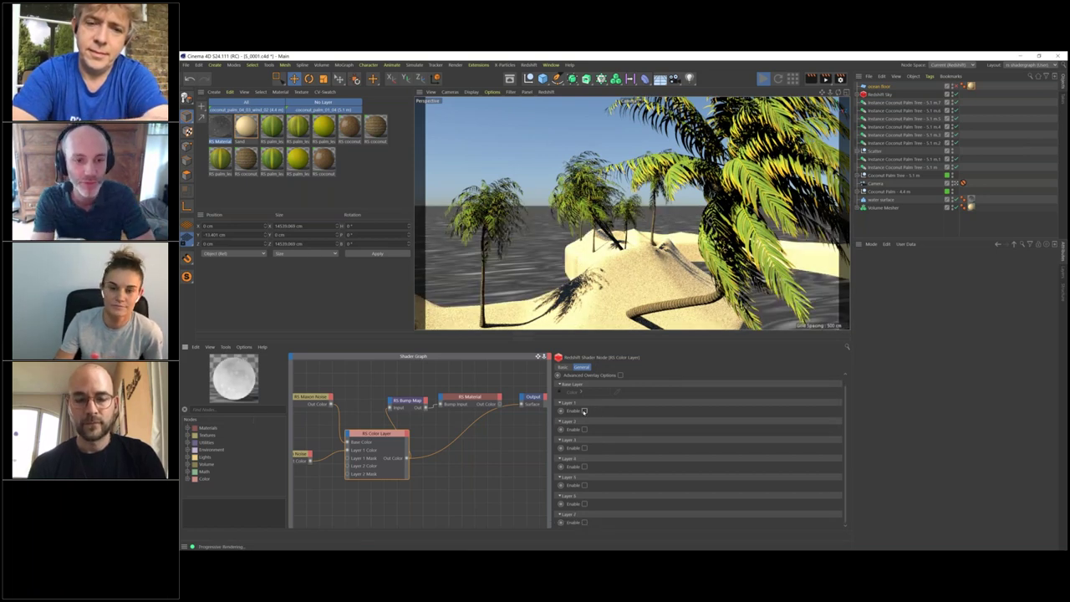
pyautogui.click(584, 412)
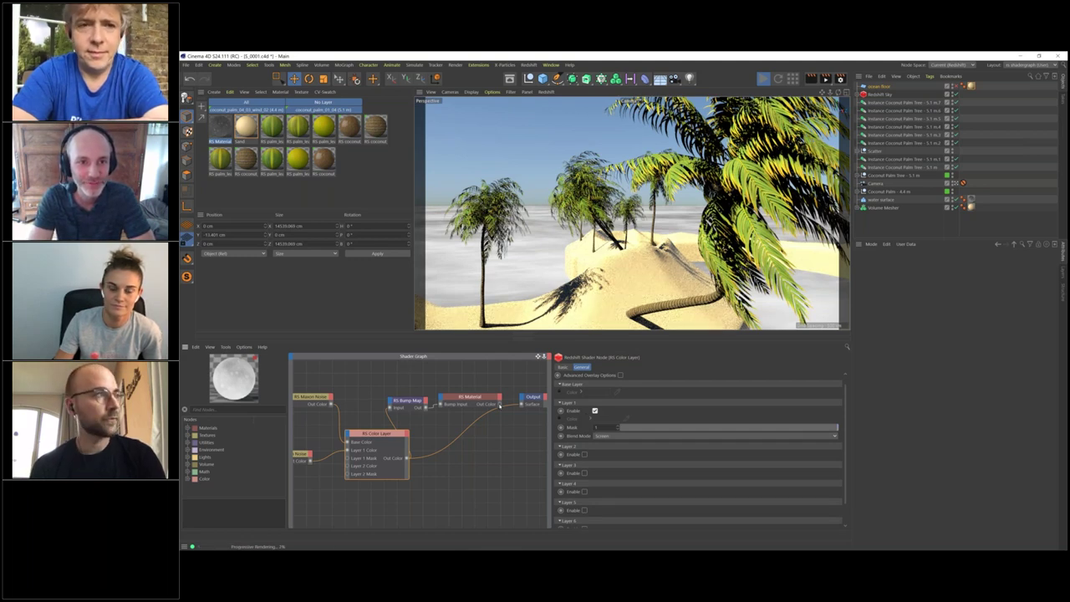
pyautogui.moveTo(522, 406); pyautogui.dragTo(521, 405)
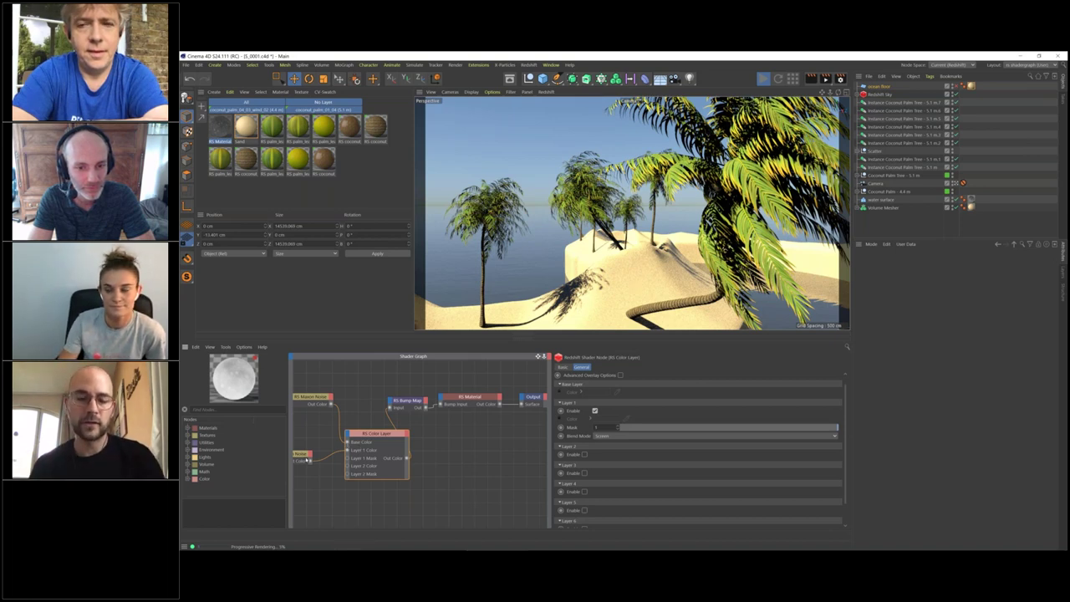
# Raise the contrast of the RS Maxon Noise feeding Layer 1 Color to about 0.15.
pyautogui.click(303, 456)
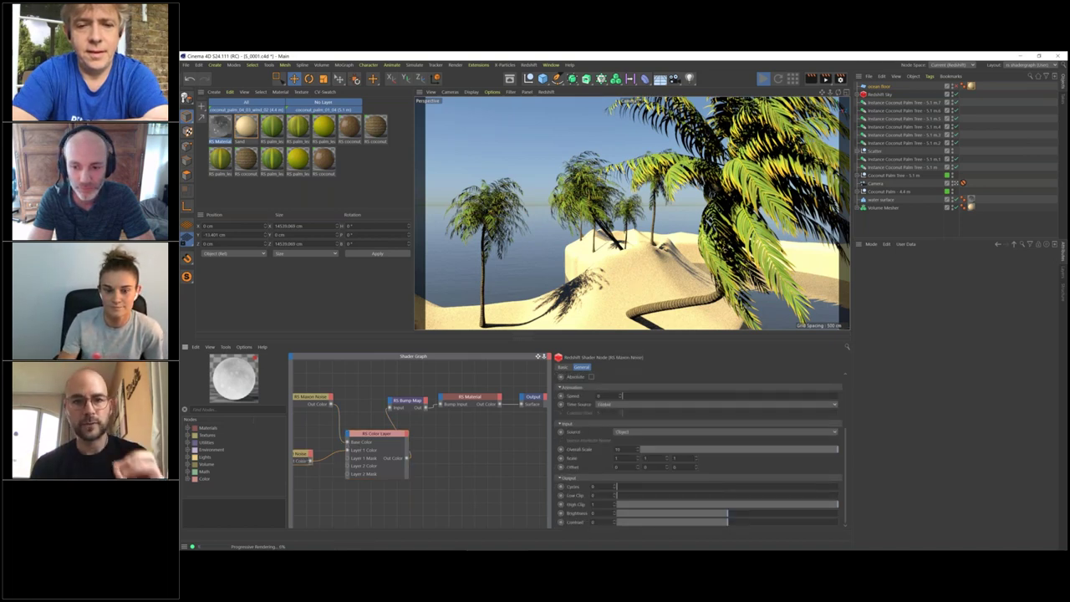
pyautogui.click(735, 523)
pyautogui.moveTo(736, 524); pyautogui.dragTo(739, 527)
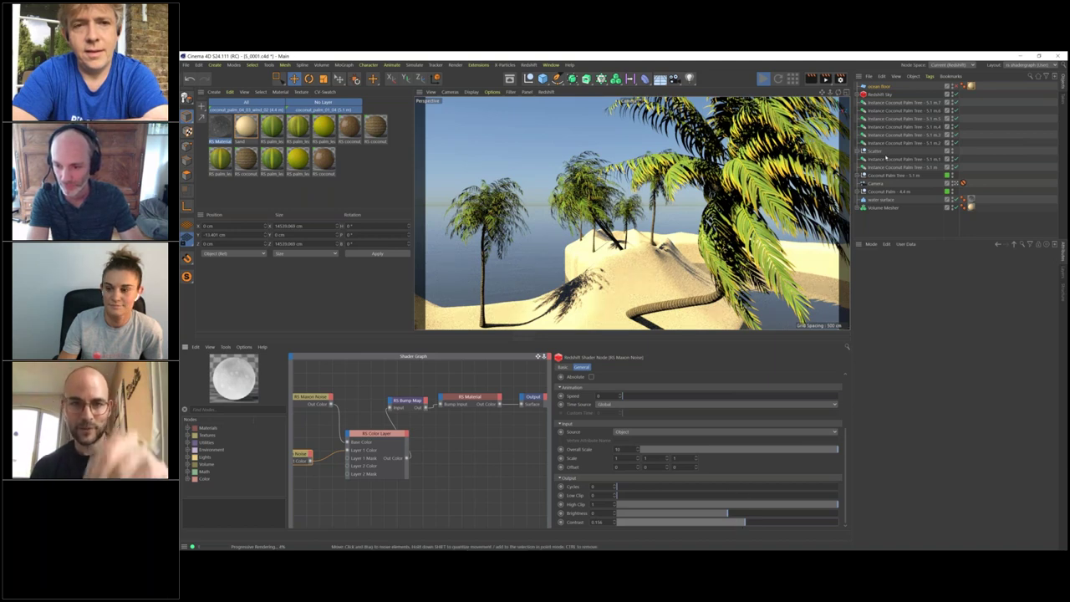
# Review the water material, the Redshift Sun's light settings and the Redshift Sky's sun settings.
pyautogui.click(221, 140)
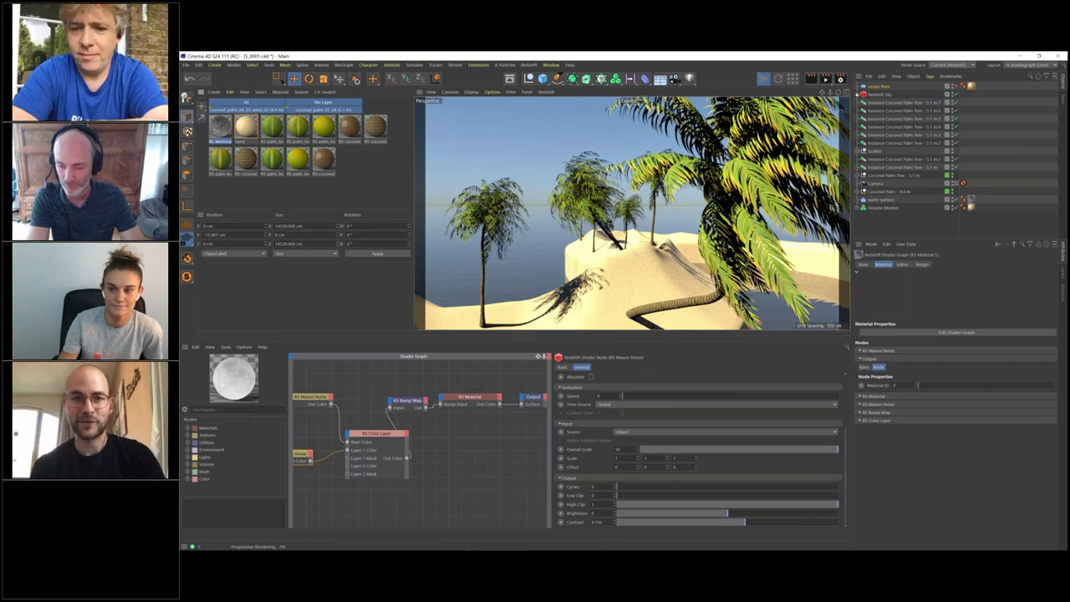
pyautogui.click(858, 94)
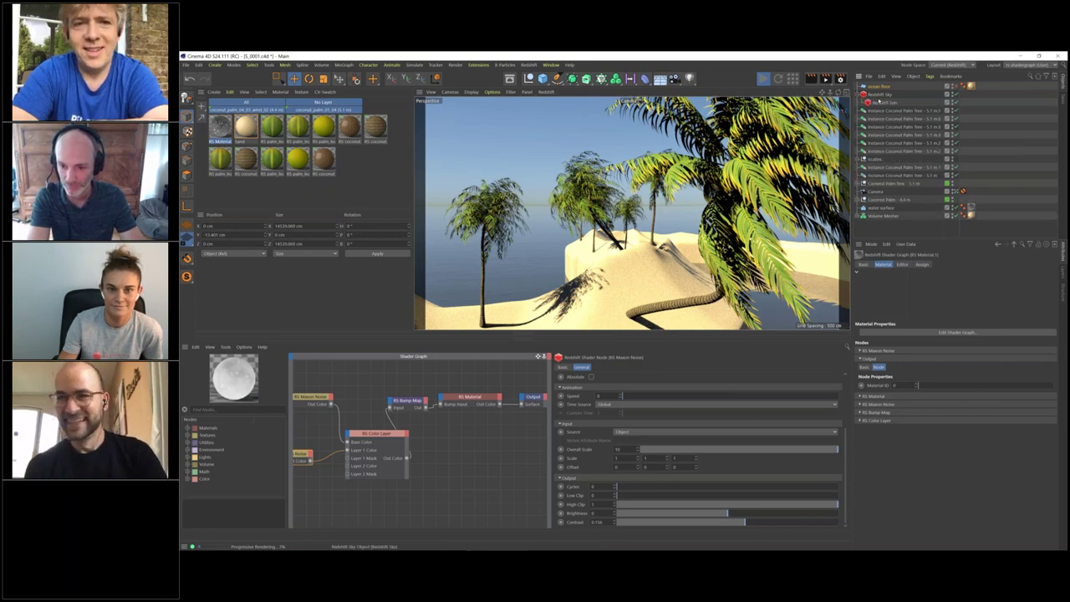
pyautogui.click(878, 102)
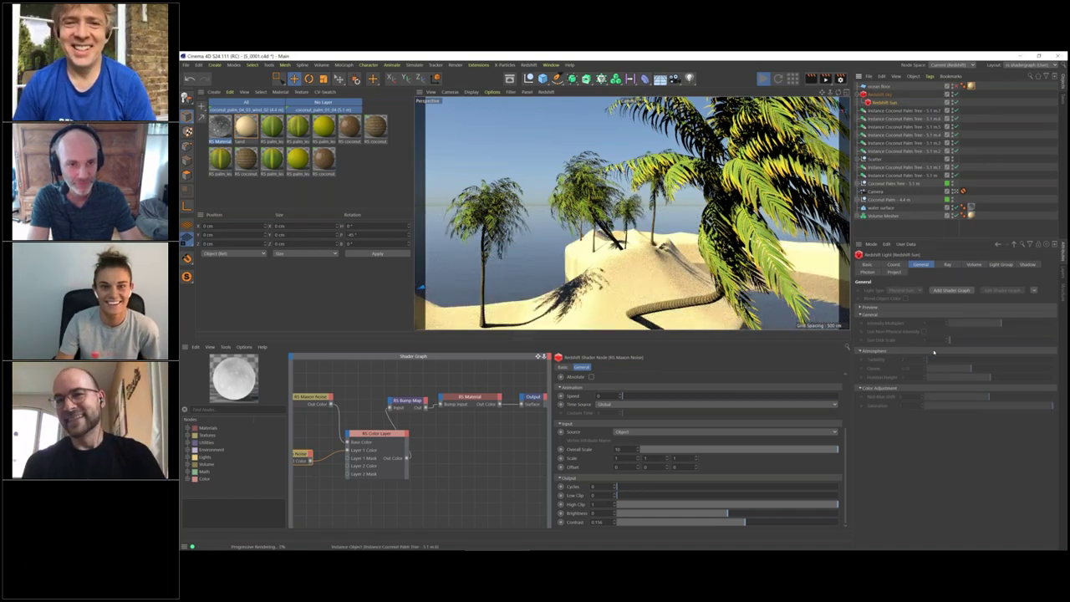
pyautogui.click(878, 93)
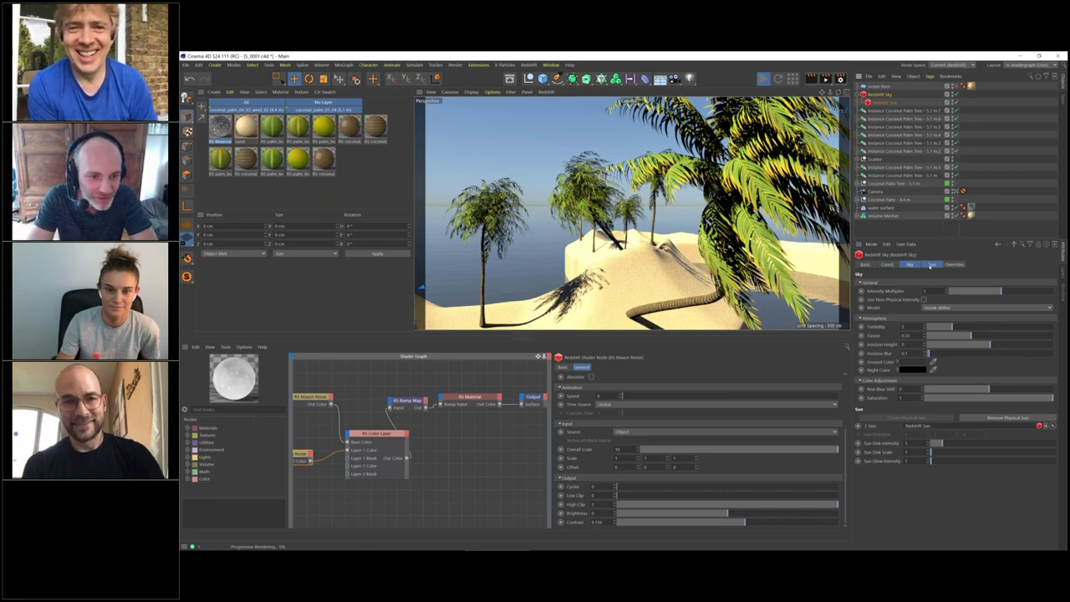
pyautogui.click(930, 265)
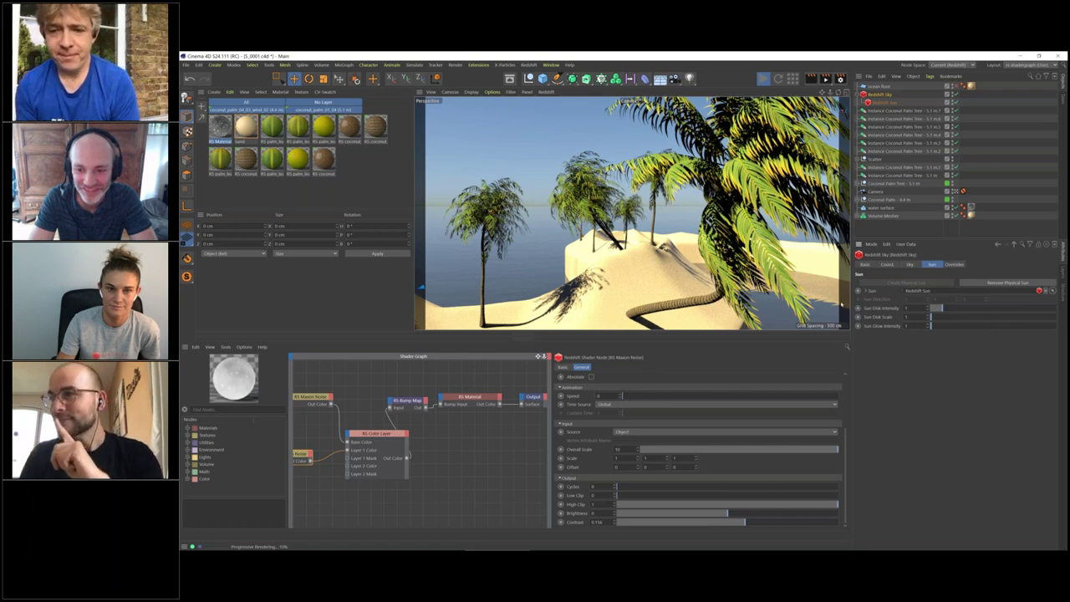
# Increase the height scale of the water's RS Bump Map to 0.7.
pyautogui.click(406, 402)
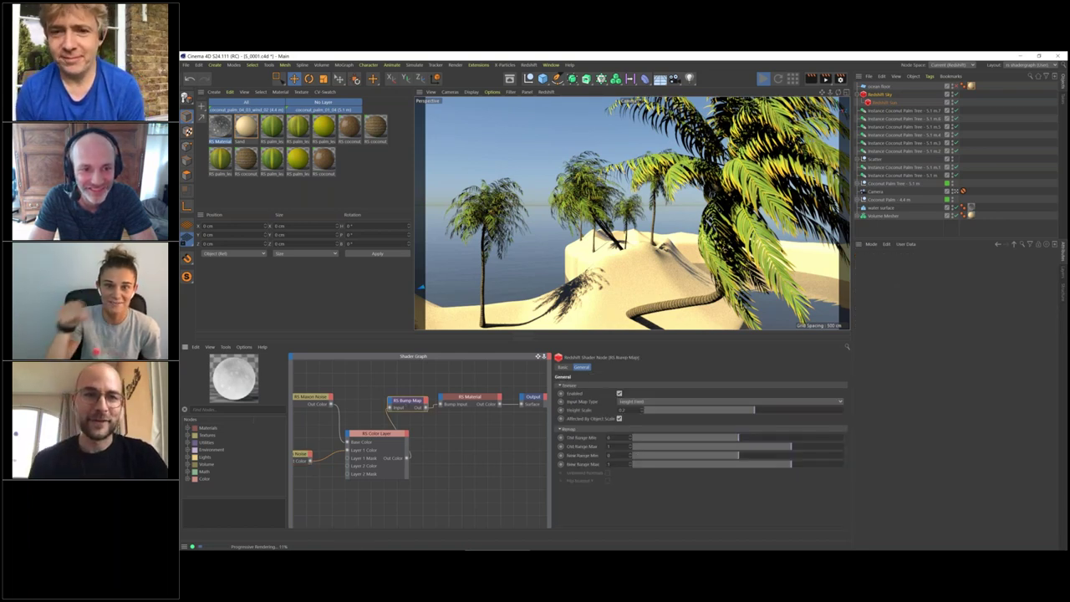
pyautogui.moveTo(754, 410); pyautogui.dragTo(794, 410)
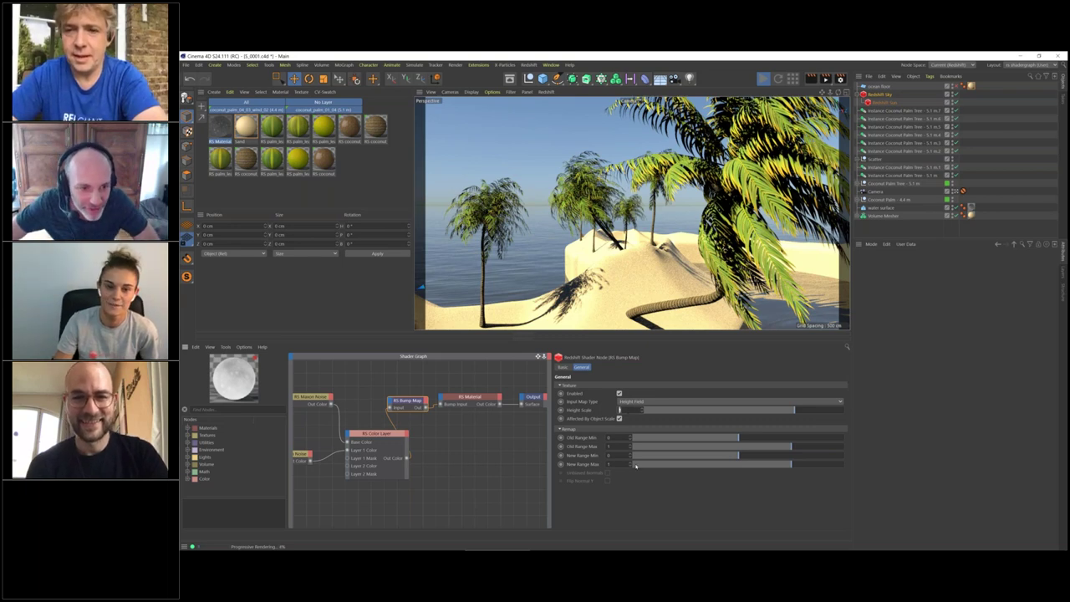
pyautogui.write('0.1')
pyautogui.press('Return')
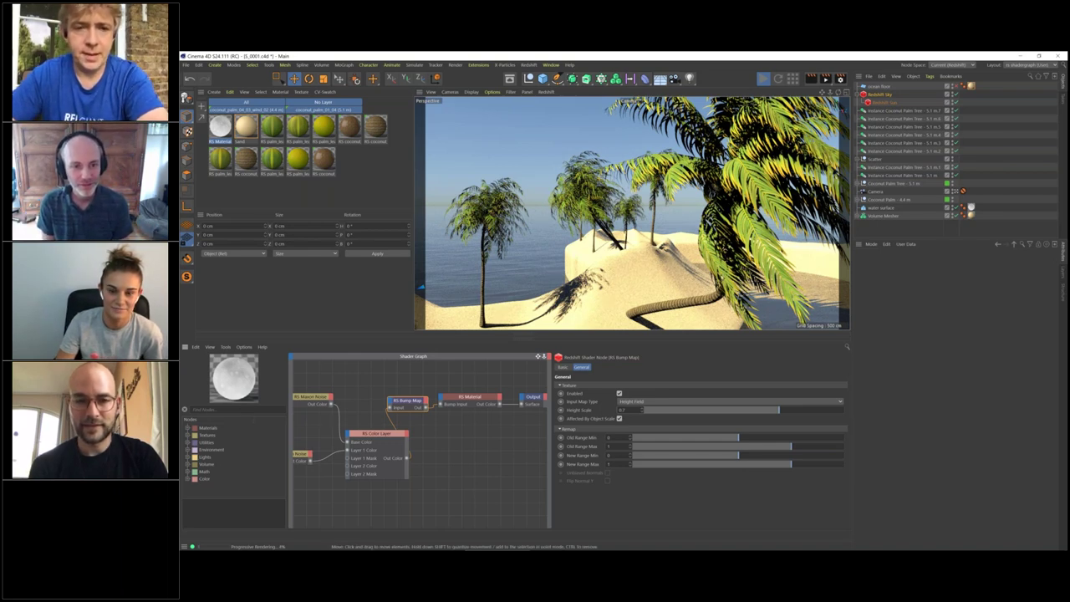
# Try a reflection roughness of about 0.24 and a coating weight of 1 on the water's RS Material, and undo both.
pyautogui.click(455, 404)
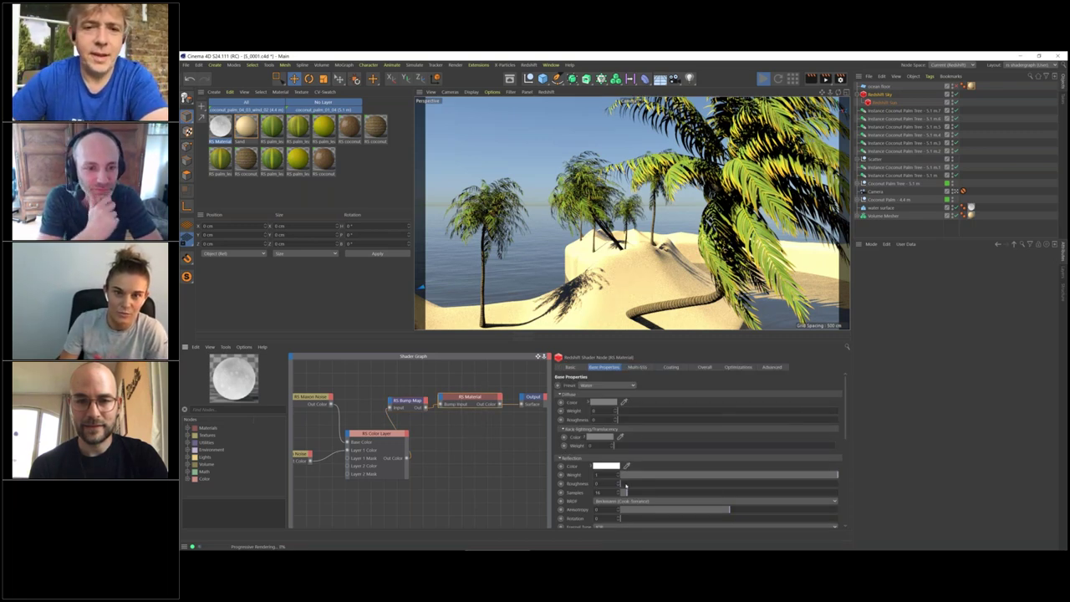
pyautogui.moveTo(625, 485); pyautogui.dragTo(676, 486)
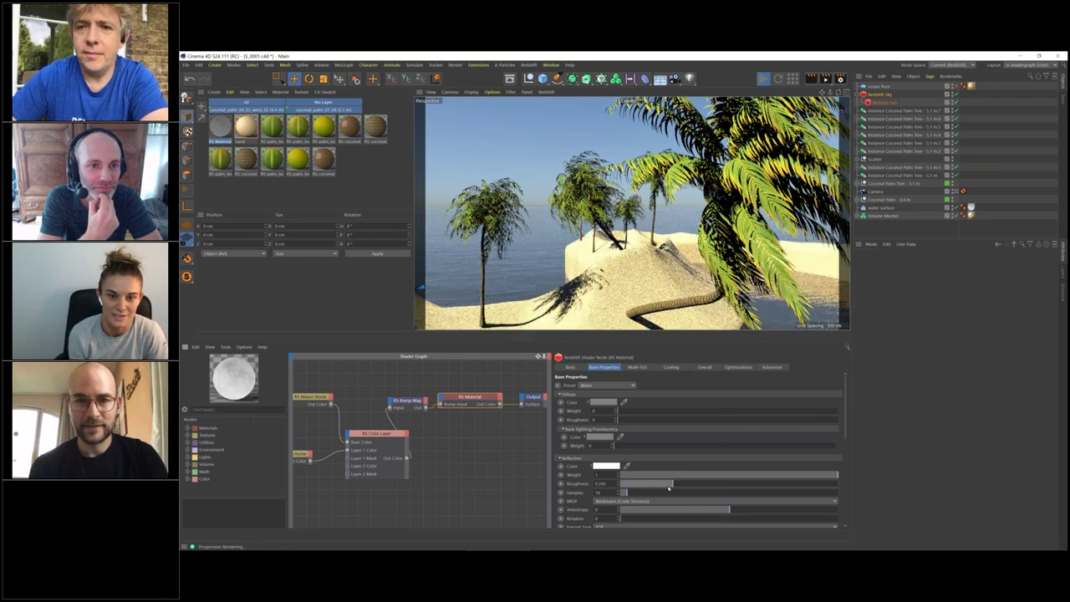
pyautogui.click(671, 367)
pyautogui.moveTo(748, 402); pyautogui.dragTo(843, 402)
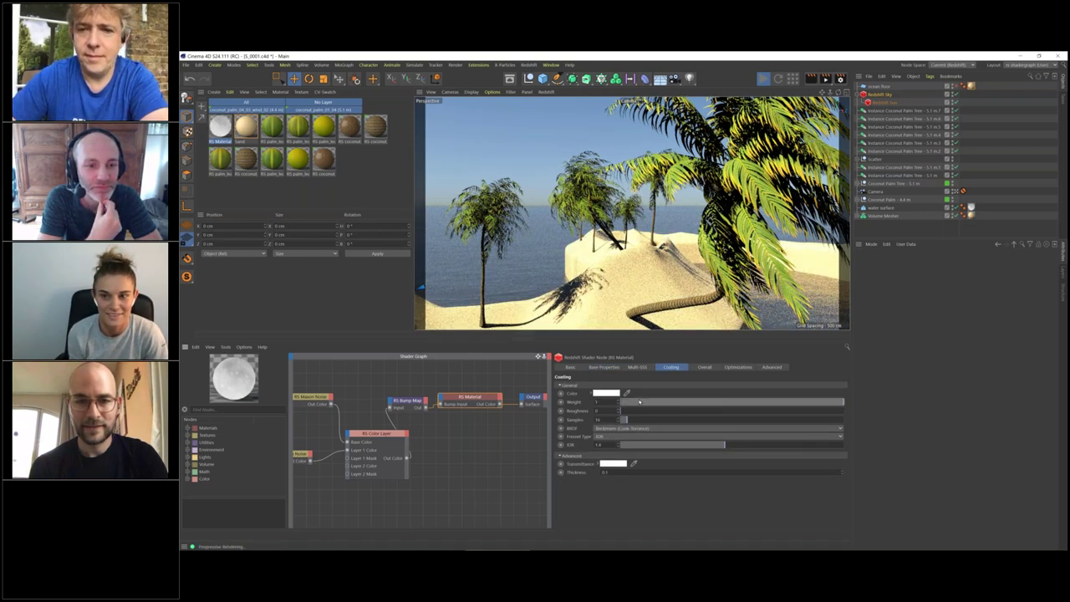
pyautogui.hotkey('ctrl', 'z')
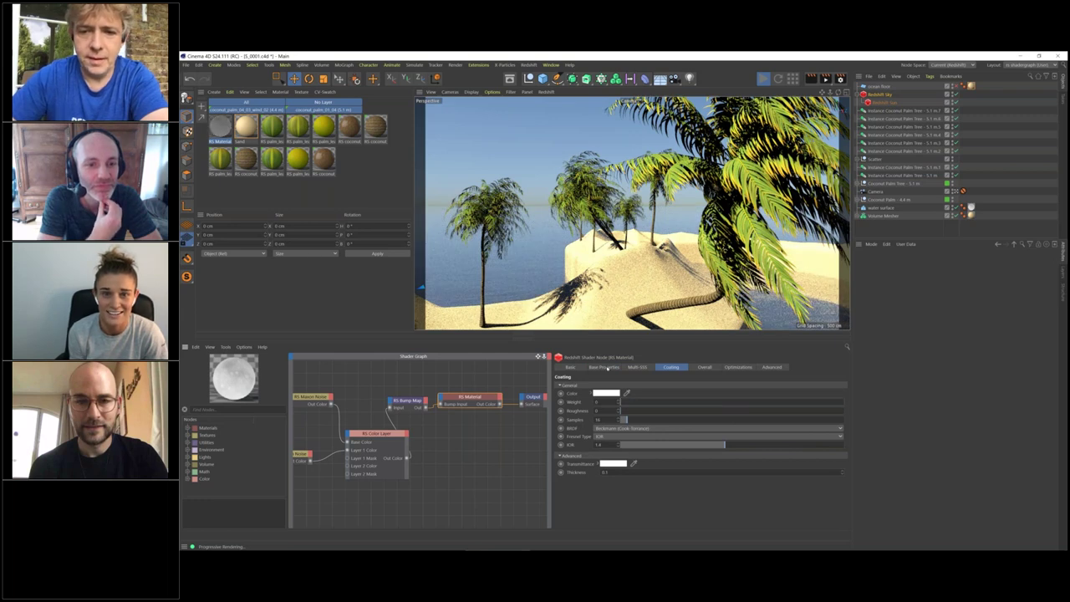
pyautogui.click(605, 367)
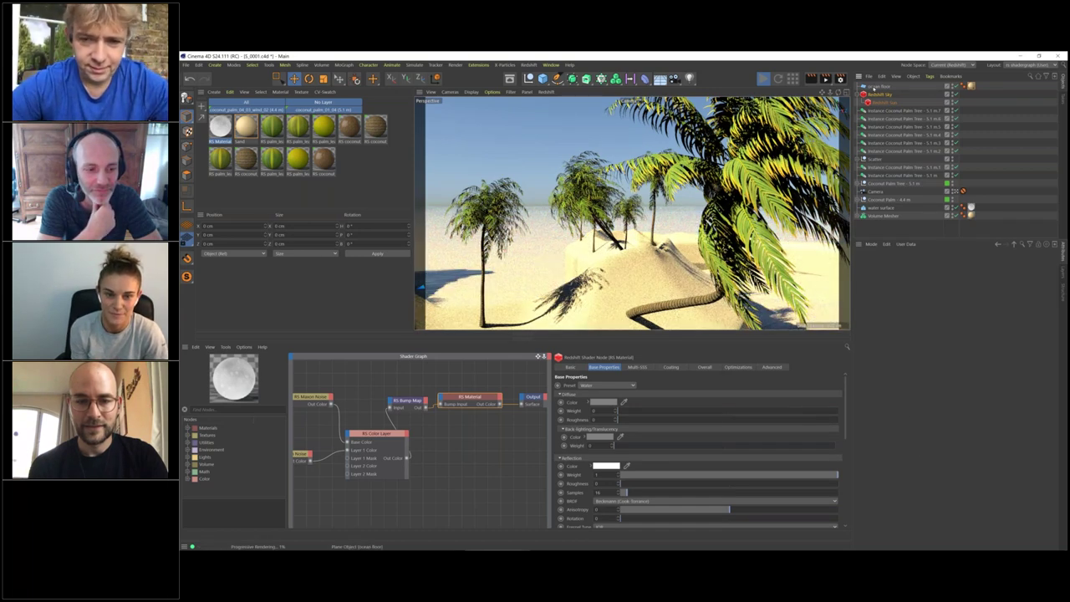
# Lower the ocean floor plane to about -106 cm on Y and restart the viewport's Redshift render.
pyautogui.click(877, 86)
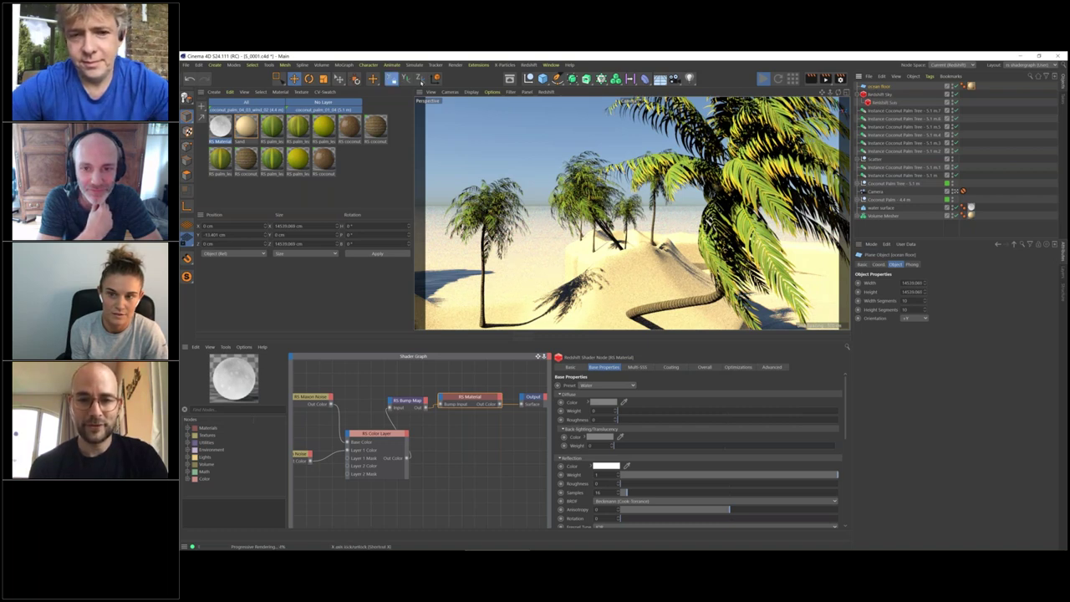
pyautogui.click(421, 79)
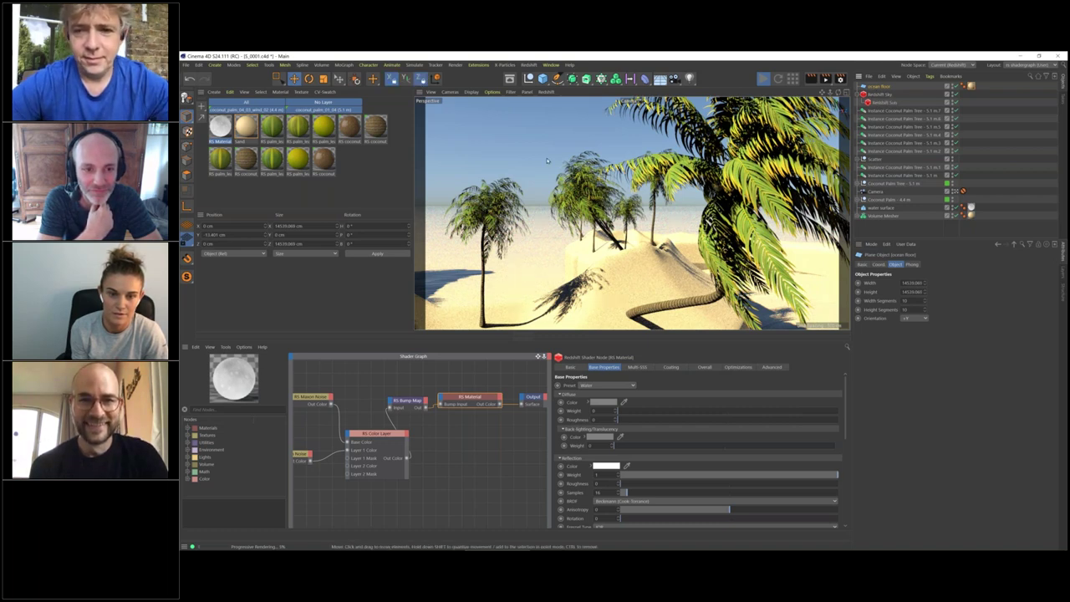
pyautogui.moveTo(547, 161); pyautogui.dragTo(549, 205)
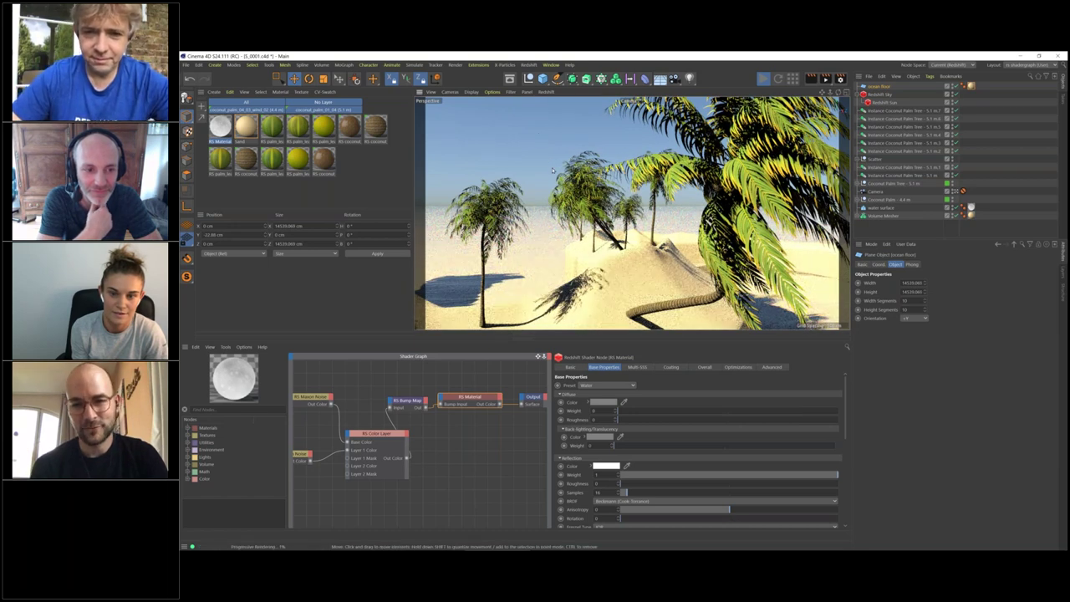
pyautogui.middleClick(727, 280)
pyautogui.moveTo(728, 281); pyautogui.dragTo(728, 327)
pyautogui.middleClick(521, 181)
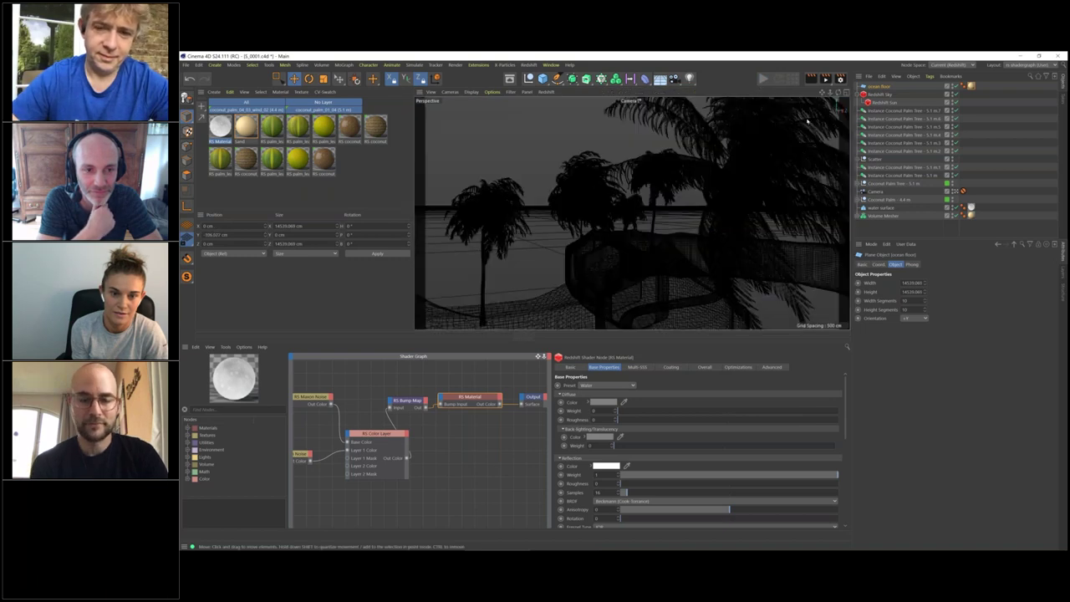
pyautogui.hotkey('ctrl', 'r')
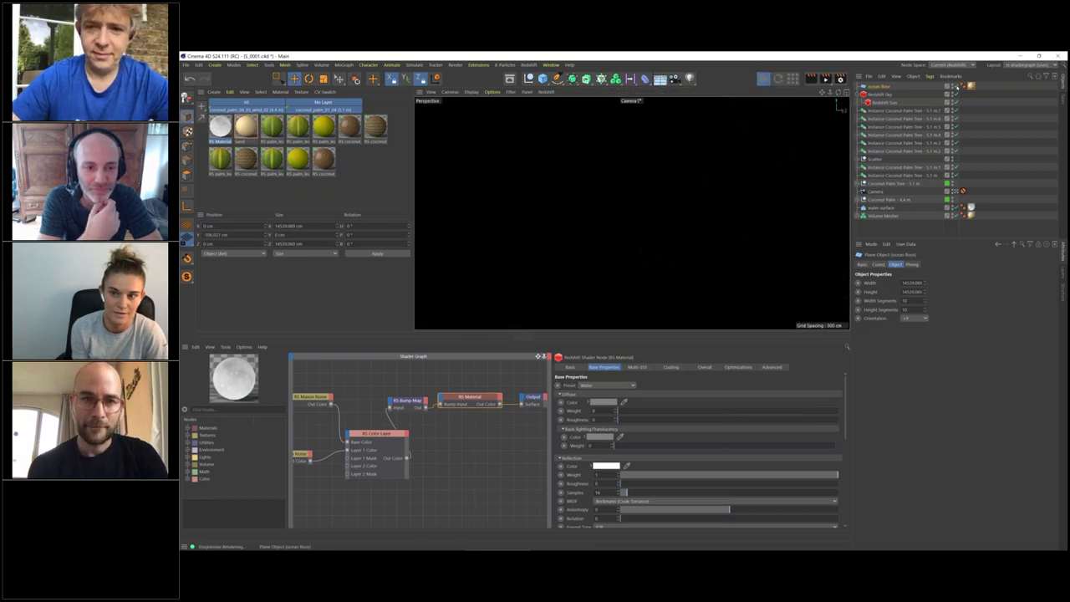
pyautogui.click(956, 87)
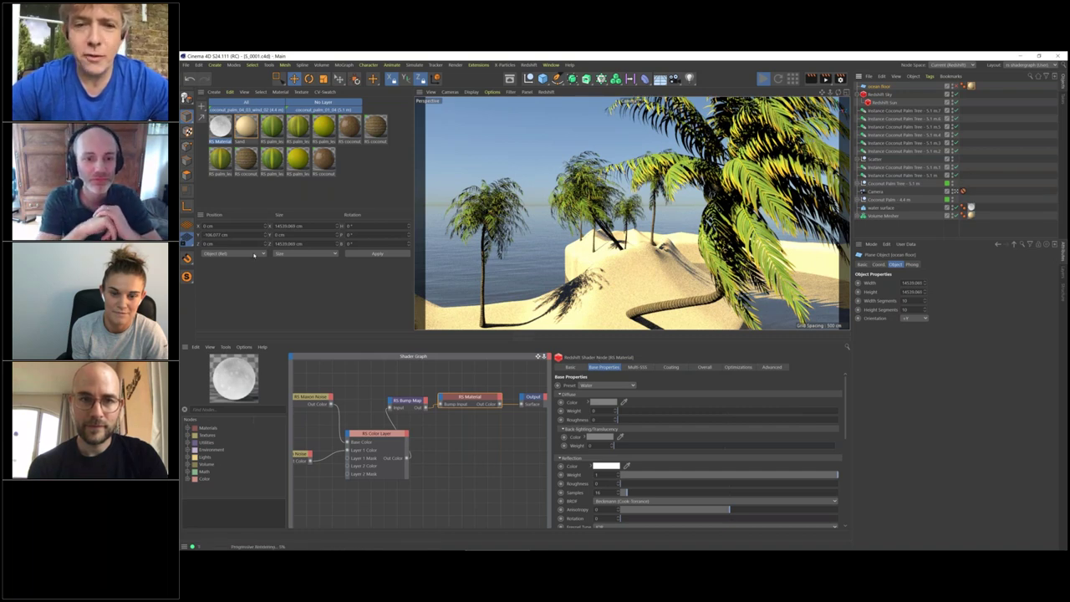
# Bring up the Sand material's shader graph and frame the whole Volume Mesher island through the default camera.
pyautogui.click(245, 126)
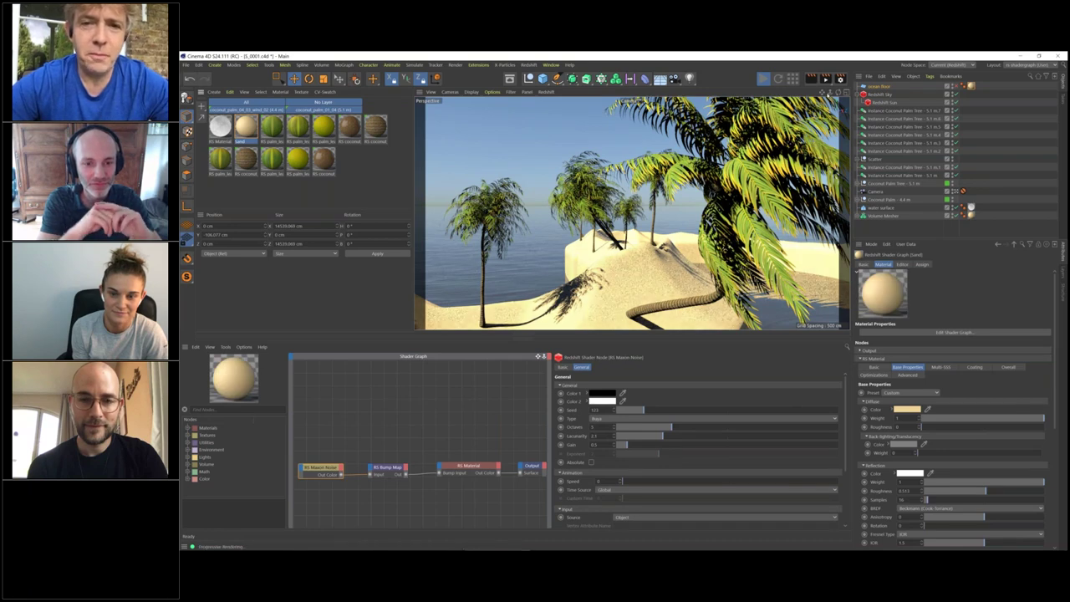
pyautogui.click(955, 192)
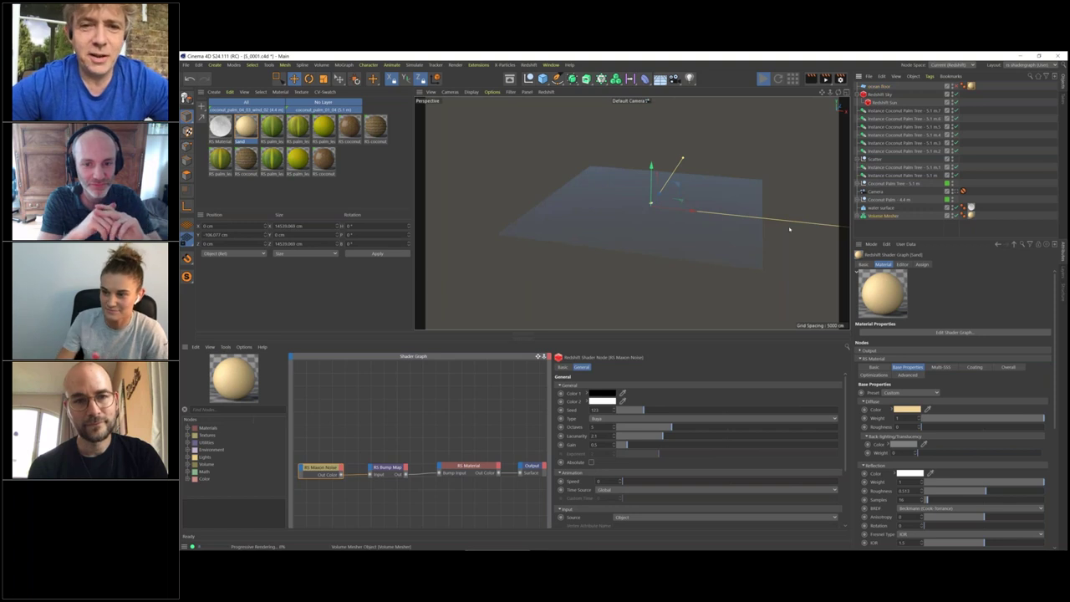
pyautogui.click(633, 218)
pyautogui.press('s')
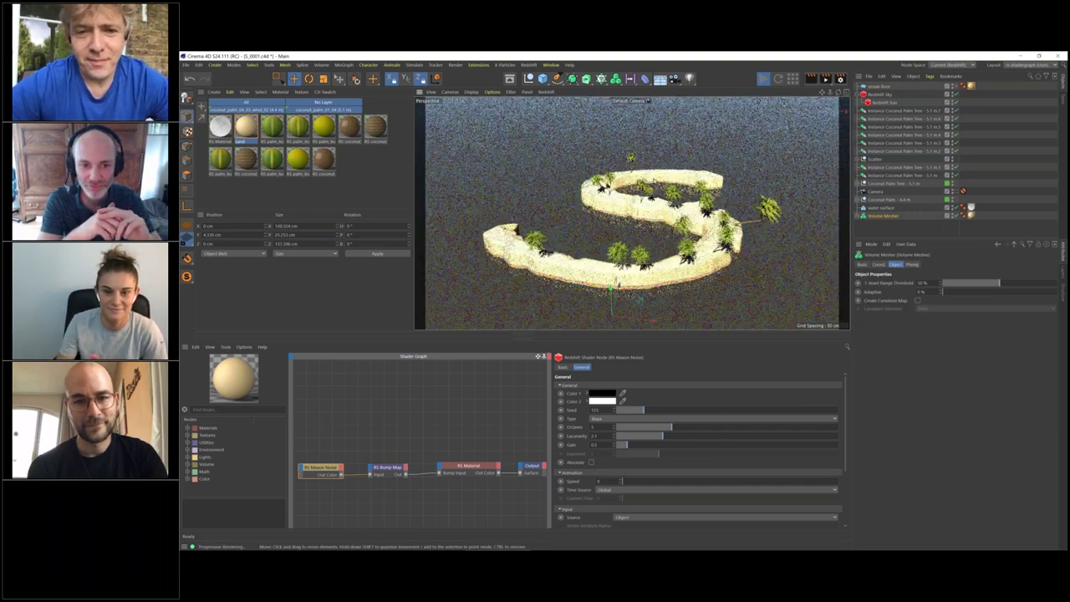
# Frame the whole S-shaped island from an elevated angle and add a camera there named Far shot.
pyautogui.keyDown('alt'); pyautogui.moveTo(632, 213); pyautogui.dragTo(623, 247); pyautogui.keyUp('alt')
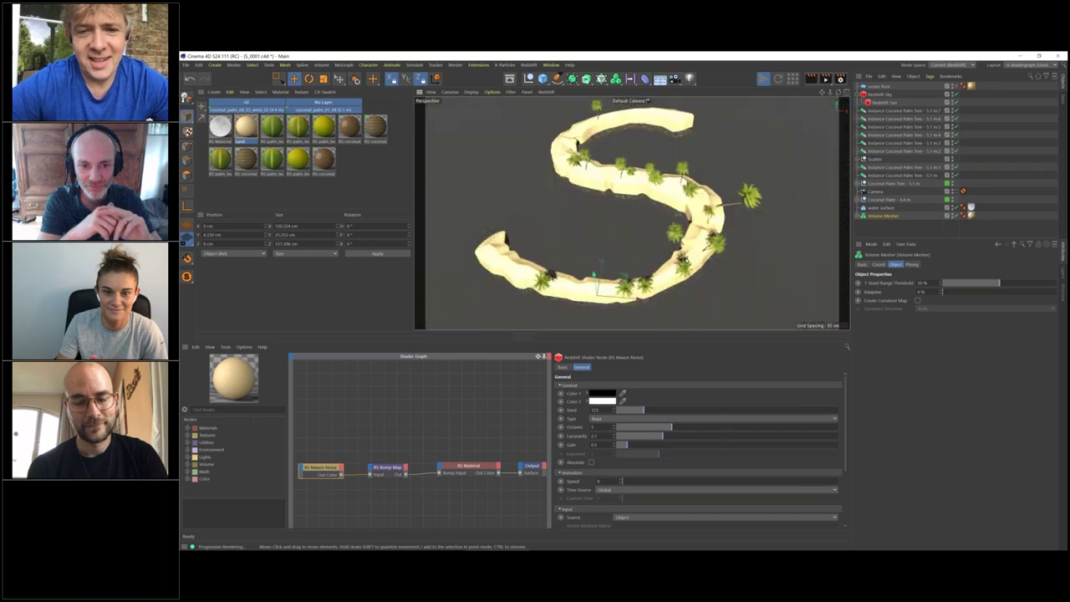
pyautogui.keyDown('alt'); pyautogui.moveTo(623, 247); pyautogui.dragTo(620, 252, button='middle'); pyautogui.keyUp('alt')
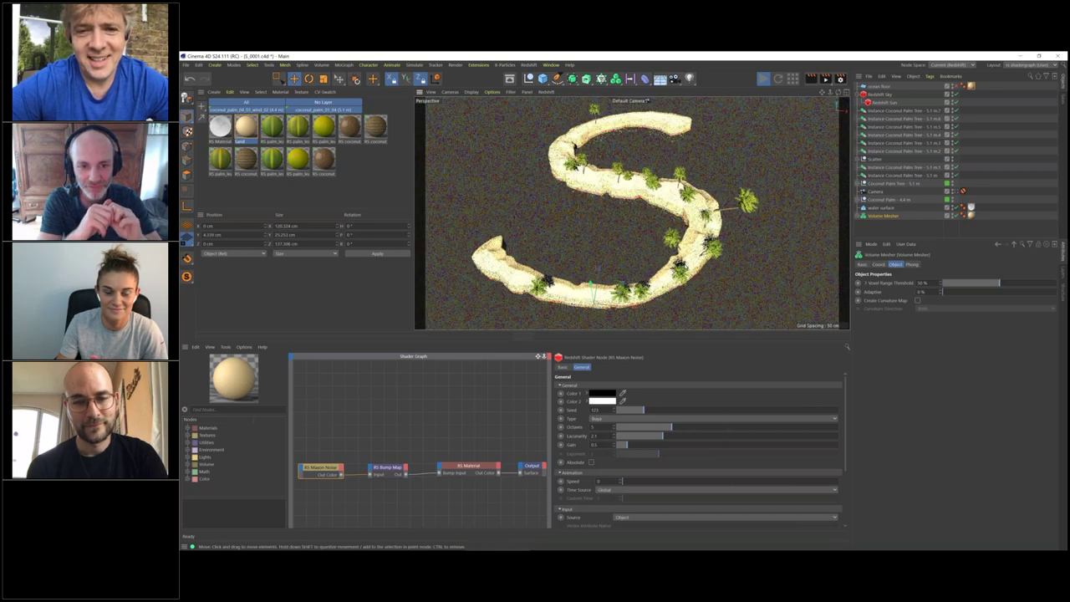
pyautogui.keyDown('alt'); pyautogui.moveTo(619, 253); pyautogui.dragTo(623, 205); pyautogui.keyUp('alt')
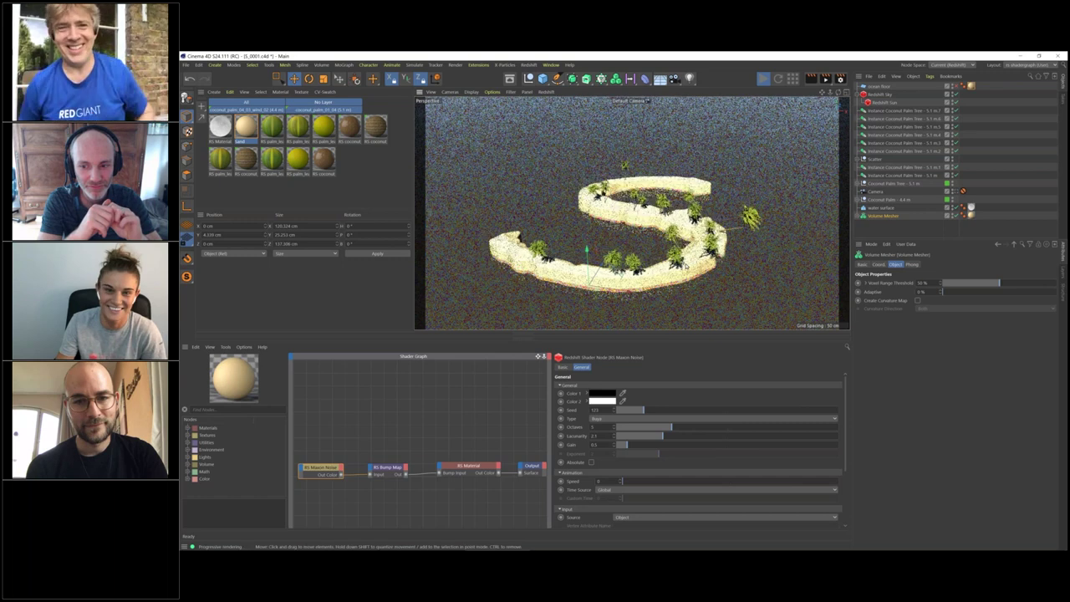
pyautogui.scroll(3, 671, 280)
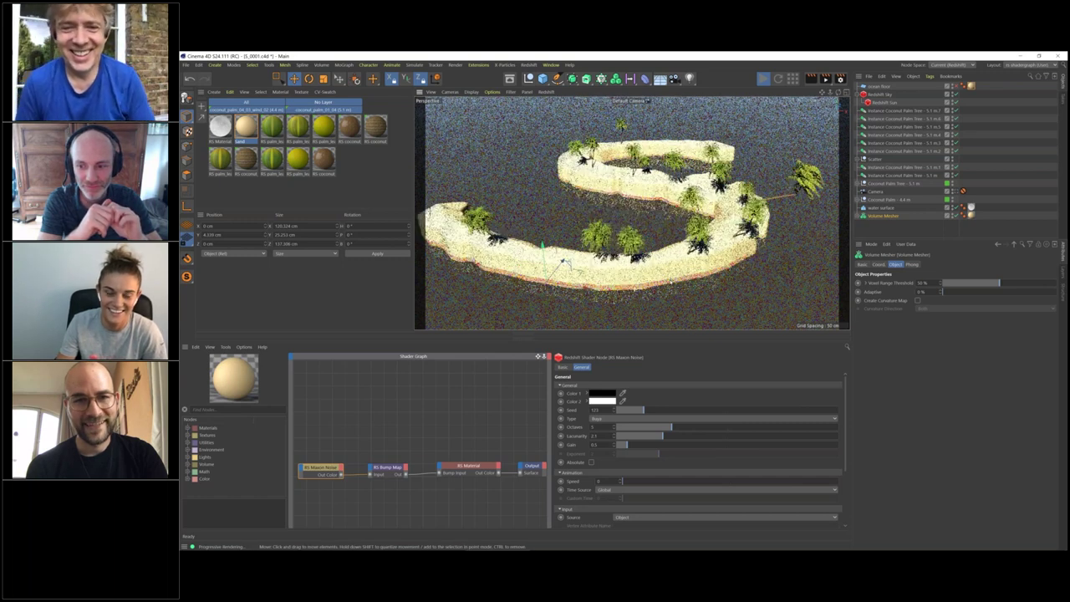
pyautogui.scroll(1, 669, 284)
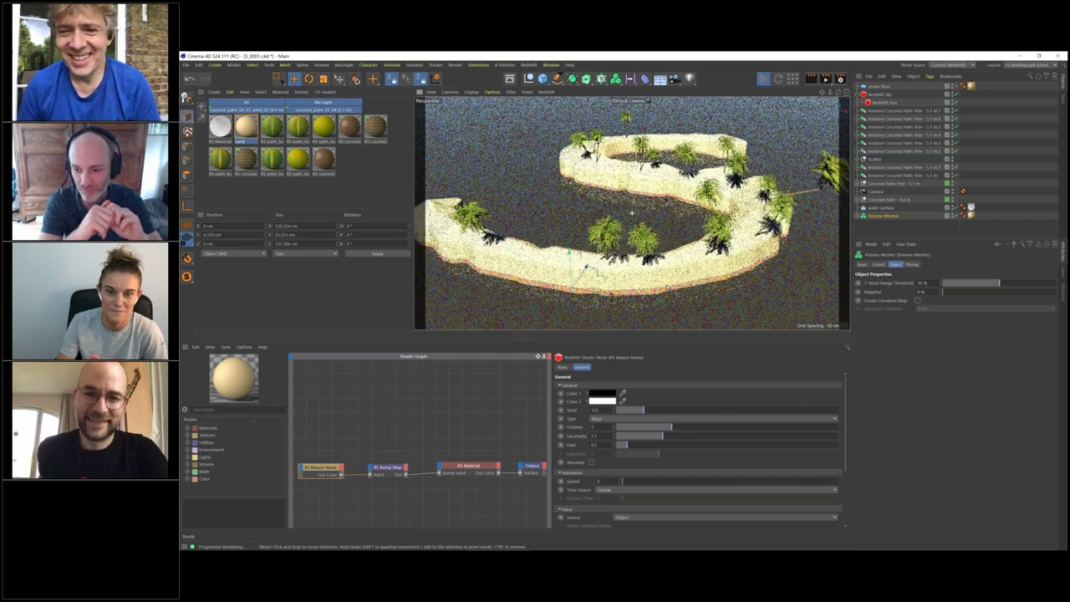
pyautogui.scroll(-2, 668, 286)
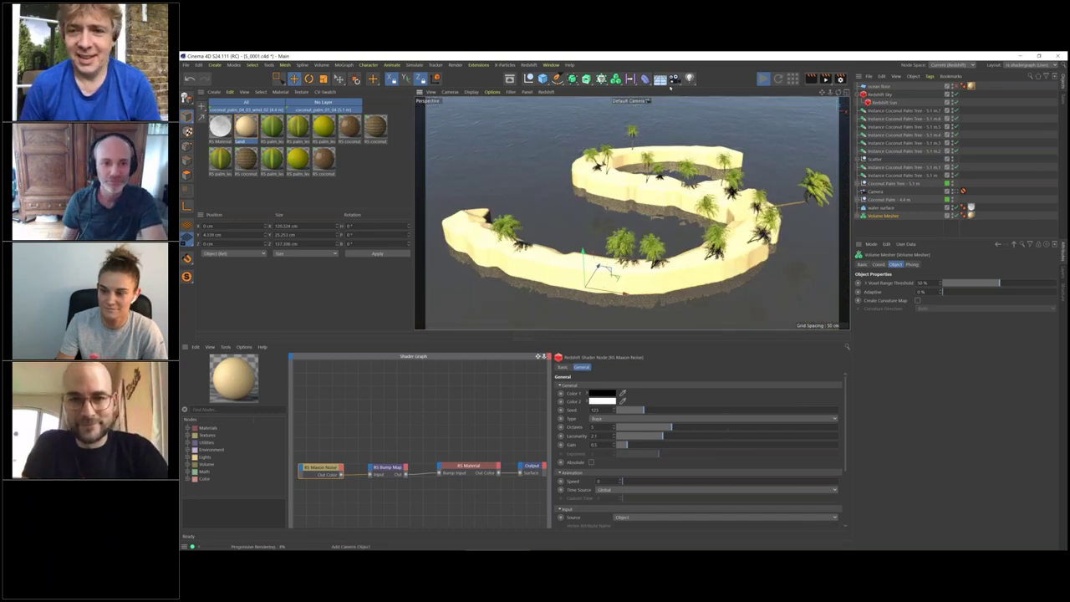
pyautogui.click(674, 79)
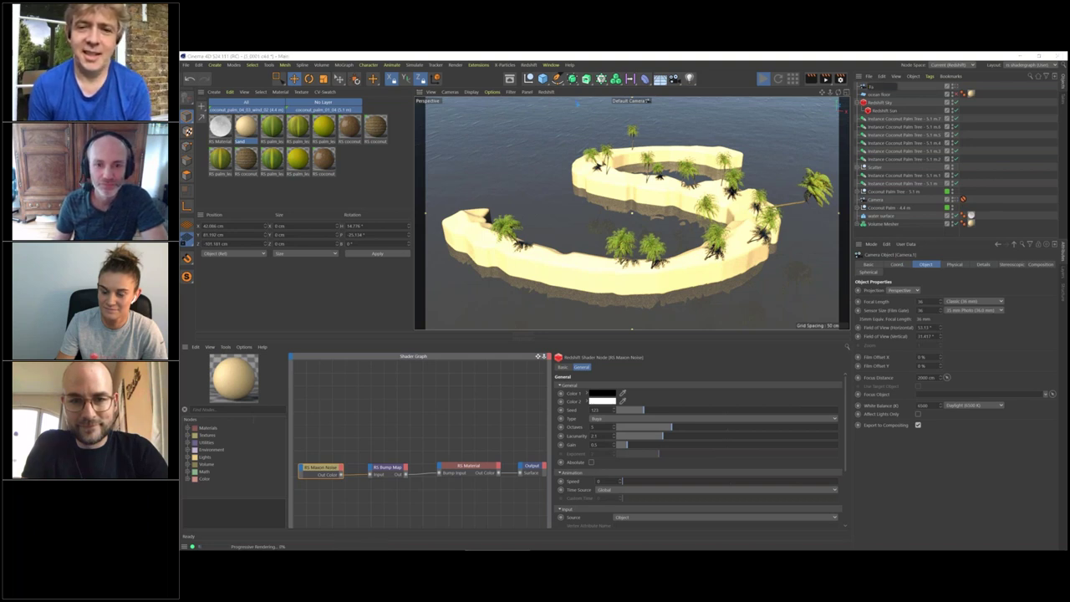
pyautogui.write('Far shot')
pyautogui.press('Return')
# Rename the original close-up camera CU Camera and create a Camera Morph setup from Far shot and CU Camera.
pyautogui.click(875, 200)
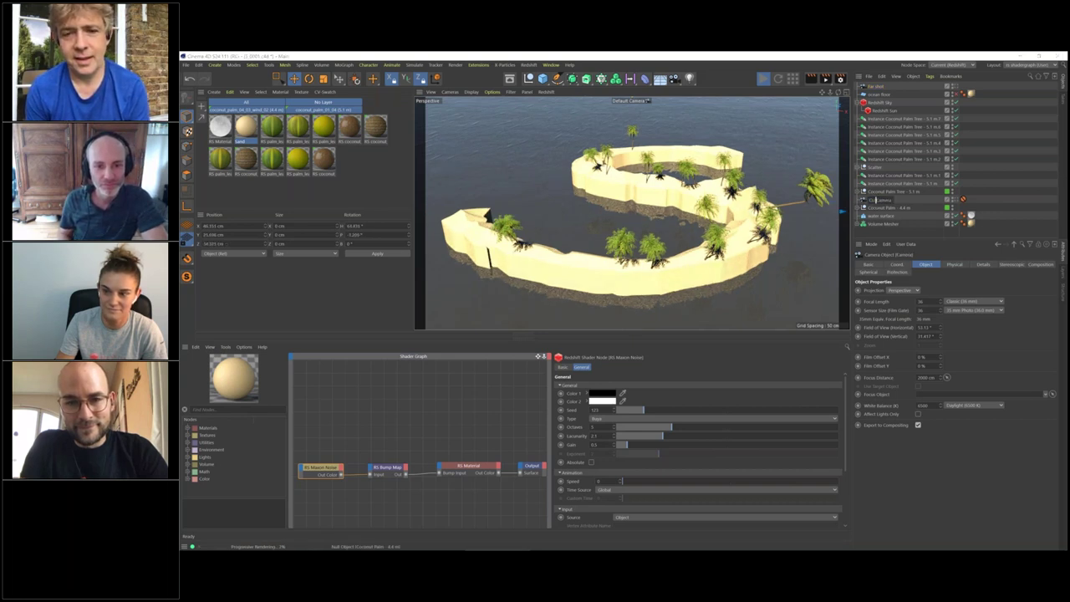
pyautogui.press('Return')
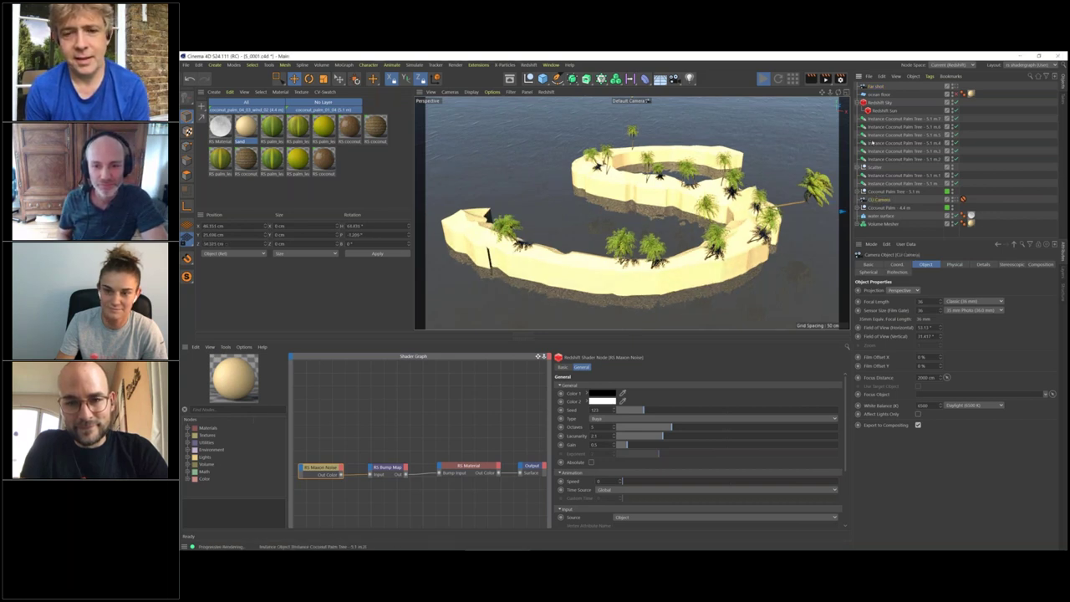
pyautogui.keyDown('ctrl'); pyautogui.click(875, 86); pyautogui.keyUp('ctrl')
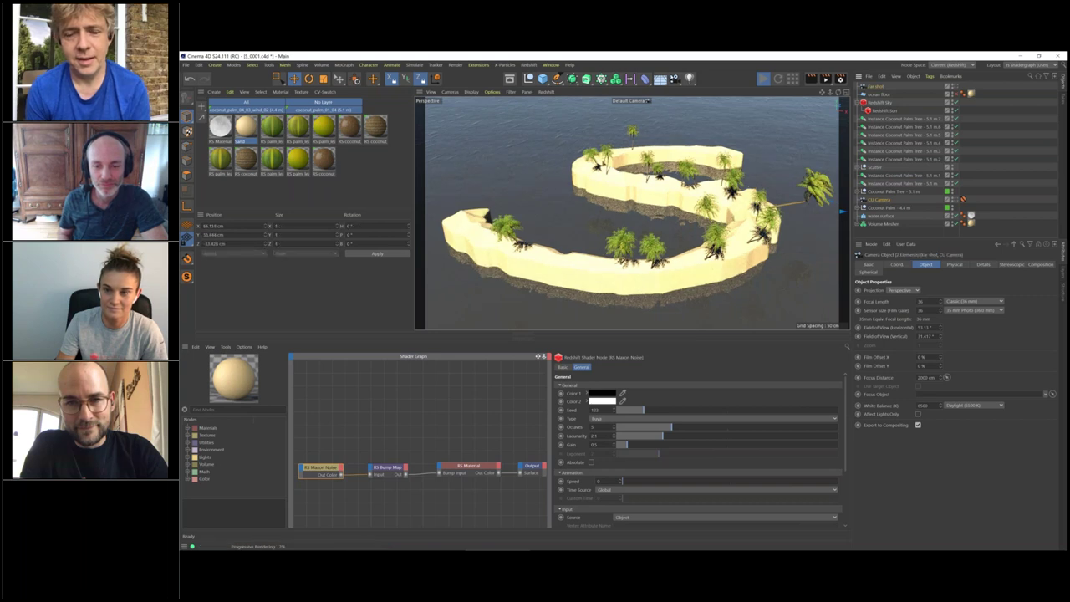
pyautogui.click(689, 79)
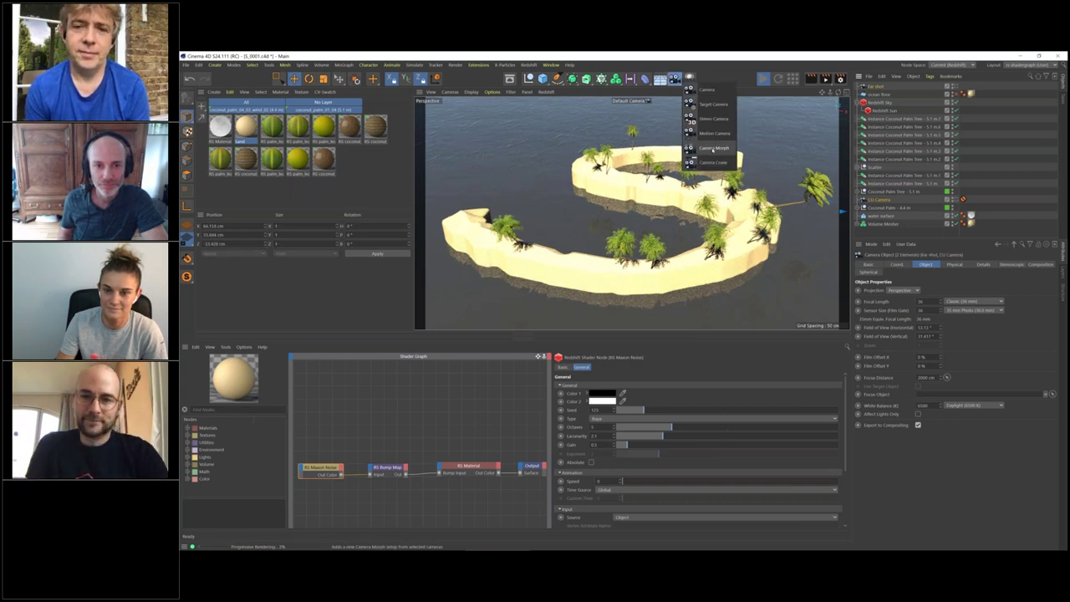
pyautogui.click(713, 148)
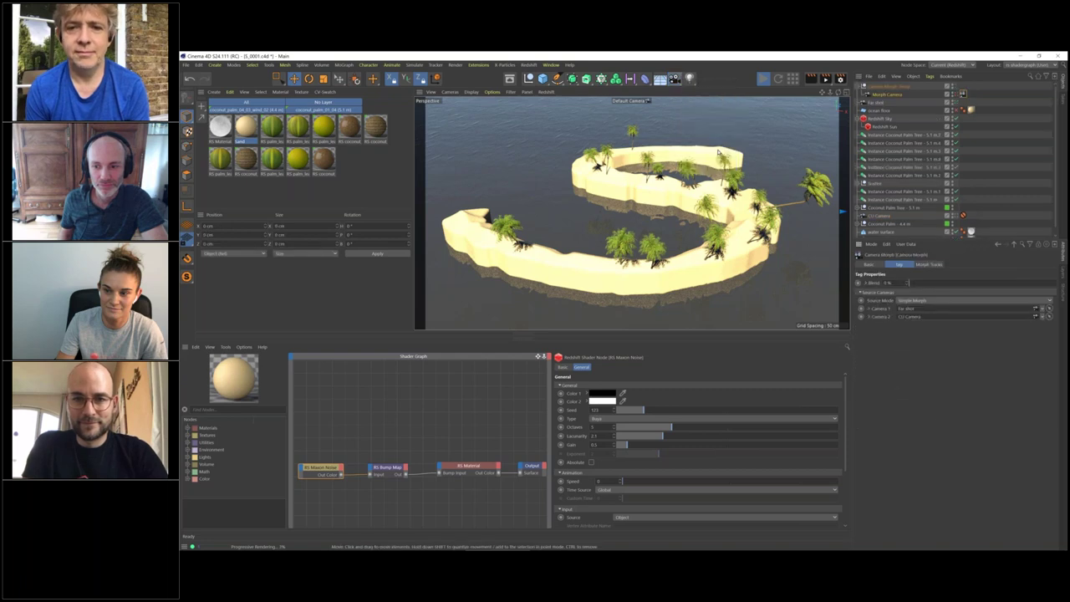
# Look through the Morph Camera, set its Camera Morph blend to 100 %, and save the project.
pyautogui.click(957, 94)
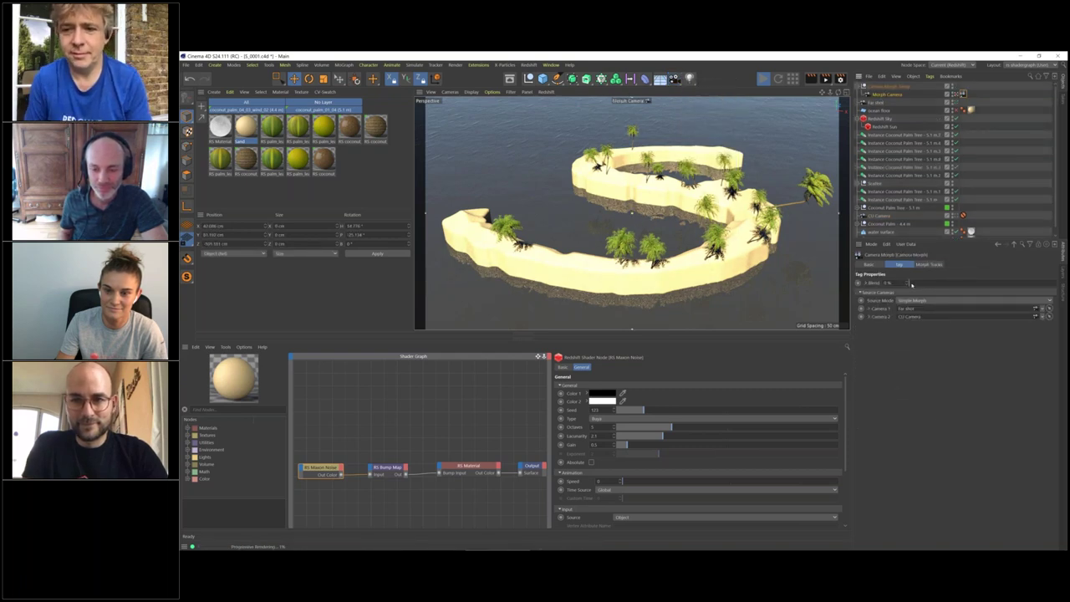
pyautogui.moveTo(912, 284); pyautogui.dragTo(1040, 284)
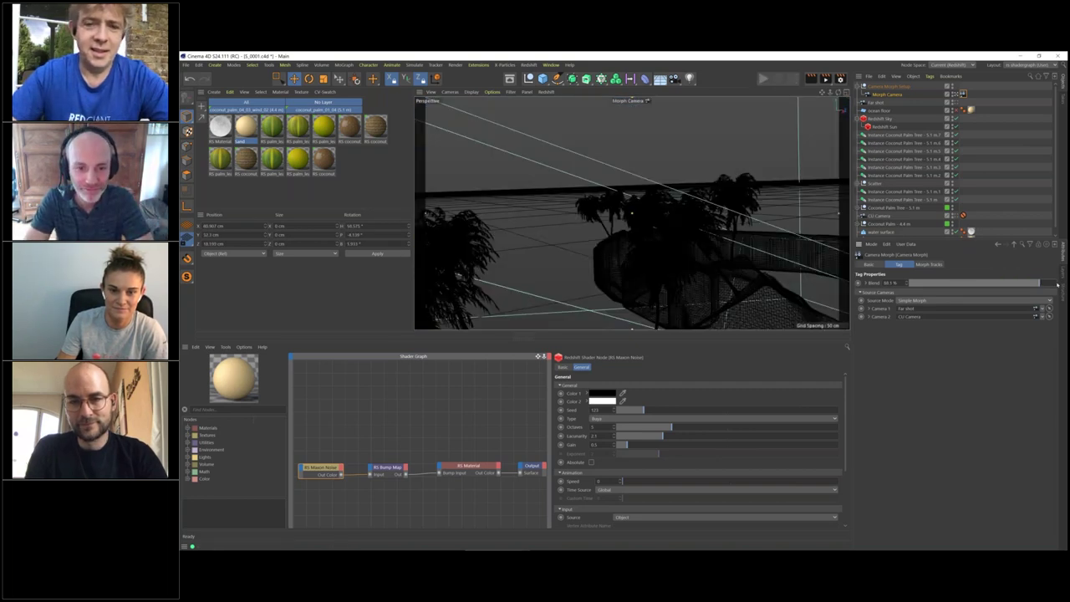
pyautogui.click(186, 65)
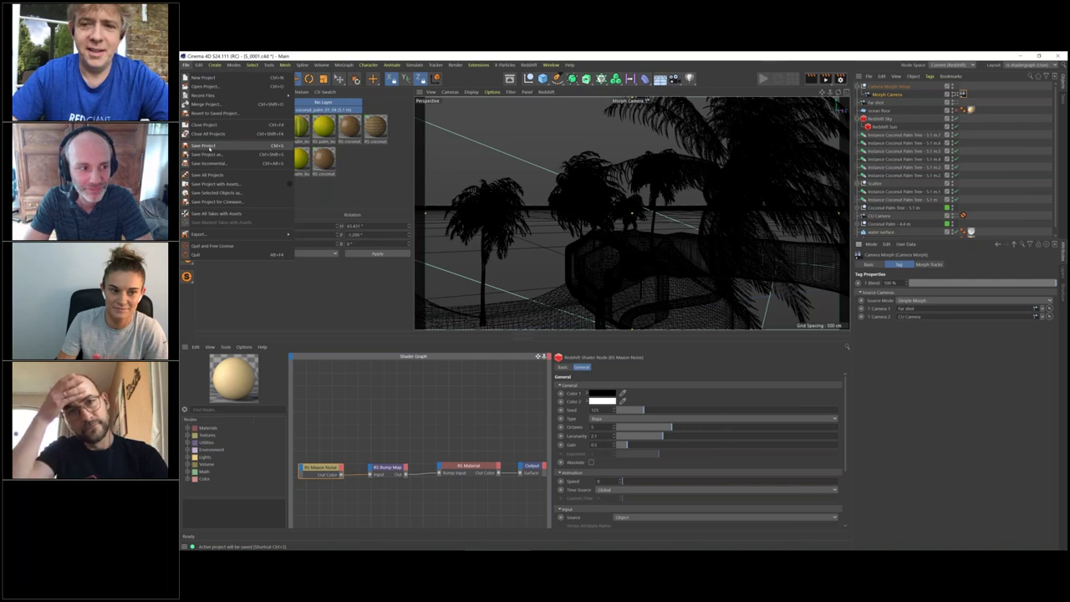
pyautogui.click(207, 148)
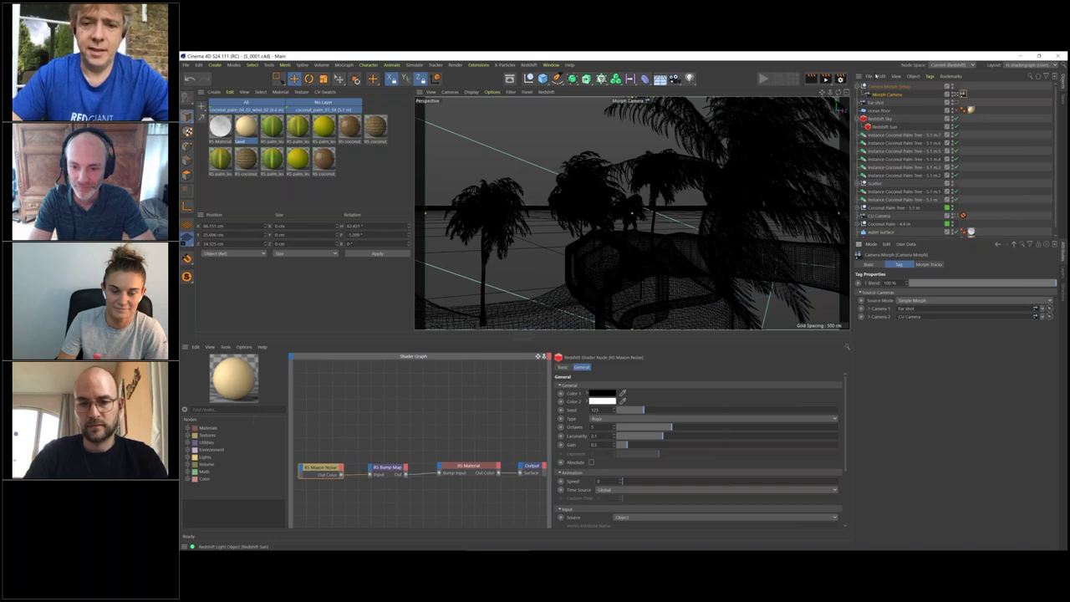
# Switch the Morph Camera viewport to Gouraud shading.
pyautogui.click(645, 248)
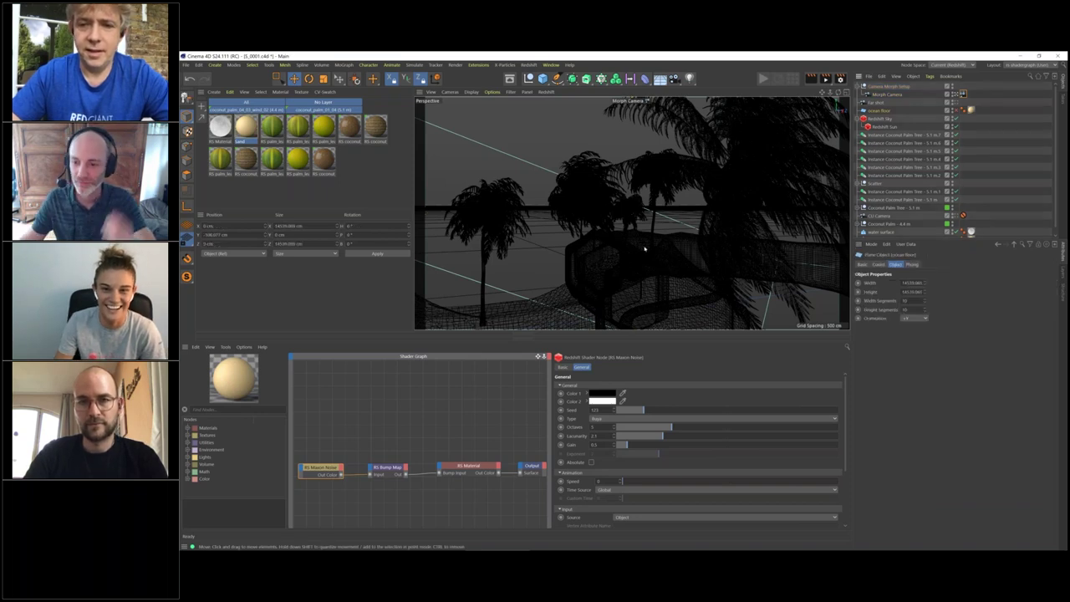
pyautogui.press('n')
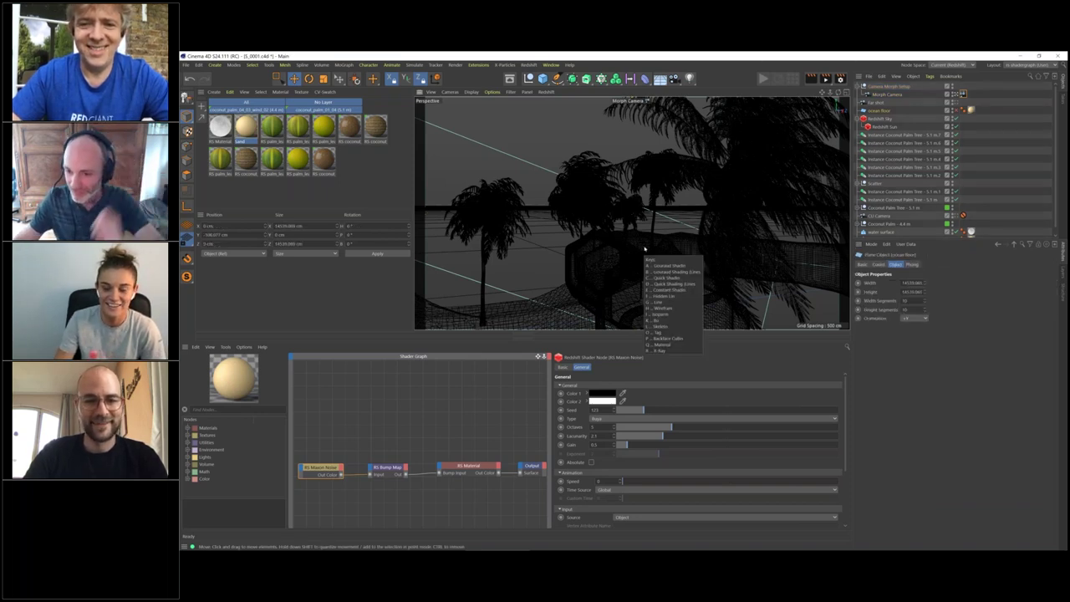
pyautogui.press('a')
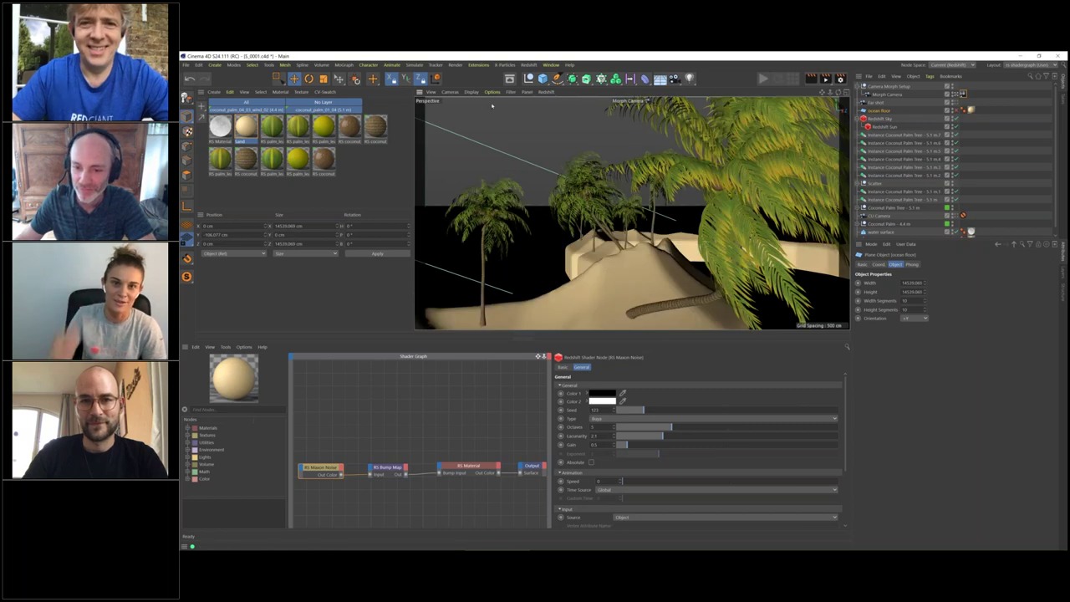
# Raise the water surface to about 7.3 cm on Y using the front view, and start the Redshift render in the perspective view.
pyautogui.middleClick(638, 241)
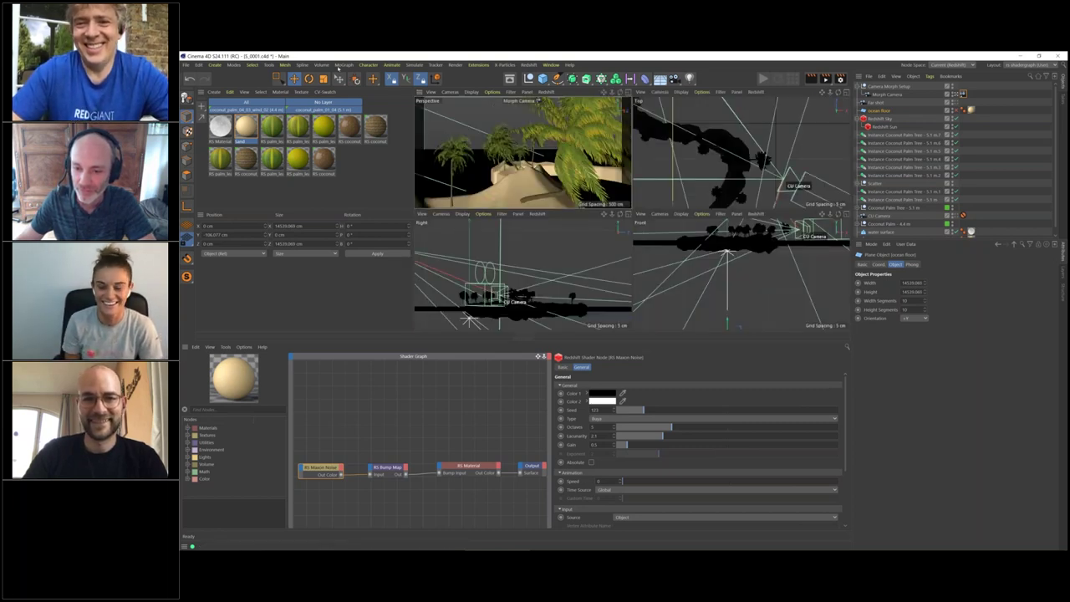
pyautogui.press('e')
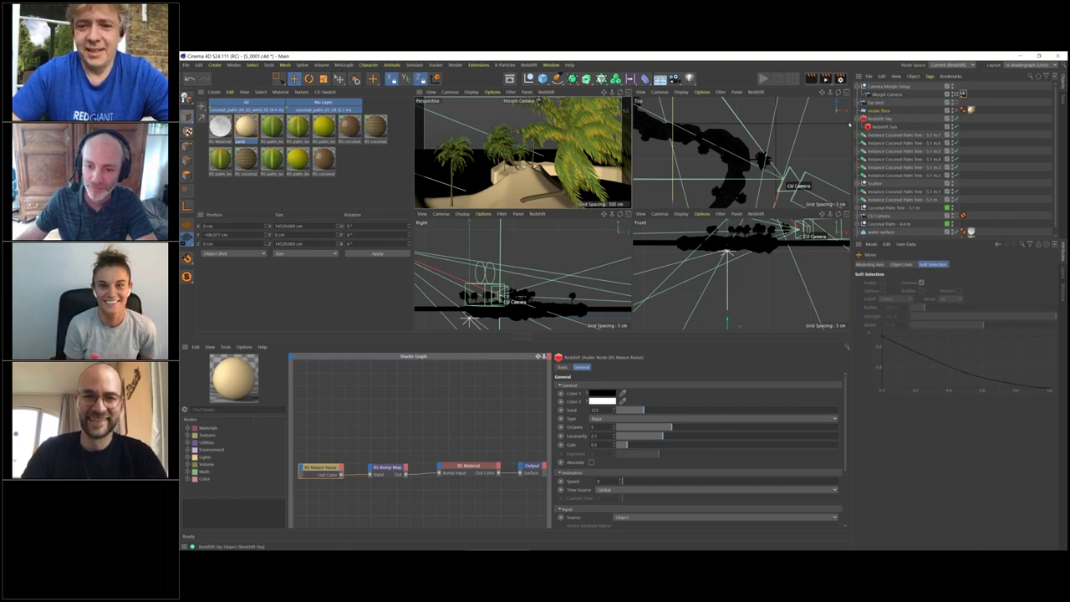
pyautogui.click(858, 118)
pyautogui.click(878, 226)
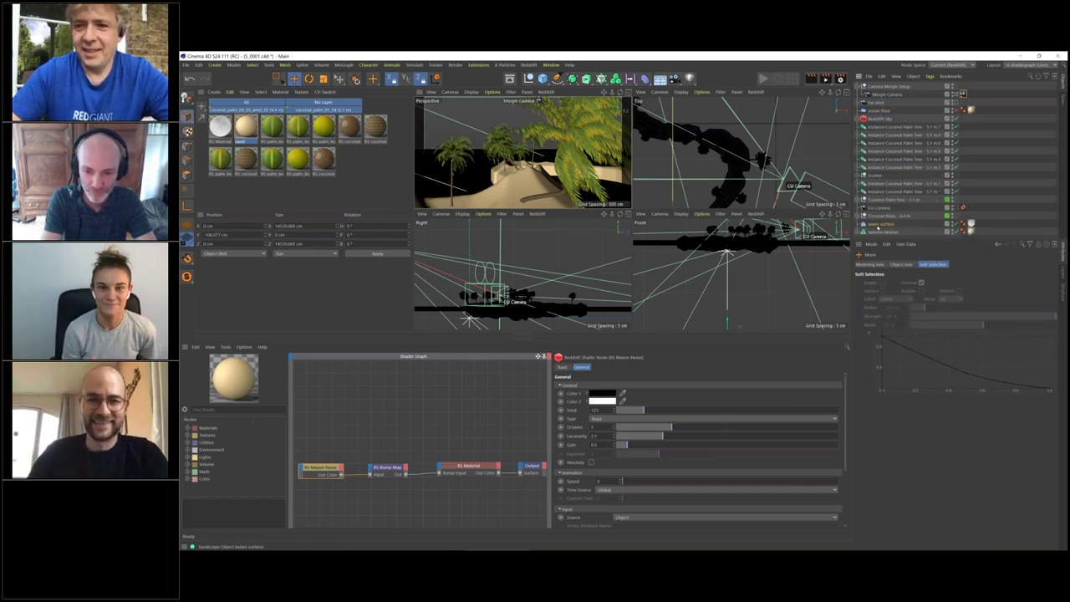
pyautogui.click(880, 224)
pyautogui.click(730, 244)
pyautogui.scroll(2, 727, 244)
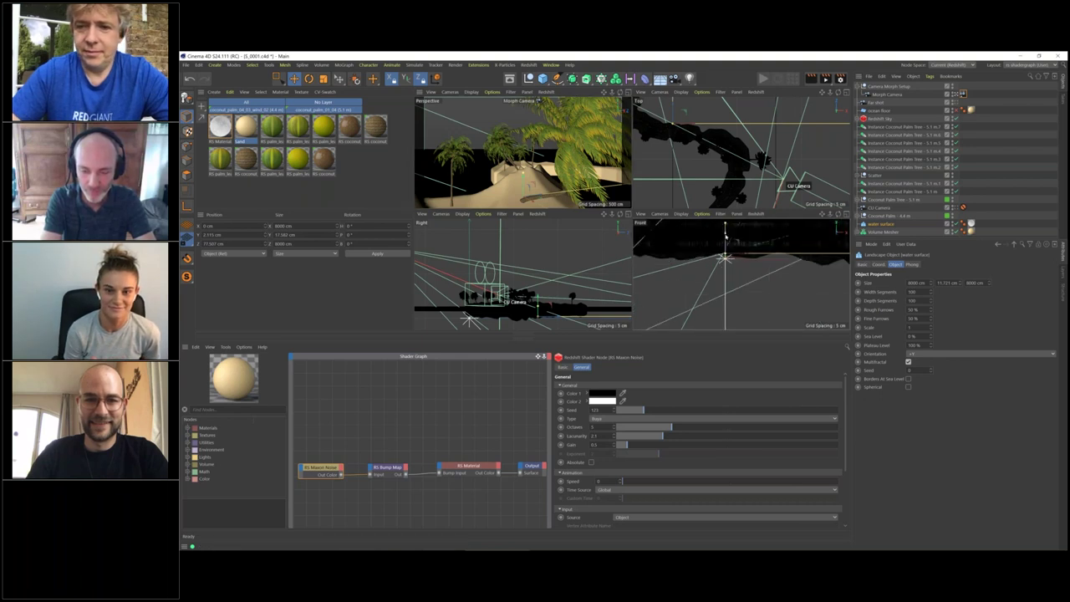
pyautogui.moveTo(725, 255); pyautogui.dragTo(724, 256)
pyautogui.middleClick(494, 136)
pyautogui.click(763, 78)
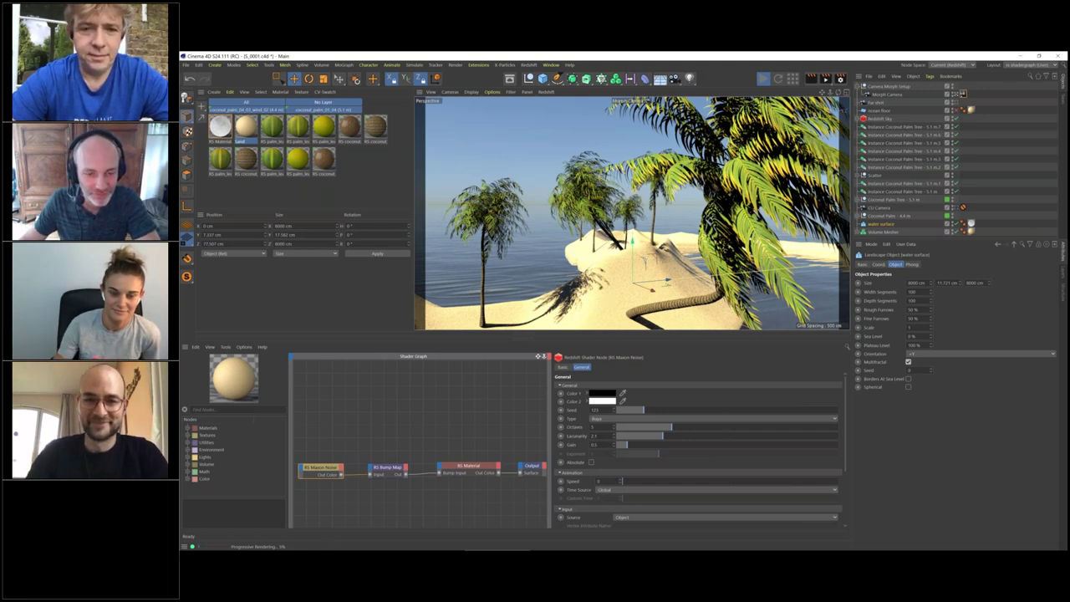
# Stop the viewport's Redshift render and save the project.
pyautogui.click(761, 77)
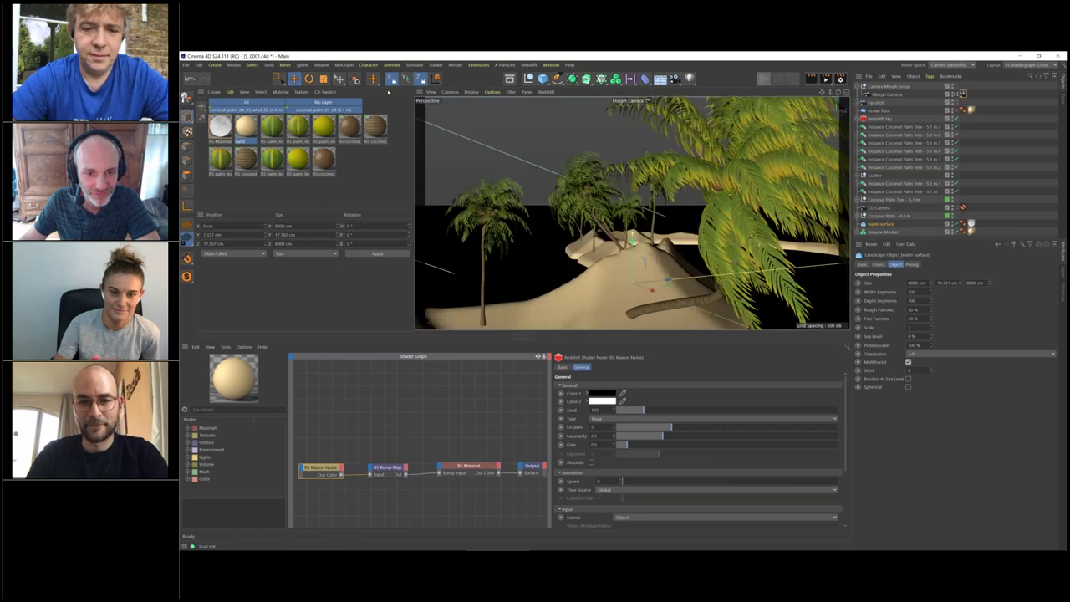
pyautogui.click(185, 65)
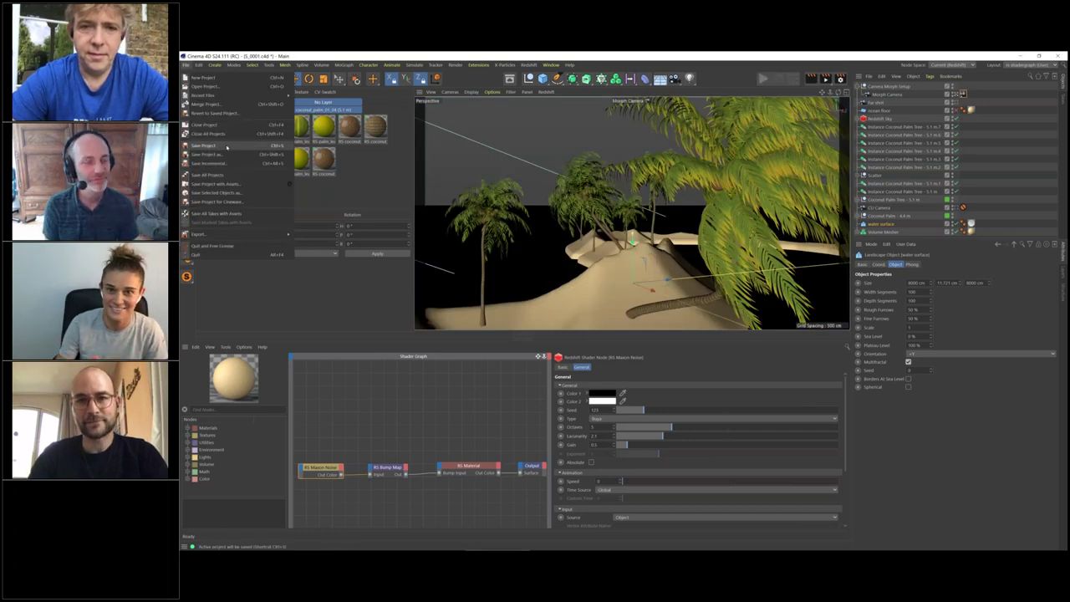
pyautogui.click(203, 146)
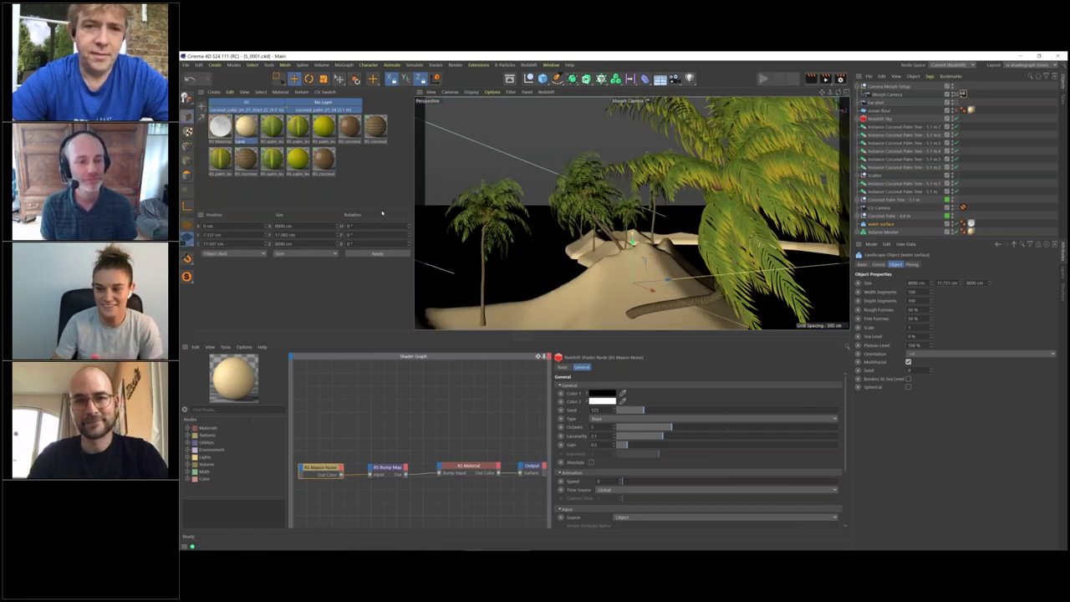
pyautogui.moveTo(520, 548)
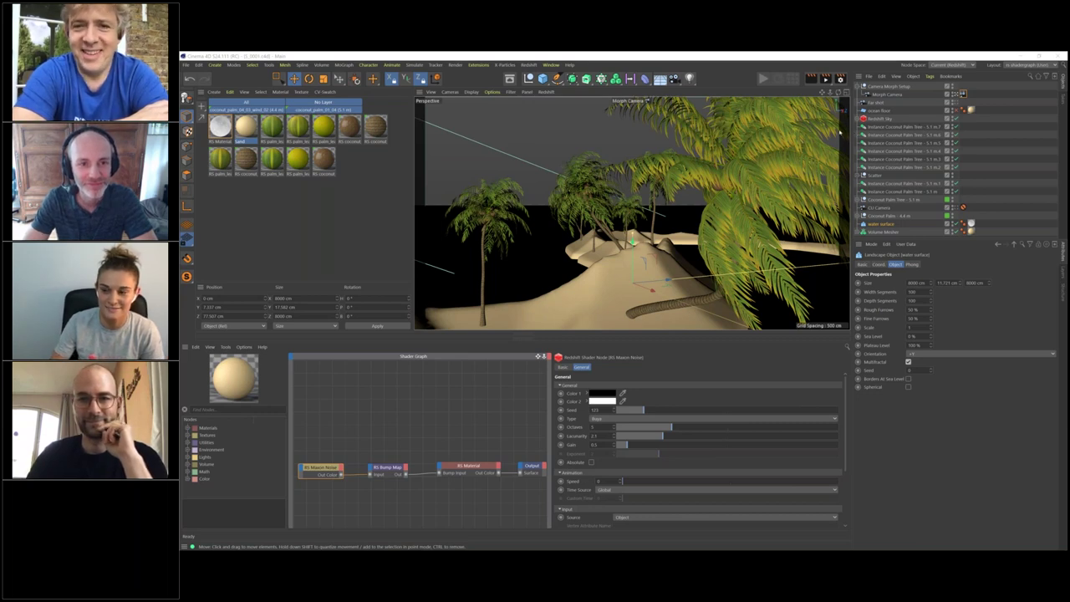
pyautogui.hotkey('alt', 'Tab')
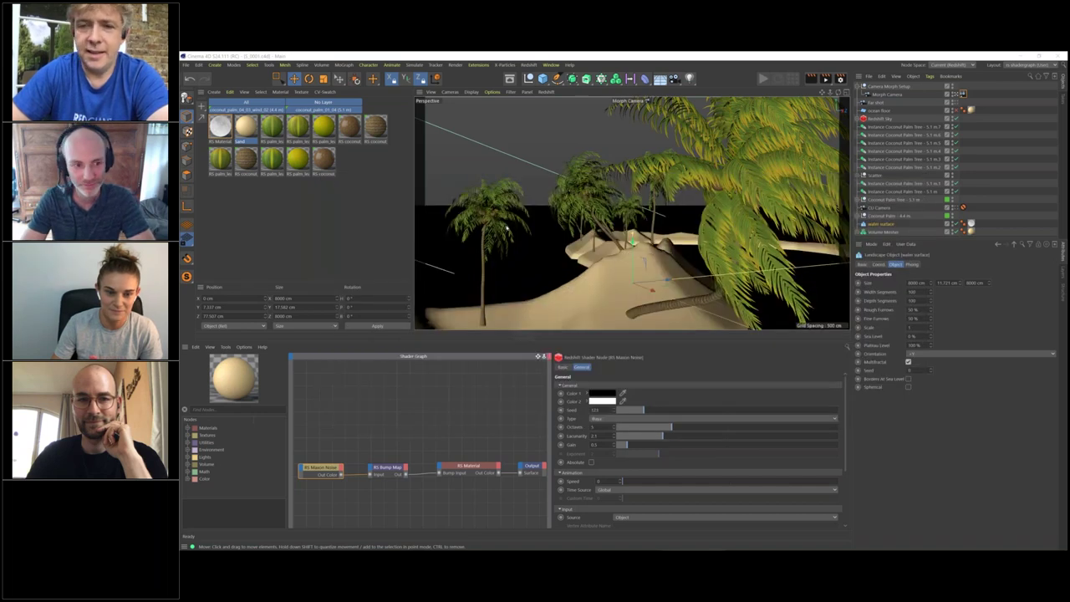
pyautogui.hotkey('alt', 'Tab')
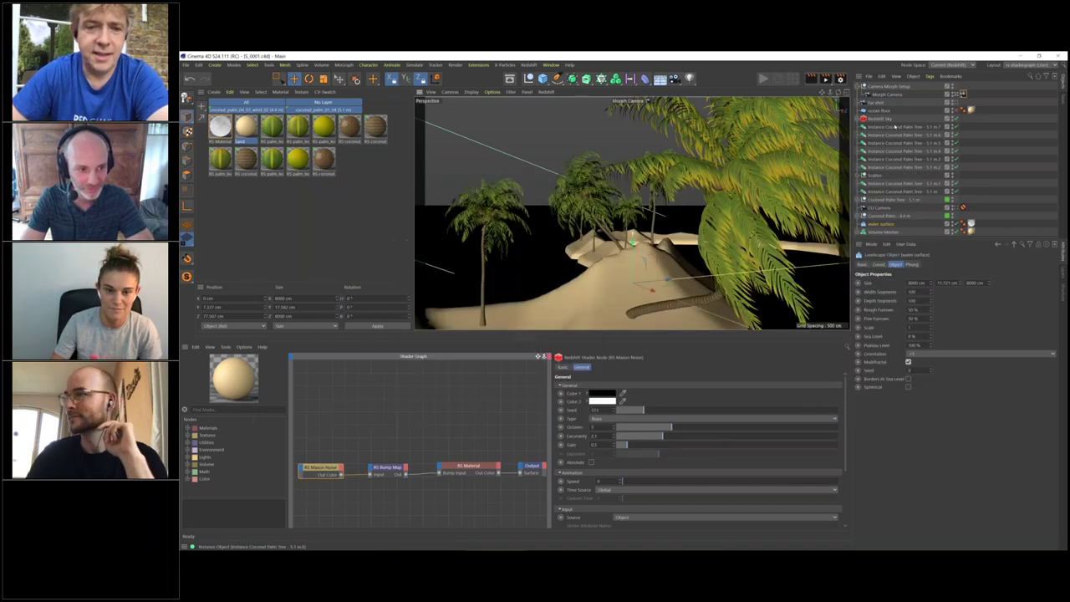
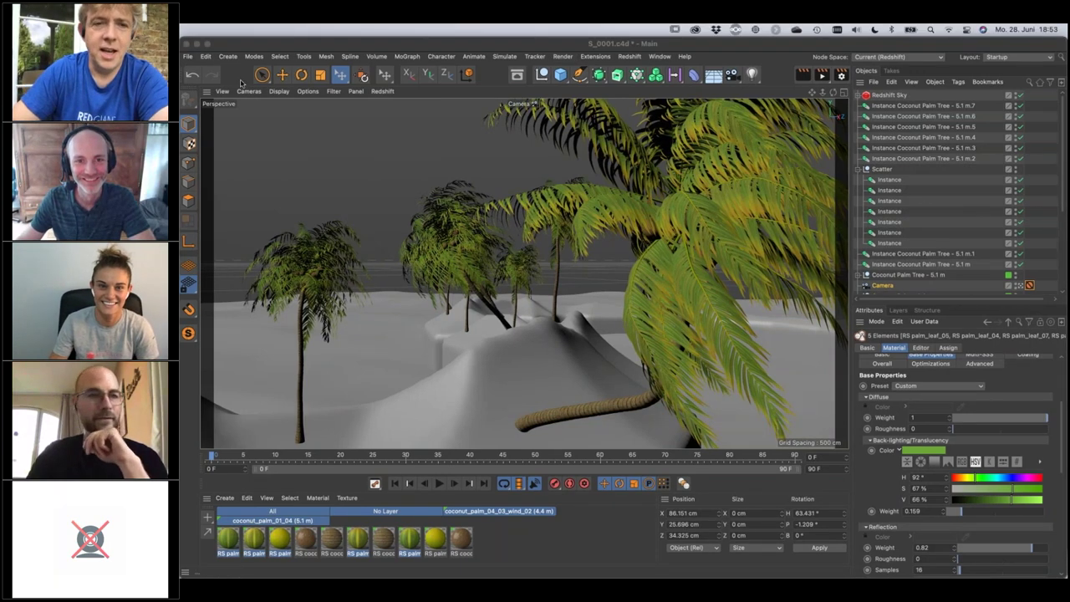
# Revert S_0001.c4d to its saved version on the other computer, discarding the local changes and accepting the educational licence notice.
pyautogui.click(188, 57)
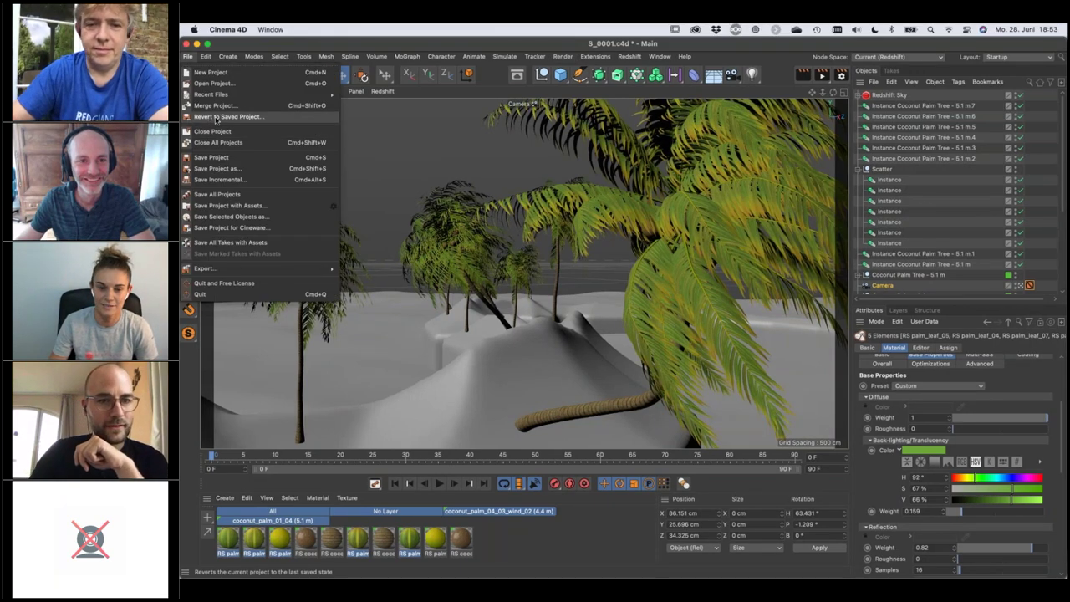
pyautogui.click(225, 111)
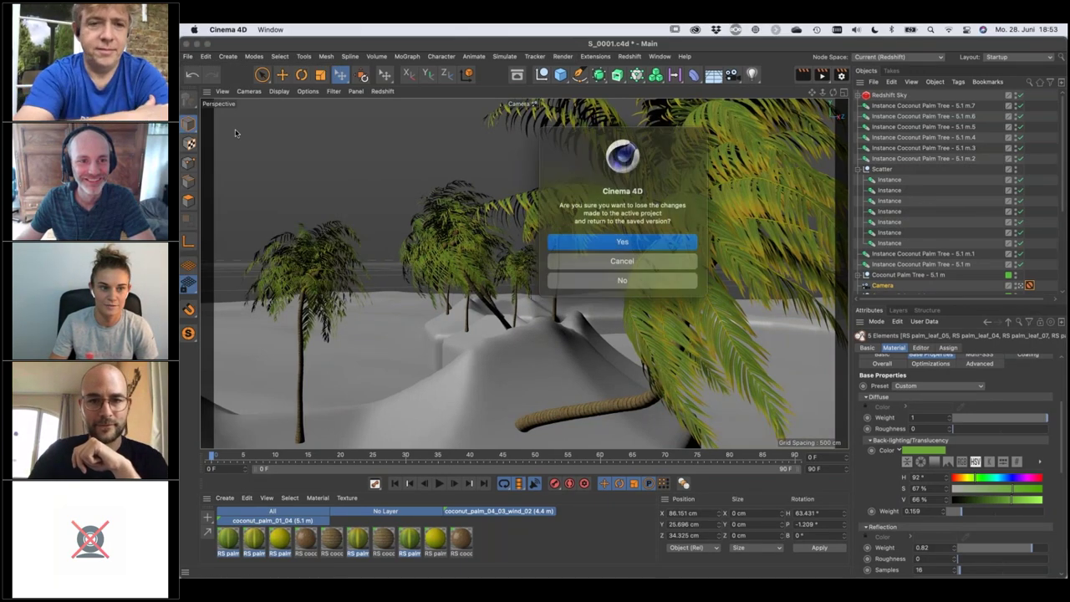
pyautogui.click(623, 239)
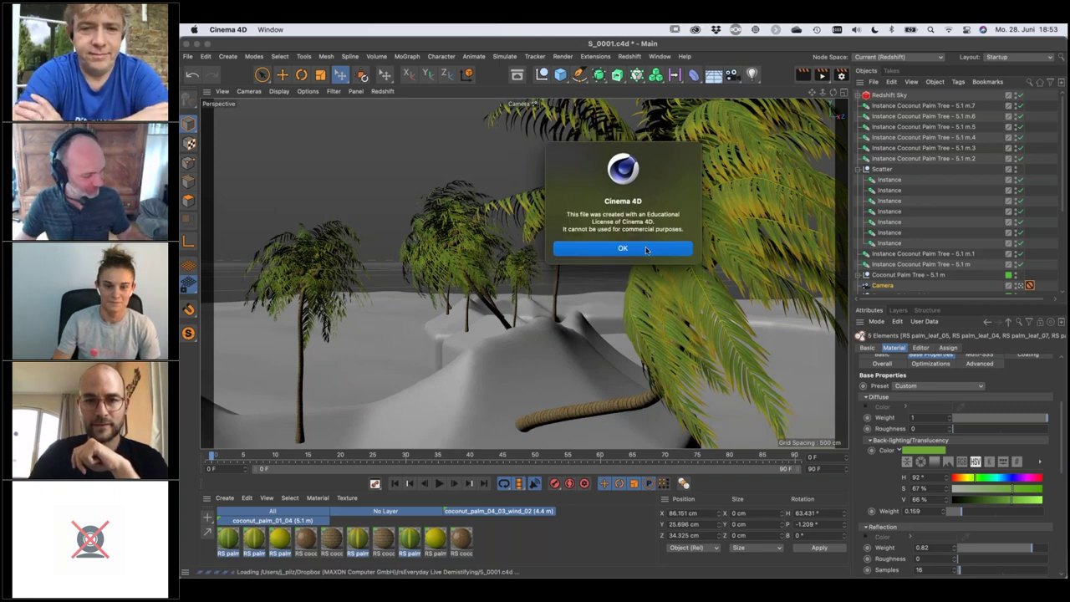
pyautogui.click(623, 249)
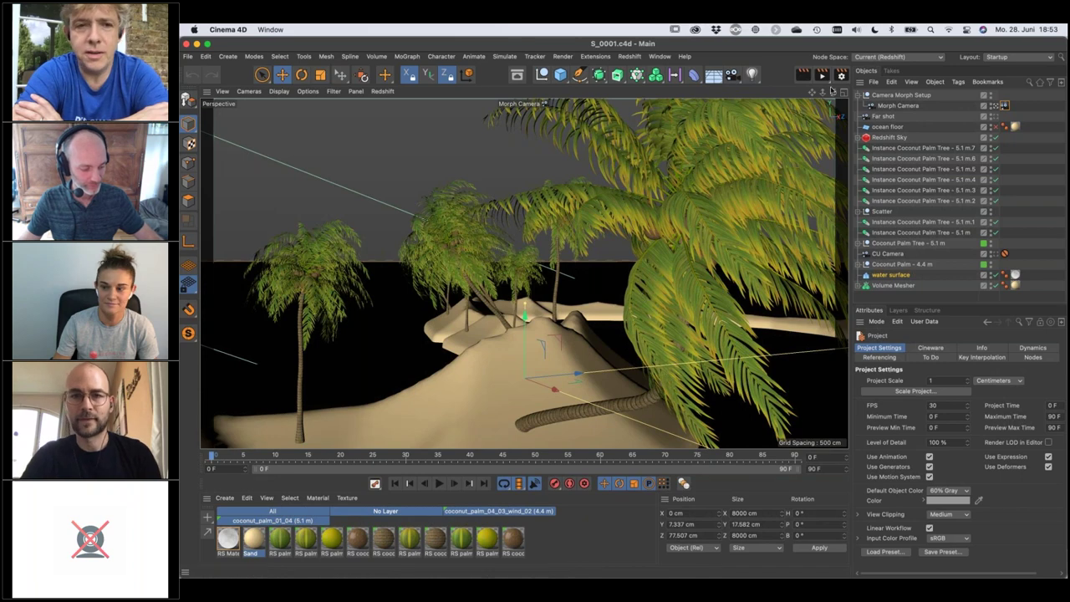
# Start the Redshift render in the Morph Camera view and expand Redshift Sky to show its child sun light.
pyautogui.click(384, 90)
pyautogui.click(397, 106)
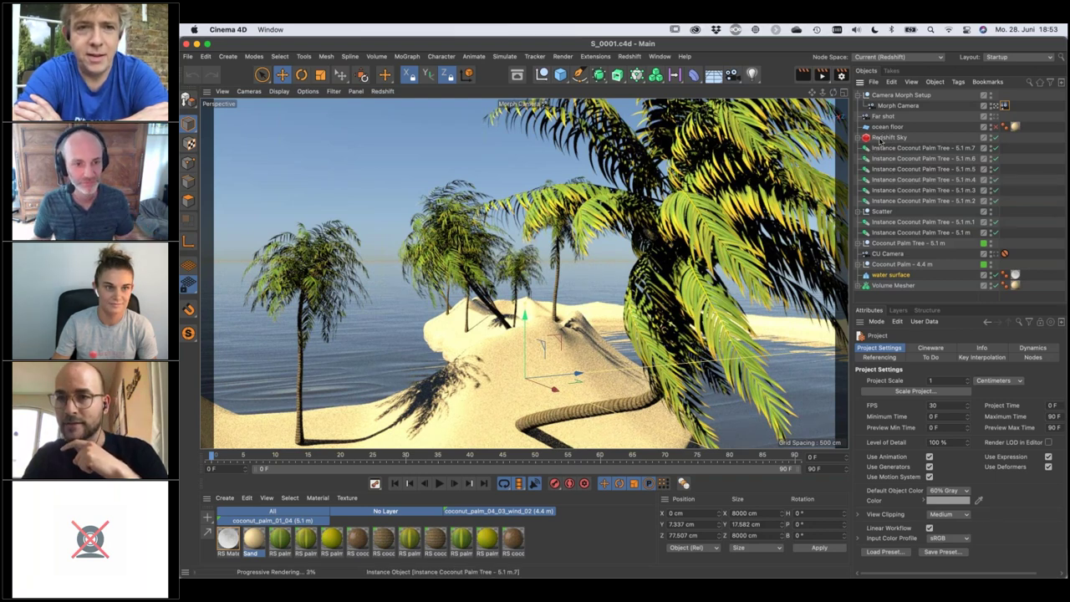
pyautogui.click(882, 139)
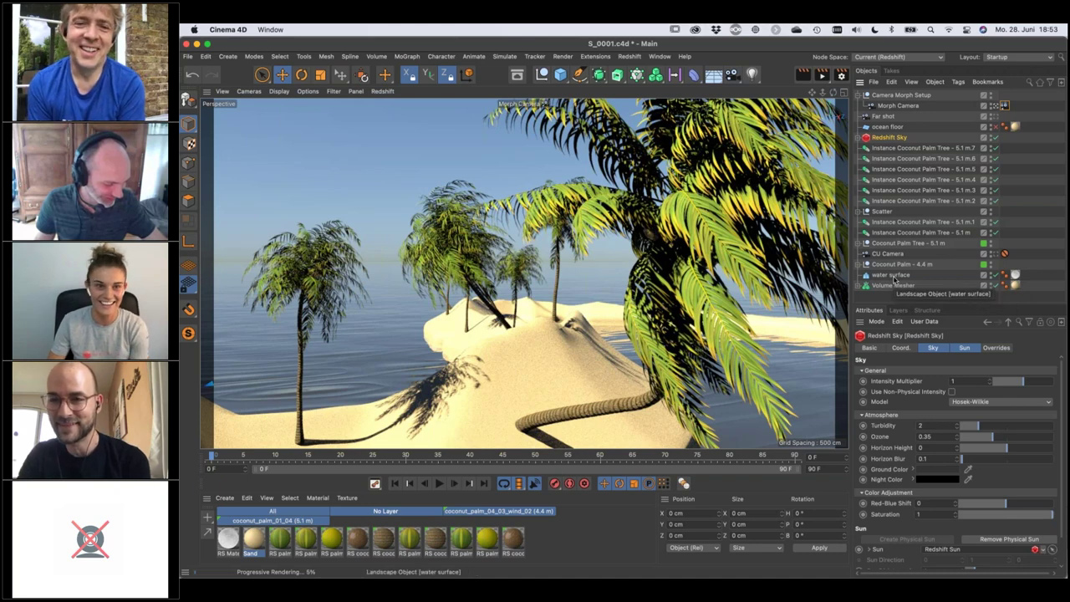
pyautogui.click(873, 138)
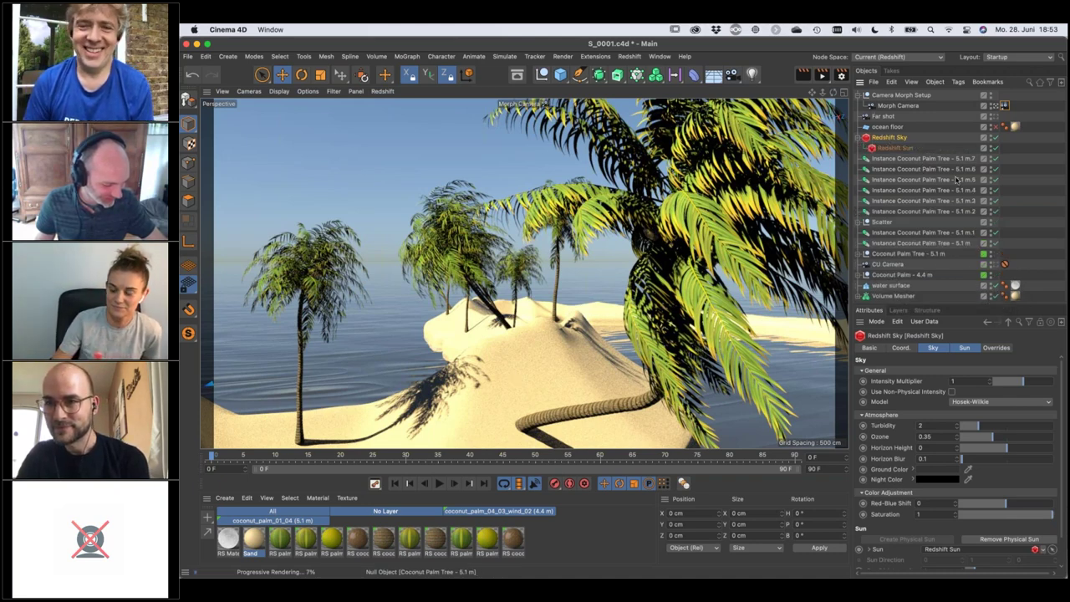
# Examine the Sky, Sun and Overrides settings of Redshift Sky and the General, Ray and Project settings of its Redshift Sun.
pyautogui.click(965, 348)
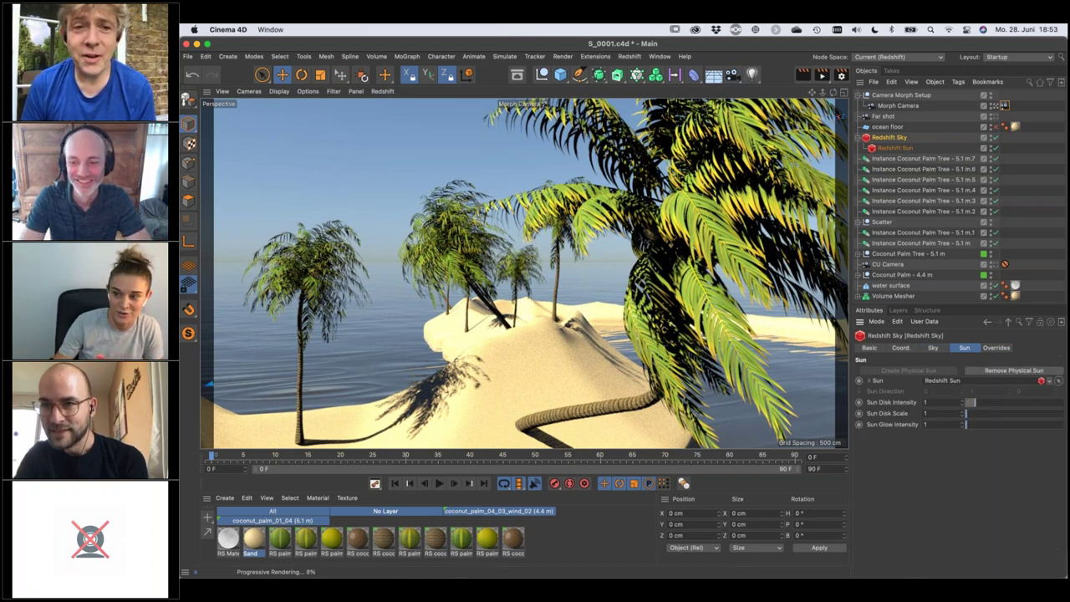
pyautogui.click(894, 148)
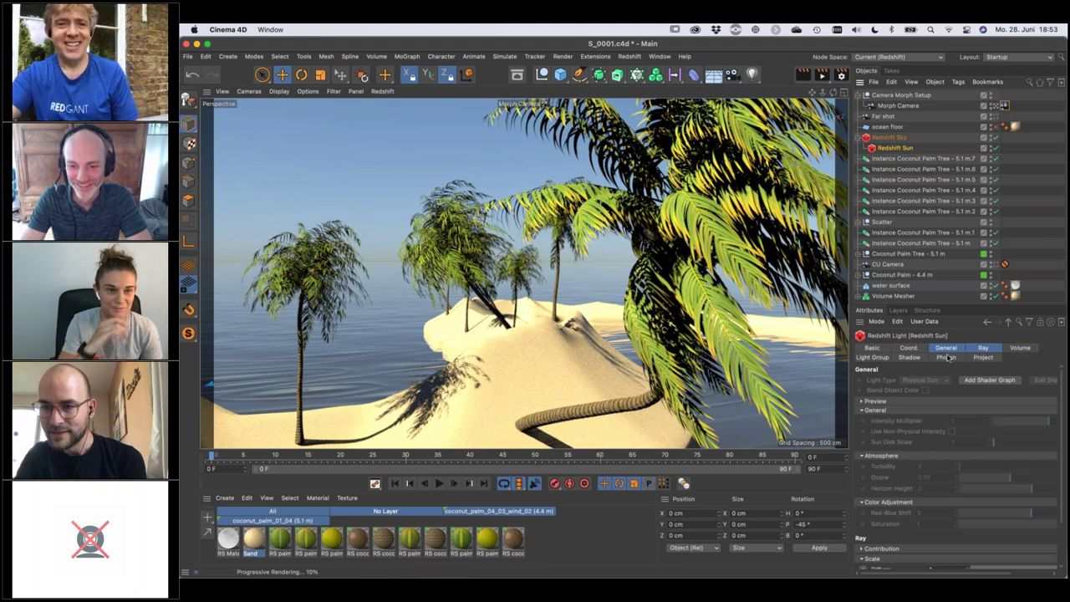
pyautogui.click(984, 347)
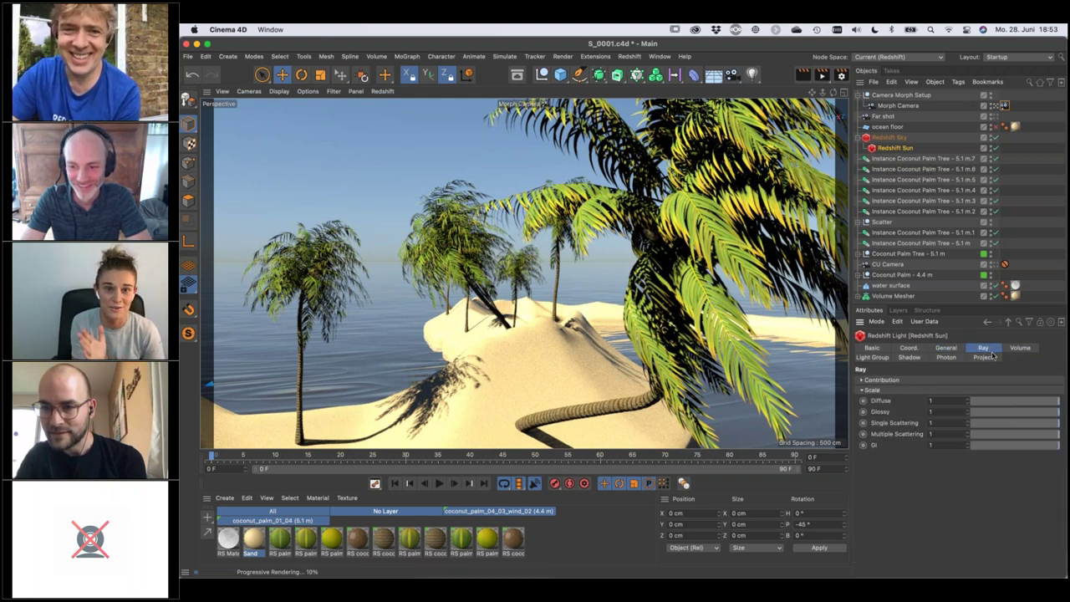
pyautogui.click(990, 357)
pyautogui.click(889, 137)
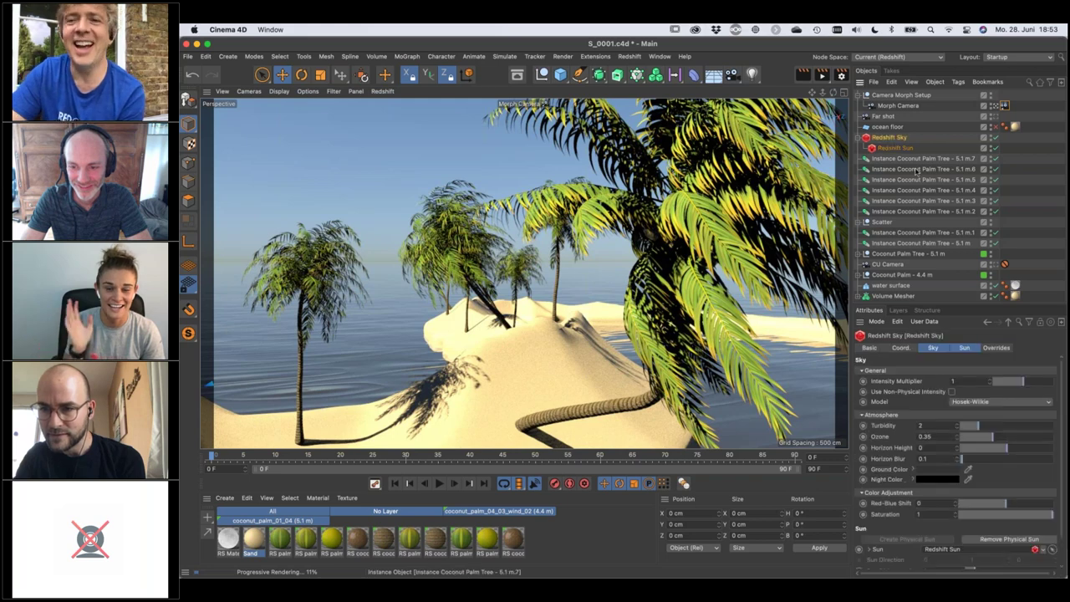
pyautogui.click(932, 350)
pyautogui.click(963, 348)
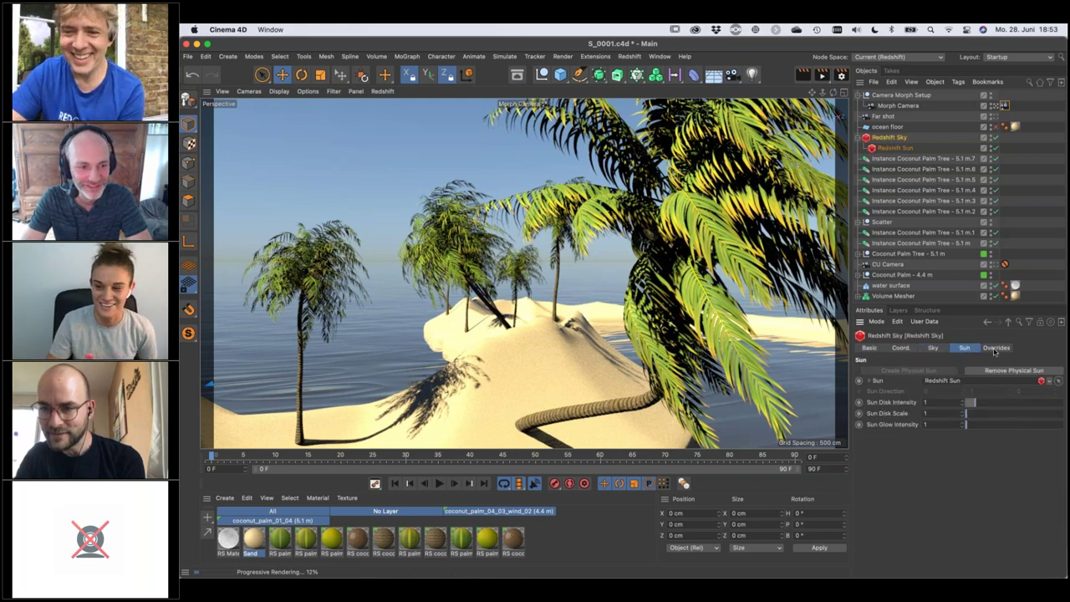
pyautogui.click(994, 349)
pyautogui.click(966, 350)
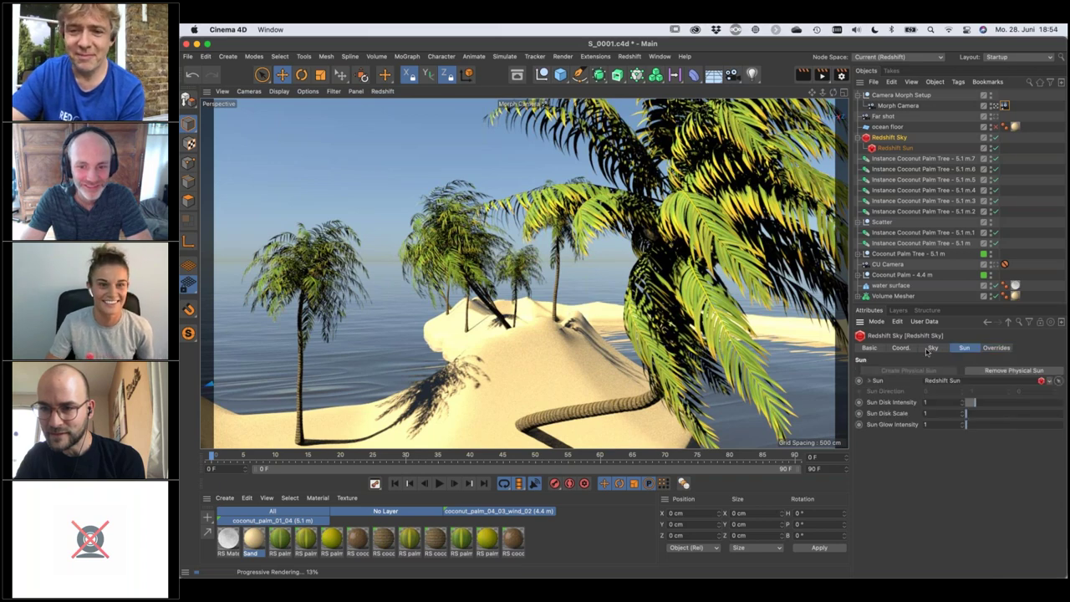
pyautogui.click(931, 349)
pyautogui.click(965, 349)
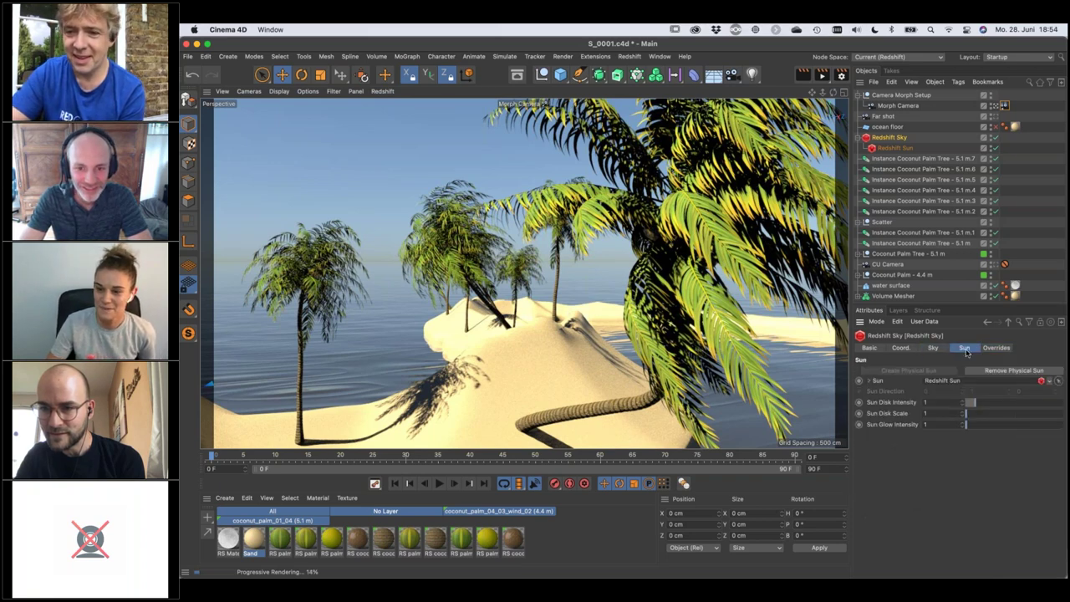
pyautogui.click(895, 148)
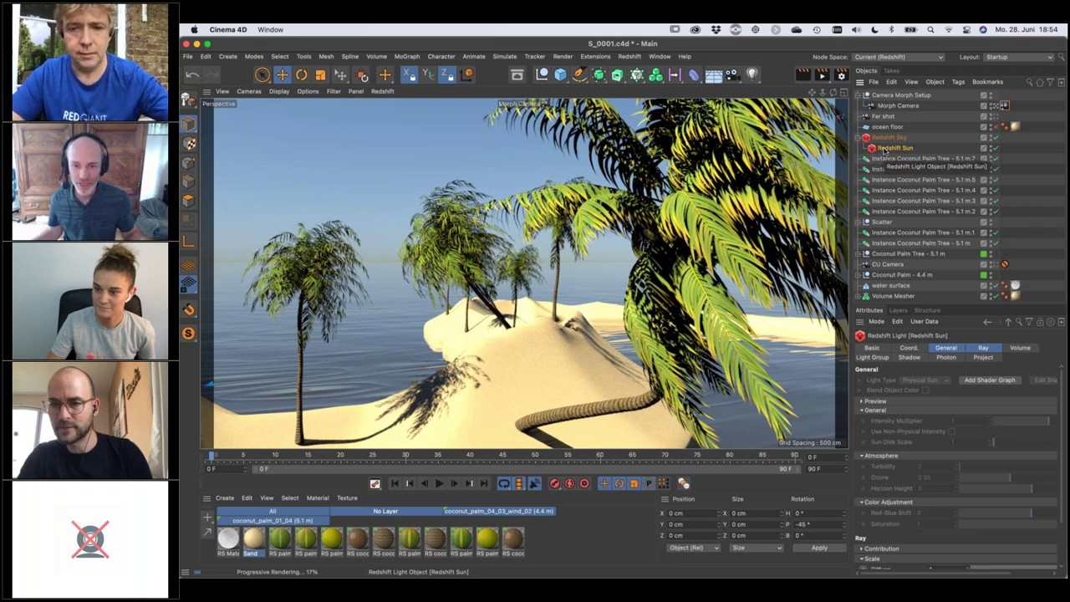
pyautogui.rightClick(894, 148)
pyautogui.moveTo(941, 145)
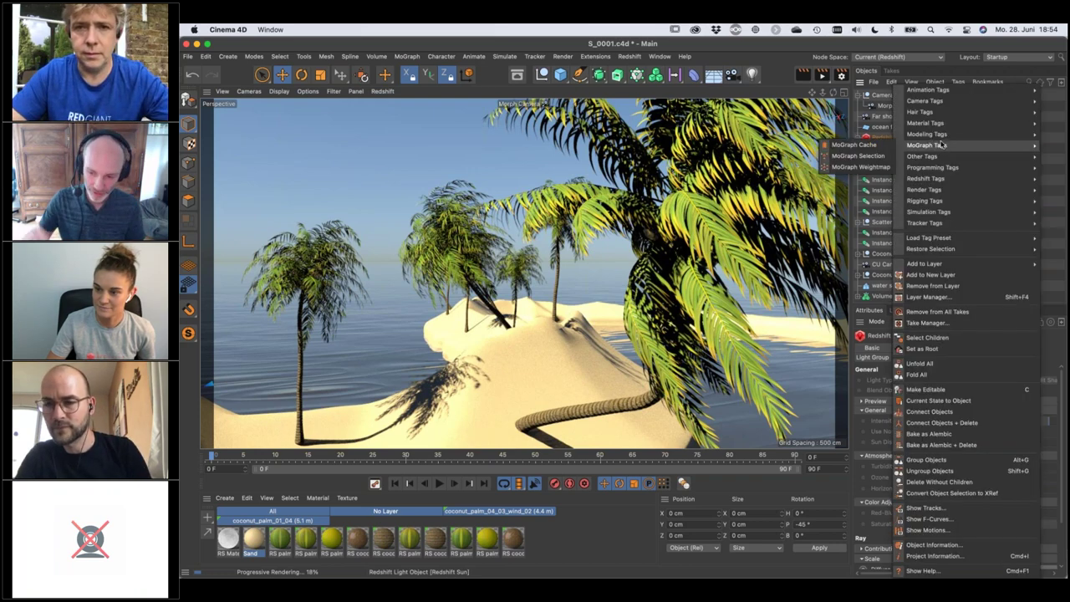
pyautogui.click(887, 138)
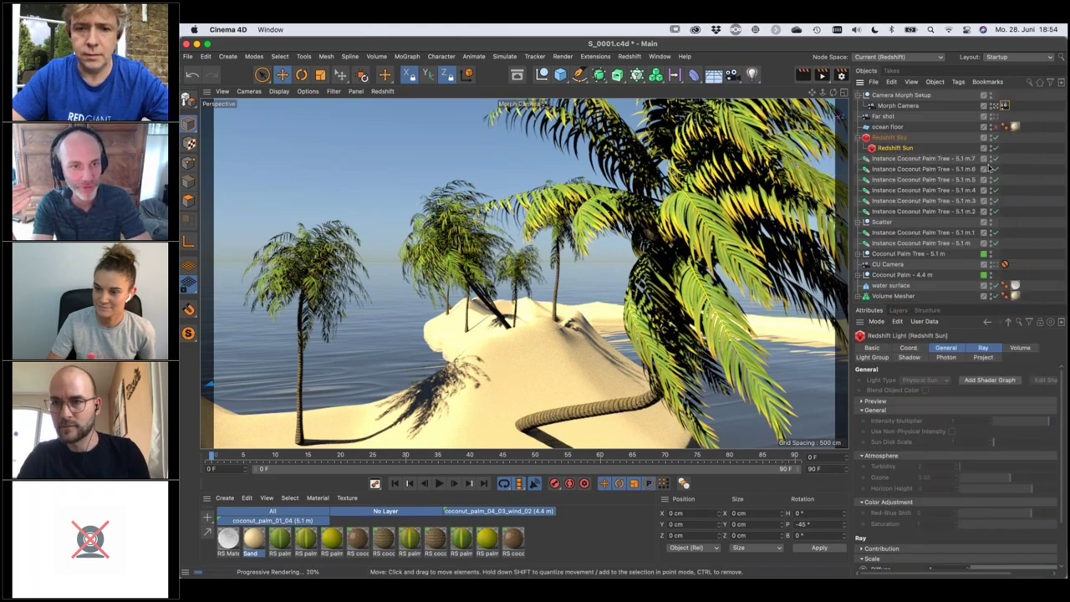
# From the default camera, rotate the Redshift Sun to about -18° pitch and -84.4° heading using world axes, and return to the Morph Camera.
pyautogui.click(995, 106)
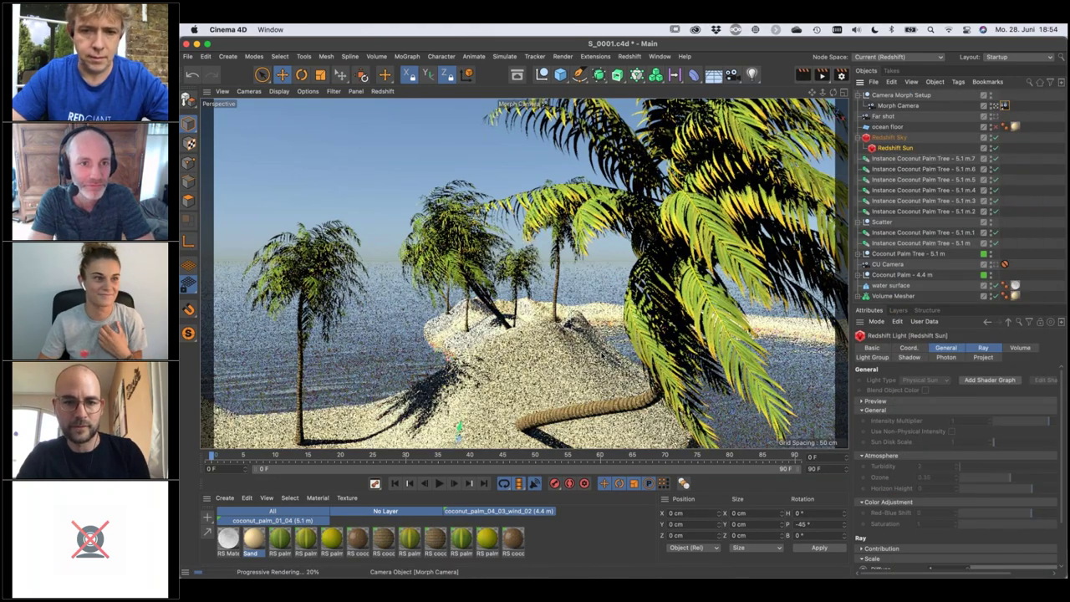
pyautogui.click(995, 106)
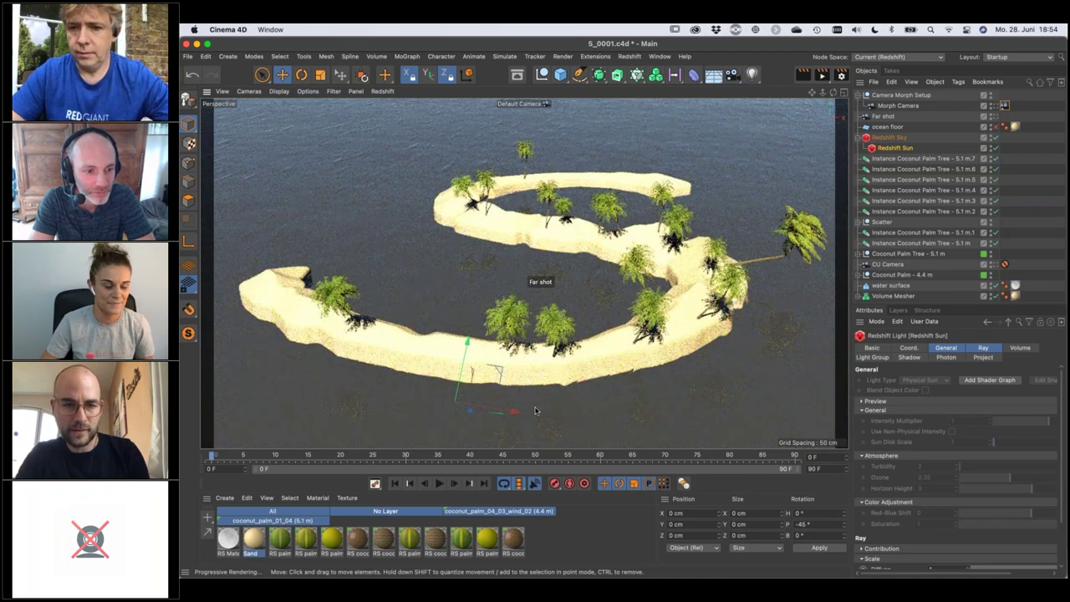
pyautogui.press('r')
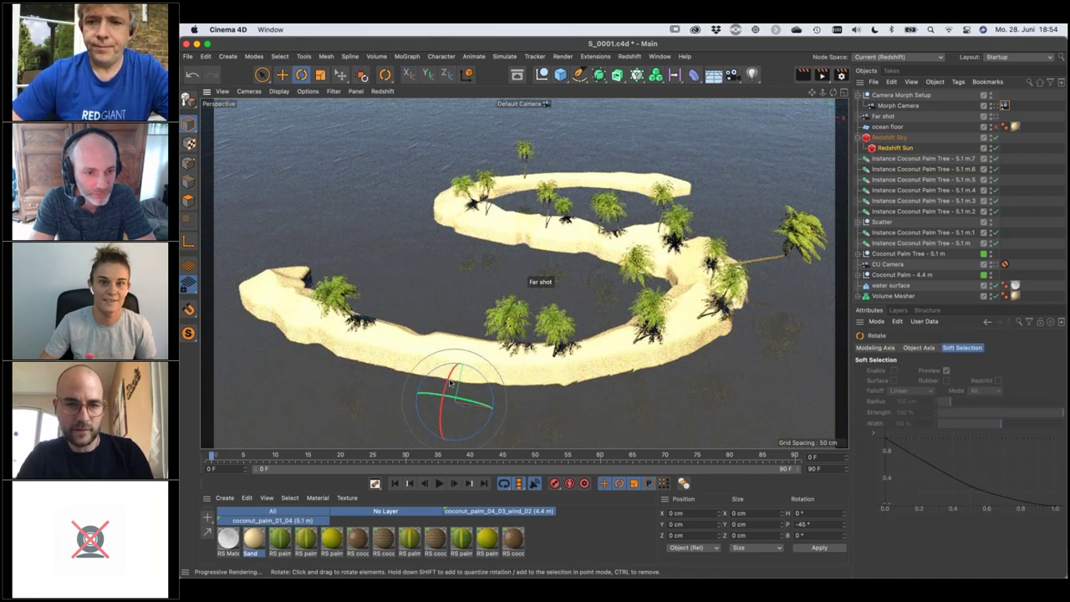
pyautogui.moveTo(446, 386); pyautogui.dragTo(444, 401)
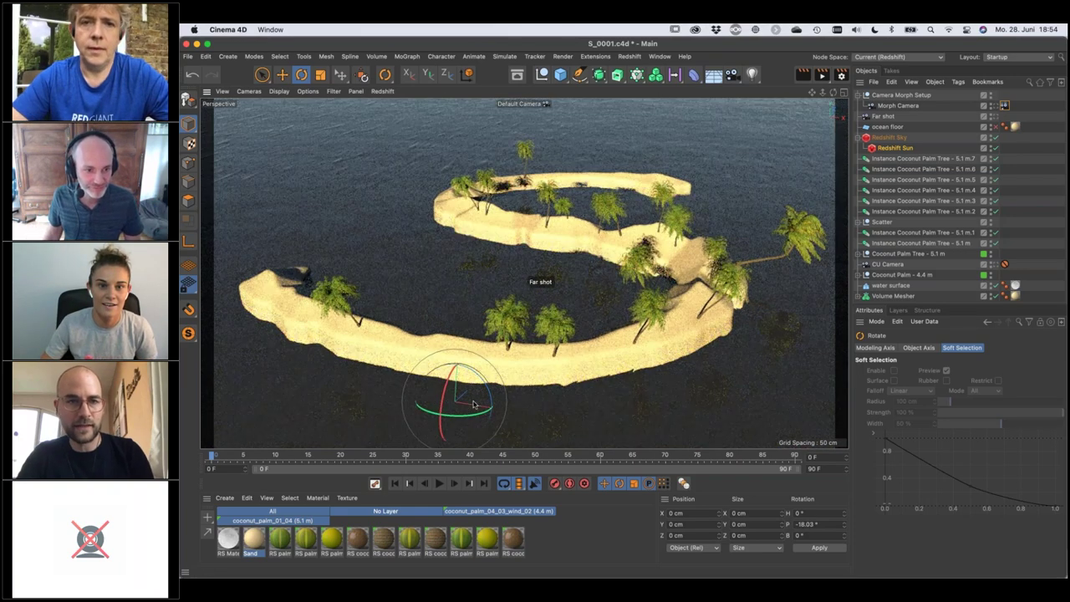
pyautogui.click(466, 75)
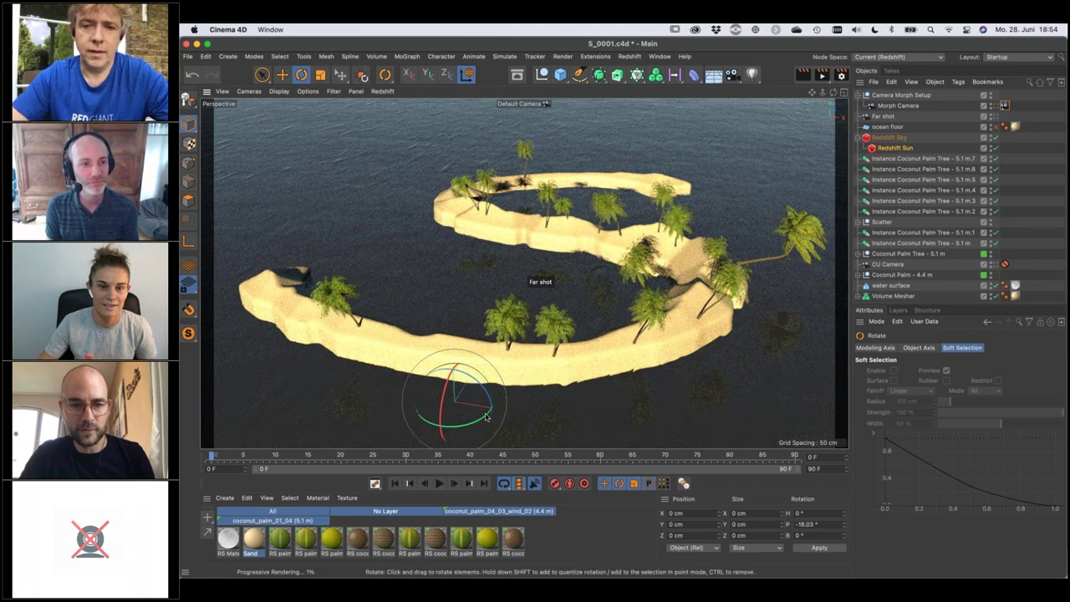
pyautogui.moveTo(484, 422); pyautogui.dragTo(399, 441)
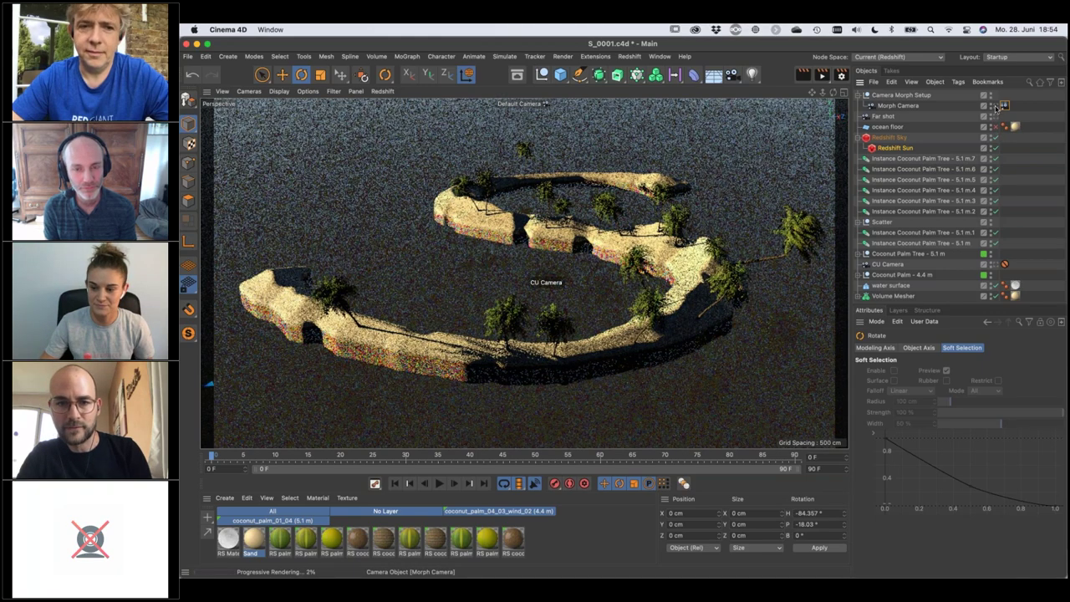
pyautogui.click(998, 106)
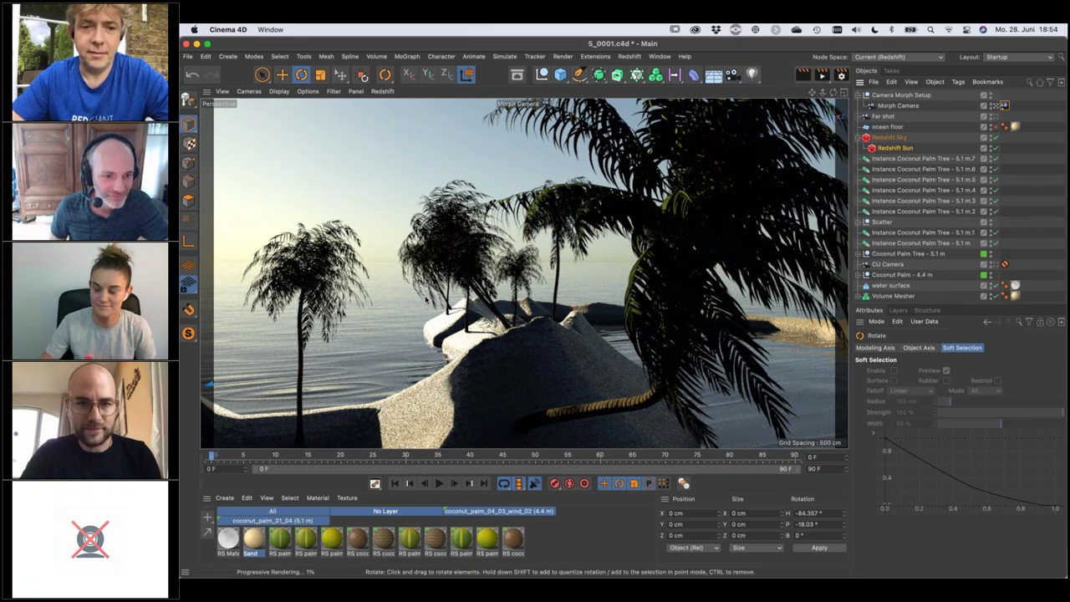
# Show all four views and enable Global Illumination in the advanced Redshift render settings.
pyautogui.middleClick(680, 275)
pyautogui.scroll(-3, 677, 203)
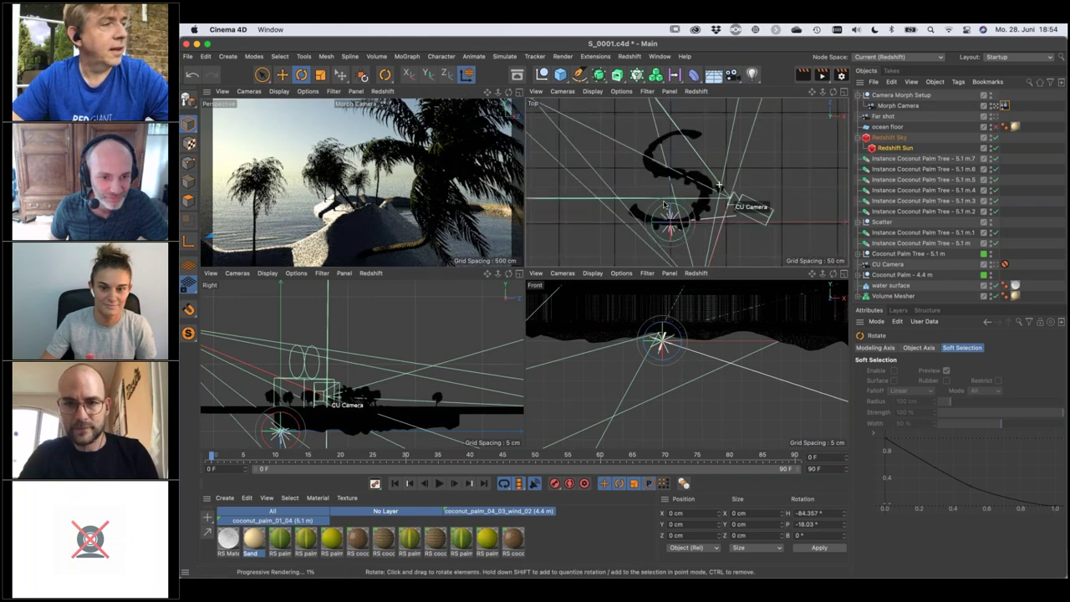
pyautogui.click(841, 75)
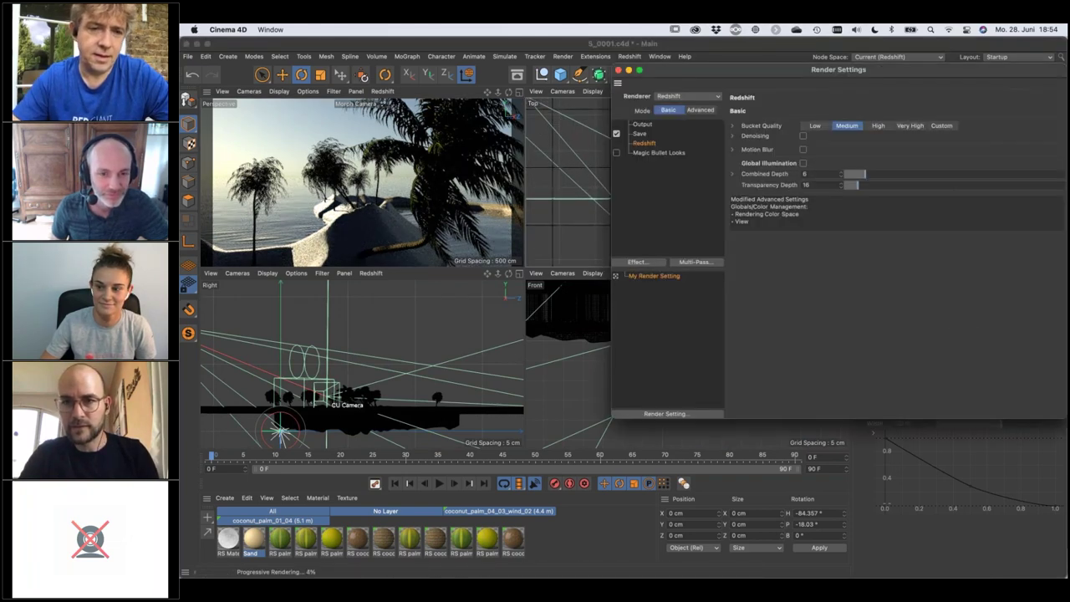
pyautogui.click(701, 110)
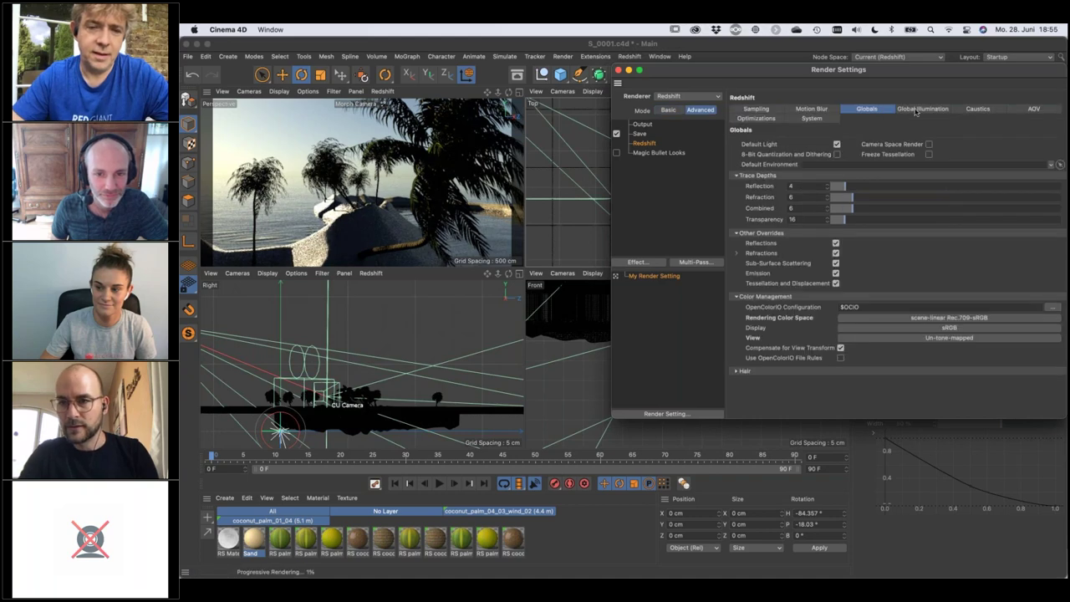
pyautogui.click(922, 109)
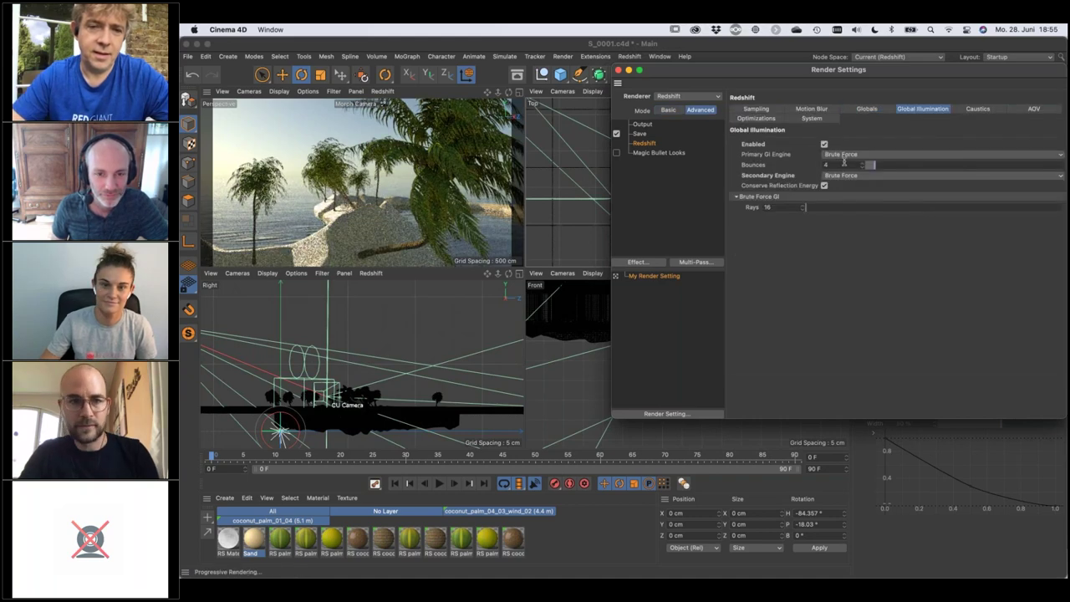
pyautogui.click(618, 69)
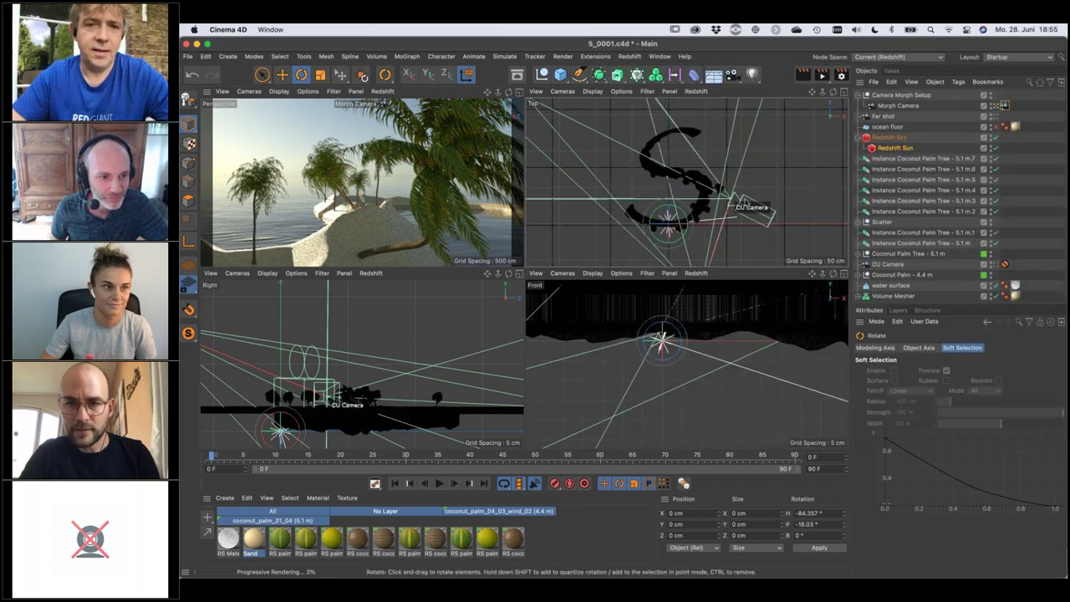
# Maximize the perspective view and move the Redshift Sun to about X 0.6, Y 1.9 and Z 0.06 cm.
pyautogui.click(895, 148)
pyautogui.press('F1')
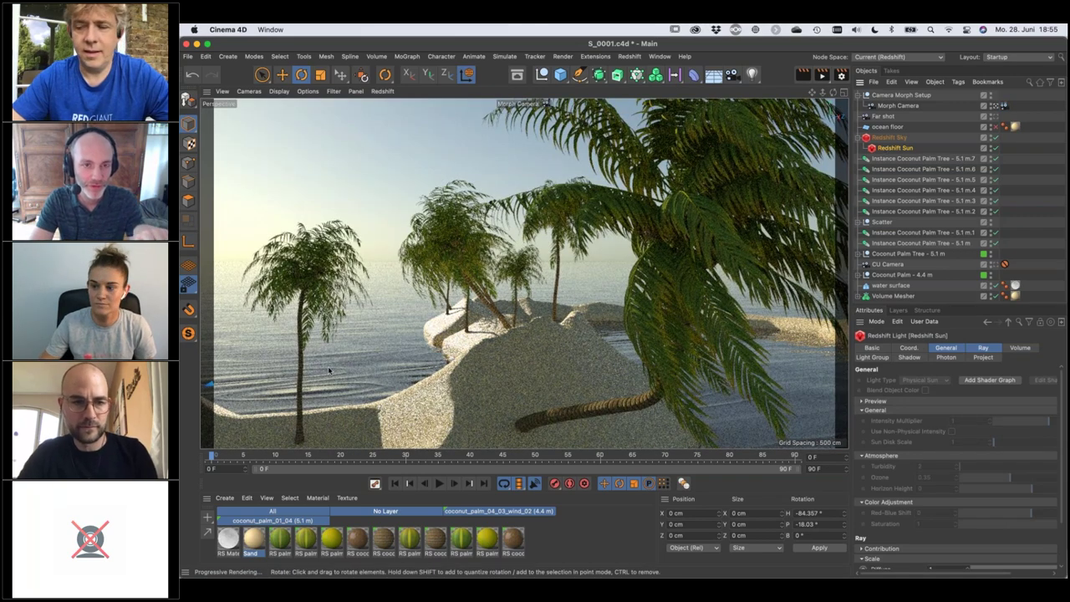
pyautogui.press('e')
pyautogui.moveTo(691, 286); pyautogui.dragTo(536, 327)
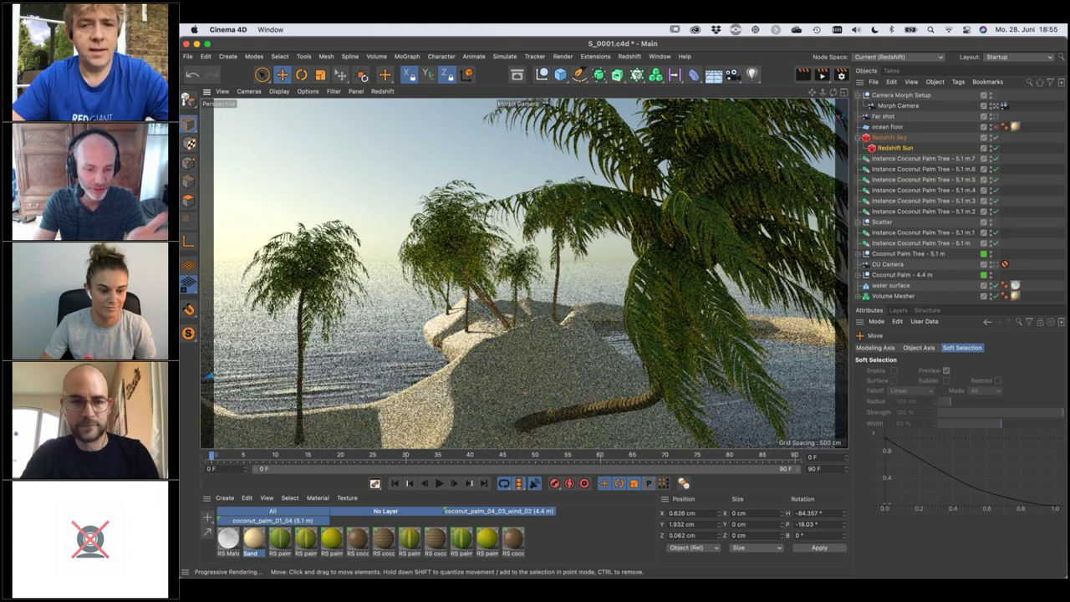
# From the default camera, move the Redshift Sun in world axes to about X -18 and Z 112 cm, and return to the Morph Camera.
pyautogui.click(994, 106)
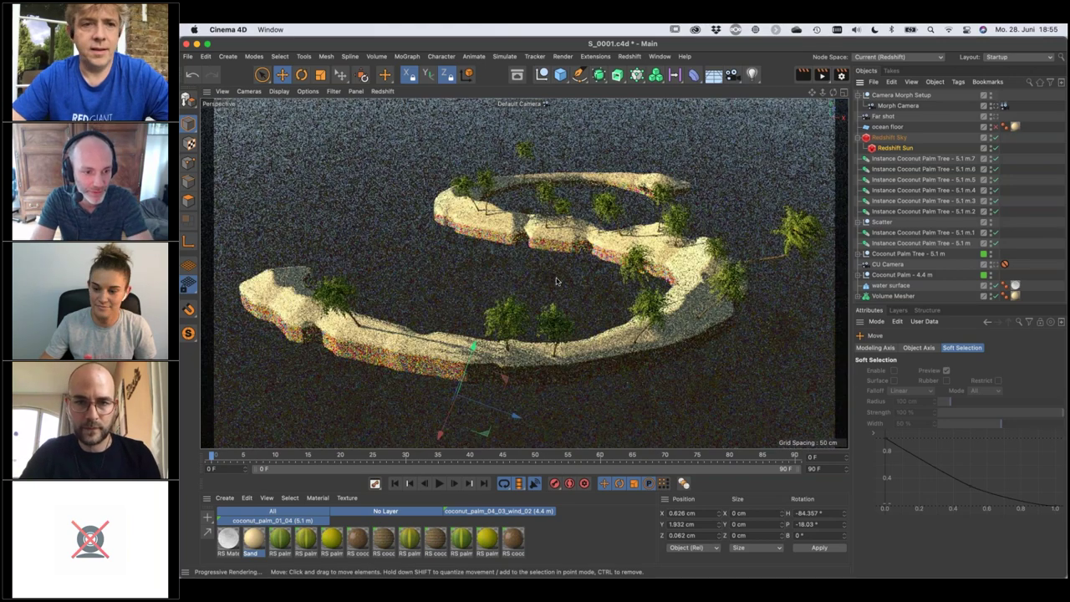
pyautogui.moveTo(472, 355); pyautogui.dragTo(603, 152)
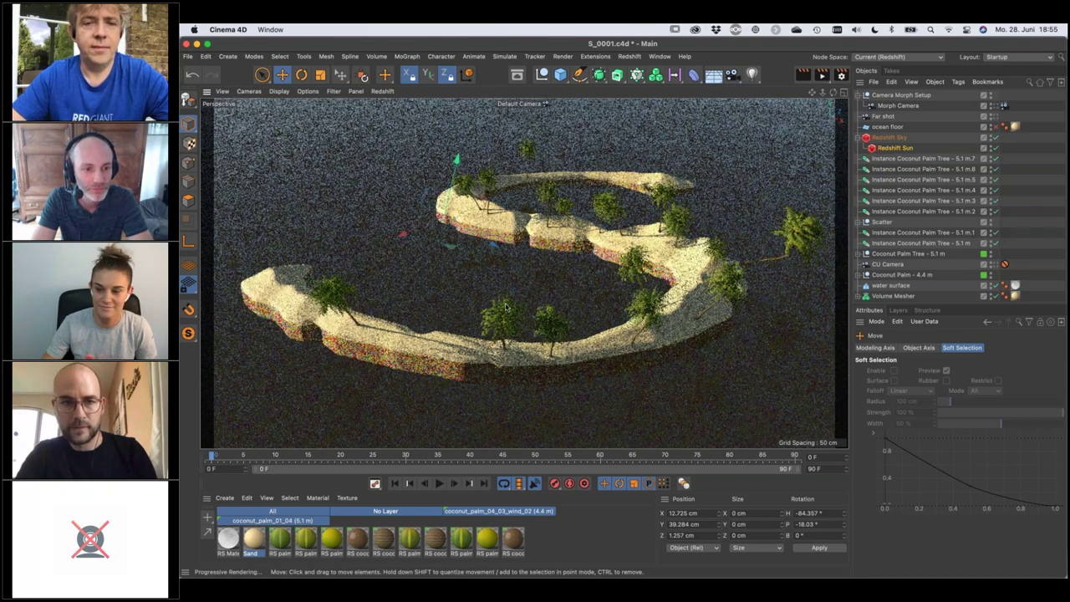
pyautogui.keyDown('alt'); pyautogui.moveTo(542, 293); pyautogui.dragTo(486, 221); pyautogui.keyUp('alt')
pyautogui.moveTo(427, 167); pyautogui.dragTo(428, 157)
pyautogui.moveTo(577, 243); pyautogui.dragTo(416, 372)
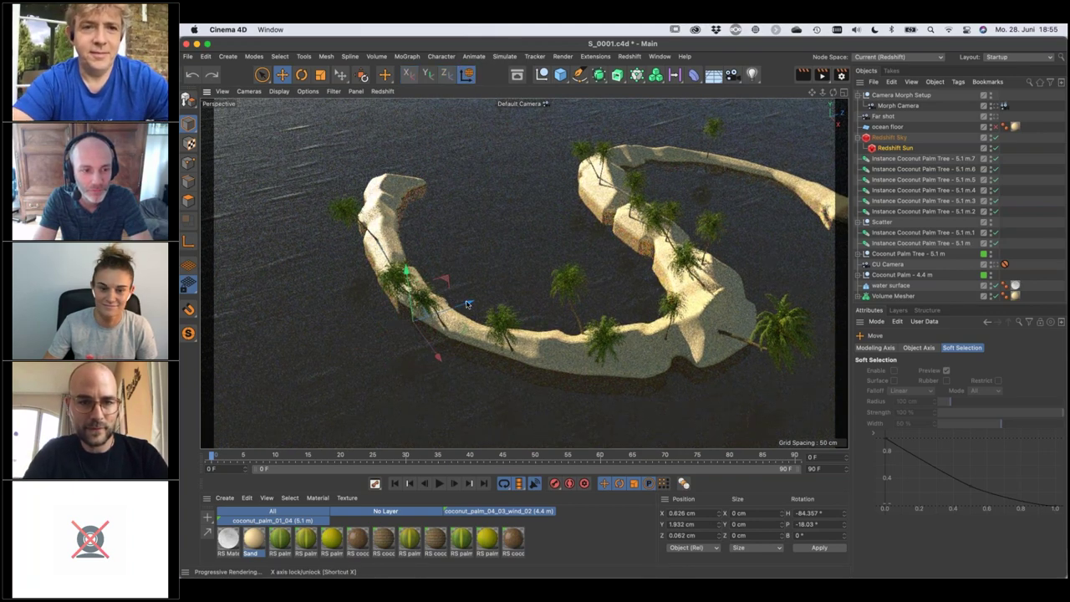
pyautogui.moveTo(654, 288); pyautogui.dragTo(743, 159)
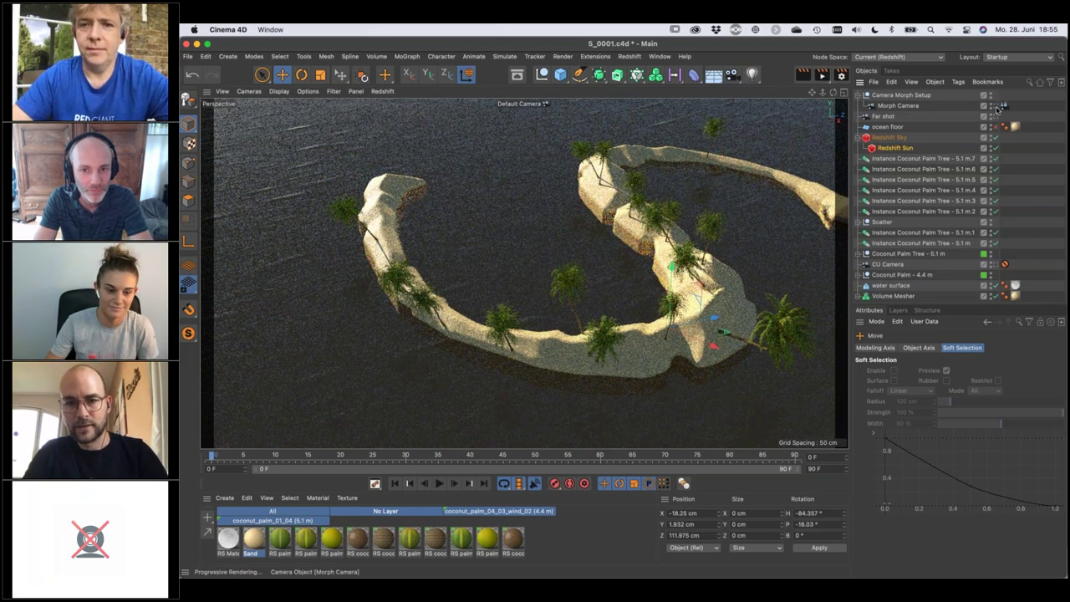
pyautogui.click(1003, 106)
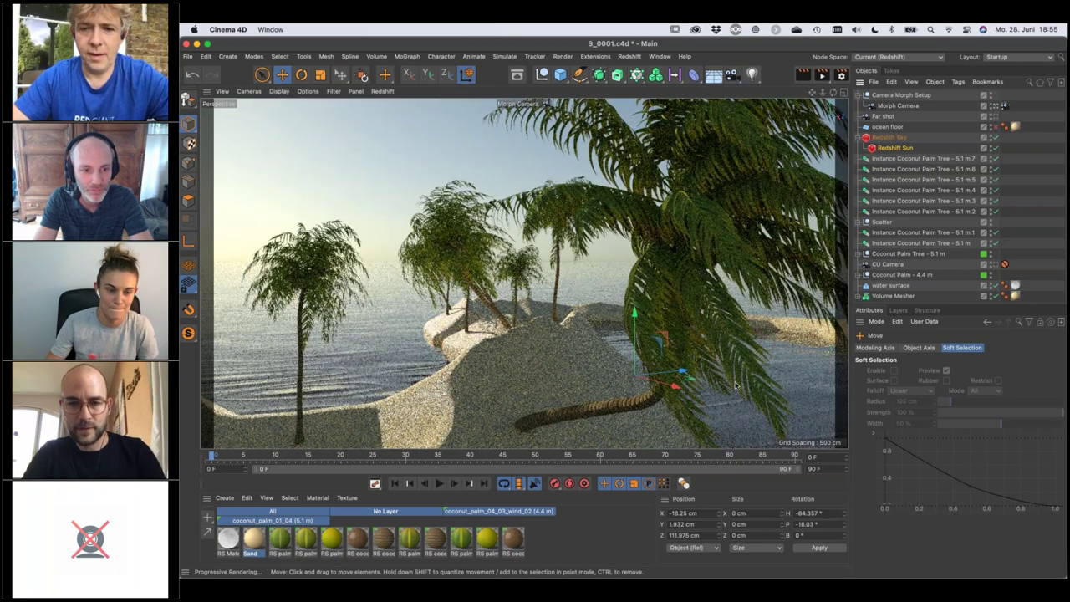
# Rotate the Redshift Sun to about -102.5° heading, -34.5° pitch and 5.5° bank in the Morph Camera view.
pyautogui.press('r')
pyautogui.moveTo(629, 386); pyautogui.dragTo(591, 380)
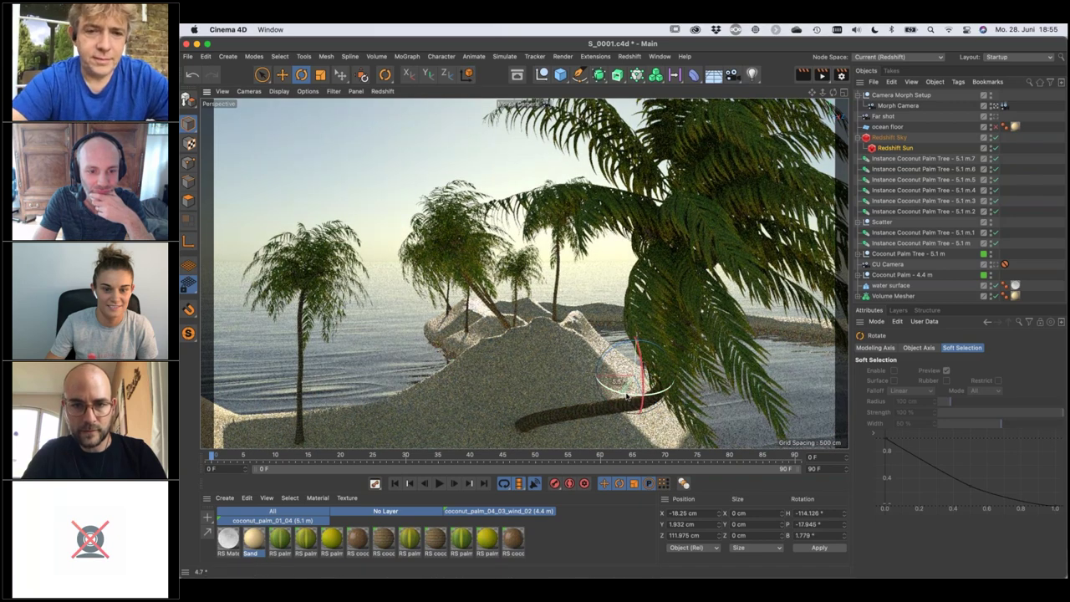
pyautogui.moveTo(623, 398); pyautogui.dragTo(645, 375)
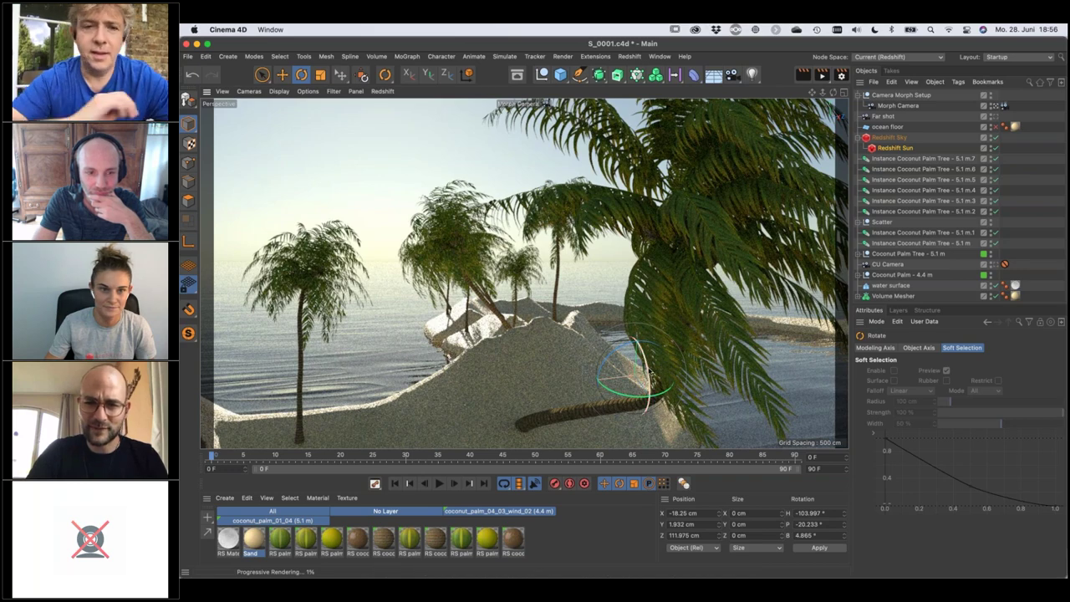
pyautogui.moveTo(644, 371); pyautogui.dragTo(655, 383)
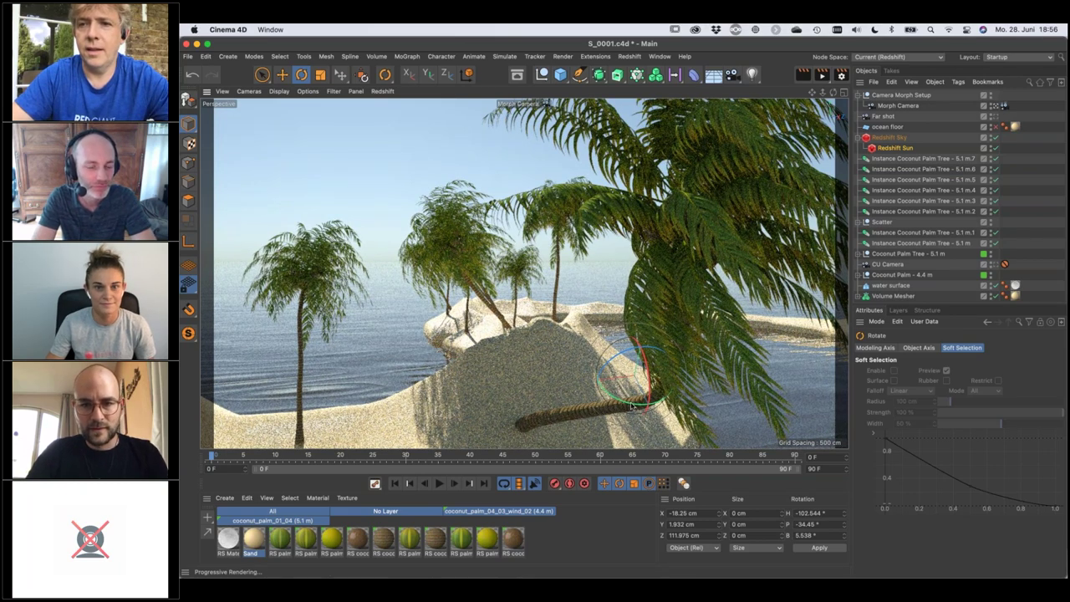
# Rotate the Redshift Sun around the world vertical axis to a heading of about -18.7°.
pyautogui.press('w')
pyautogui.moveTo(635, 383); pyautogui.dragTo(638, 380)
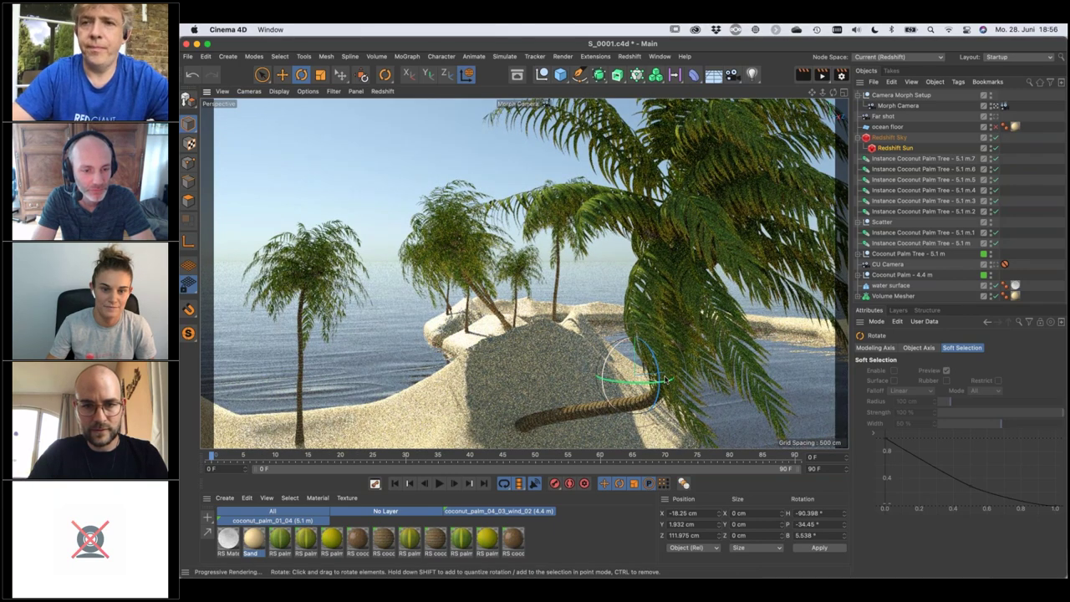
pyautogui.moveTo(639, 380); pyautogui.dragTo(733, 360)
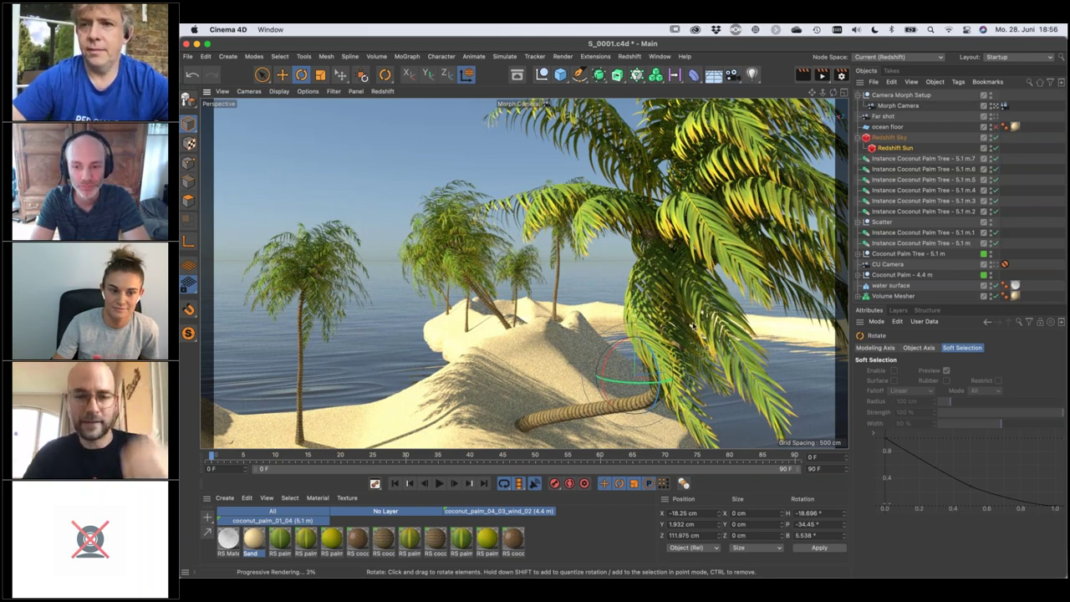
# Set the back-lighting/translucency color of the four palm leaf materials together to H 92°, S 73% and V 63%.
pyautogui.click(280, 542)
pyautogui.keyDown('super'); pyautogui.click(306, 542); pyautogui.keyUp('super')
pyautogui.keyDown('super'); pyautogui.click(410, 542); pyautogui.keyUp('super')
pyautogui.keyDown('super'); pyautogui.click(464, 543); pyautogui.keyUp('super')
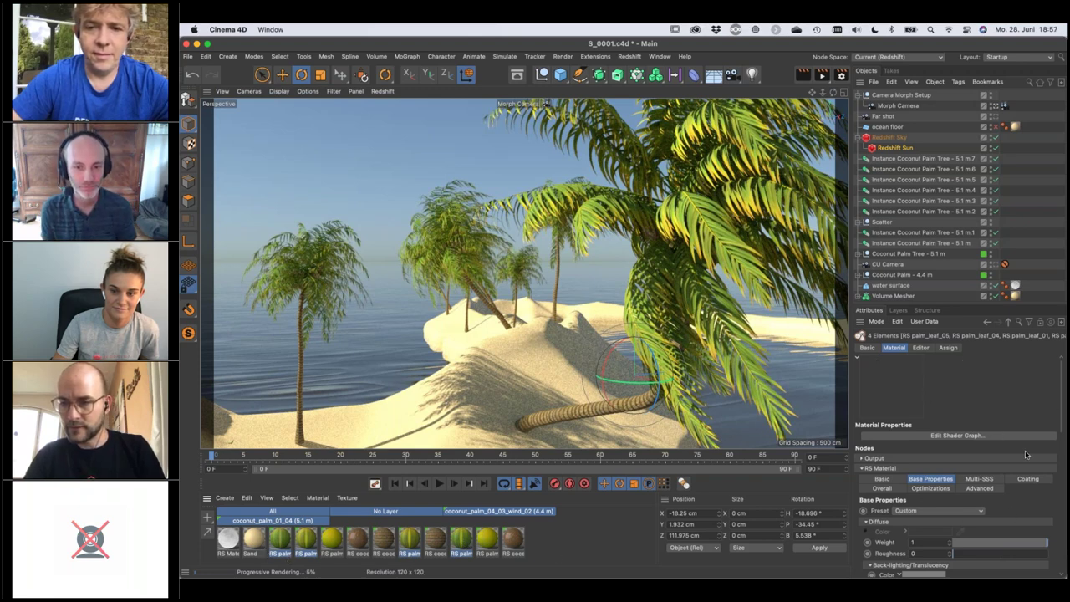
pyautogui.moveTo(1061, 407); pyautogui.dragTo(1060, 410)
pyautogui.scroll(-5, 1061, 408)
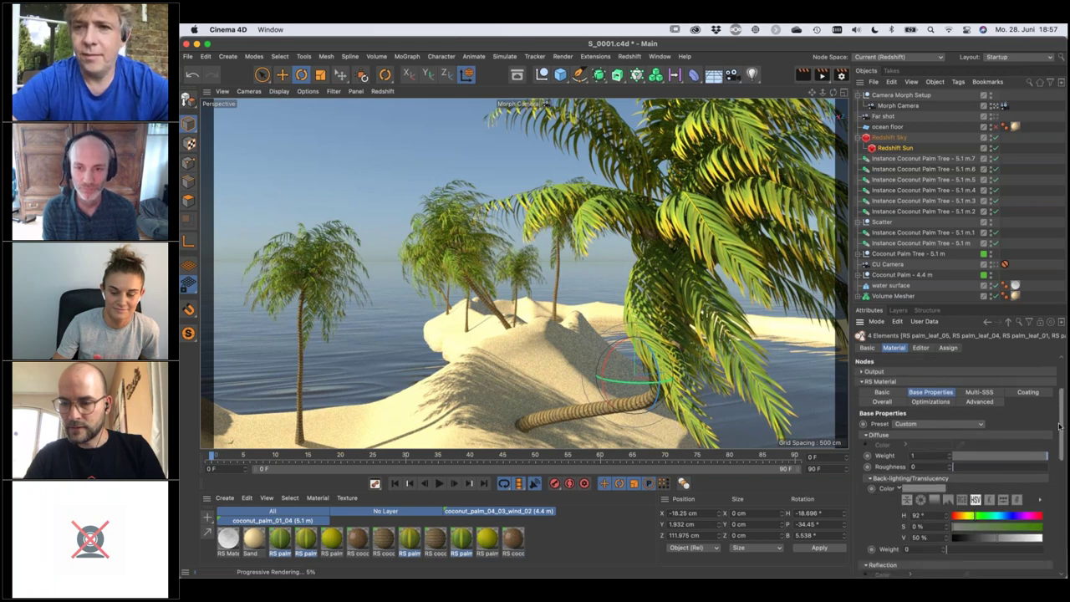
pyautogui.scroll(4, 1060, 402)
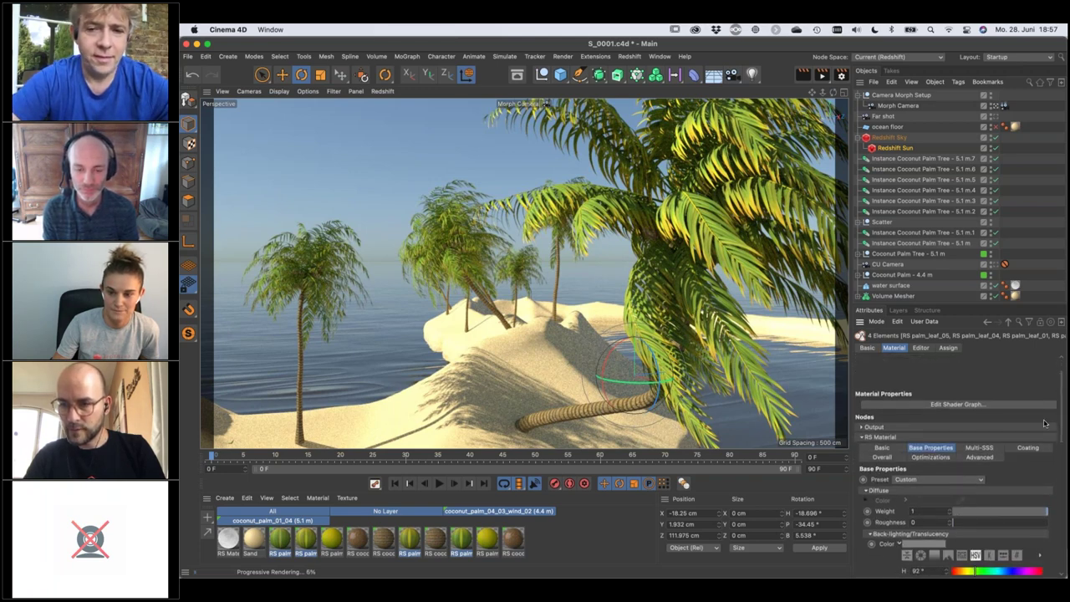
pyautogui.scroll(-7, 1044, 424)
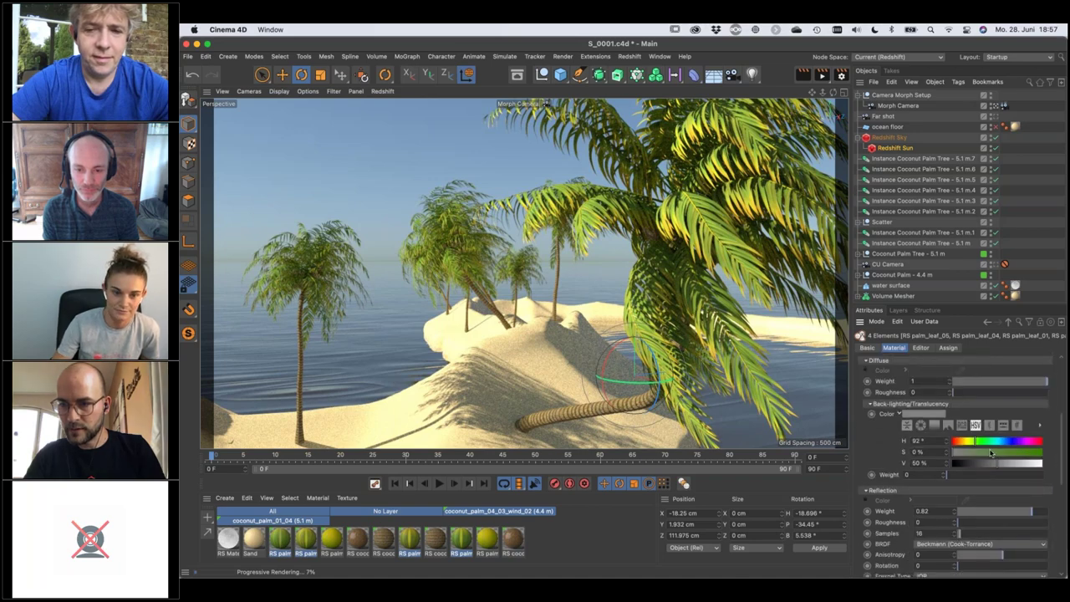
pyautogui.moveTo(993, 453); pyautogui.dragTo(1007, 452)
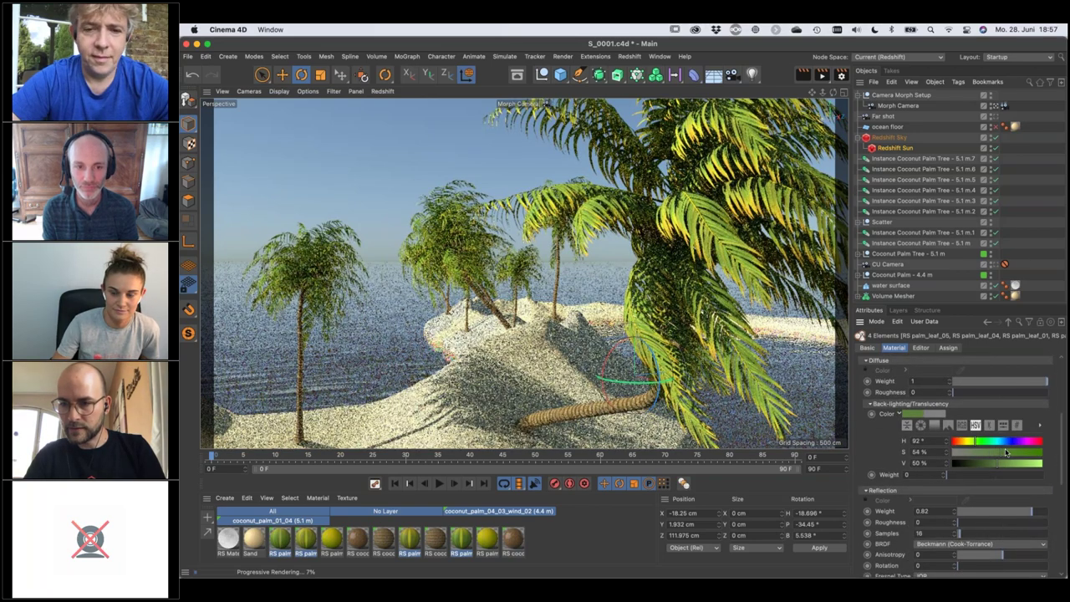
pyautogui.click(1018, 453)
pyautogui.click(1009, 463)
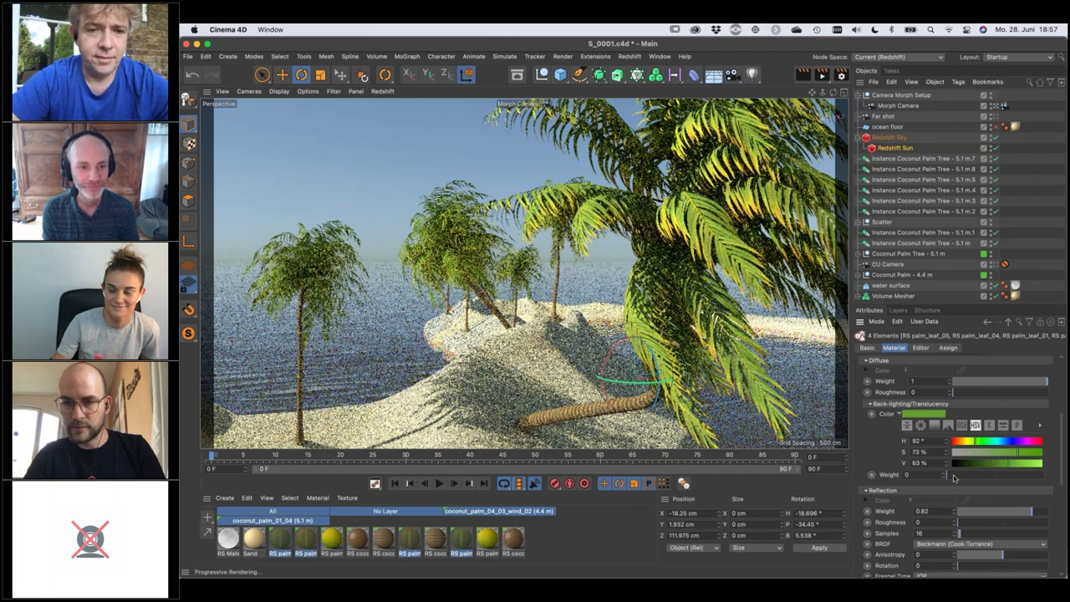
# Set the back-lighting/translucency weight of the four palm leaf materials to about 0.39.
pyautogui.moveTo(960, 477); pyautogui.dragTo(1034, 475)
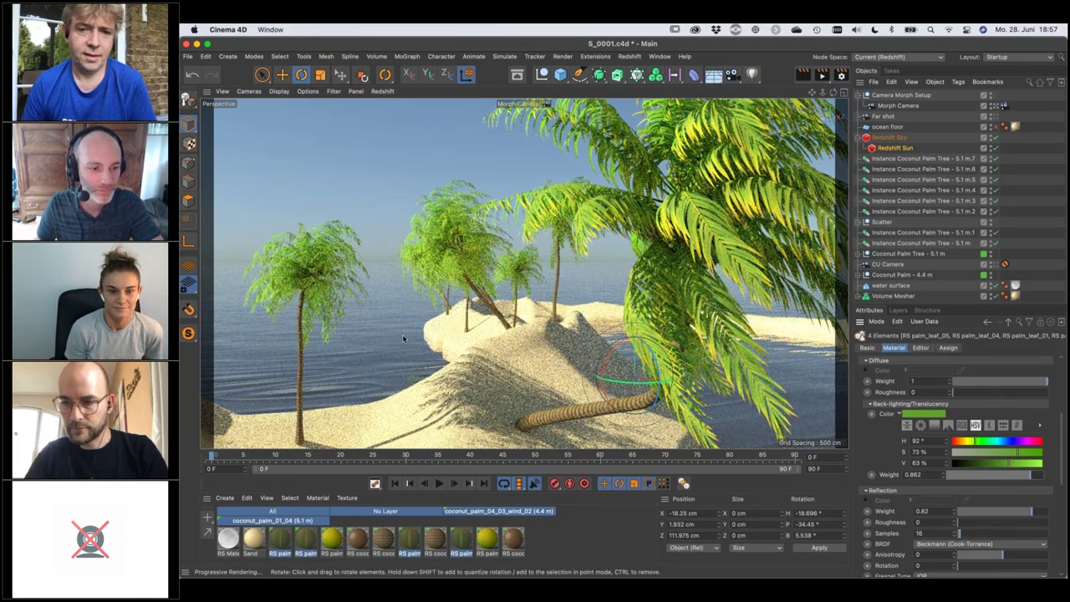
pyautogui.click(1016, 476)
pyautogui.click(1008, 477)
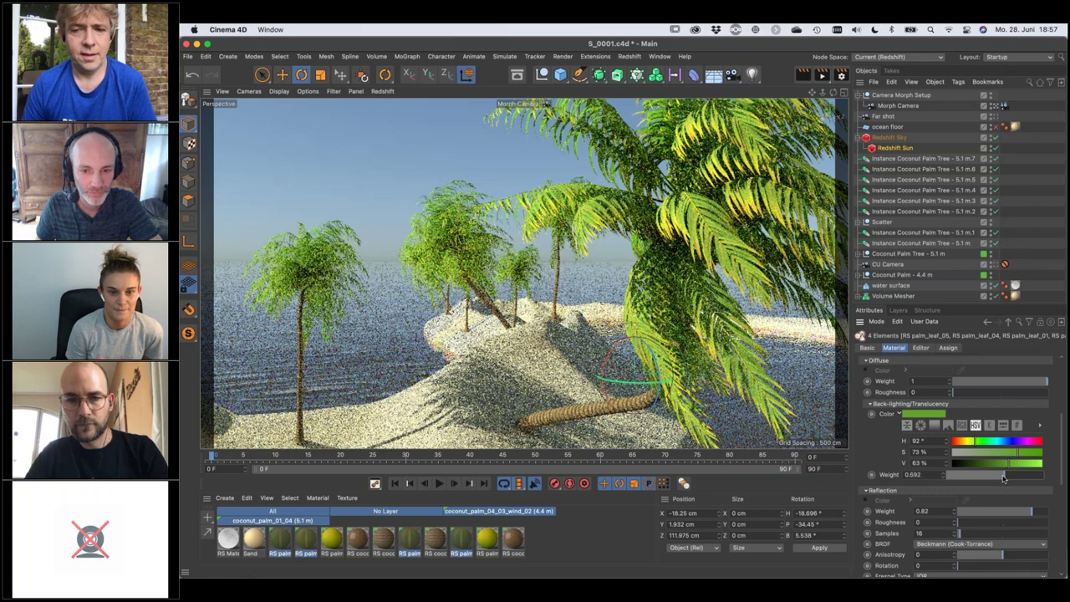
pyautogui.click(989, 476)
pyautogui.moveTo(990, 476); pyautogui.dragTo(989, 476)
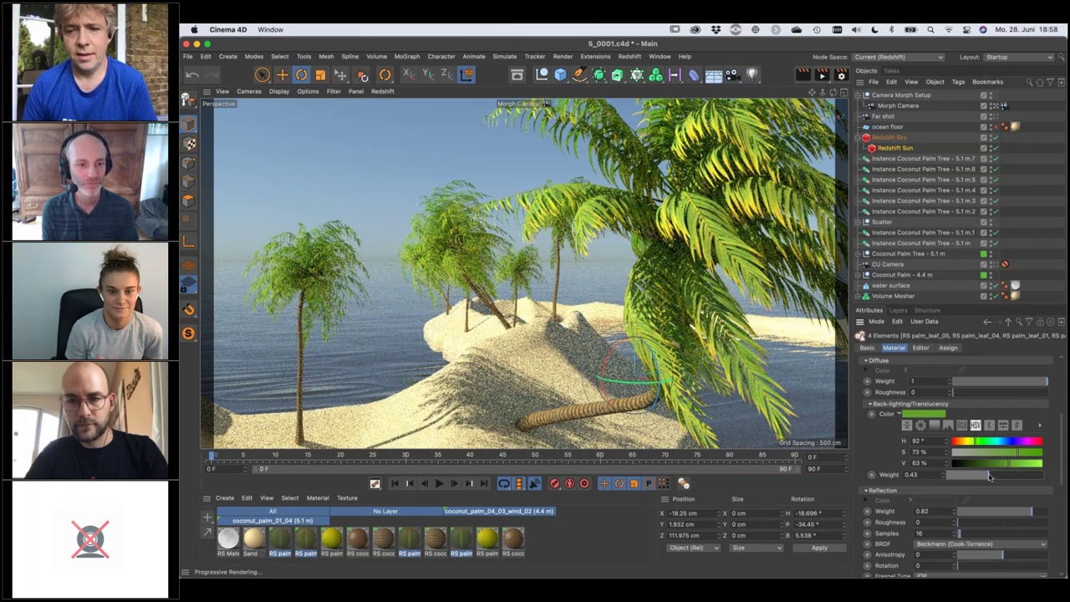
pyautogui.click(989, 476)
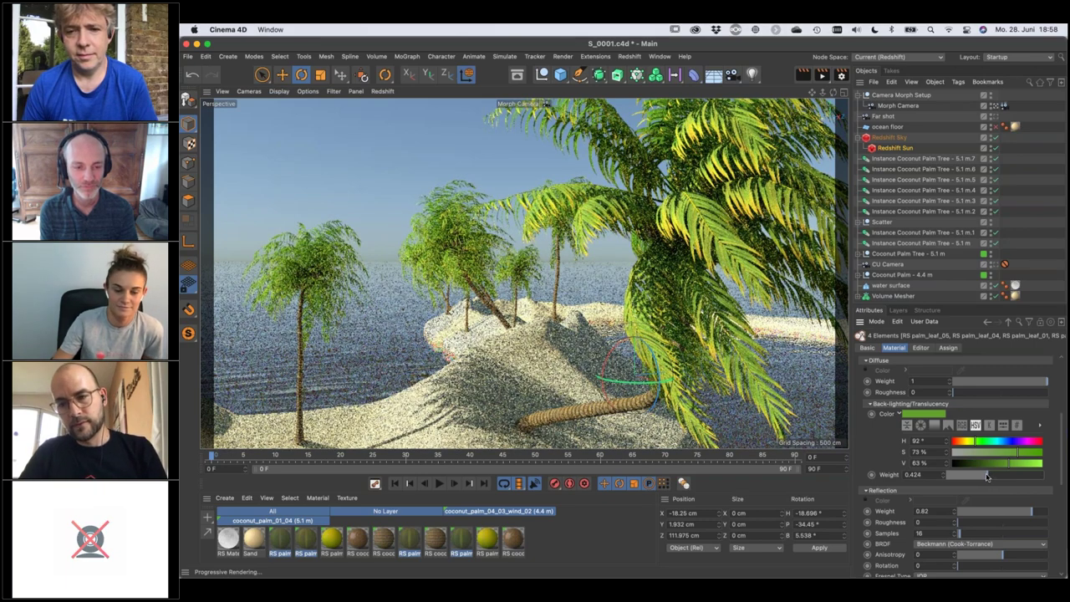
pyautogui.click(984, 475)
pyautogui.scroll(2, 882, 454)
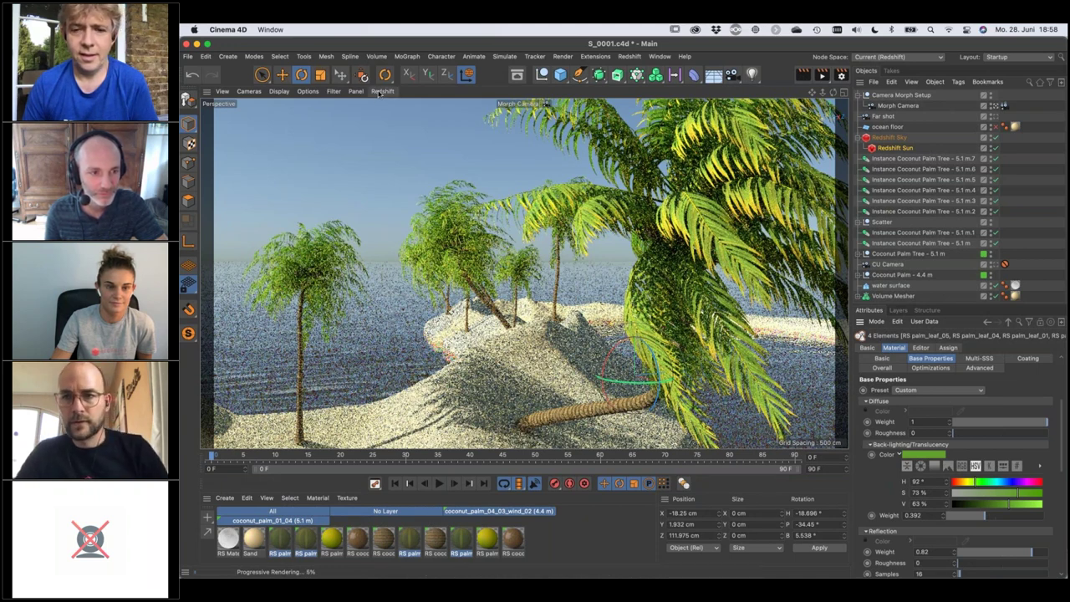
# Add a Redshift Camera tag to the Morph Camera.
pyautogui.click(903, 106)
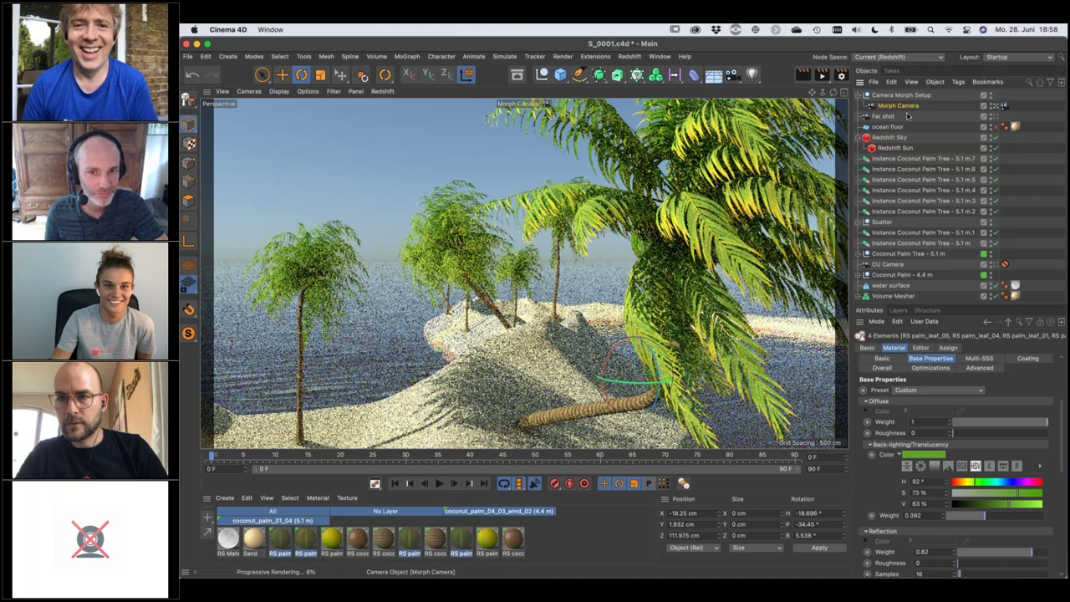
pyautogui.rightClick(910, 106)
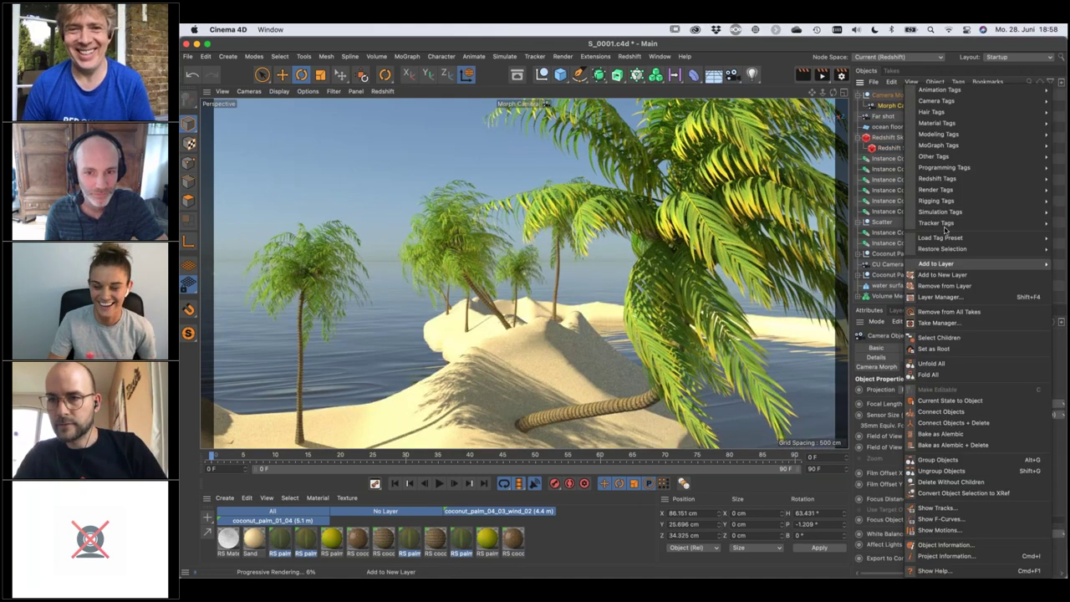
pyautogui.moveTo(945, 202)
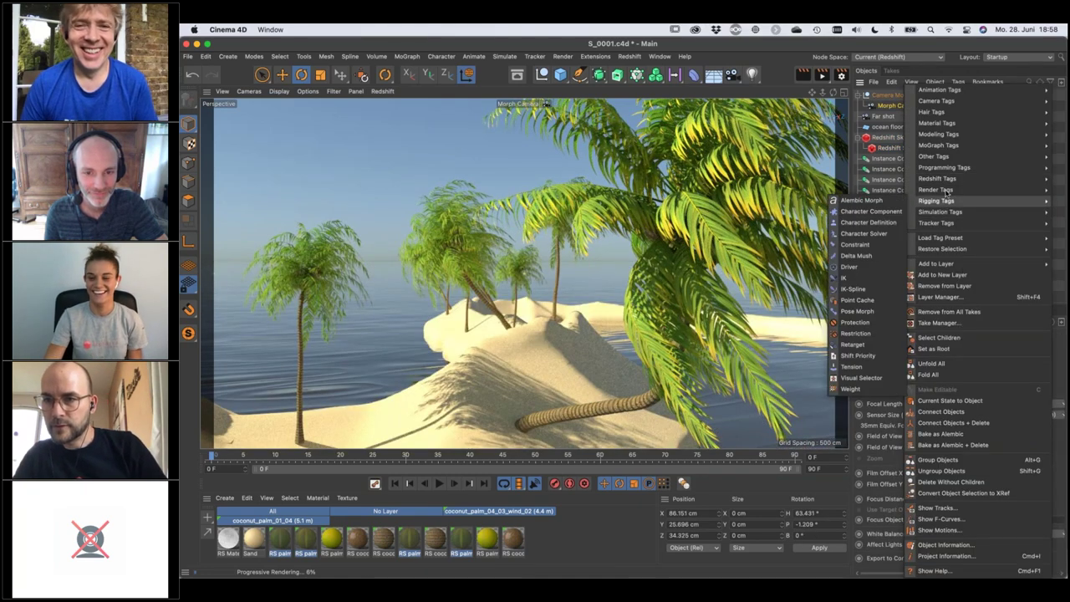
pyautogui.moveTo(943, 179)
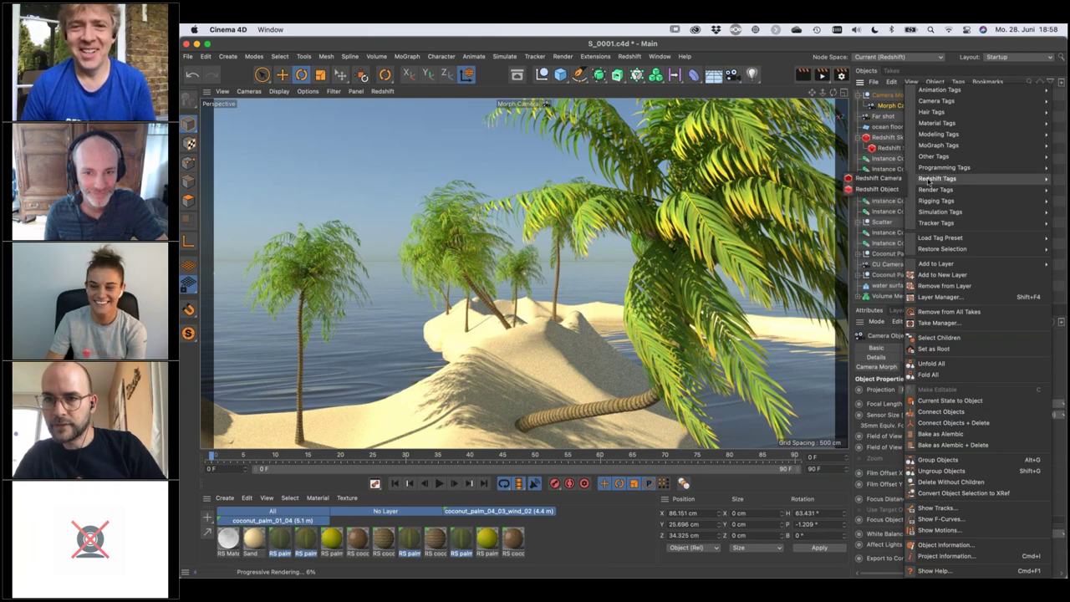
pyautogui.click(878, 181)
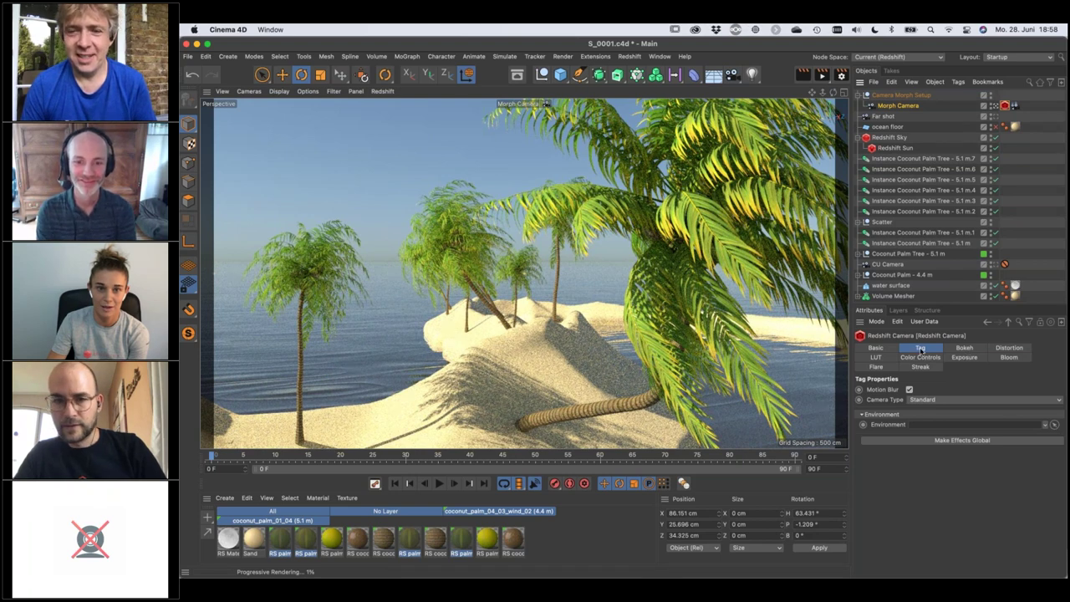
# Show all four views and set the CU Camera's focus distance to about 48.6 cm by picking the foreground palm in the perspective view.
pyautogui.click(898, 106)
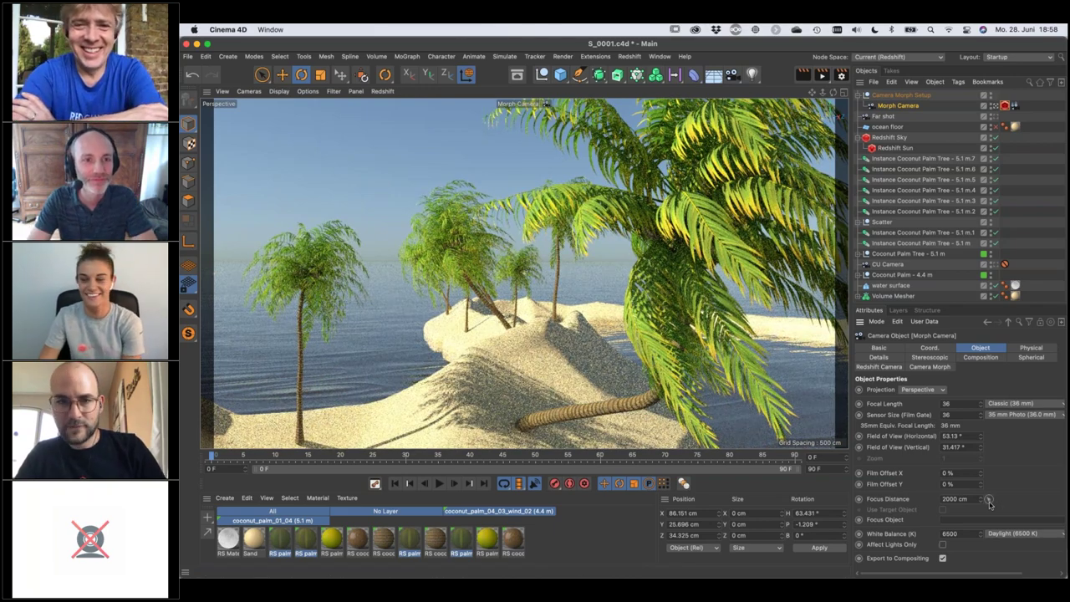
pyautogui.middleClick(524, 293)
pyautogui.scroll(-10, 652, 177)
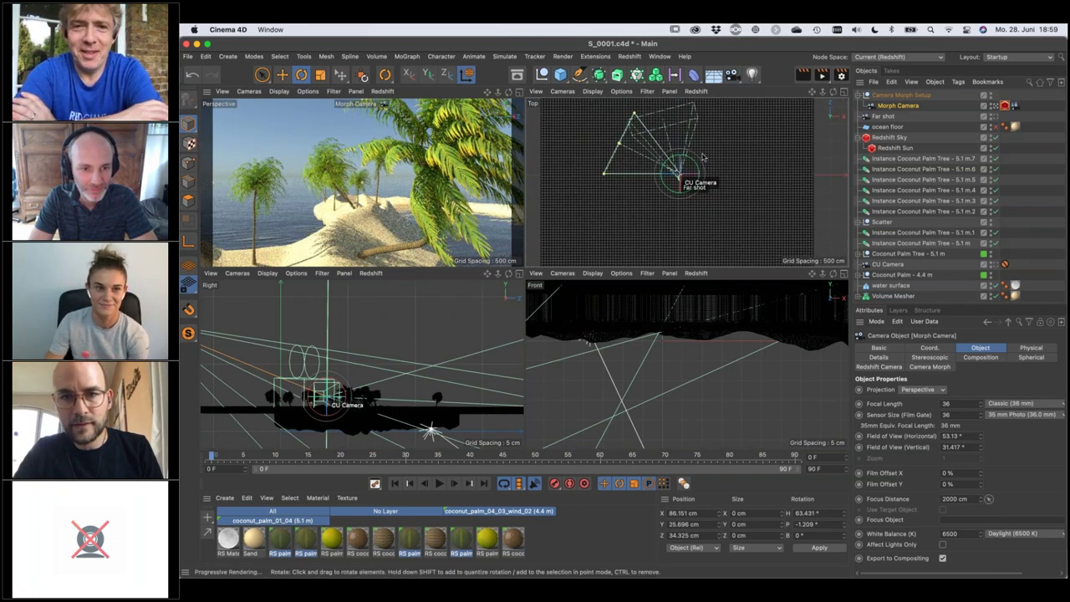
pyautogui.scroll(2, 589, 126)
pyautogui.scroll(-1, 590, 126)
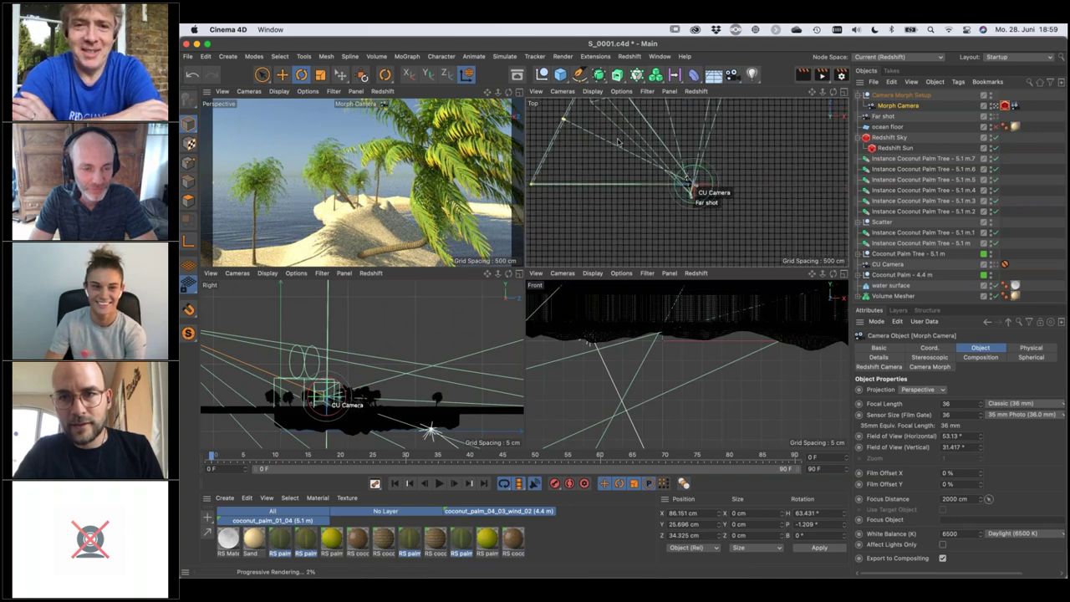
pyautogui.click(881, 117)
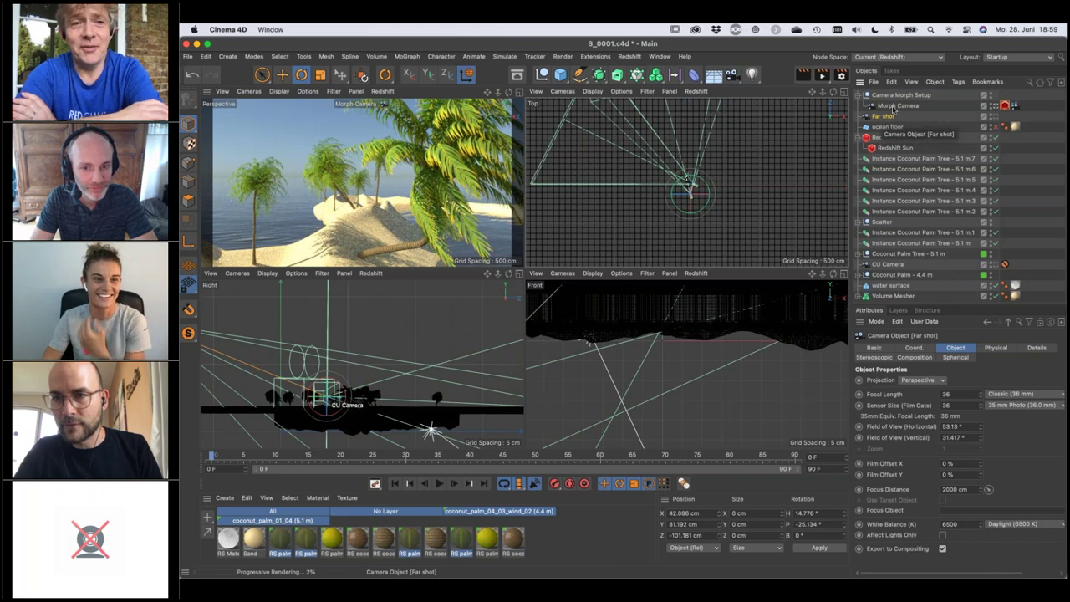
pyautogui.click(896, 107)
pyautogui.click(888, 264)
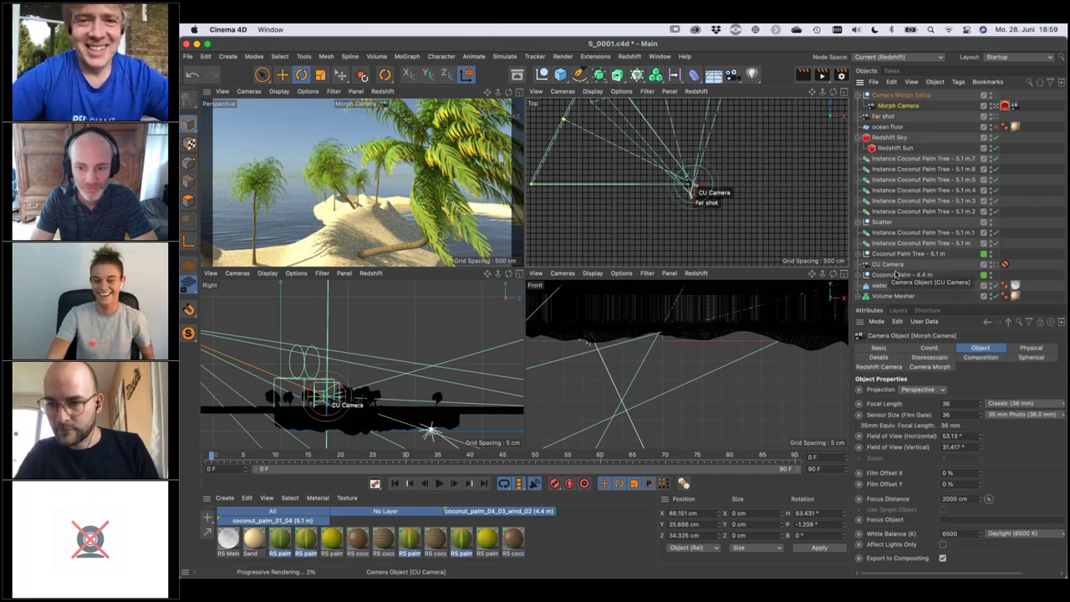
pyautogui.click(989, 490)
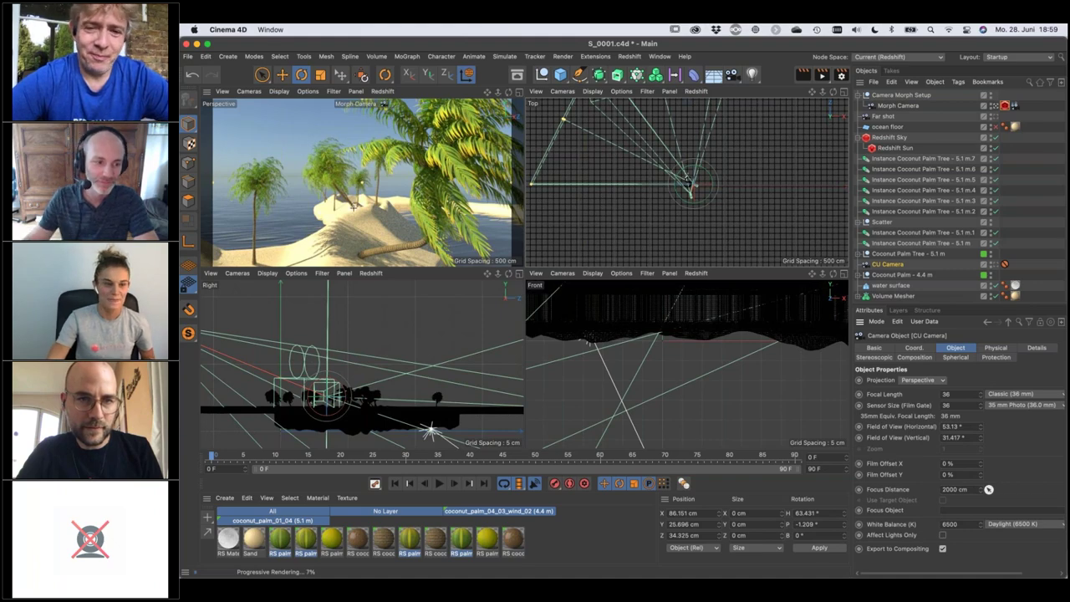
pyautogui.click(989, 489)
pyautogui.click(428, 245)
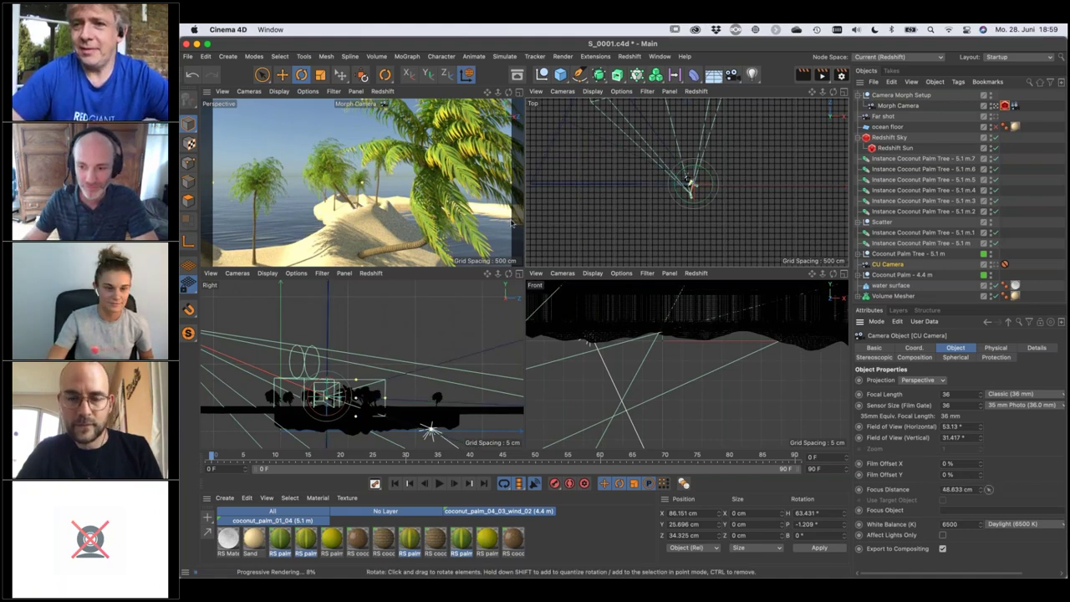
# Maximize the perspective view and turn on the Bokeh override in the Morph Camera's Redshift Camera tag.
pyautogui.middleClick(427, 155)
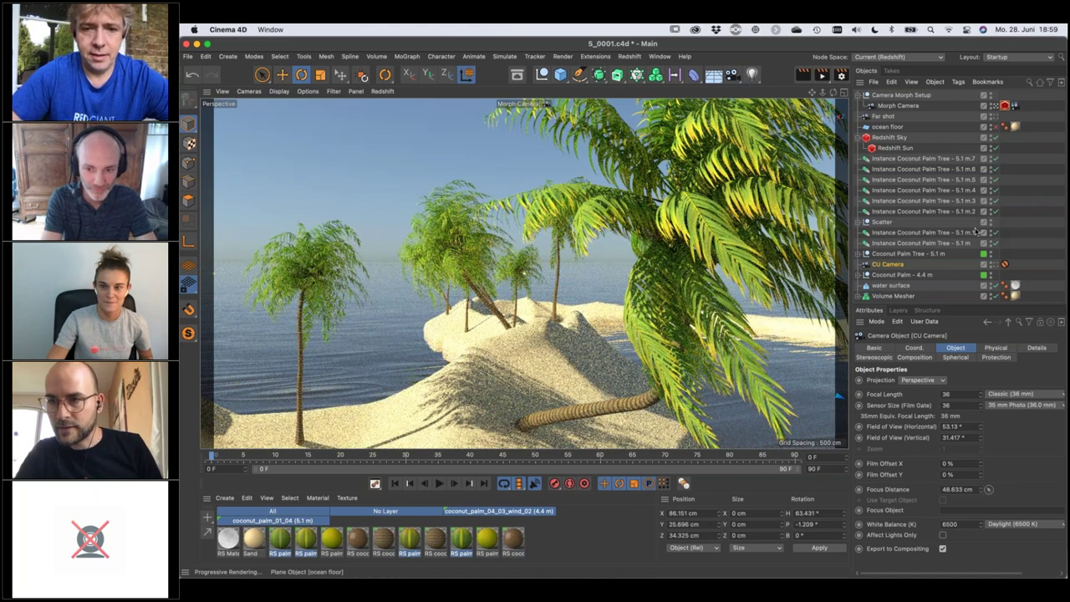
pyautogui.click(1005, 263)
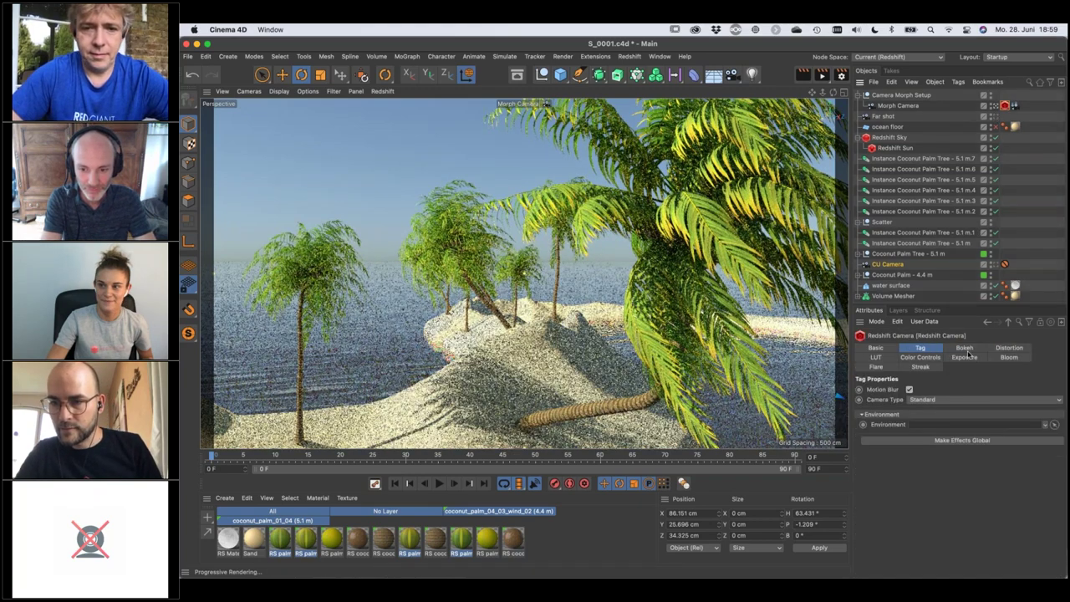
pyautogui.click(964, 347)
pyautogui.click(898, 390)
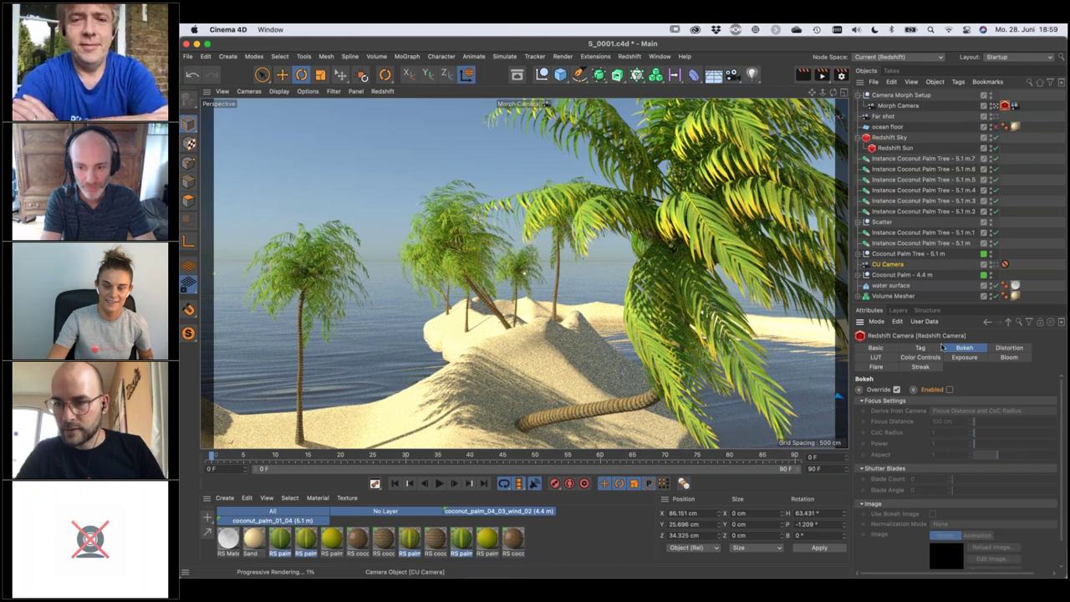
# Open the CU Camera's Physical settings and refresh the Redshift viewport render.
pyautogui.click(888, 264)
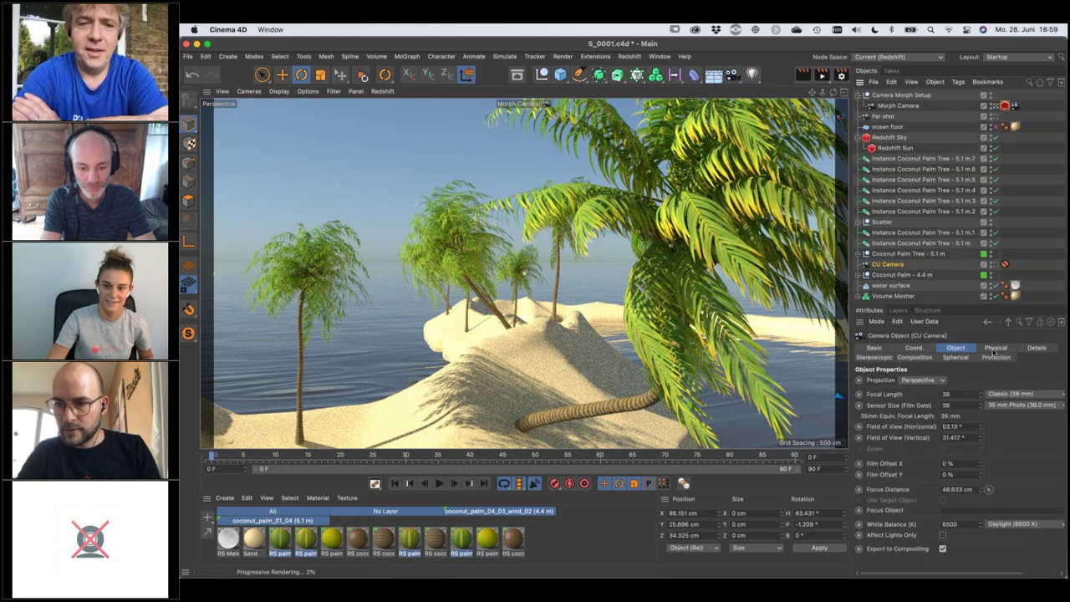
pyautogui.click(996, 348)
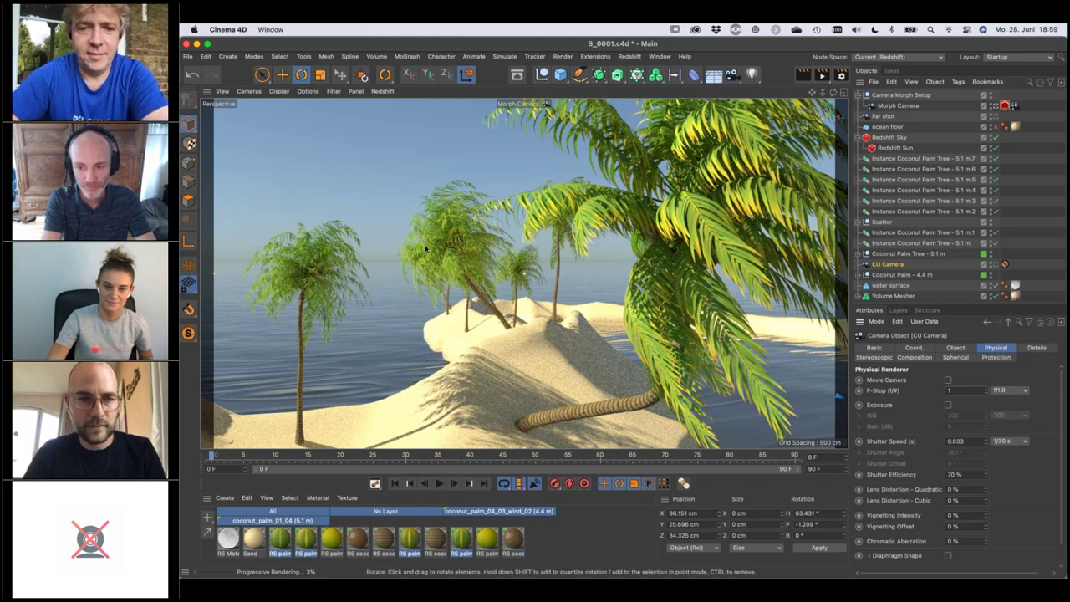
pyautogui.click(382, 91)
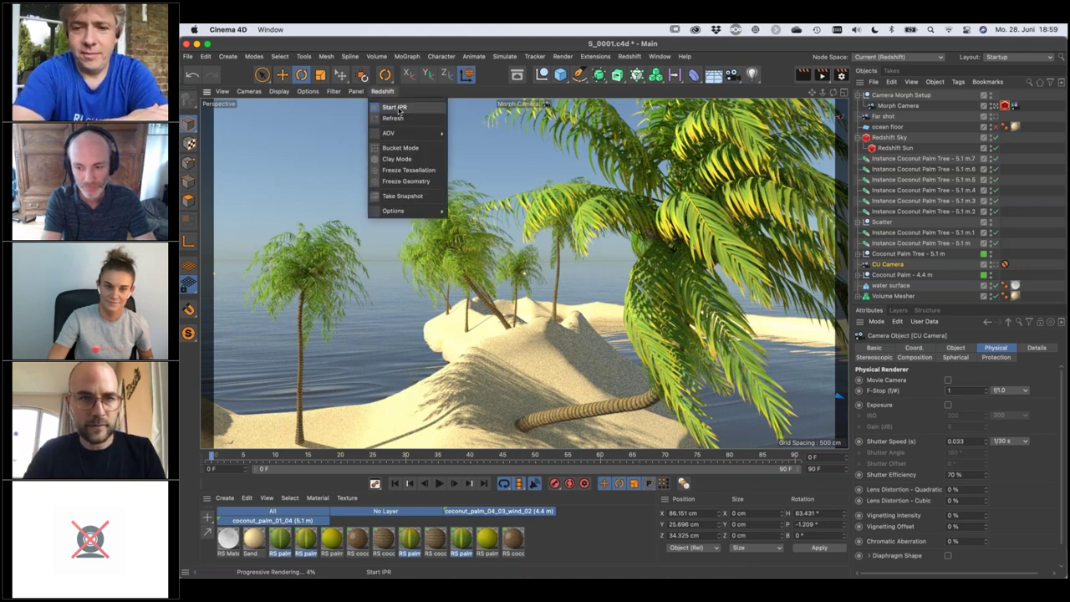
pyautogui.click(395, 122)
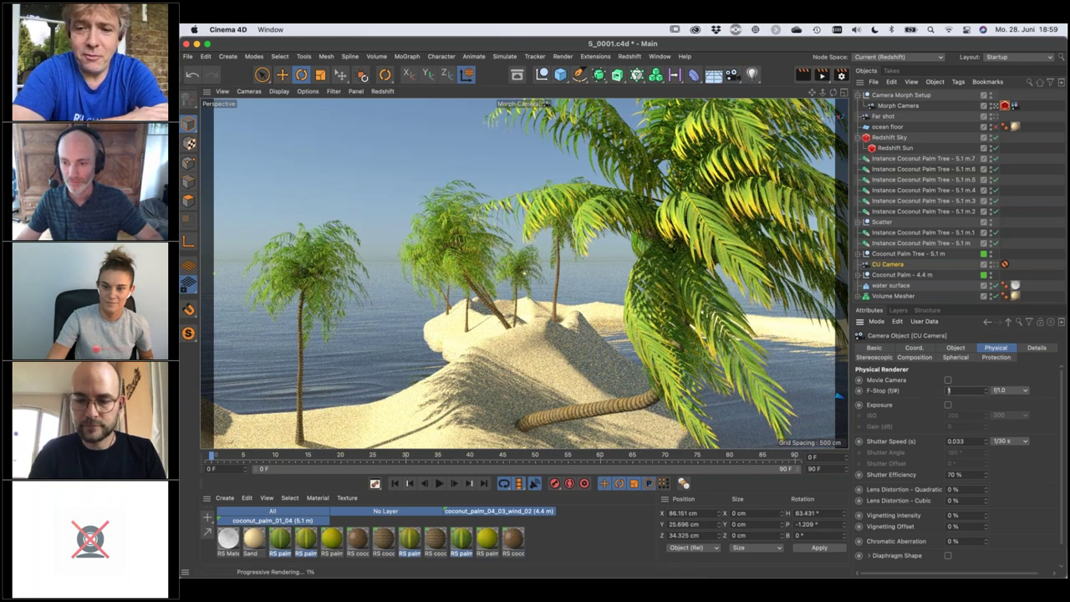
# Set the CU Camera's F-Stop to 0.2 and look through that camera with the Redshift viewport render restarted.
pyautogui.write('0.2')
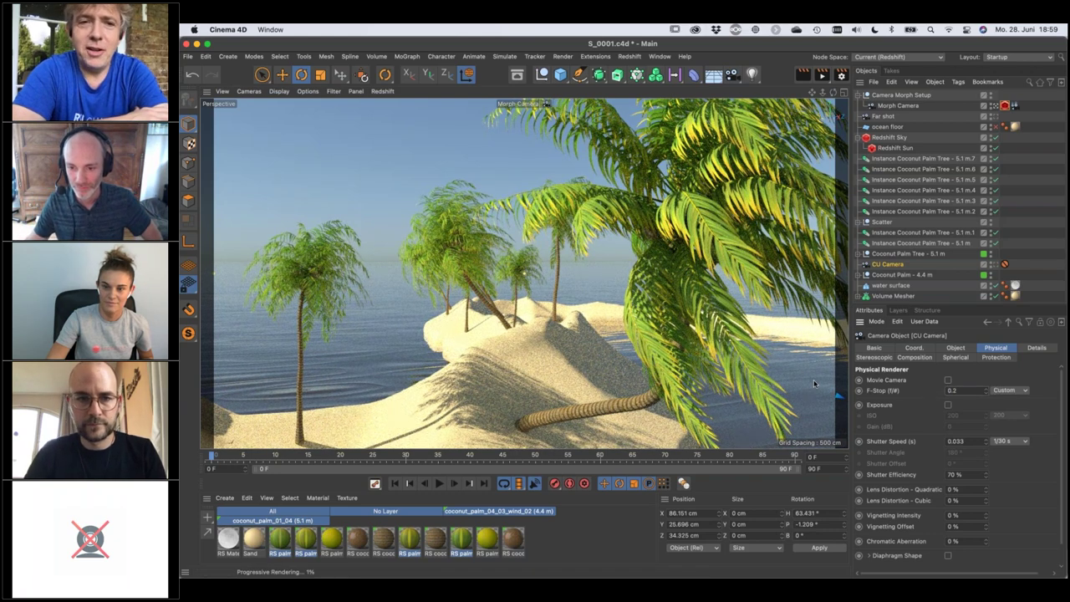
pyautogui.press('Return')
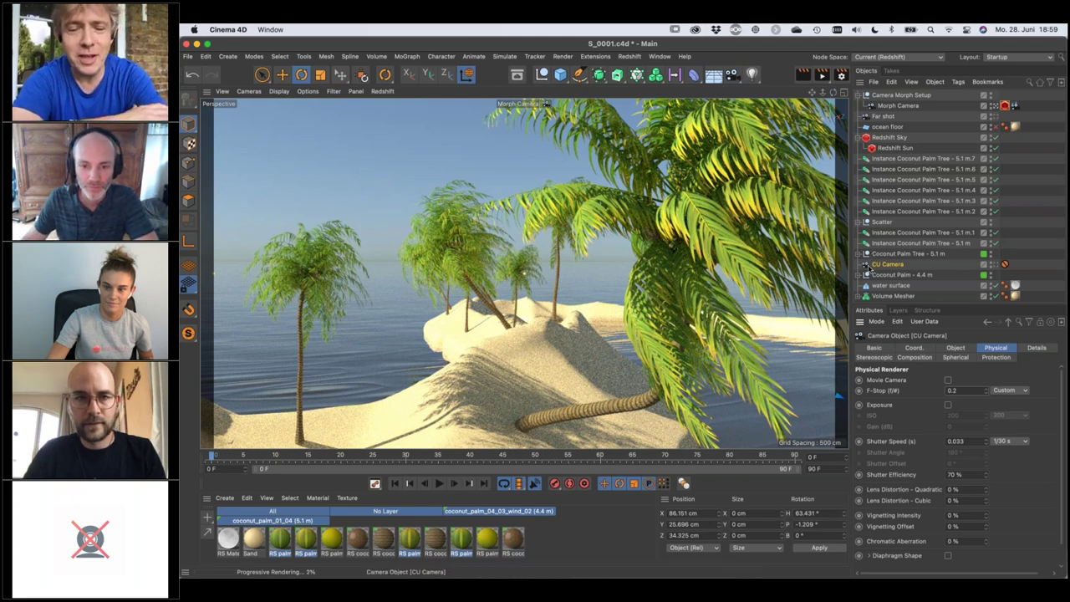
pyautogui.click(995, 266)
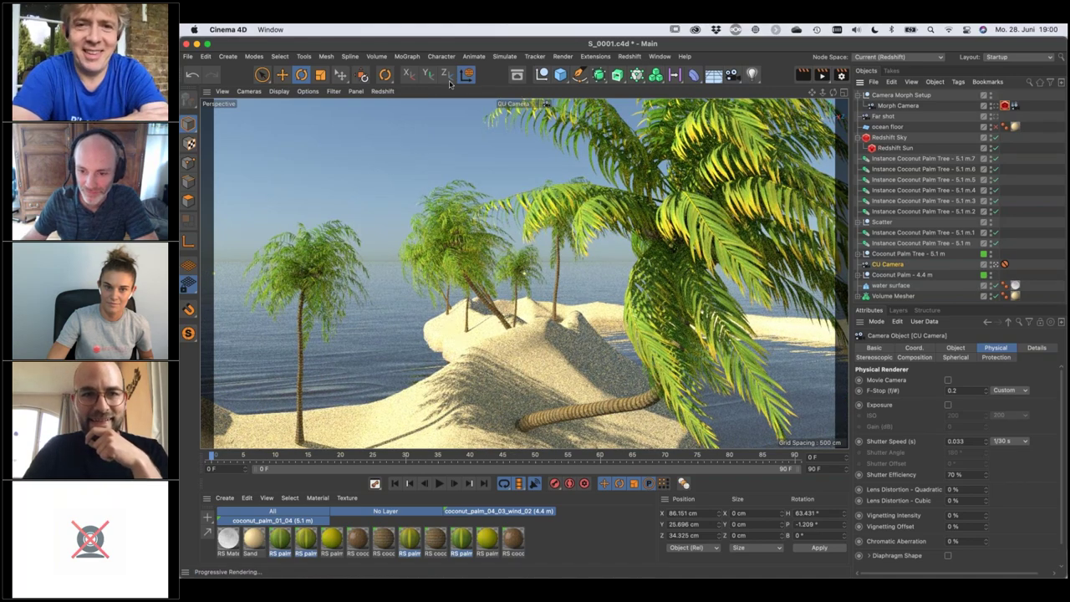
pyautogui.click(385, 92)
pyautogui.click(393, 118)
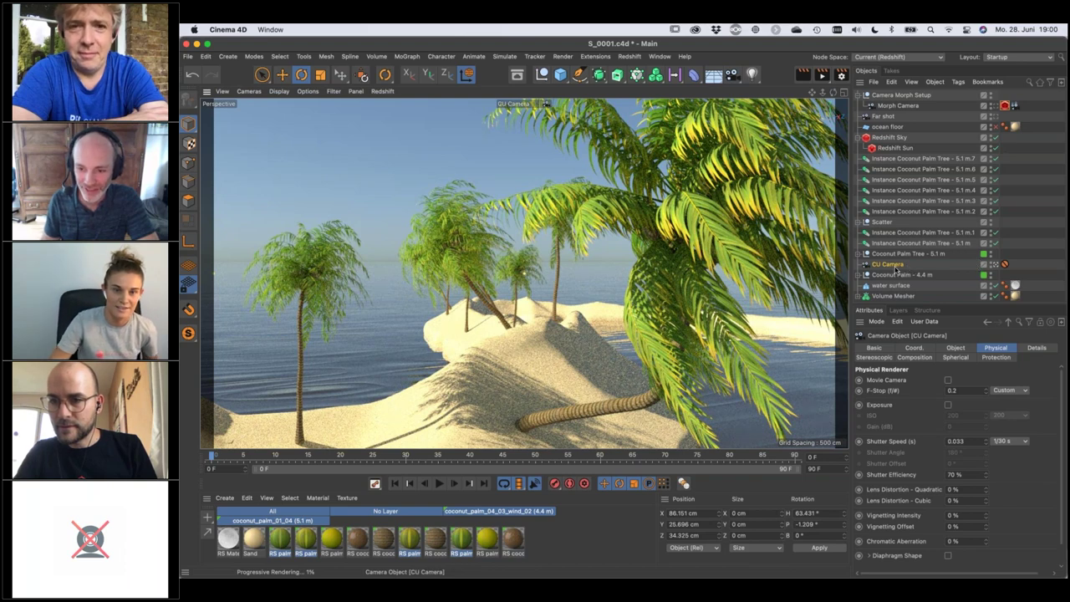
# In the Redshift Camera tag's bokeh settings, derive only Focus Distance from the camera and set CoC Radius to 39.73, restarting the viewport render.
pyautogui.click(1005, 264)
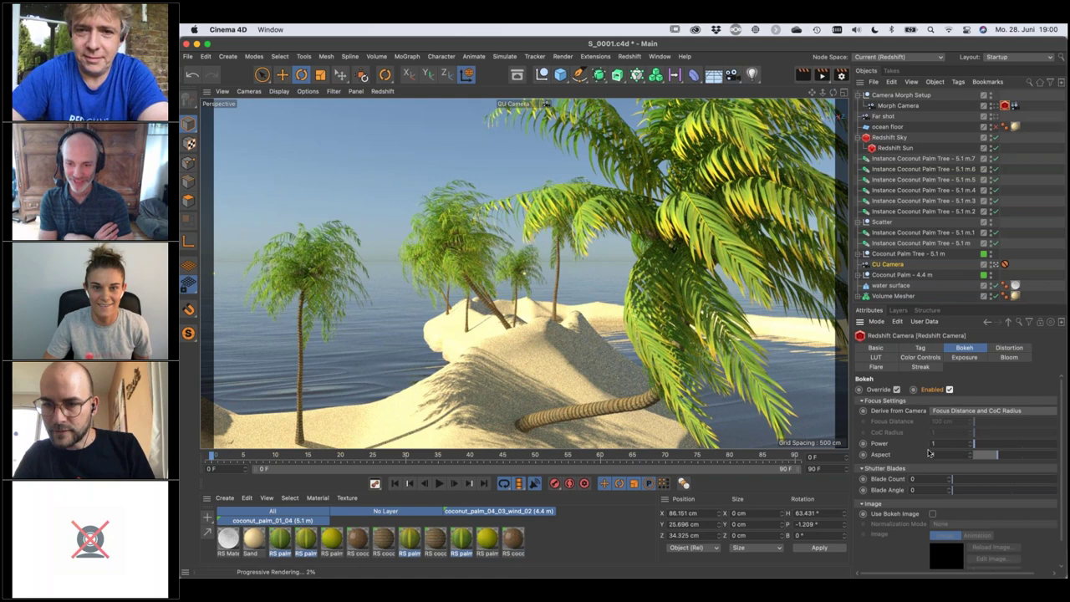
pyautogui.click(960, 410)
pyautogui.click(968, 432)
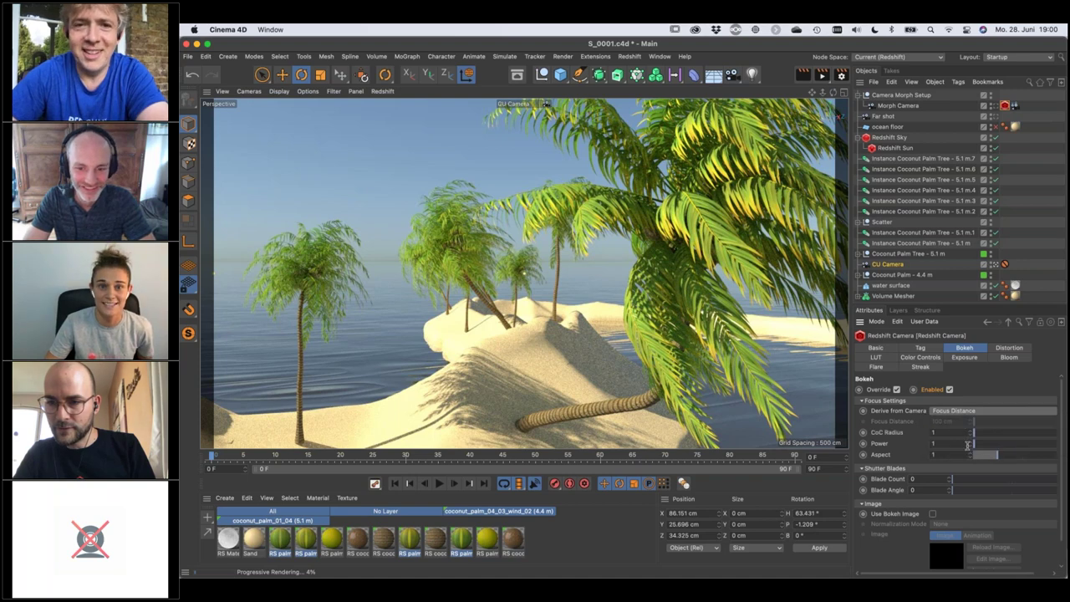
pyautogui.moveTo(984, 434); pyautogui.dragTo(1014, 435)
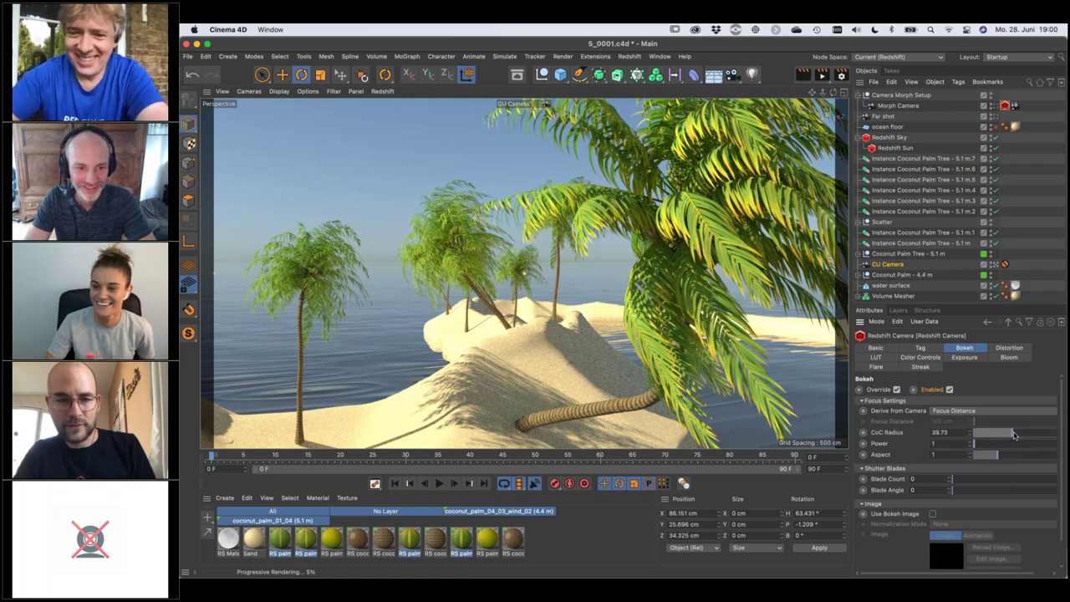
pyautogui.click(383, 91)
pyautogui.click(393, 121)
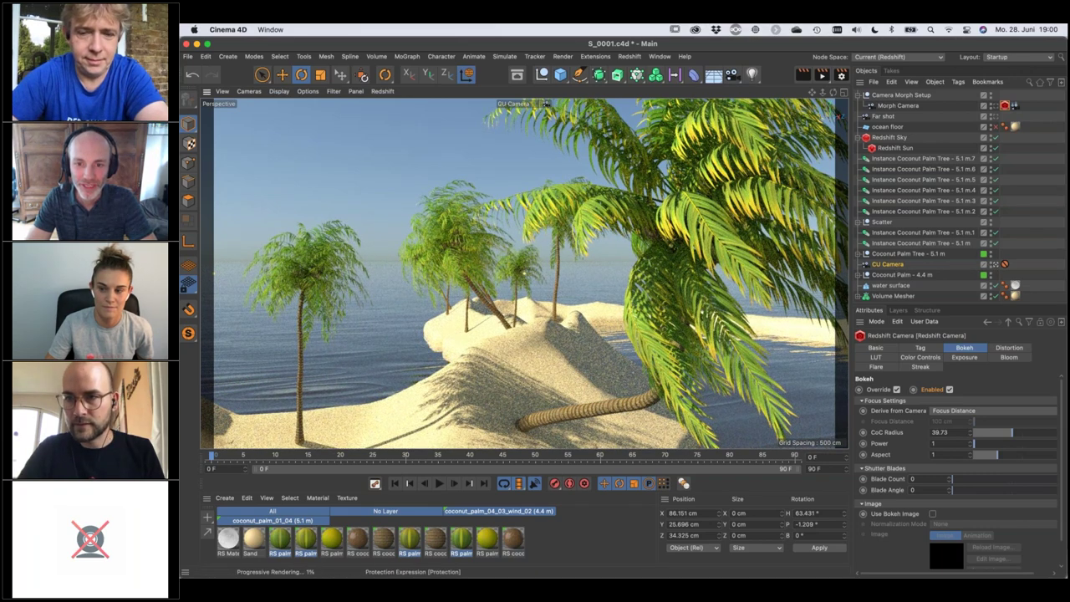
# Move the Redshift Camera tag from the Morph Camera to the CU Camera and derive Focus Distance and CoC Radius from the camera.
pyautogui.moveTo(1011, 264); pyautogui.dragTo(1010, 264)
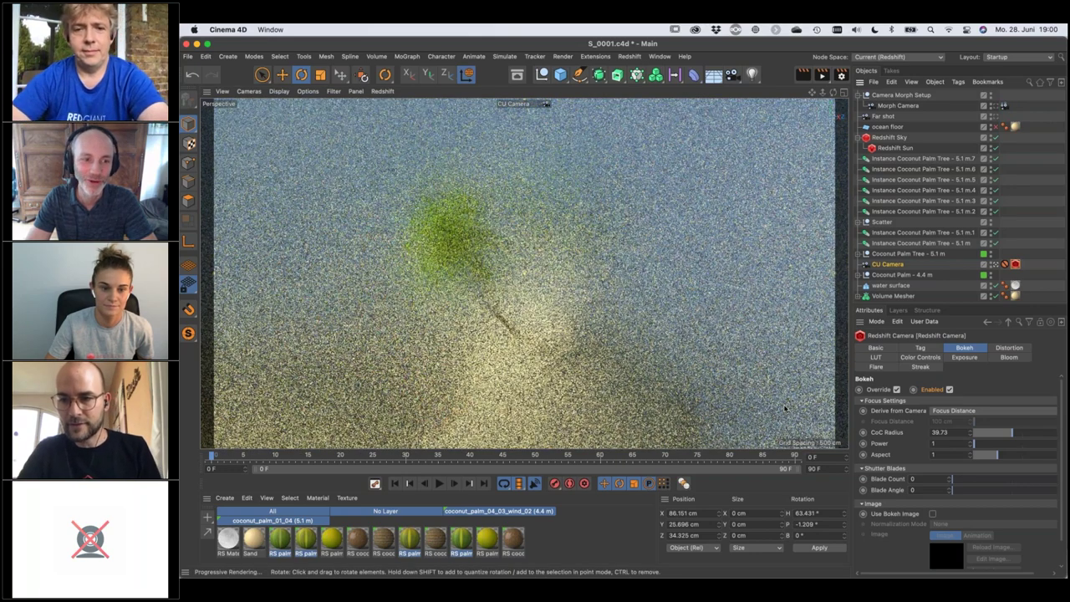
pyautogui.click(968, 411)
pyautogui.click(972, 443)
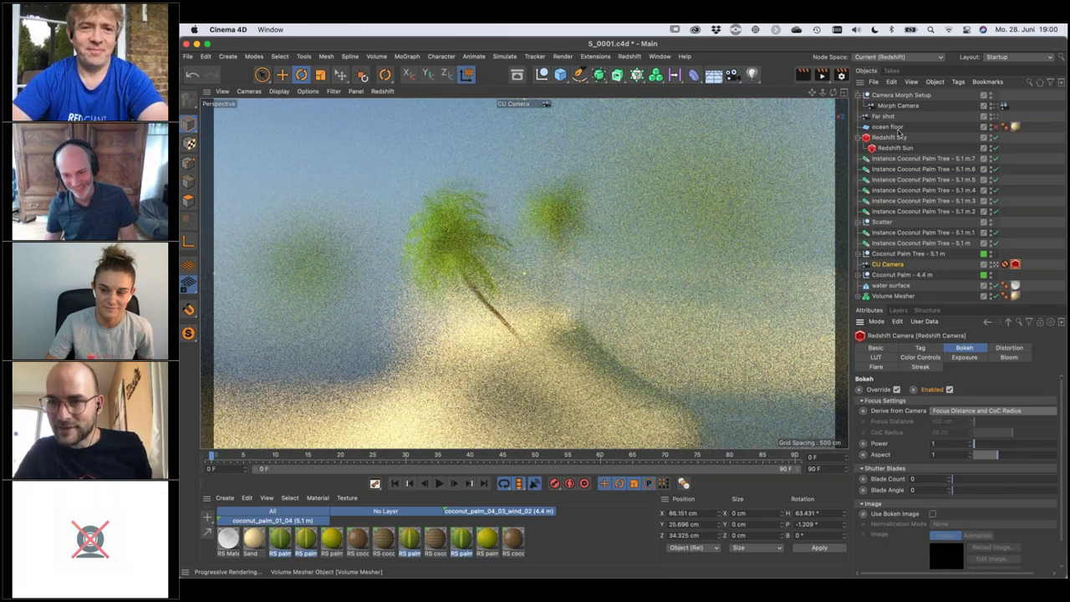
# Raise the CU Camera's F-Stop through 1, 4 and 8 to 11 and save the scene.
pyautogui.click(891, 263)
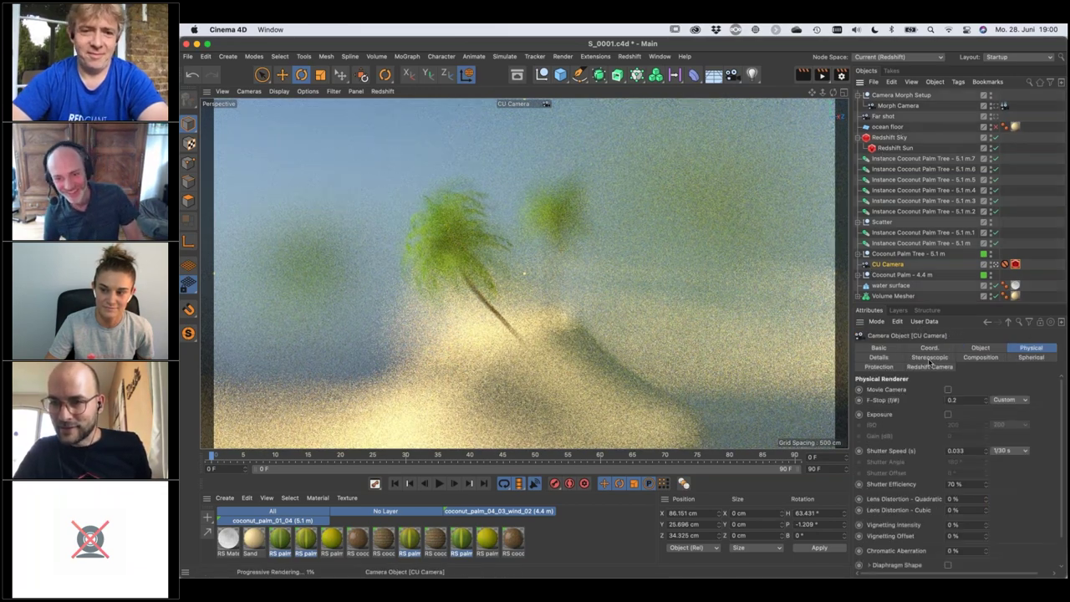
pyautogui.click(987, 350)
pyautogui.click(1024, 349)
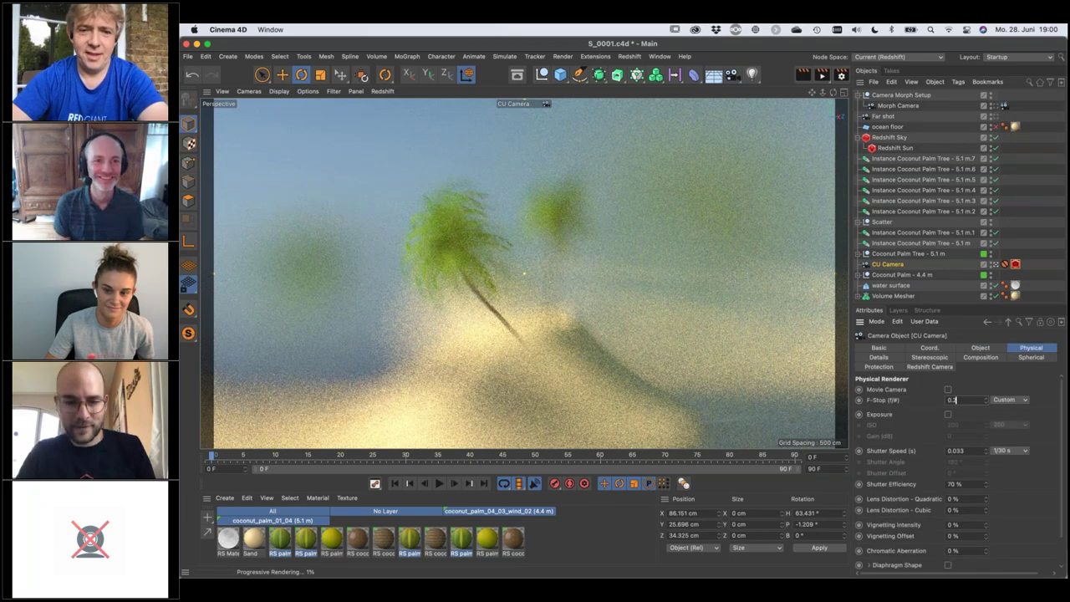
pyautogui.write('1')
pyautogui.press('Return')
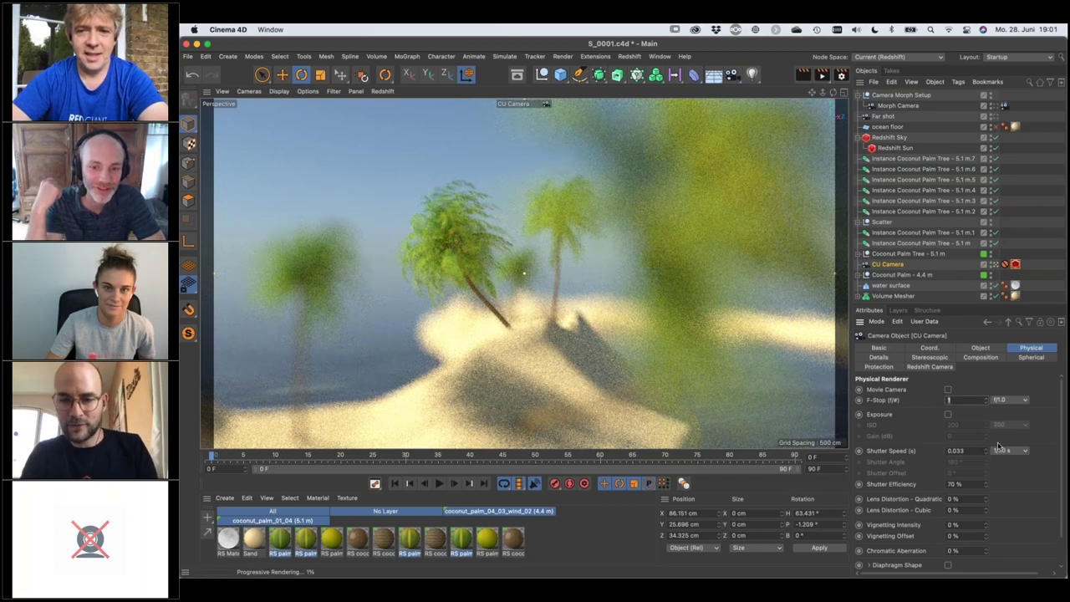
pyautogui.write('4')
pyautogui.press('Return')
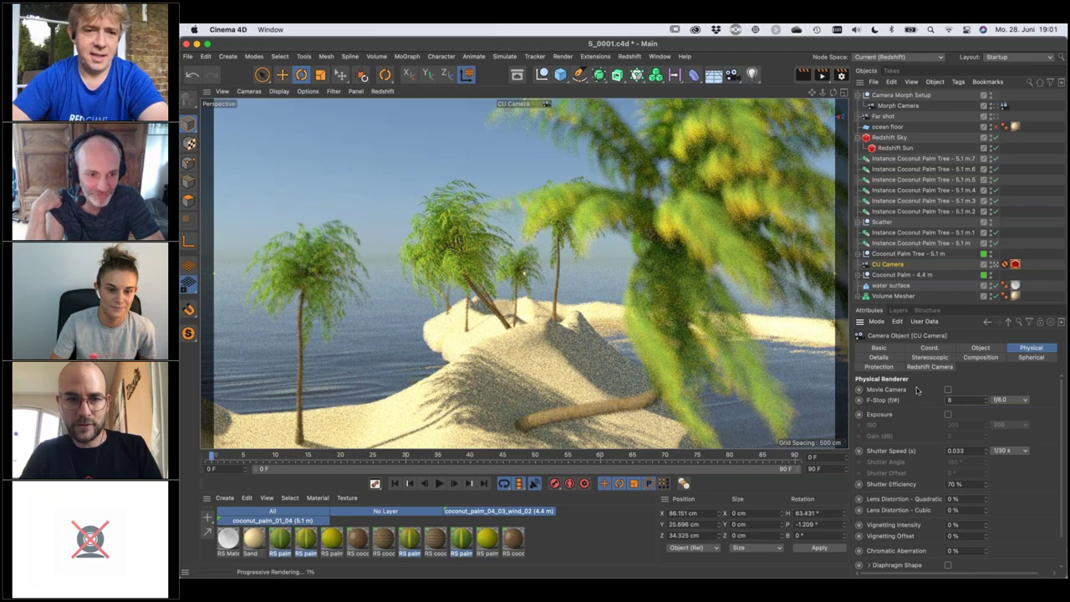
pyautogui.click(951, 399)
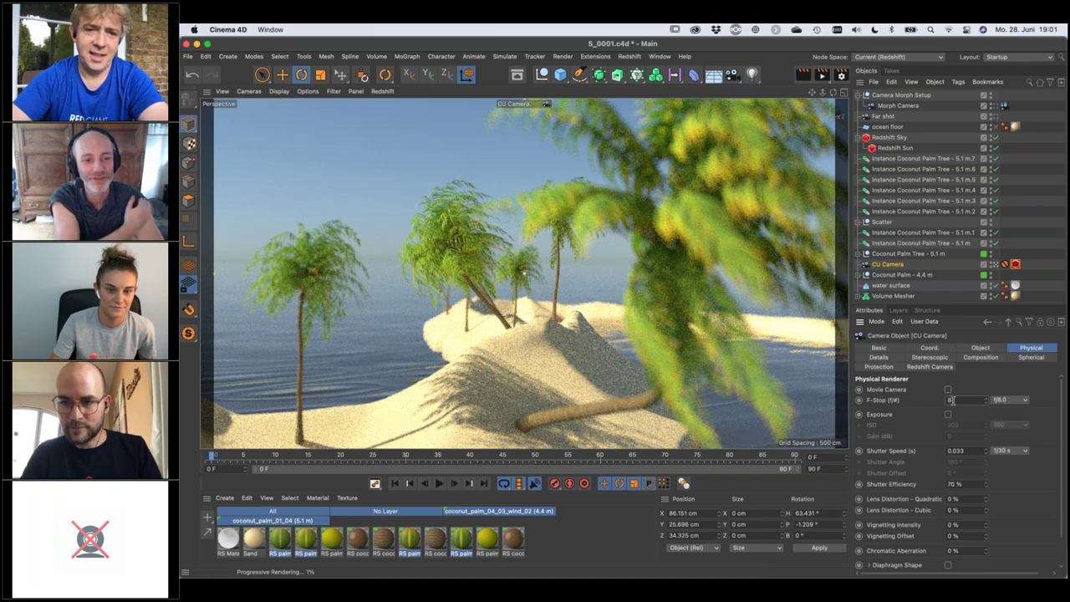
pyautogui.press('Return')
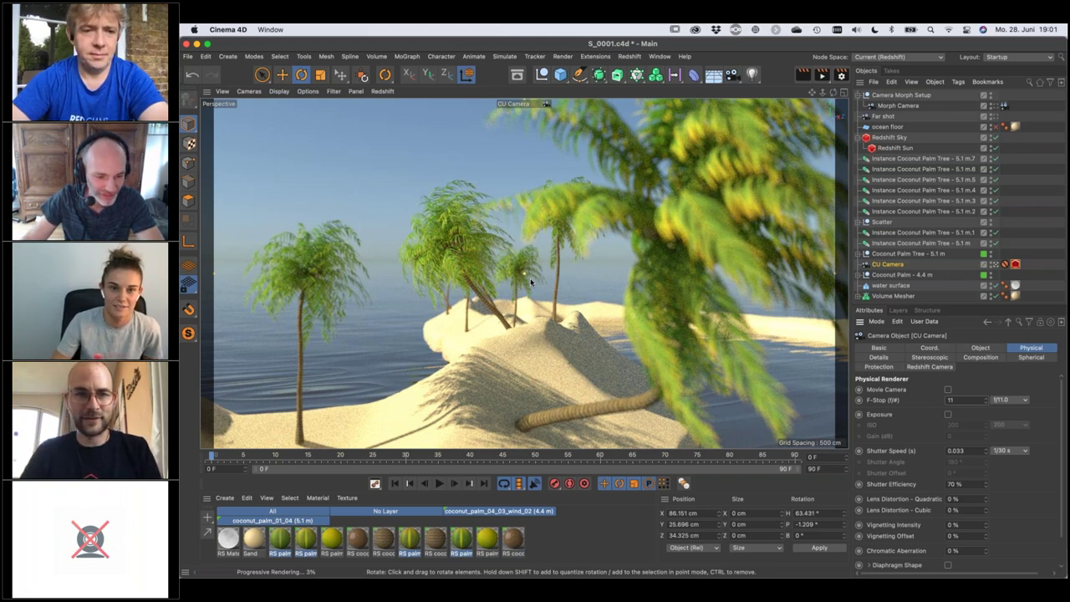
pyautogui.press('super+s')
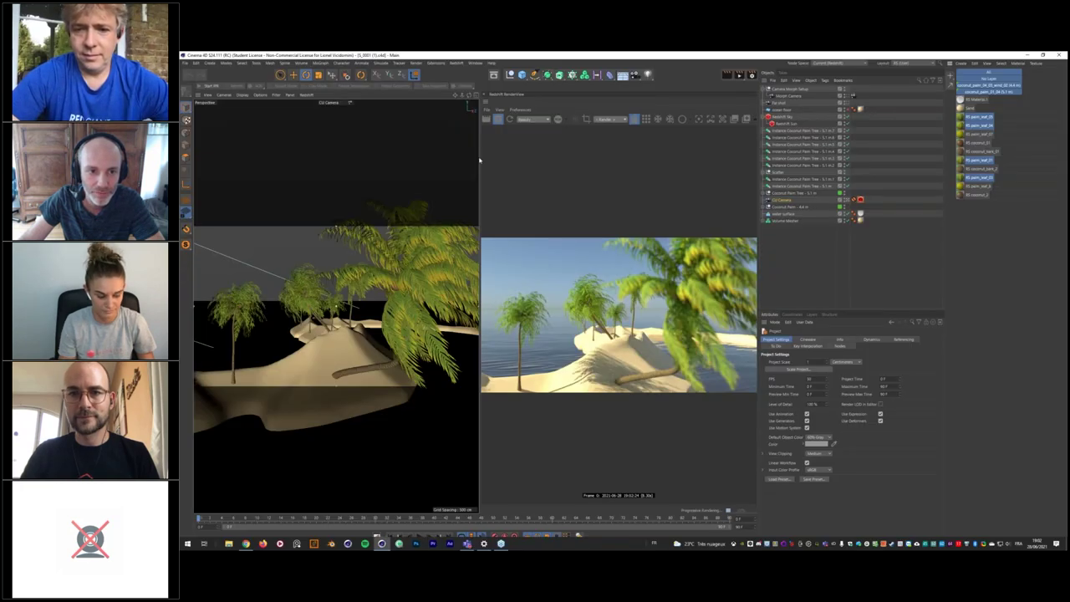
# Enlarge the Redshift RenderView, show its display settings and set the color management view to ACES 1.0 SDR-video.
pyautogui.moveTo(480, 159); pyautogui.dragTo(310, 158)
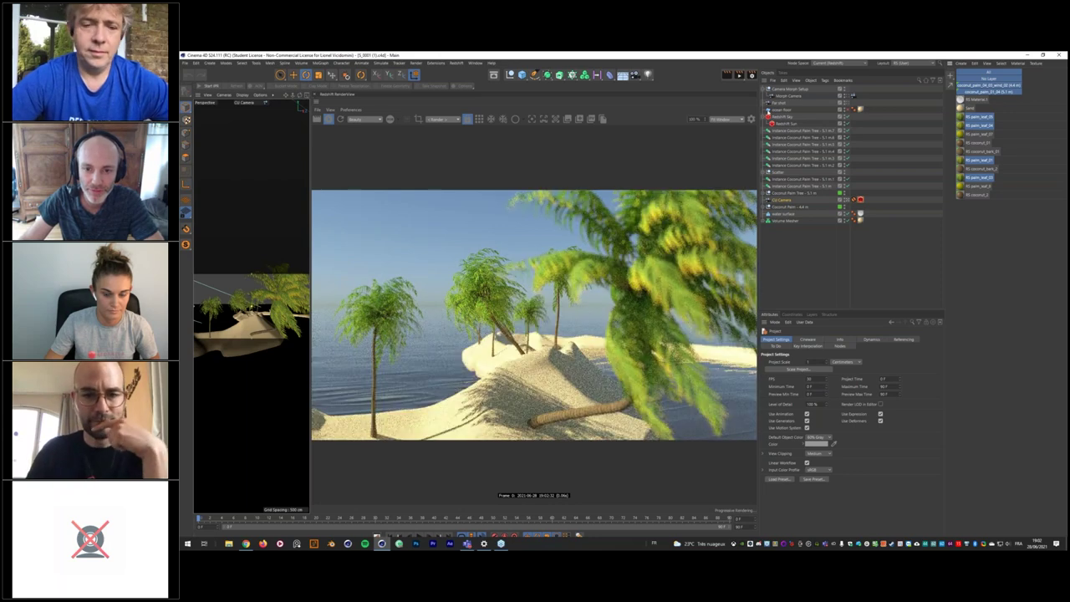
pyautogui.click(752, 120)
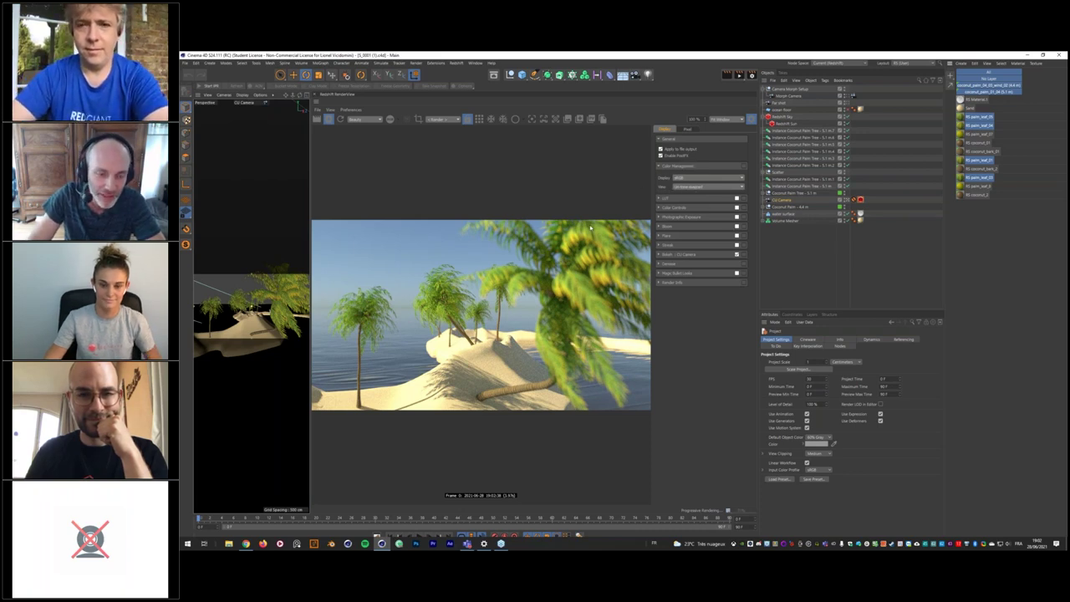
pyautogui.click(681, 188)
pyautogui.click(689, 192)
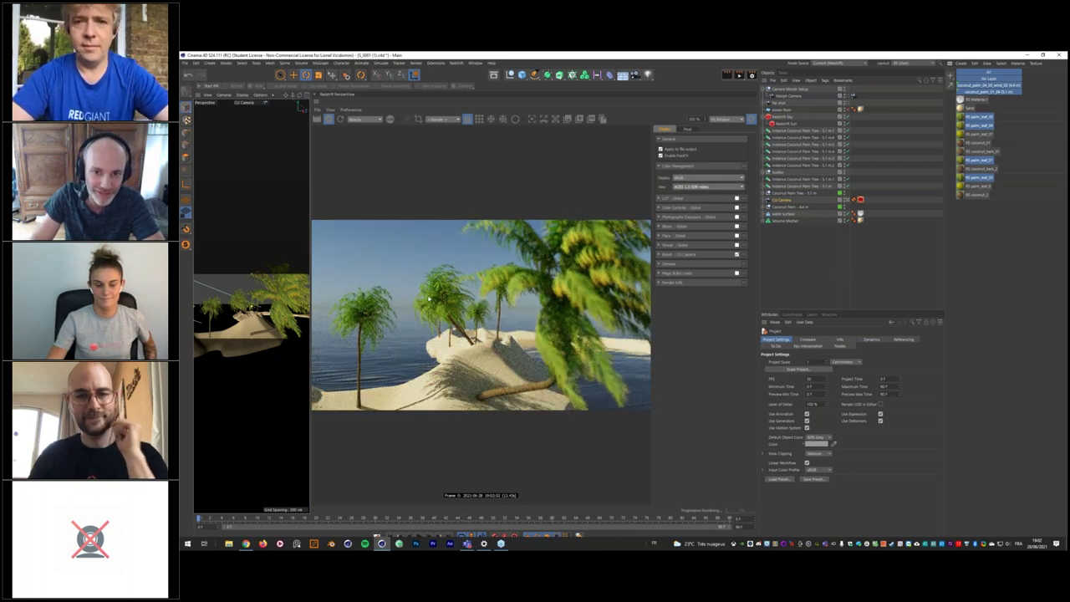
# Compare the render with the un-tone-mapped view, ending back on ACES 1.0 SDR-video.
pyautogui.click(687, 186)
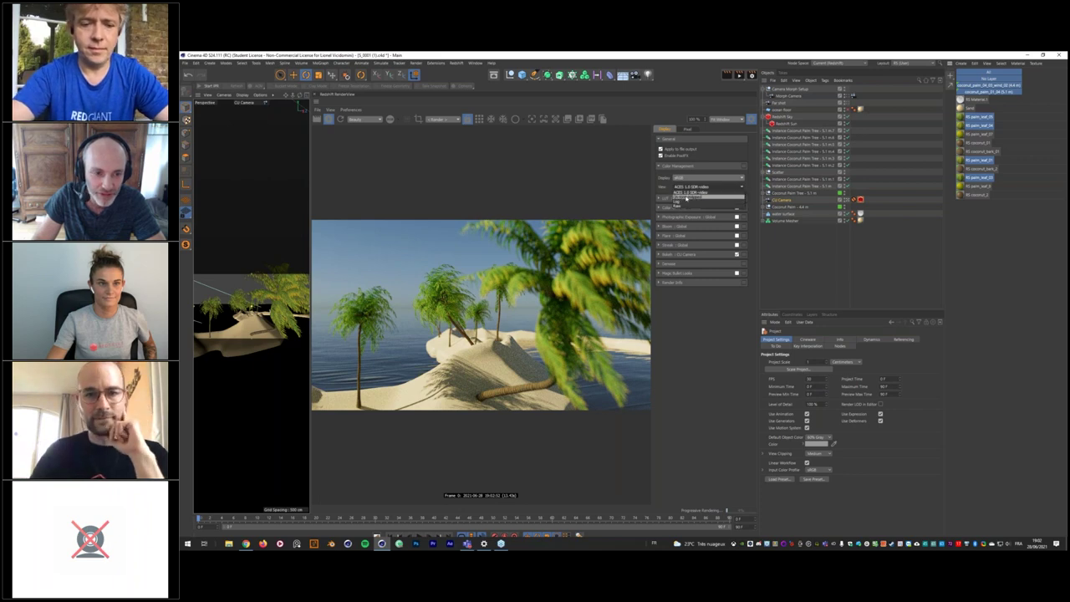
pyautogui.click(686, 196)
pyautogui.click(698, 186)
pyautogui.click(667, 208)
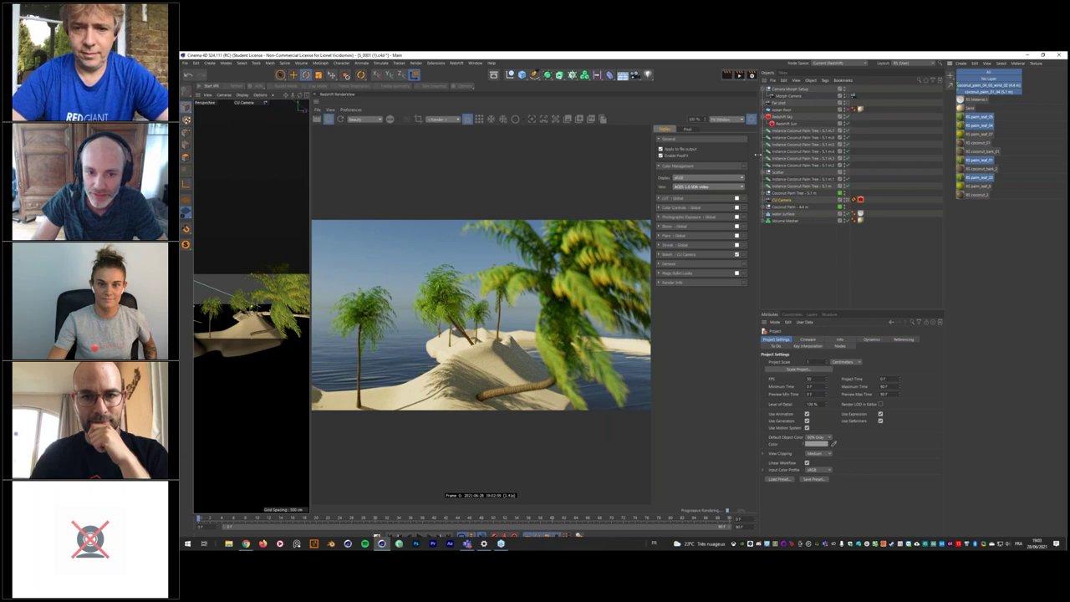
# Narrow the object and material managers, and enlarge the perspective viewport beside the RenderView.
pyautogui.moveTo(758, 154); pyautogui.dragTo(841, 154)
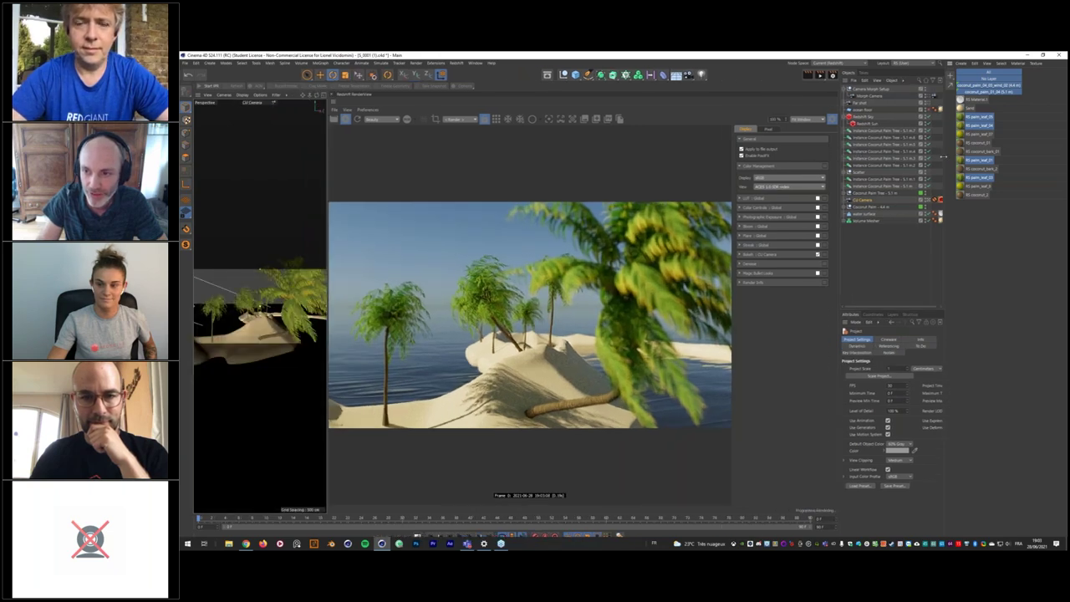
pyautogui.moveTo(942, 156); pyautogui.dragTo(1010, 165)
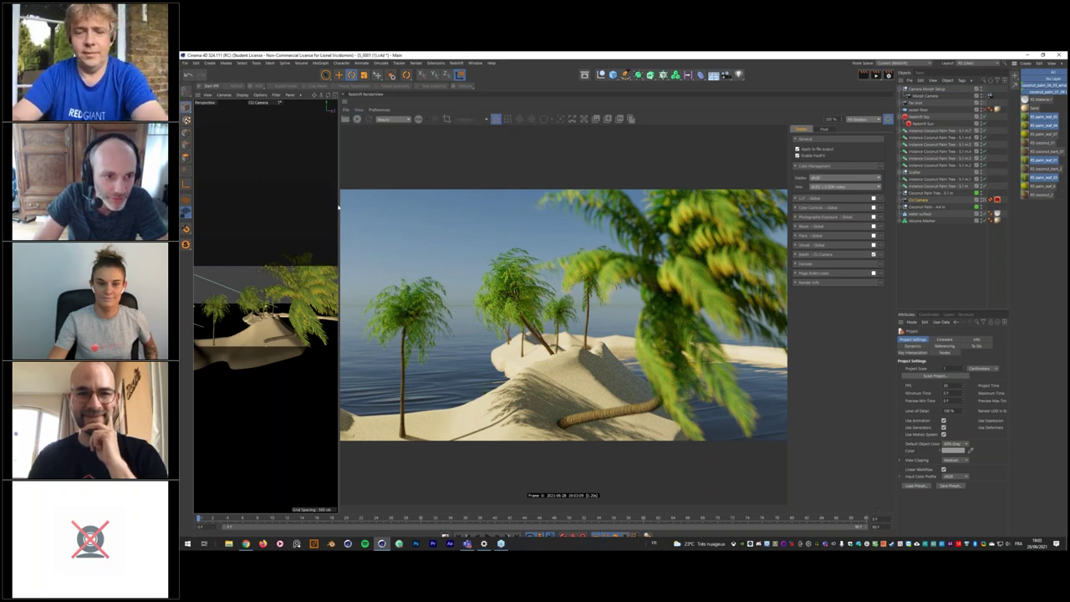
pyautogui.moveTo(338, 207); pyautogui.dragTo(477, 199)
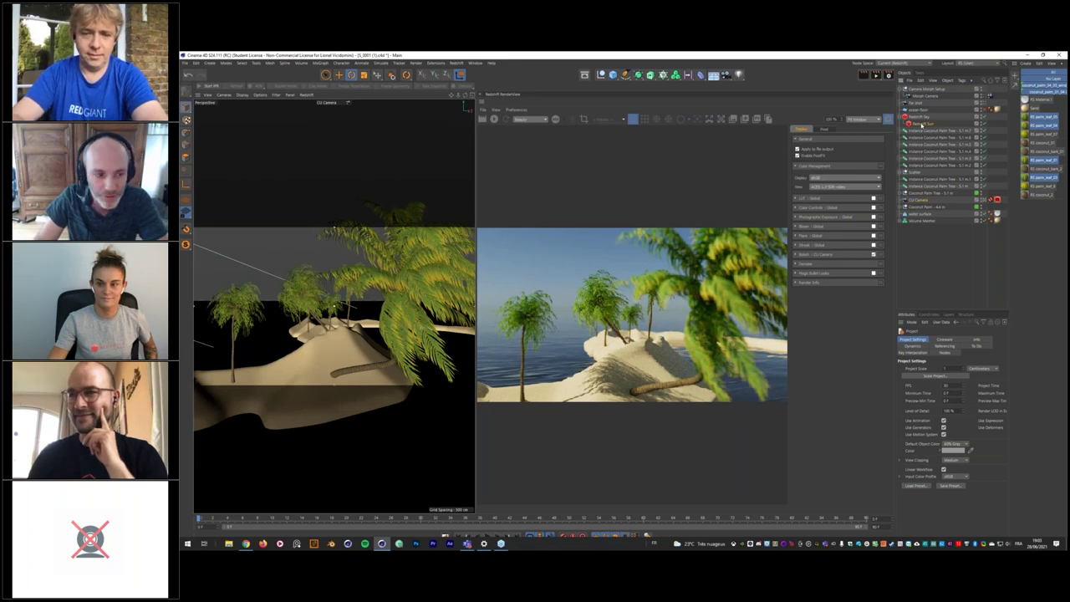
# Reposition and rotate the Redshift Sun in the viewport for a low backlit sunset behind the palms, and start the RenderView render.
pyautogui.press('e')
pyautogui.moveTo(406, 352); pyautogui.dragTo(329, 271)
pyautogui.press('r')
pyautogui.moveTo(290, 292); pyautogui.dragTo(293, 240)
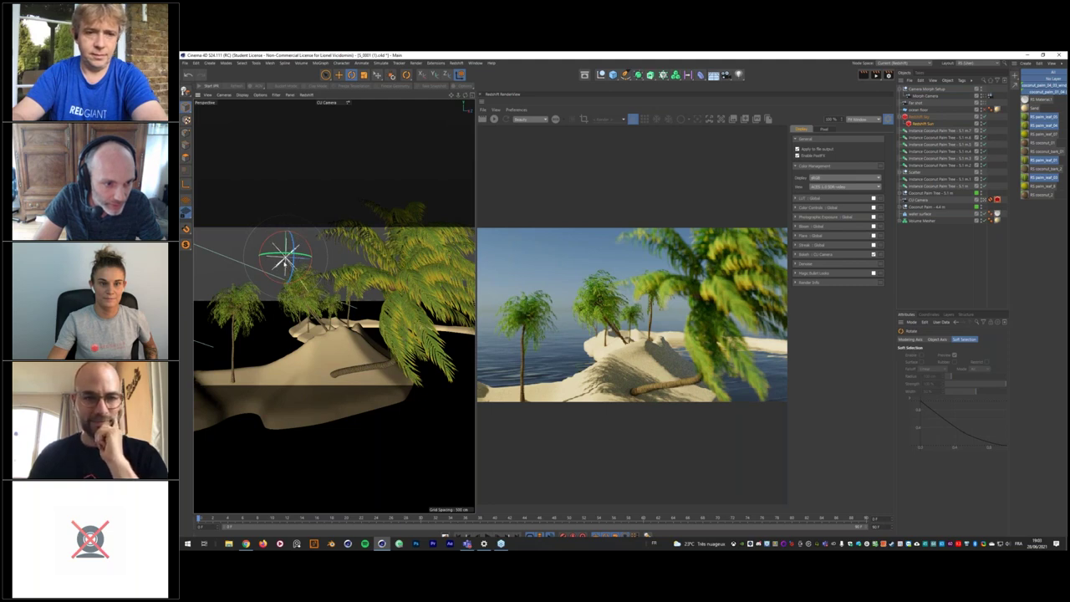
pyautogui.press('e')
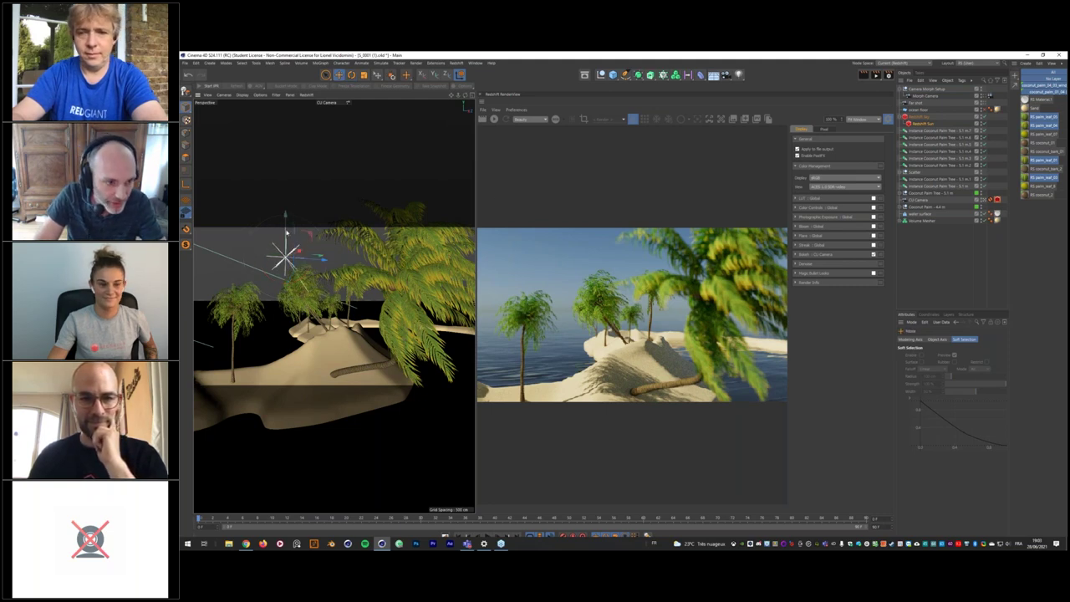
pyautogui.press('r')
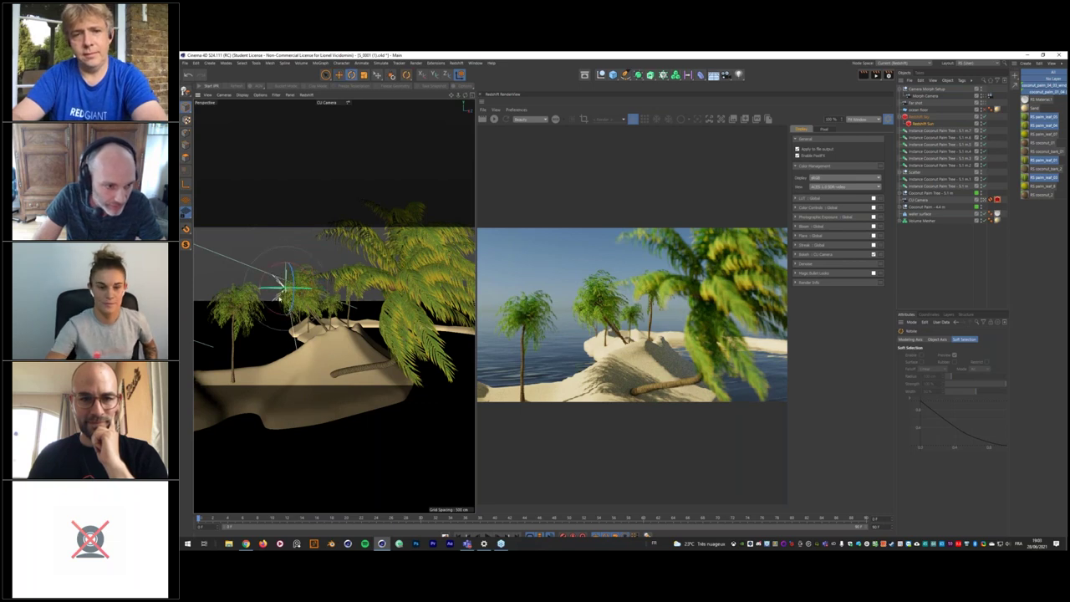
pyautogui.click(495, 119)
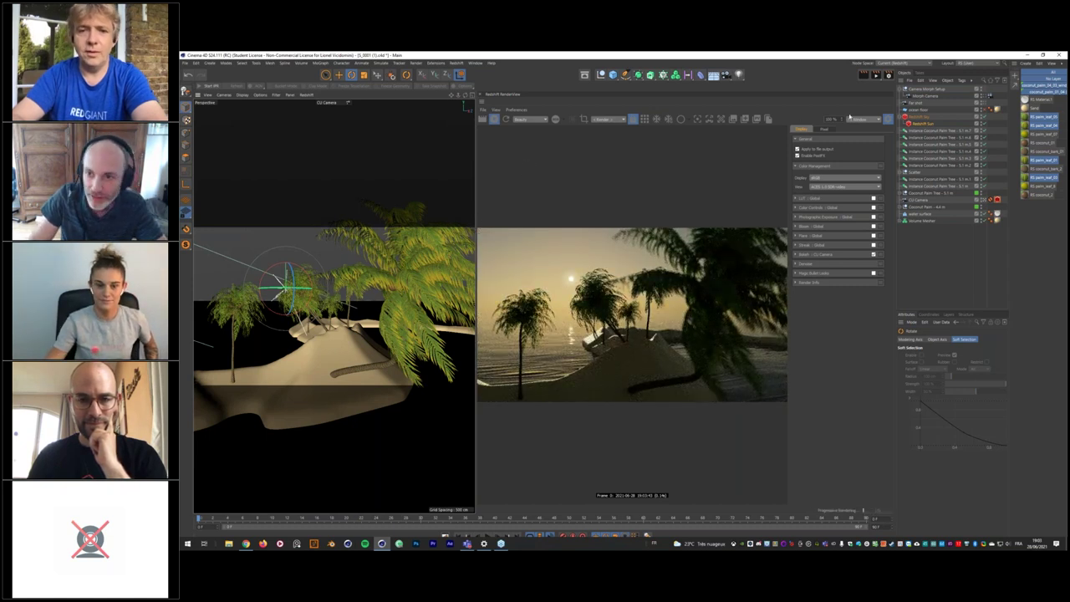
pyautogui.click(924, 123)
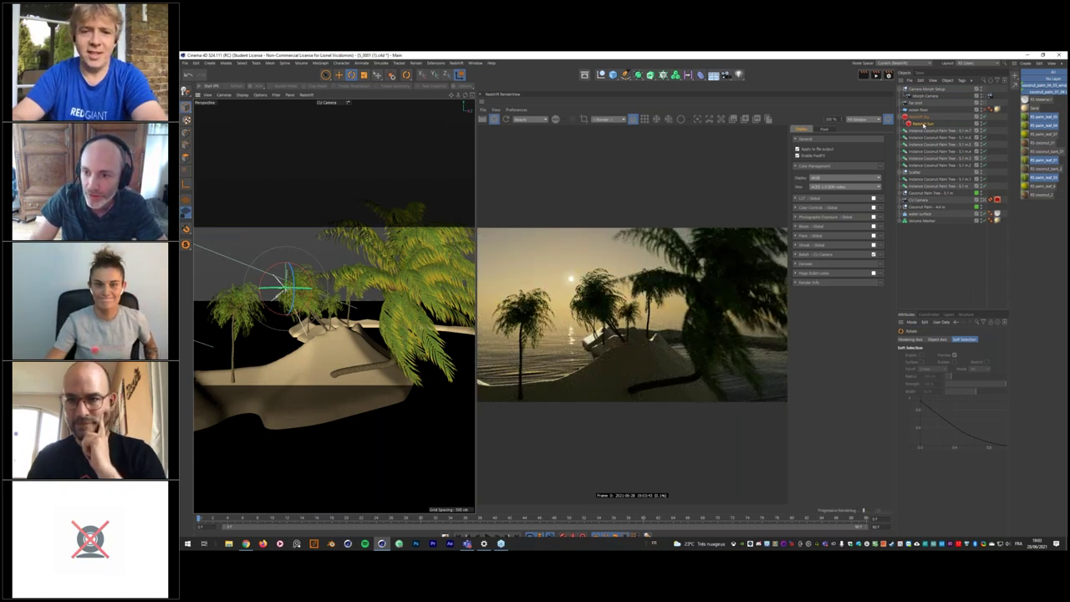
pyautogui.click(960, 240)
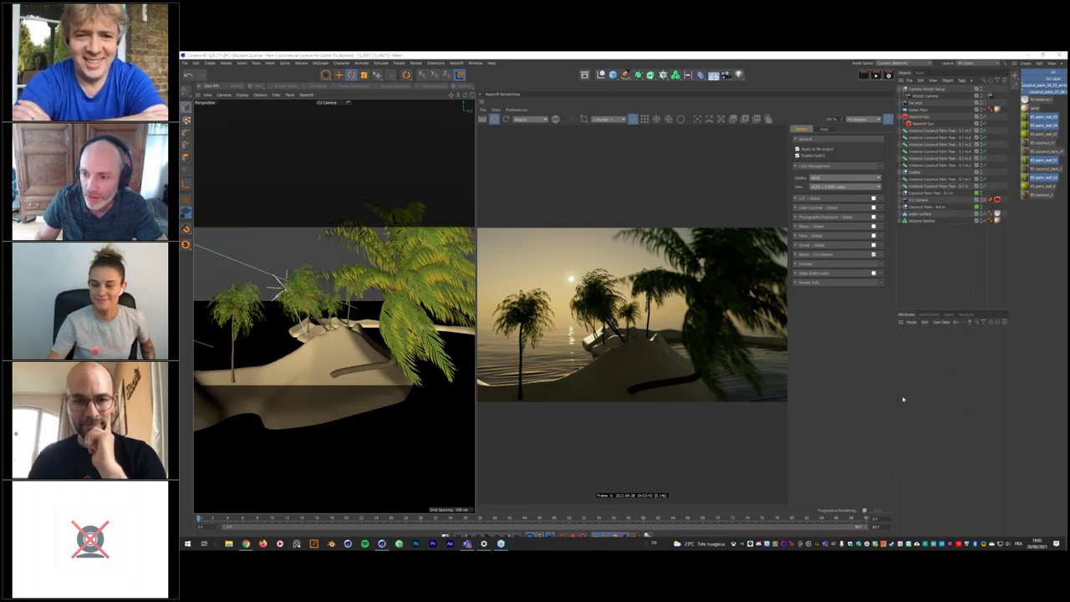
pyautogui.click(953, 346)
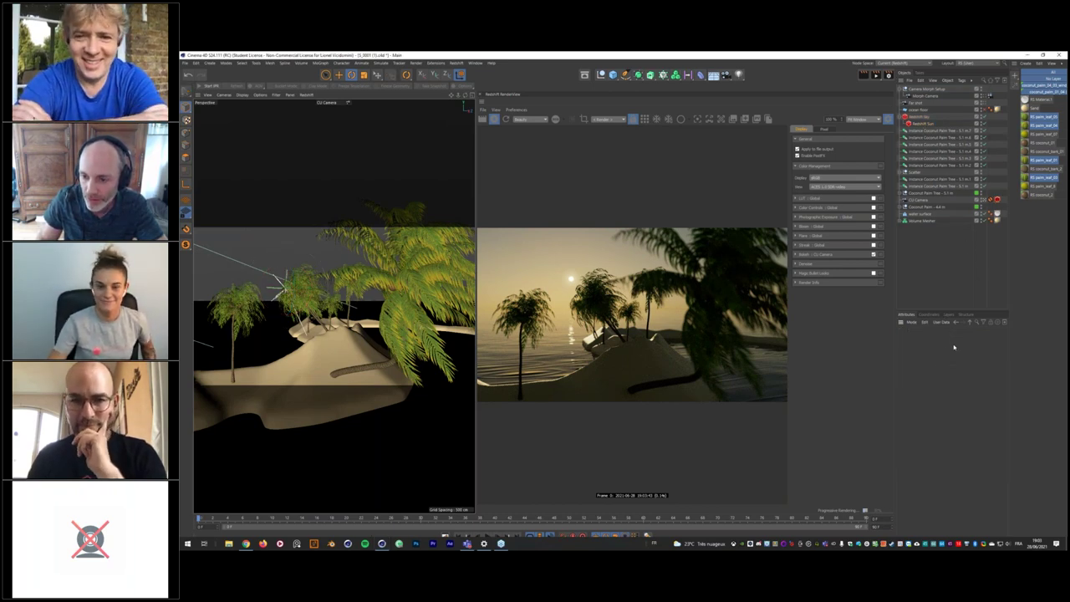
# Enlarge the sun disk in the Redshift Sky's sun settings by raising Sun Disk Scale to about 4.
pyautogui.click(923, 124)
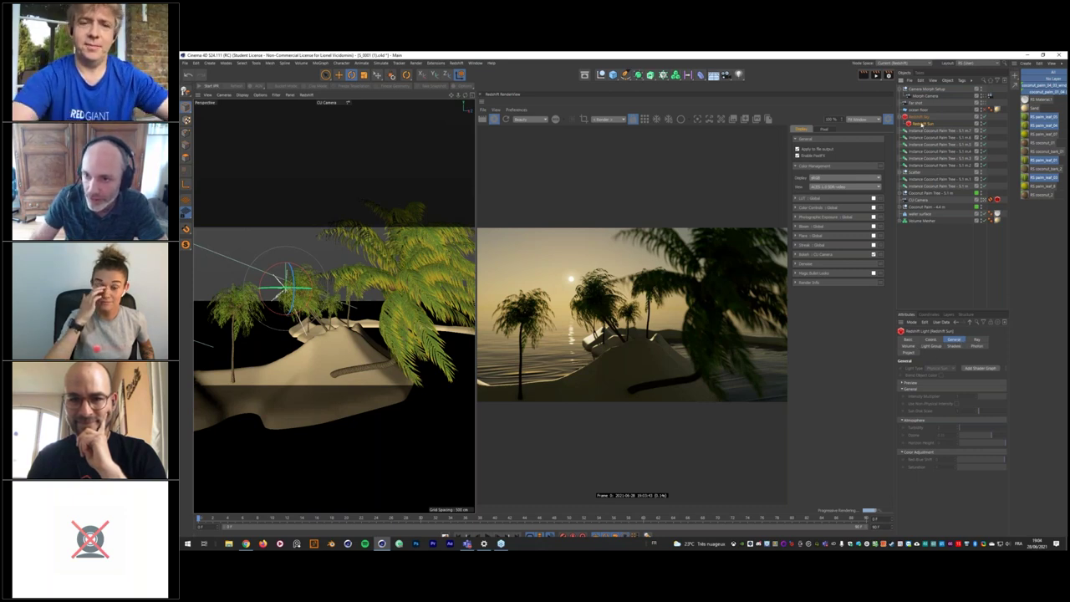
pyautogui.click(920, 116)
pyautogui.click(964, 339)
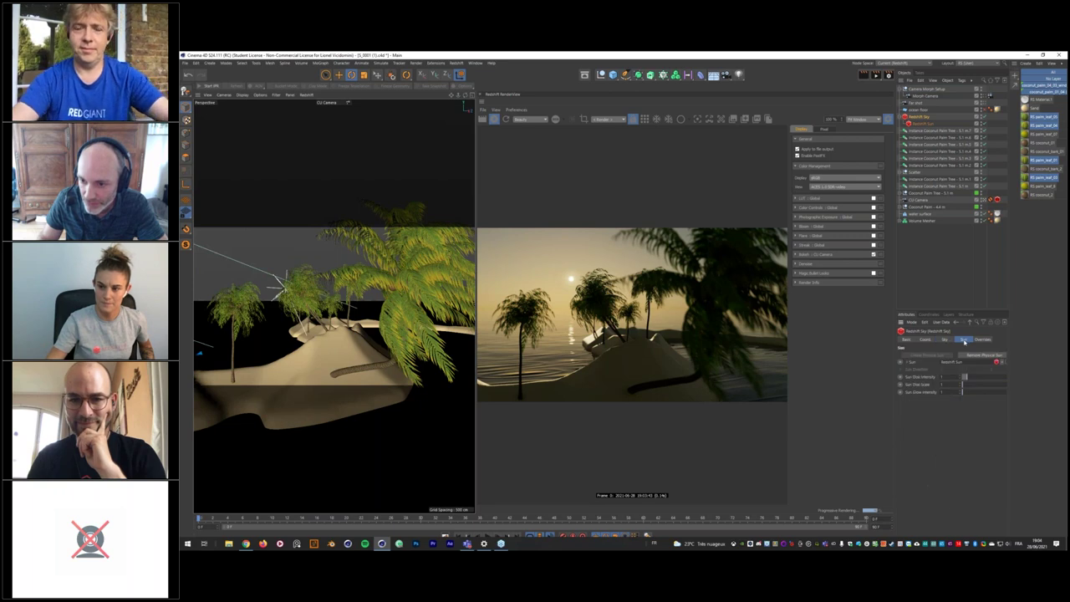
pyautogui.moveTo(964, 385); pyautogui.dragTo(963, 386)
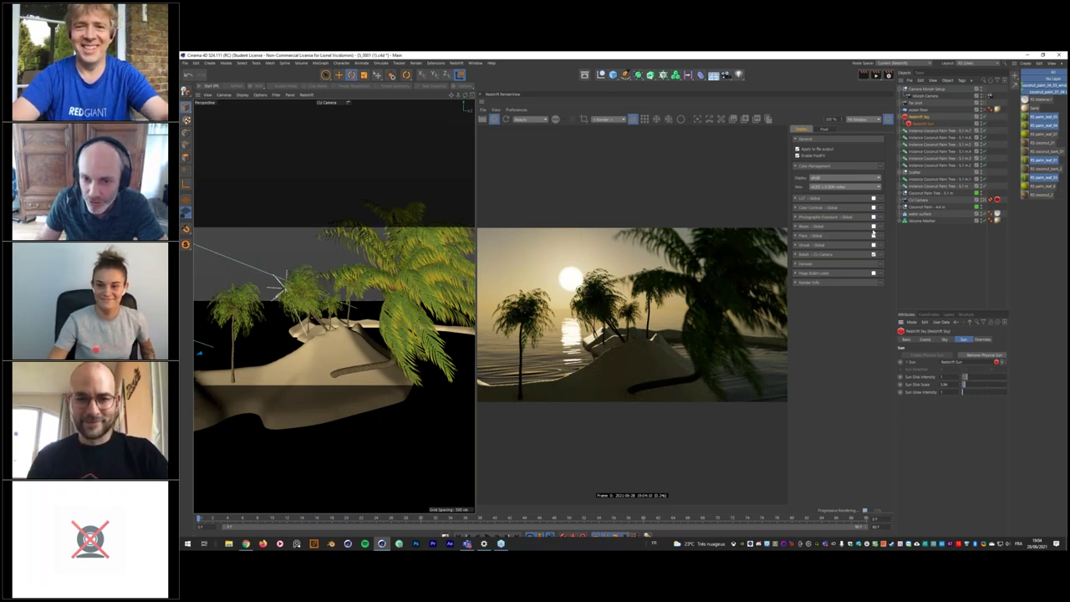
# Enable the global Bloom, Streak and Flare post effects in the RenderView, and raise the Streak Intensity.
pyautogui.click(874, 227)
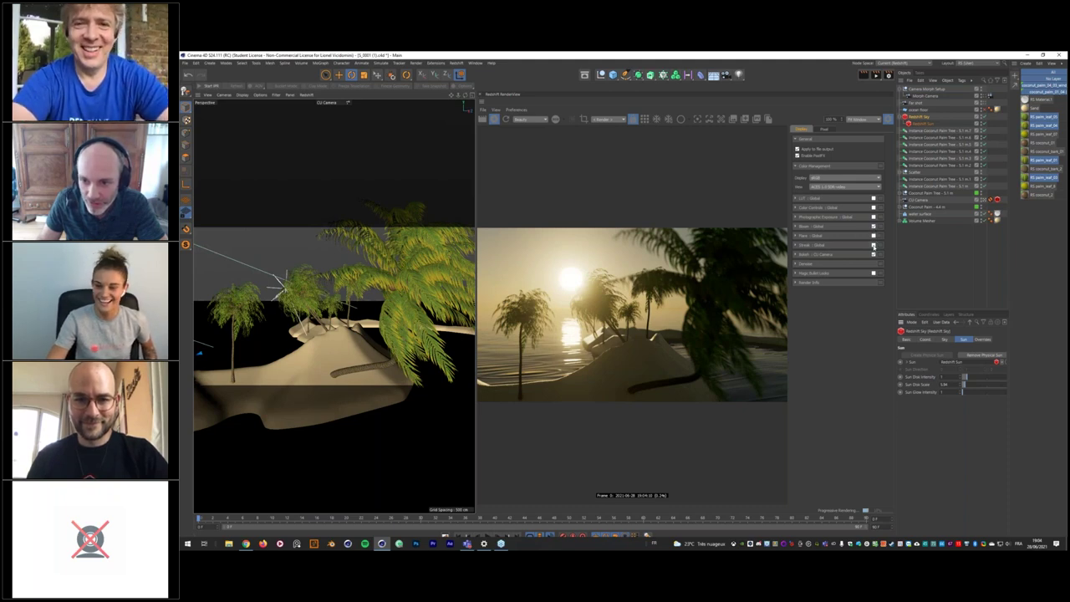
pyautogui.click(874, 246)
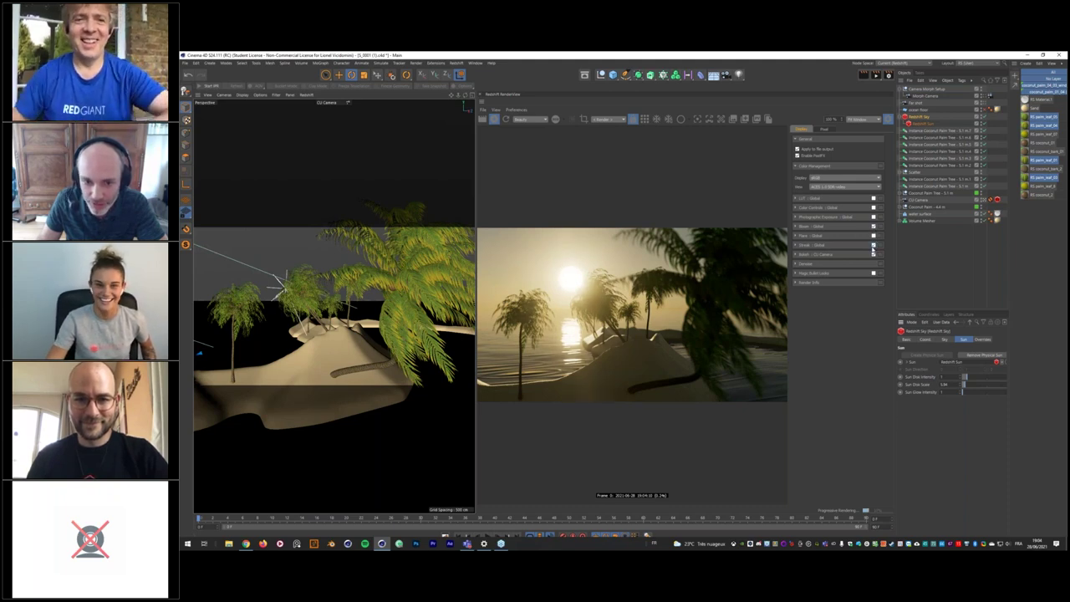
pyautogui.click(796, 245)
pyautogui.moveTo(836, 317); pyautogui.dragTo(861, 318)
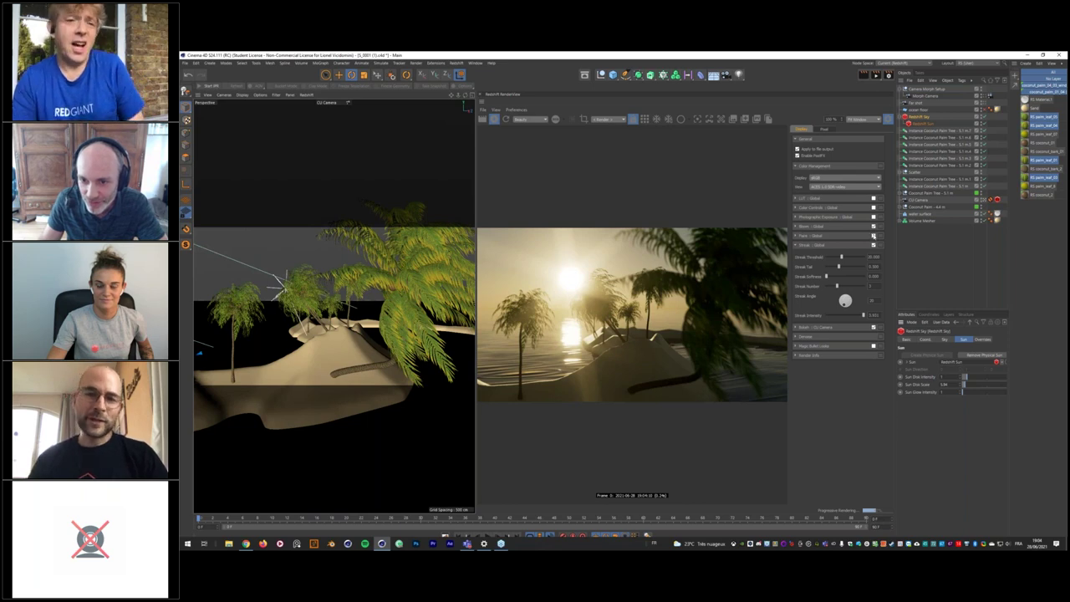
pyautogui.click(874, 236)
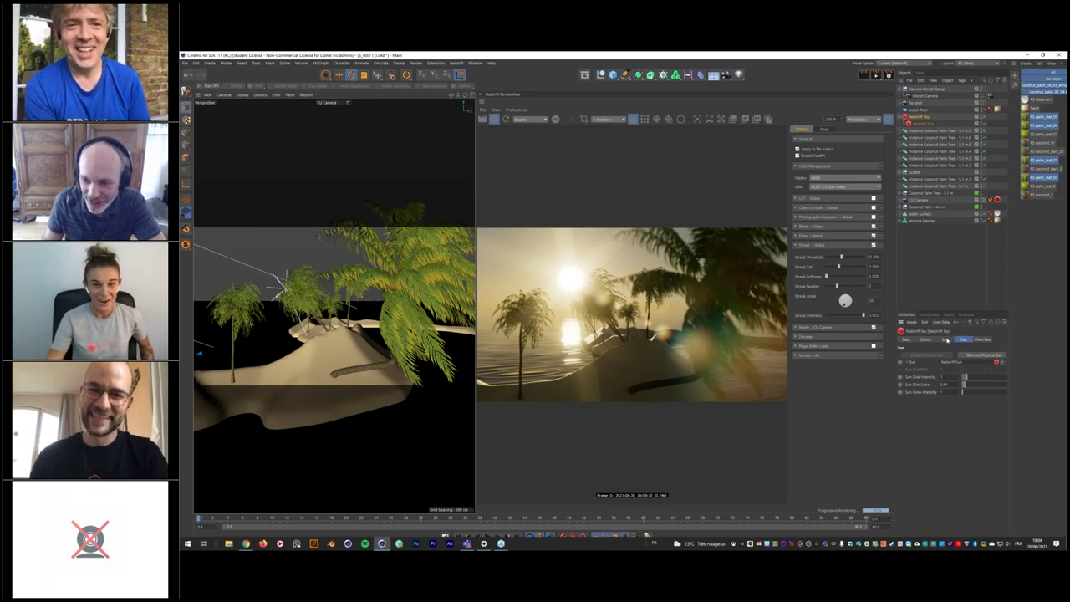
# Raise the Redshift Sky's atmospheric Turbidity to about 2.6.
pyautogui.click(944, 339)
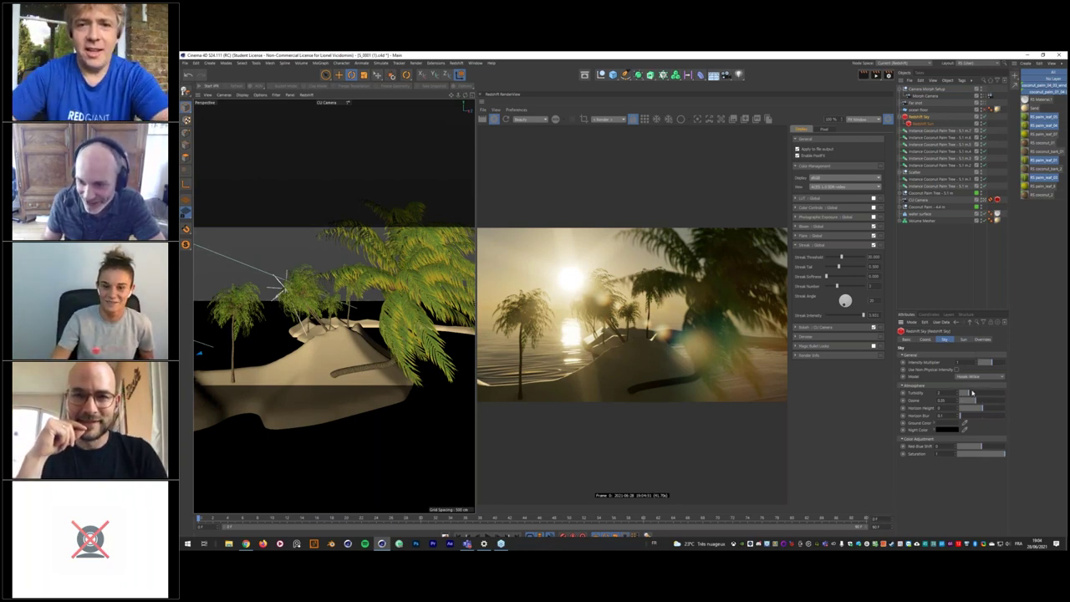
pyautogui.click(974, 393)
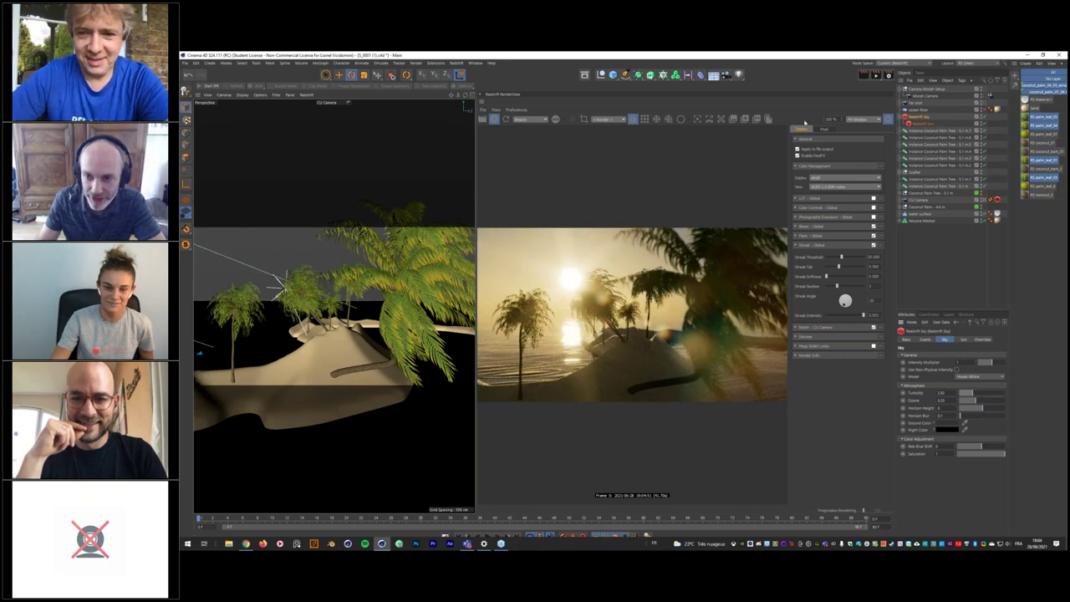
# Compare the post-processed render in the un-tone-mapped view, and return the view to ACES 1.0 SDR-video.
pyautogui.click(841, 187)
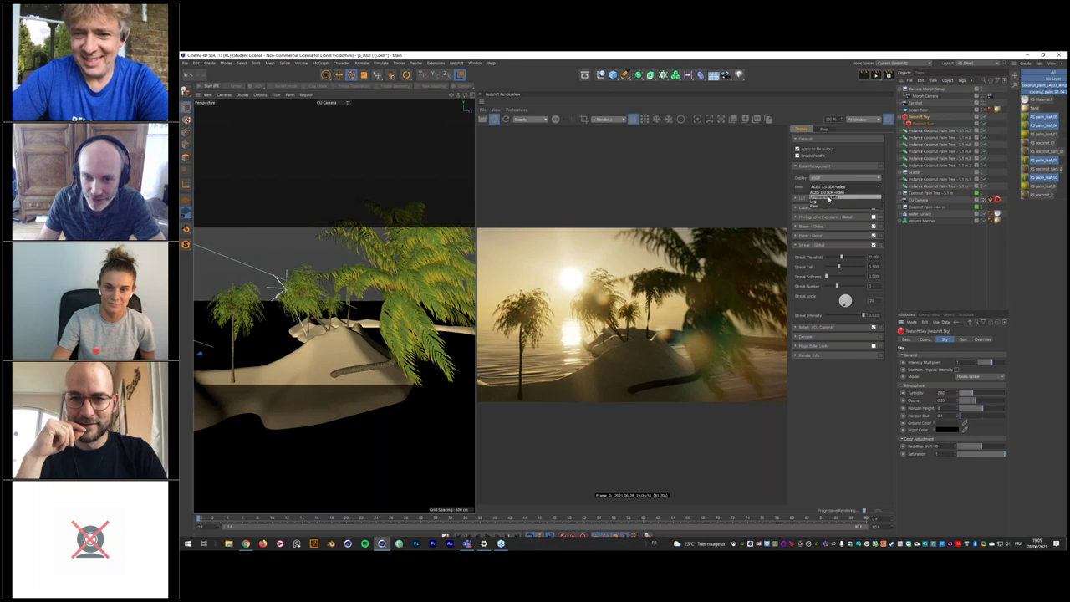
pyautogui.click(831, 196)
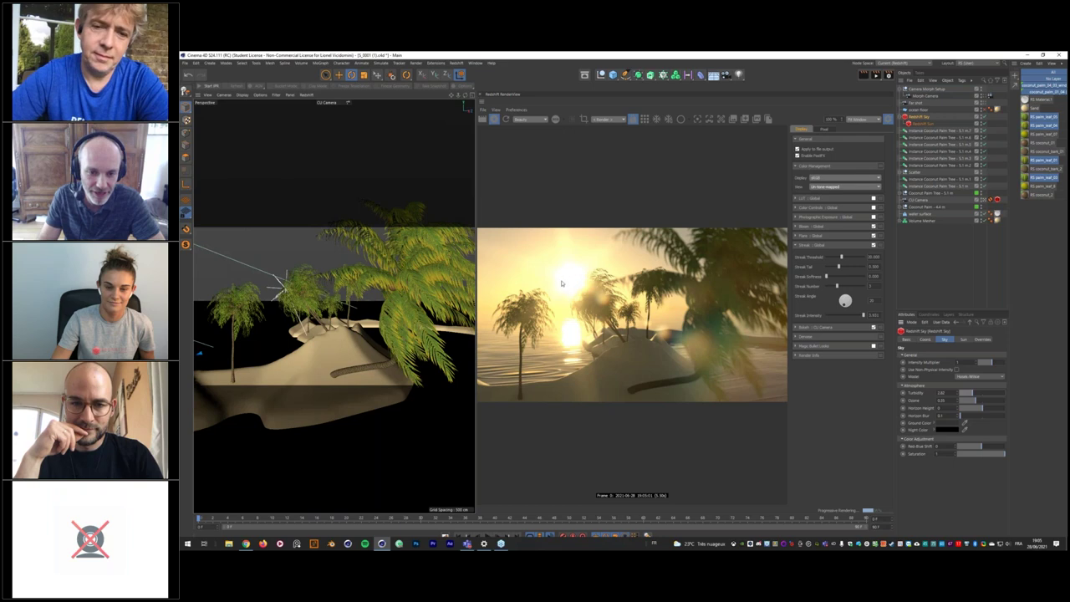
pyautogui.click(823, 188)
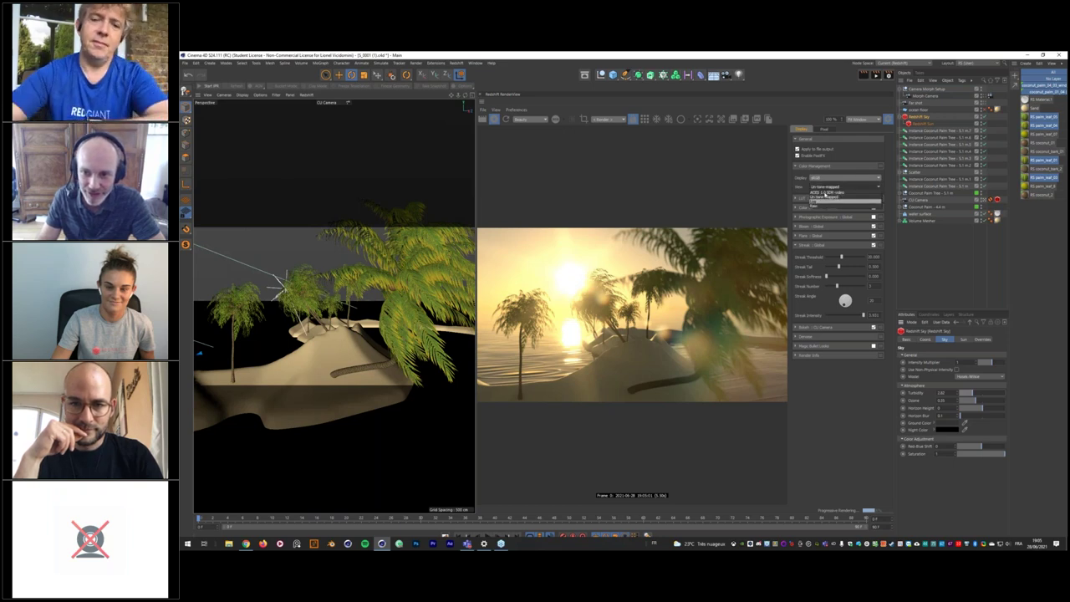
pyautogui.click(821, 196)
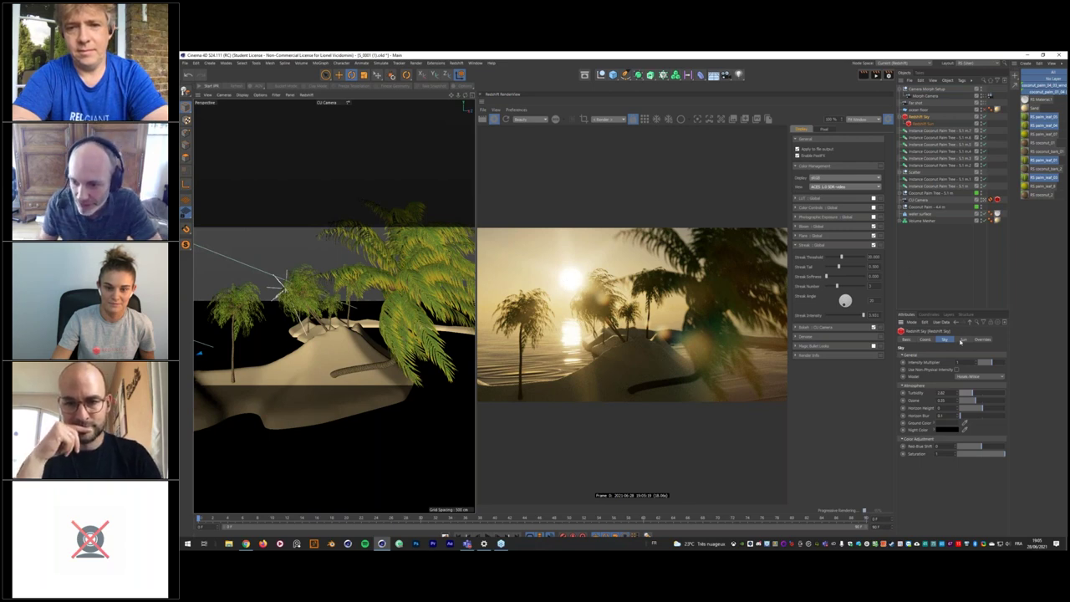
# Increase the Sun Disk Intensity in the Redshift Sky's sun settings to about 2.08.
pyautogui.click(963, 339)
pyautogui.moveTo(971, 379); pyautogui.dragTo(972, 379)
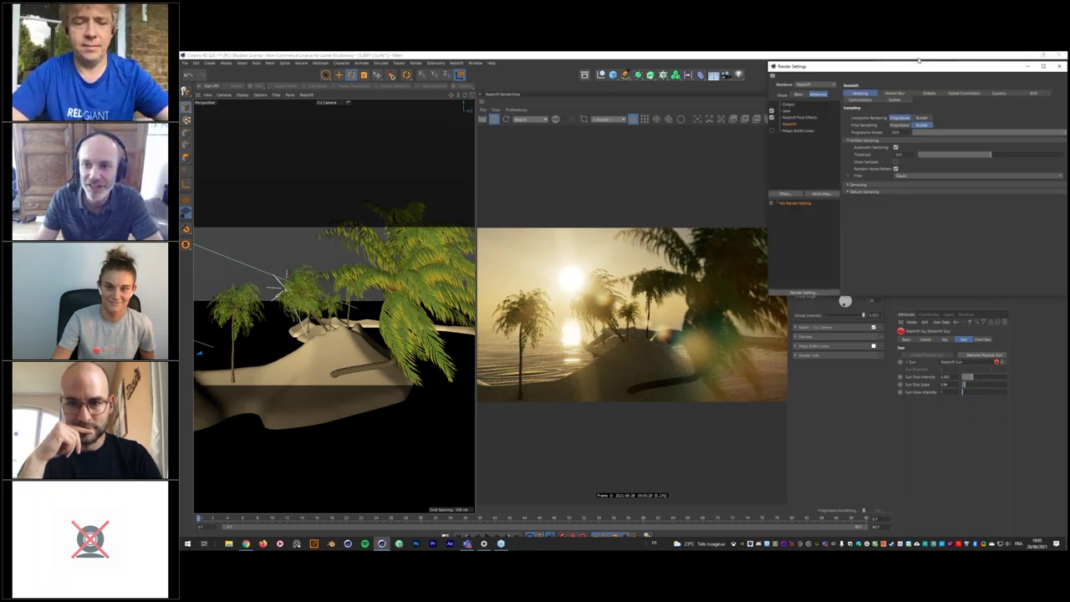
# Load config_ACES_custom.ocio from the Téléchargements folder as the OpenColorIO configuration in Redshift's global render settings, and close the settings.
pyautogui.hotkey('ctrl', 'b')
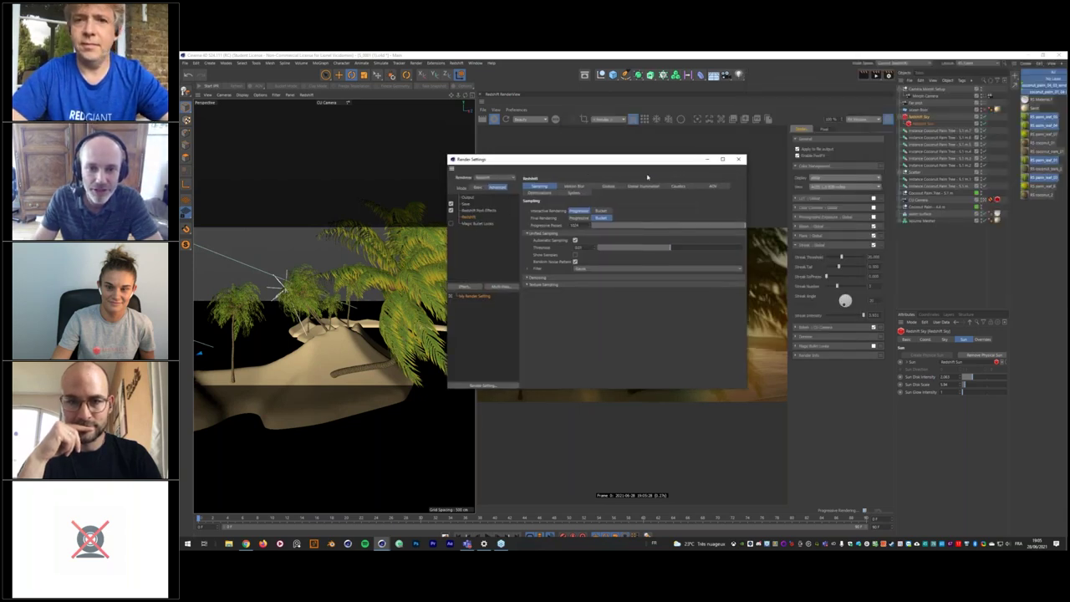
pyautogui.click(680, 187)
pyautogui.click(644, 188)
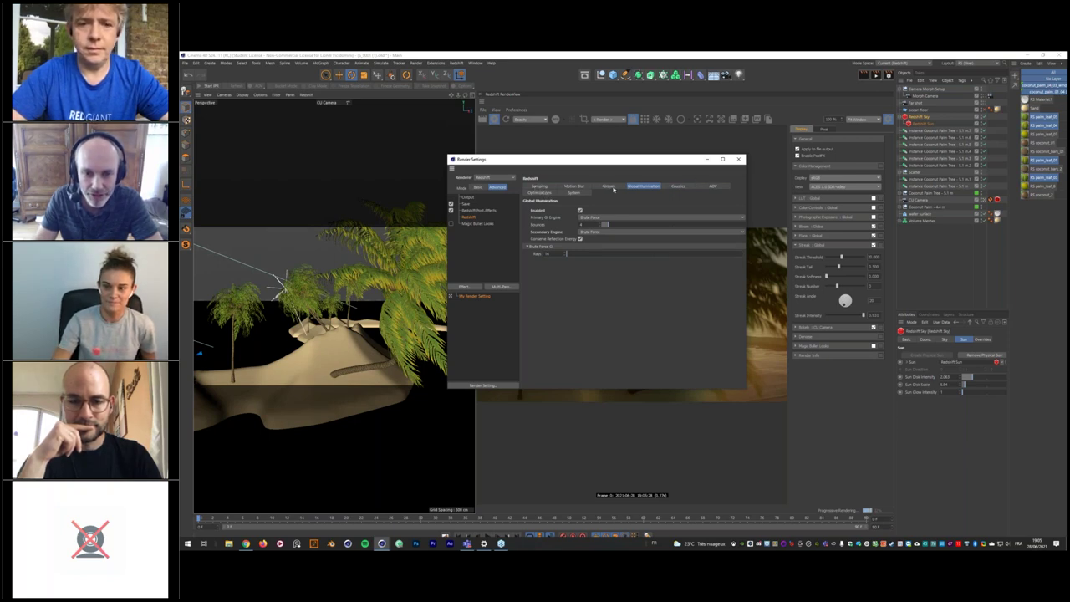
pyautogui.click(607, 186)
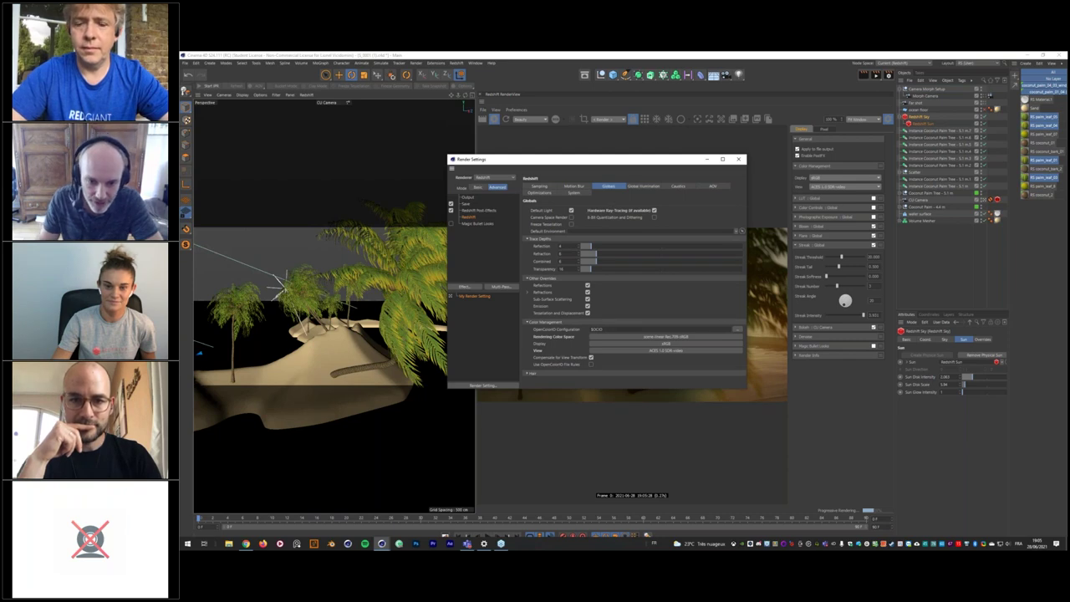
pyautogui.click(735, 331)
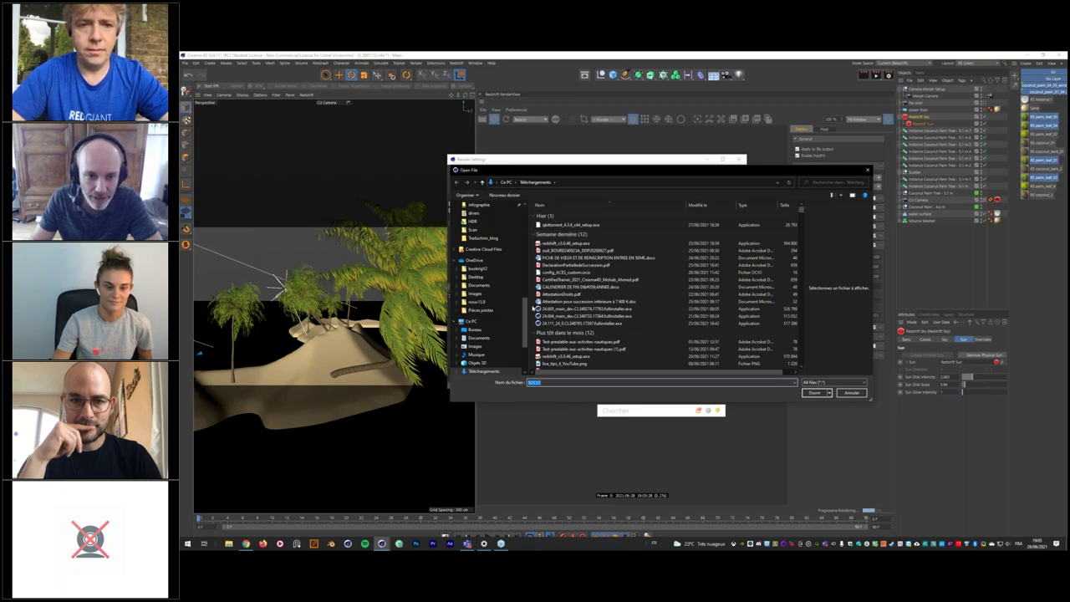
pyautogui.scroll(10, 525, 309)
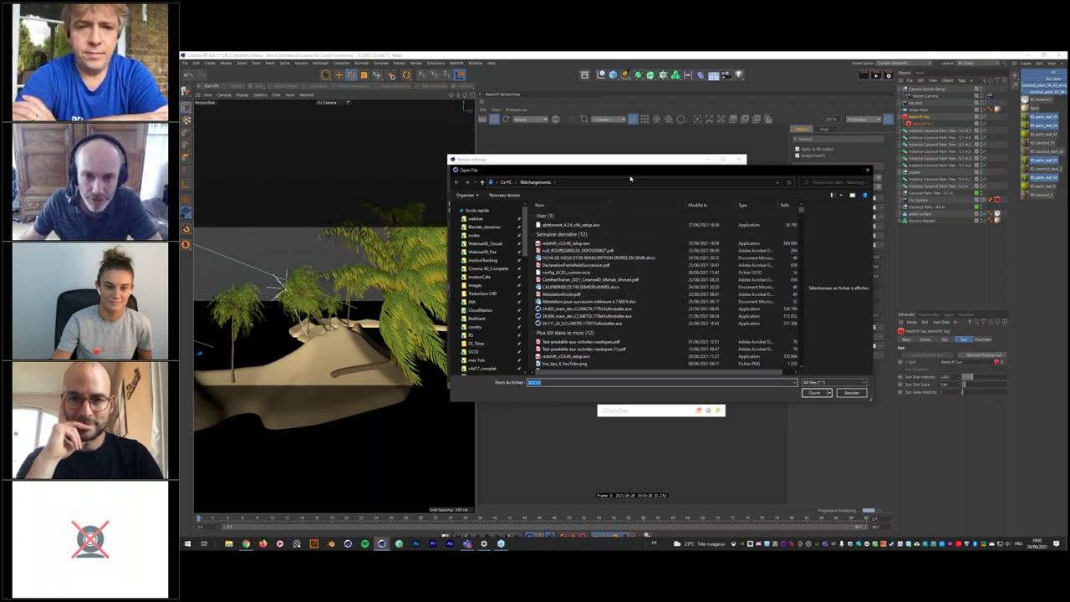
pyautogui.moveTo(558, 174); pyautogui.dragTo(404, 177)
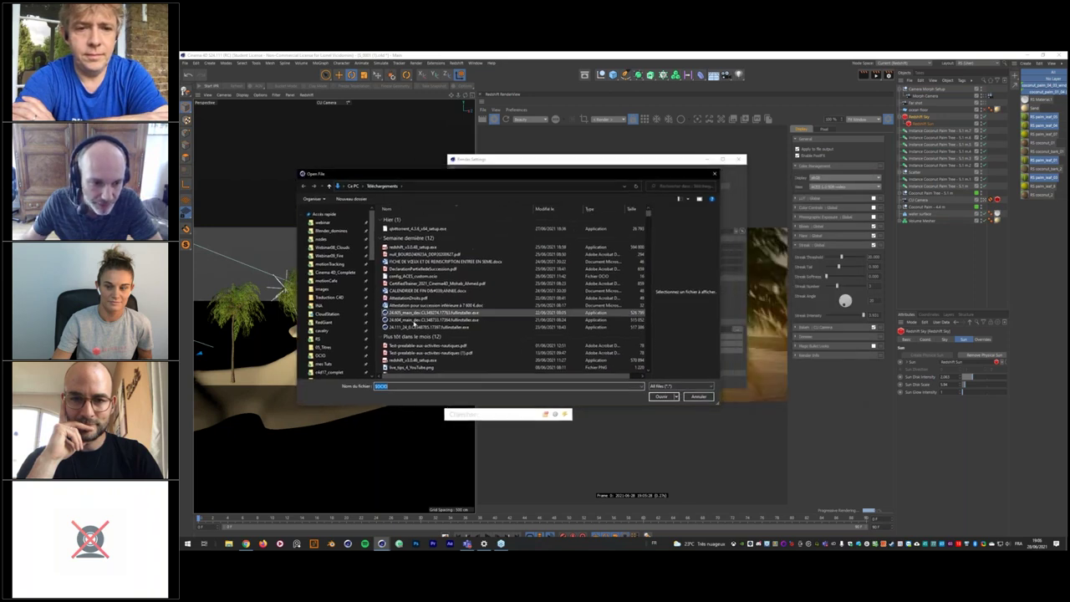
pyautogui.scroll(-1, 431, 309)
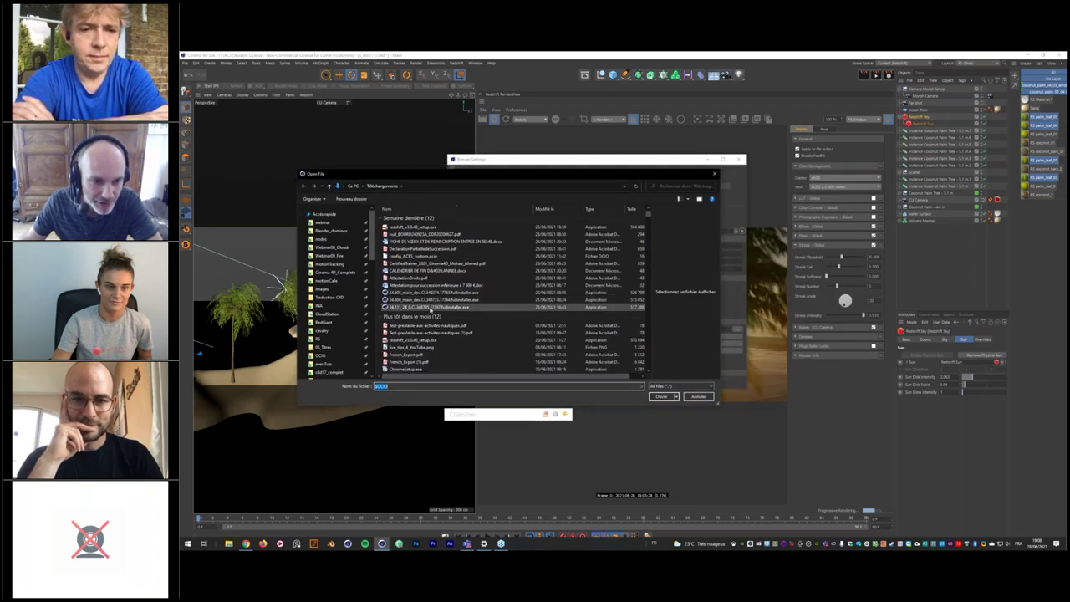
pyautogui.scroll(1, 429, 307)
pyautogui.doubleClick(416, 276)
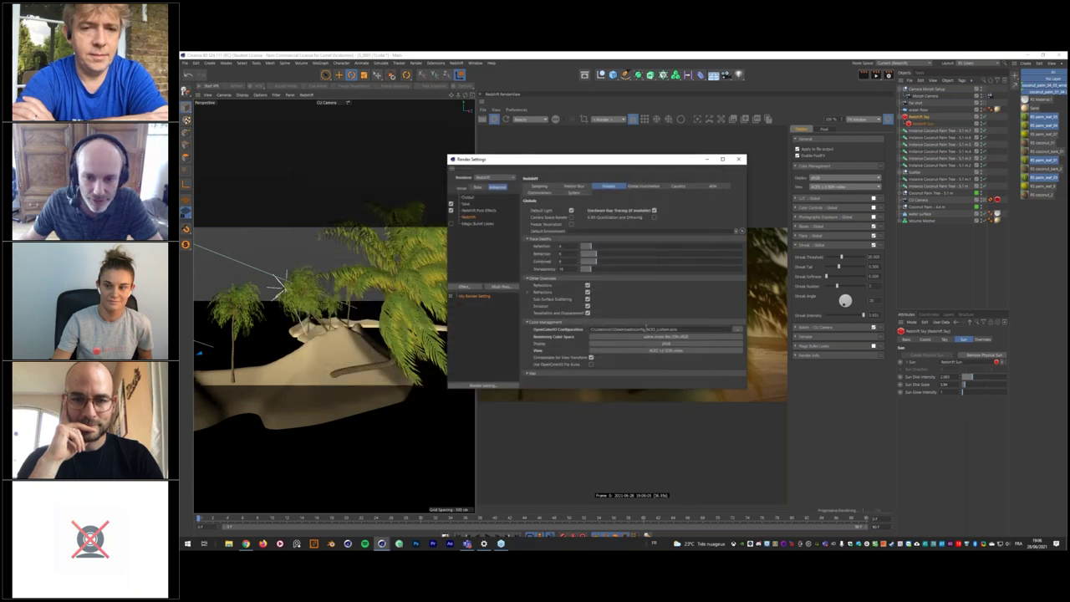
pyautogui.click(832, 188)
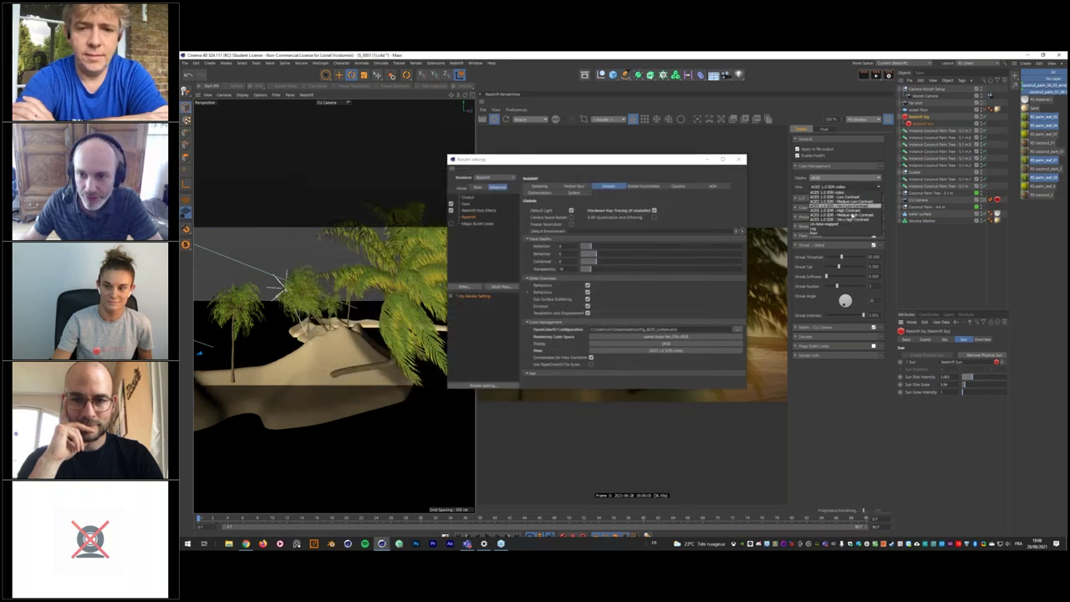
pyautogui.click(712, 166)
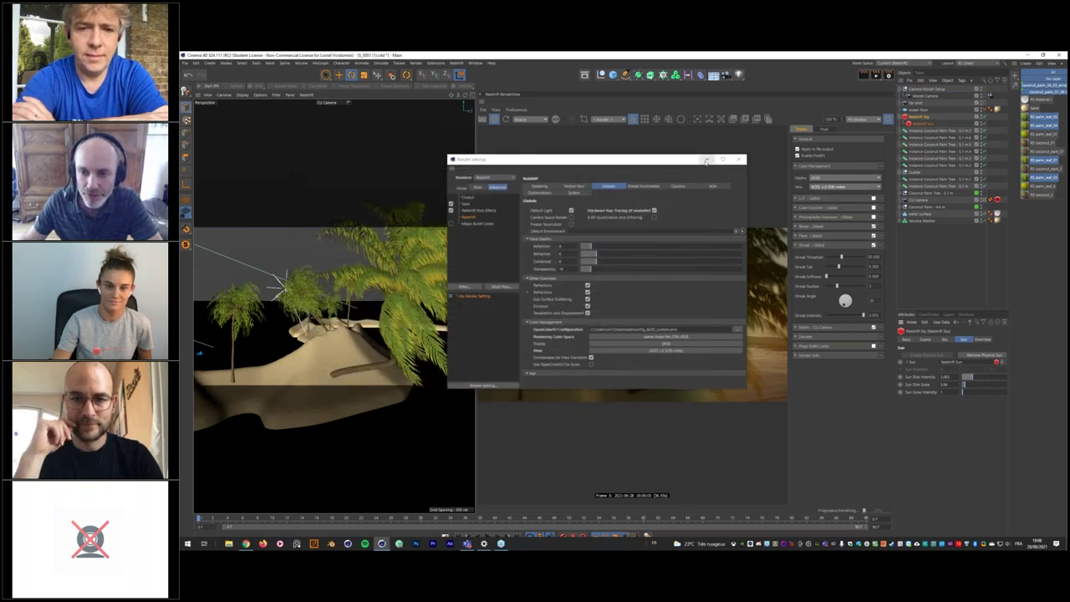
pyautogui.click(738, 159)
# Compare the High, Very High and Medium Low Contrast ACES views, and set the view to ACES 1.0 SDR - High Contrast.
pyautogui.click(836, 187)
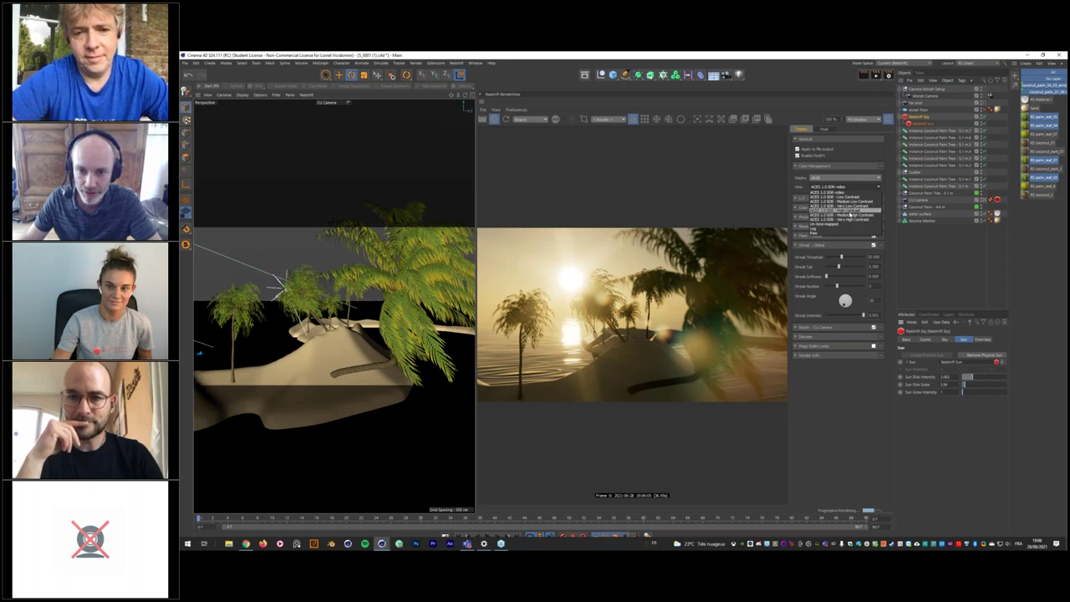
pyautogui.click(850, 216)
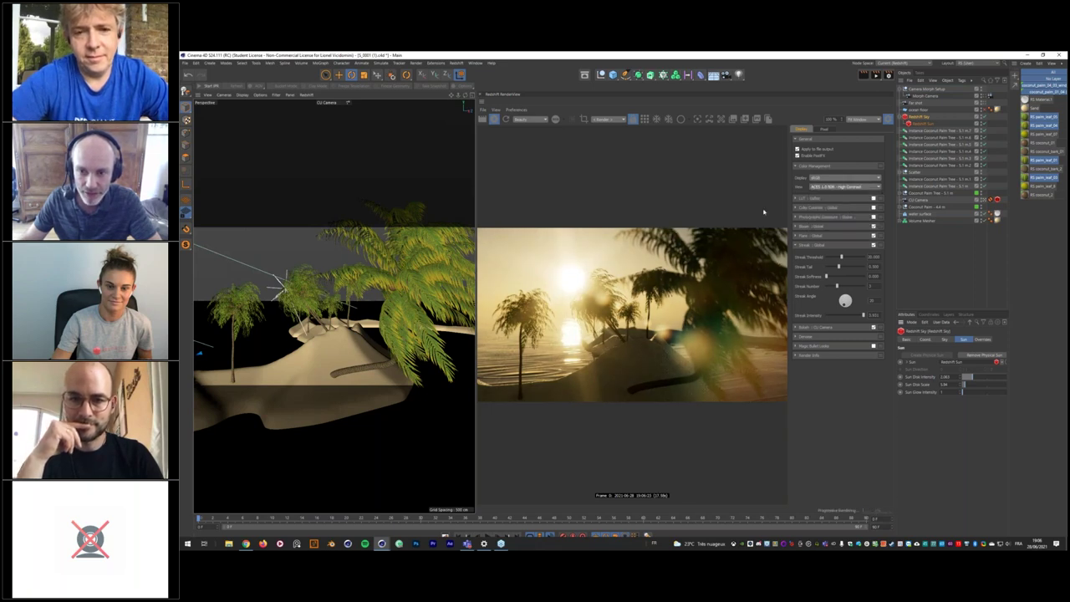
pyautogui.click(844, 186)
pyautogui.click(853, 223)
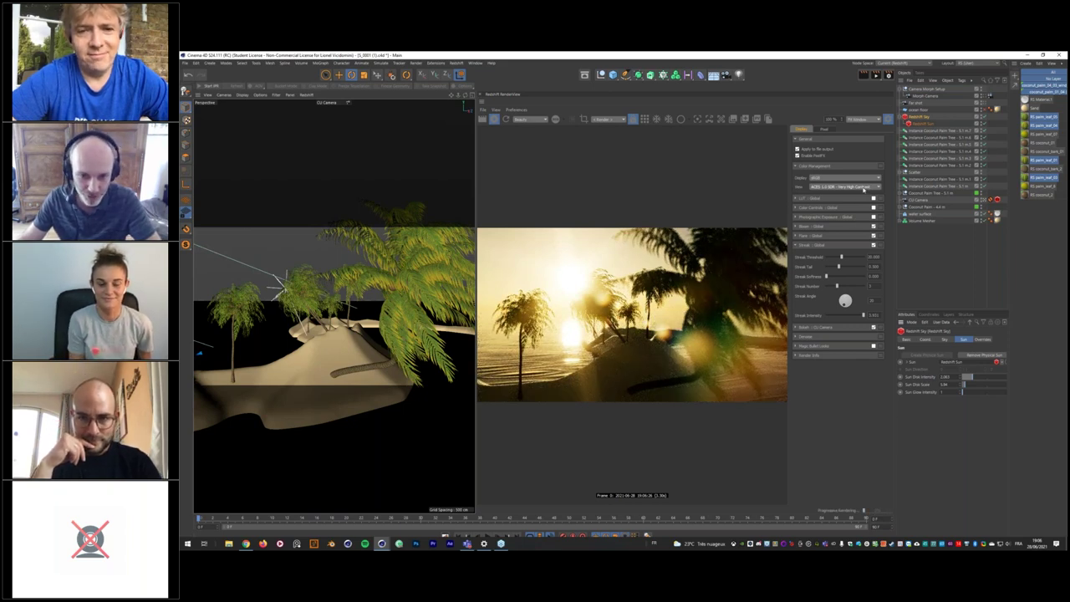
pyautogui.click(864, 189)
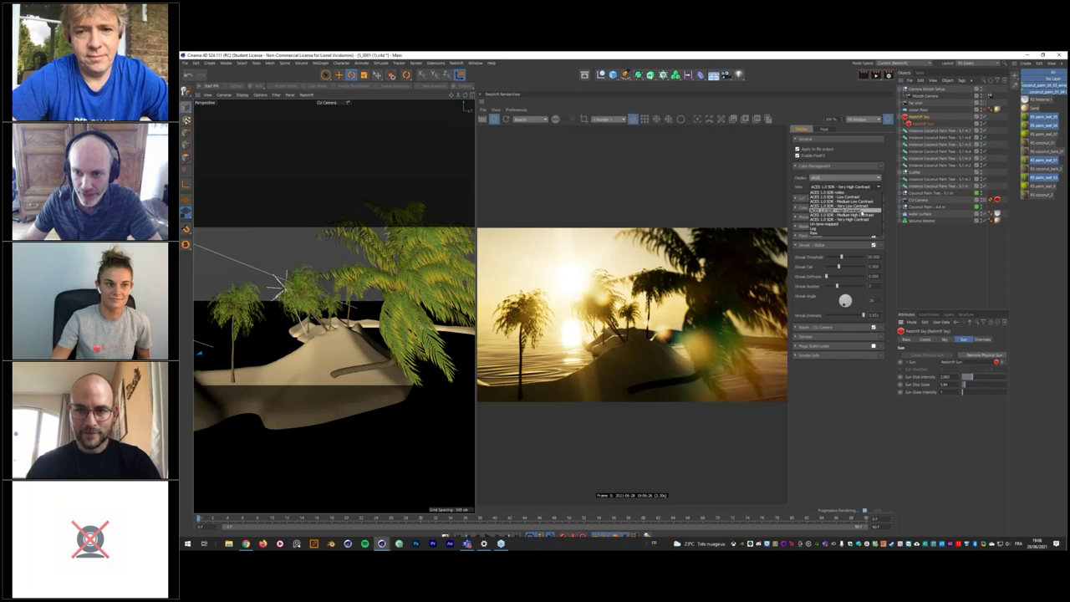
pyautogui.click(853, 201)
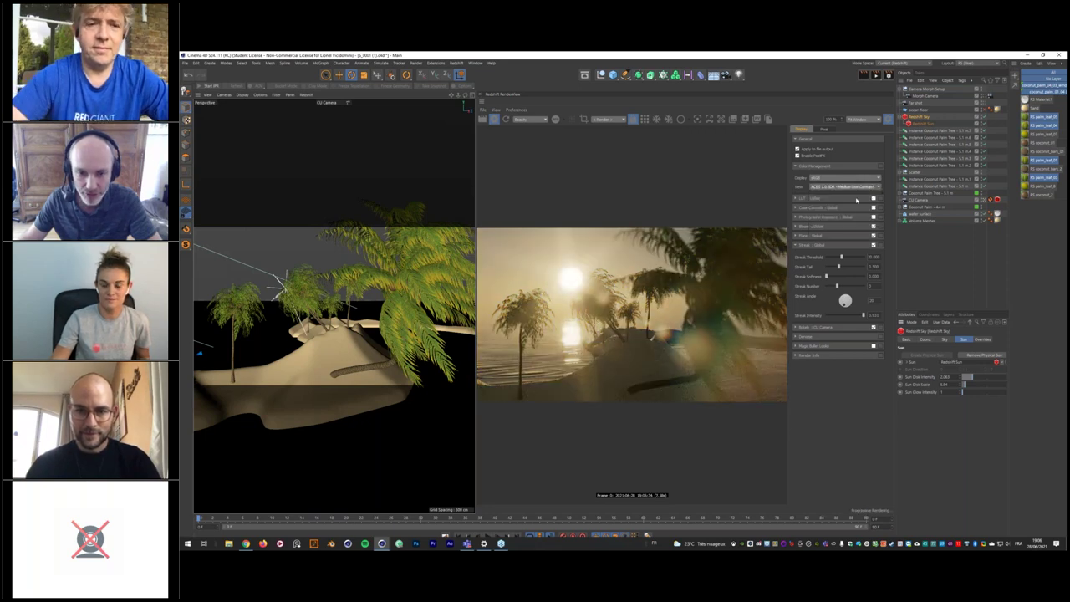
pyautogui.click(848, 187)
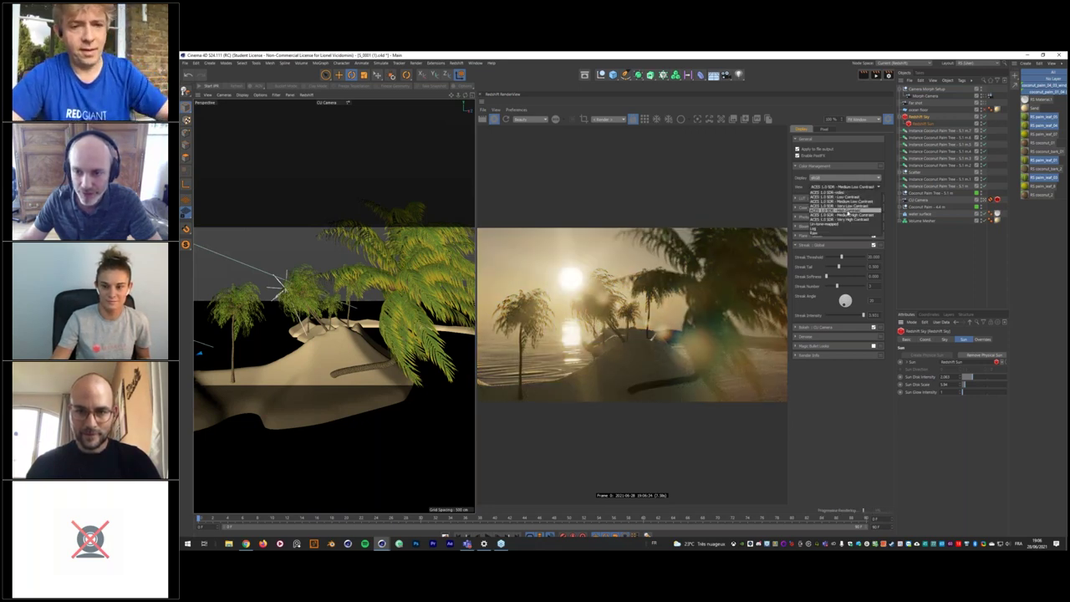
pyautogui.click(851, 215)
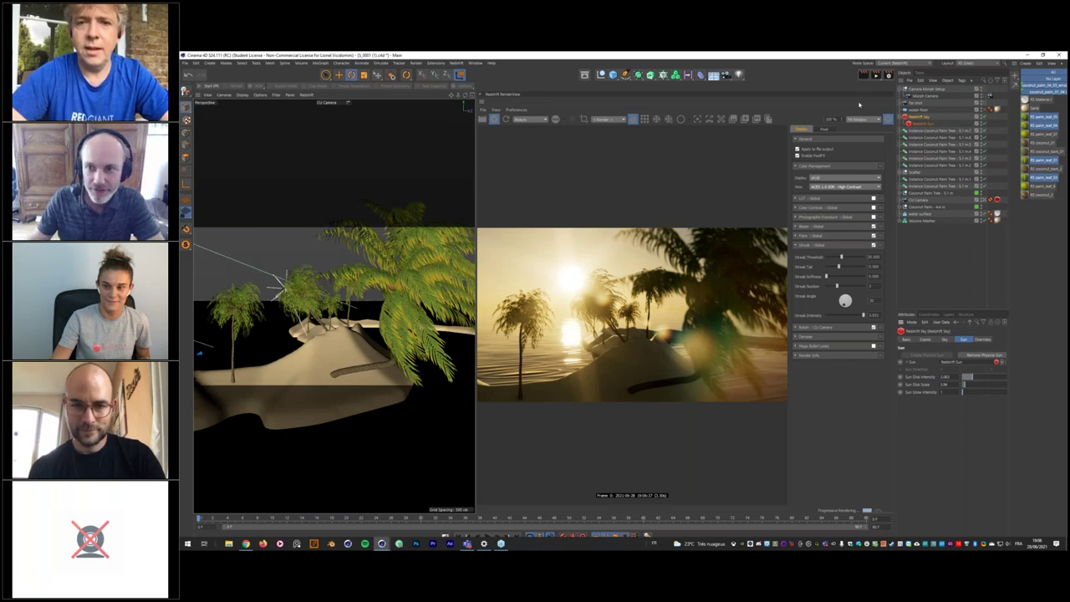
# Look through the Morph Camera, and move the Redshift Camera tag from the CU Camera onto it.
pyautogui.click(918, 201)
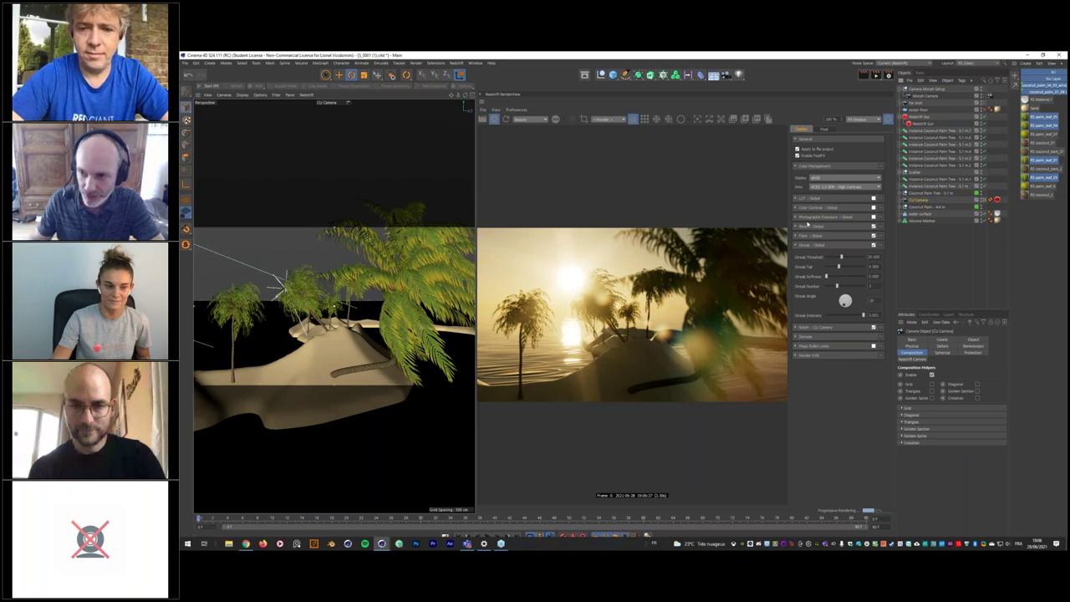
pyautogui.click(997, 200)
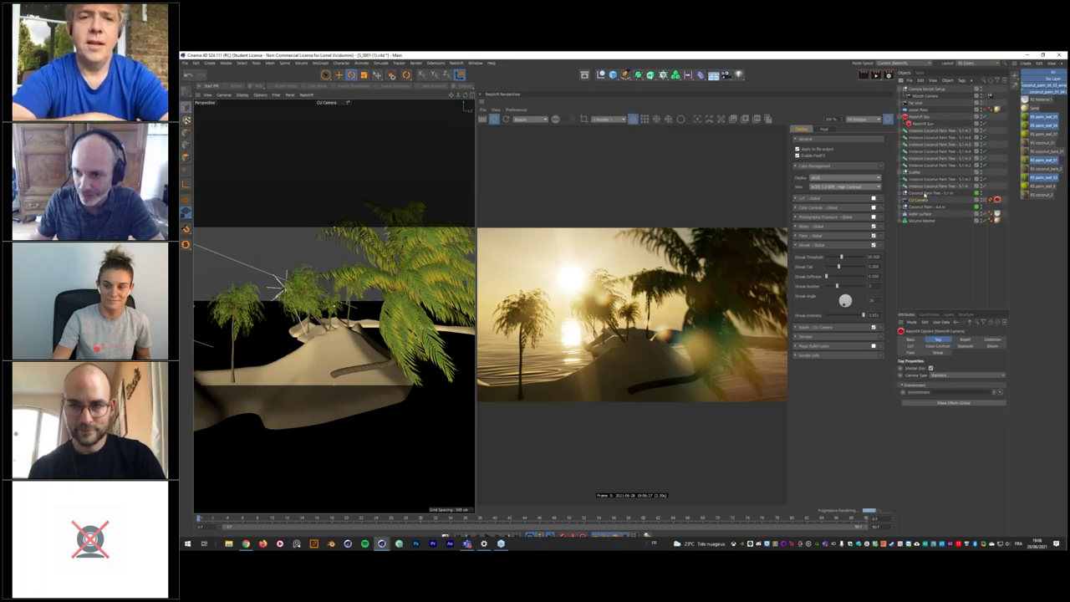
pyautogui.click(919, 200)
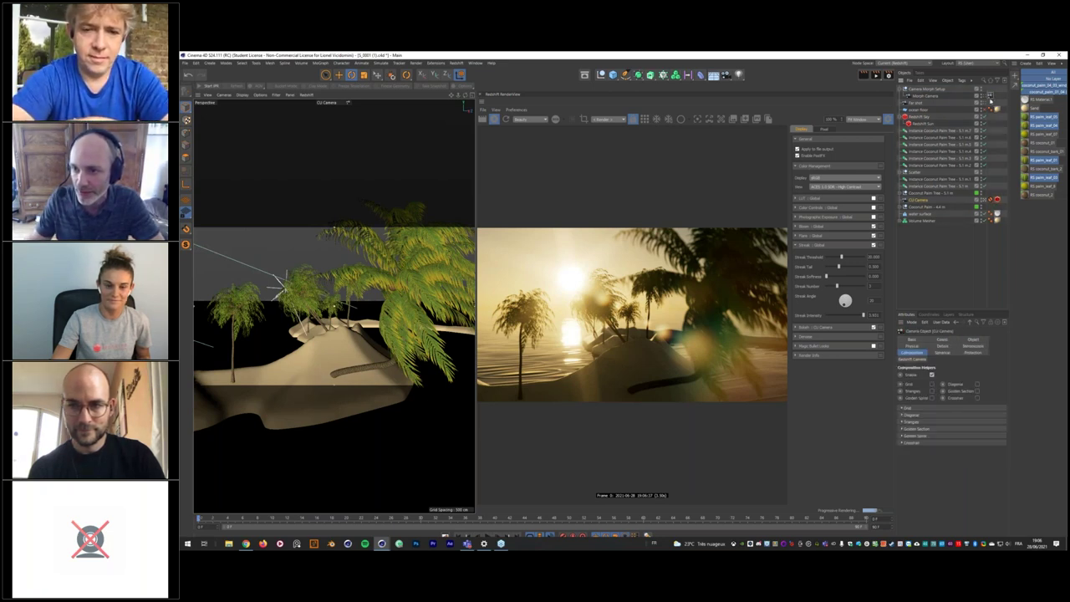
pyautogui.click(990, 95)
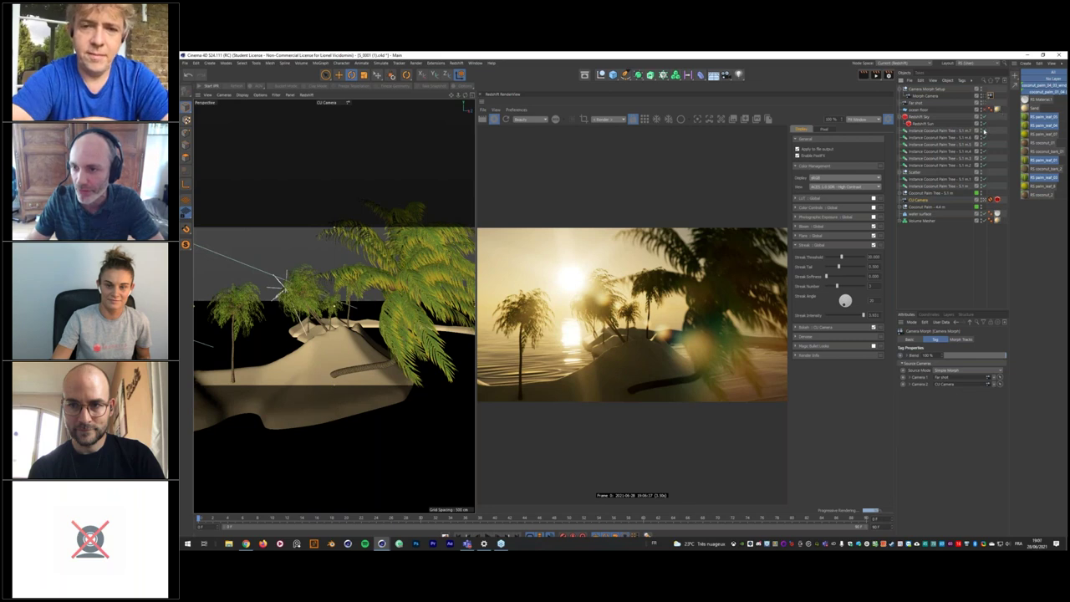
pyautogui.click(987, 97)
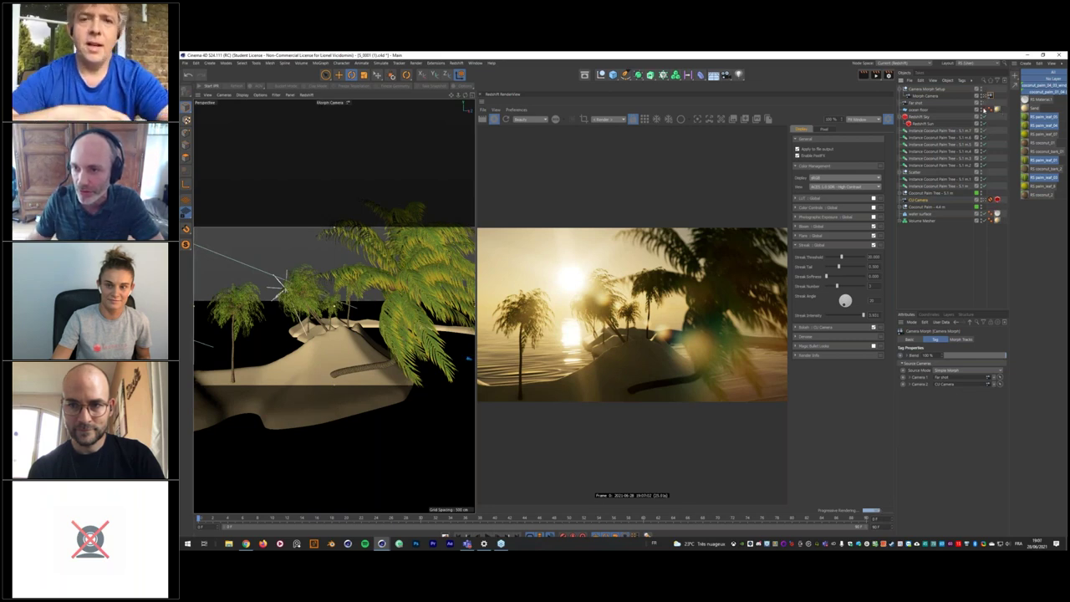
pyautogui.click(996, 96)
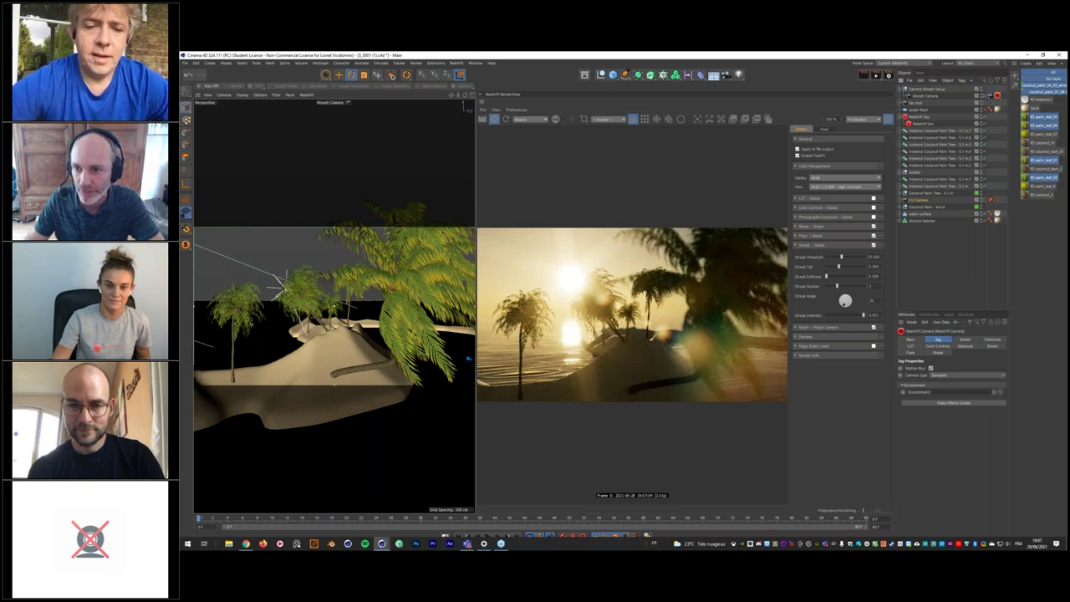
# Preview the Morph Camera's move by sweeping the Camera Morph Blend to 0% and back to 100%.
pyautogui.click(989, 97)
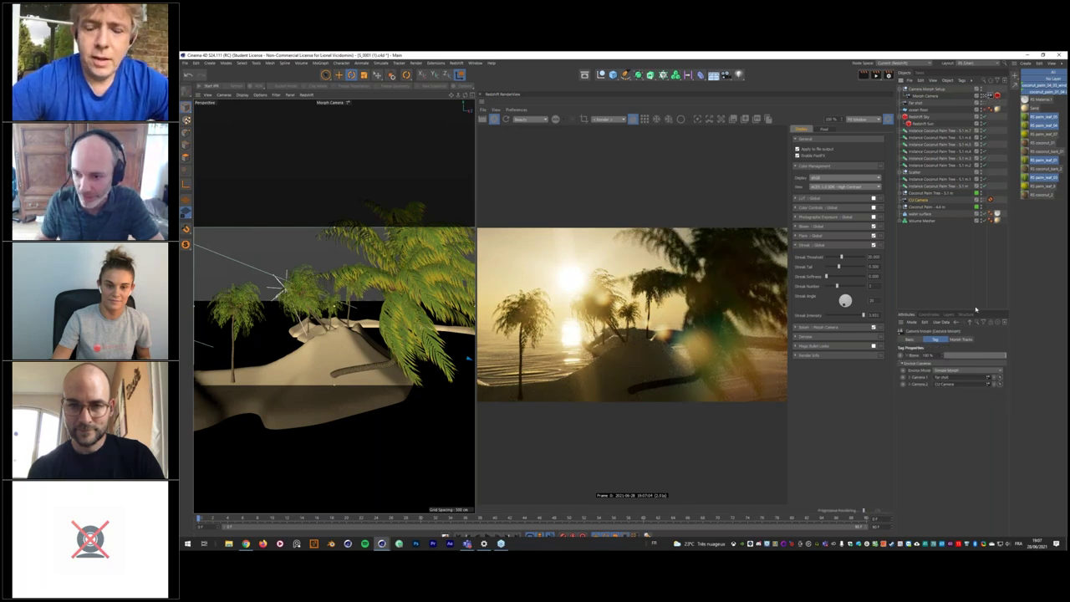
pyautogui.moveTo(1001, 357); pyautogui.dragTo(944, 358)
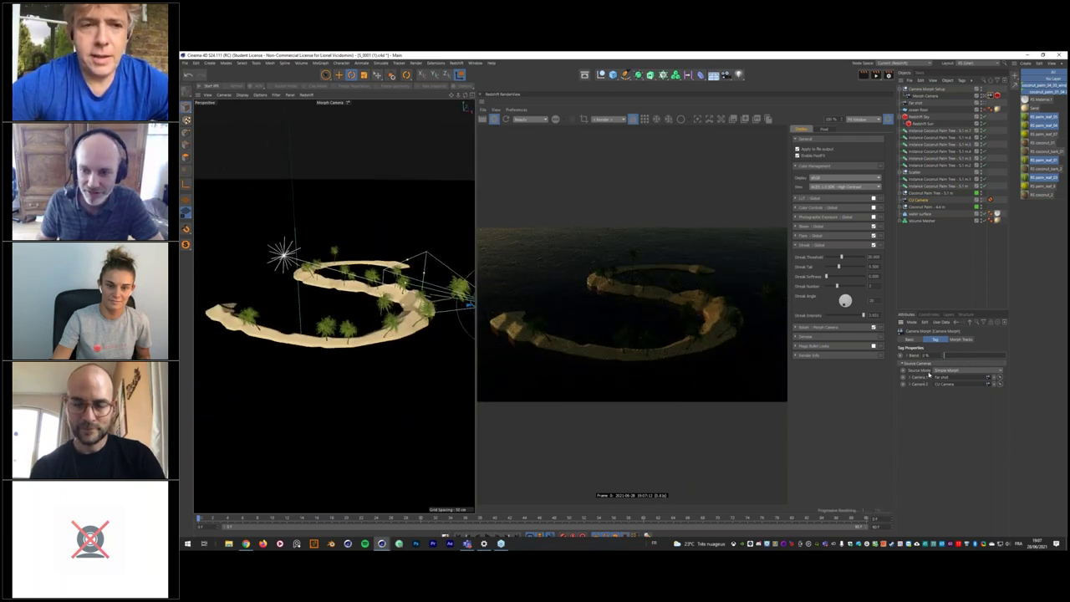
pyautogui.click(952, 356)
pyautogui.moveTo(953, 357); pyautogui.dragTo(1018, 356)
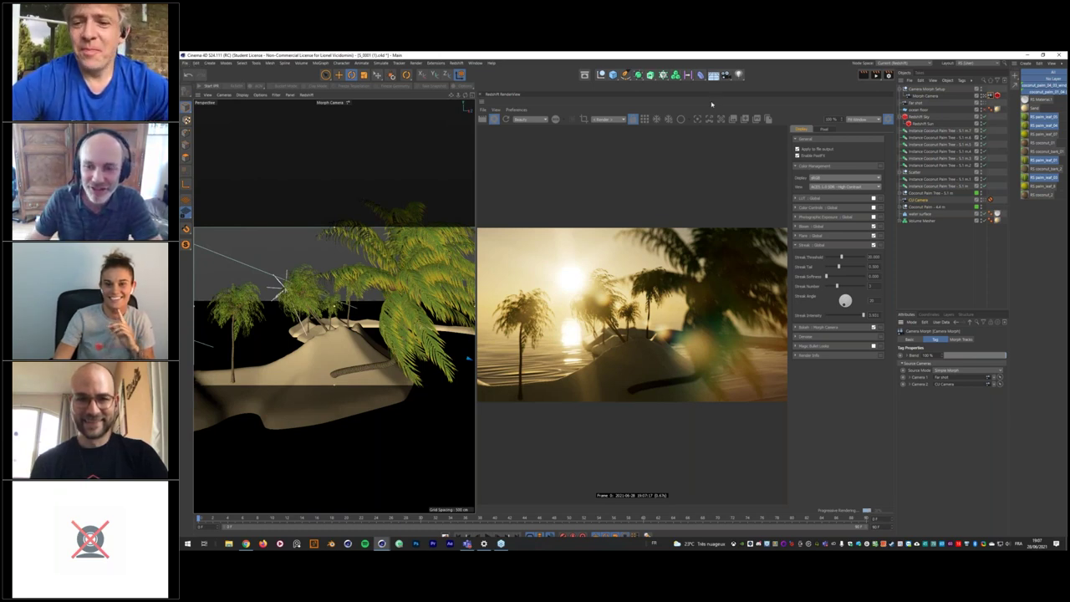
# Set the RenderView's color management view to ACES 1.0 SDR-video, and save the project.
pyautogui.click(841, 188)
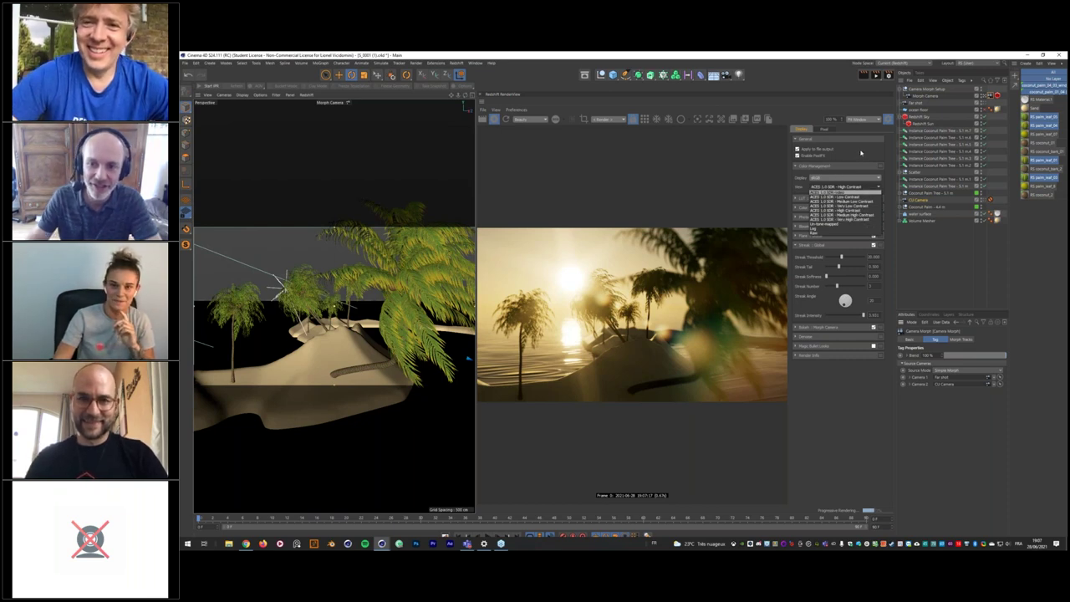
pyautogui.click(860, 154)
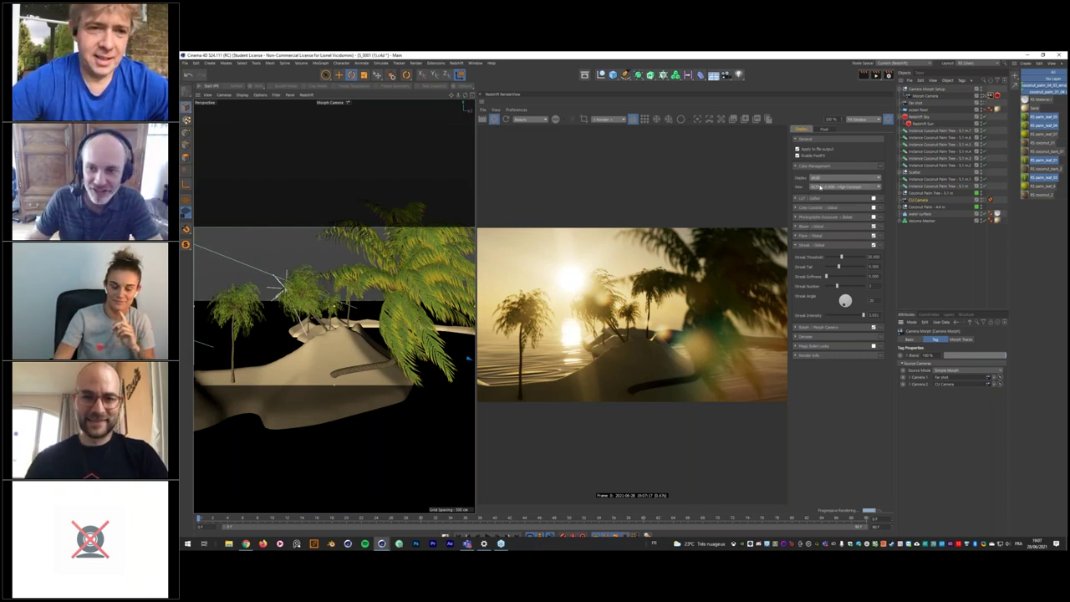
pyautogui.click(840, 187)
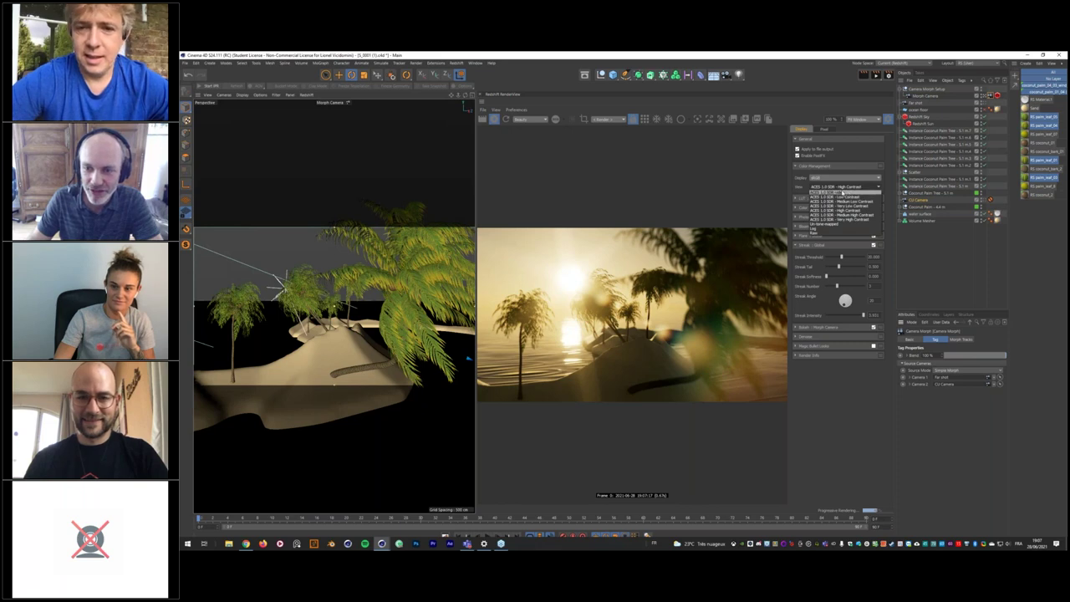
pyautogui.click(835, 194)
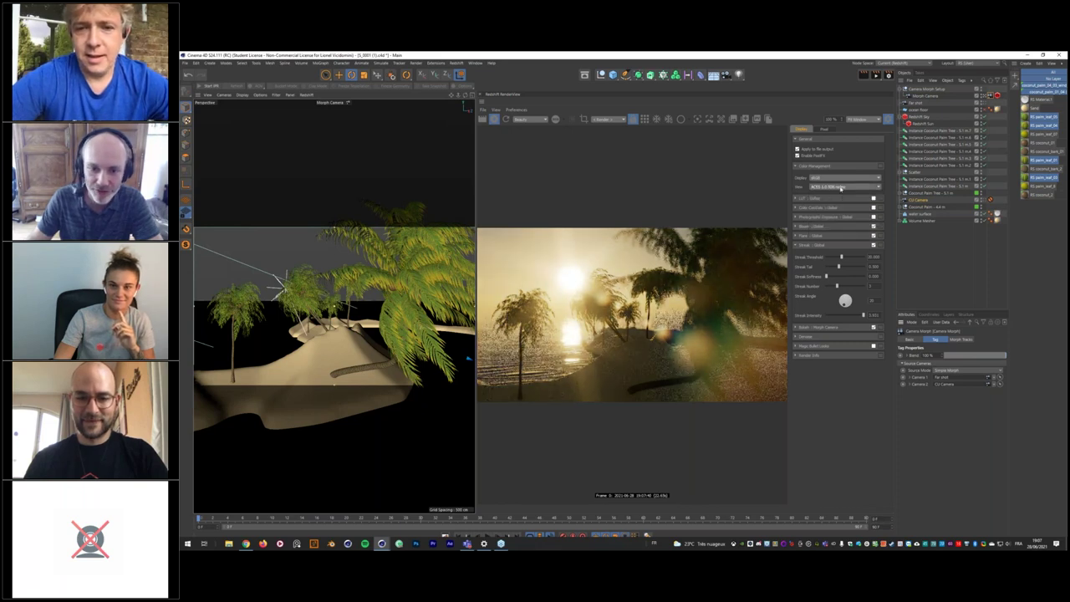
pyautogui.click(188, 65)
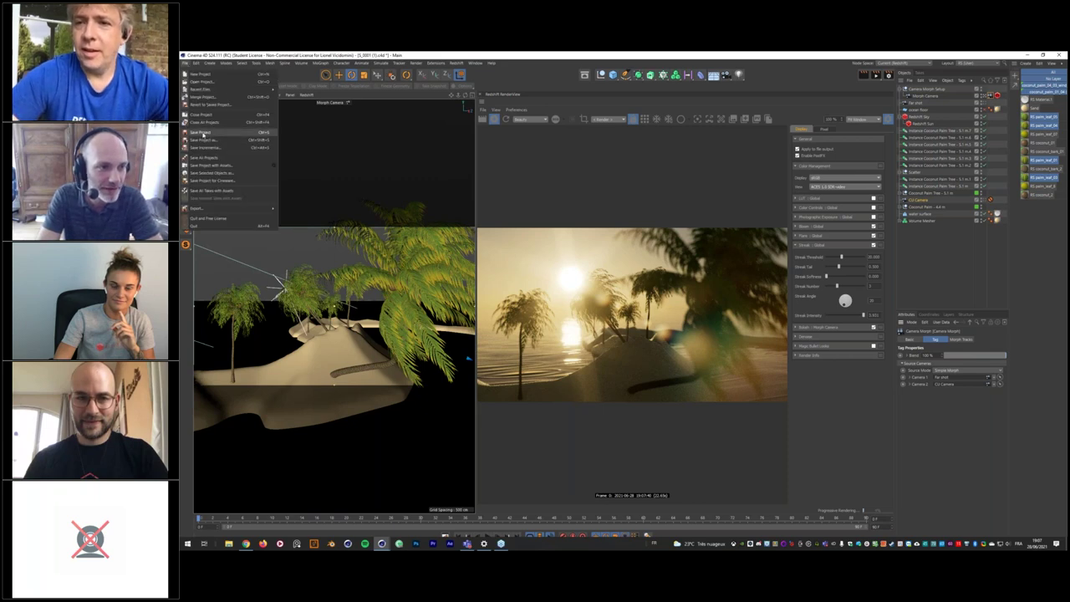
pyautogui.click(198, 132)
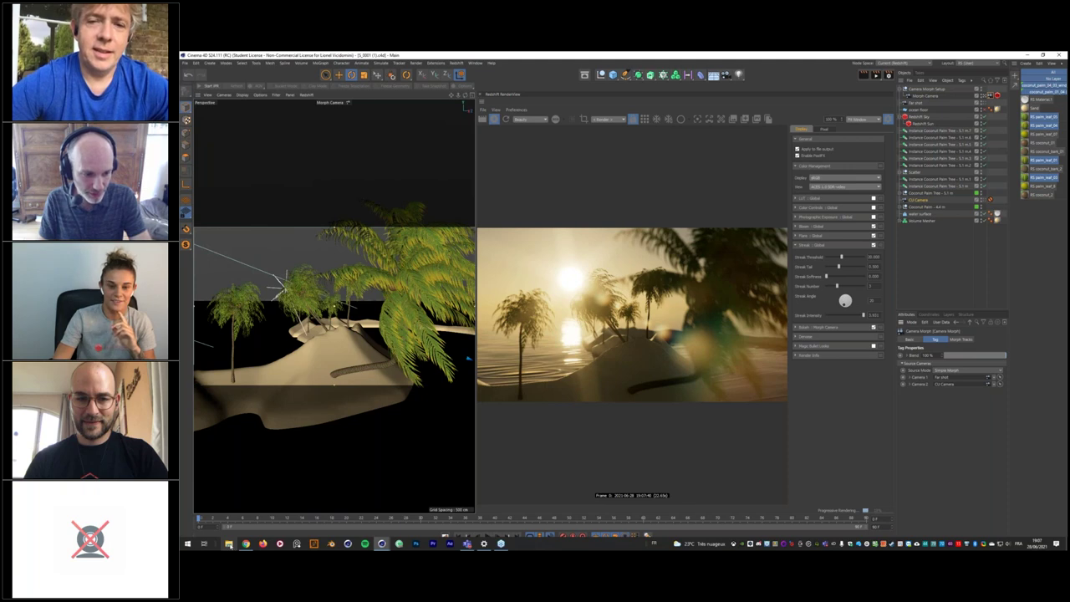
# Switch to Dropbox in the browser, upload S_0001 (1).c4d into the rsEveryday Live Demistifying folder, and minimize the browser.
pyautogui.click(228, 544)
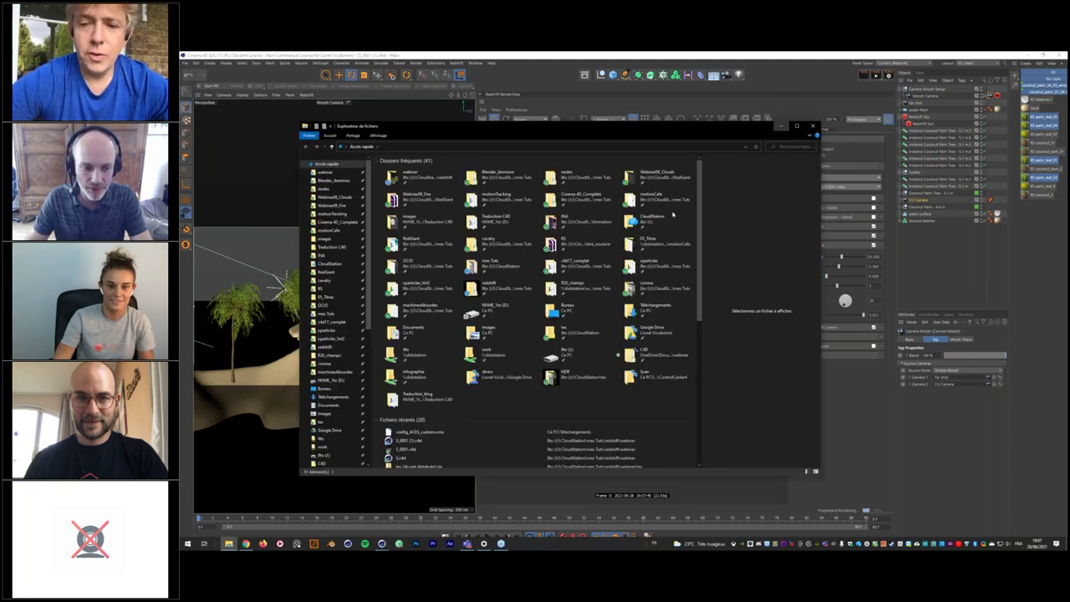
pyautogui.click(781, 126)
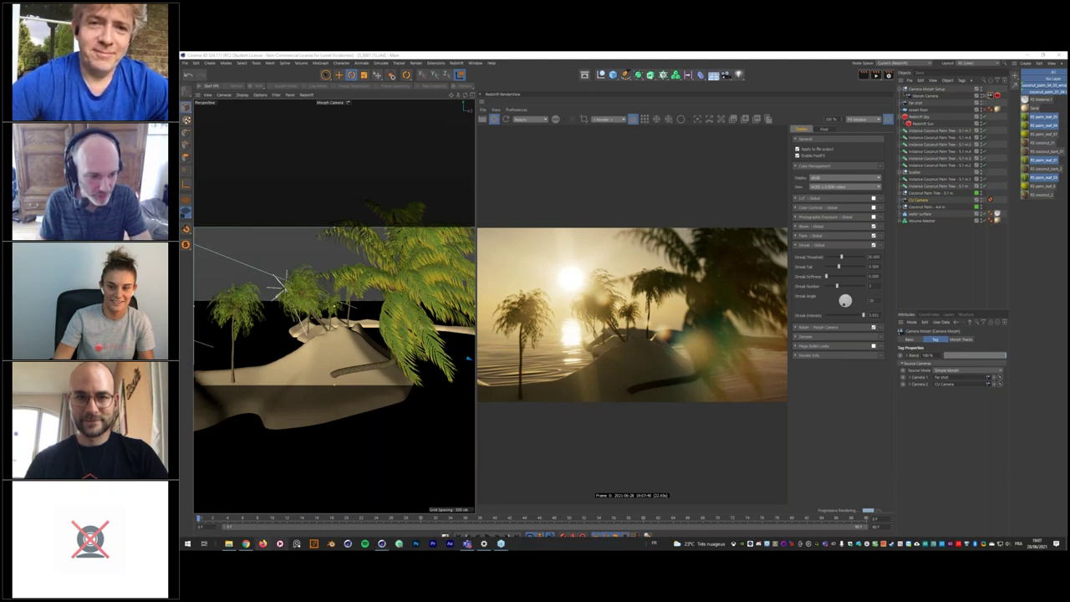
pyautogui.click(246, 544)
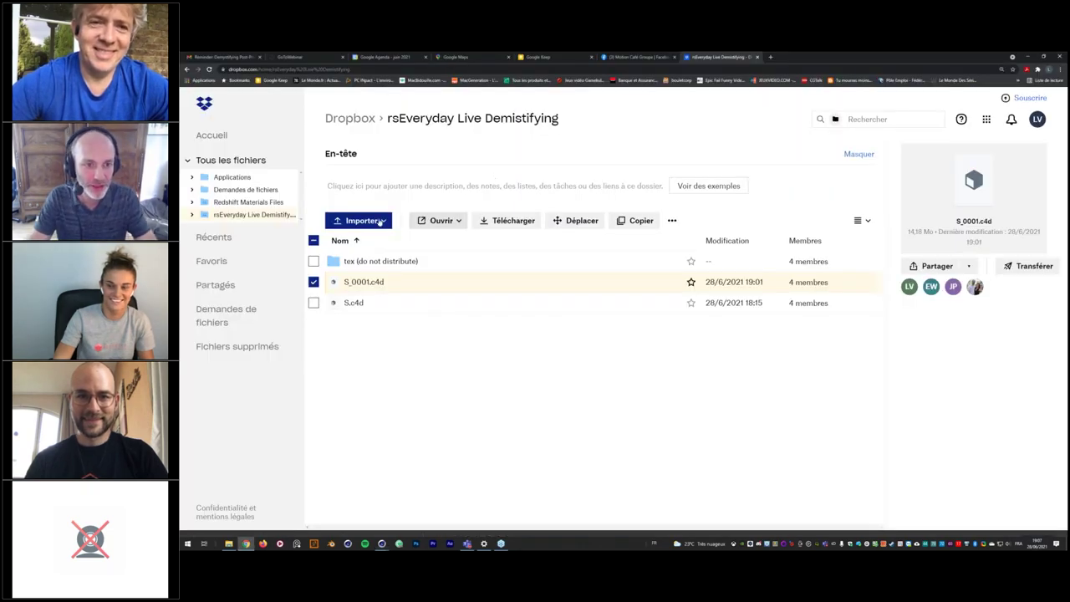
pyautogui.click(361, 221)
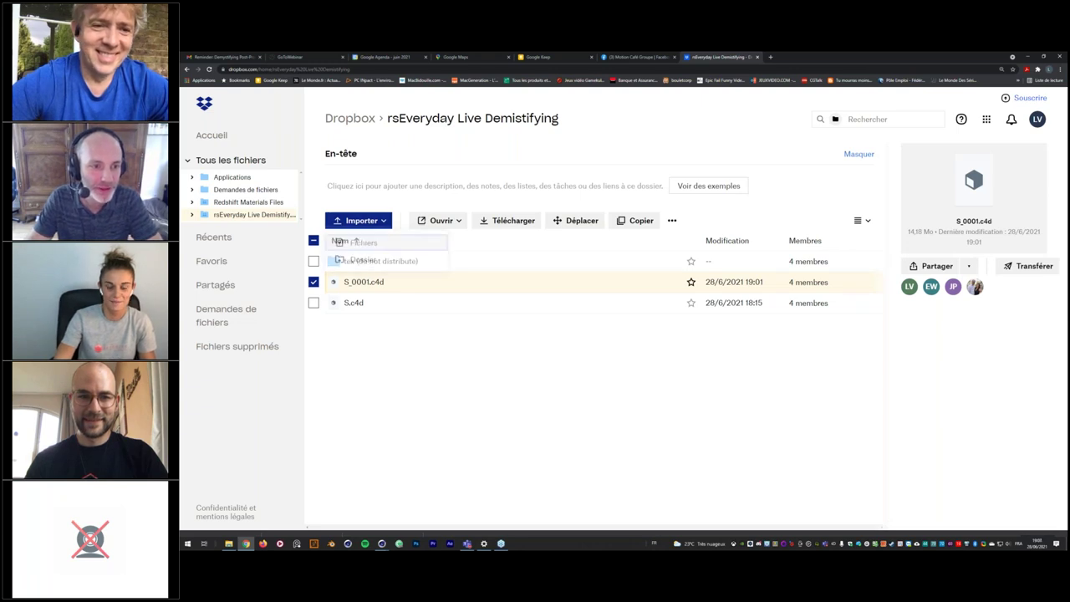
pyautogui.click(364, 244)
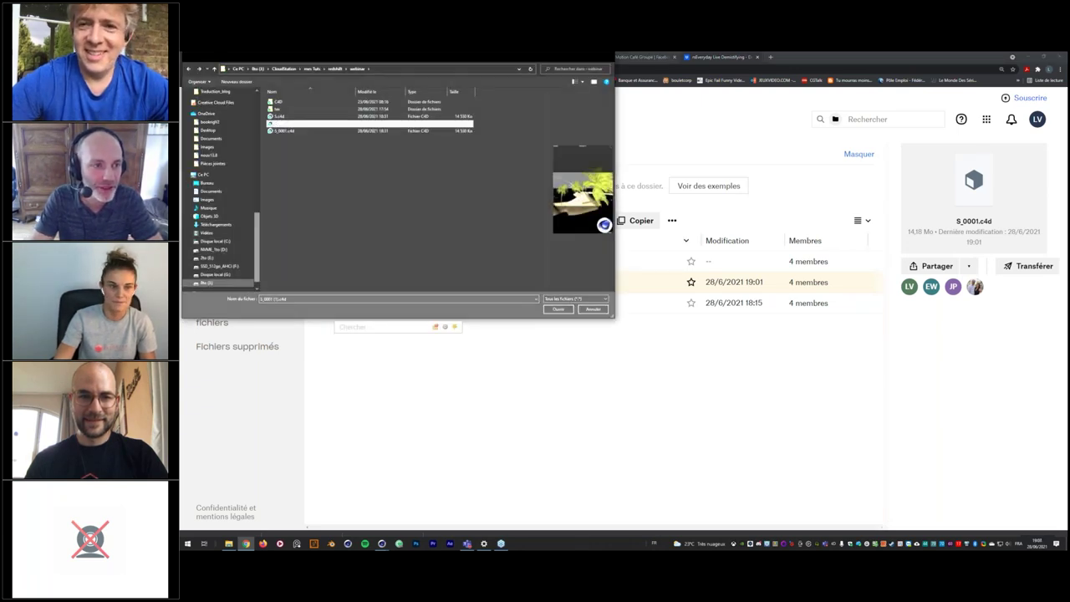
pyautogui.doubleClick(295, 124)
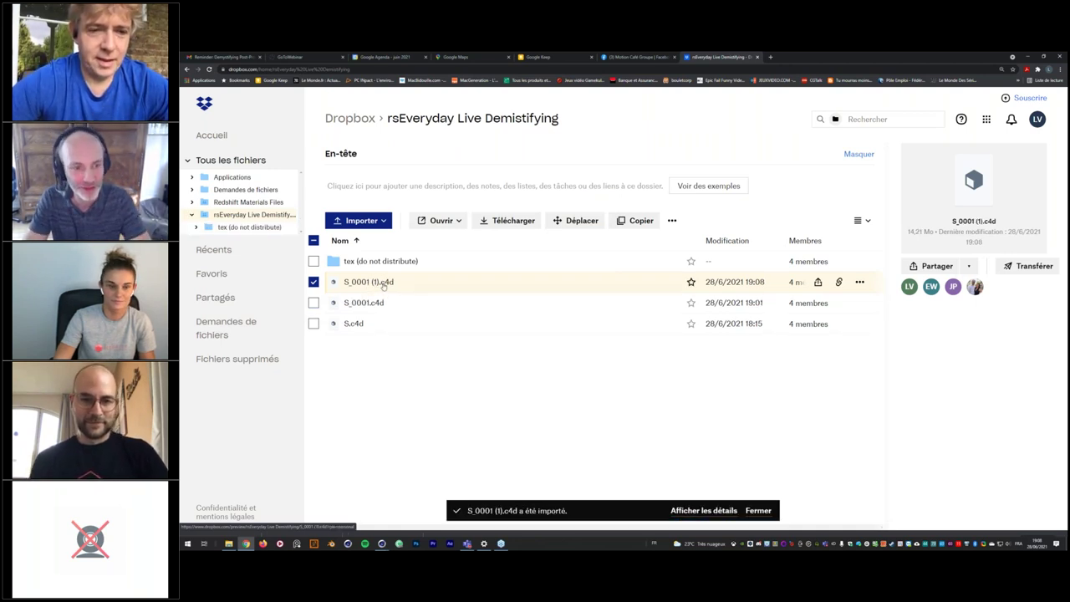
pyautogui.click(1028, 58)
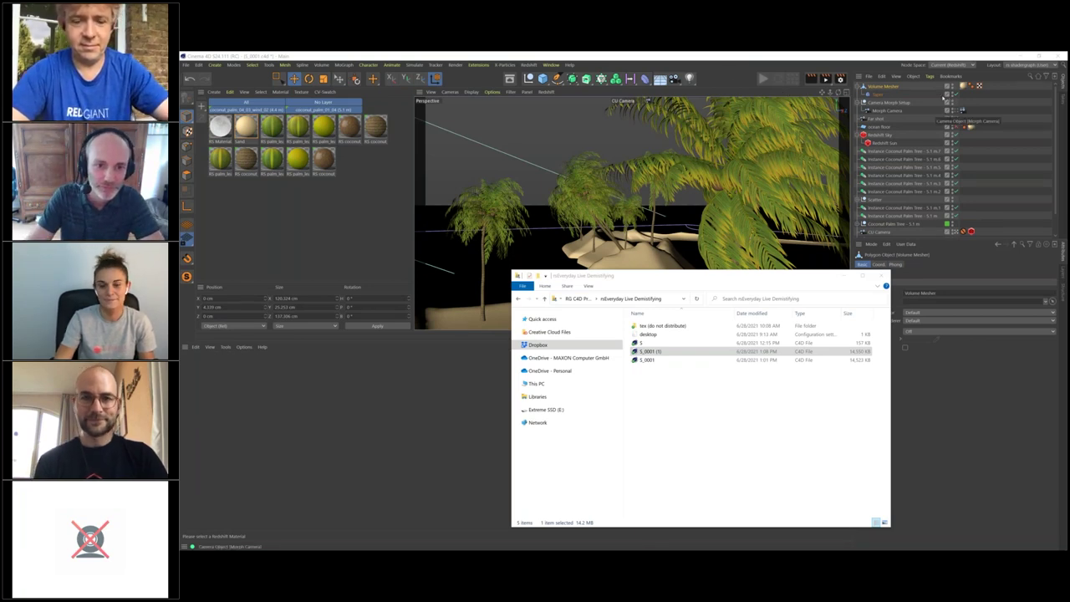
# Close the S_0001 project without saving, and open S_0001 (1).c4d from the synced rsEveryday Live Demistifying folder.
pyautogui.click(943, 98)
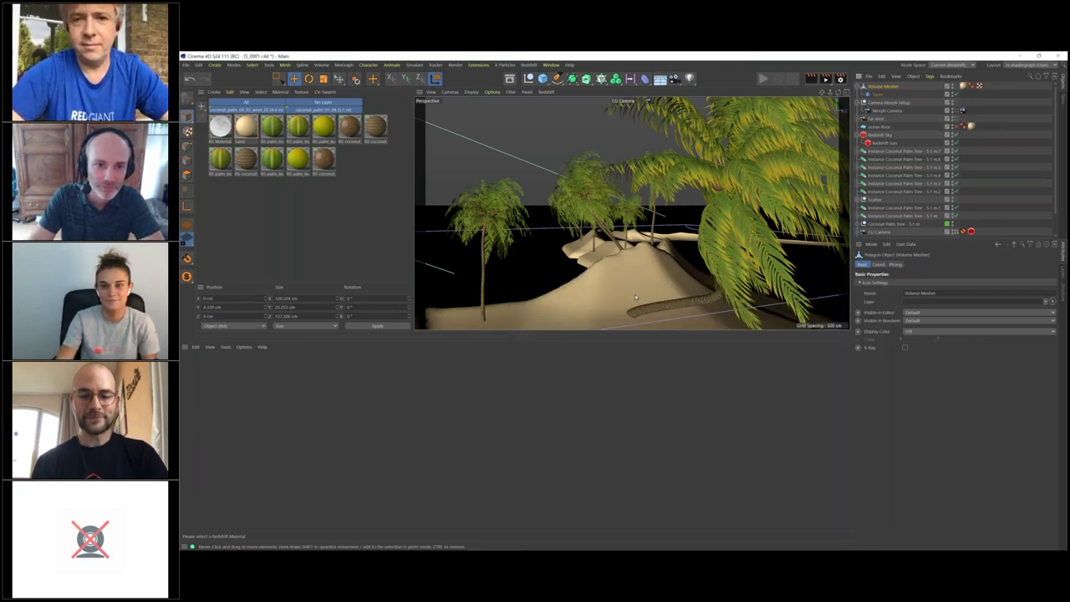
pyautogui.click(877, 95)
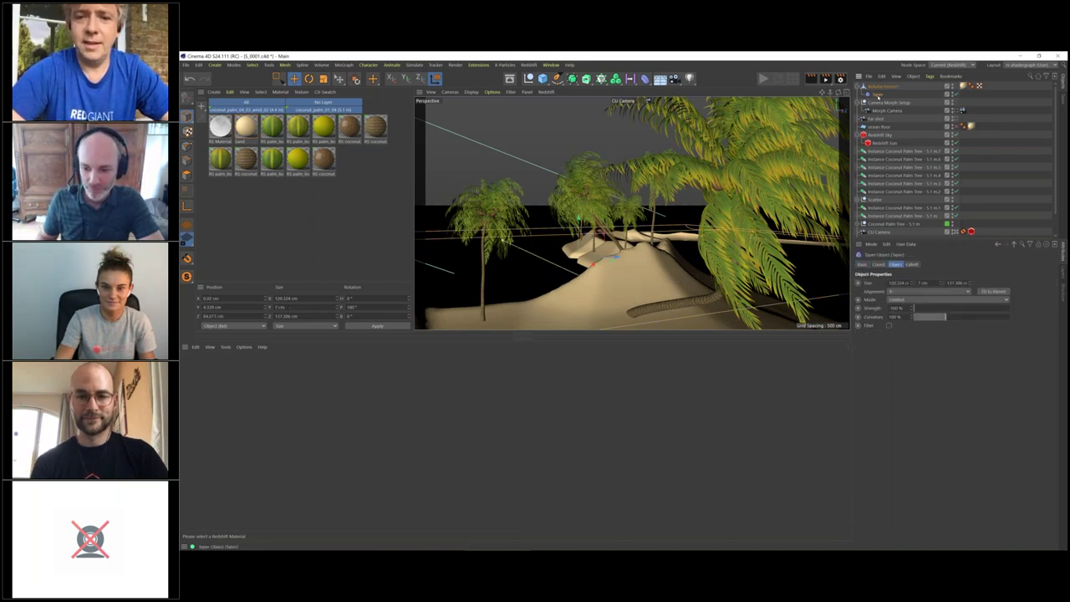
pyautogui.click(185, 64)
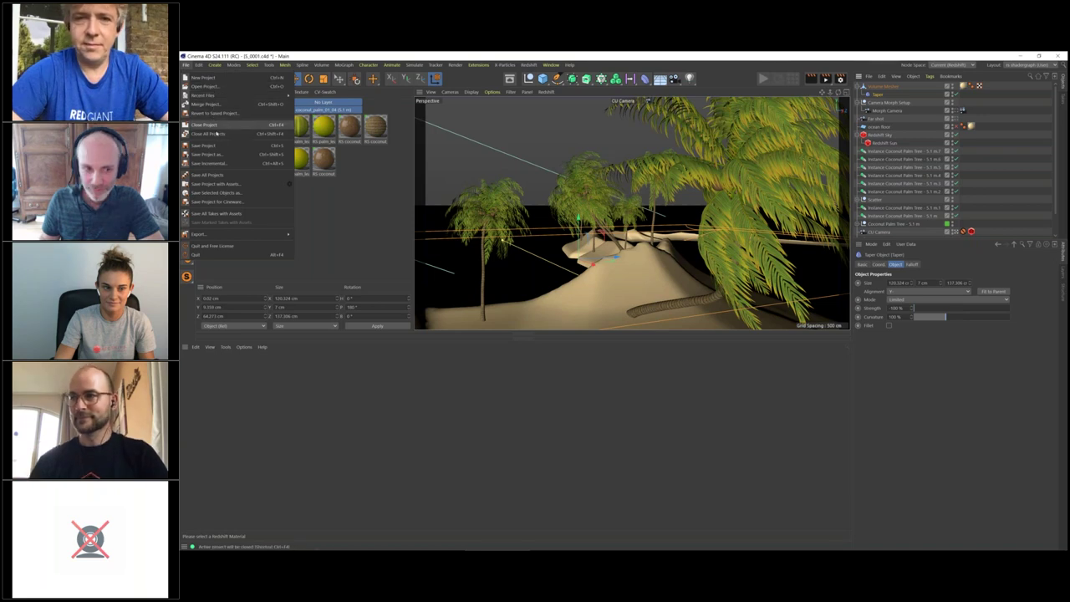
pyautogui.click(205, 125)
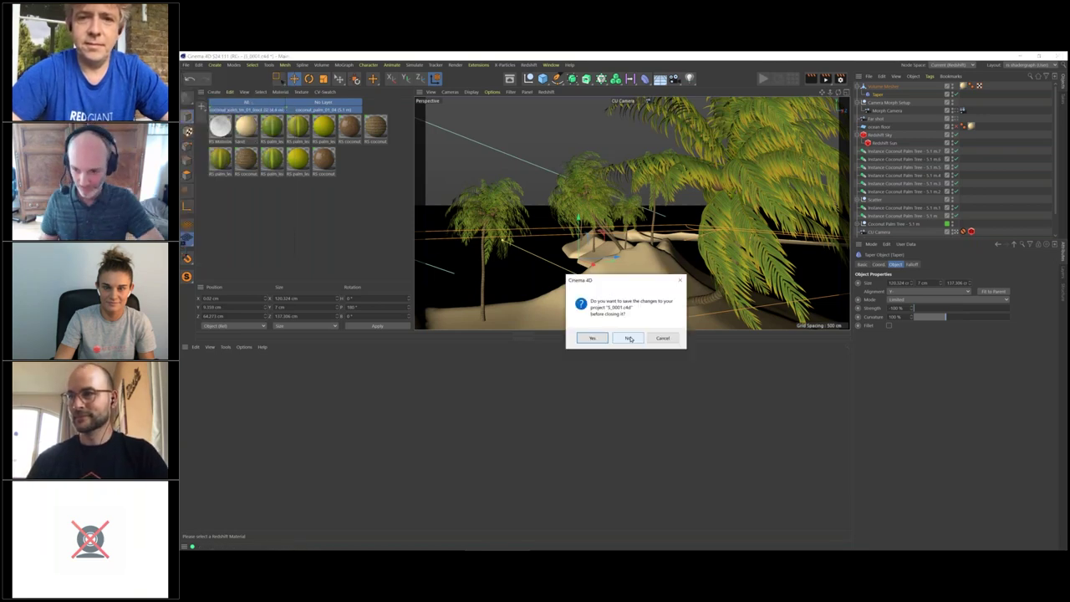
pyautogui.click(630, 338)
pyautogui.hotkey('alt', 'Tab')
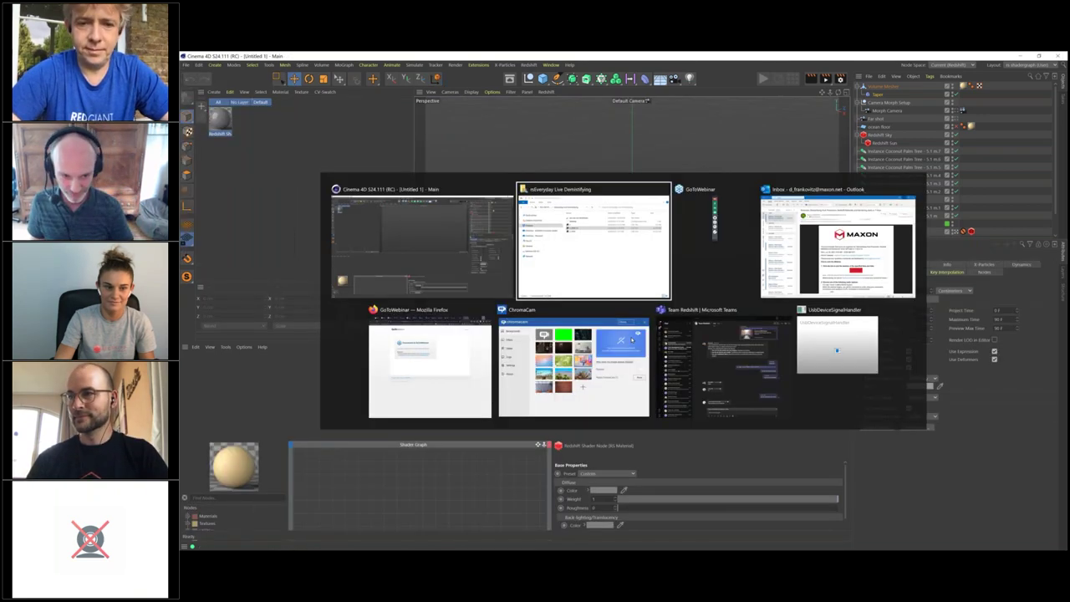
pyautogui.doubleClick(651, 352)
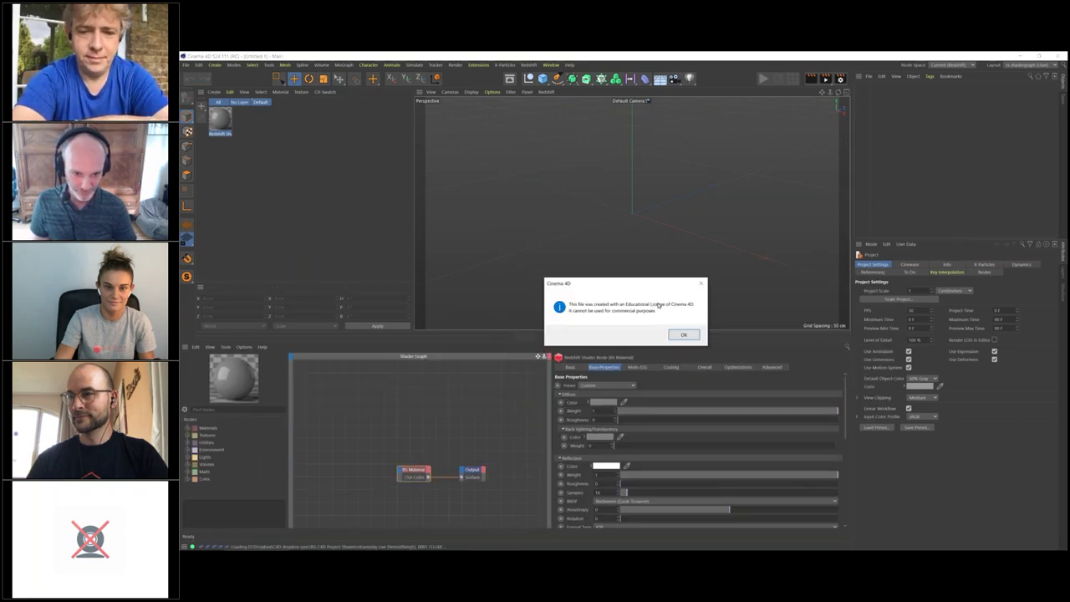
pyautogui.click(683, 335)
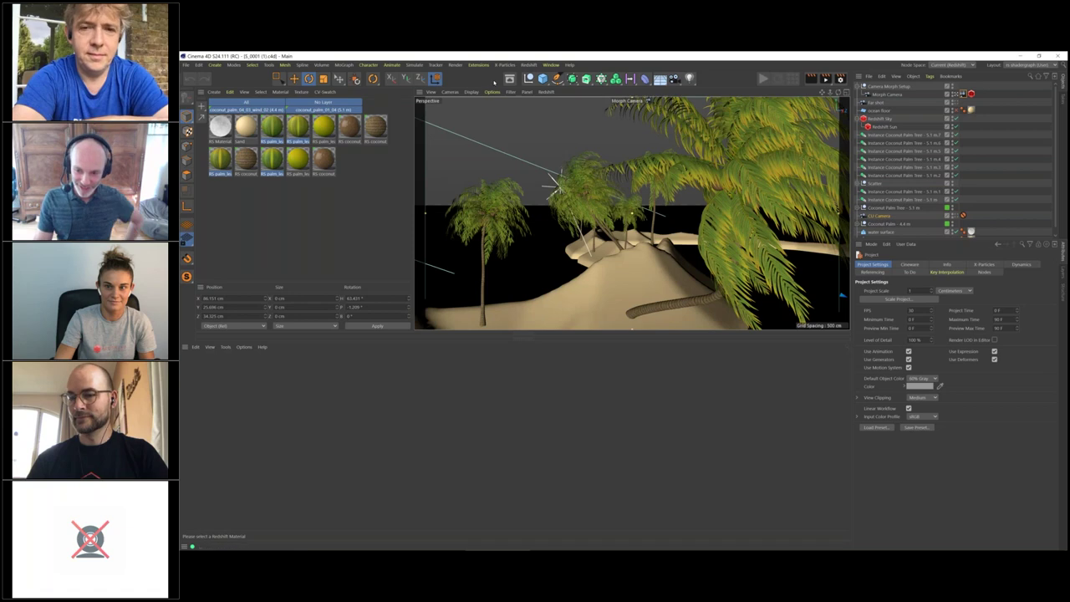
# Create a polygon copy of the Volume Mesher with Current State to Object, and move it to the beginning of the object hierarchy.
pyautogui.scroll(-1, 994, 120)
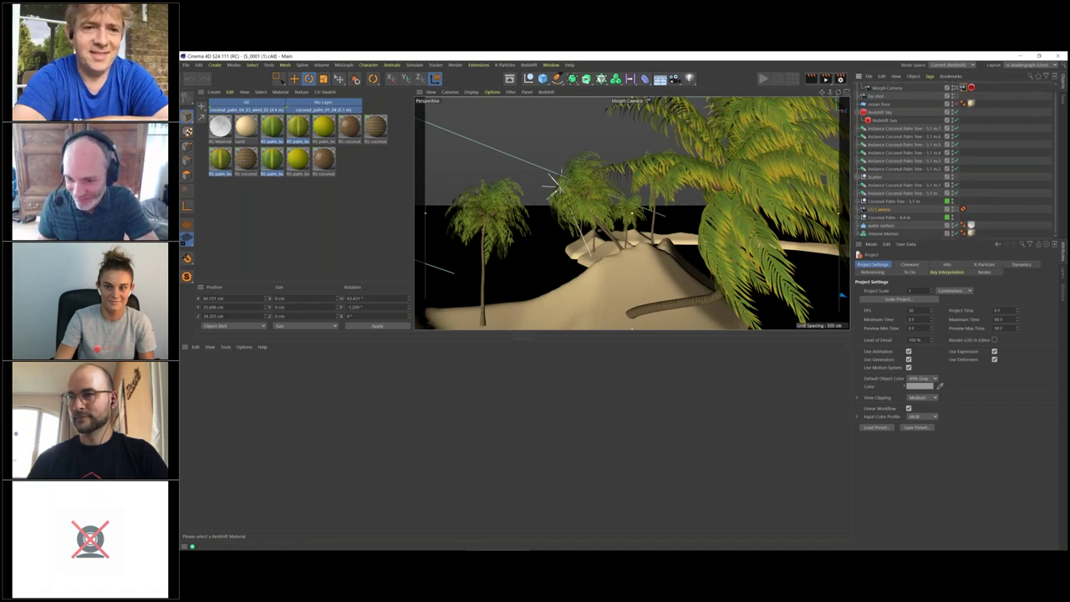
pyautogui.rightClick(874, 235)
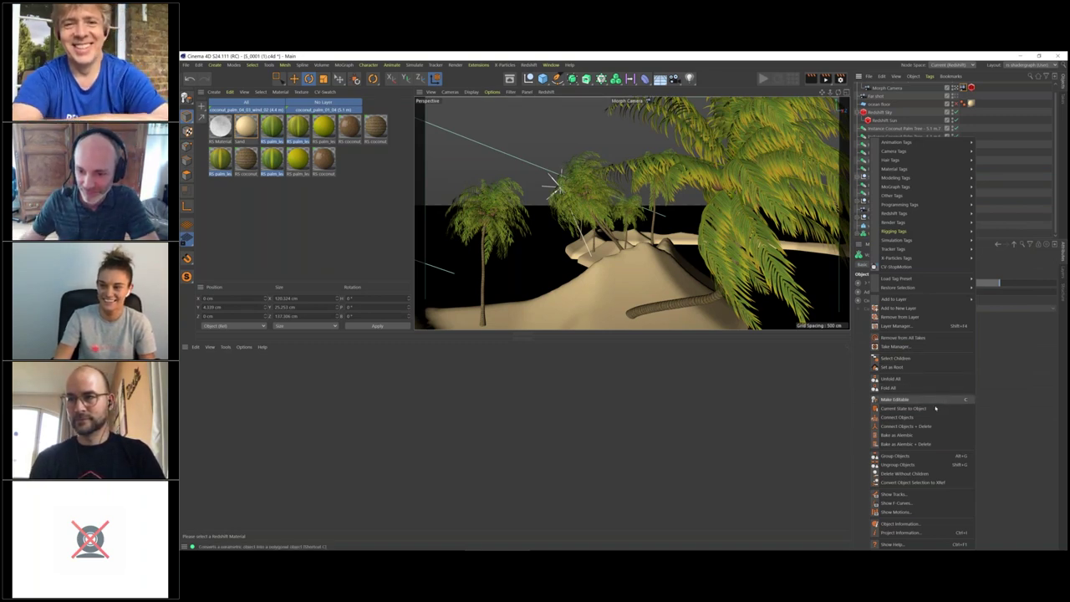
pyautogui.click(935, 408)
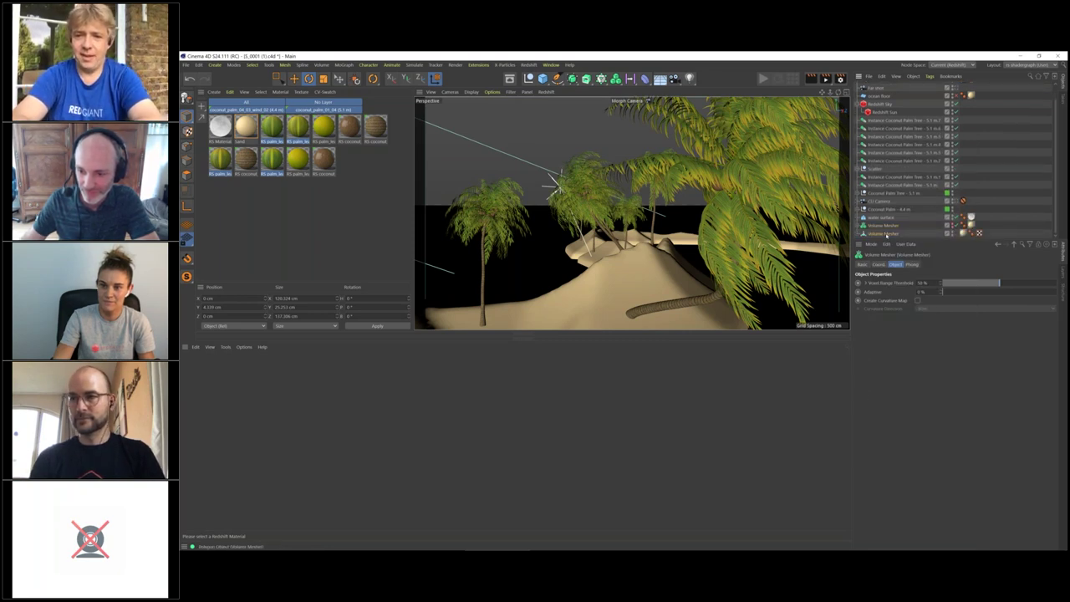
pyautogui.scroll(1, 893, 87)
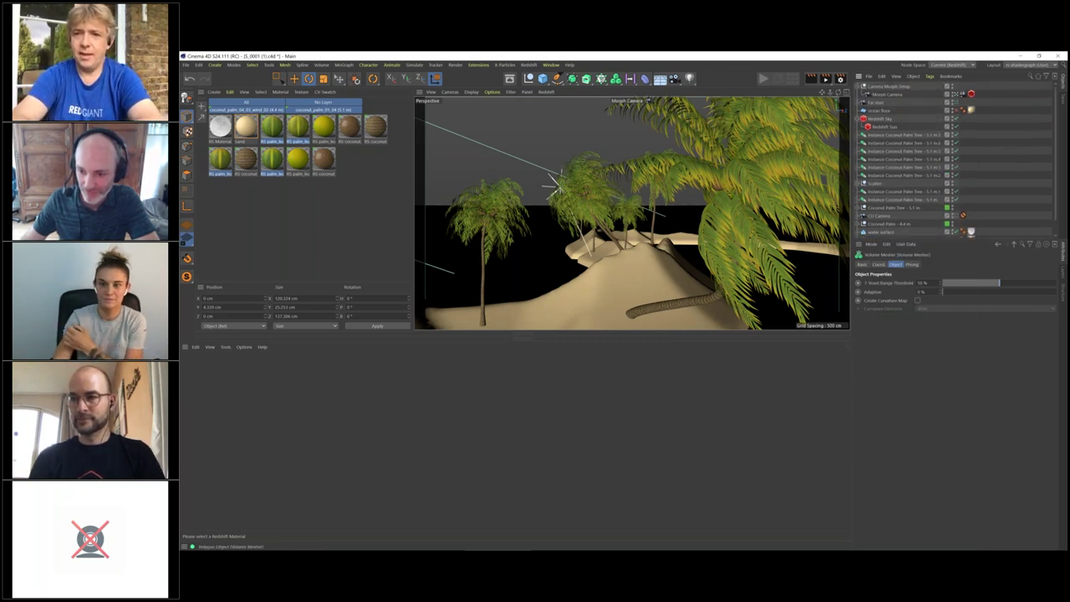
pyautogui.moveTo(892, 87); pyautogui.dragTo(892, 84)
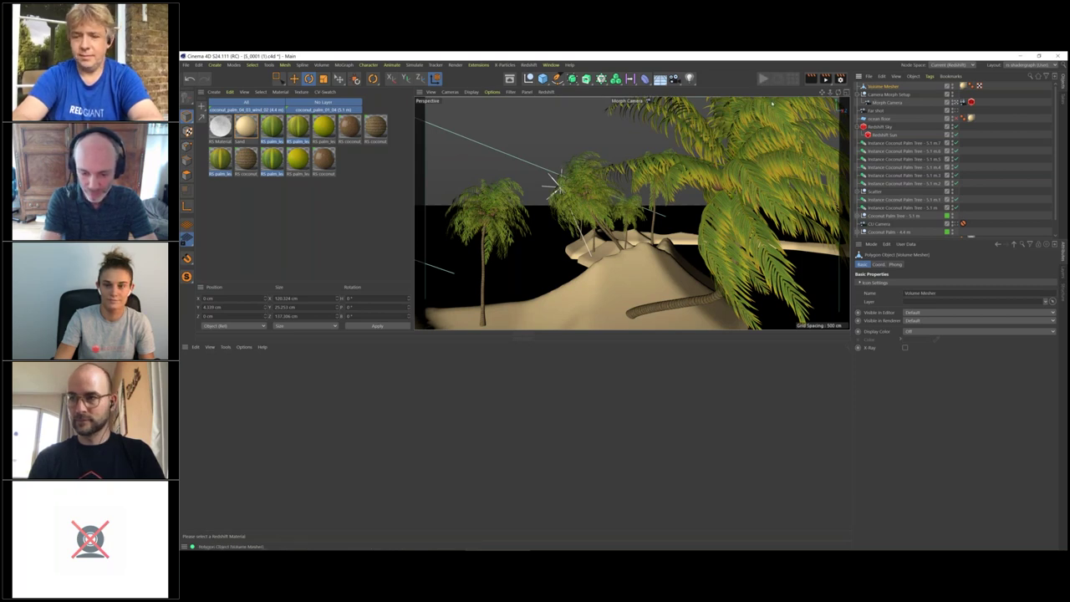
# Add a Taper deformer as a child of the polygonal Volume Mesher, and set its height to 10 cm.
pyautogui.click(645, 77)
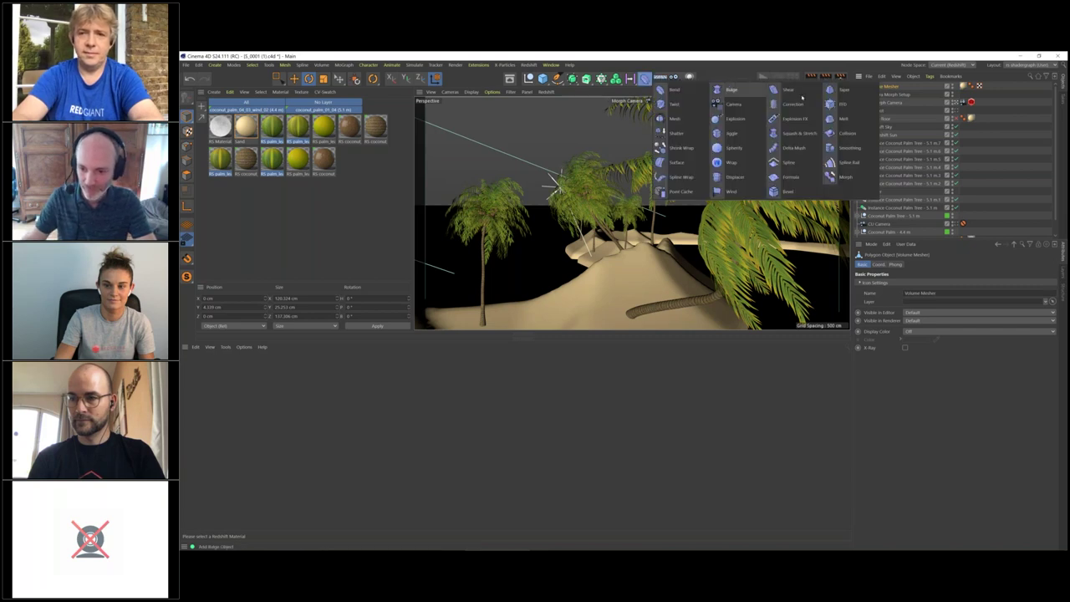
pyautogui.click(844, 89)
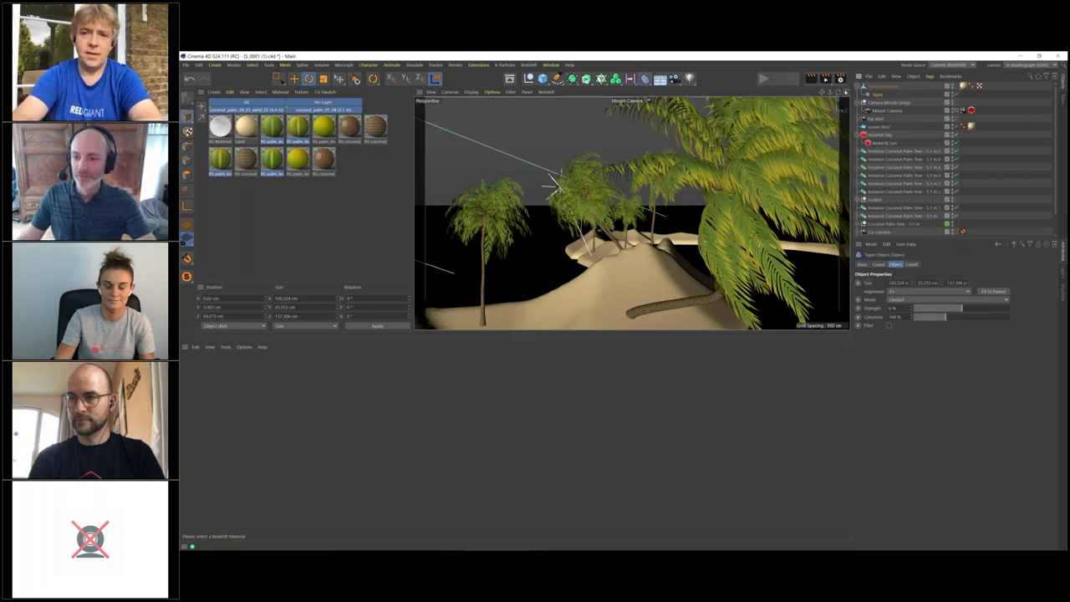
pyautogui.scroll(-1, 968, 291)
pyautogui.click(928, 283)
pyautogui.write('10')
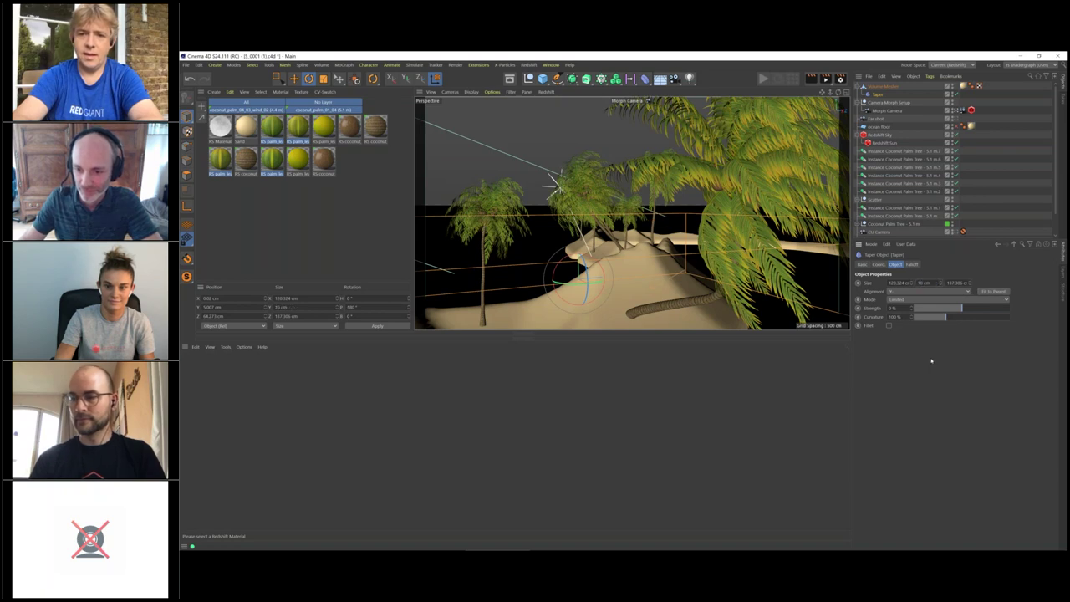
# In the Front view, lower the Taper deformer over the underside of the island to a Y position of about 2 cm.
pyautogui.middleClick(683, 263)
pyautogui.middleClick(697, 263)
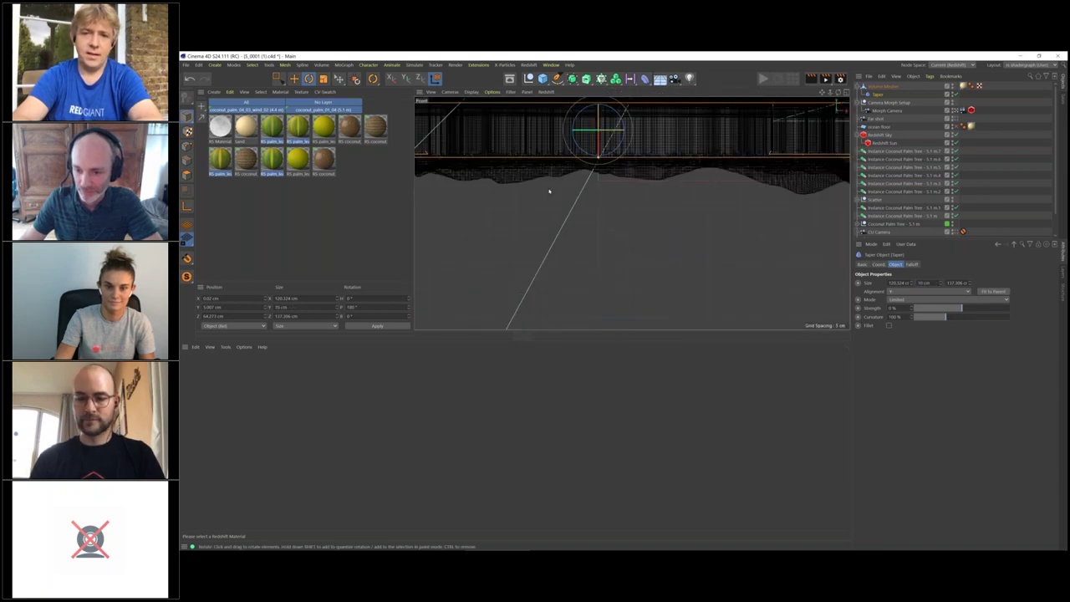
pyautogui.scroll(-5, 549, 191)
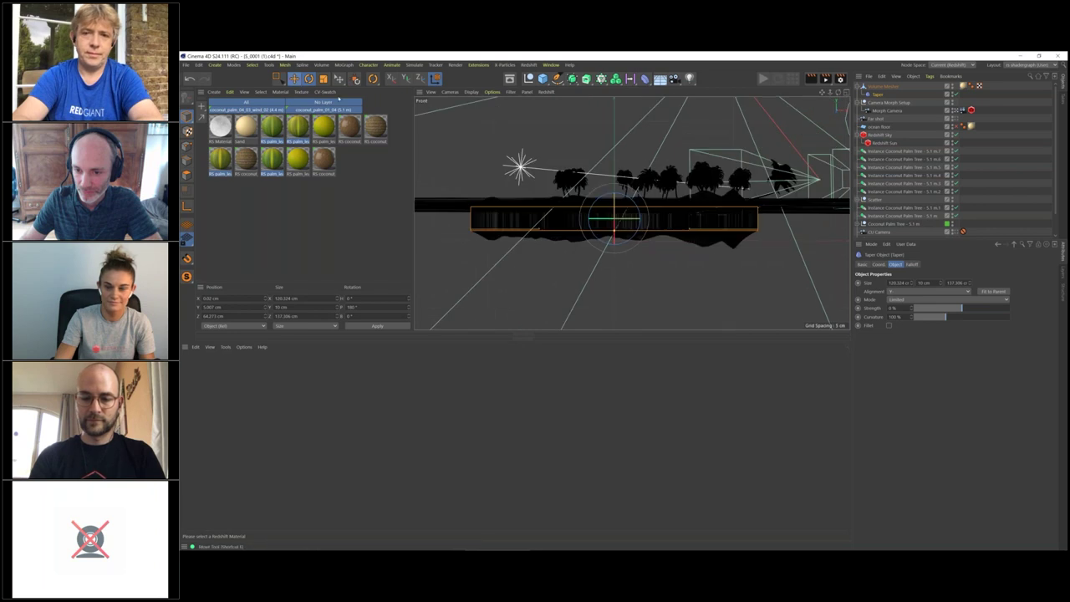
pyautogui.click(294, 79)
pyautogui.moveTo(617, 179)
pyautogui.mouseDown()
pyautogui.moveTo(617, 201)
pyautogui.moveTo(619, 187)
pyautogui.mouseUp()
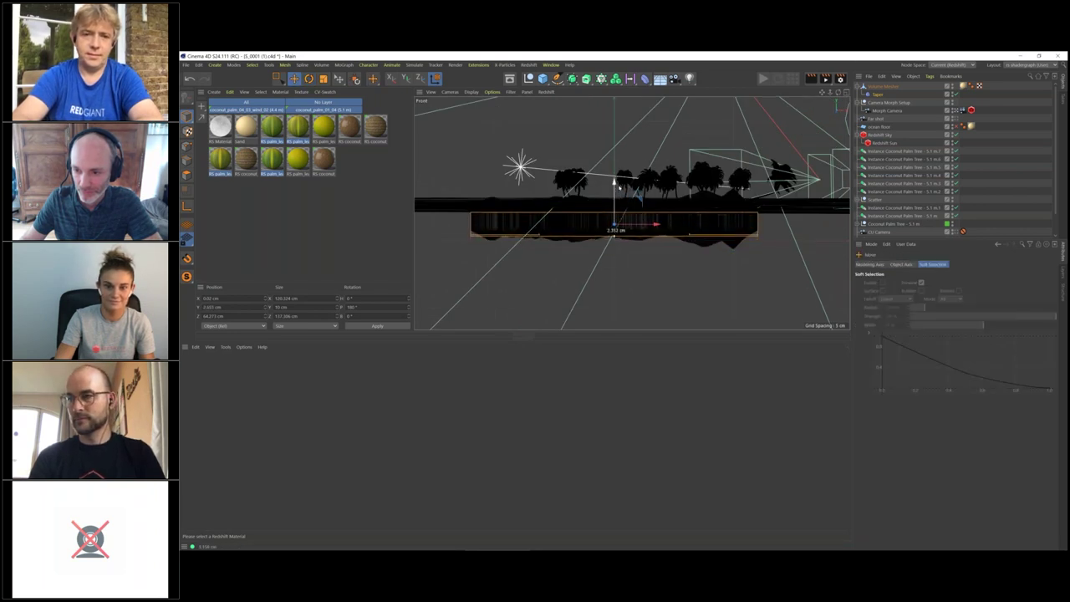
pyautogui.click(878, 94)
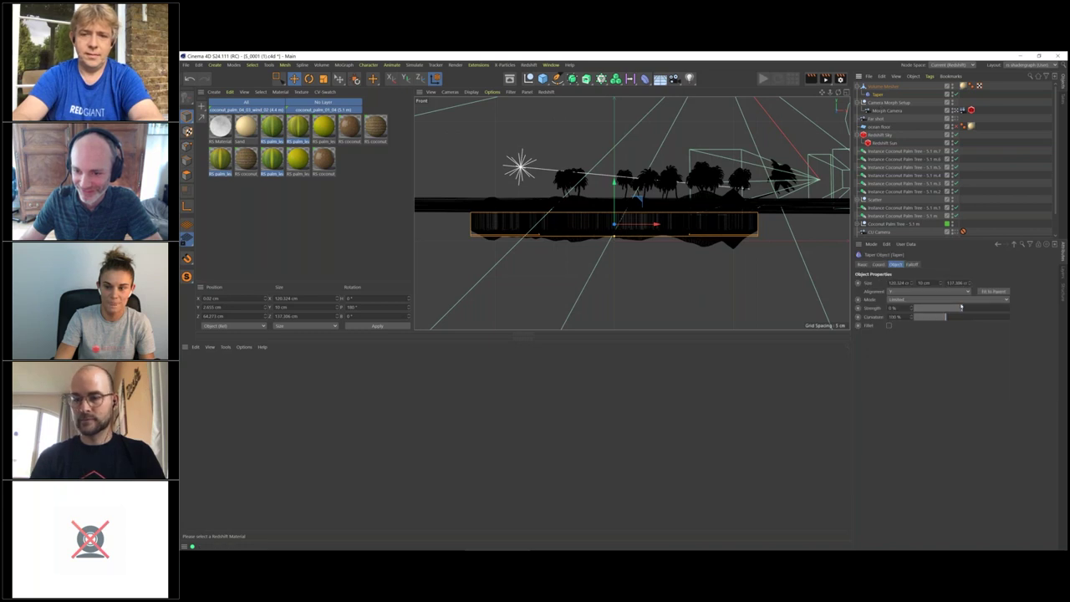
# Set the Taper deformer's strength to -100 % so the island's underside flares outward.
pyautogui.click(935, 300)
pyautogui.click(960, 308)
pyautogui.moveTo(960, 308); pyautogui.dragTo(897, 309)
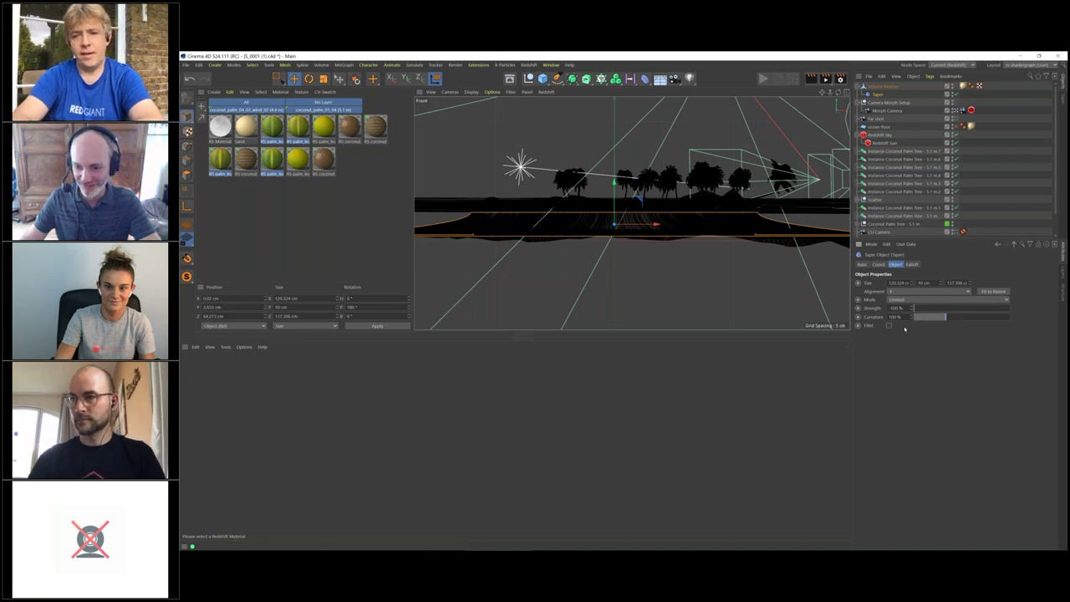
# Preview the tapered island in the perspective viewport through the Morph Camera with the Redshift IPR, and stop the render.
pyautogui.middleClick(602, 198)
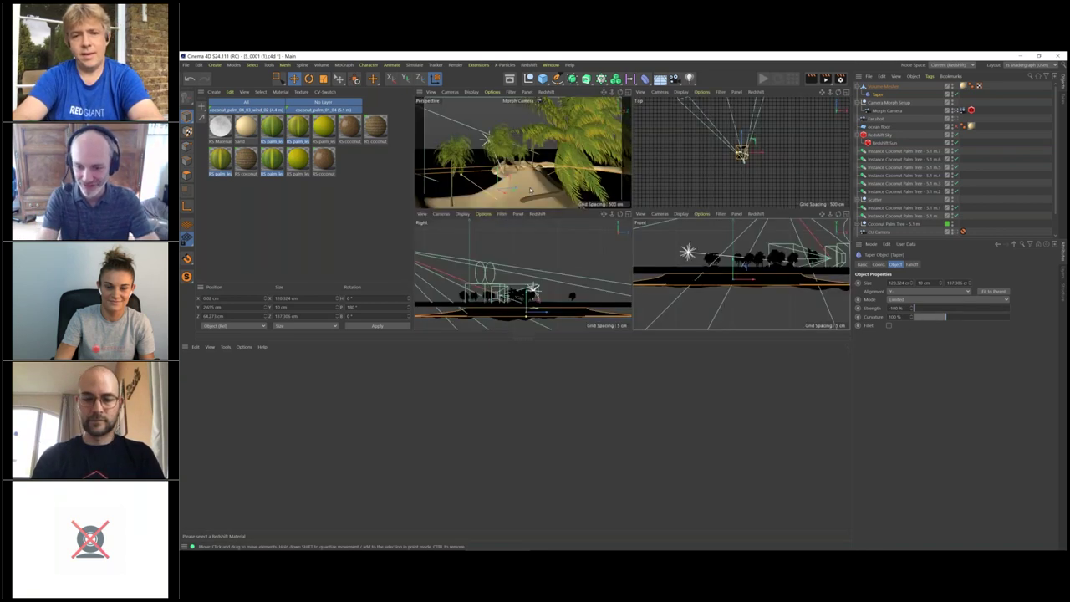
pyautogui.middleClick(530, 191)
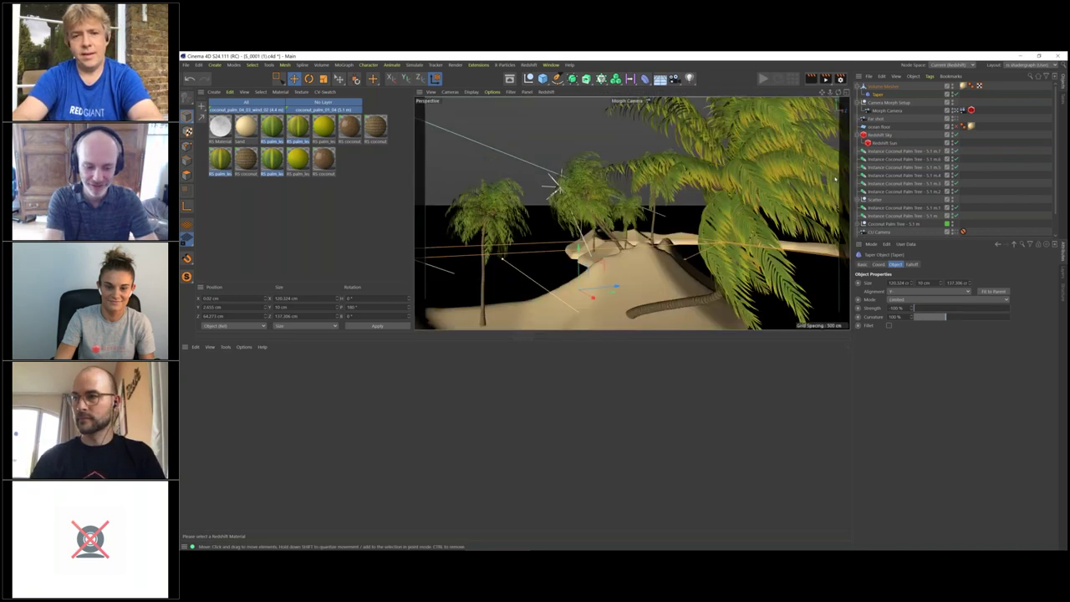
pyautogui.click(762, 79)
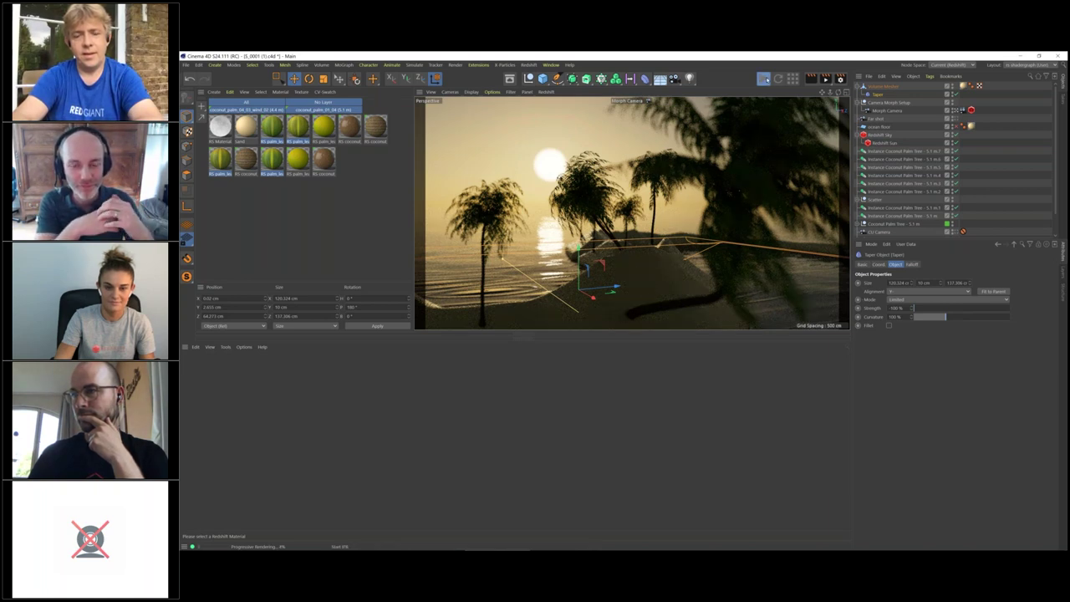
pyautogui.click(764, 79)
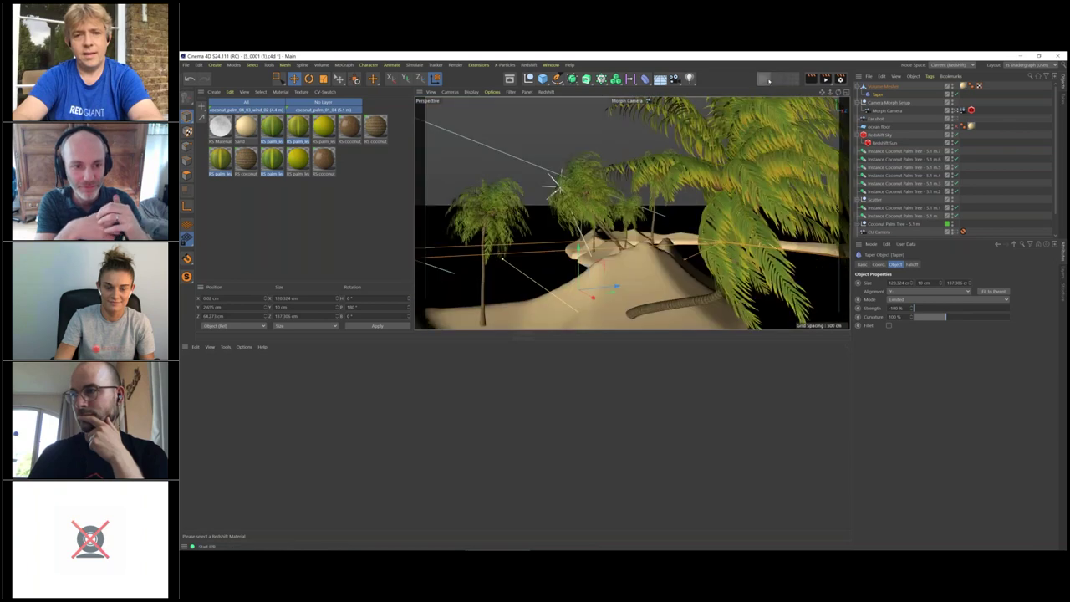
# Search the Asset Browser for "shark", download the Shark.c4d scene and open it.
pyautogui.click(857, 87)
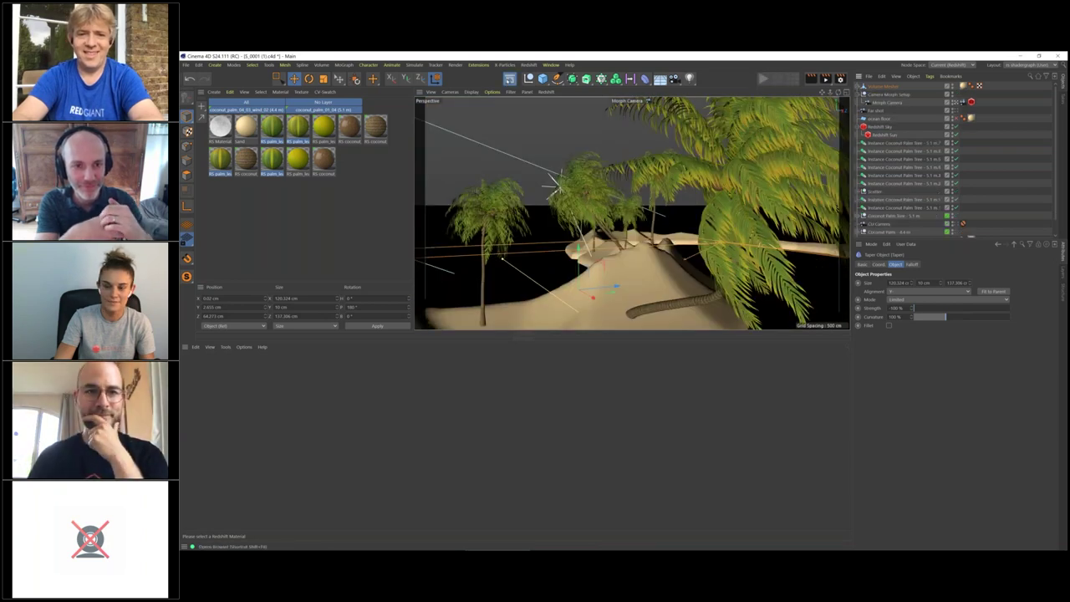
pyautogui.click(510, 79)
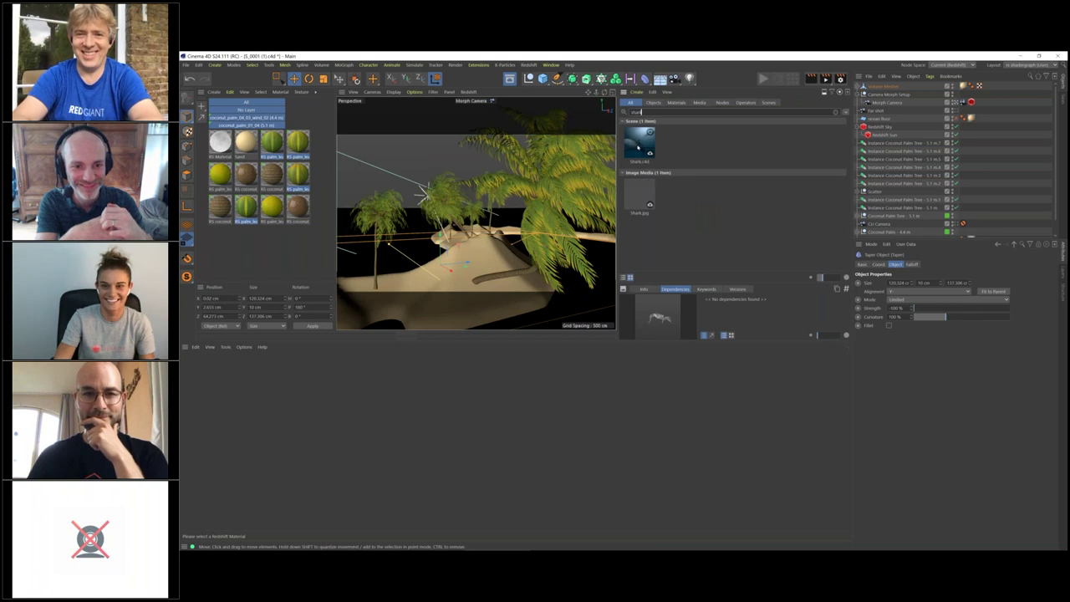
pyautogui.click(641, 146)
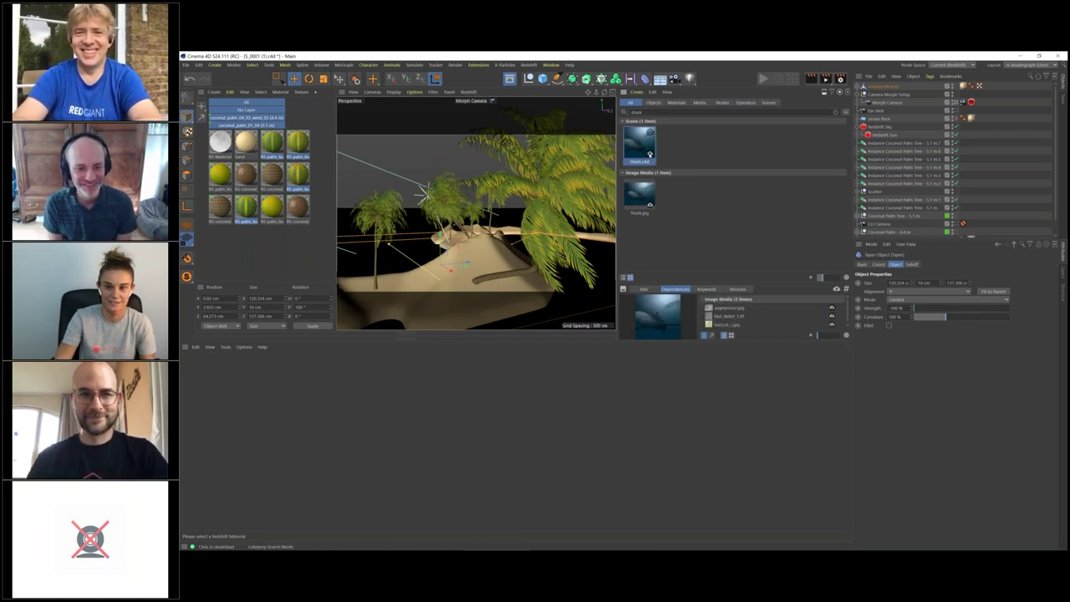
pyautogui.click(649, 153)
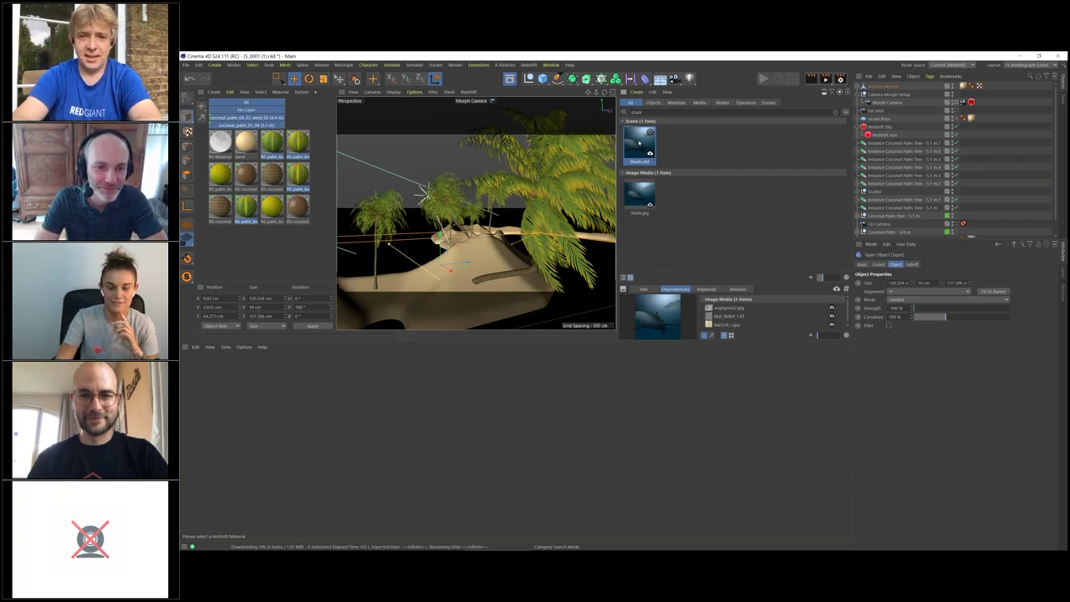
pyautogui.doubleClick(640, 145)
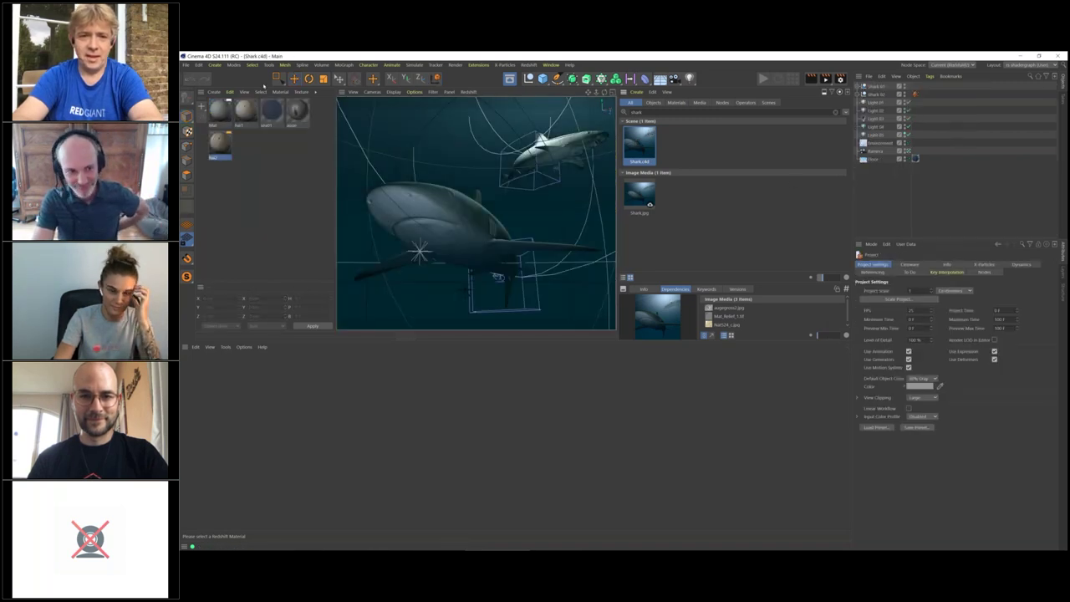
# Copy the whole Shark 01 object from Shark.c4d into the S_0001 (1).c4d project.
pyautogui.click(279, 79)
pyautogui.click(311, 90)
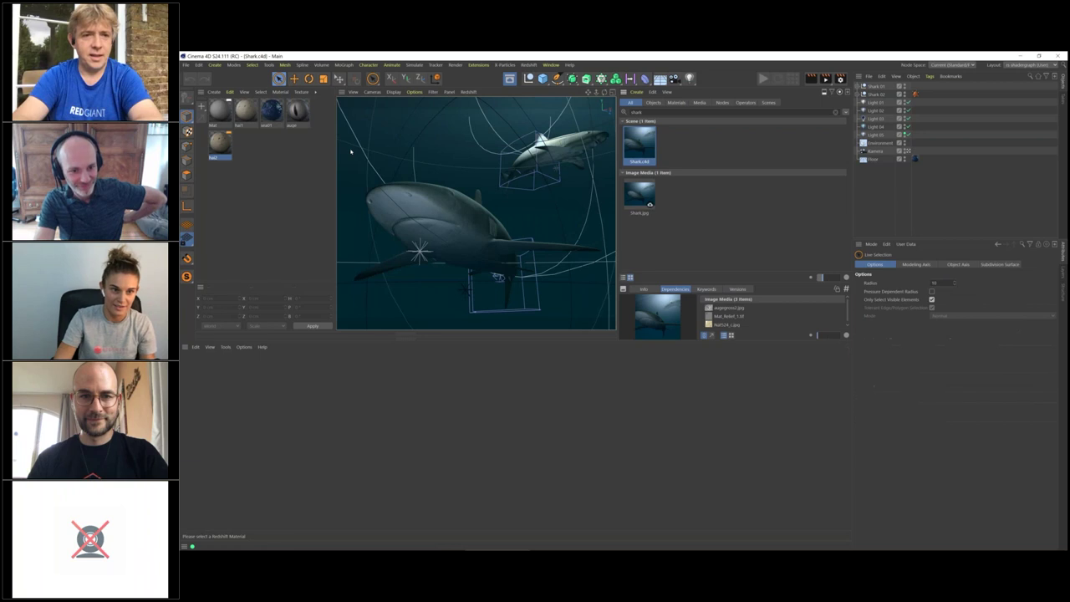
pyautogui.click(460, 212)
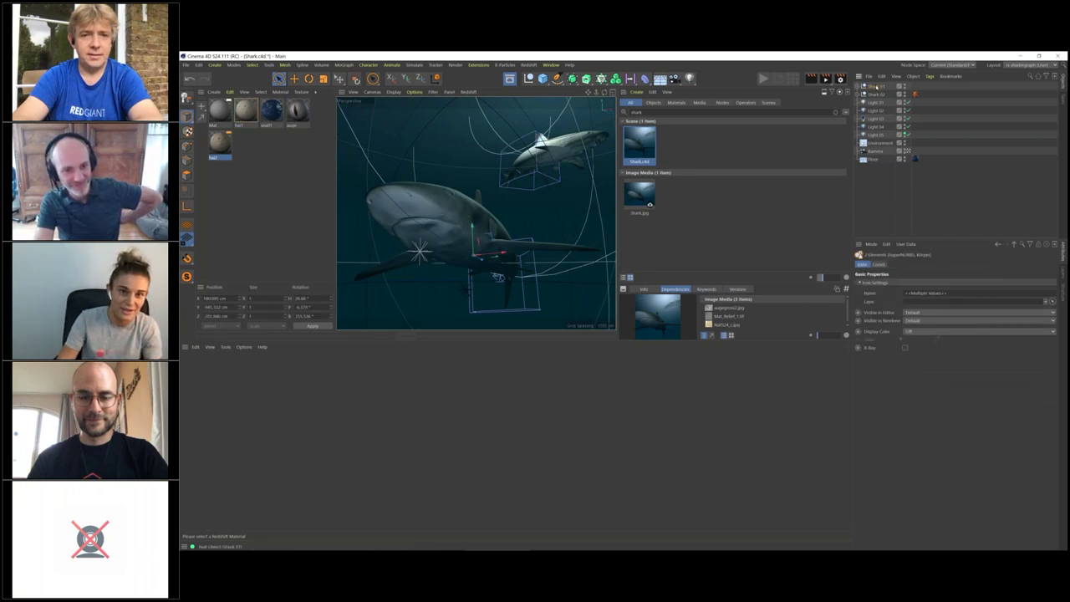
pyautogui.click(875, 87)
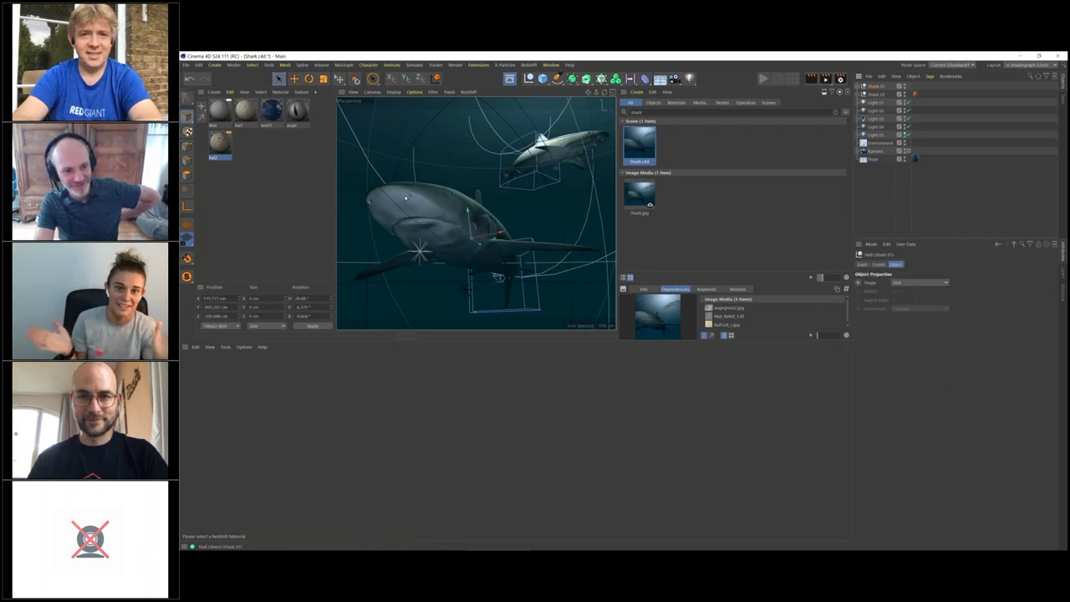
pyautogui.click(186, 65)
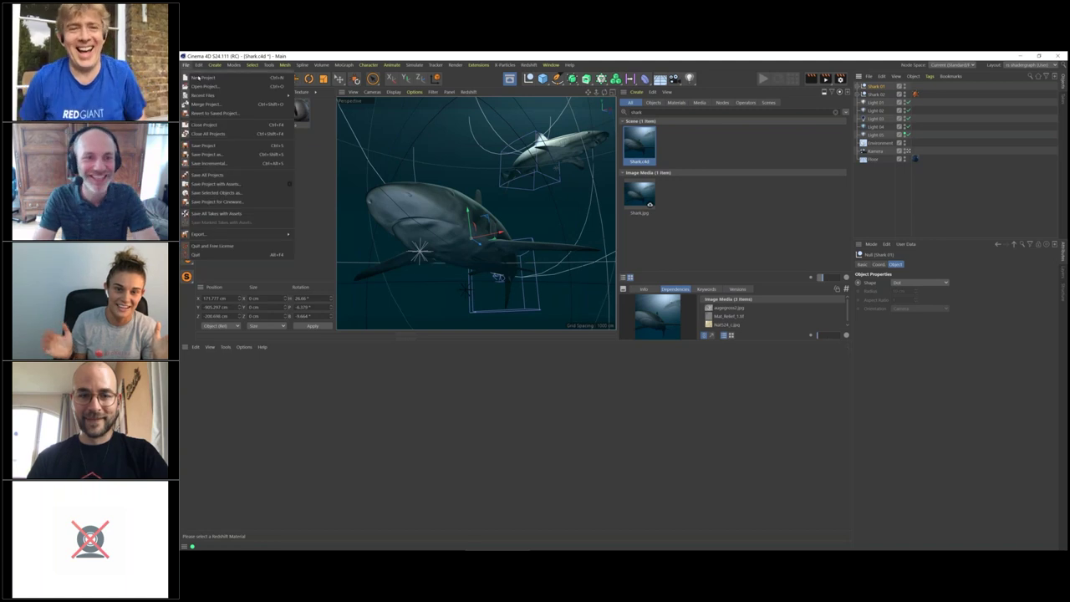
pyautogui.moveTo(550, 64)
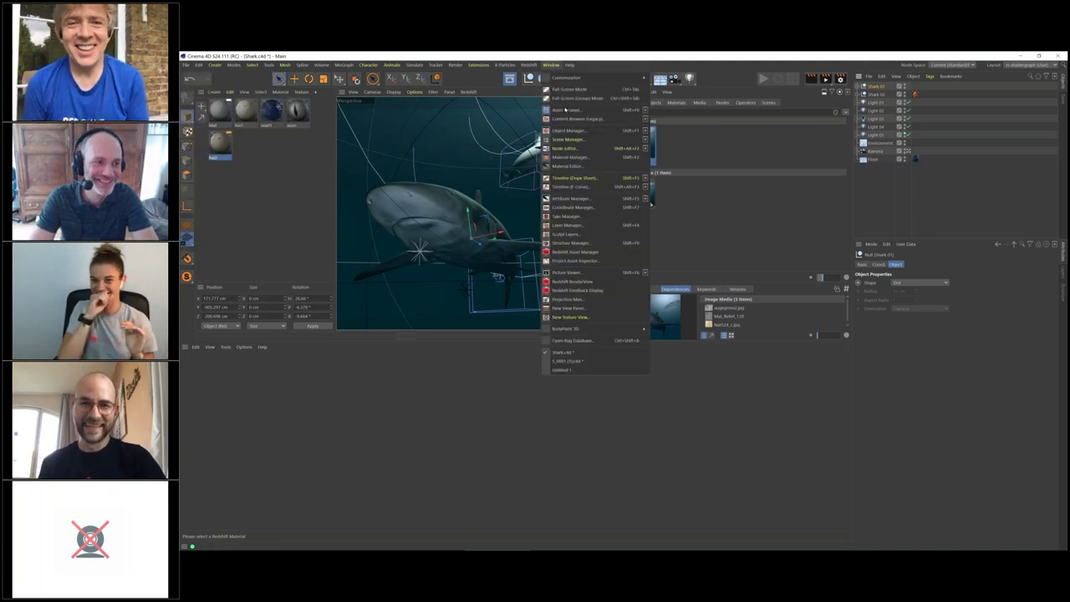
pyautogui.click(603, 361)
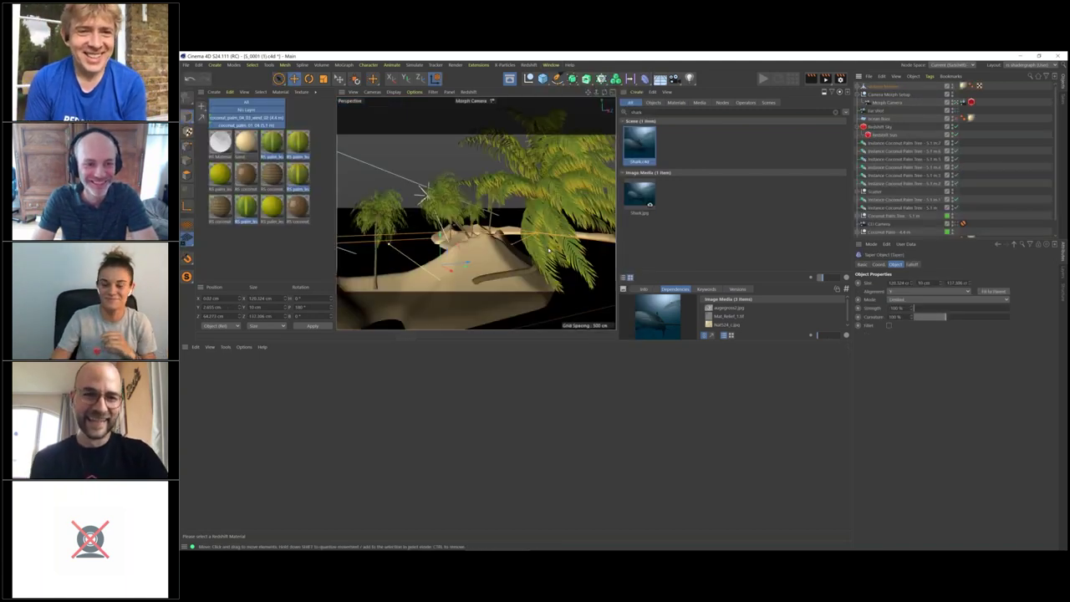
pyautogui.hotkey('ctrl', 'v')
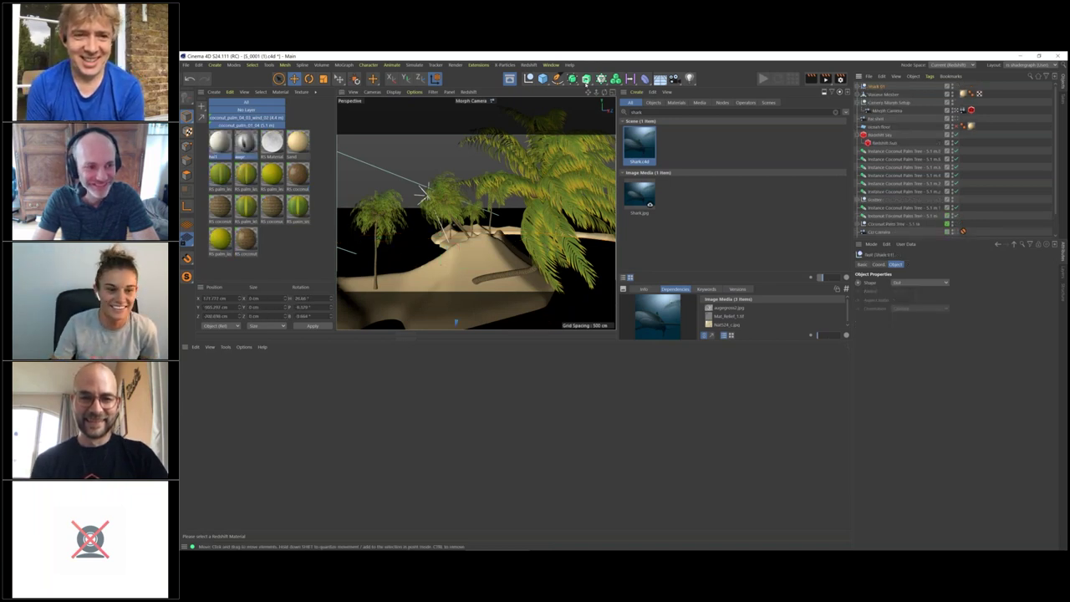
# Close the Asset Browser, view the scene through the Default Camera, and place the water surface below the ocean floor in the hierarchy, hiding the plane in the viewport.
pyautogui.click(510, 80)
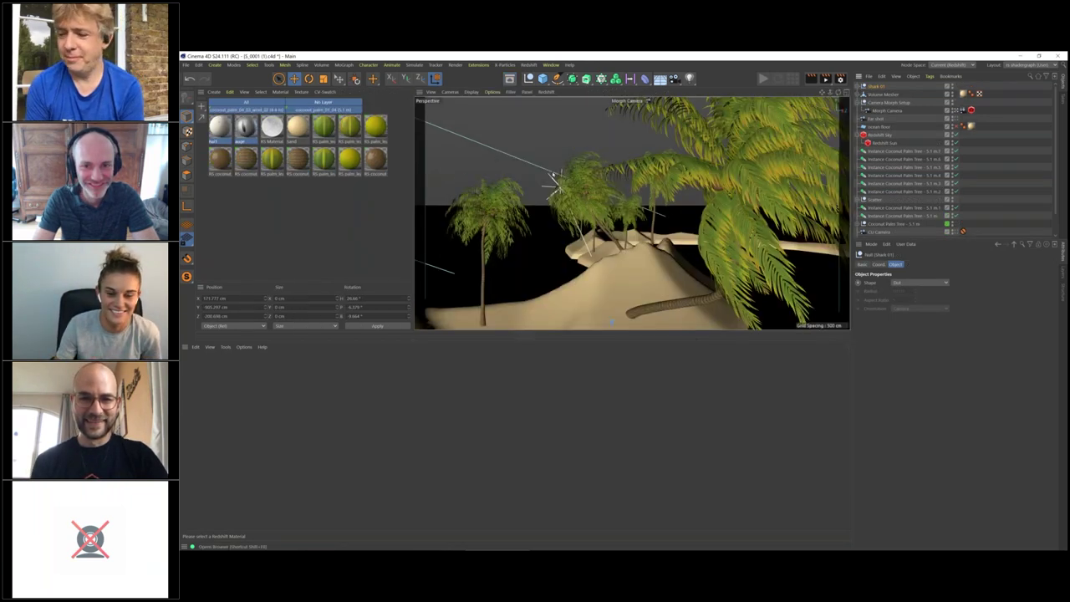
pyautogui.click(623, 101)
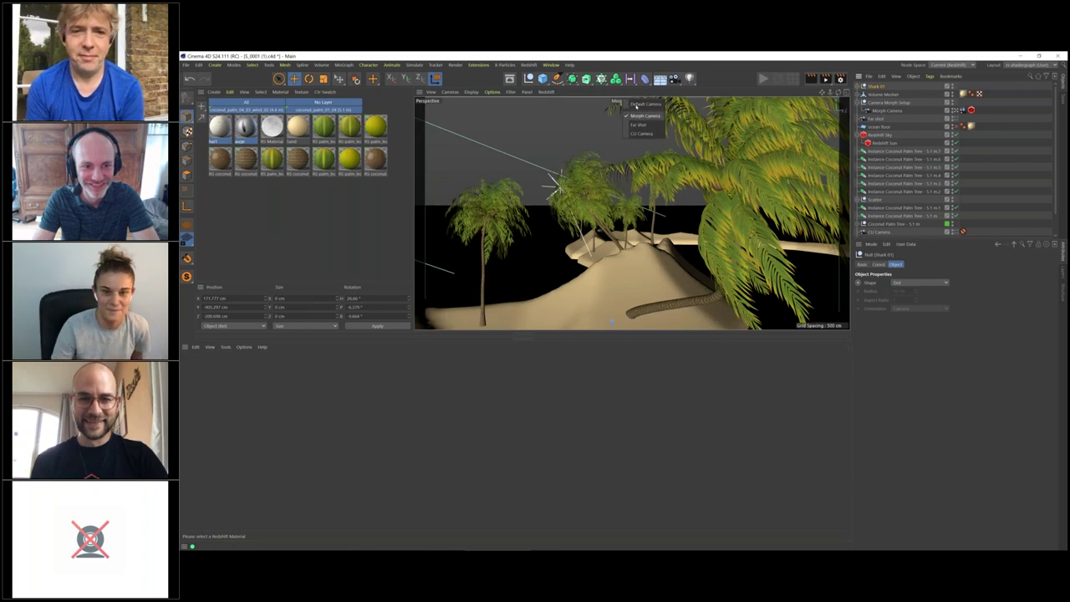
pyautogui.click(637, 103)
pyautogui.keyDown('alt'); pyautogui.moveTo(628, 235); pyautogui.dragTo(292, 235, button='right'); pyautogui.keyUp('alt')
pyautogui.click(859, 102)
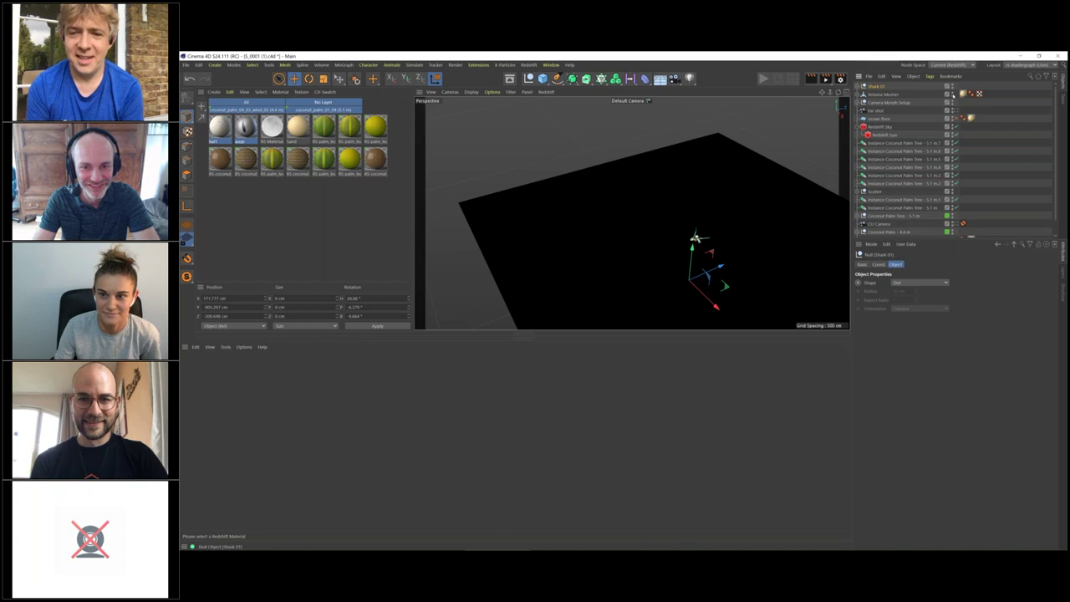
pyautogui.scroll(-2, 997, 210)
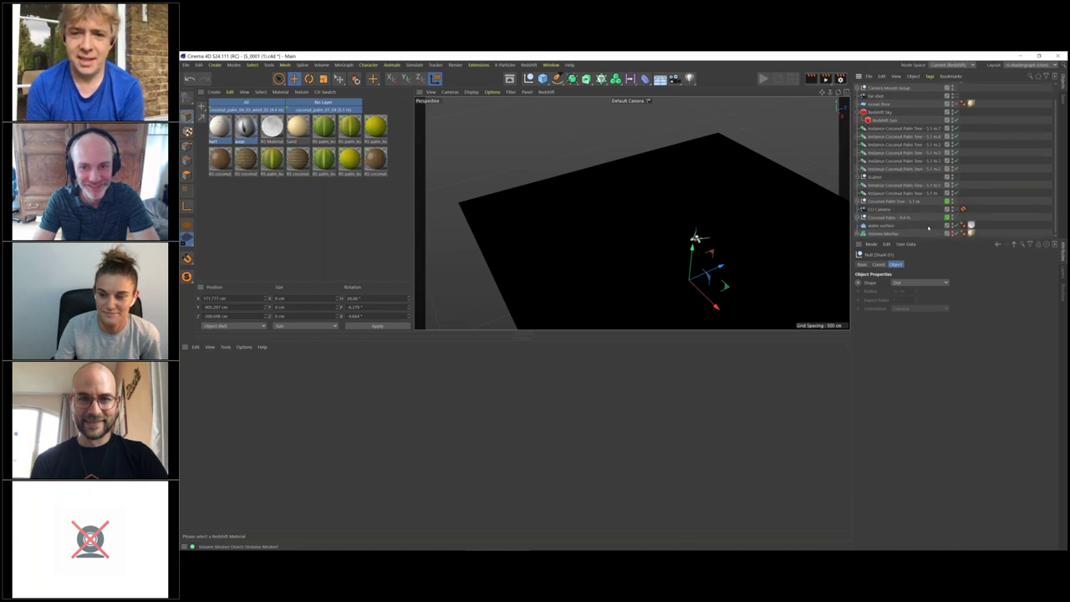
pyautogui.moveTo(884, 226); pyautogui.dragTo(892, 110)
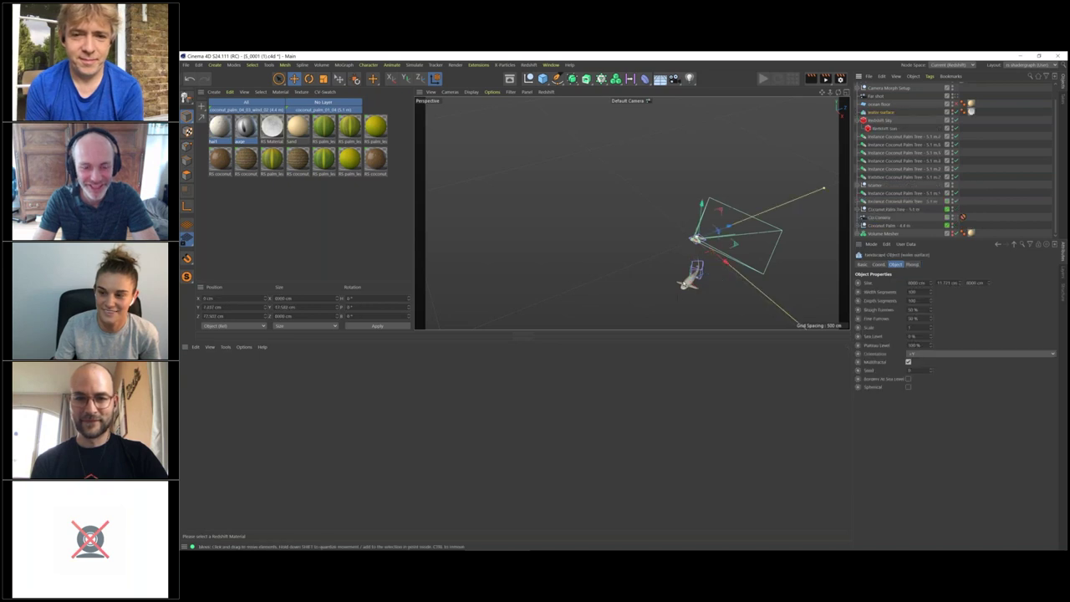
# Move Shark 01 horizontally toward the island with the Y axis locked.
pyautogui.keyDown('alt'); pyautogui.moveTo(689, 279); pyautogui.dragTo(767, 263, button='right'); pyautogui.keyUp('alt')
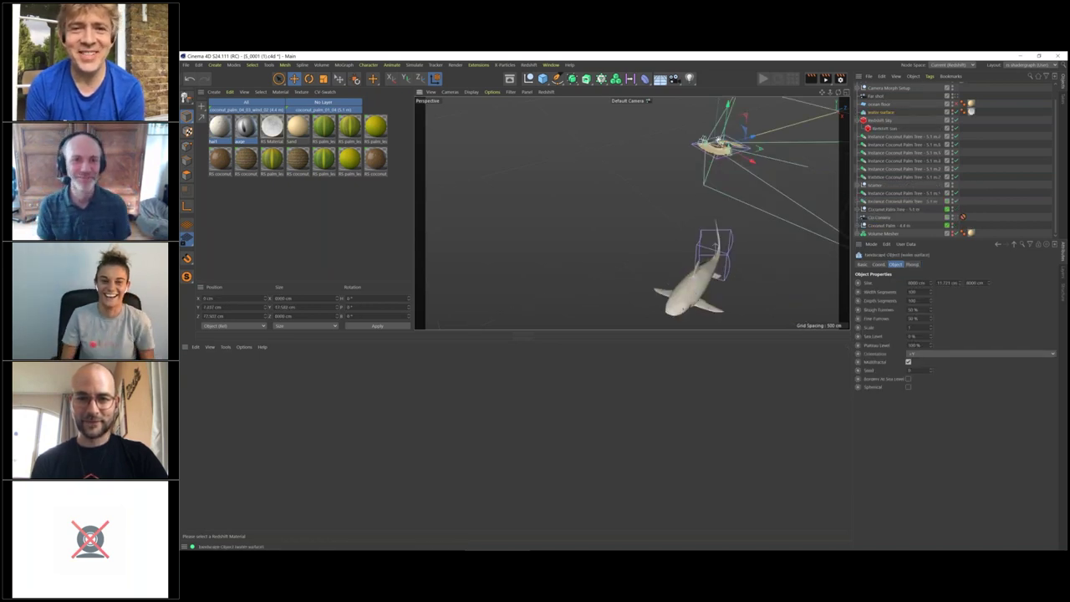
pyautogui.scroll(1, 888, 112)
pyautogui.click(877, 86)
pyautogui.click(296, 79)
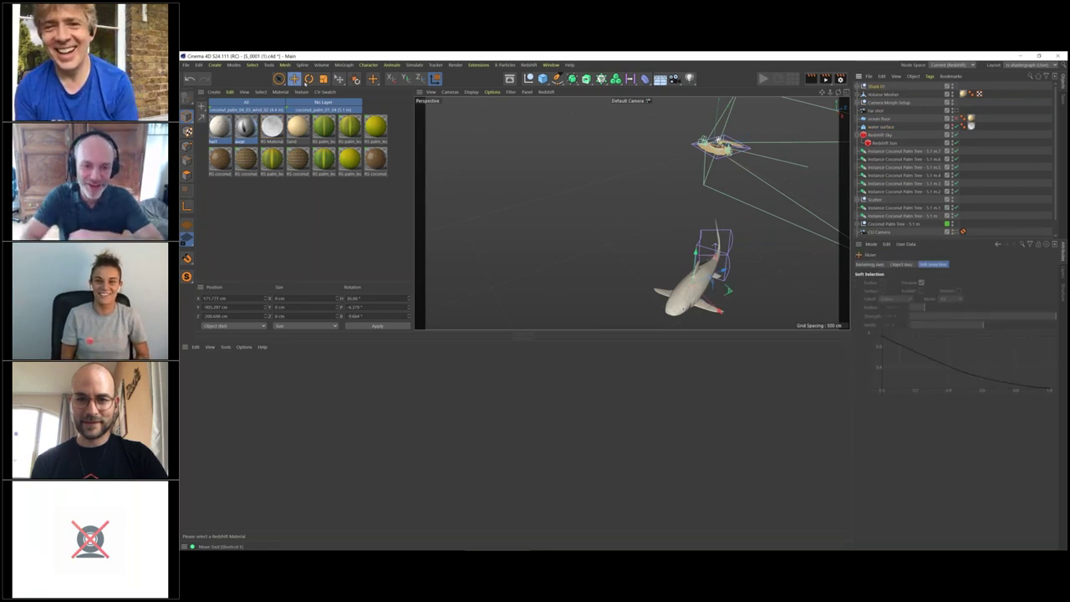
pyautogui.click(405, 78)
pyautogui.moveTo(719, 272); pyautogui.dragTo(759, 139)
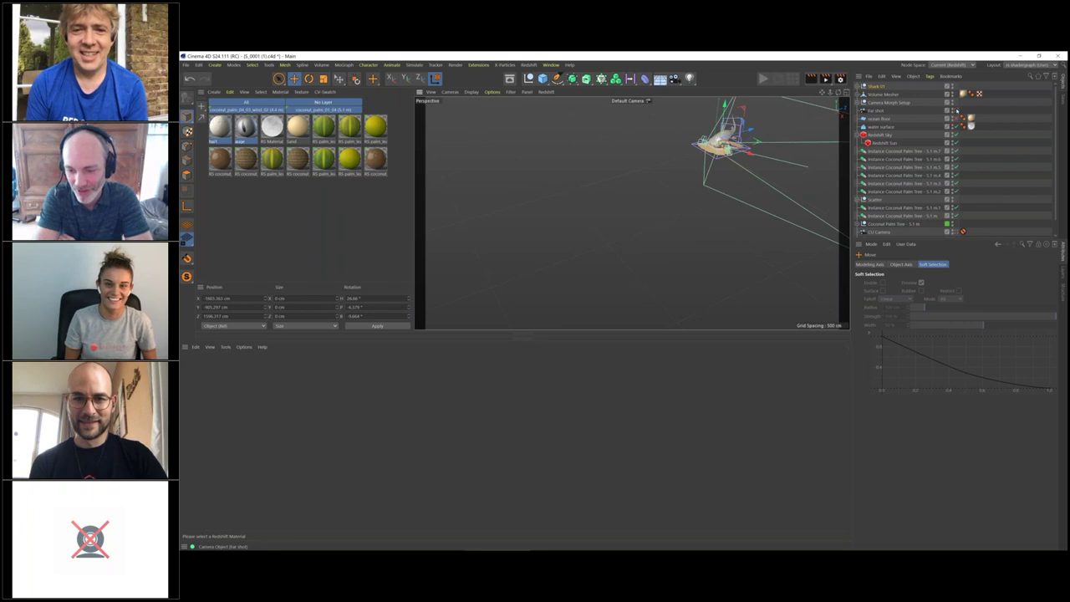
# Look through the Morph Camera, bring Shark 01 into the camera's field in the Top view, and raise it toward the island's level in the Front view.
pyautogui.scroll(-1, 912, 159)
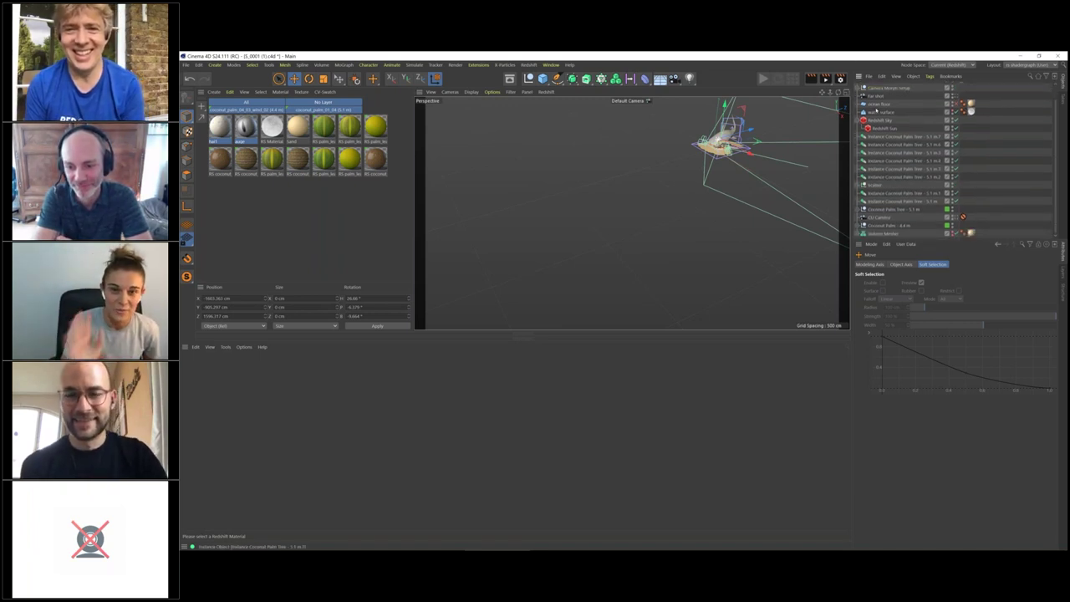
pyautogui.scroll(1, 958, 101)
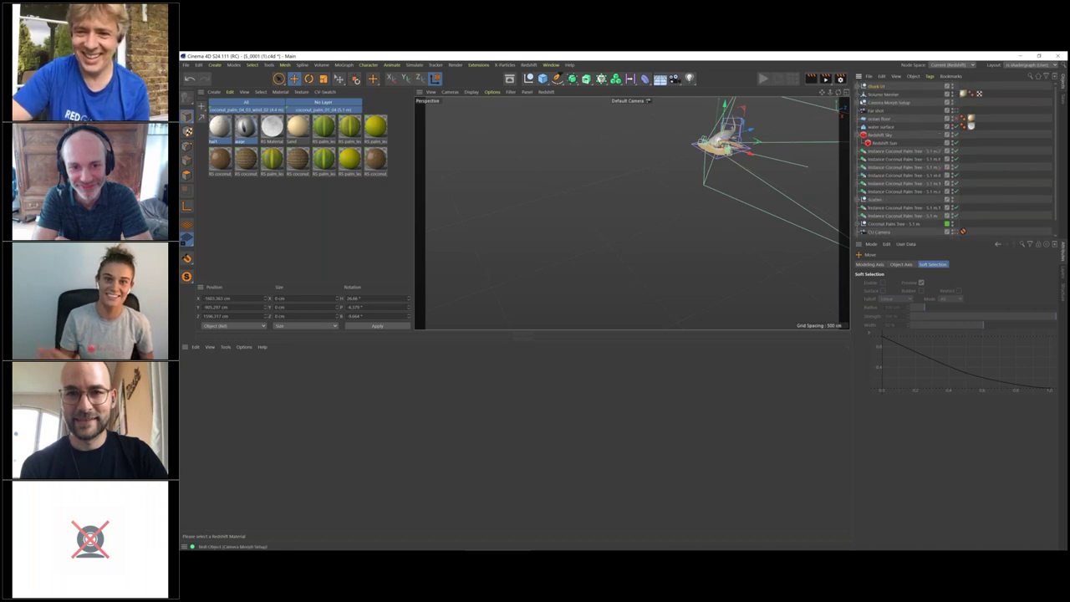
pyautogui.click(962, 111)
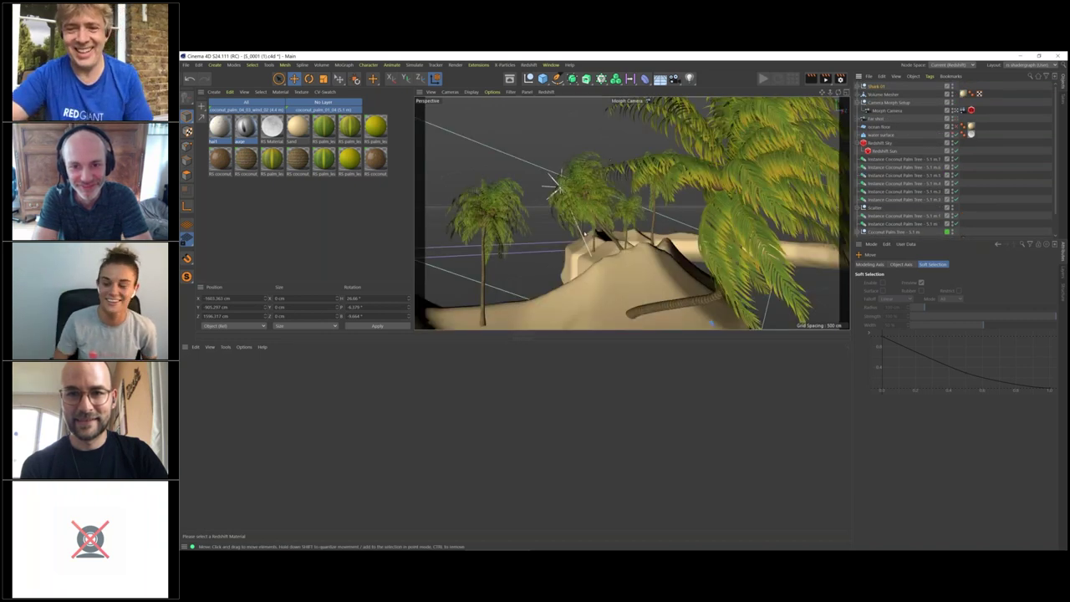
pyautogui.middleClick(530, 268)
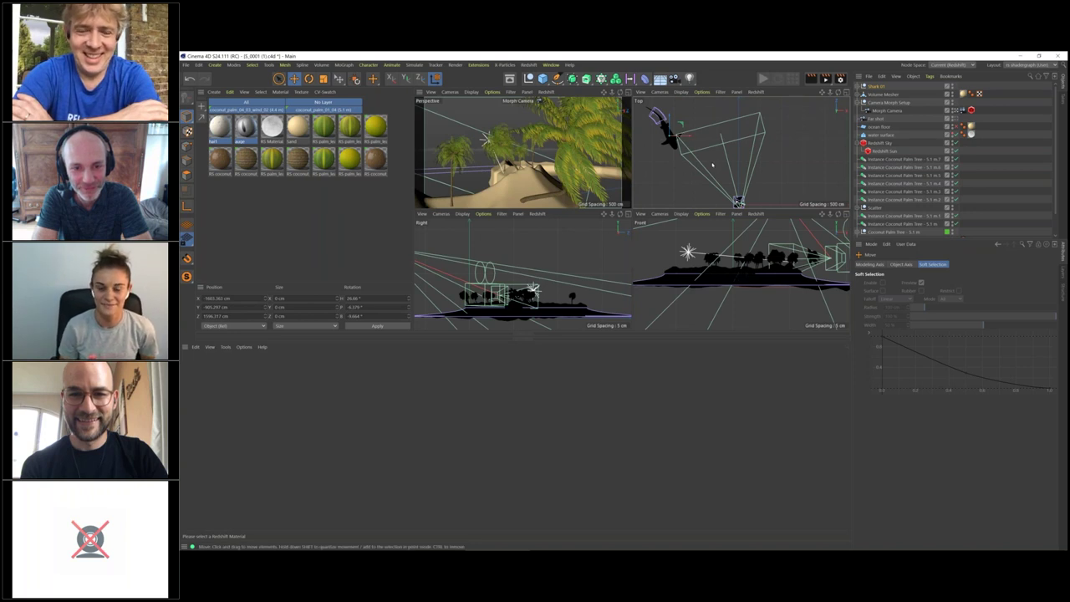
pyautogui.moveTo(725, 163); pyautogui.dragTo(755, 204)
pyautogui.keyDown('alt'); pyautogui.moveTo(693, 293); pyautogui.dragTo(767, 321, button='middle'); pyautogui.keyUp('alt')
pyautogui.moveTo(761, 308); pyautogui.dragTo(734, 261)
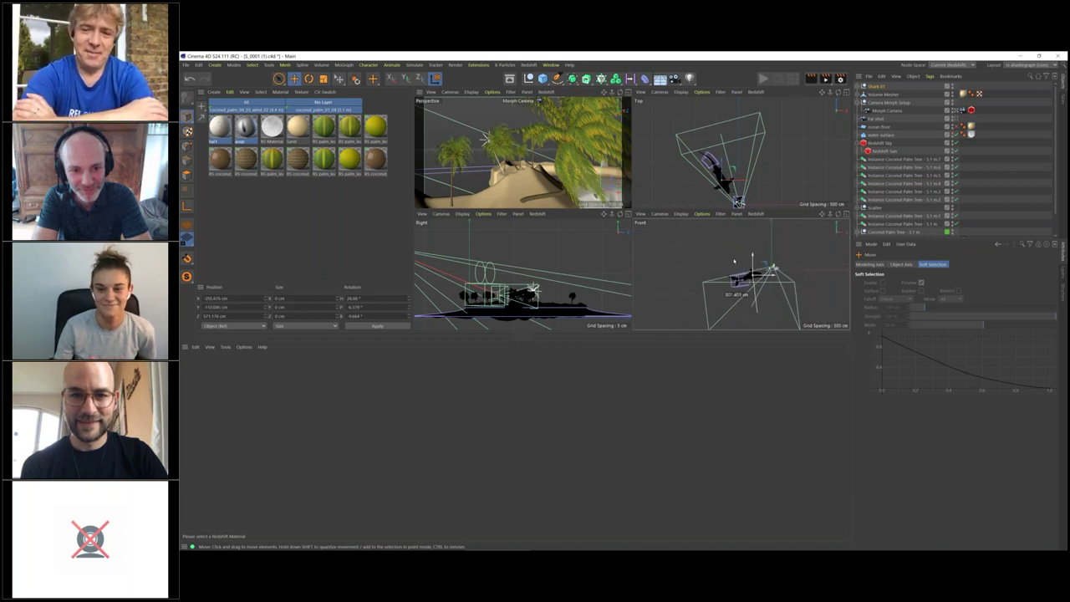
# Shift Shark 01 beside the island, raise it to a Y position of about -74 cm, and fine-tune its placement behind the palms in the Morph Camera view.
pyautogui.moveTo(695, 191); pyautogui.dragTo(656, 210)
pyautogui.scroll(-5, 505, 306)
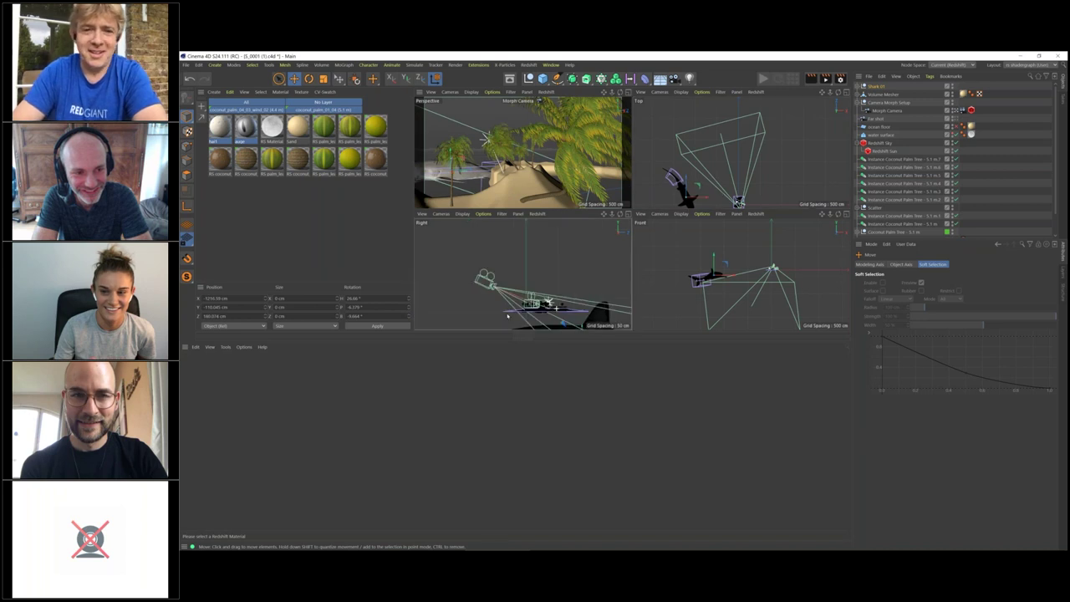
pyautogui.scroll(5, 573, 284)
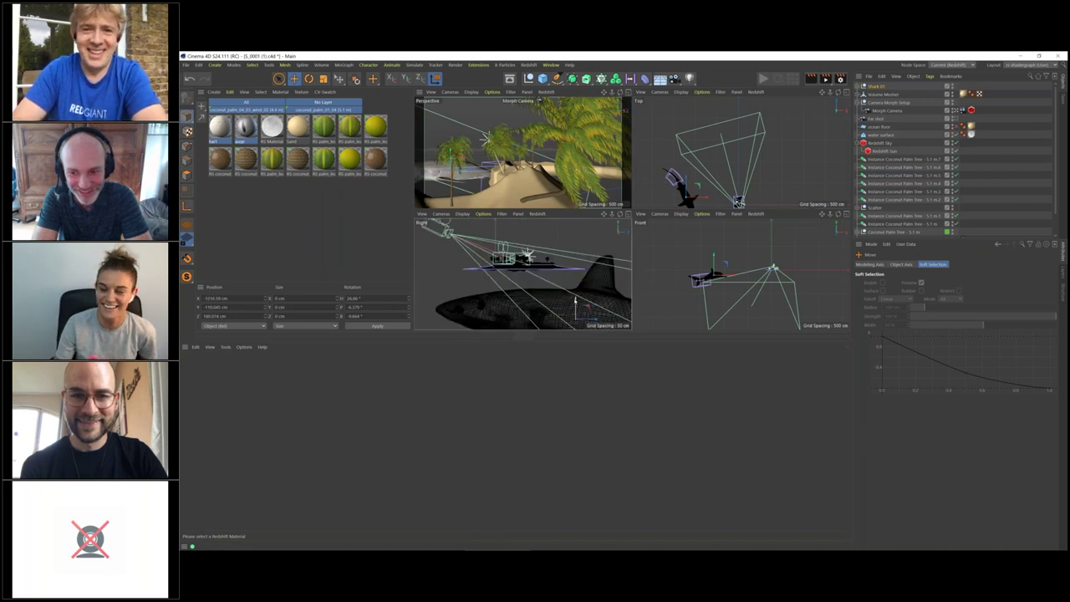
pyautogui.moveTo(576, 288); pyautogui.dragTo(577, 286)
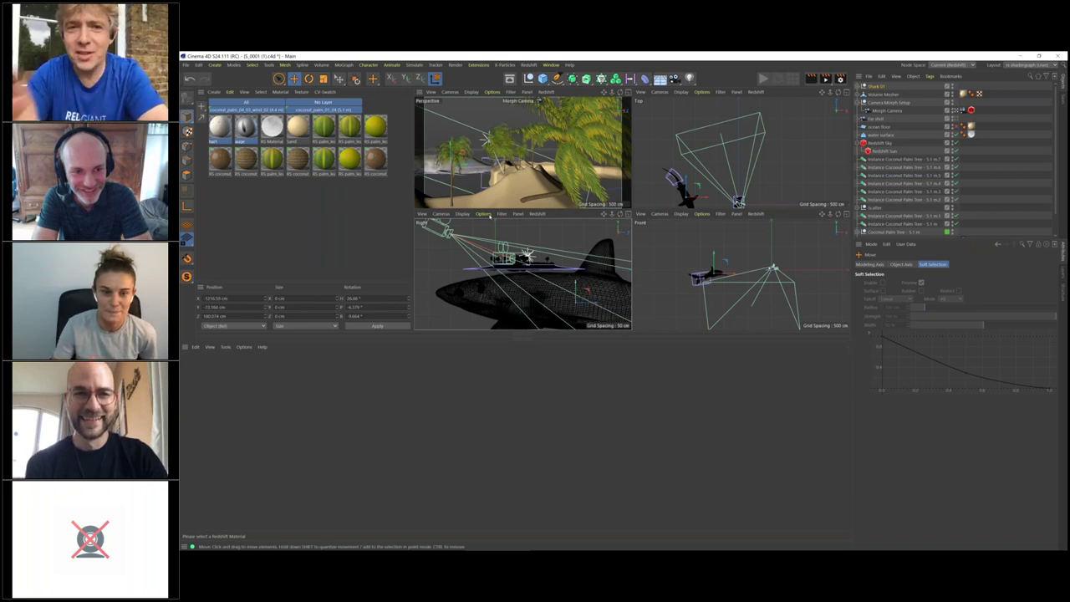
pyautogui.press('F1')
pyautogui.moveTo(521, 238); pyautogui.dragTo(562, 235)
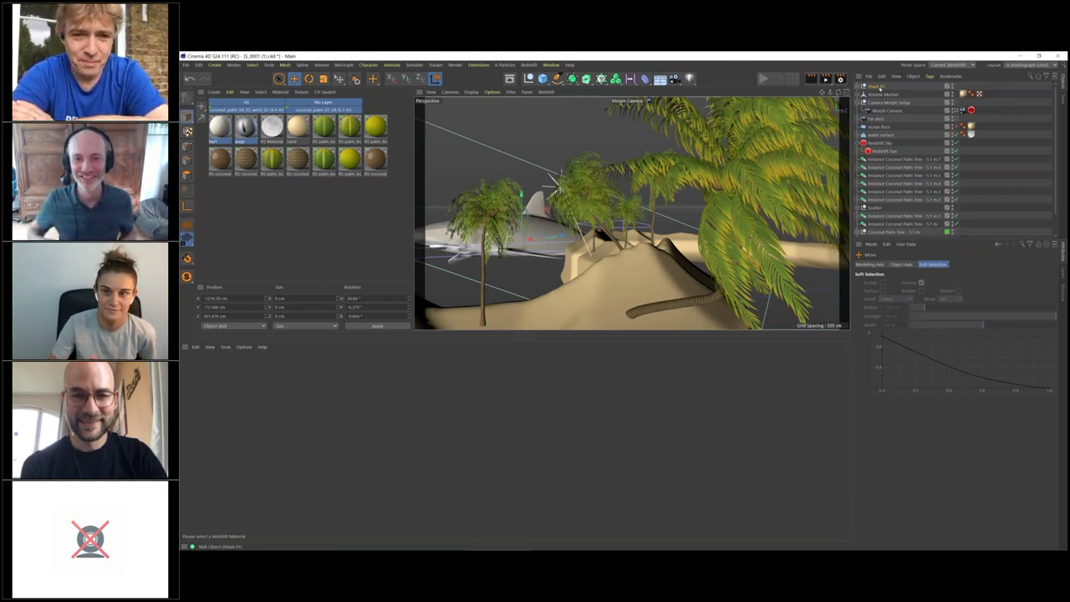
# Inspect the color and reflectance settings of the shark's eye and skin materials in the Material Editor.
pyautogui.middleClick(880, 89)
pyautogui.click(244, 127)
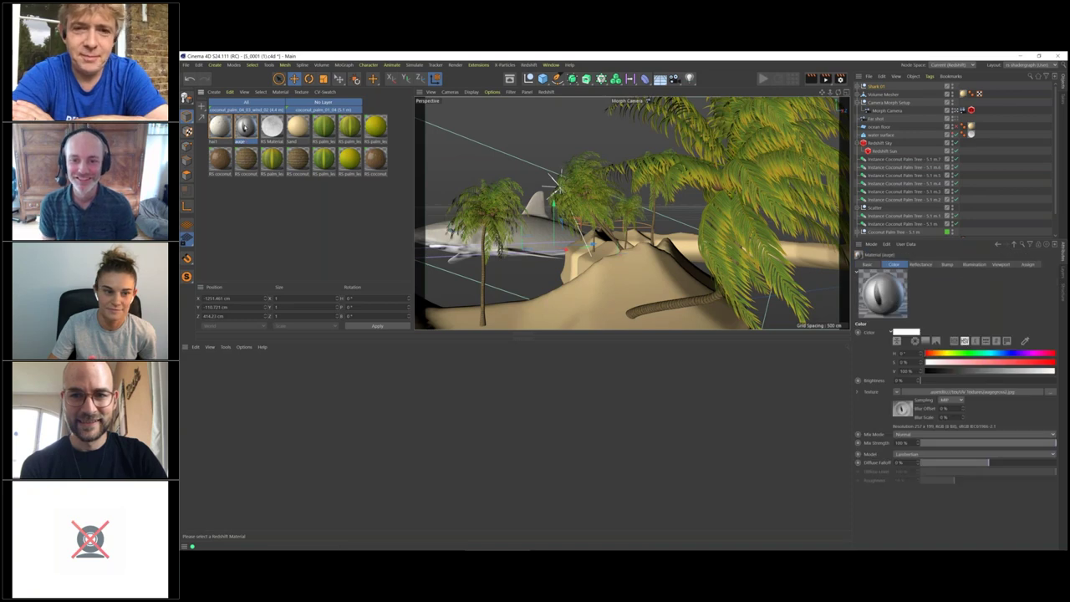
pyautogui.doubleClick(244, 128)
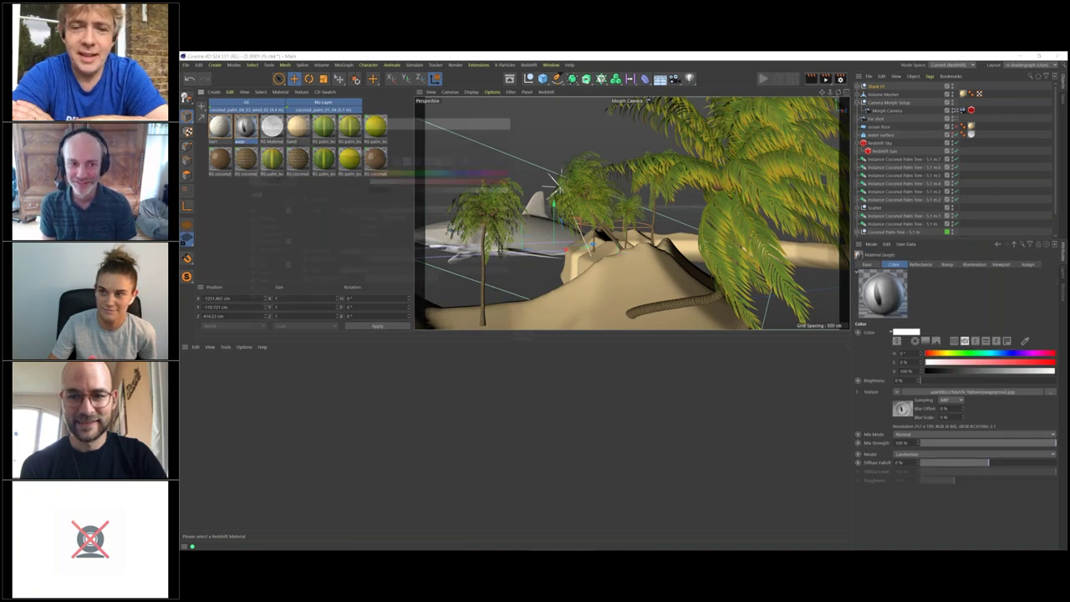
pyautogui.click(354, 157)
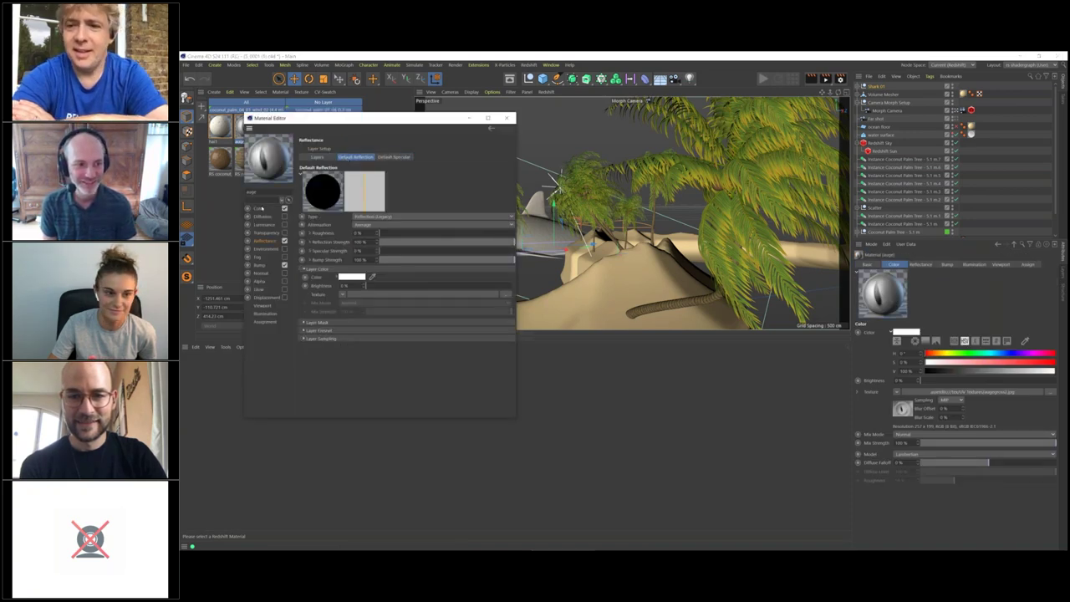
pyautogui.click(258, 208)
pyautogui.moveTo(335, 119); pyautogui.dragTo(530, 146)
pyautogui.click(220, 126)
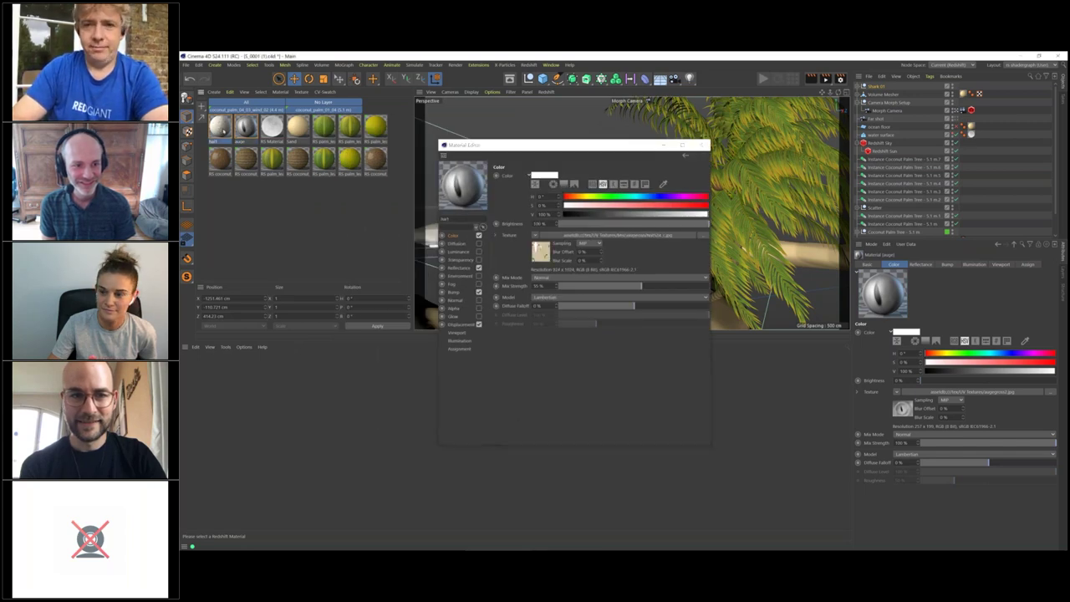
pyautogui.click(460, 268)
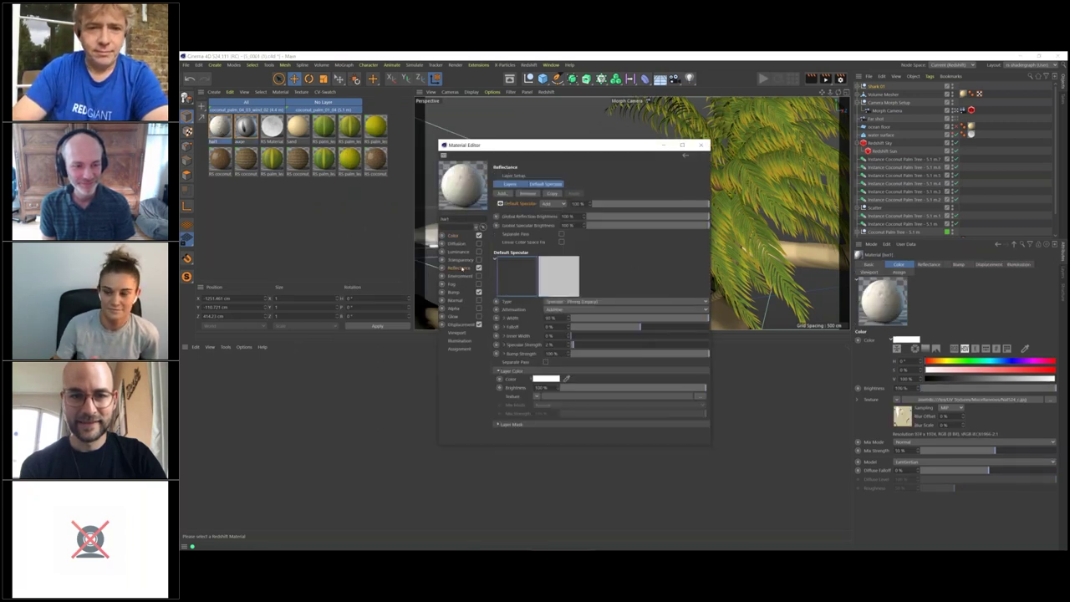
pyautogui.click(702, 145)
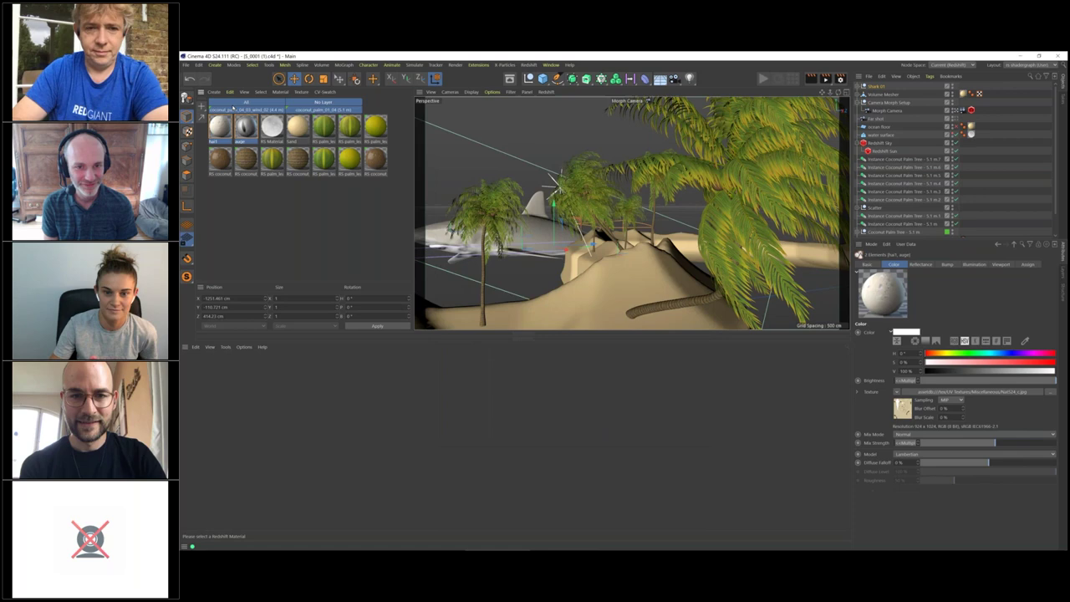
# Convert and replace the shark's two standard materials with Redshift materials.
pyautogui.click(214, 91)
pyautogui.moveTo(251, 134)
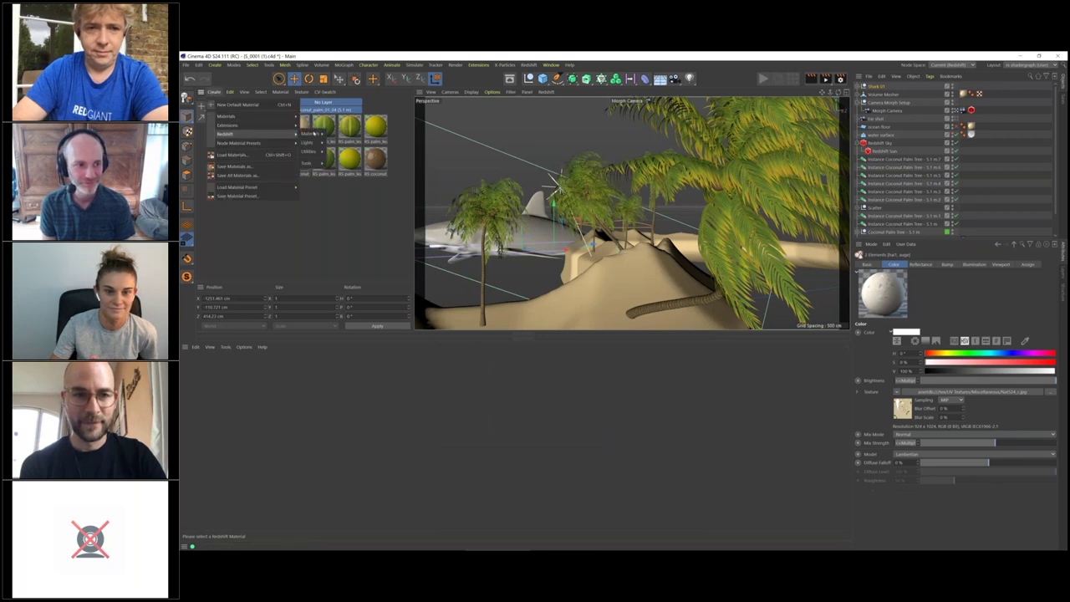
pyautogui.moveTo(309, 164)
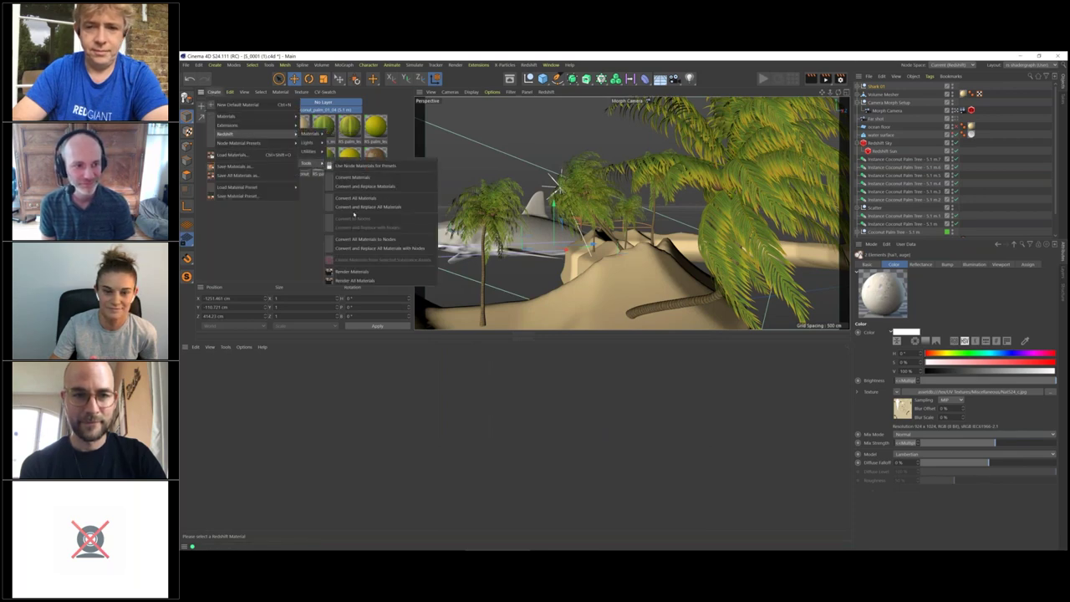
pyautogui.click(359, 186)
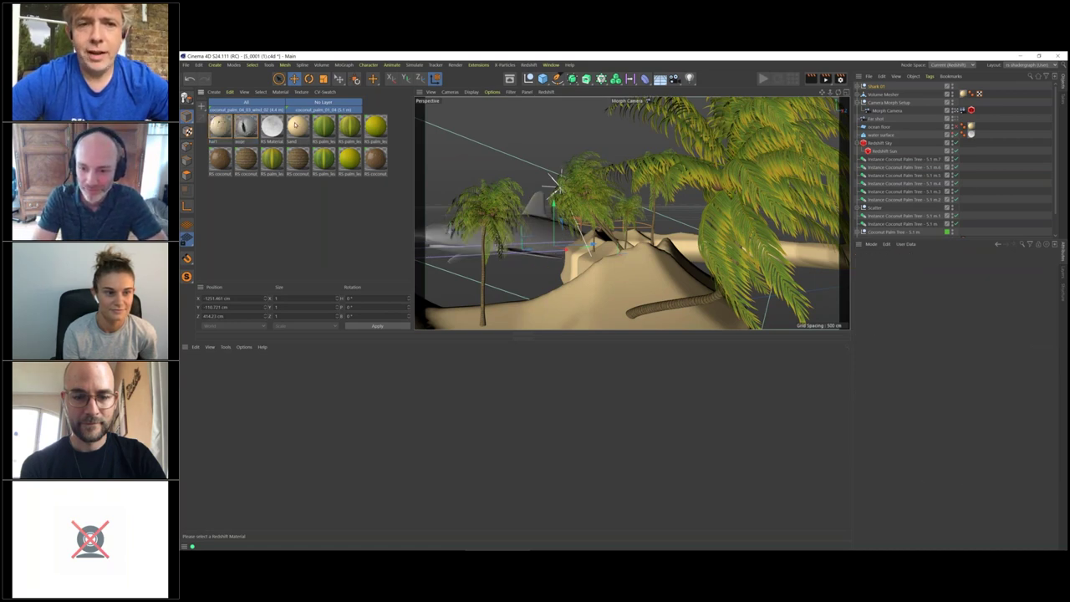
# Start the Redshift viewport render and shift Shark 01 sideways so its fin sits in front of the sun's reflection.
pyautogui.click(764, 79)
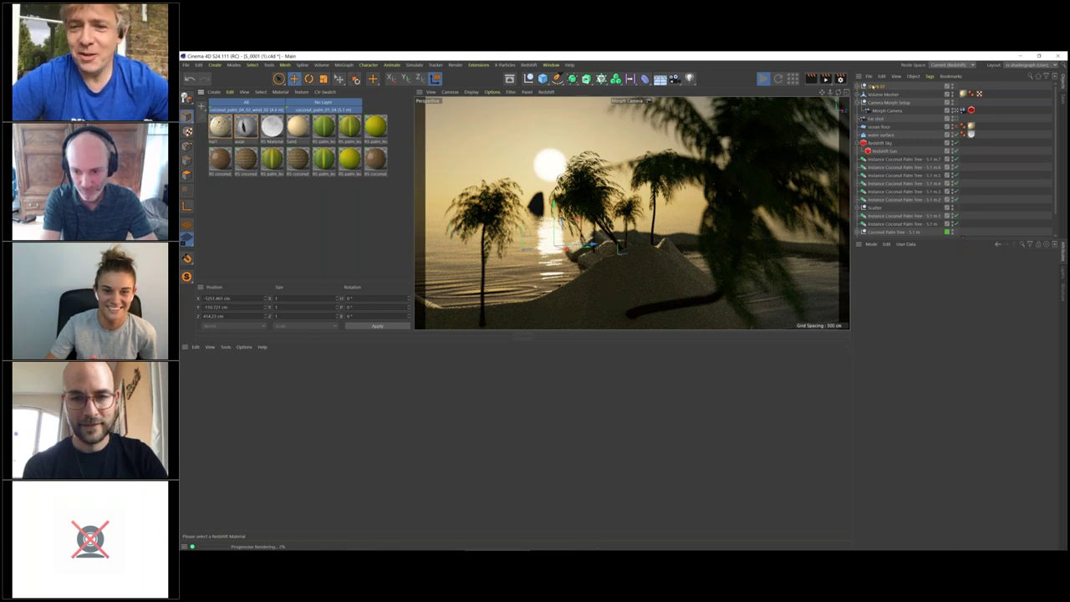
pyautogui.click(528, 241)
pyautogui.moveTo(529, 241); pyautogui.dragTo(562, 249)
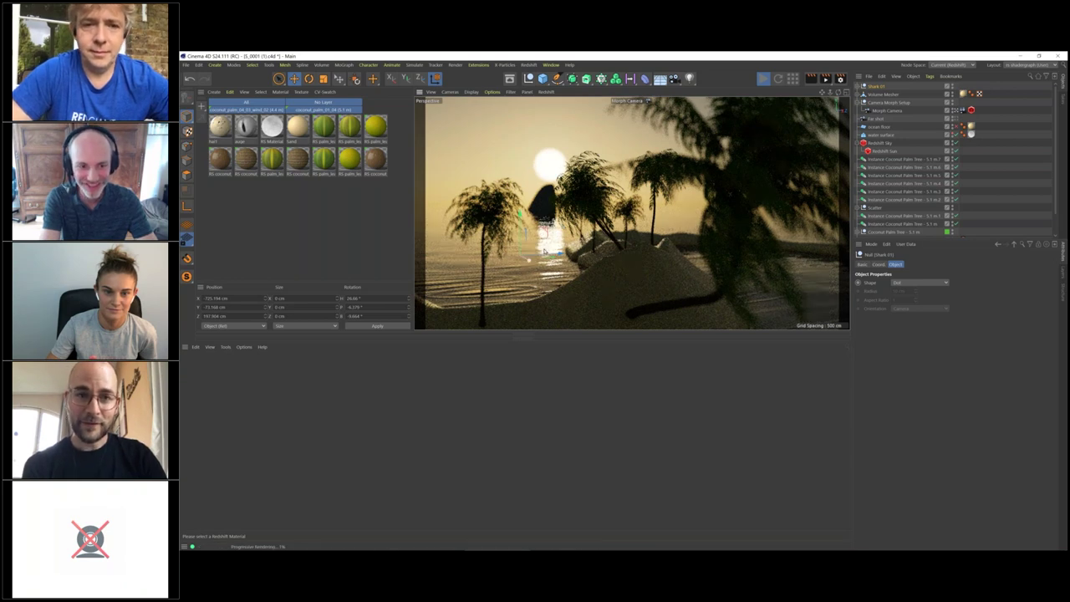
# Show all four views and bring Shark 01 closer to the camera, adjusting it in the Top and Right views.
pyautogui.middleClick(528, 186)
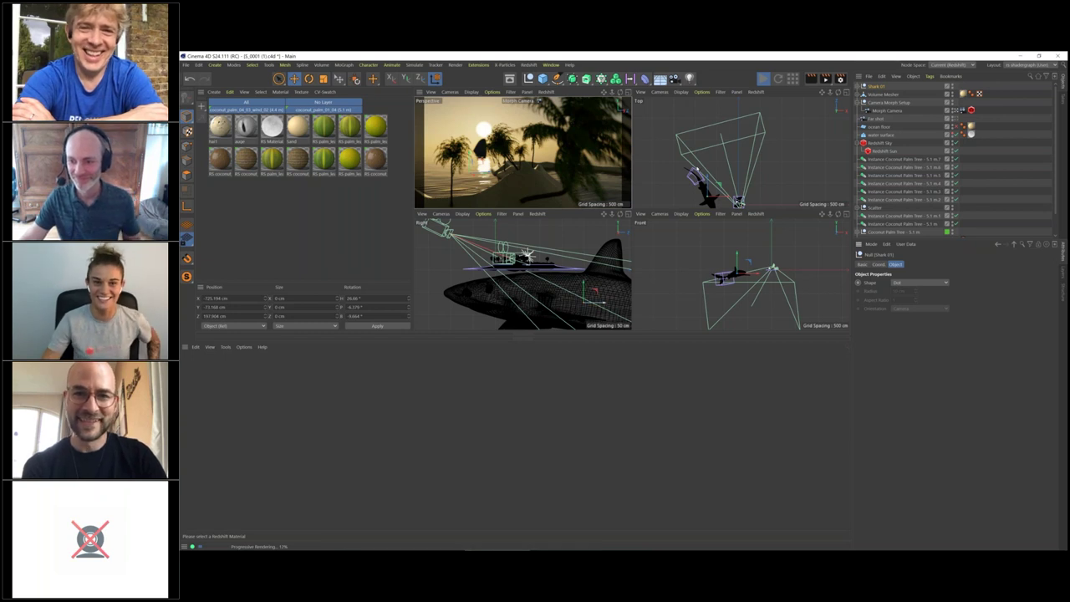
pyautogui.moveTo(726, 176); pyautogui.dragTo(739, 177)
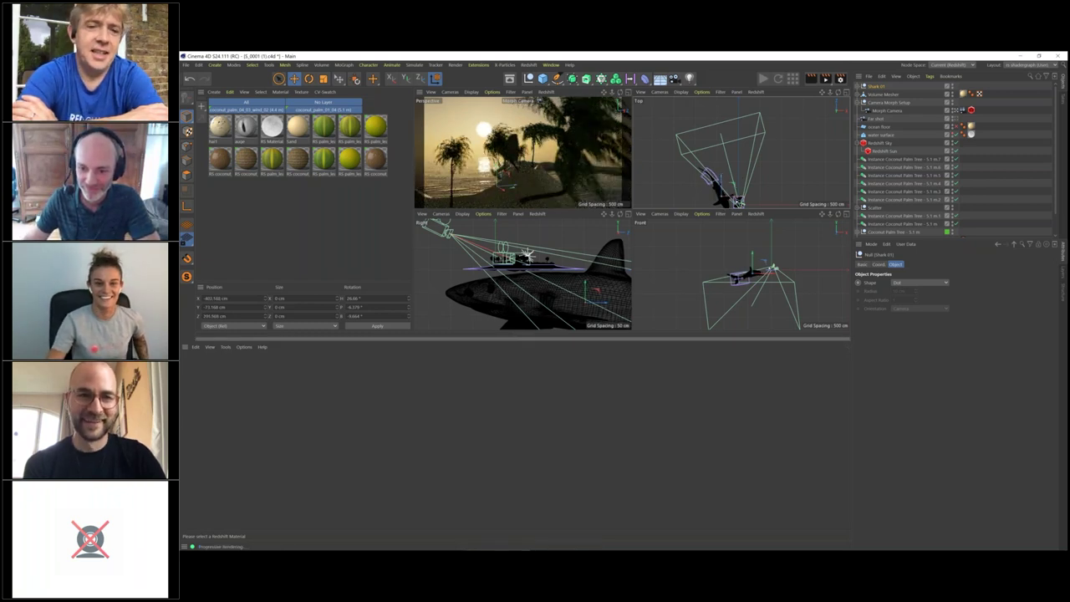
pyautogui.moveTo(611, 289); pyautogui.dragTo(579, 289)
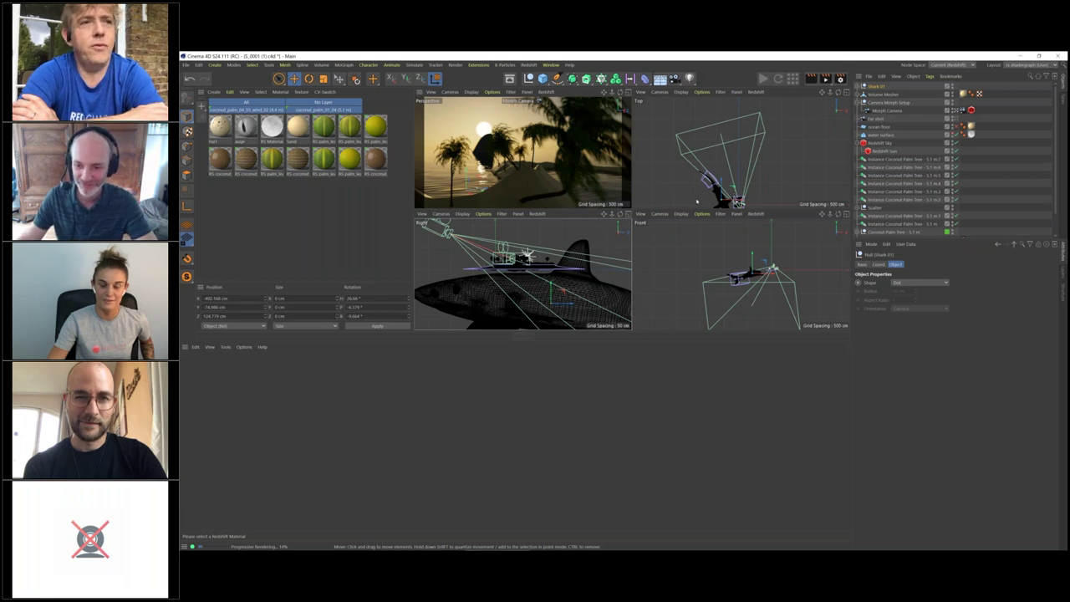
# Rotate Shark 01 to a heading of about -61° in the Top view and move it about 158 cm along X in the Front view.
pyautogui.press('r')
pyautogui.moveTo(677, 172); pyautogui.dragTo(739, 159)
pyautogui.press('e')
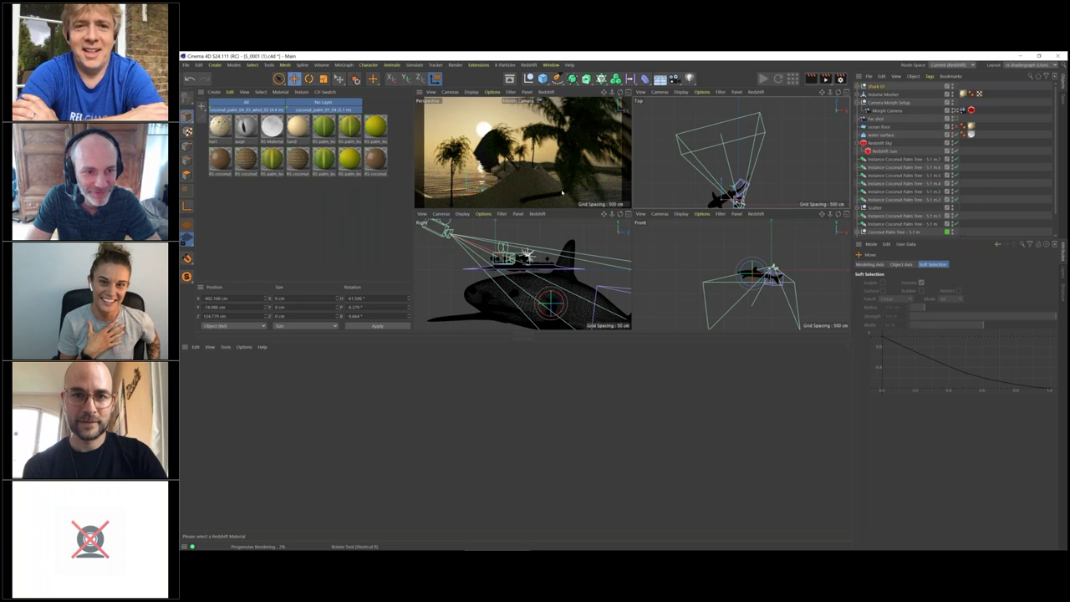
pyautogui.keyDown('alt'); pyautogui.moveTo(758, 279); pyautogui.dragTo(766, 273, button='right'); pyautogui.keyUp('alt')
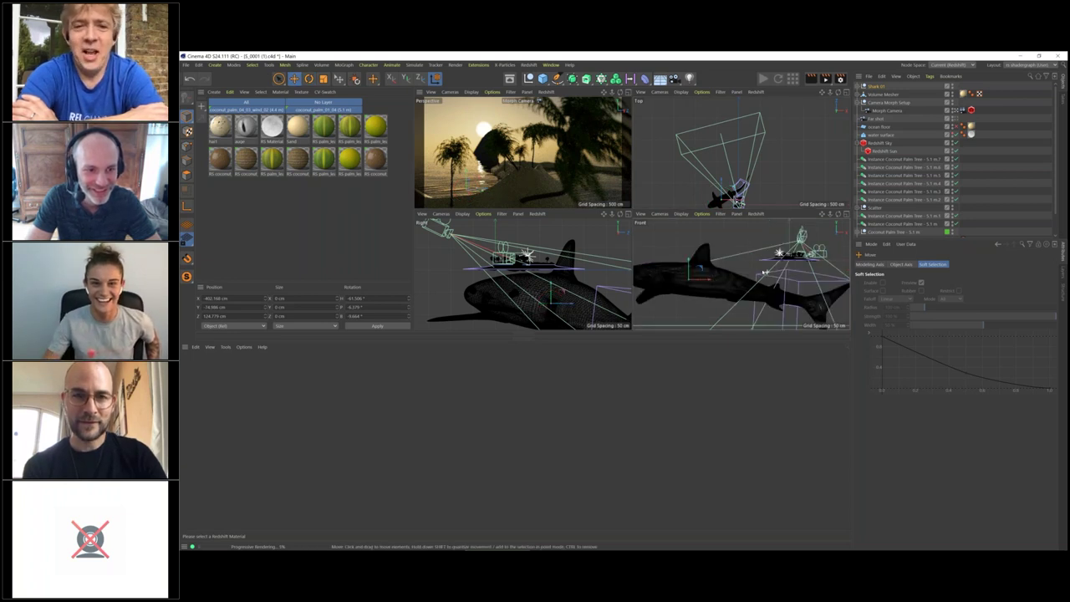
pyautogui.moveTo(708, 268); pyautogui.dragTo(740, 266)
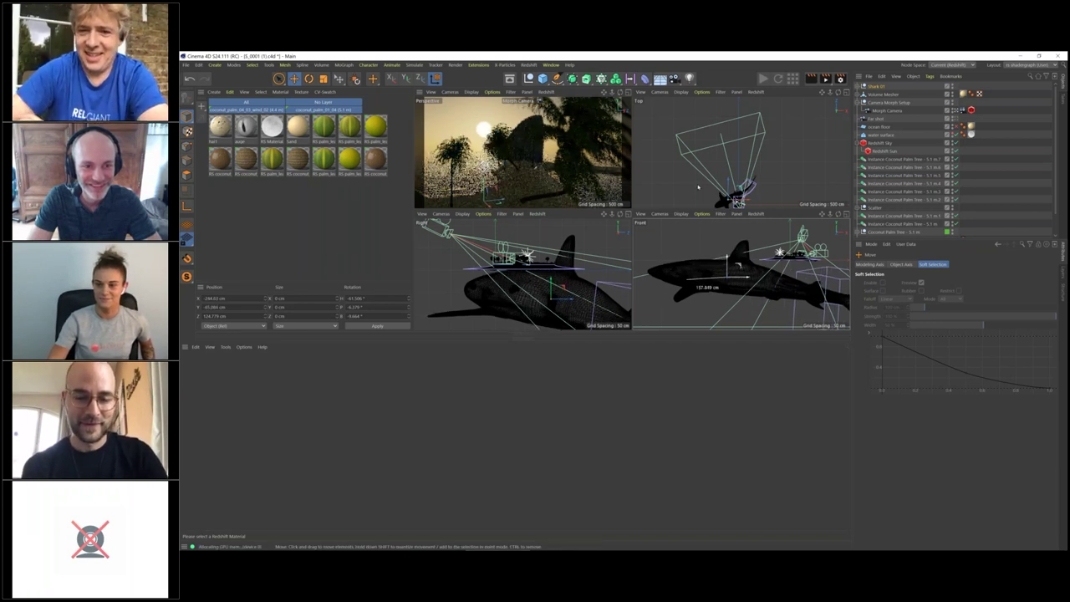
# Shift Shark 01 in the Top view so its fin partly covers the sun in the camera render, and deselect it.
pyautogui.scroll(3, 777, 187)
pyautogui.scroll(5, 783, 160)
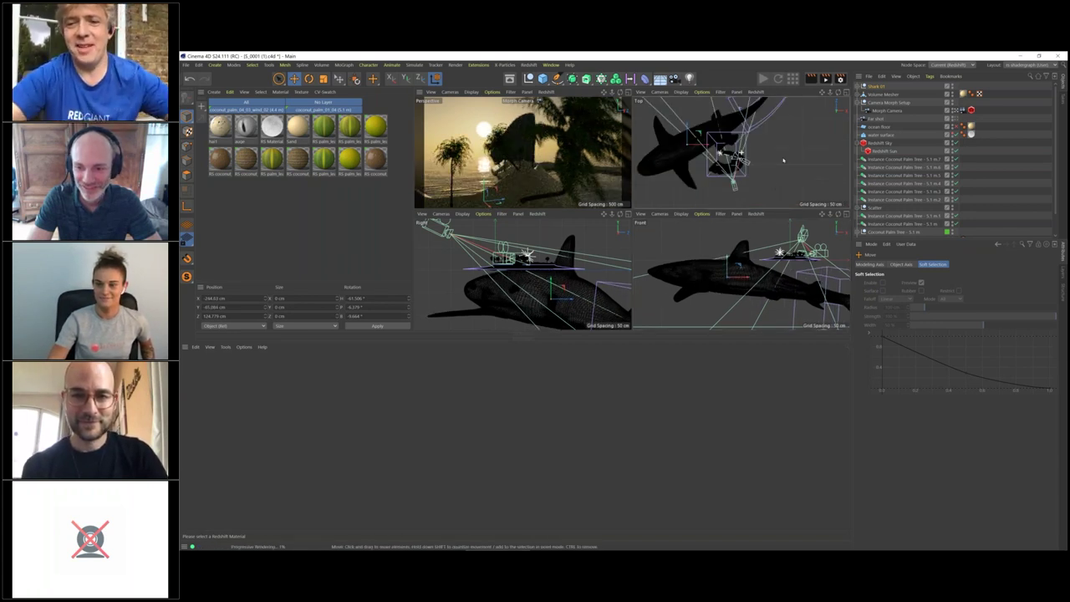
pyautogui.moveTo(783, 159); pyautogui.dragTo(759, 141)
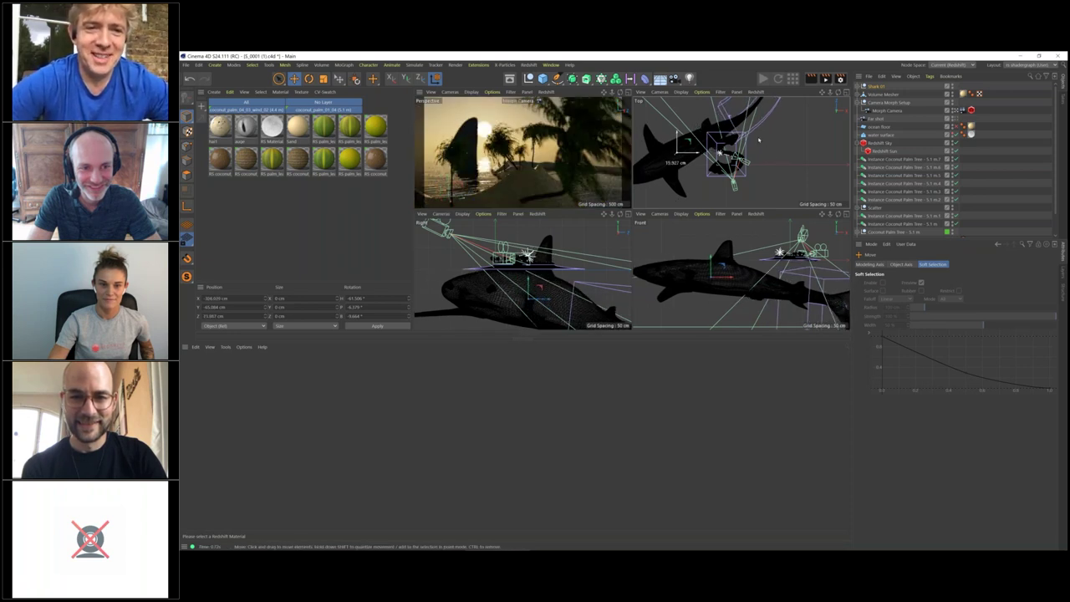
pyautogui.click(783, 156)
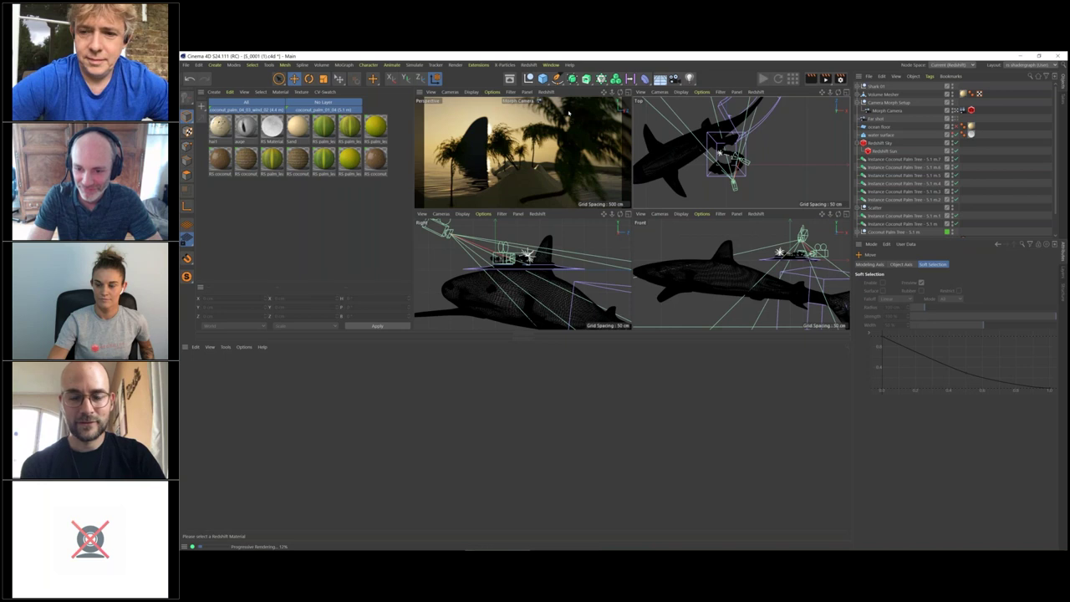
# Stop the viewport render, maximize the Morph Camera view, expand the Shark 01 hierarchy, and select its Körper mesh.
pyautogui.click(875, 86)
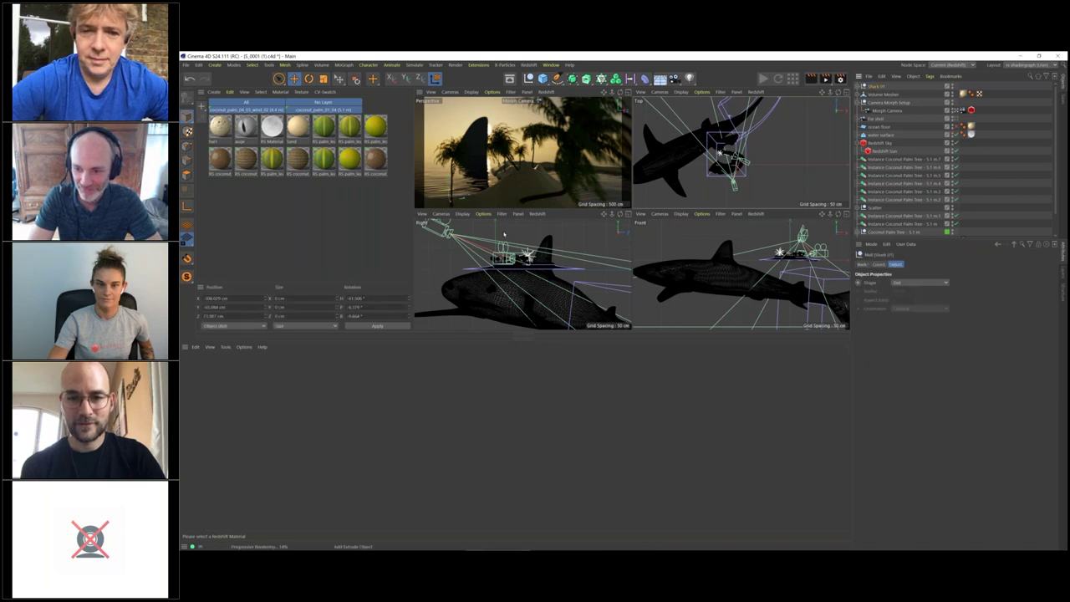
pyautogui.click(762, 78)
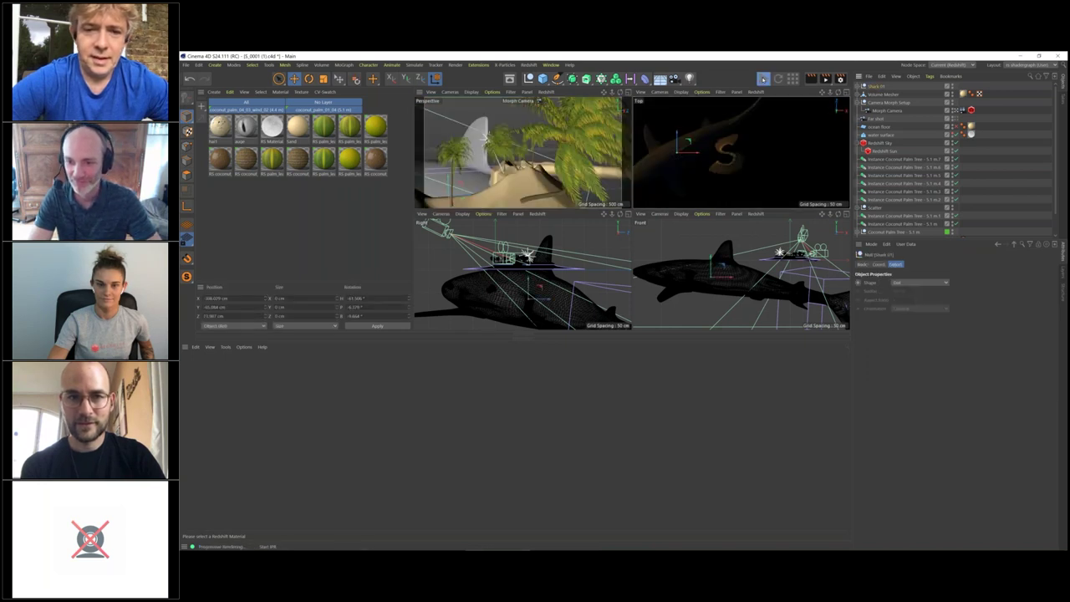
pyautogui.click(762, 78)
pyautogui.middleClick(586, 146)
pyautogui.click(858, 86)
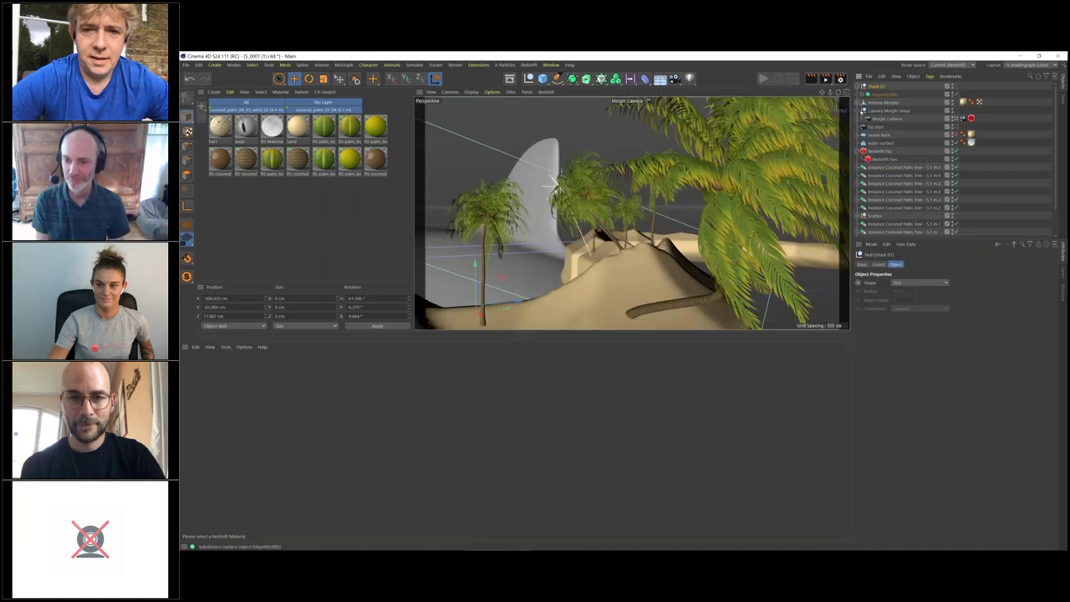
pyautogui.click(865, 95)
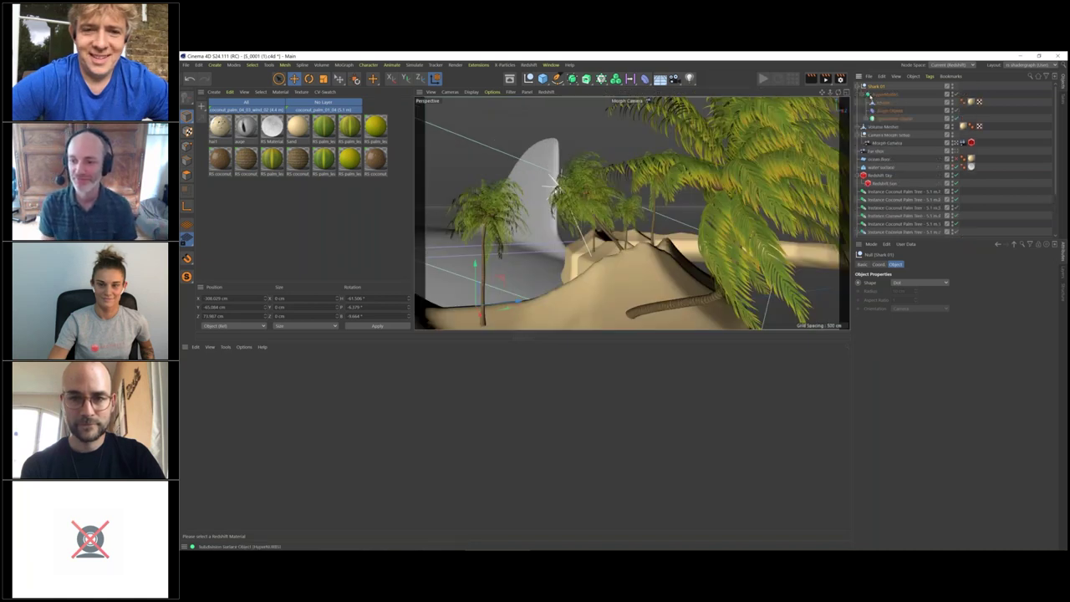
pyautogui.click(880, 102)
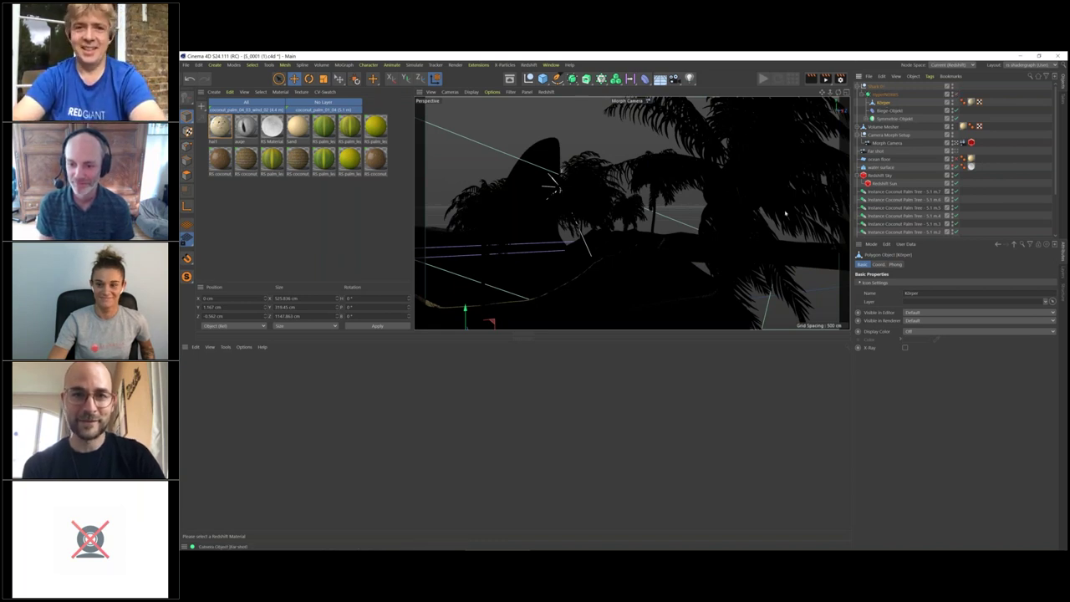
# Relocate the axes of the Körper mesh and the Shark 01 null to the base of the dorsal fin.
pyautogui.click(187, 175)
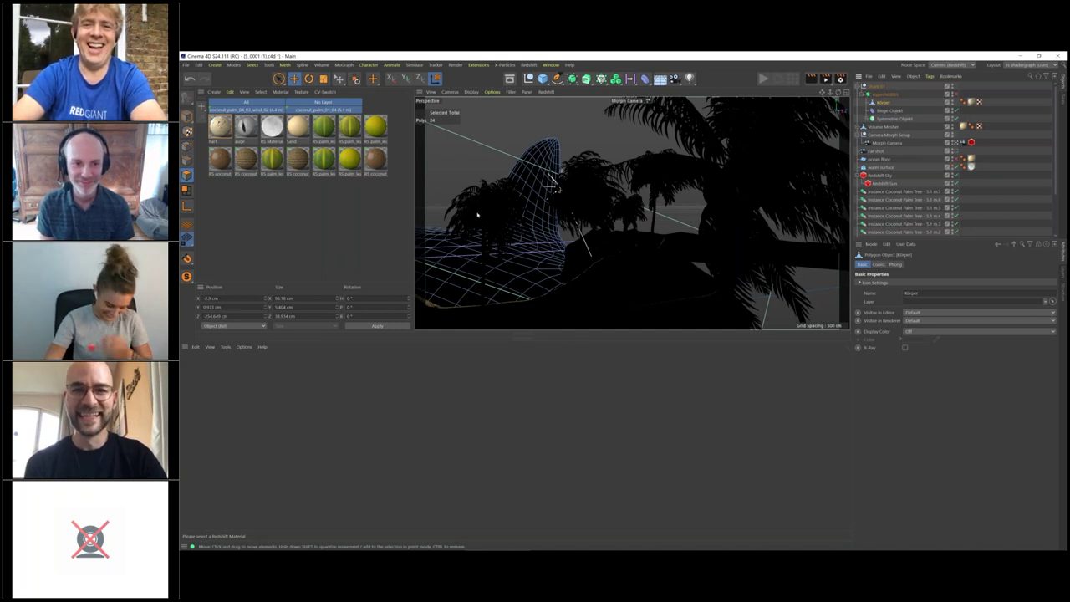
pyautogui.press('l')
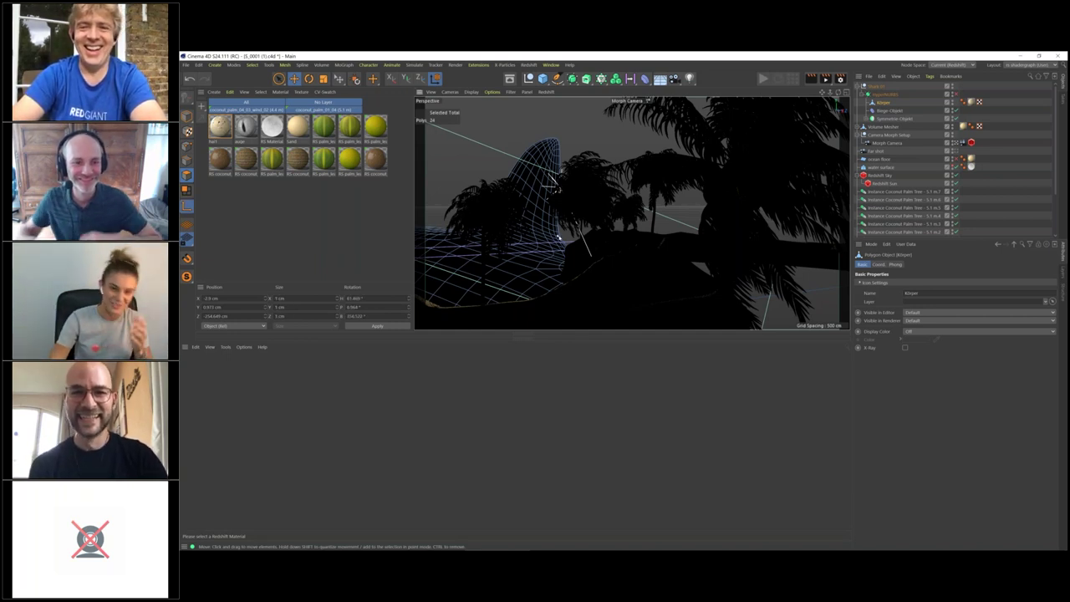
pyautogui.click(186, 116)
pyautogui.click(557, 233)
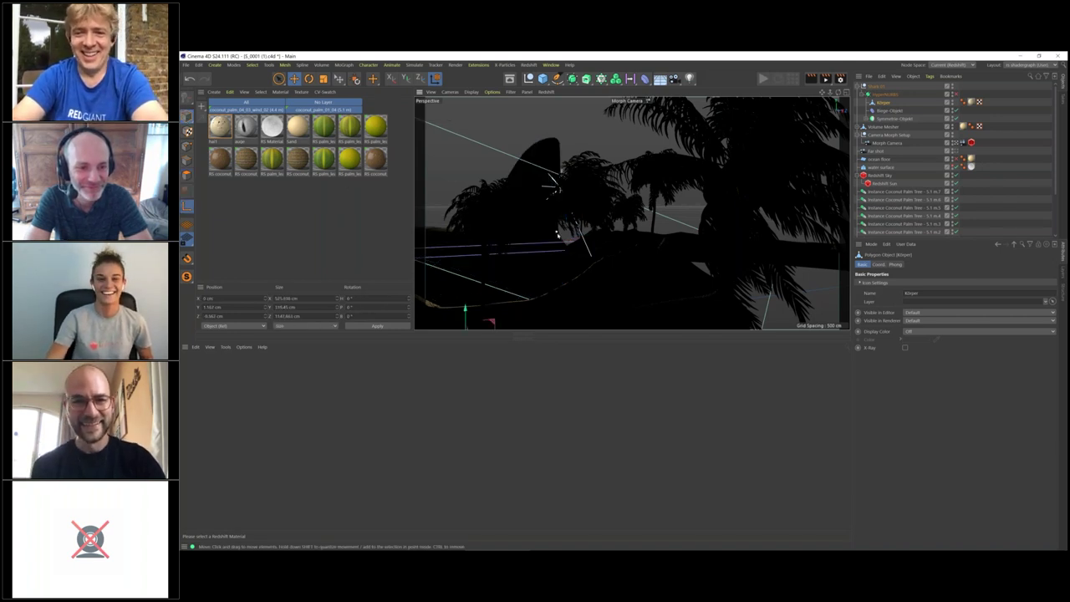
pyautogui.click(557, 234)
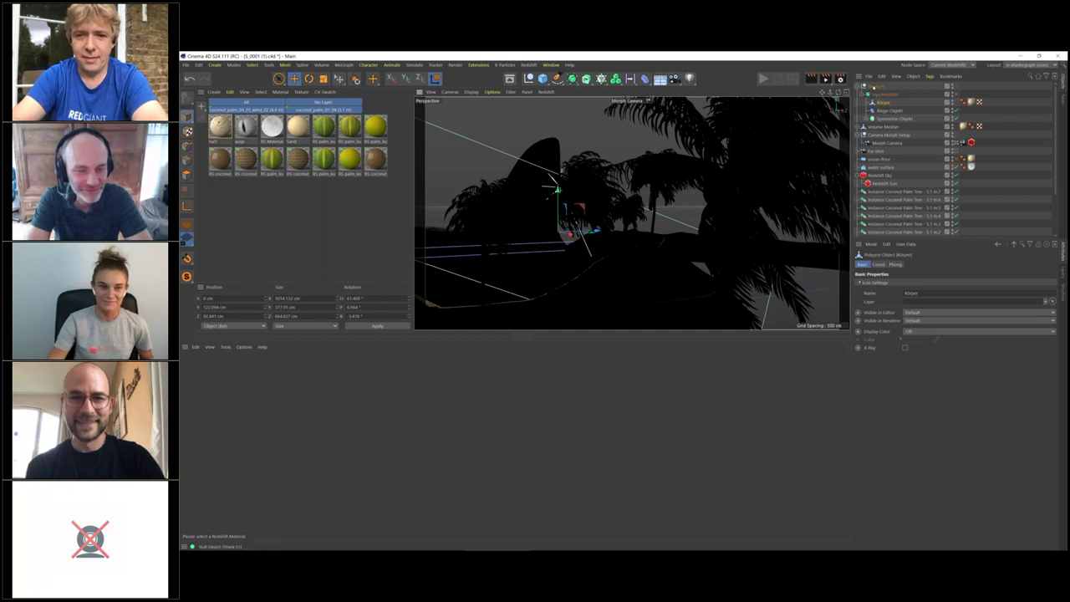
pyautogui.click(874, 88)
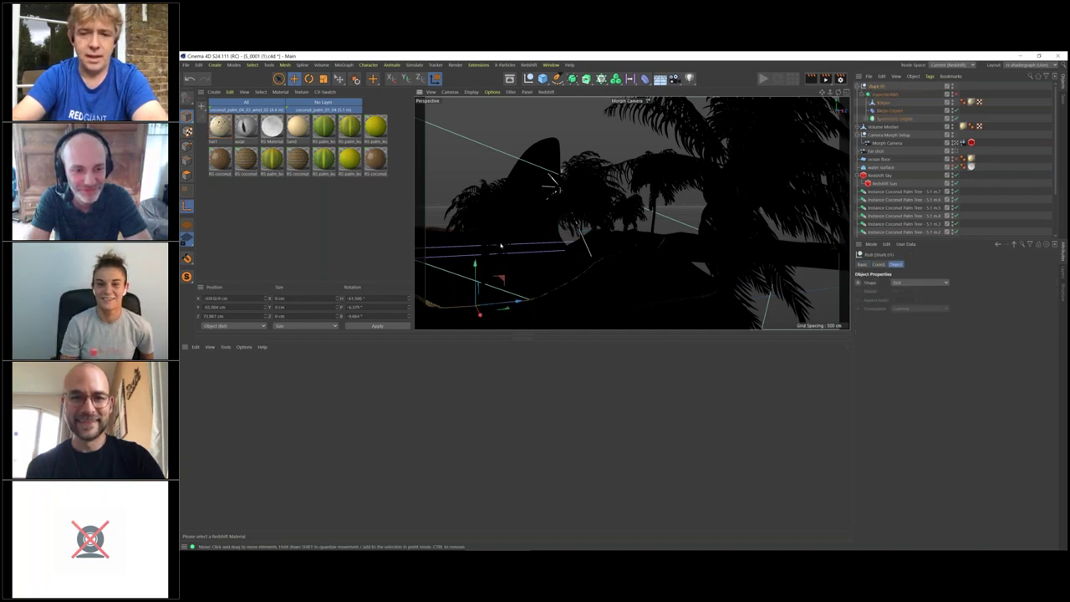
pyautogui.moveTo(556, 236); pyautogui.dragTo(558, 237)
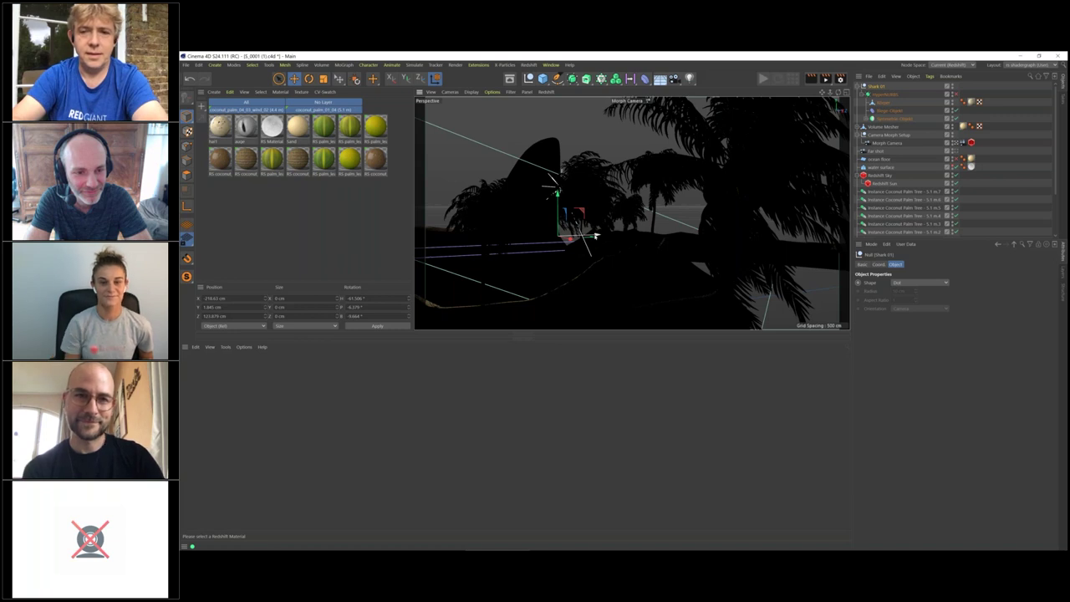
# Restart the viewport render and slide Shark 01 along its blue axis behind the island to a Z position of about 252 cm.
pyautogui.moveTo(595, 237); pyautogui.dragTo(595, 238)
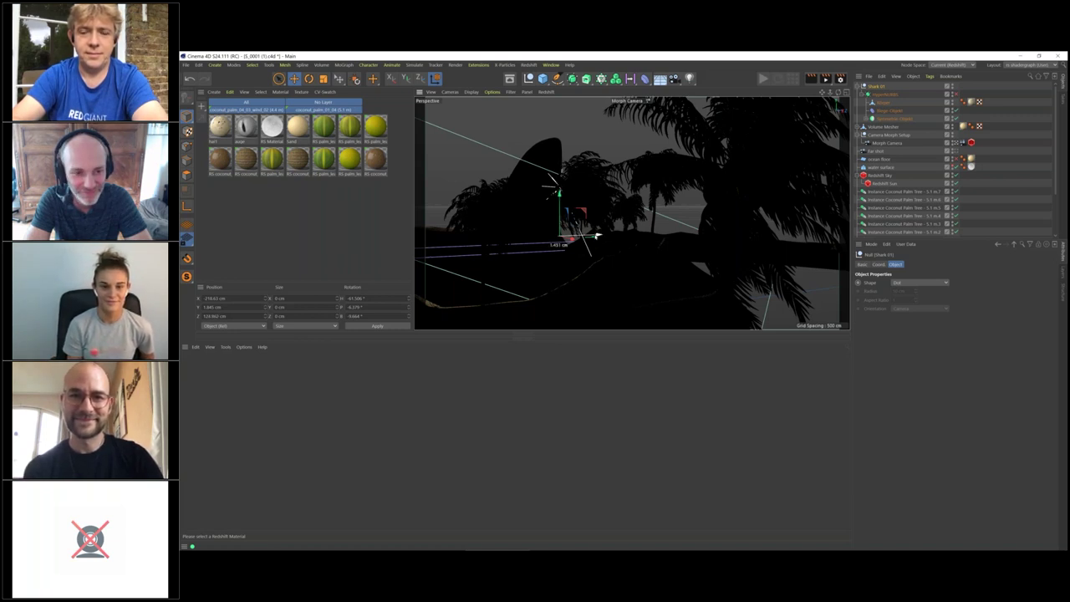
pyautogui.hotkey('ctrl', 'z')
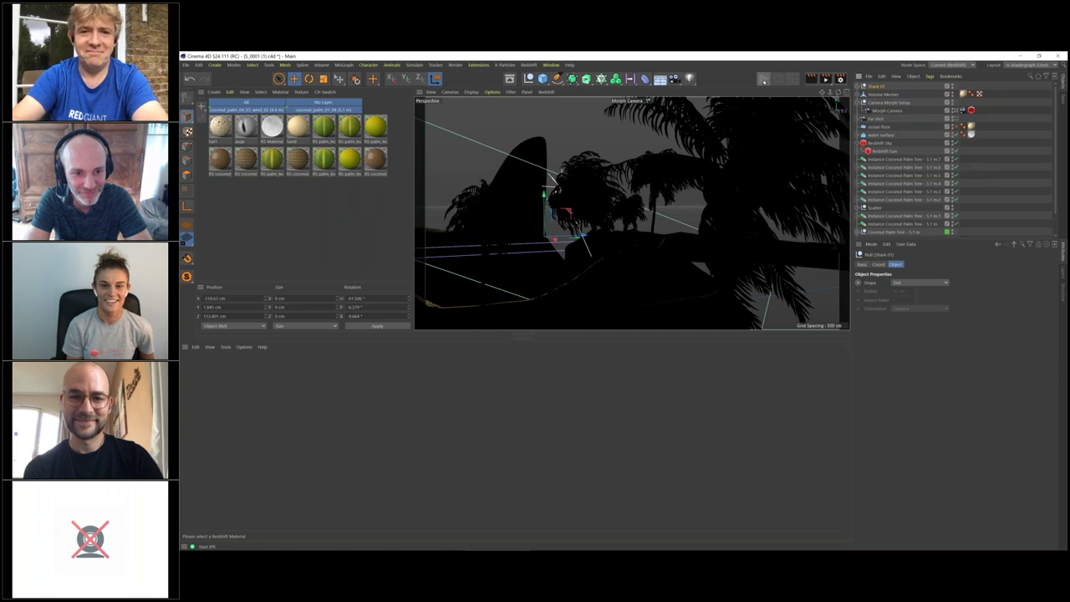
pyautogui.click(764, 79)
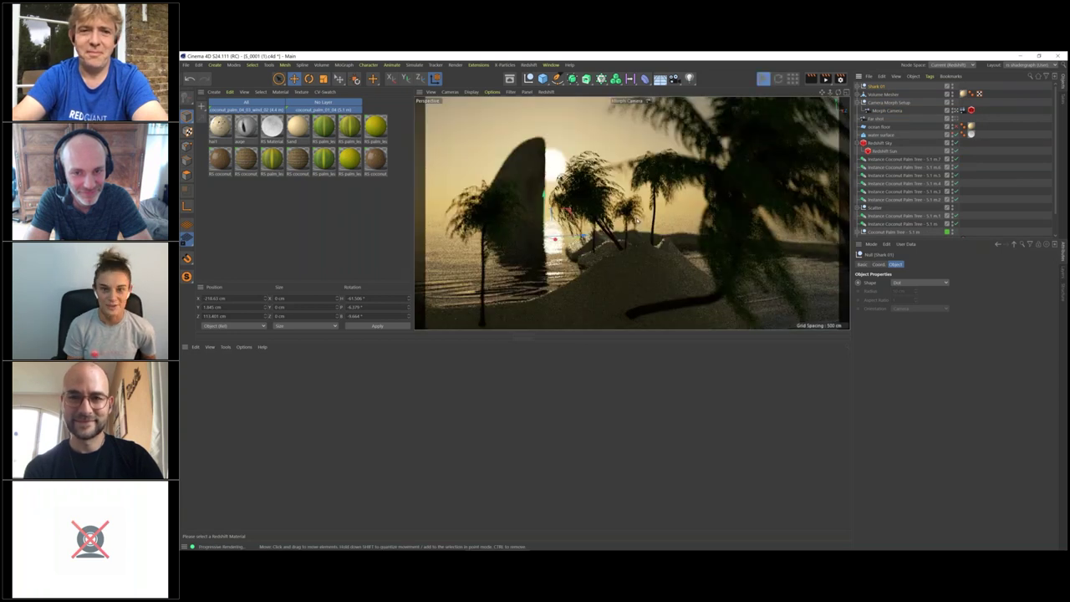
pyautogui.moveTo(584, 235); pyautogui.dragTo(726, 219)
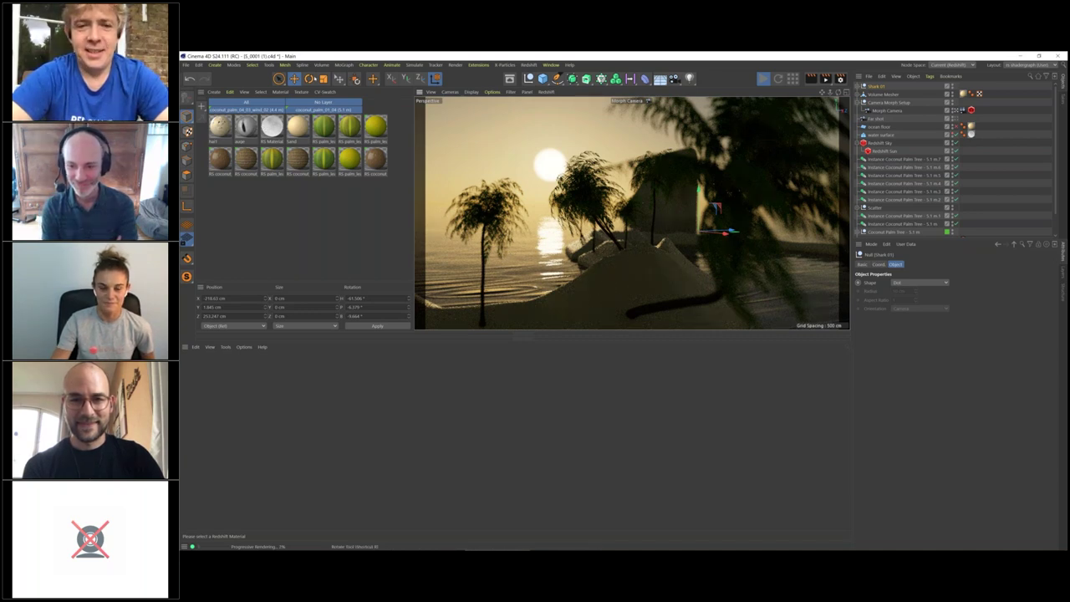
# Scale Shark 01 down uniformly in the Morph Camera view and create an instance of it.
pyautogui.click(323, 79)
pyautogui.moveTo(650, 231); pyautogui.dragTo(532, 283)
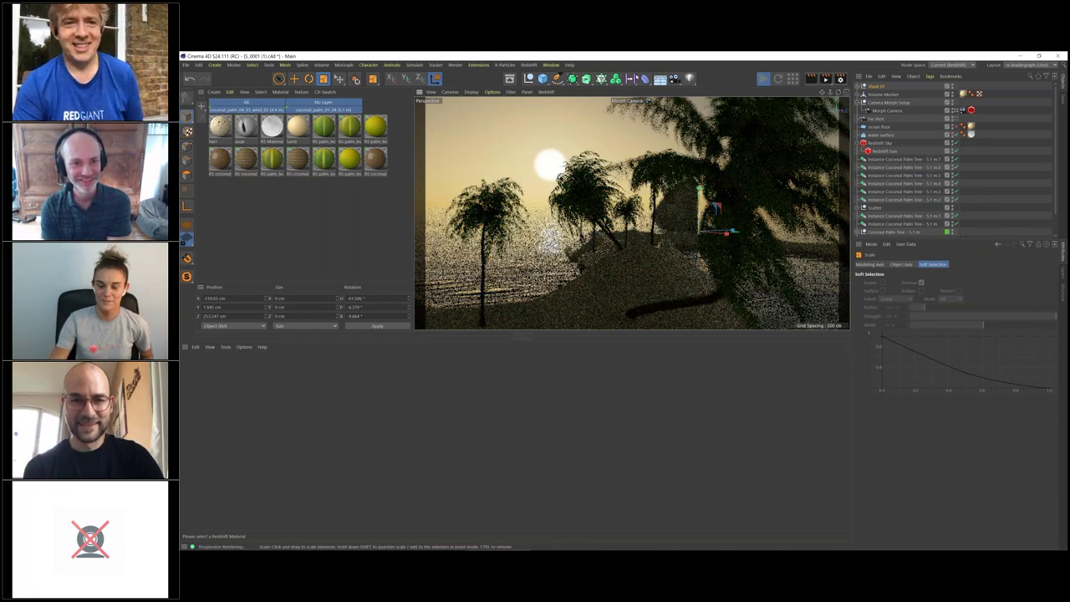
pyautogui.click(572, 79)
pyautogui.click(606, 104)
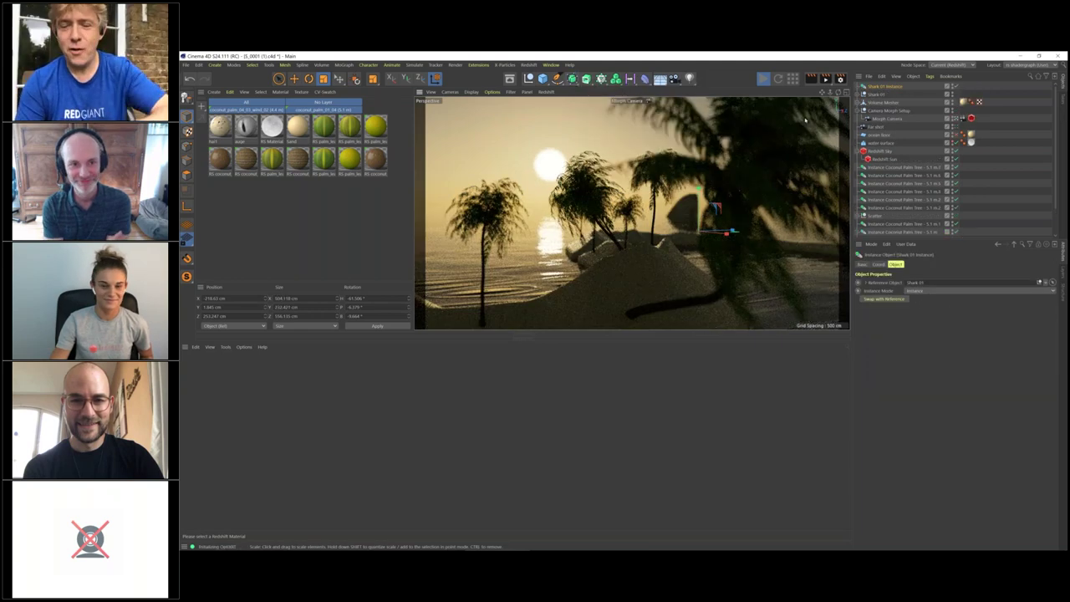
# Show all four viewports and move the Shark 01 instance toward the camera using the Top and camera views.
pyautogui.middleClick(643, 276)
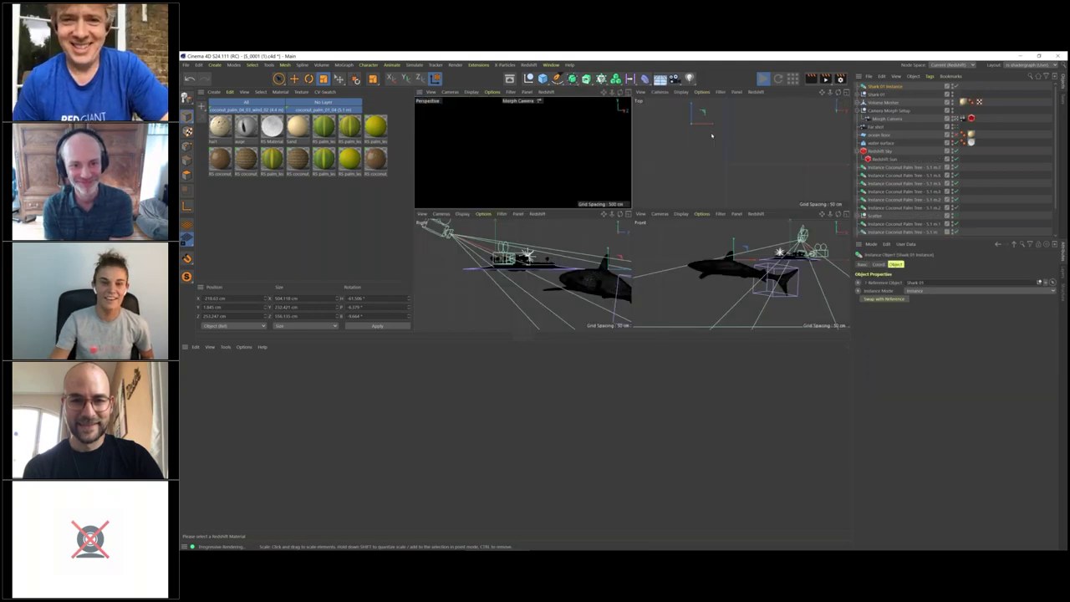
pyautogui.click(295, 80)
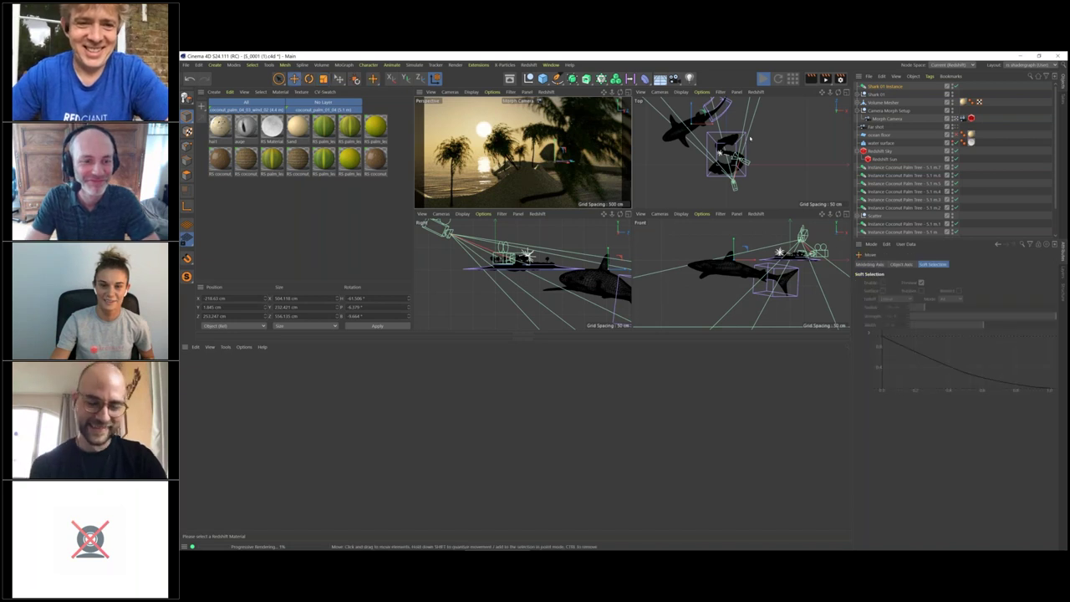
pyautogui.moveTo(752, 123); pyautogui.dragTo(791, 168)
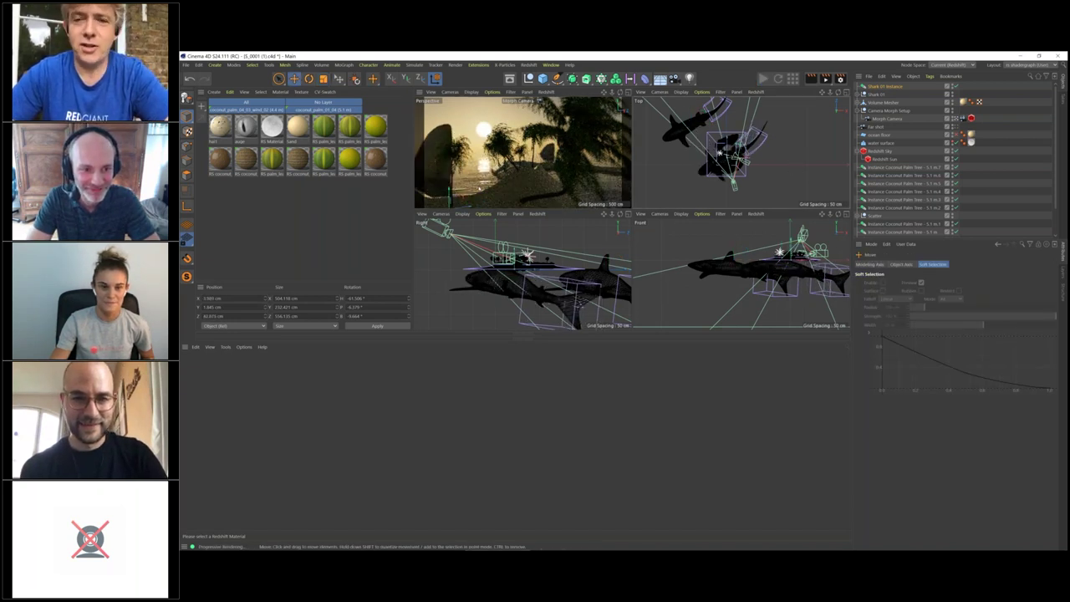
pyautogui.moveTo(479, 189); pyautogui.dragTo(695, 209)
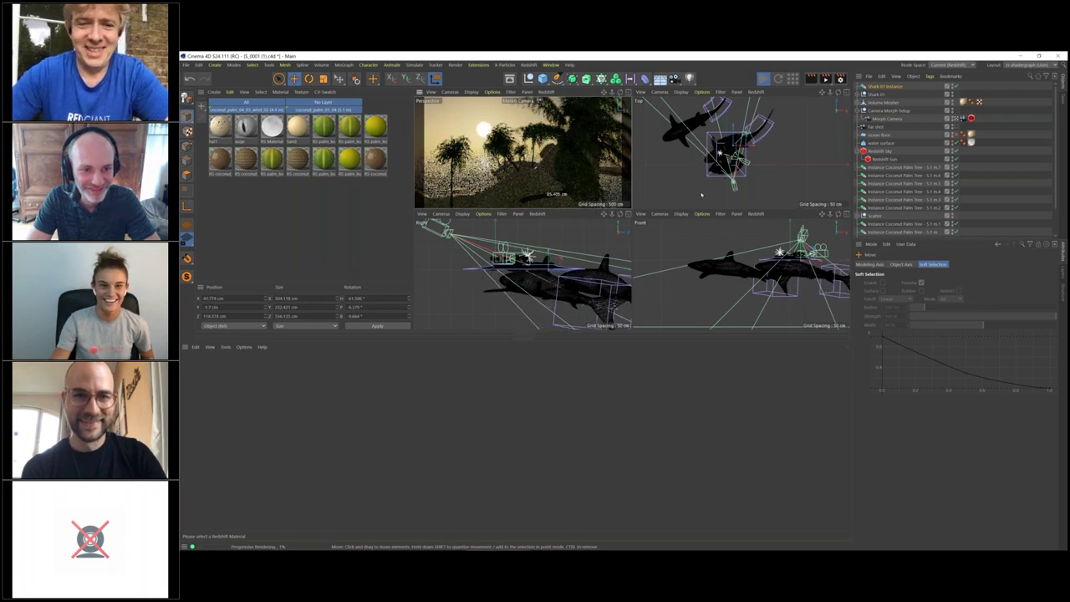
# Scale the Shark 01 instance down uniformly to a fraction of the original shark's size.
pyautogui.press('t')
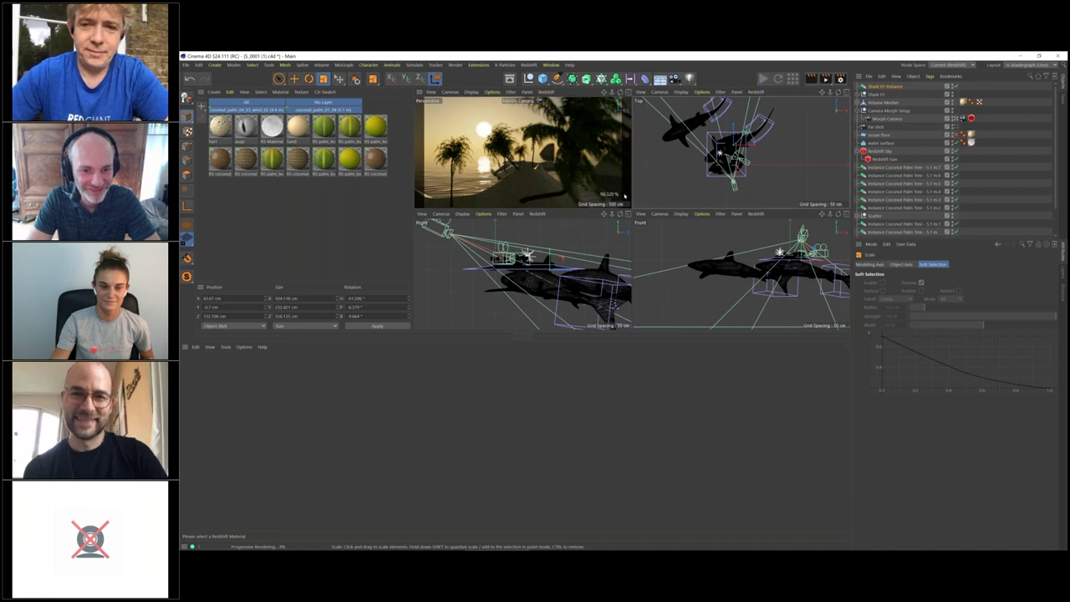
pyautogui.click(186, 118)
pyautogui.click(216, 142)
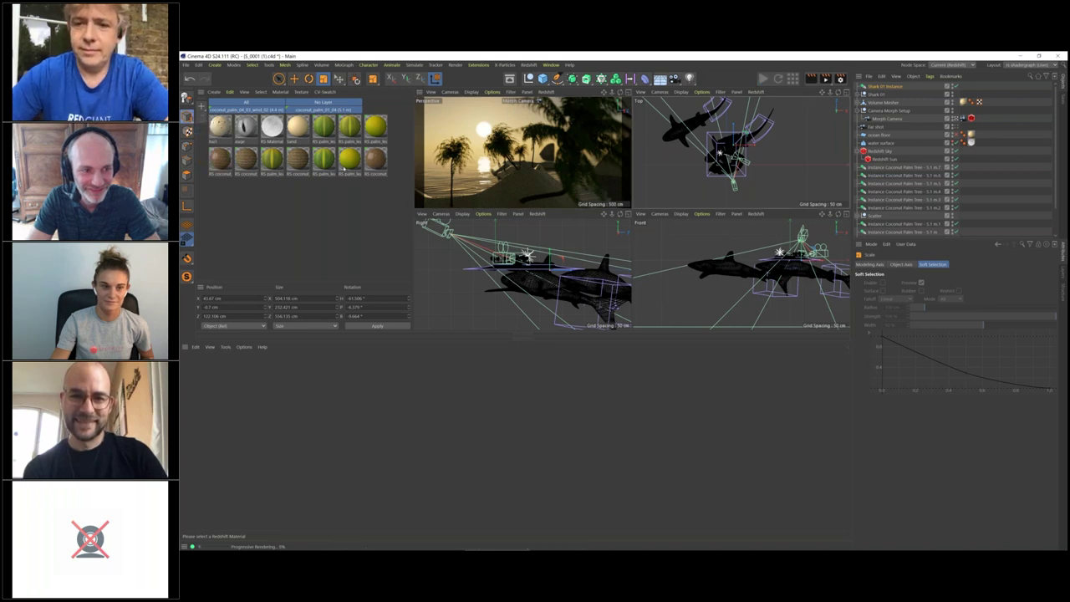
pyautogui.moveTo(763, 165); pyautogui.dragTo(721, 165)
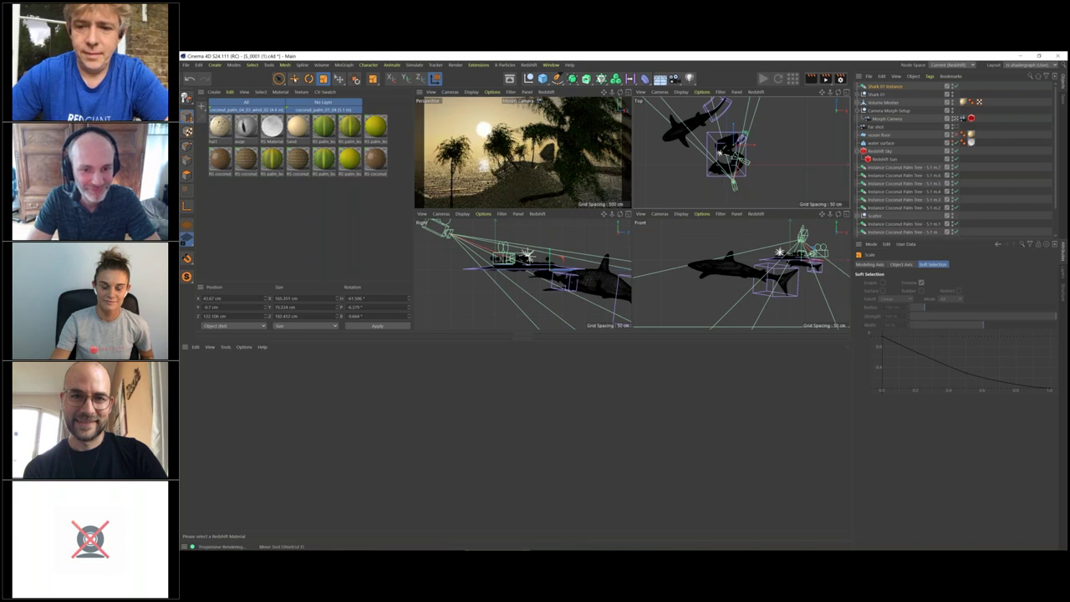
# Shift the Shark 01 instance toward the lower-right foreground of the camera shot and raise it in the Front view.
pyautogui.click(294, 79)
pyautogui.moveTo(762, 156); pyautogui.dragTo(756, 158)
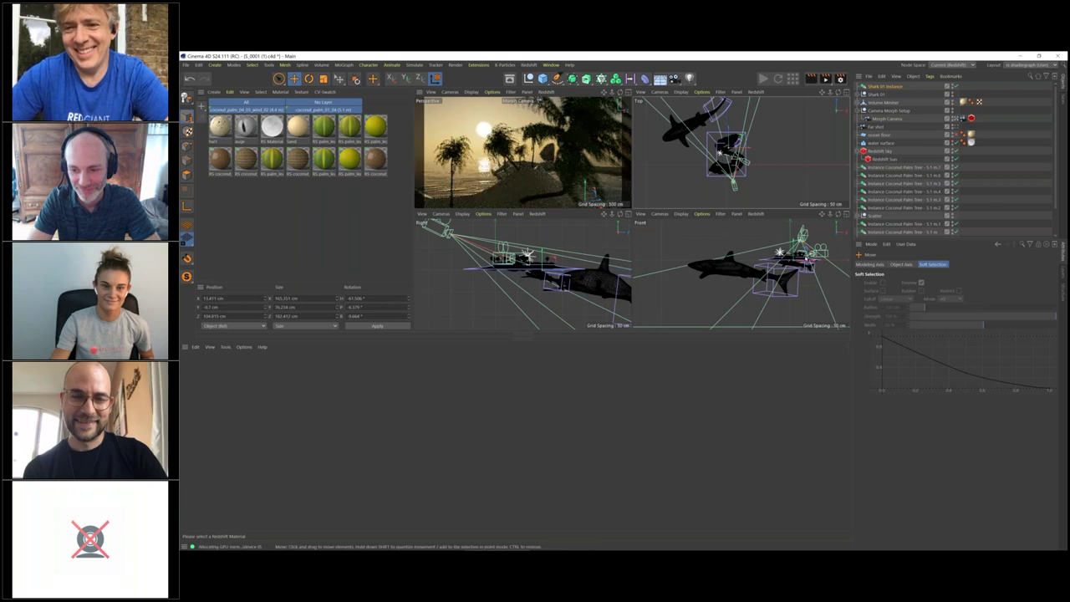
pyautogui.scroll(8, 806, 258)
pyautogui.moveTo(767, 298); pyautogui.dragTo(774, 281)
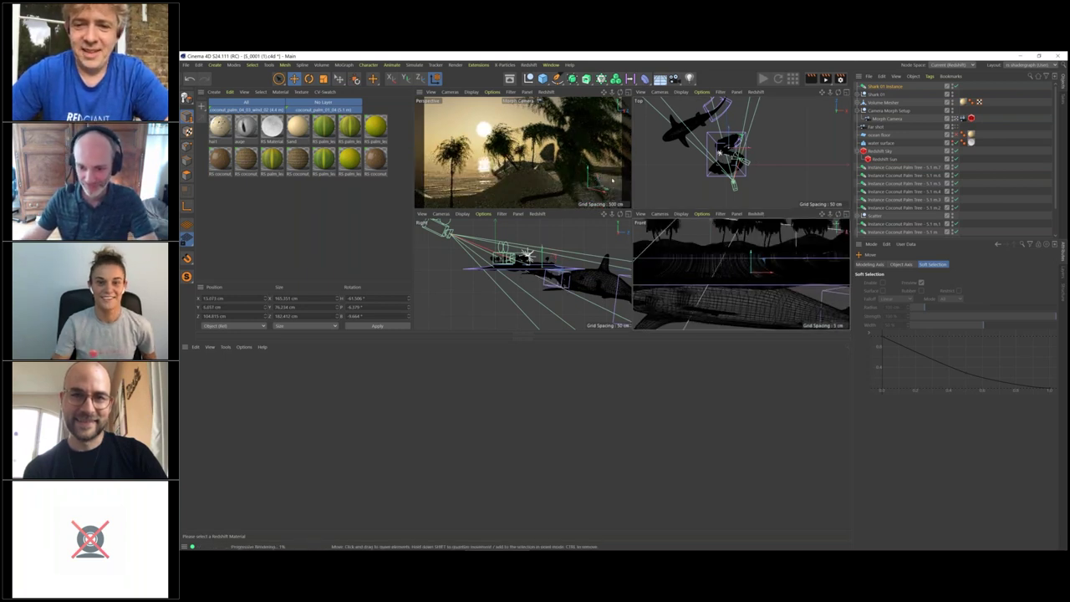
pyautogui.moveTo(602, 192); pyautogui.dragTo(616, 197)
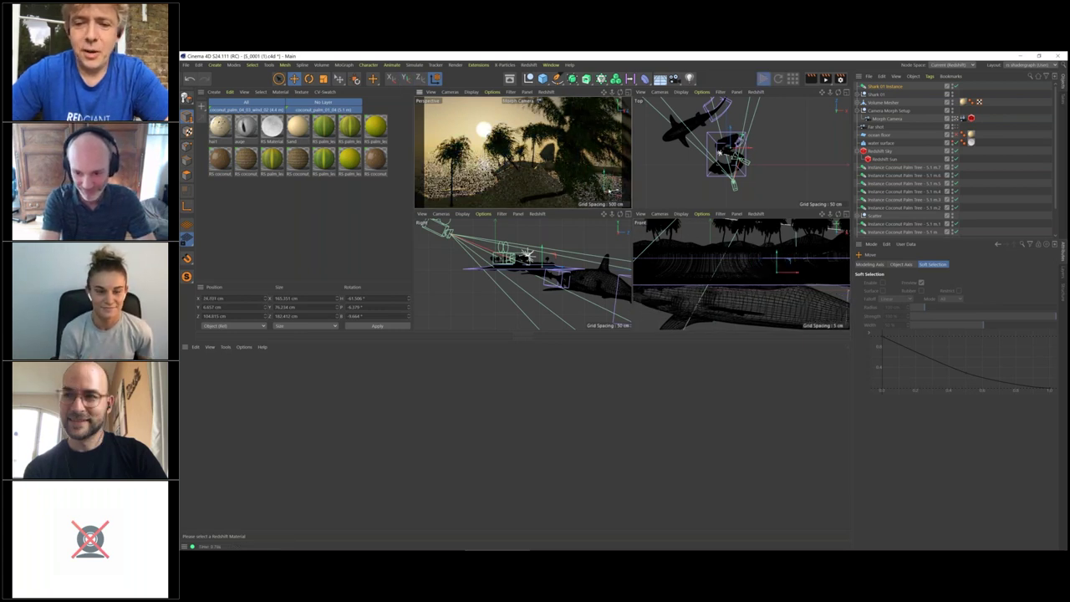
# Fine-tune the shark instance to about X 26 cm and Z 111 cm, and disable it in the maximized Morph Camera view.
pyautogui.press('s')
pyautogui.moveTo(760, 180); pyautogui.dragTo(763, 153)
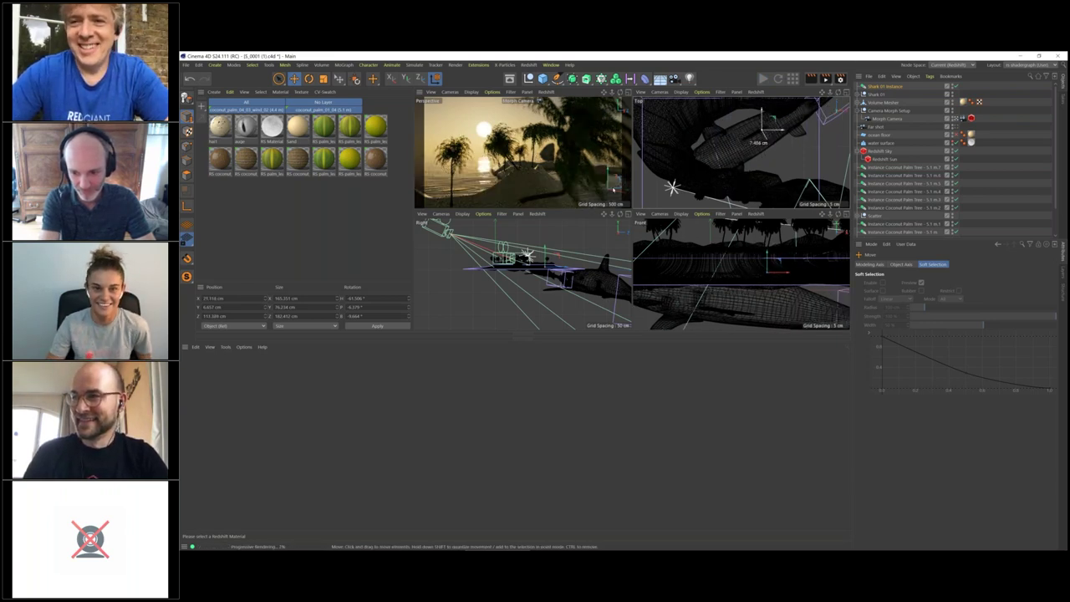
pyautogui.moveTo(618, 193); pyautogui.dragTo(624, 194)
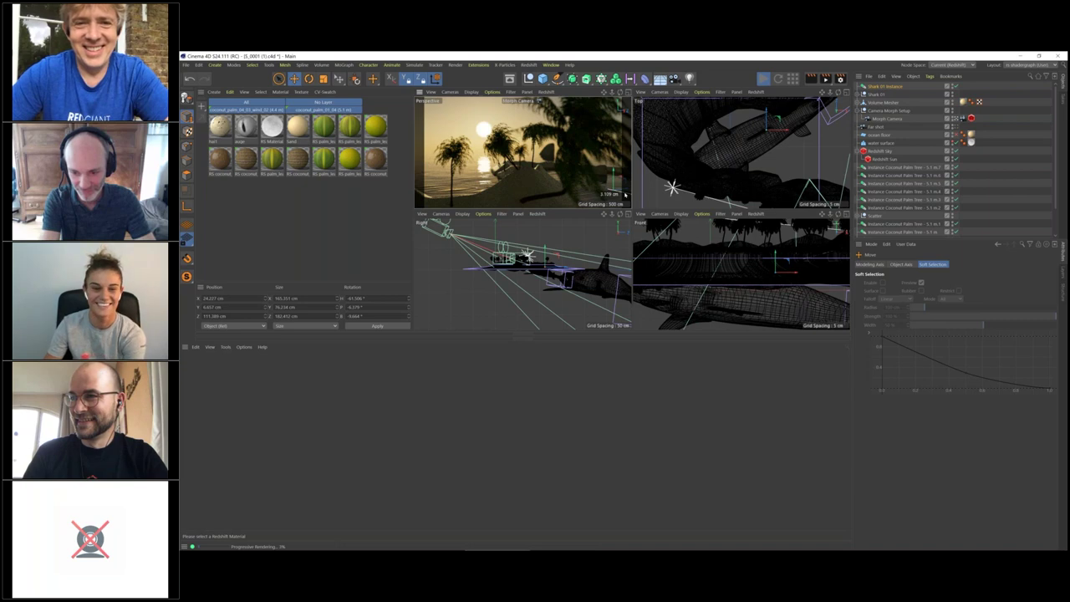
pyautogui.middleClick(485, 179)
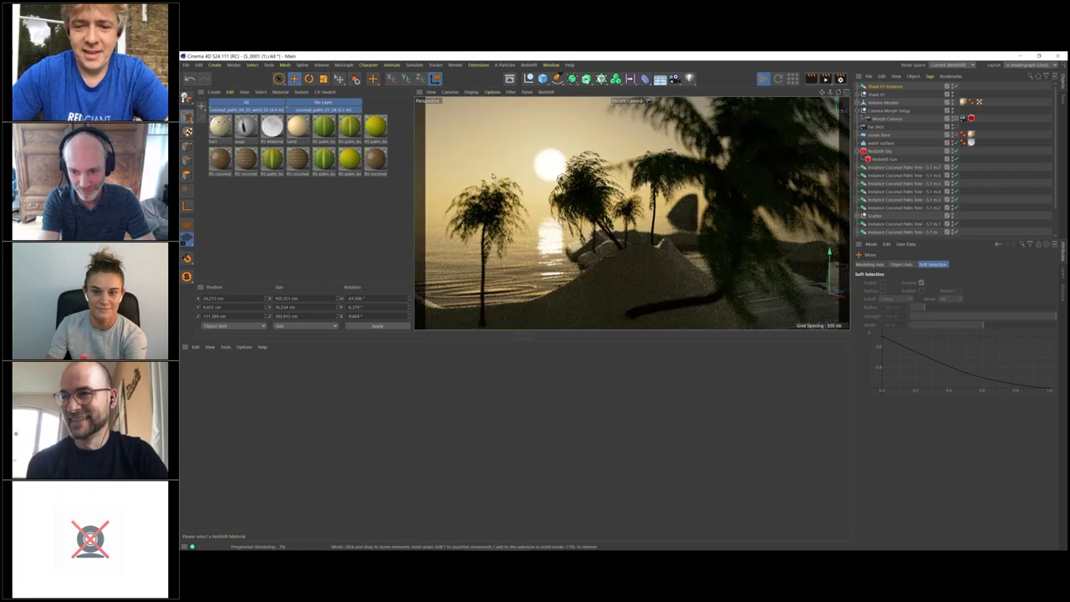
pyautogui.click(957, 86)
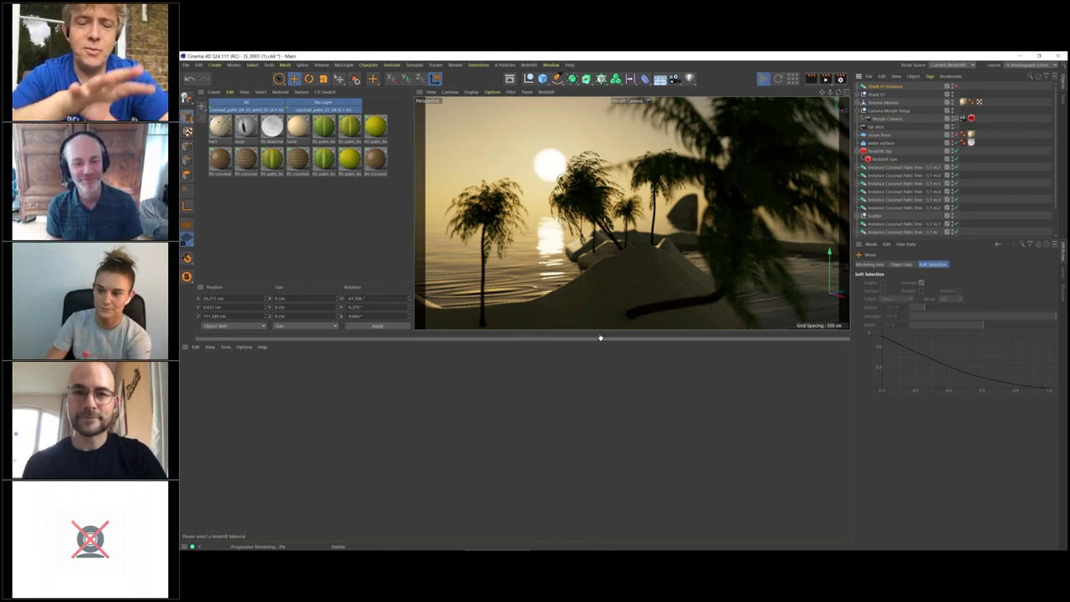
# Reveal the timeline and playback controls, compare the Camera Morph blend at frames 90 and 0, and enlarge the viewport.
pyautogui.moveTo(601, 336); pyautogui.dragTo(601, 323)
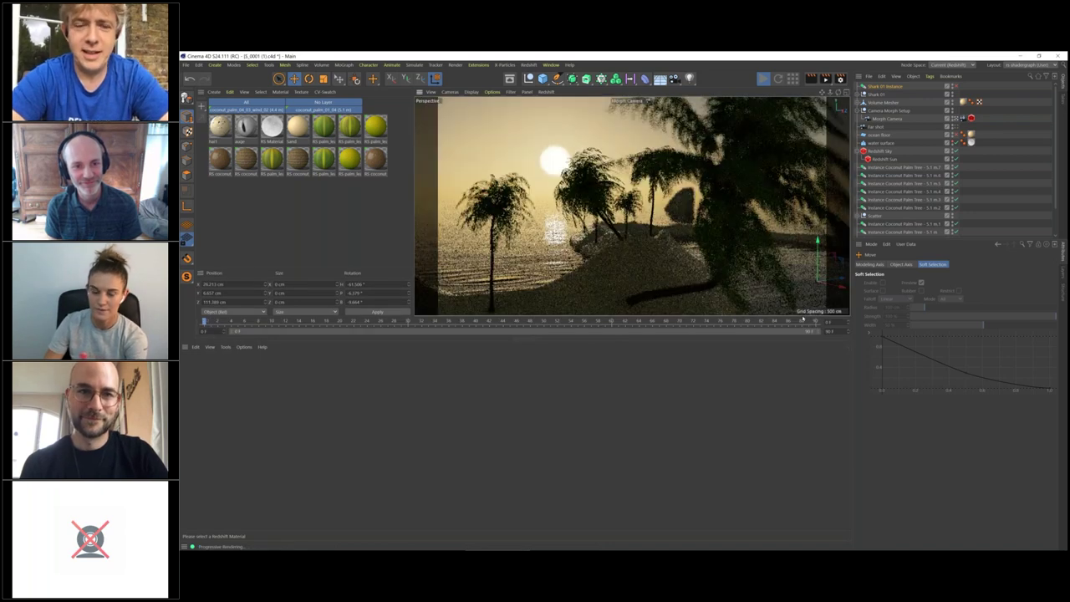
pyautogui.click(816, 321)
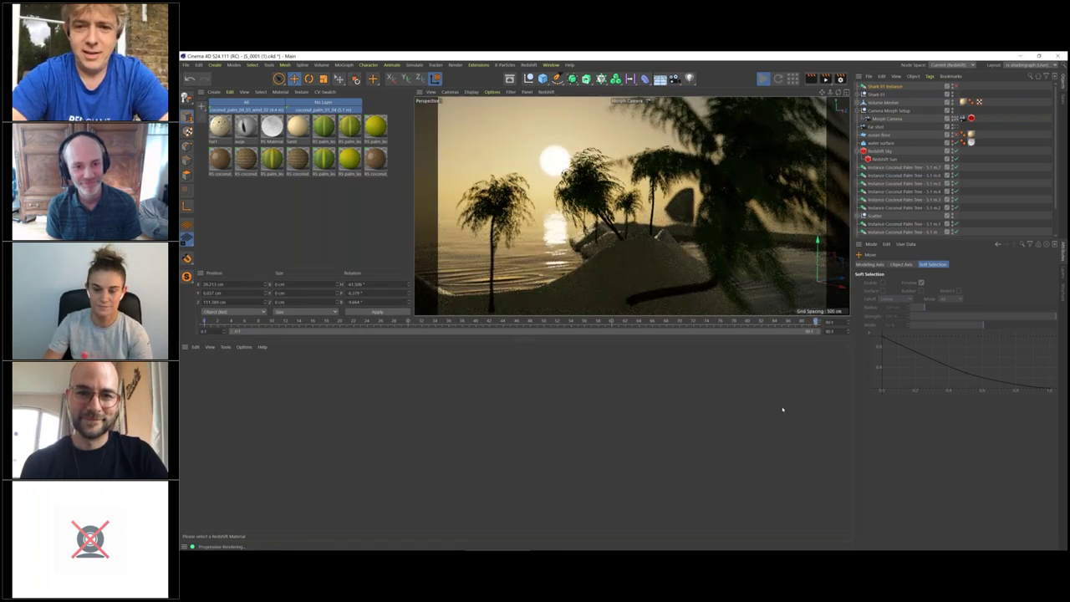
pyautogui.moveTo(808, 317); pyautogui.dragTo(807, 309)
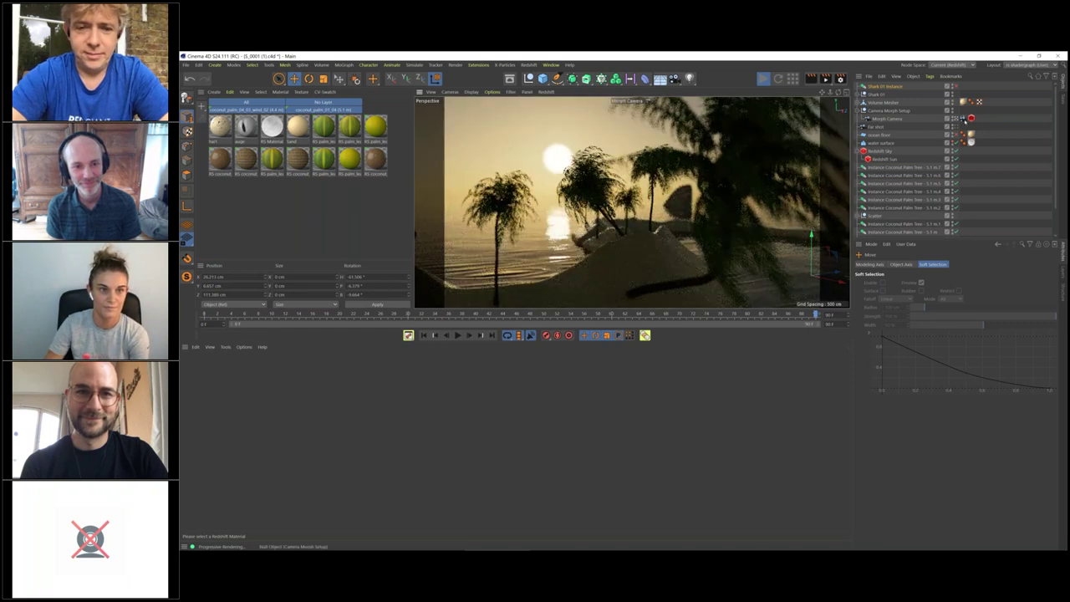
pyautogui.click(964, 119)
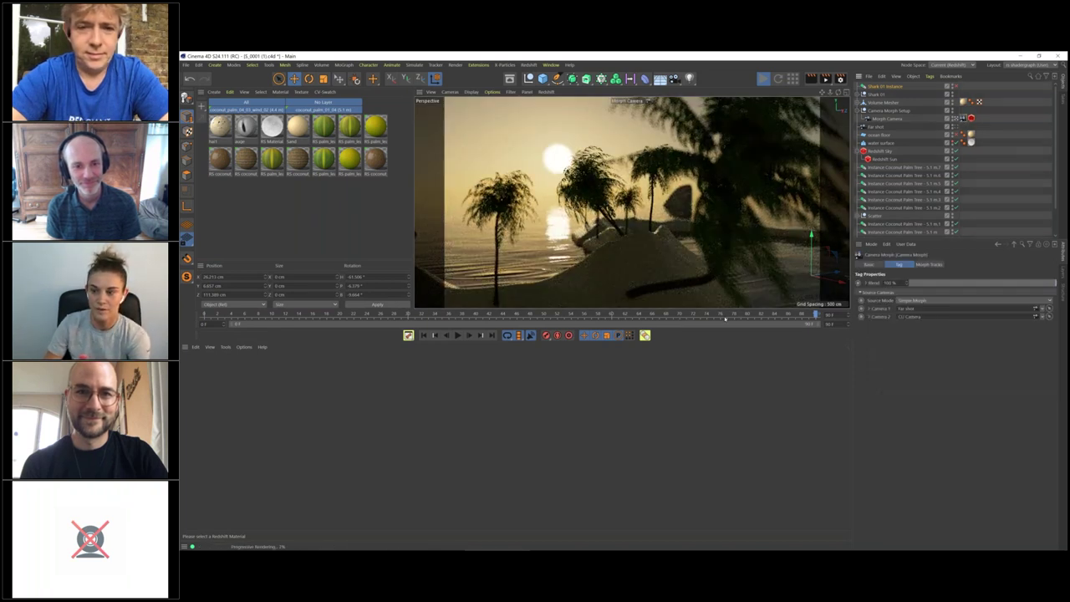
pyautogui.hotkey('shift', 'f')
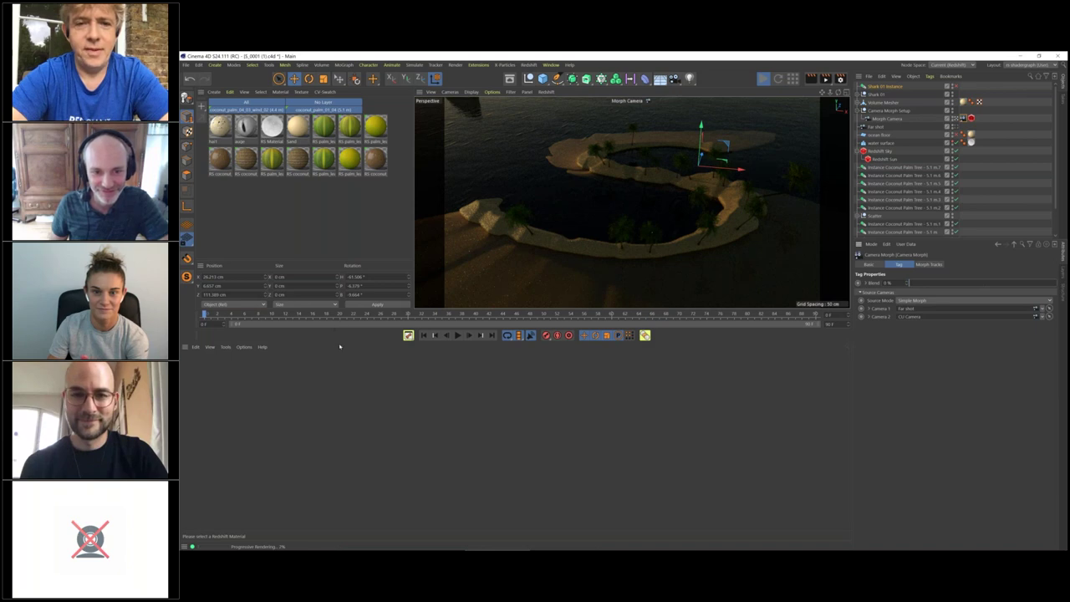
pyautogui.moveTo(338, 340); pyautogui.dragTo(332, 369)
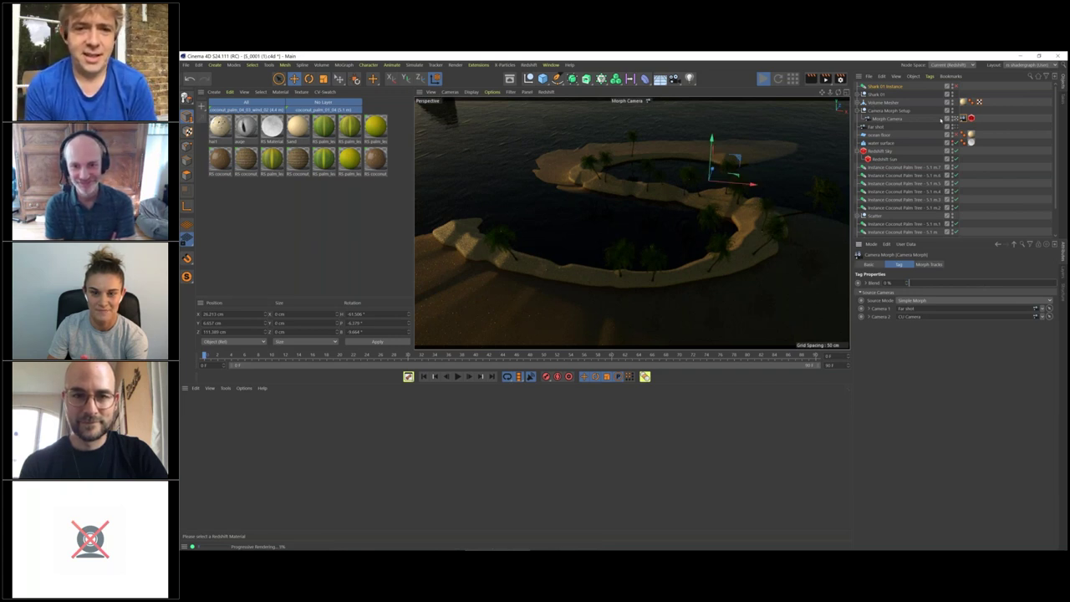
# Look through the Far shot camera, reframe it to show the whole island, shark fin and sun reflection, and deselect everything.
pyautogui.click(956, 126)
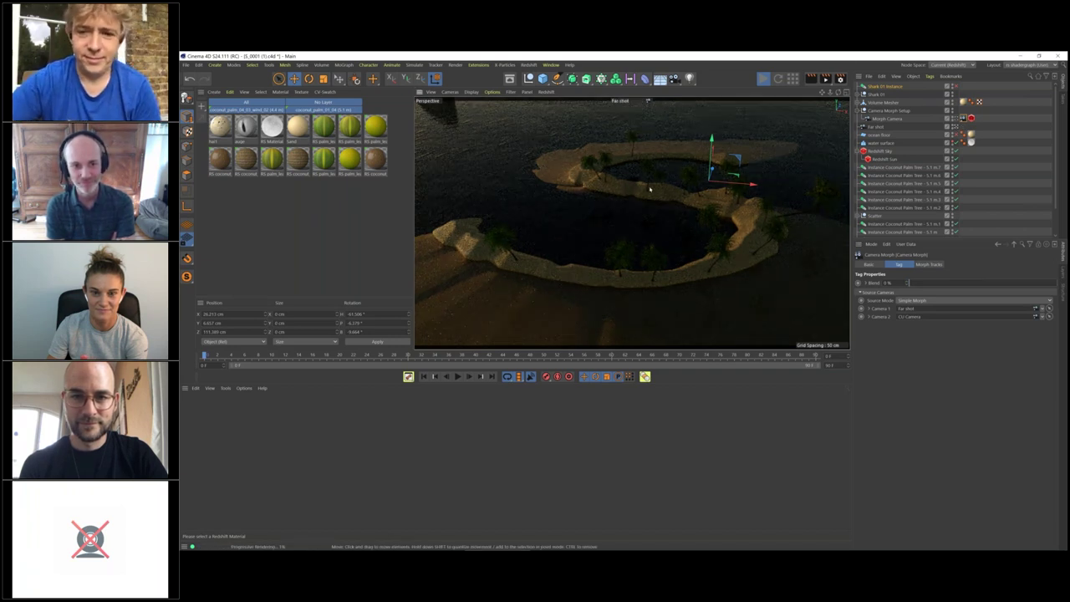
pyautogui.keyDown('alt'); pyautogui.moveTo(653, 187); pyautogui.dragTo(635, 188, button='right'); pyautogui.keyUp('alt')
pyautogui.keyDown('alt'); pyautogui.moveTo(635, 187); pyautogui.dragTo(666, 210); pyautogui.keyUp('alt')
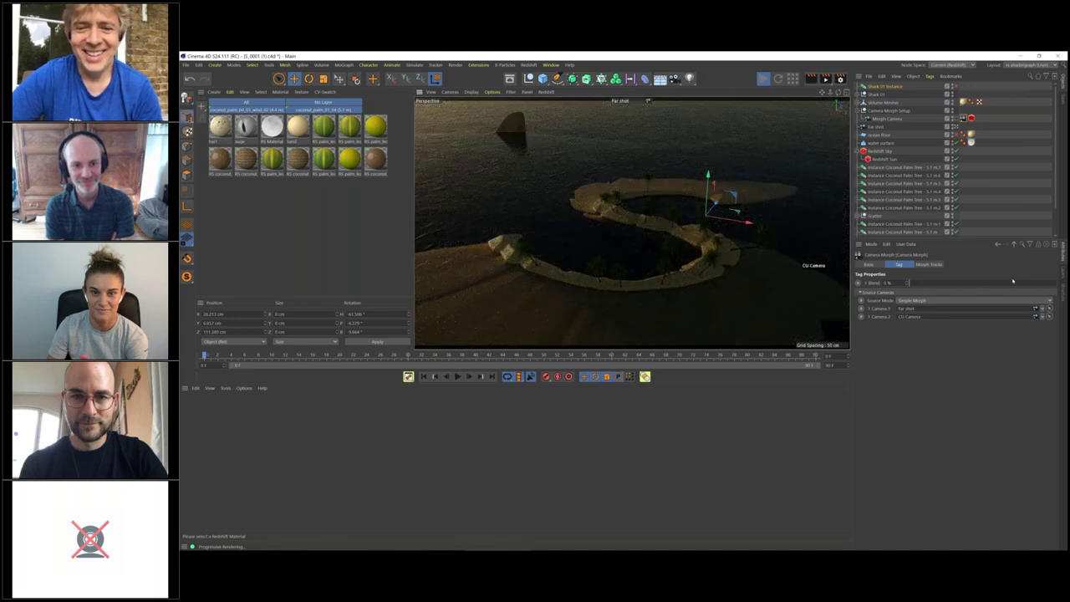
pyautogui.keyDown('alt'); pyautogui.moveTo(724, 267); pyautogui.dragTo(730, 276); pyautogui.keyUp('alt')
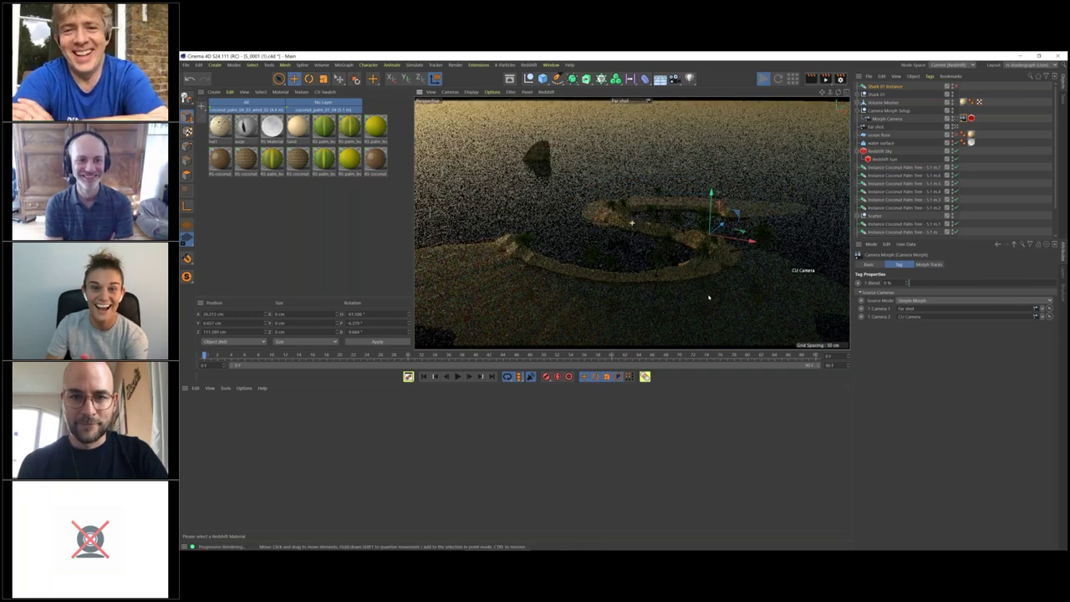
pyautogui.keyDown('alt'); pyautogui.moveTo(710, 298); pyautogui.dragTo(739, 315); pyautogui.keyUp('alt')
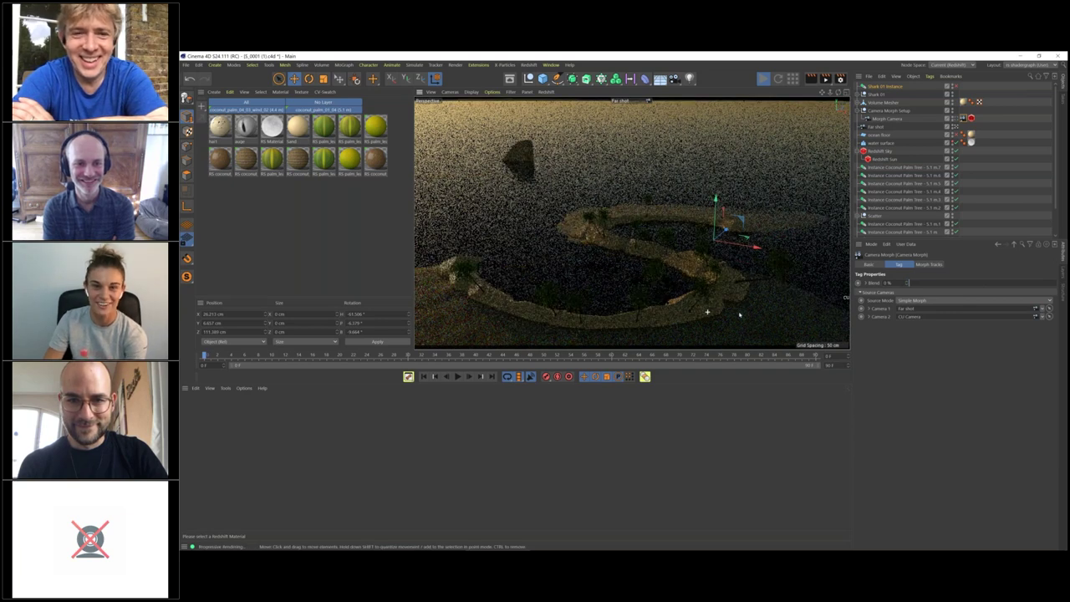
pyautogui.keyDown('alt'); pyautogui.moveTo(740, 315); pyautogui.dragTo(719, 322); pyautogui.keyUp('alt')
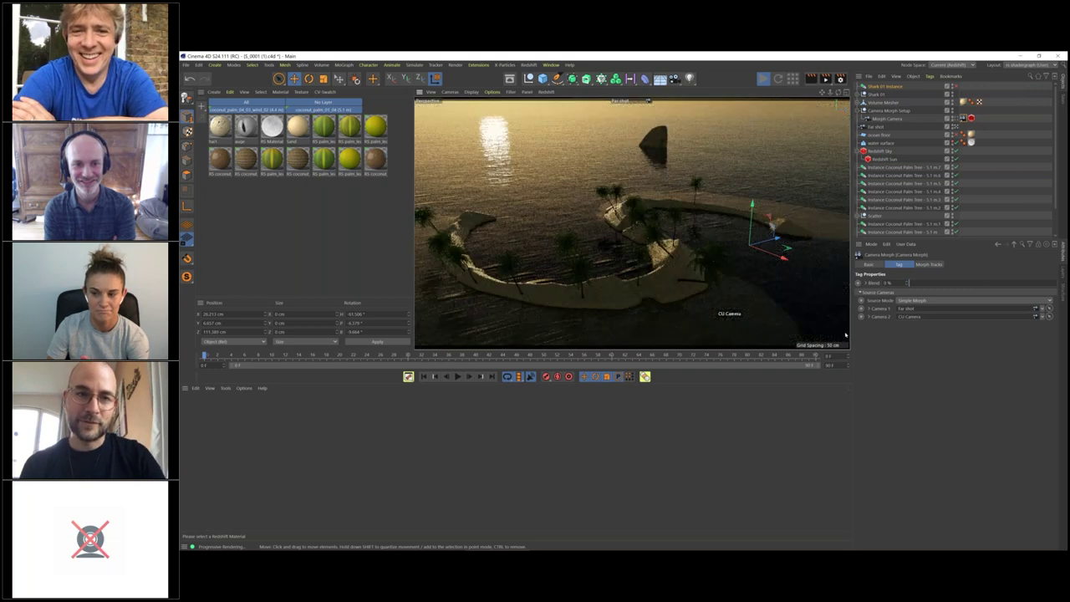
pyautogui.hotkey('ctrl', 'shift', 'a')
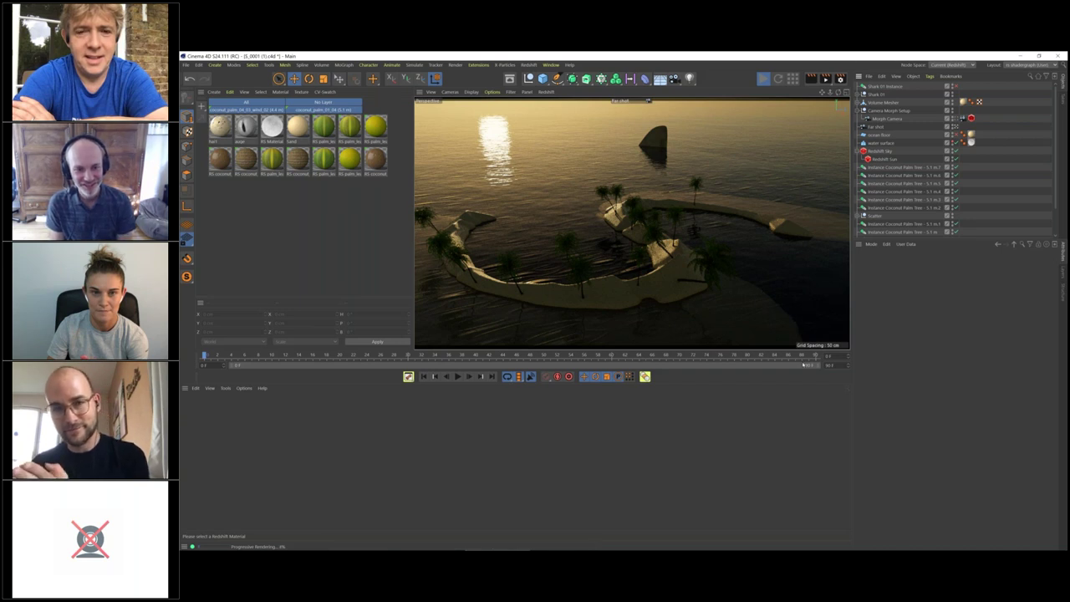
# Select the ocean floor plane and open the Sand material's shader graph.
pyautogui.scroll(-2, 947, 191)
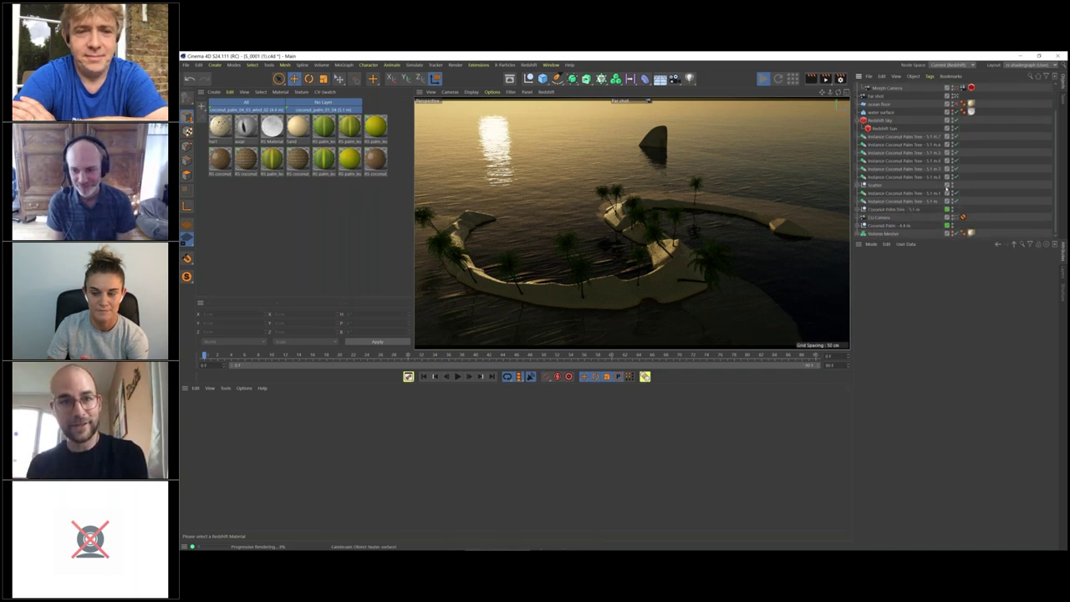
pyautogui.scroll(2, 970, 139)
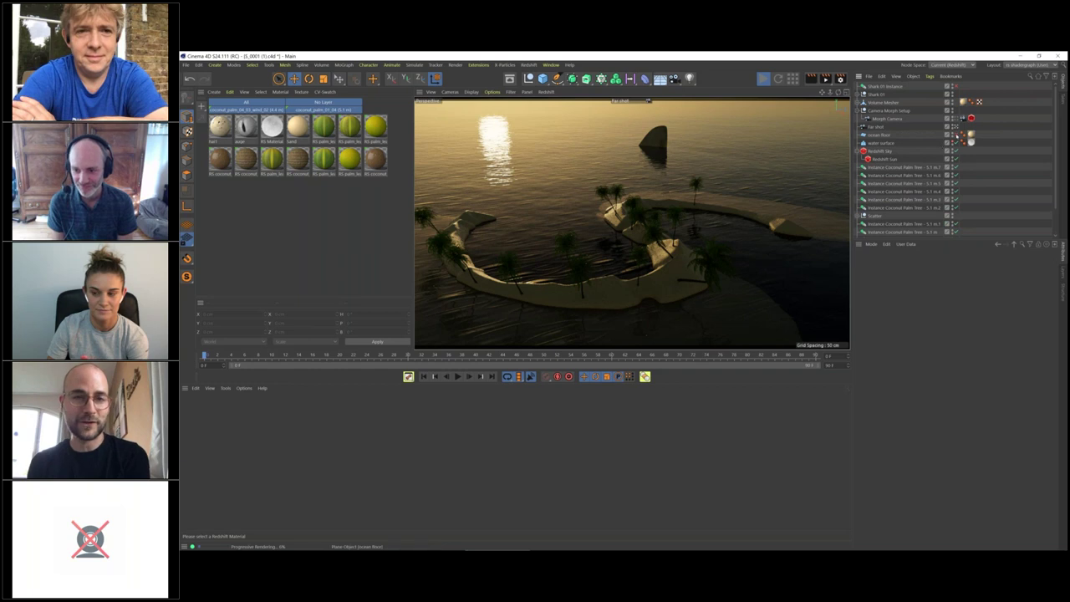
pyautogui.click(878, 135)
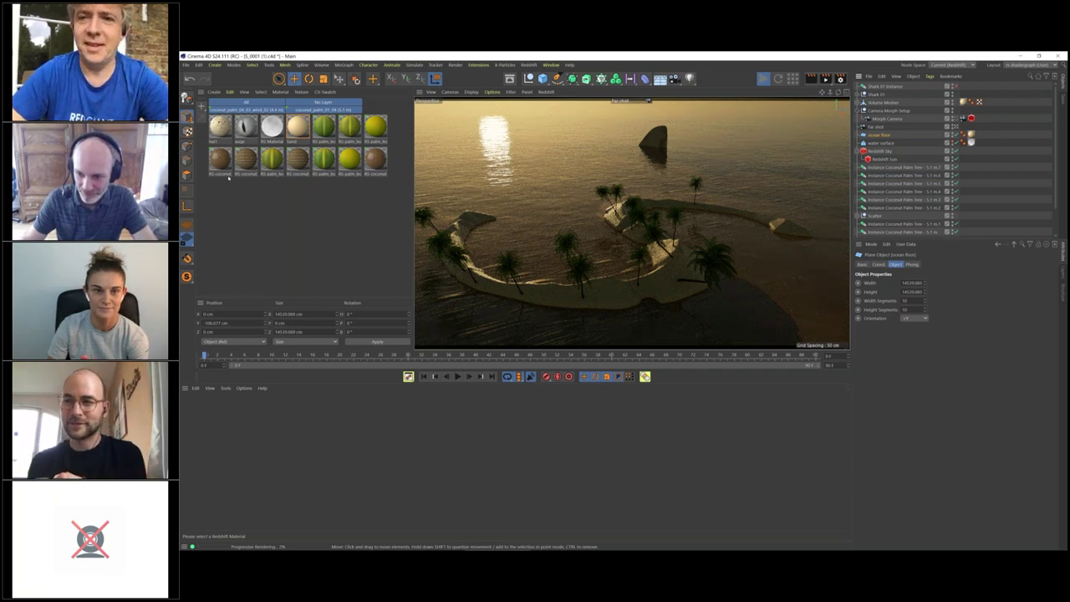
pyautogui.doubleClick(297, 126)
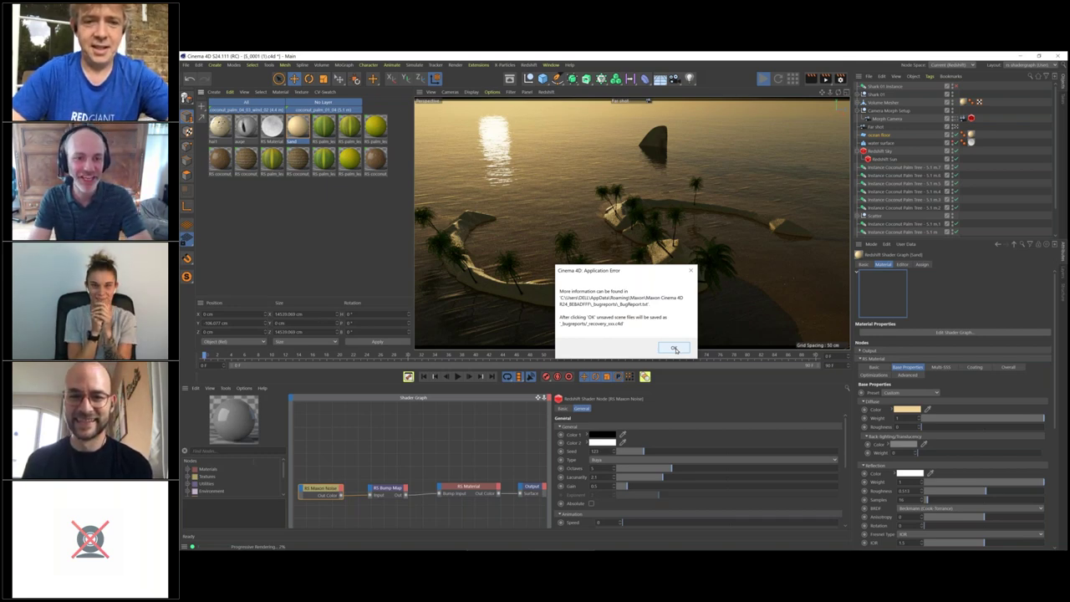
# Leave the crashed session and switch to the S_0001.c4d scene in the other Cinema 4D session.
pyautogui.hotkey('alt', 'Tab')
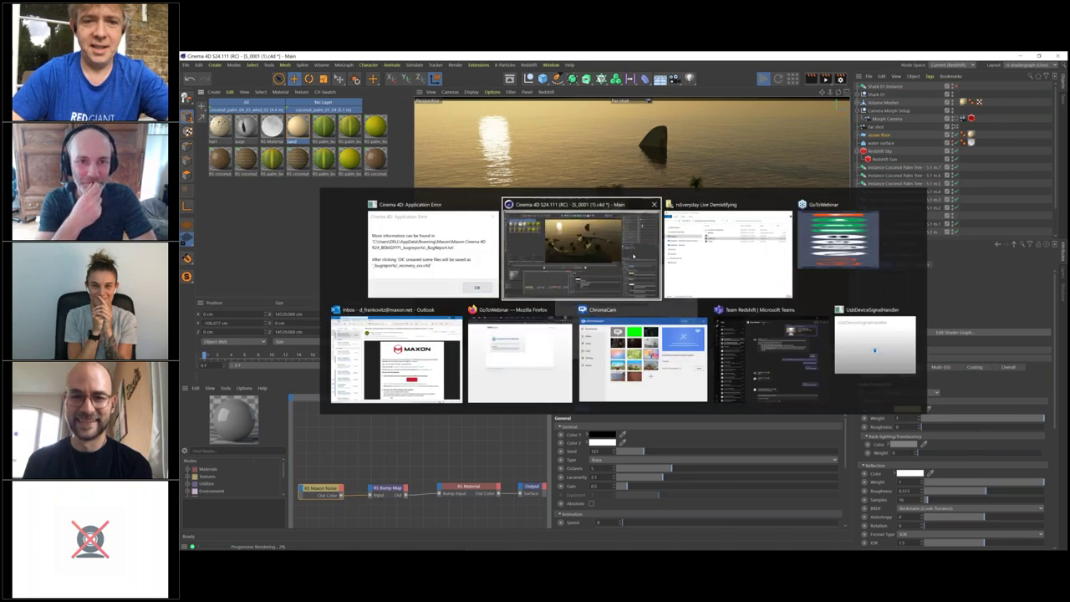
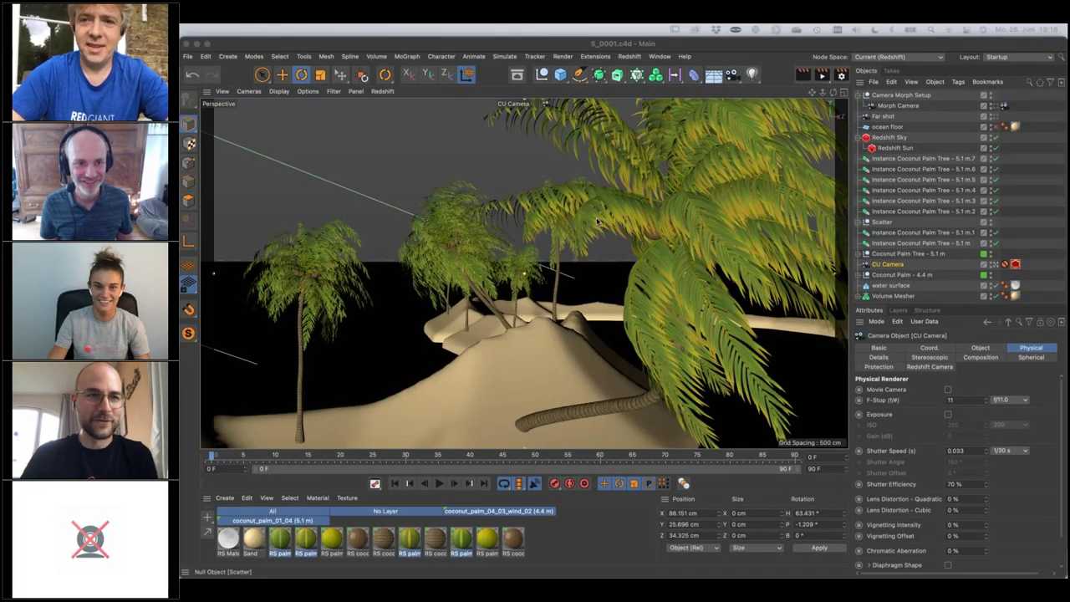
pyautogui.click(226, 44)
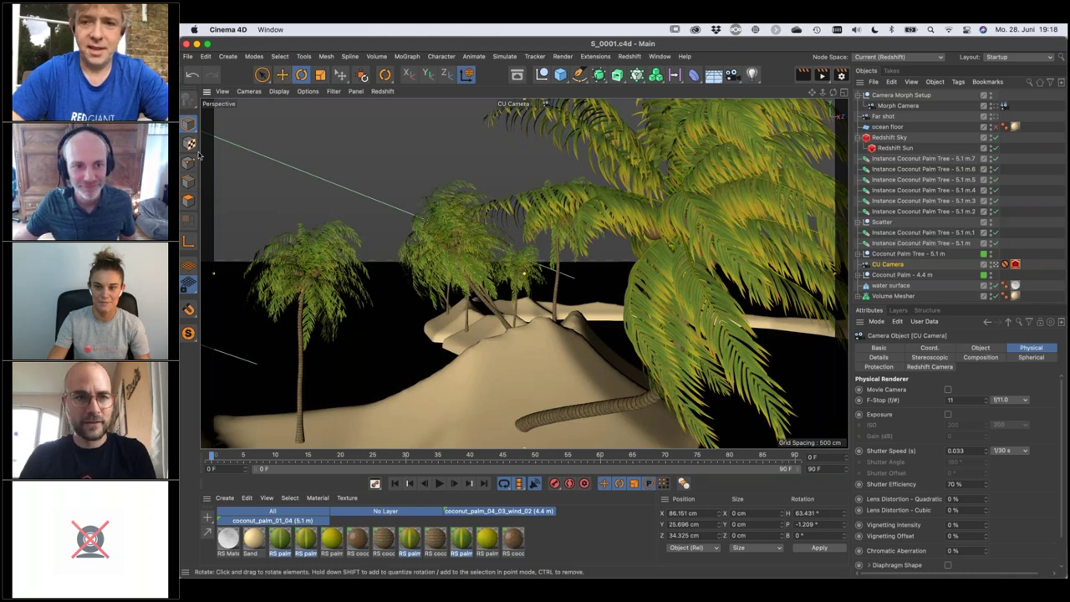
# Switch to Finder and open the S_0001 (1).c4d scene.
pyautogui.click(189, 56)
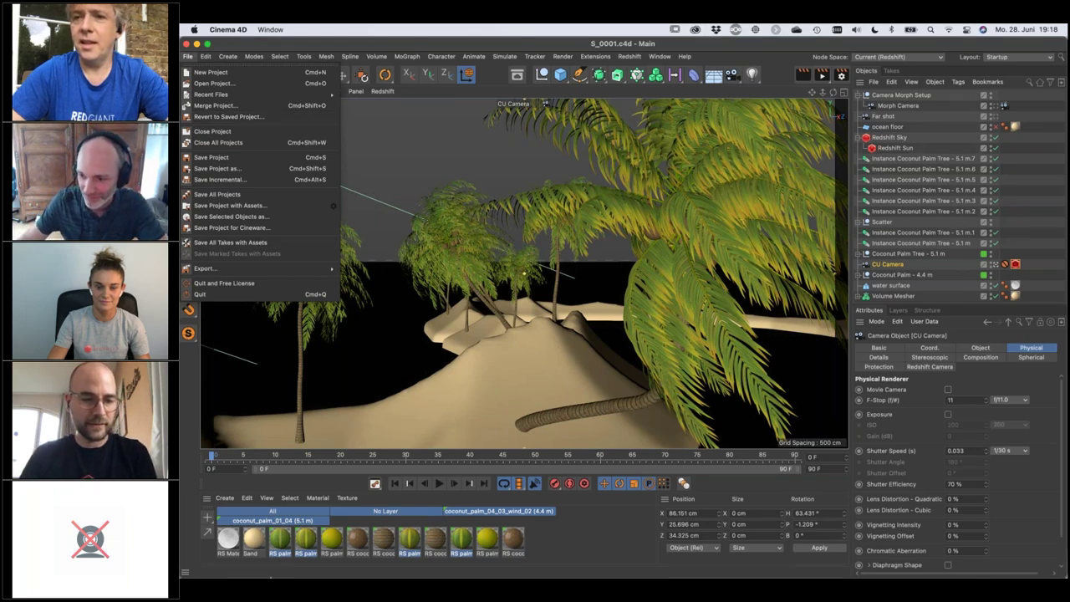
pyautogui.moveTo(267, 564)
pyautogui.click(267, 565)
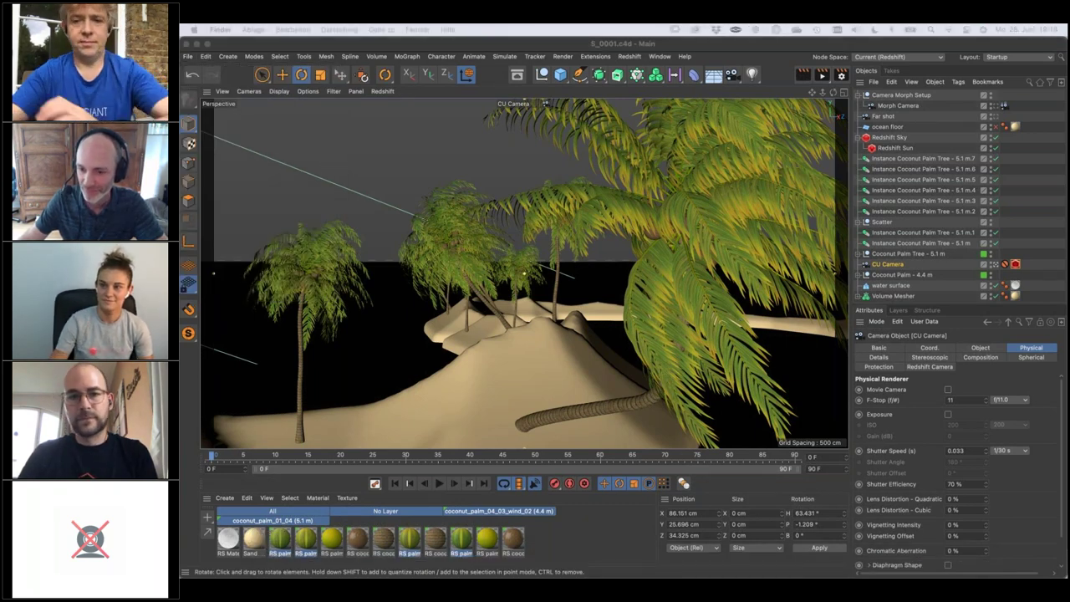
pyautogui.click(623, 249)
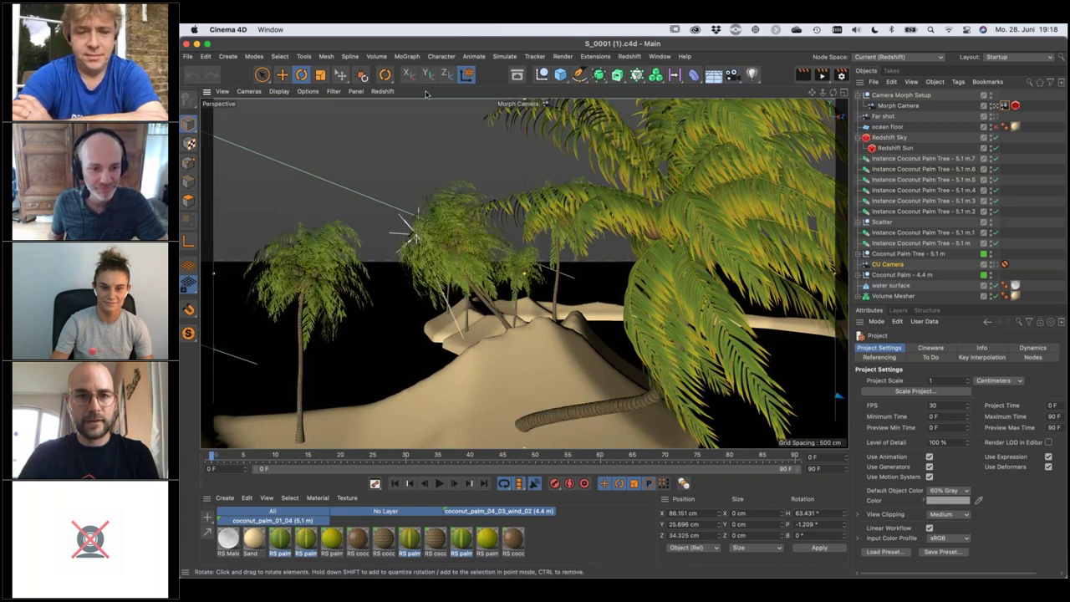
# Preview the Morph Camera view with the Redshift viewport render, and return to the shaded viewport.
pyautogui.click(383, 92)
pyautogui.click(392, 107)
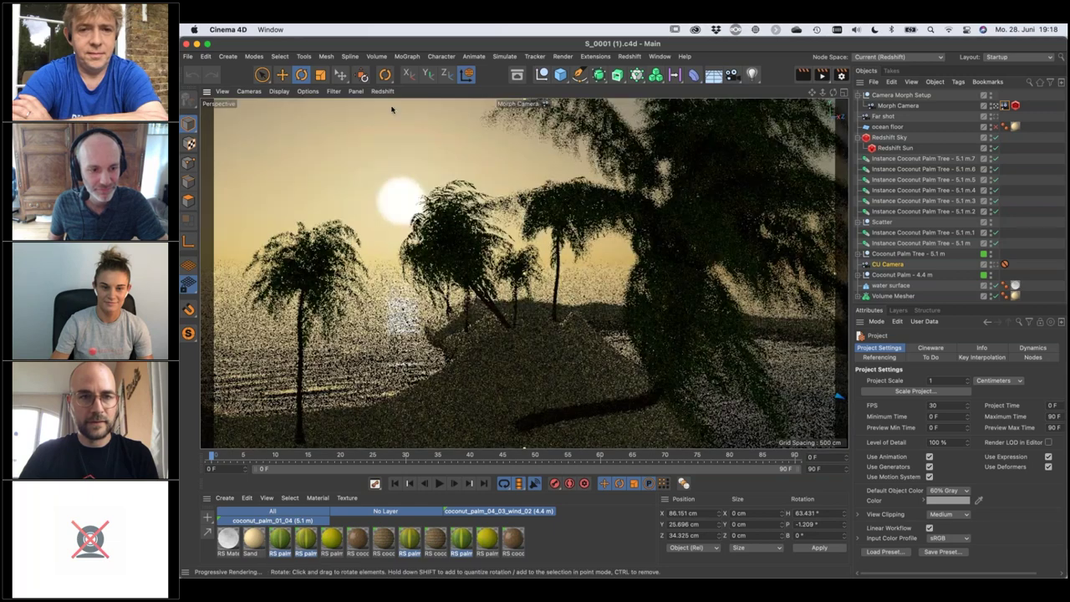
pyautogui.click(383, 91)
pyautogui.click(397, 107)
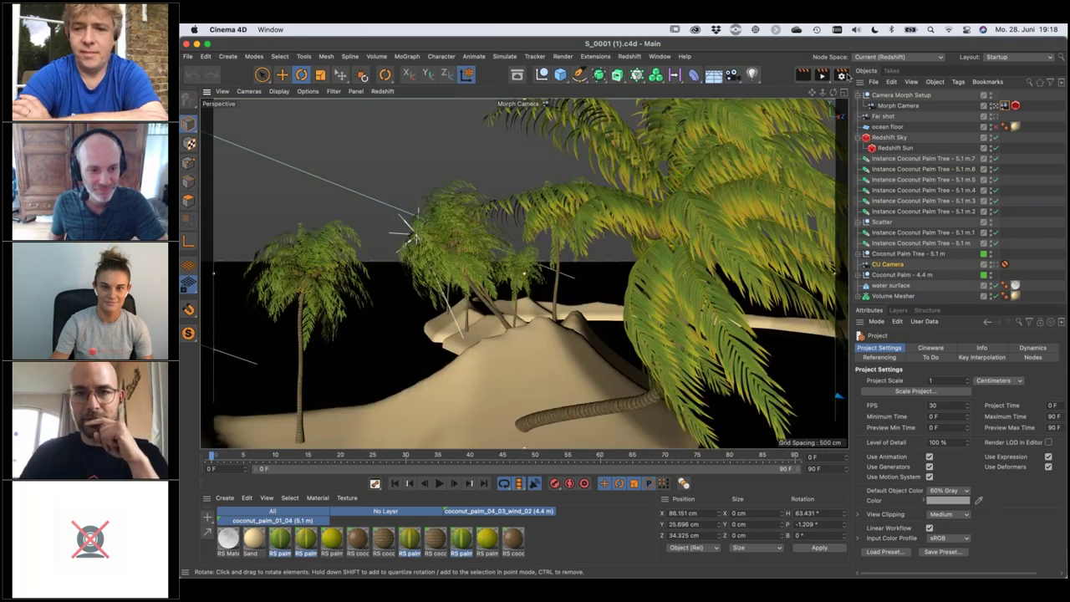
# Search the asset library for shark, open the Shark.c4d scene, and close the asset browser.
pyautogui.click(516, 75)
pyautogui.click(623, 120)
pyautogui.write('tshark')
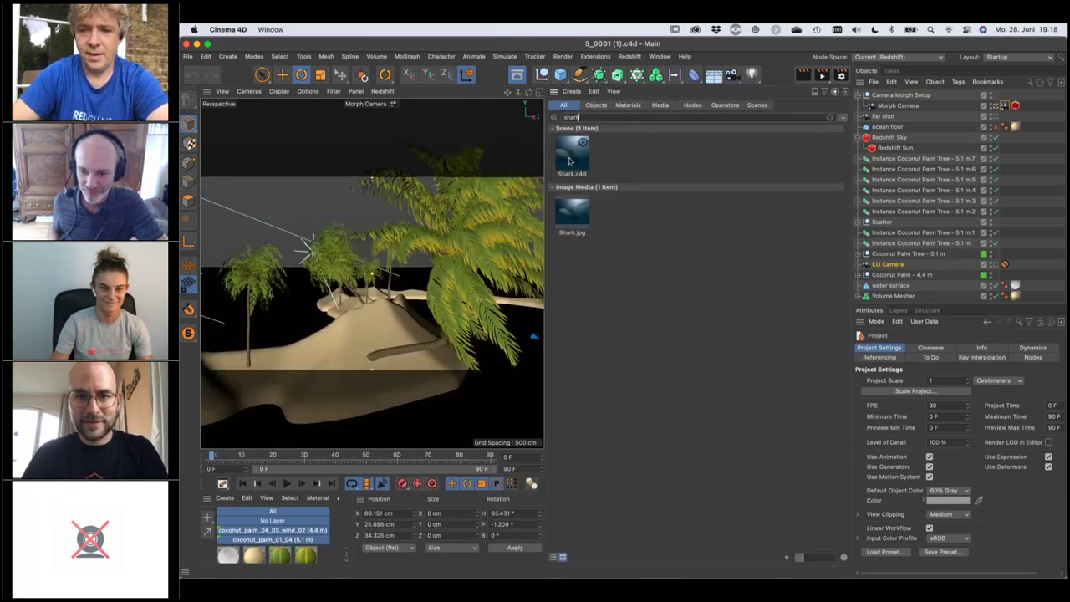
pyautogui.doubleClick(572, 157)
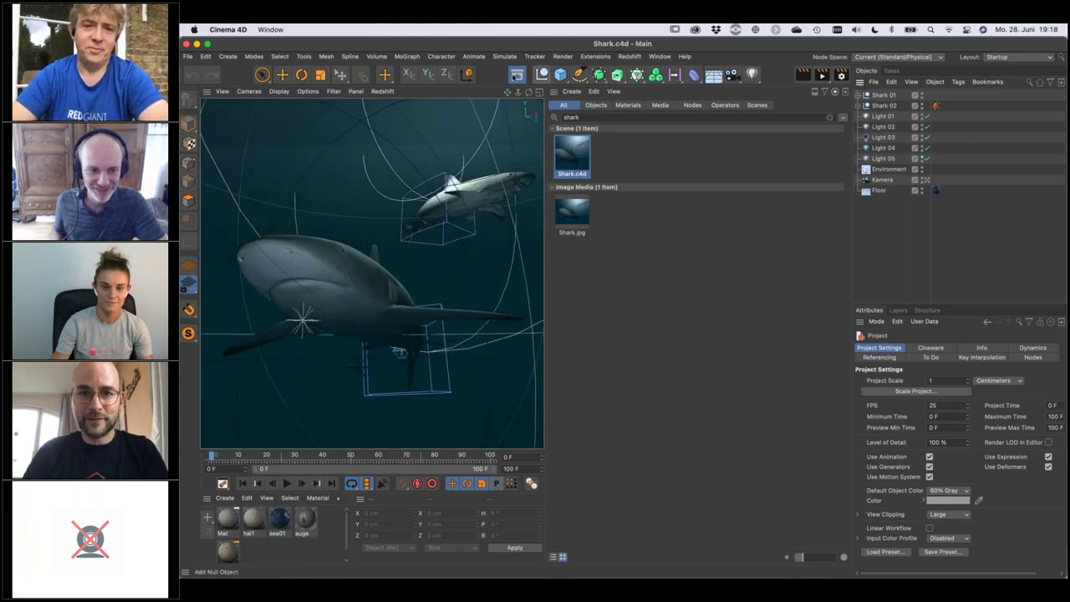
pyautogui.click(519, 75)
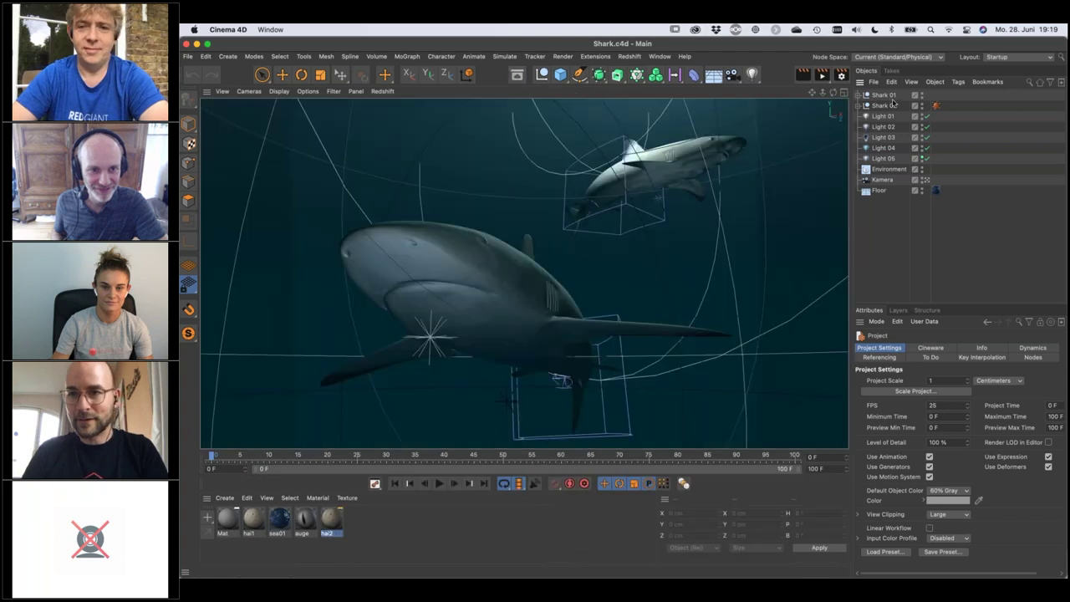
# Select the Shark 01 null in the shark scene and switch to the S_0001 (1).c4d project.
pyautogui.click(880, 97)
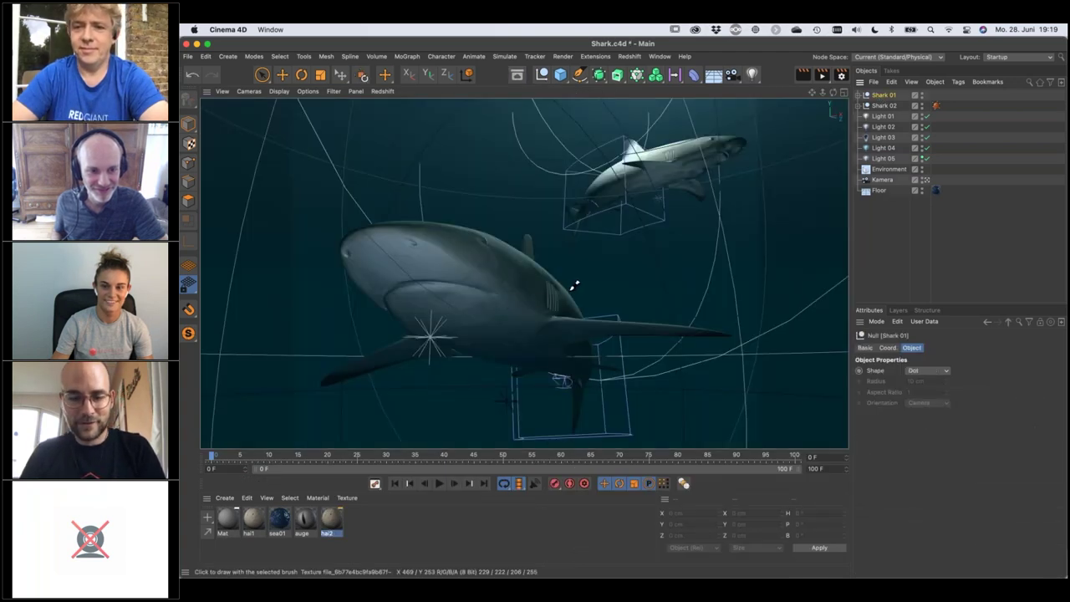
pyautogui.press('v')
pyautogui.moveTo(430, 352)
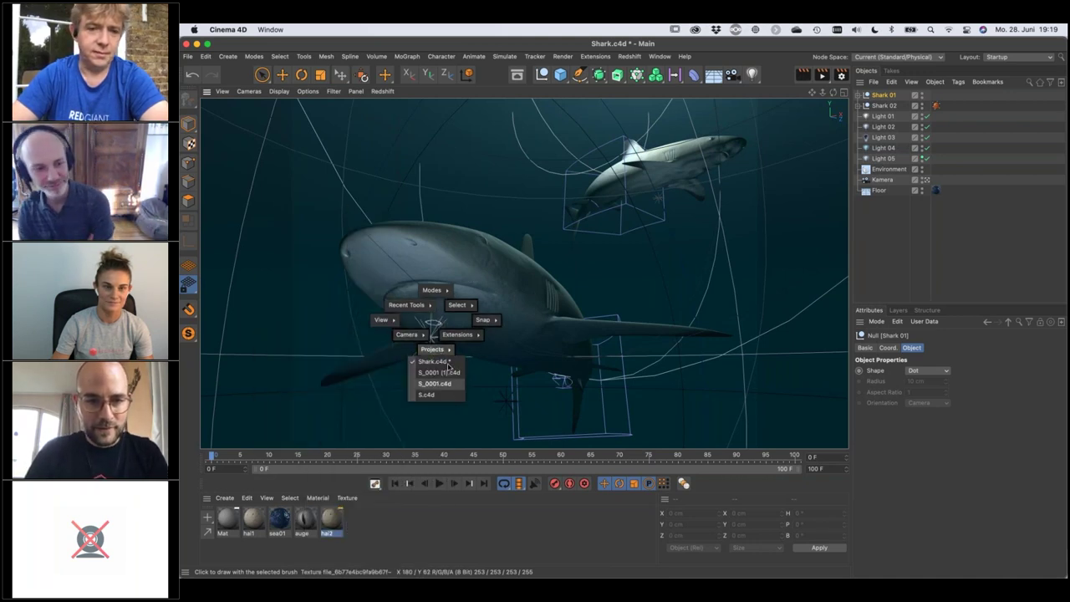
pyautogui.click(441, 372)
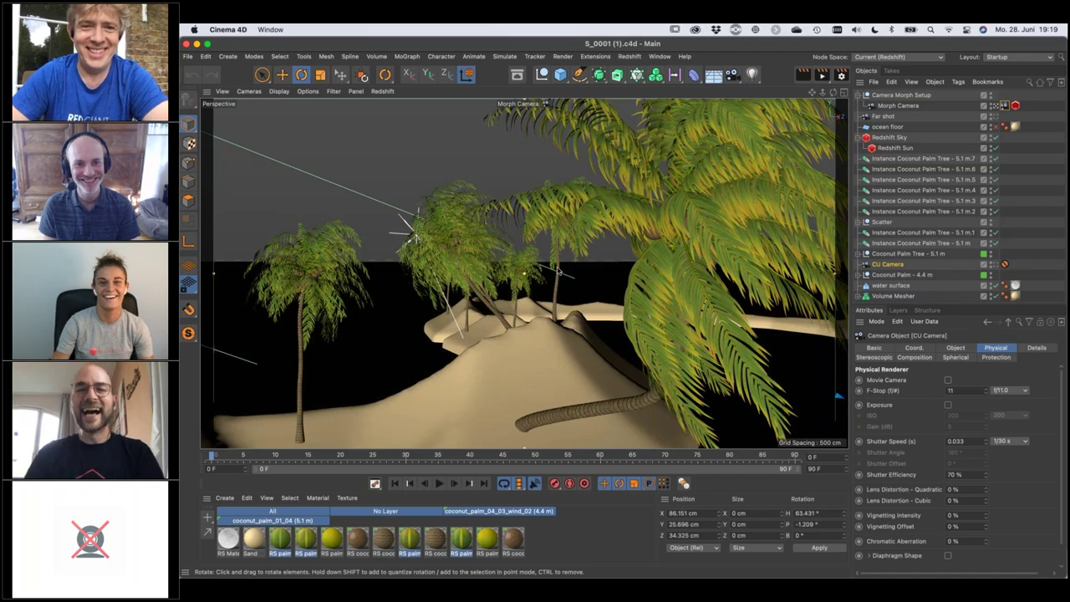
# Leave the Morph Camera for the default camera, frame the whole island, and deselect everything.
pyautogui.click(994, 107)
pyautogui.press('h')
pyautogui.scroll(15, 637, 256)
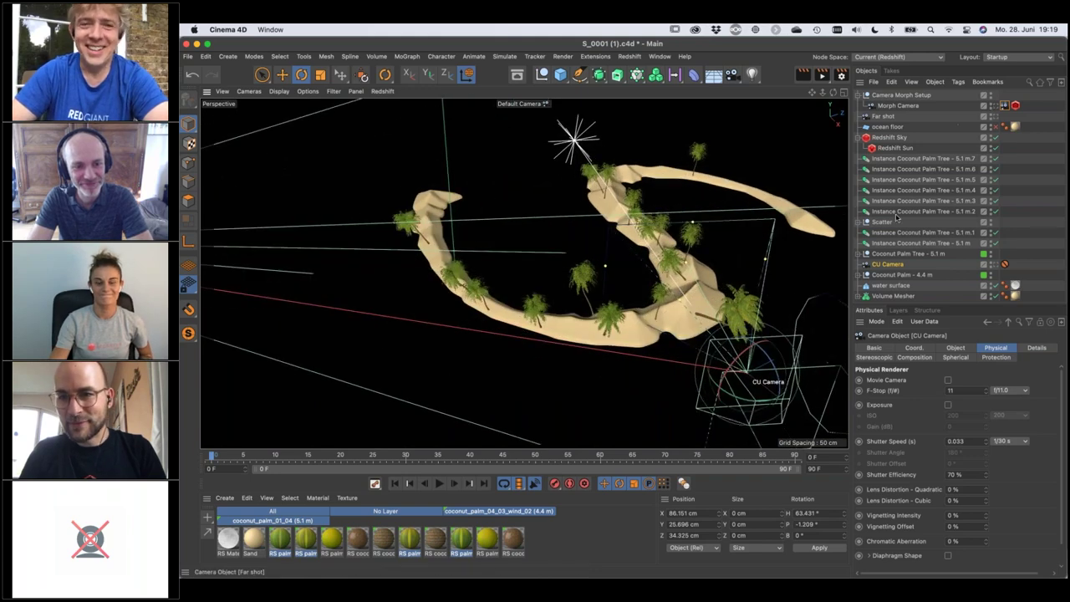
pyautogui.click(944, 129)
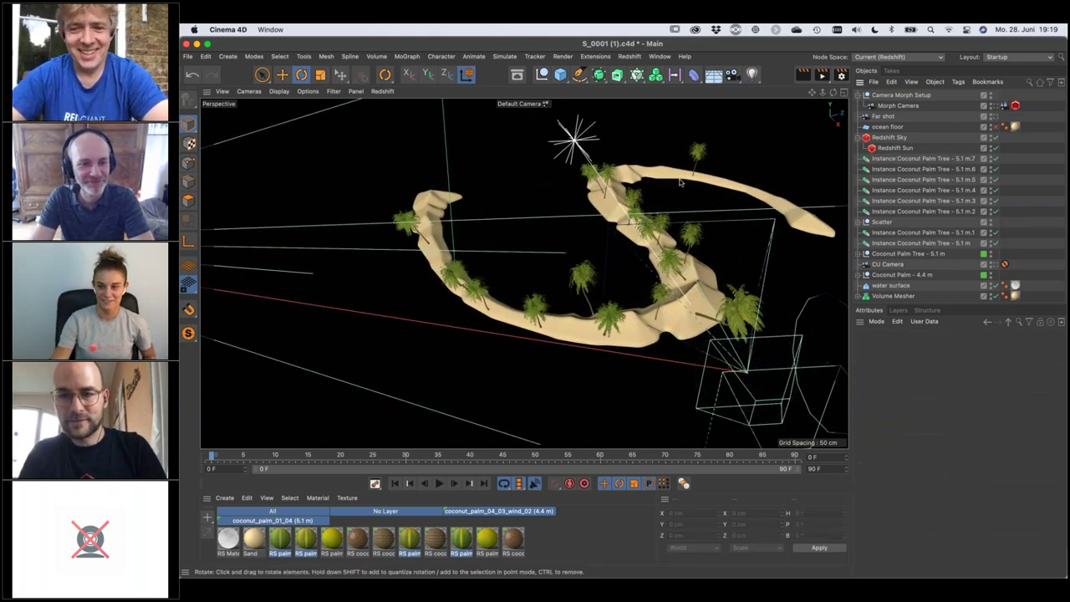
# Copy Shark 01 from the Shark.c4d project and paste it into the S_0001 (1).c4d project.
pyautogui.press('v')
pyautogui.moveTo(676, 206)
pyautogui.click(680, 219)
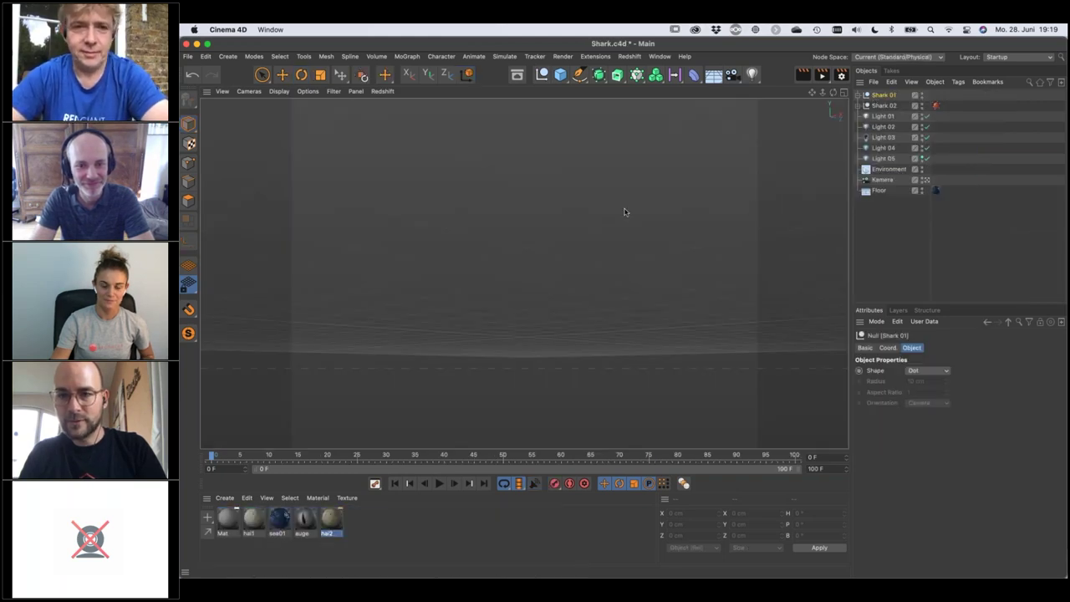
pyautogui.press('v')
pyautogui.moveTo(596, 244)
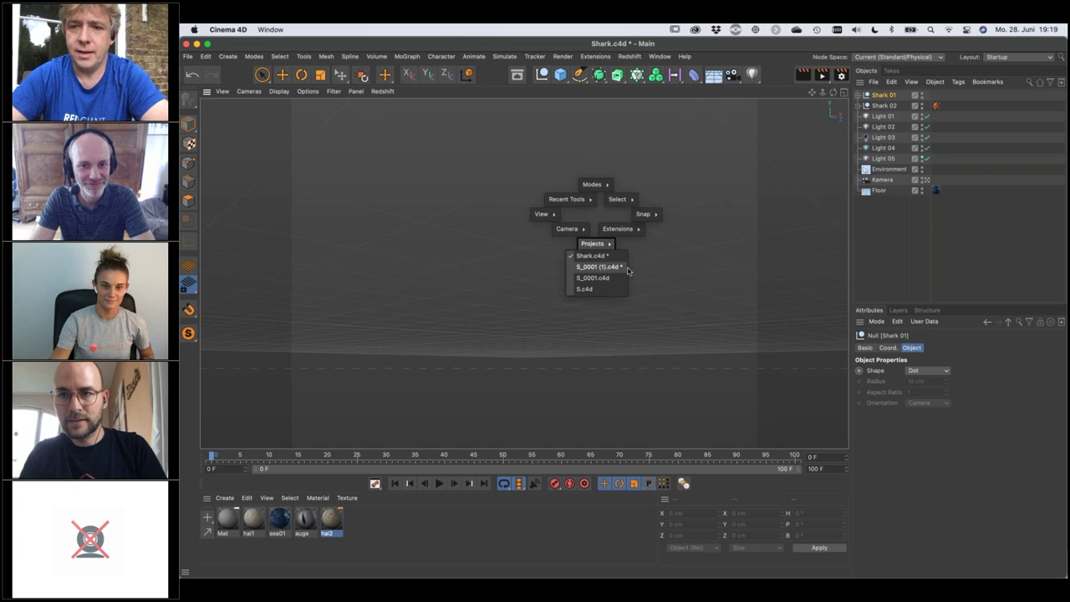
pyautogui.click(627, 268)
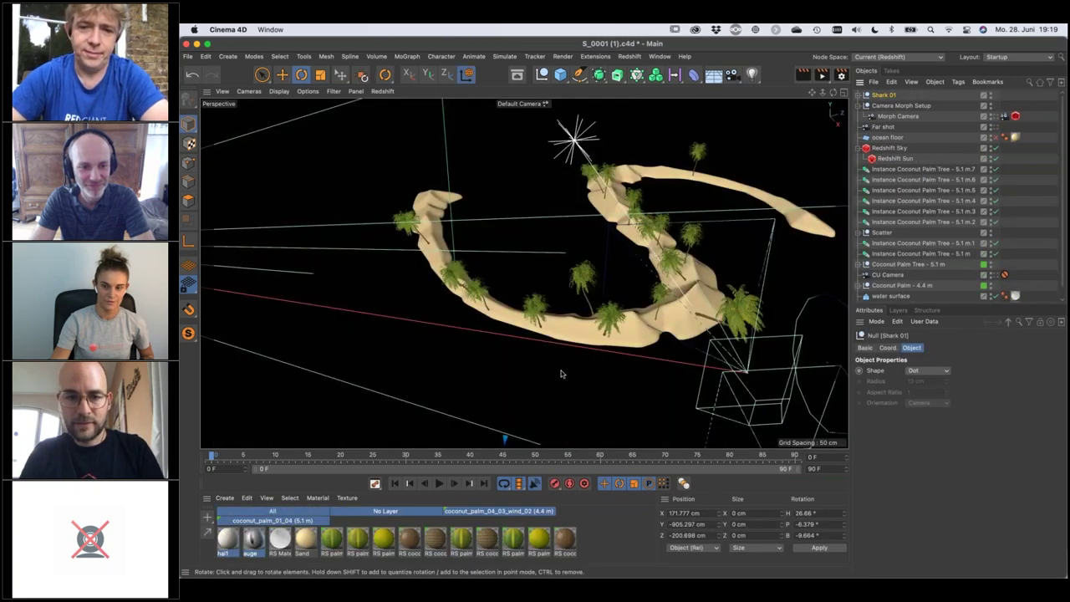
# Locate the pasted shark away from the island by changing the viewport display mode to Lines.
pyautogui.scroll(-5, 549, 371)
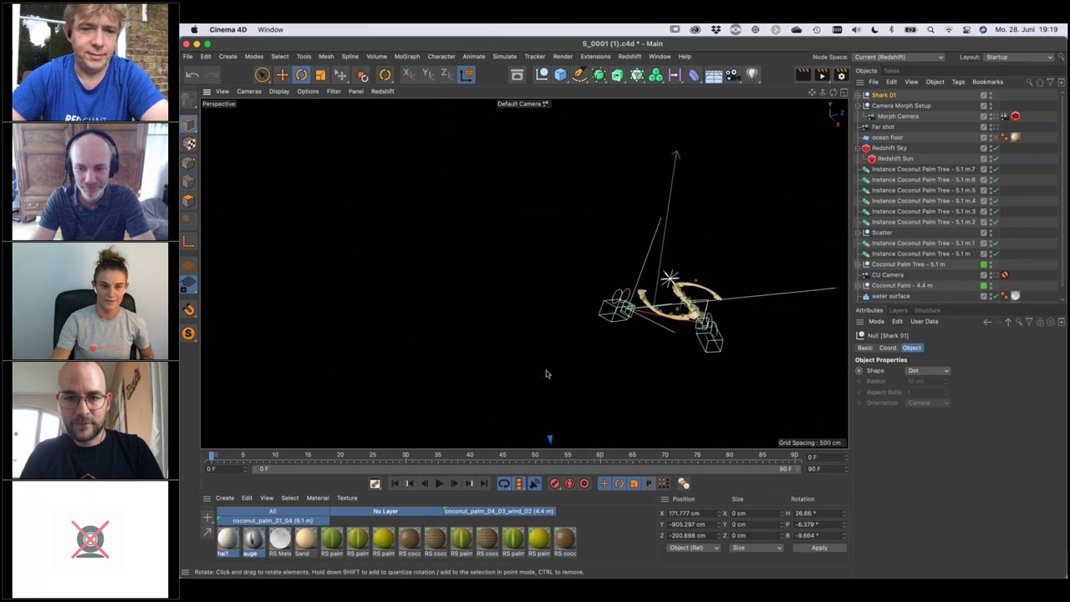
pyautogui.keyDown('alt'); pyautogui.moveTo(551, 245); pyautogui.dragTo(501, 189, button='middle'); pyautogui.keyUp('alt')
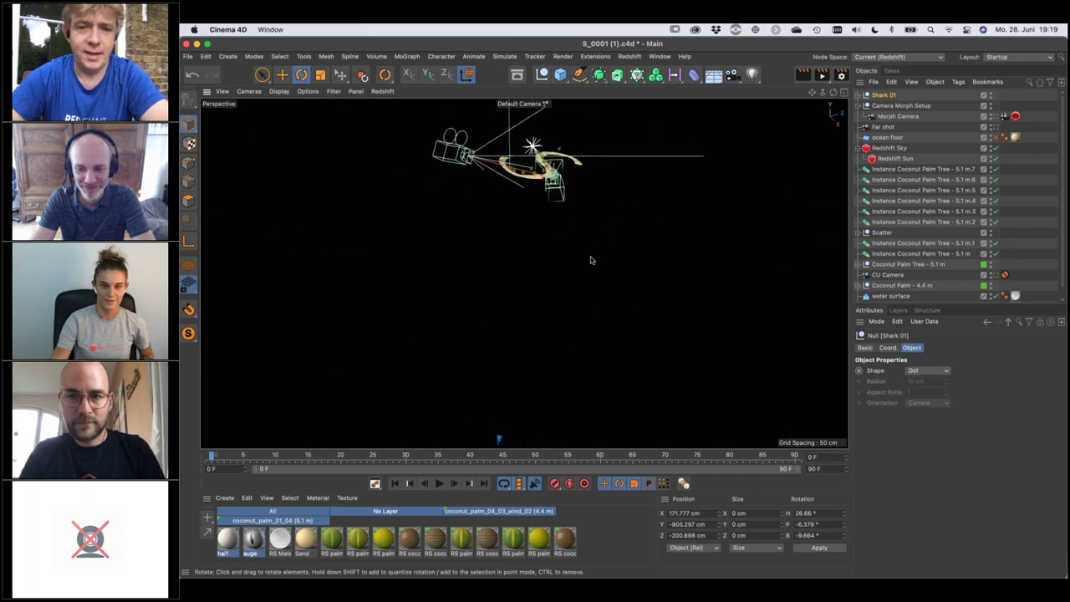
pyautogui.click(278, 92)
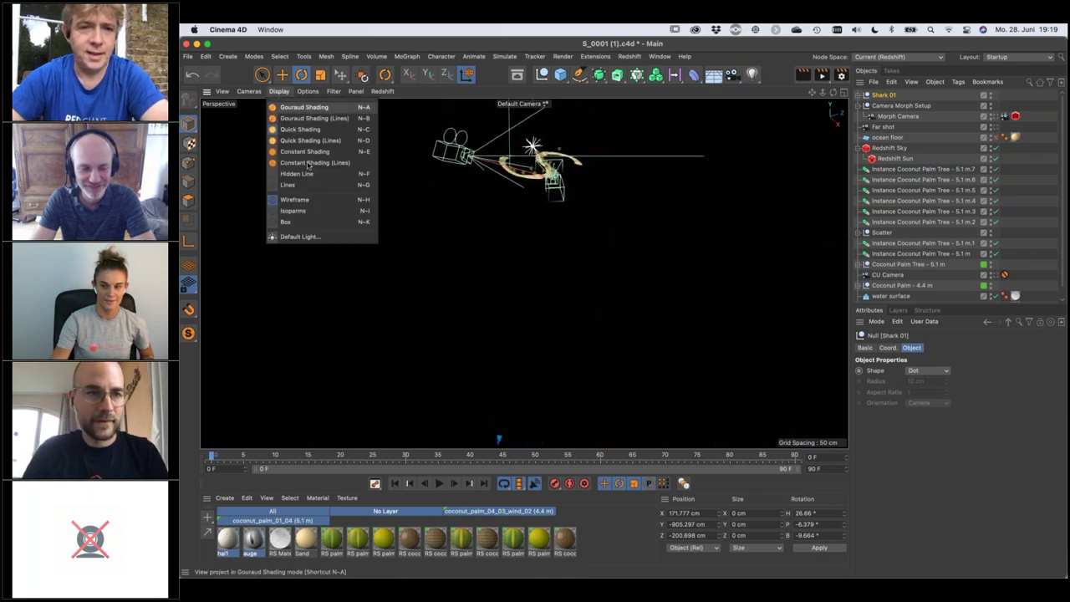
pyautogui.click(305, 187)
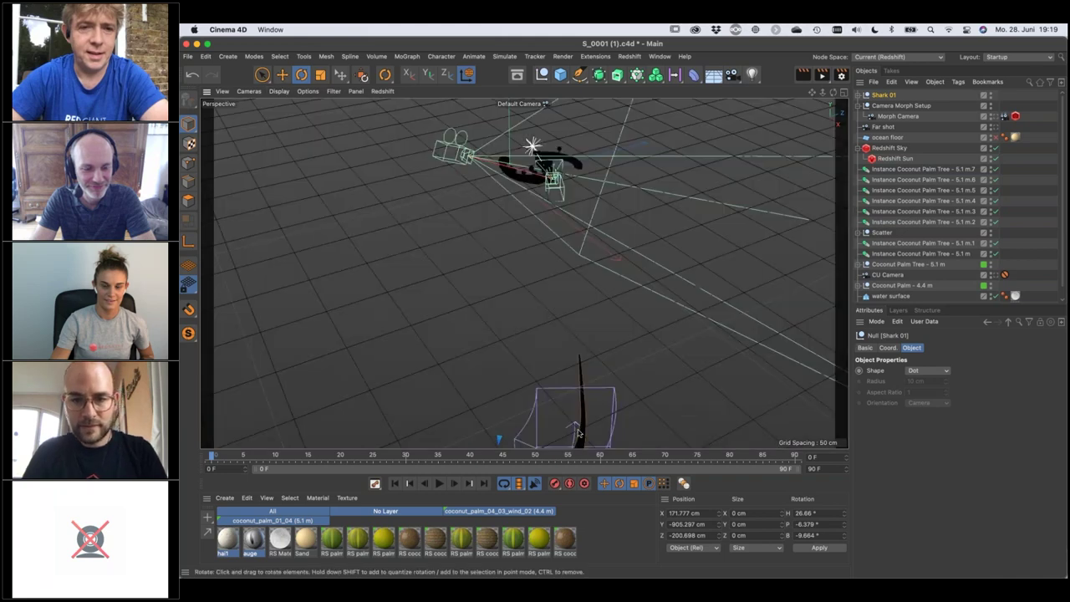
# Scale down Shark 01 and move it near the island to about X -1429 cm, Z 956 cm.
pyautogui.scroll(-4, 647, 405)
pyautogui.keyDown('alt'); pyautogui.moveTo(646, 405); pyautogui.dragTo(485, 201); pyautogui.keyUp('alt')
pyautogui.press('t')
pyautogui.press('e')
pyautogui.scroll(1, 703, 203)
pyautogui.scroll(10, 557, 236)
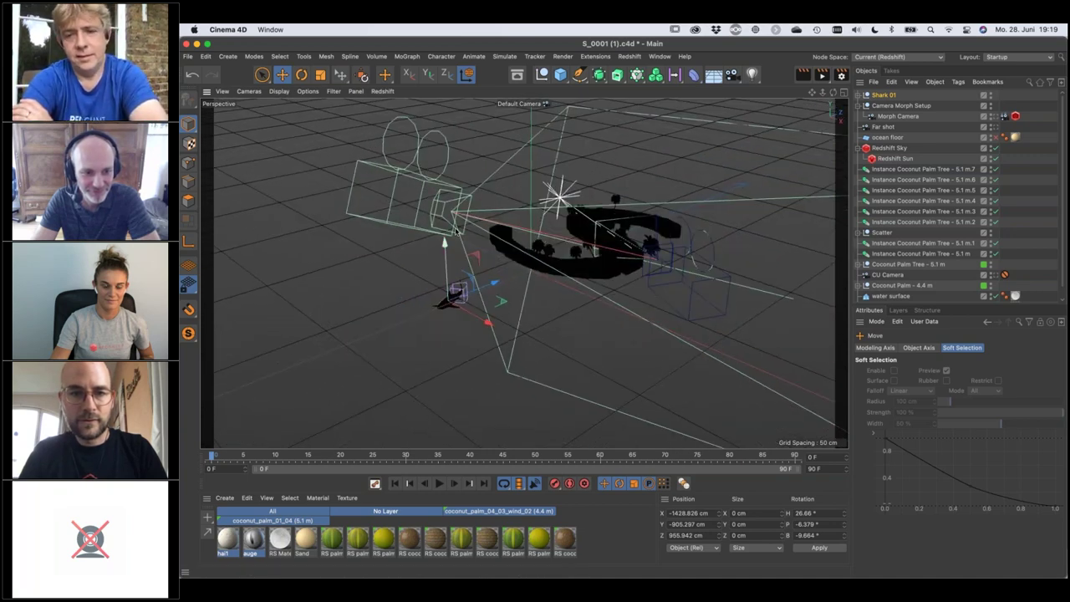
# Reset Shark 01's transformation, adjust its scale, and move it behind the island to about X -115 cm, Z 131 cm.
pyautogui.click(362, 75)
pyautogui.moveTo(565, 223); pyautogui.dragTo(678, 193)
pyautogui.press('t')
pyautogui.moveTo(589, 213)
pyautogui.mouseDown()
pyautogui.moveTo(545, 226)
pyautogui.moveTo(581, 237)
pyautogui.moveTo(548, 168)
pyautogui.moveTo(613, 224)
pyautogui.moveTo(592, 211)
pyautogui.mouseUp()
pyautogui.press('e')
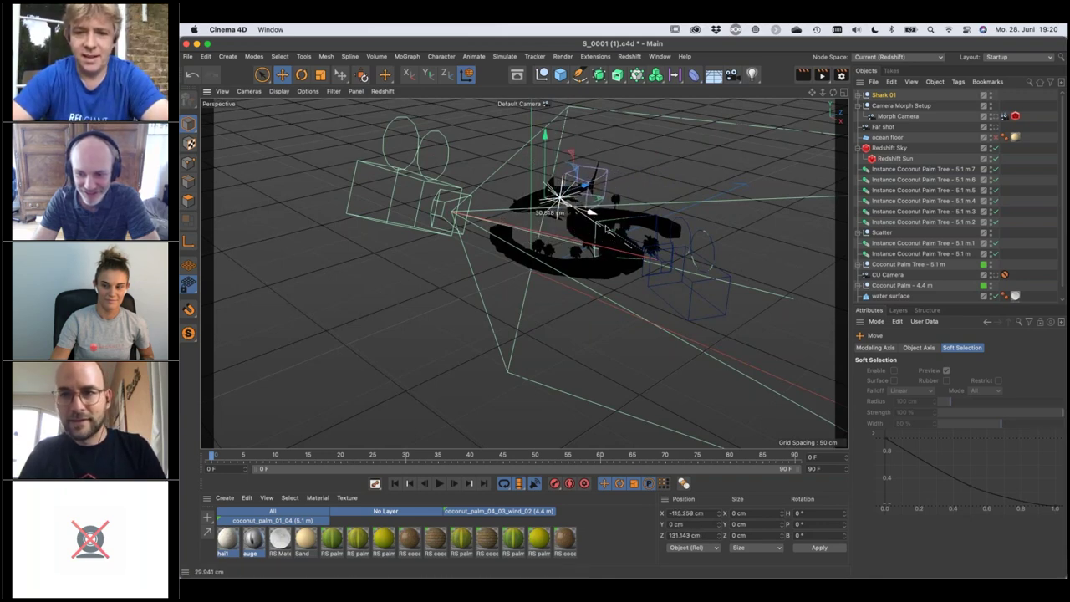
# Look through the Morph Camera and move Shark 01 below the sun to about X -129 cm, Z 80 cm.
pyautogui.click(1004, 116)
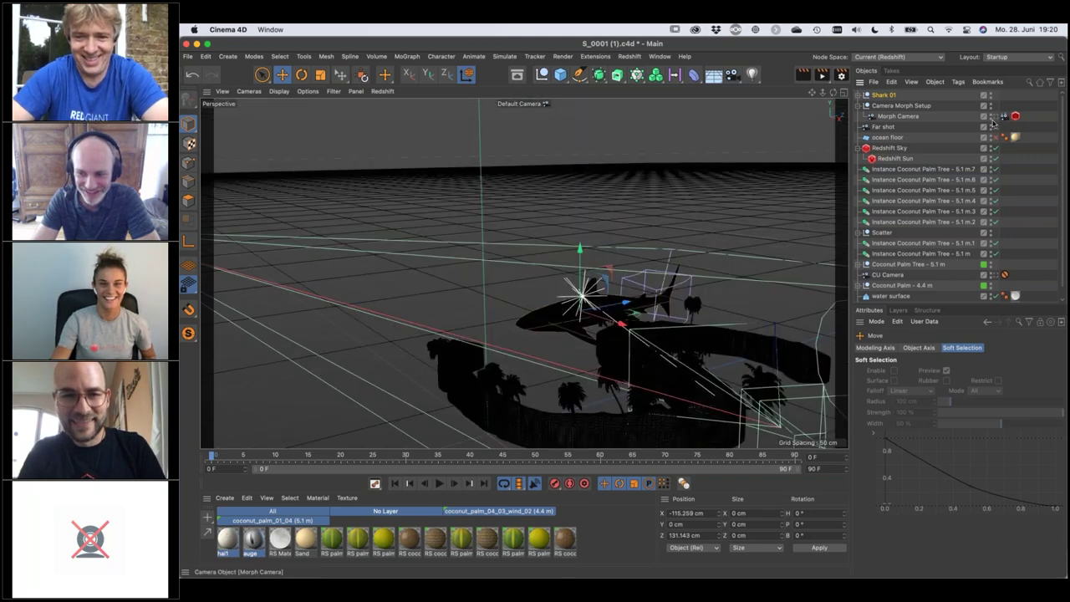
pyautogui.moveTo(550, 330); pyautogui.dragTo(375, 354)
pyautogui.moveTo(362, 349); pyautogui.dragTo(407, 336)
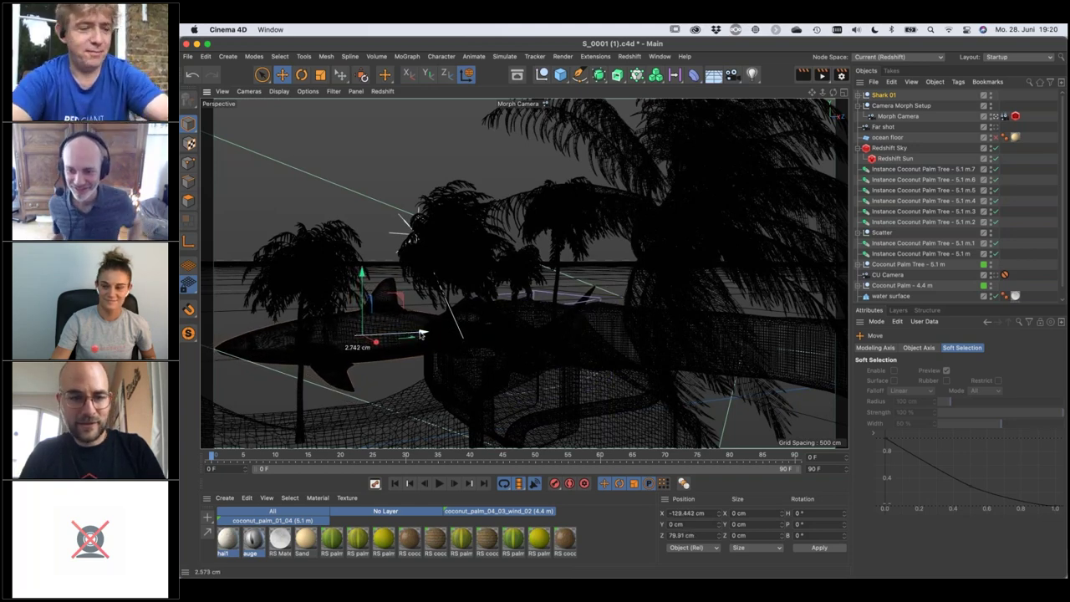
# Convert the shark's hai1 and auge materials to Redshift with Convert and Replace Materials.
pyautogui.click(245, 516)
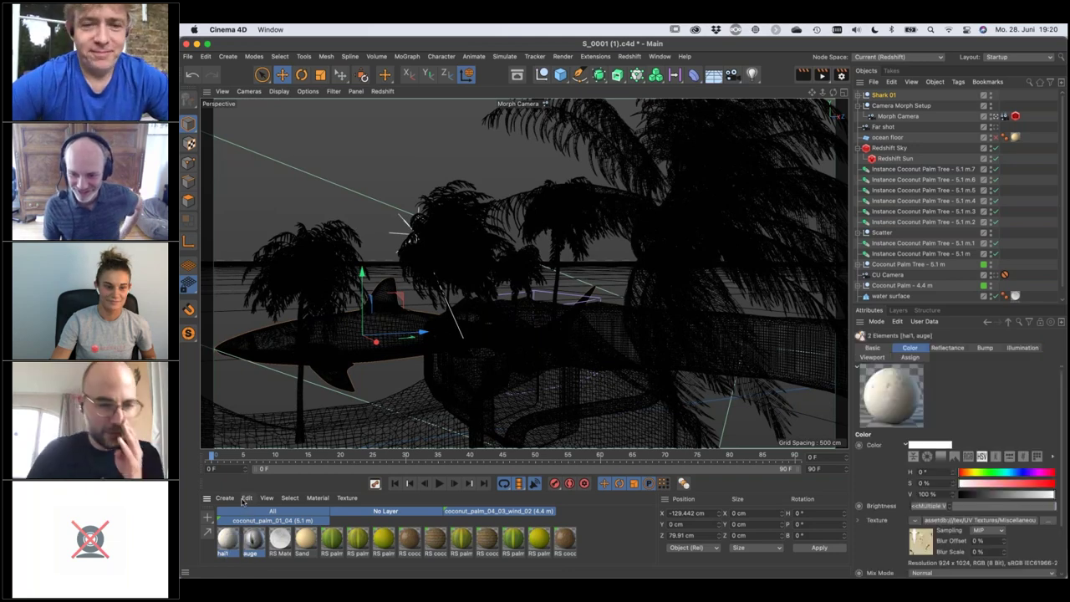
pyautogui.click(225, 497)
pyautogui.moveTo(266, 408)
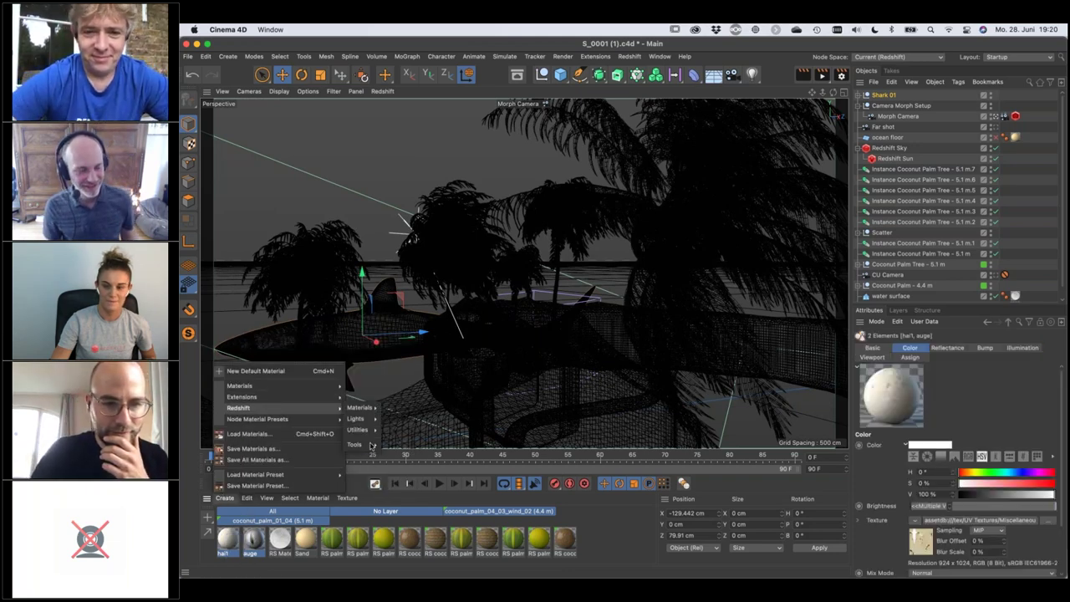
pyautogui.moveTo(367, 412)
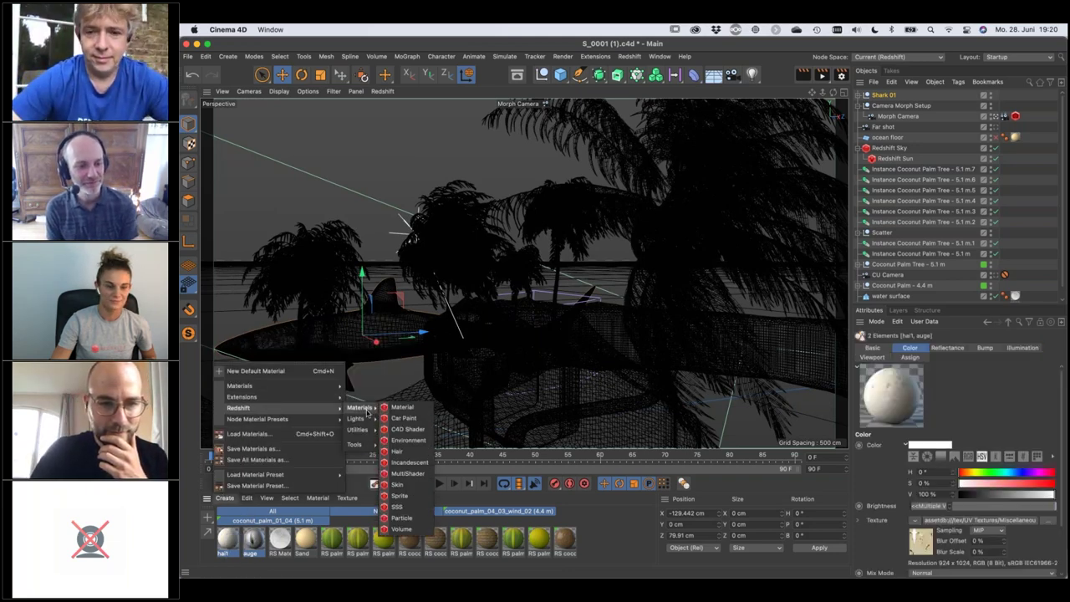
pyautogui.moveTo(364, 449)
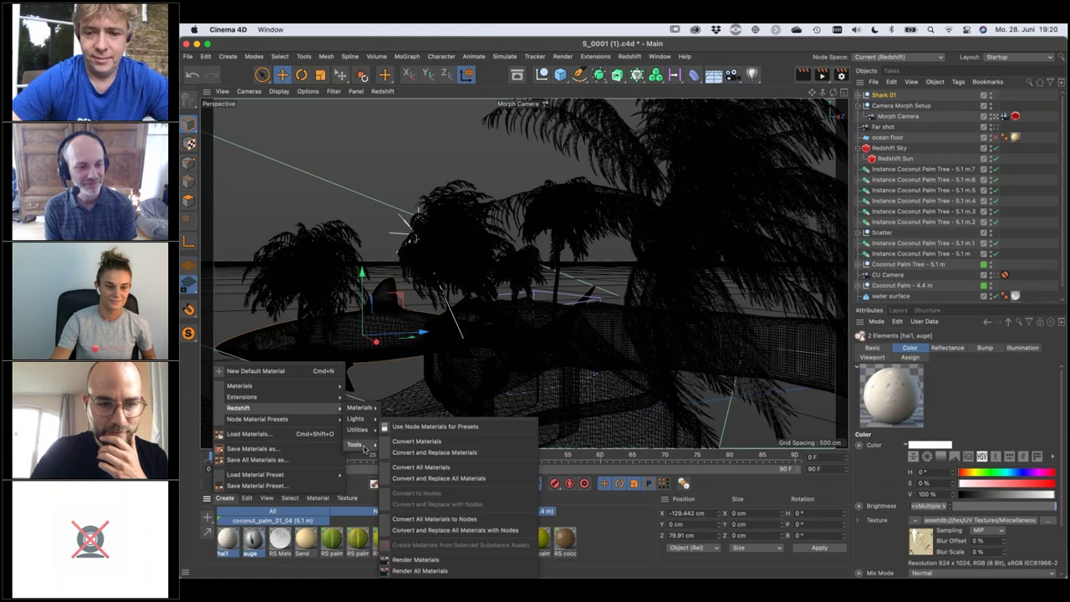
pyautogui.click(455, 454)
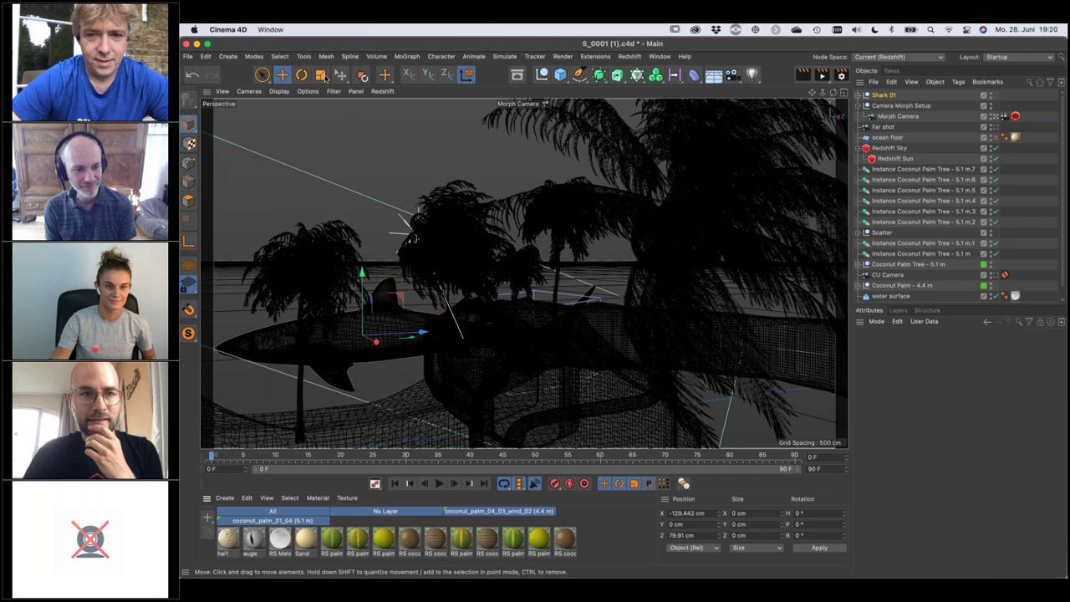
# Set the viewport display to Gouraud Shading and start the Redshift viewport render.
pyautogui.click(277, 91)
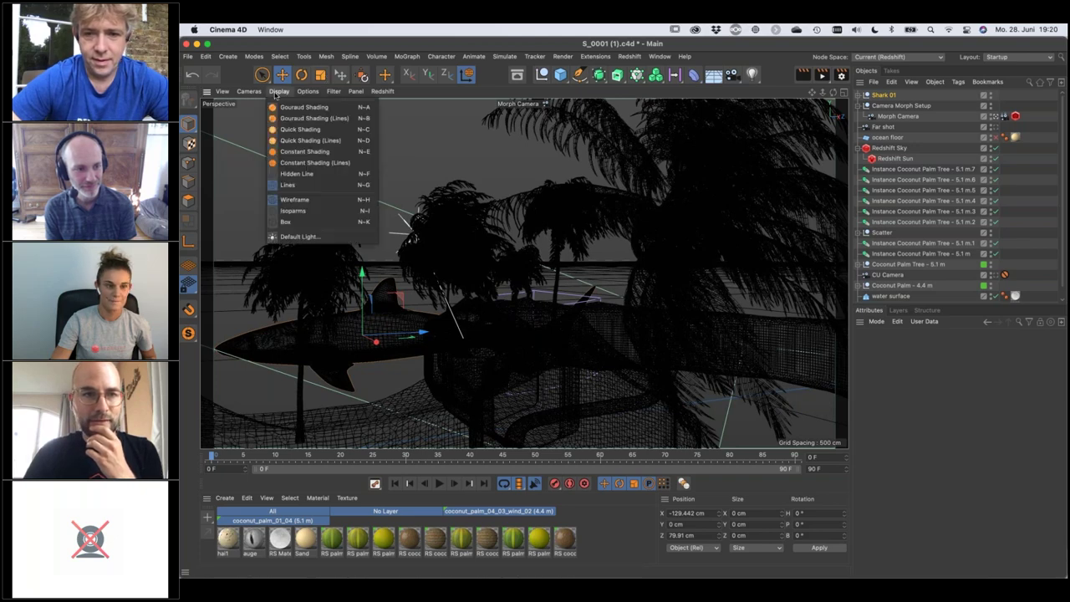
pyautogui.click(292, 110)
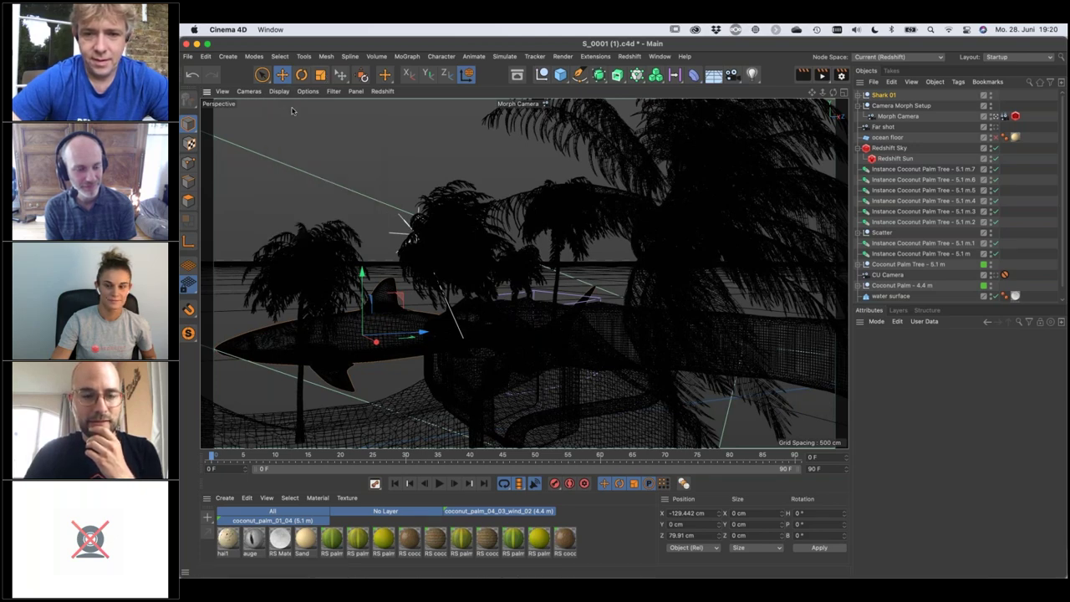
pyautogui.click(382, 91)
pyautogui.click(403, 108)
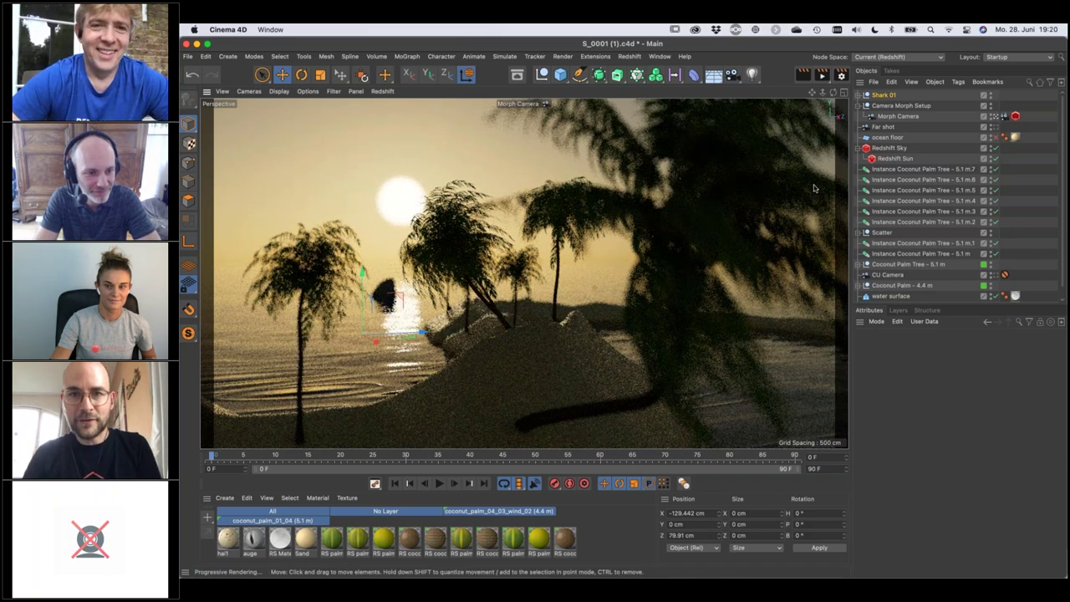
# Save the project, raise Shark 01 to about Y 4 cm so its fin clears the water, and deselect it.
pyautogui.press('super+s')
pyautogui.click(884, 95)
pyautogui.moveTo(362, 273); pyautogui.dragTo(372, 264)
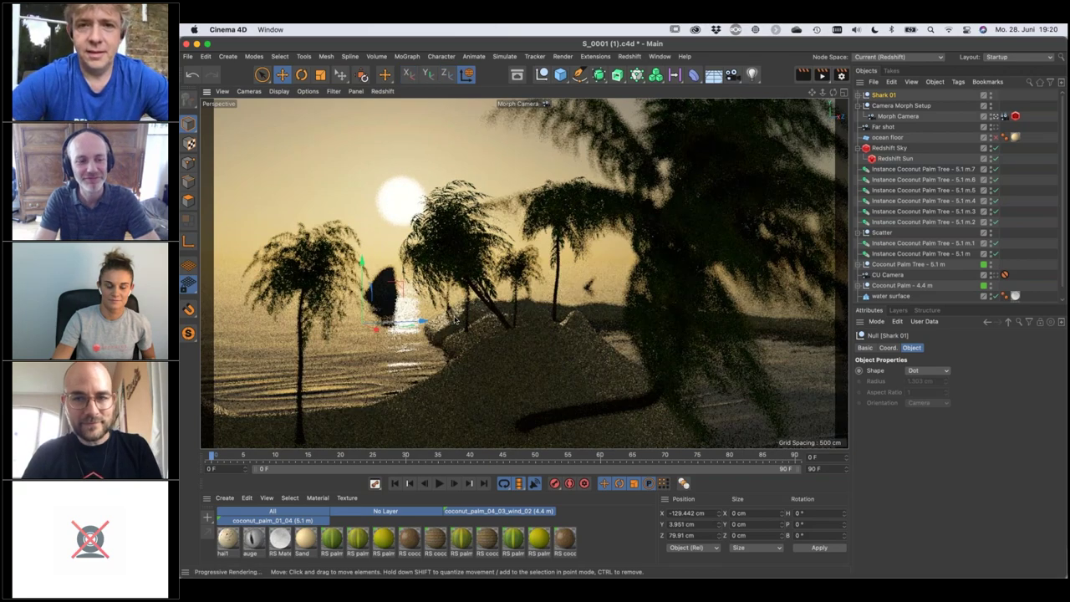
pyautogui.click(1015, 256)
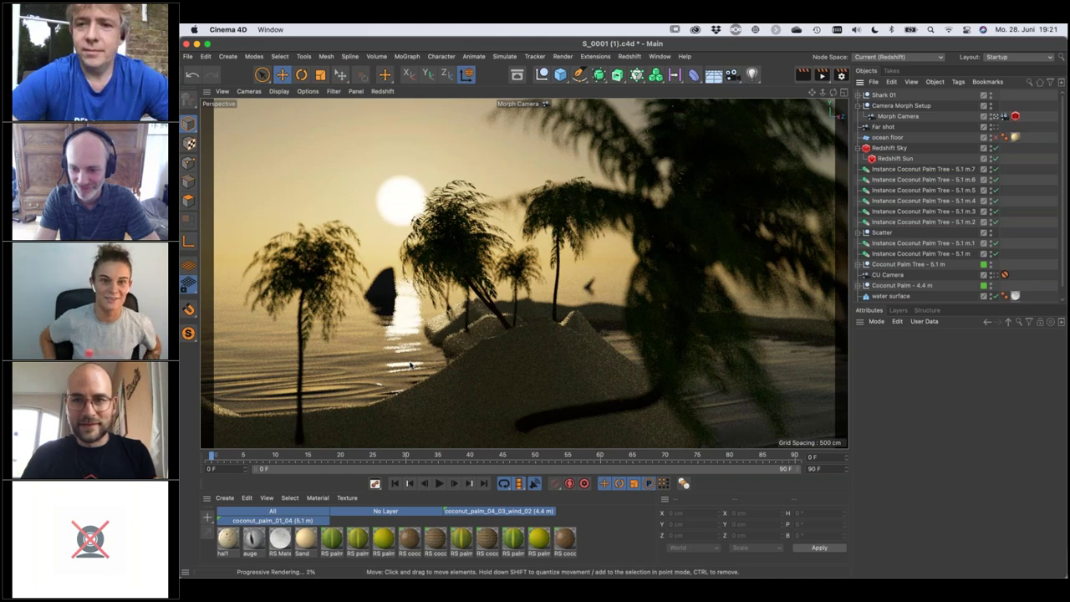
# Set the Angle of the bend deformer Biege-Objekt inside Shark 01 to 93° and save the project.
pyautogui.click(858, 94)
pyautogui.click(867, 105)
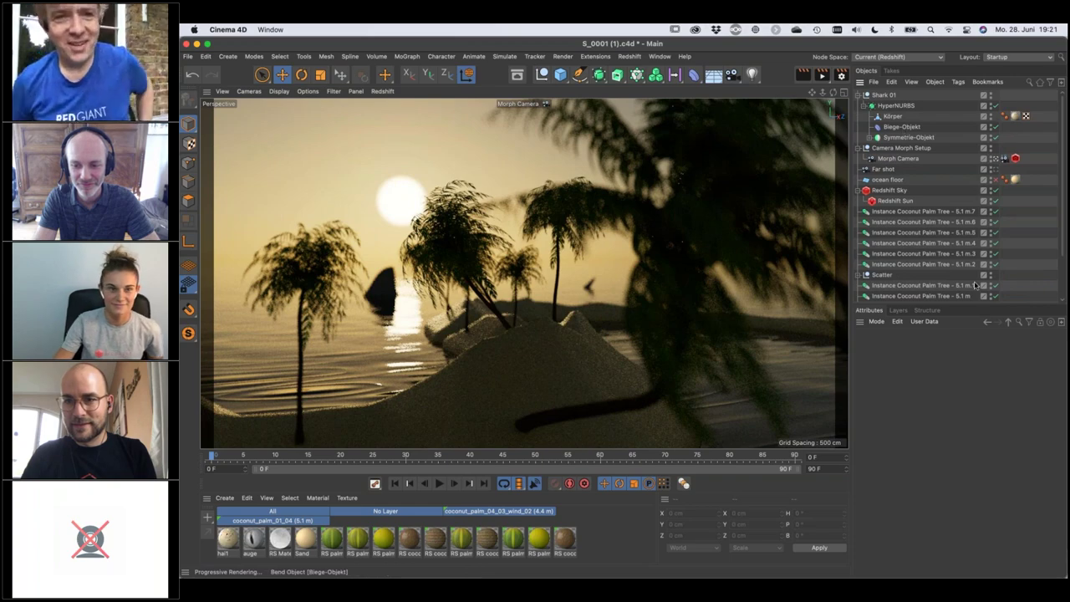
pyautogui.click(901, 127)
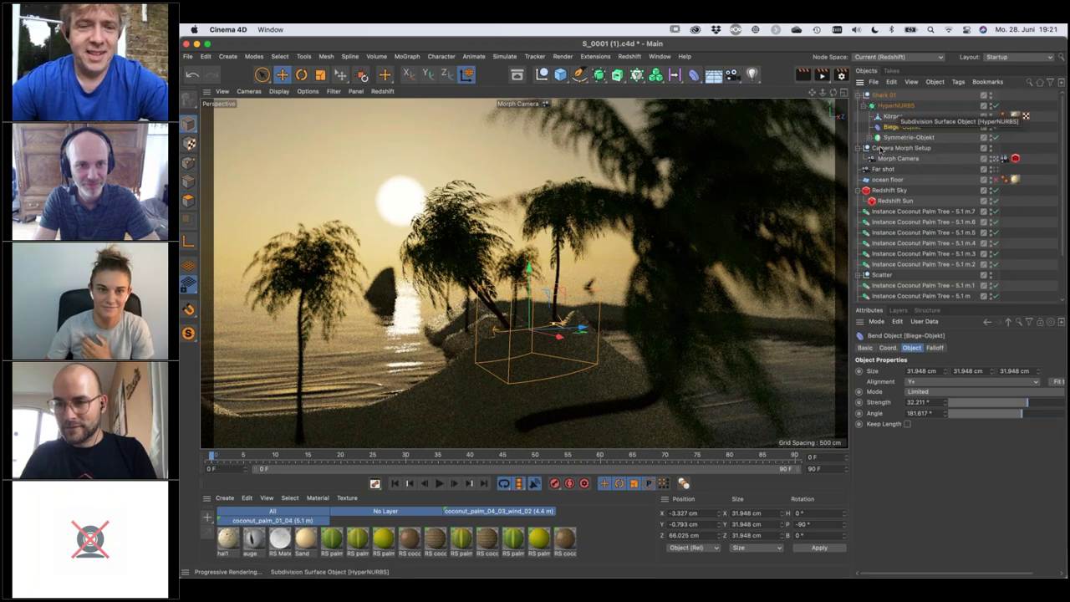
pyautogui.moveTo(1032, 415); pyautogui.dragTo(985, 416)
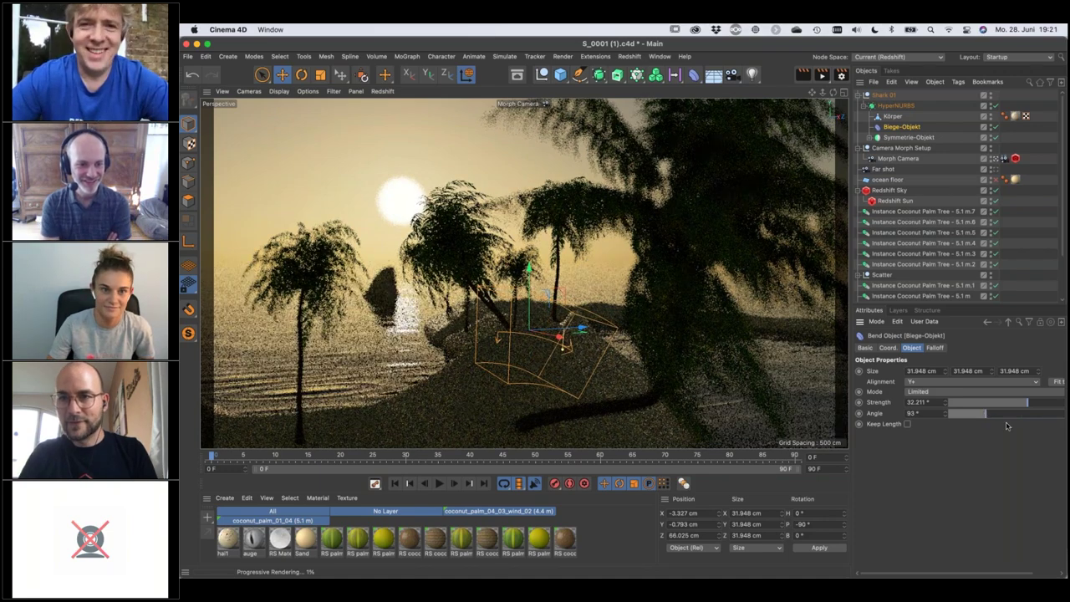
pyautogui.click(859, 96)
pyautogui.click(1013, 180)
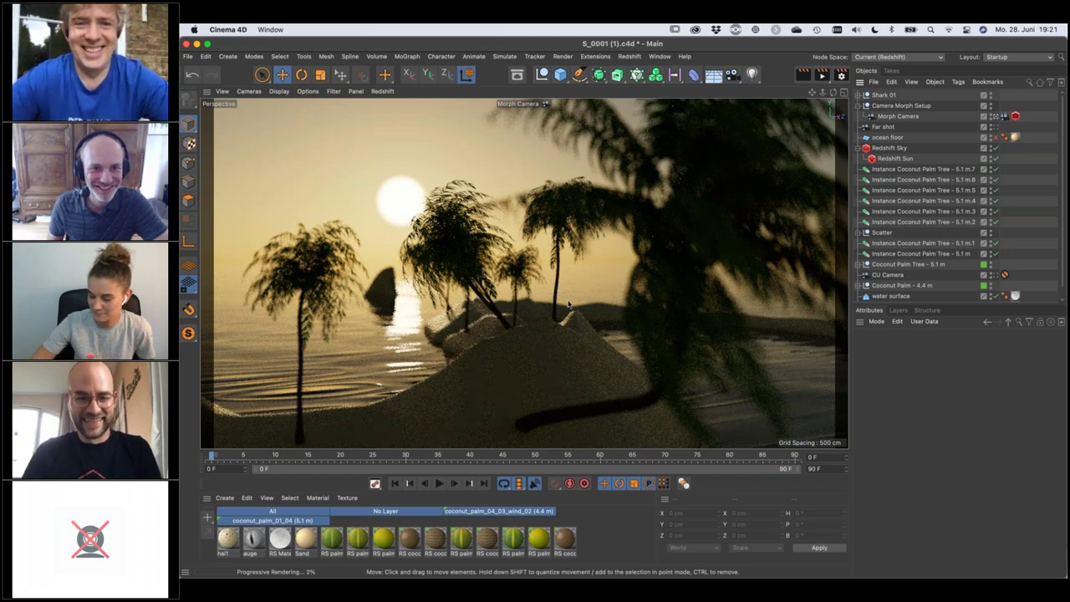
pyautogui.press('super+s')
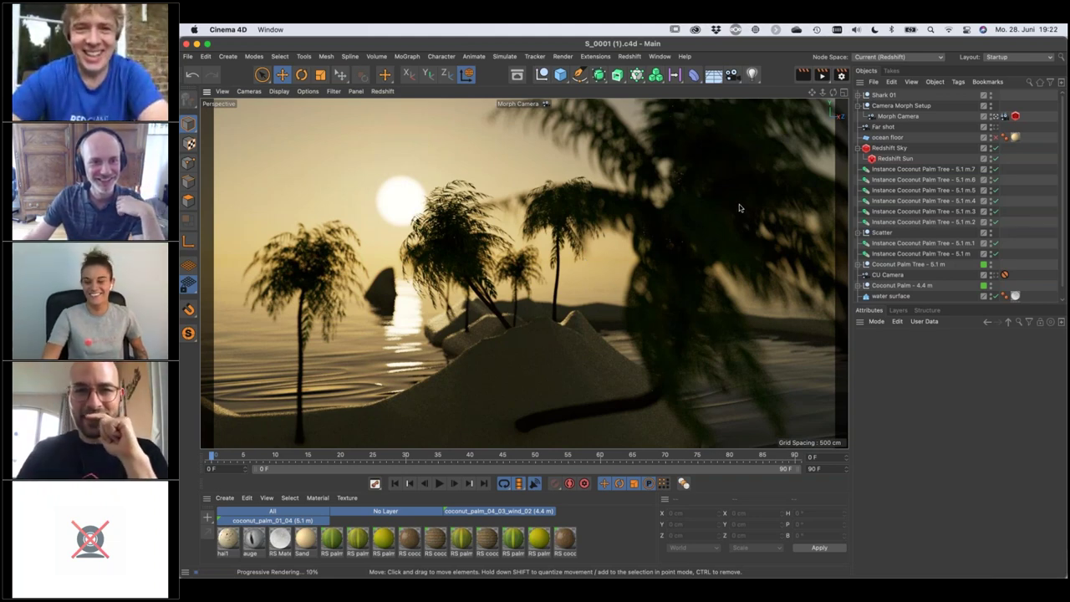
# Set the render output size to 1920 x 1080 pixels with the ratio locked, and save the project.
pyautogui.click(842, 95)
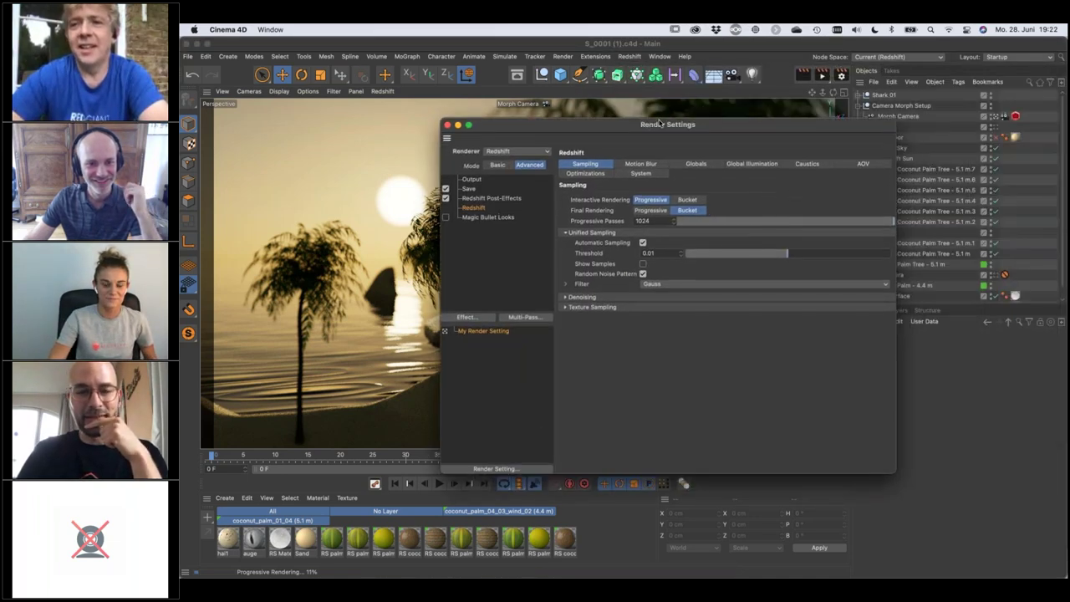
pyautogui.moveTo(585, 122); pyautogui.dragTo(549, 129)
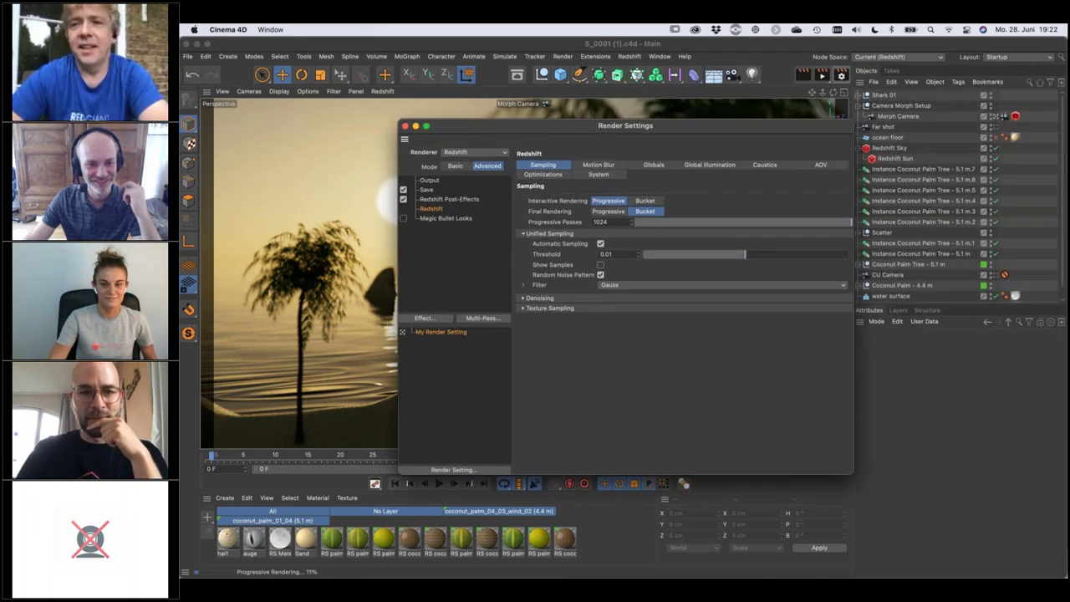
pyautogui.click(429, 191)
pyautogui.click(428, 180)
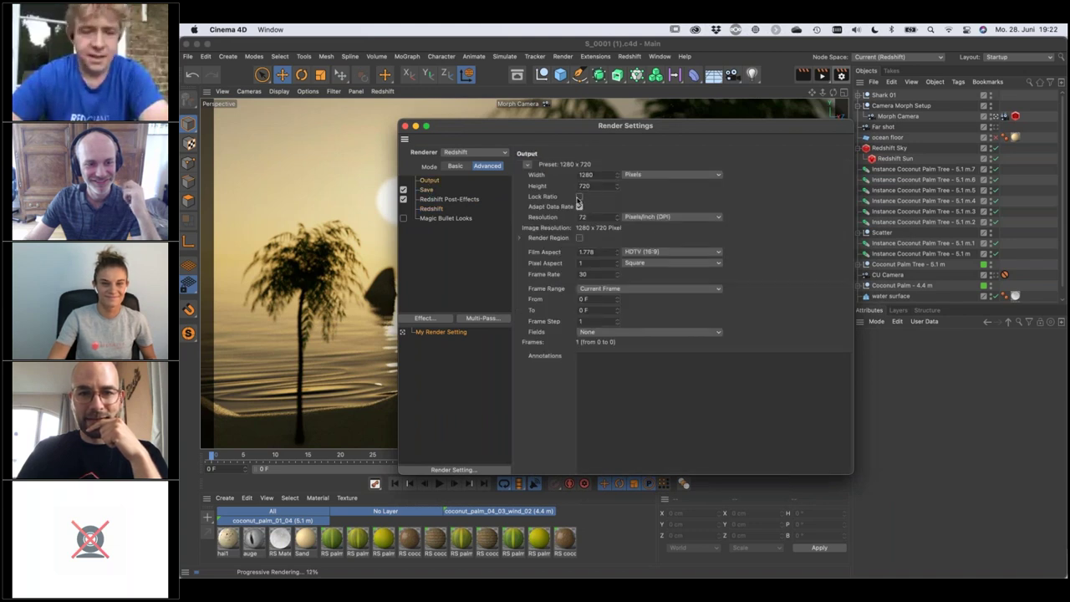
pyautogui.click(580, 196)
pyautogui.write('1080')
pyautogui.press('Return')
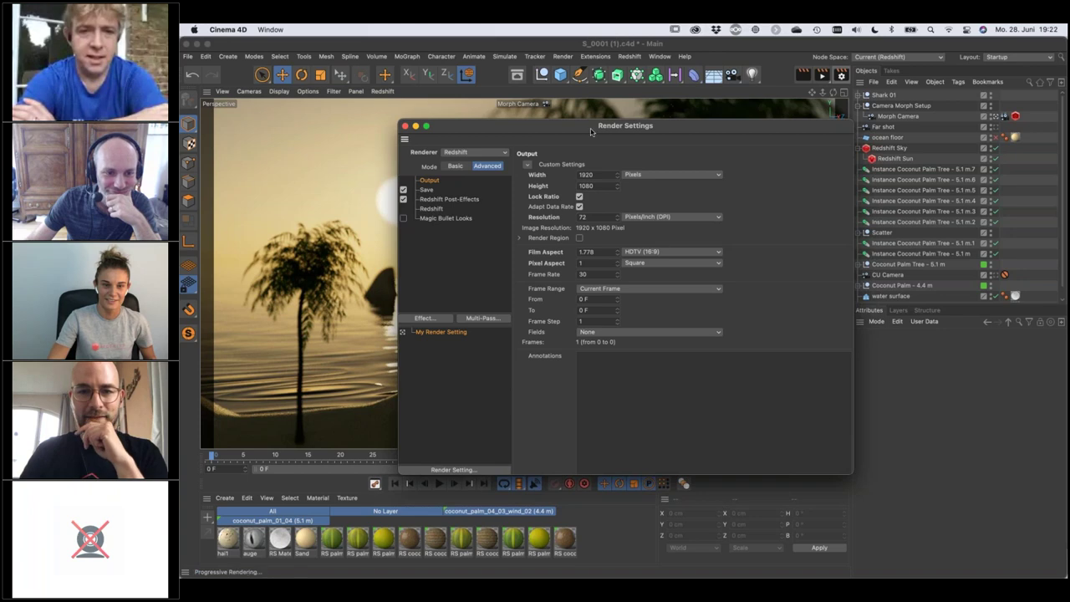
pyautogui.moveTo(648, 132); pyautogui.dragTo(798, 138)
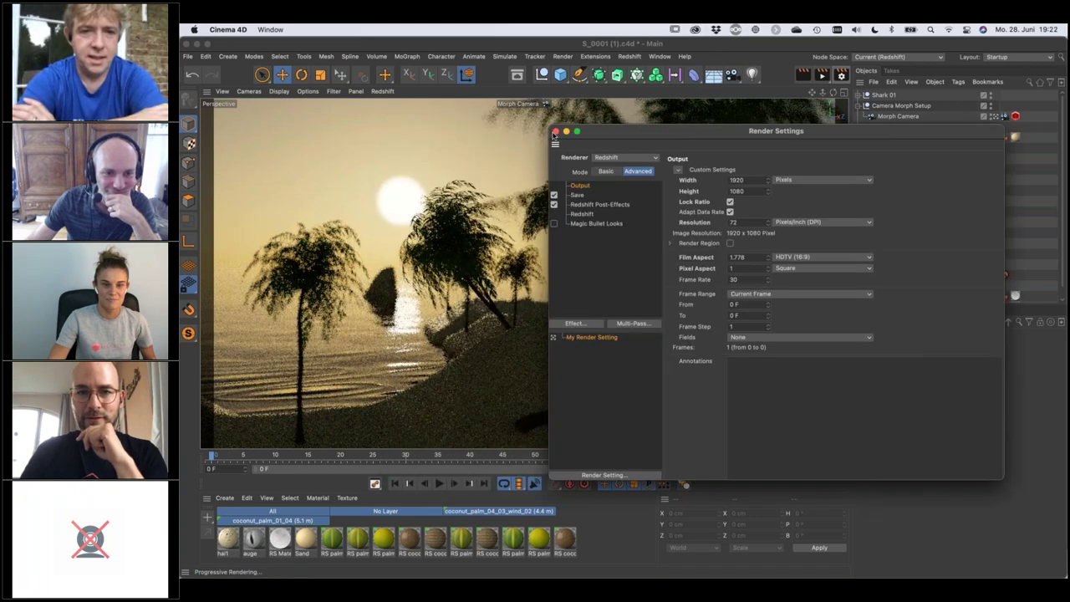
pyautogui.click(556, 132)
pyautogui.press('super+s')
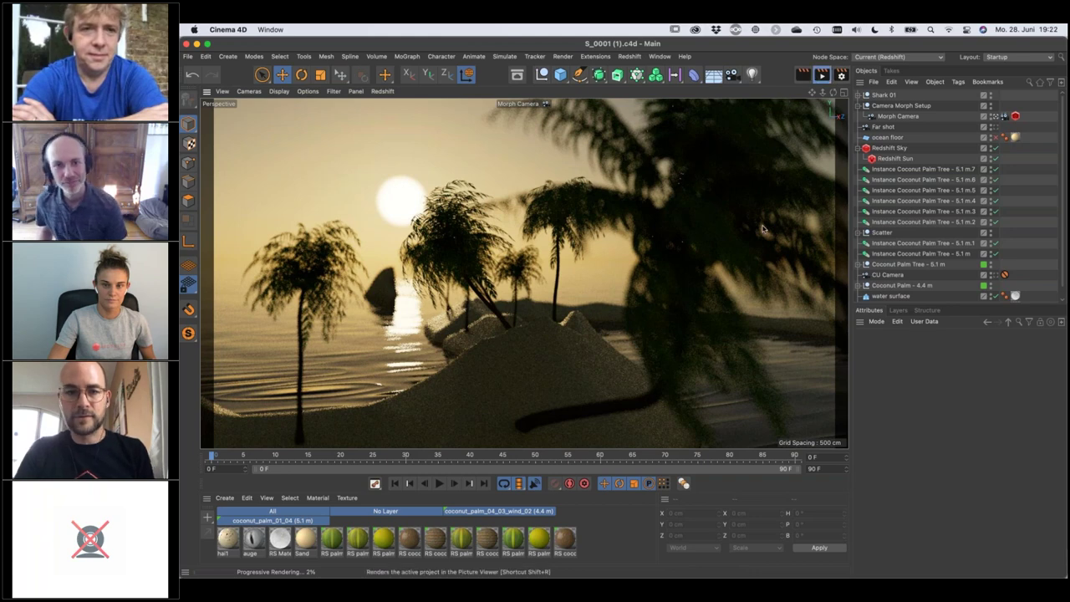
# Render the Morph Camera frame to the Picture Viewer and show the render's information.
pyautogui.hotkey('shift', 'r')
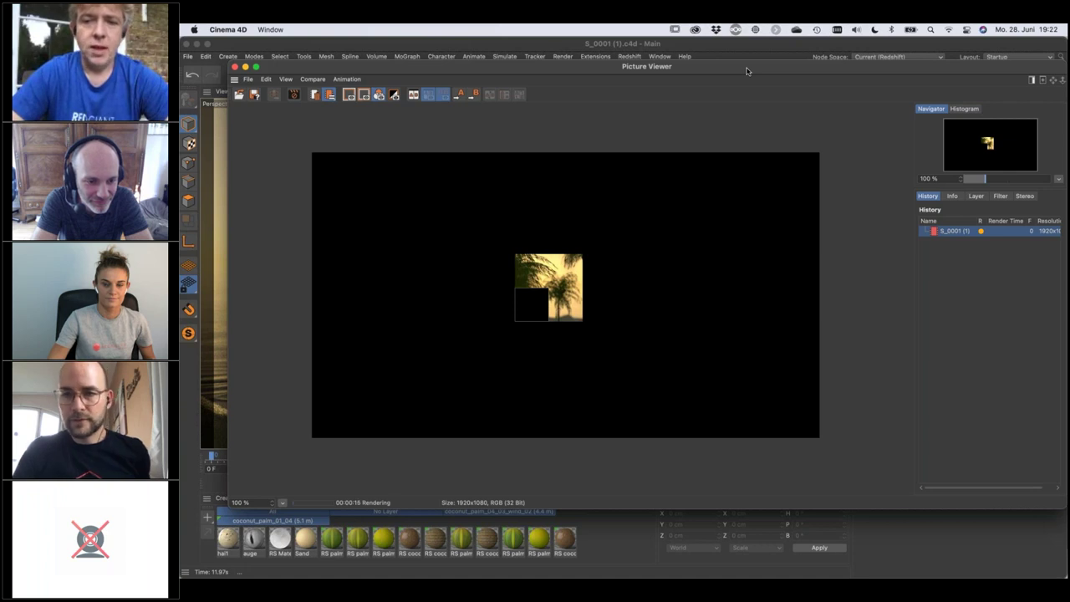
pyautogui.moveTo(747, 72); pyautogui.dragTo(725, 95)
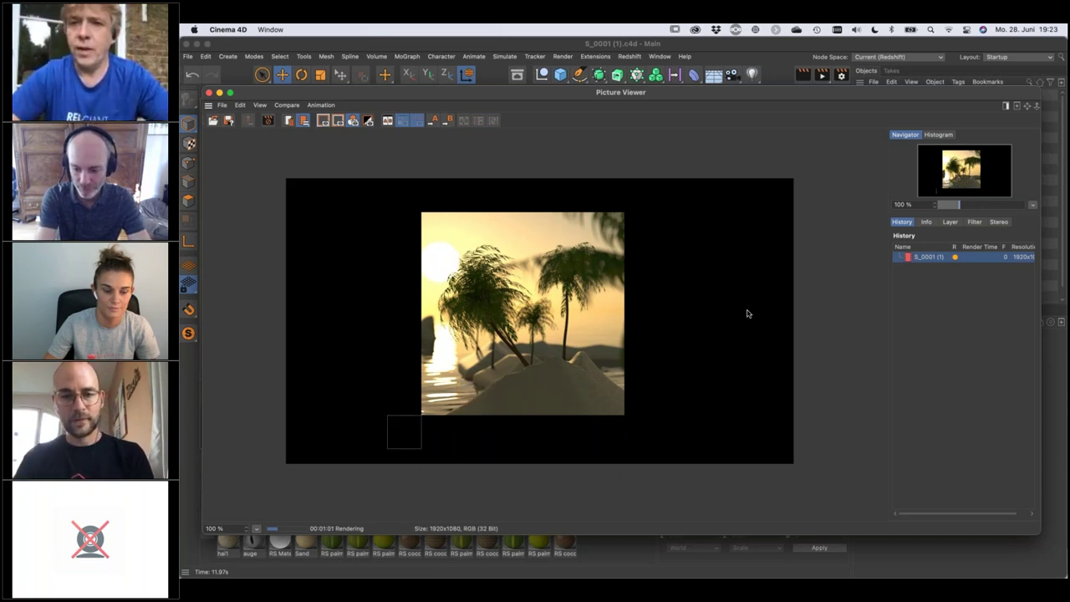
pyautogui.click(926, 223)
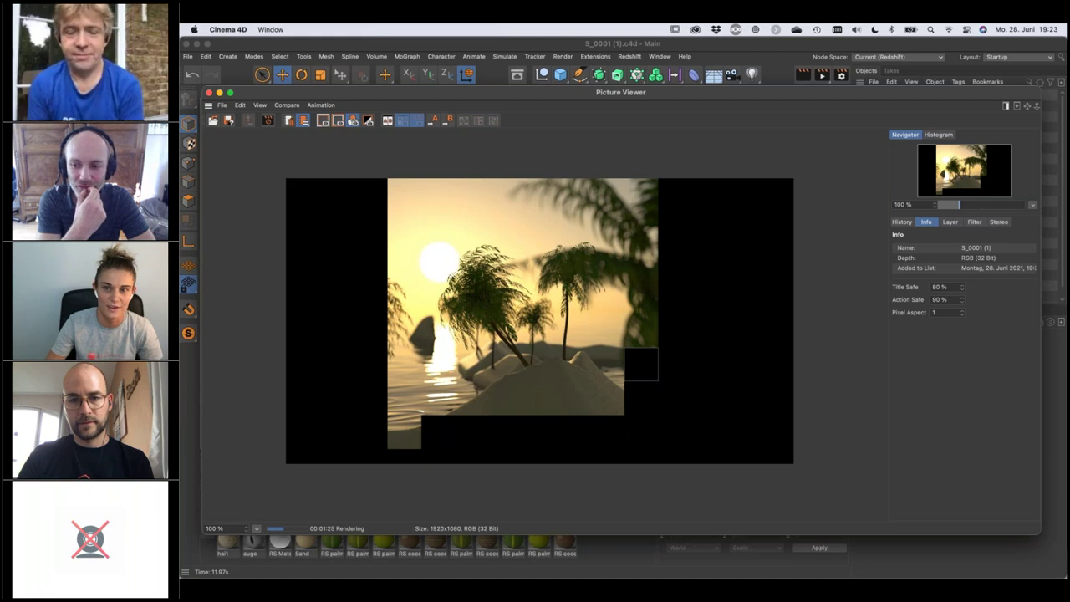
# Check the installed Redshift version in the Redshift renderer preferences and close the preferences.
pyautogui.click(205, 58)
pyautogui.click(226, 195)
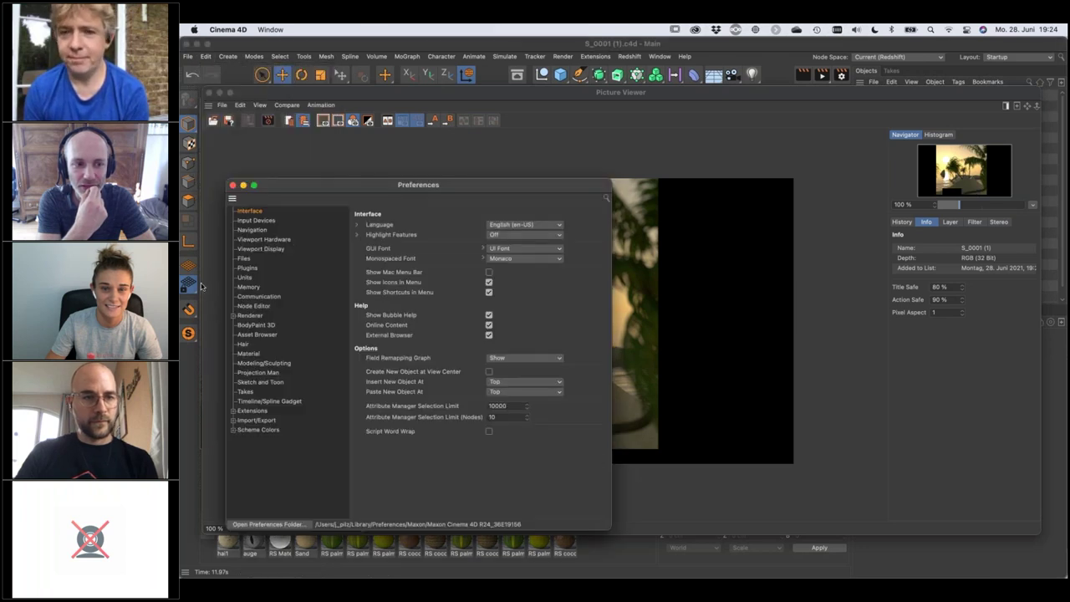
pyautogui.click(234, 315)
pyautogui.click(257, 326)
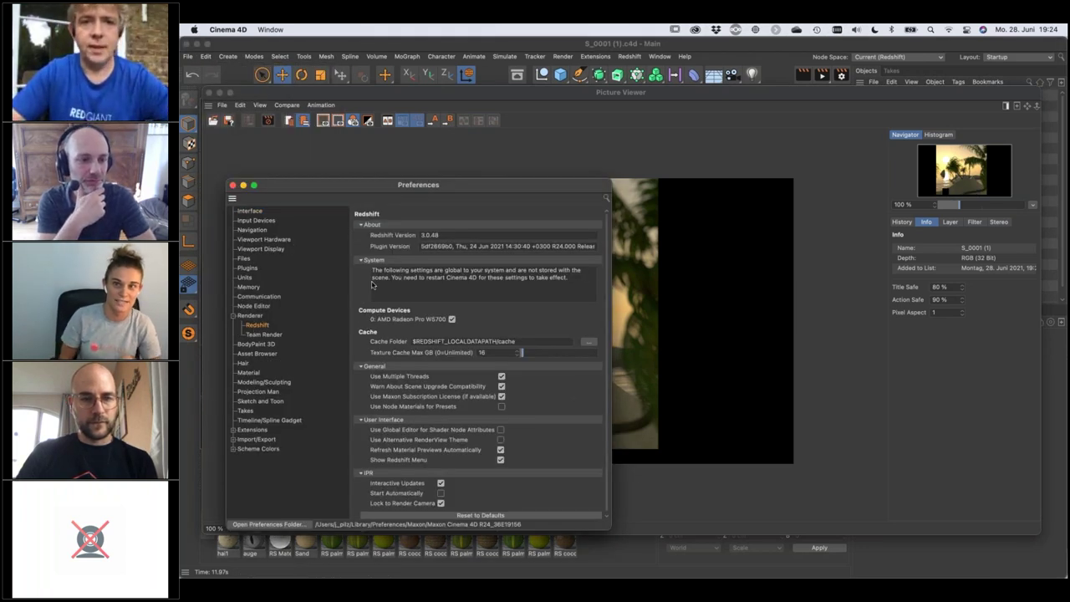
pyautogui.moveTo(443, 235); pyautogui.dragTo(430, 236)
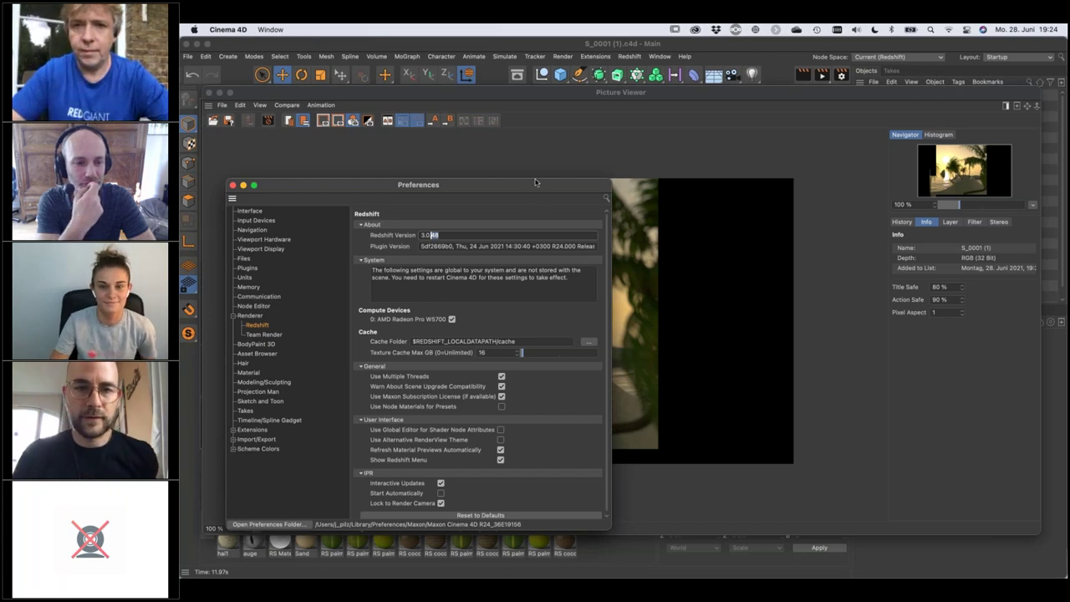
pyautogui.moveTo(547, 186); pyautogui.dragTo(583, 174)
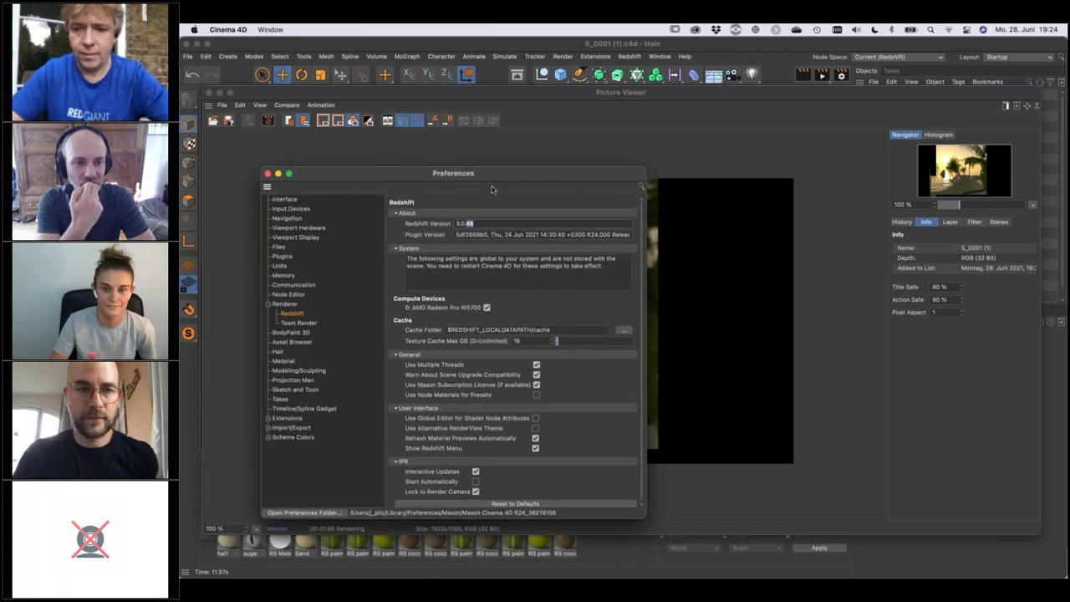
pyautogui.click(267, 174)
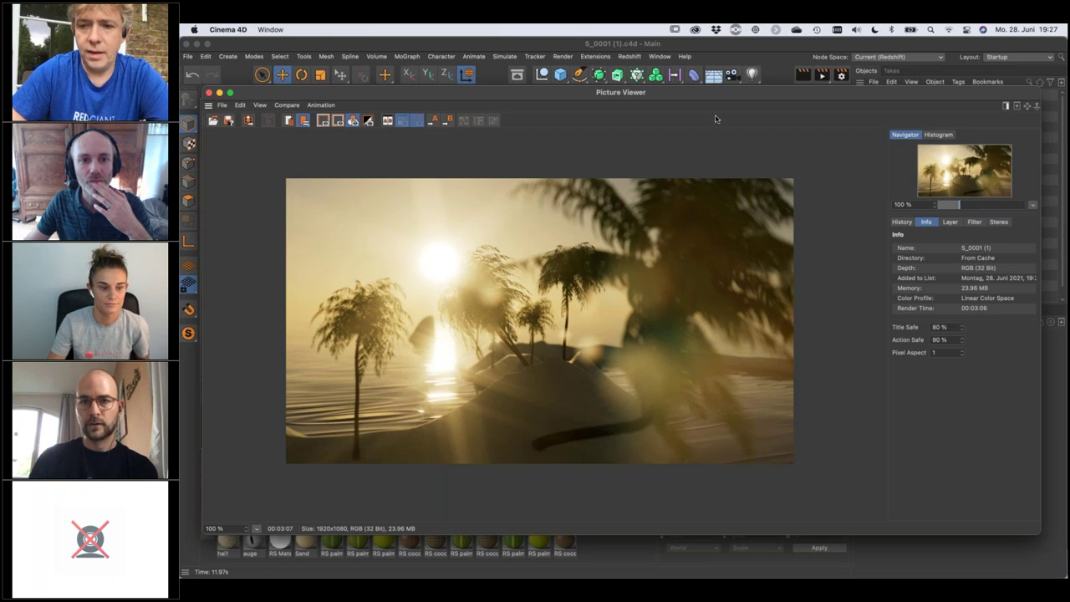
# Open the finished palm-island render from the Picture Viewer in Magic Bullet Looks.
pyautogui.moveTo(726, 93); pyautogui.dragTo(728, 70)
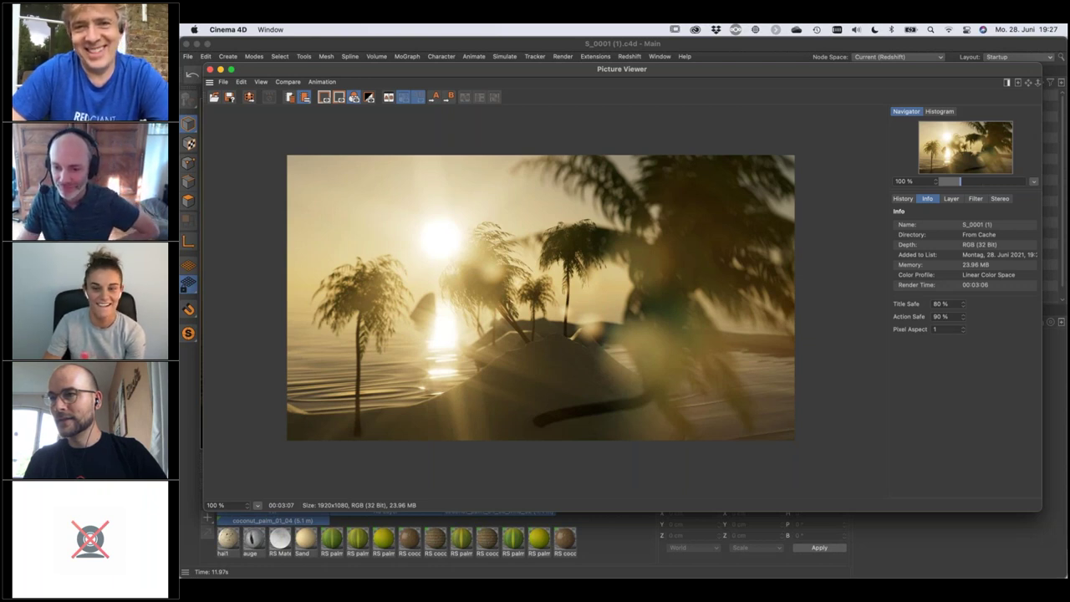
pyautogui.moveTo(669, 70); pyautogui.dragTo(671, 78)
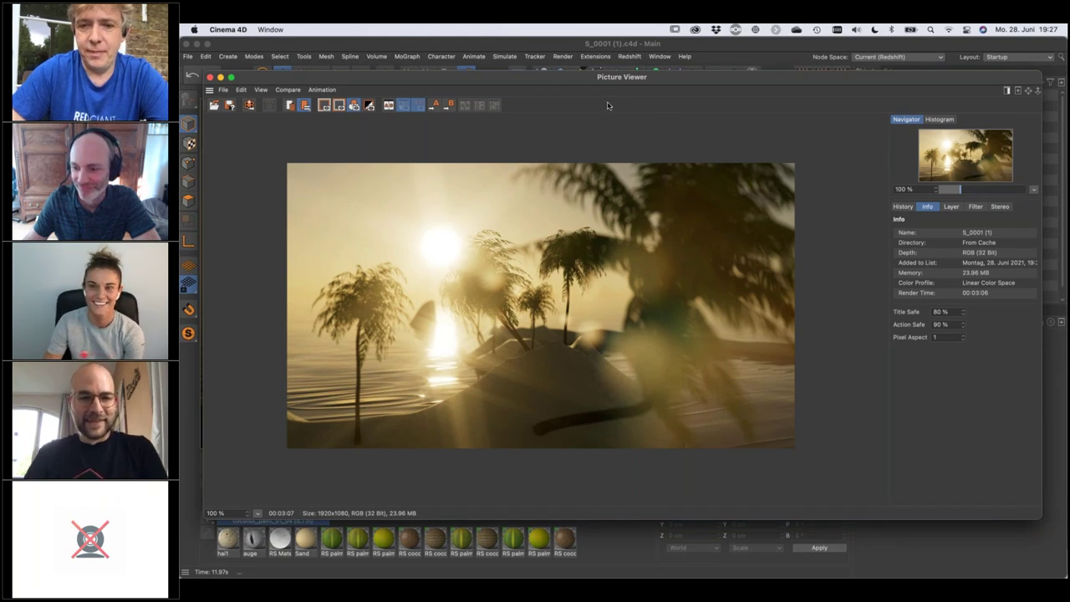
pyautogui.moveTo(588, 79); pyautogui.dragTo(593, 69)
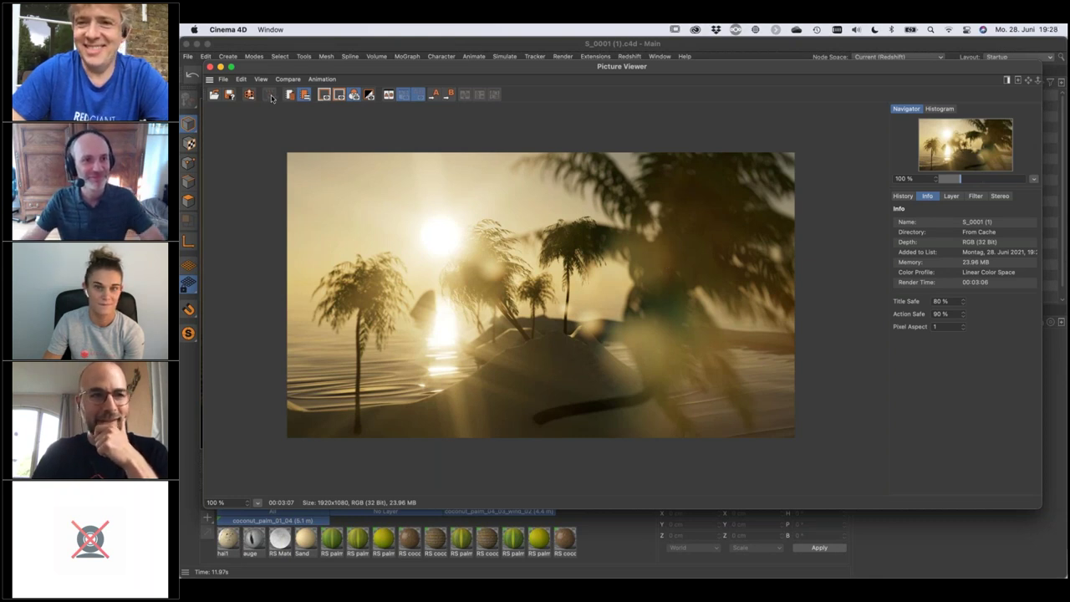
pyautogui.moveTo(285, 71); pyautogui.dragTo(287, 79)
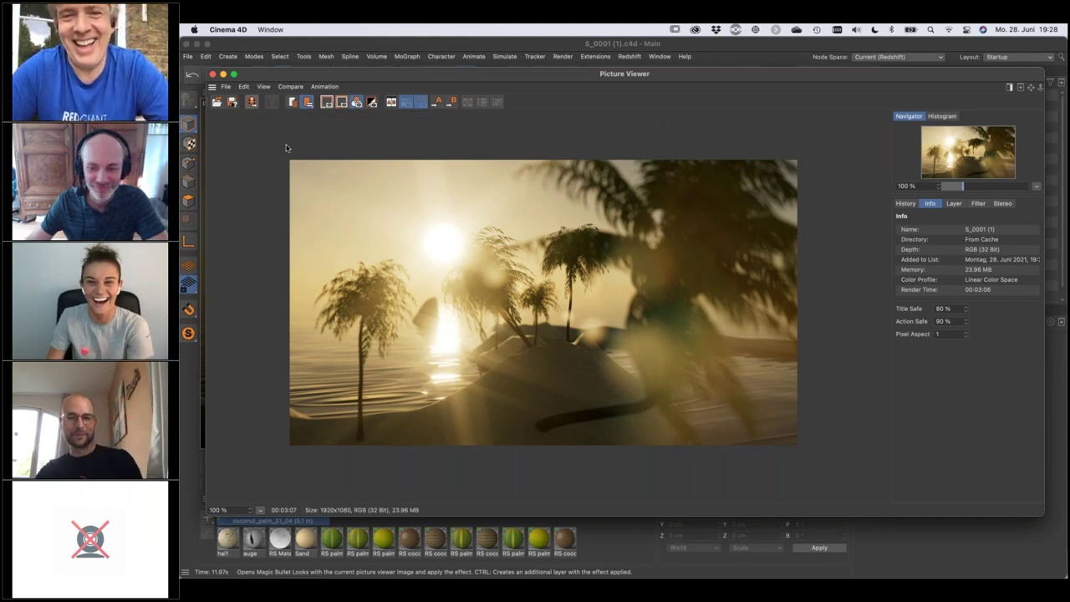
pyautogui.moveTo(807, 79); pyautogui.dragTo(807, 202)
pyautogui.moveTo(809, 132); pyautogui.dragTo(802, 81)
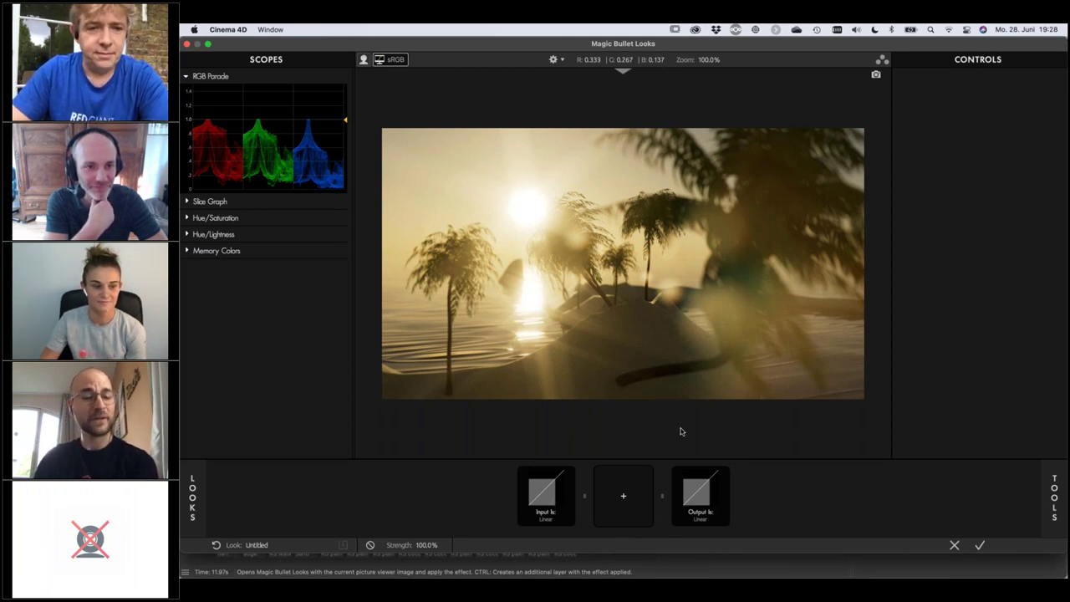
# Preview Modern Indie looks such as Albuquerque, By Design, Chicago Blues and Flash on the render.
pyautogui.click(1053, 479)
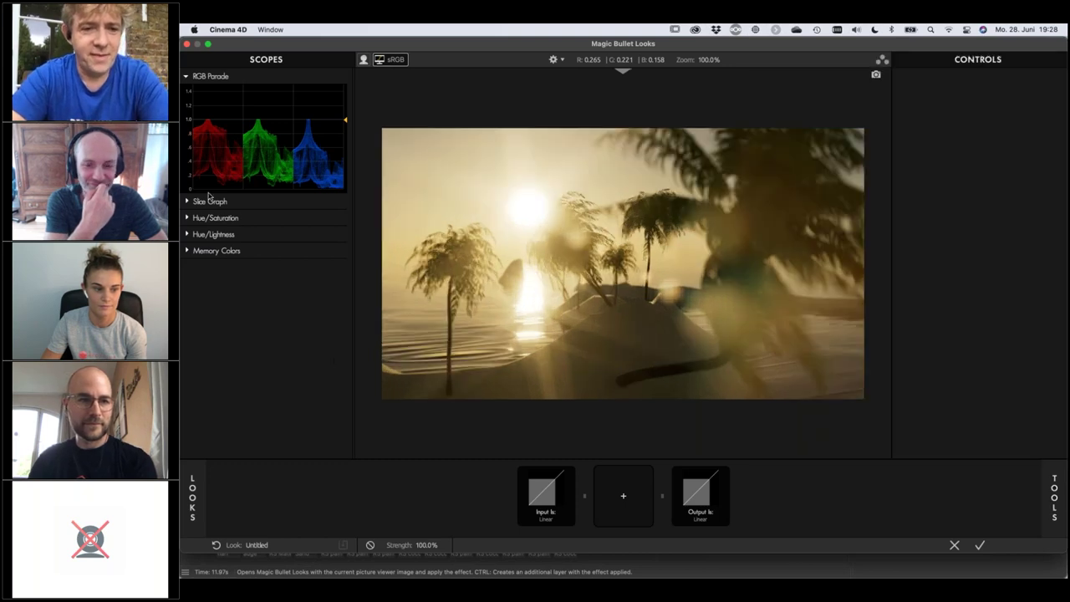
pyautogui.click(338, 361)
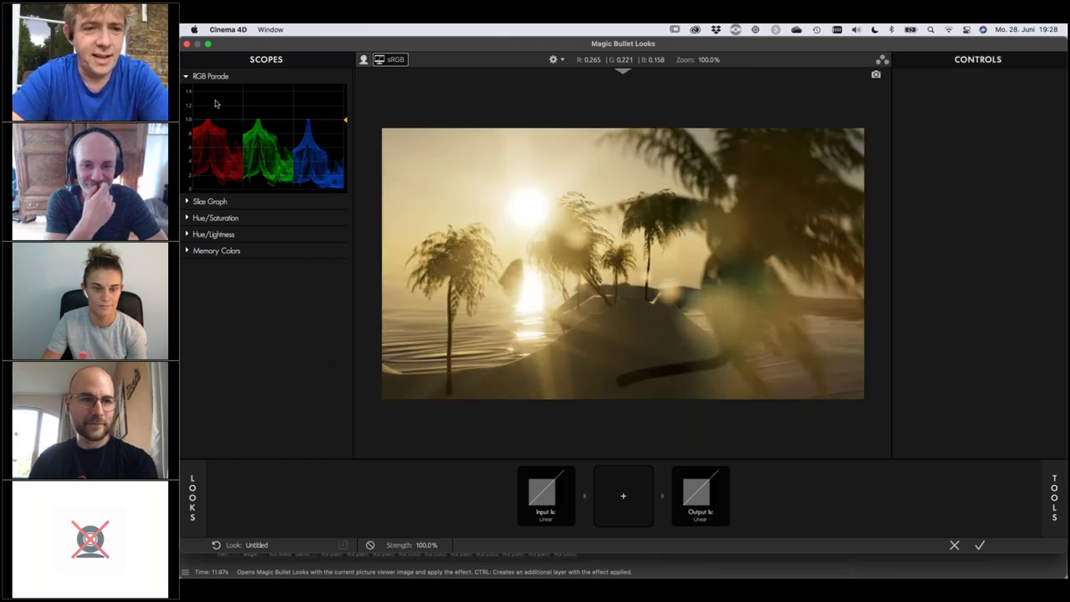
pyautogui.click(195, 497)
pyautogui.click(381, 196)
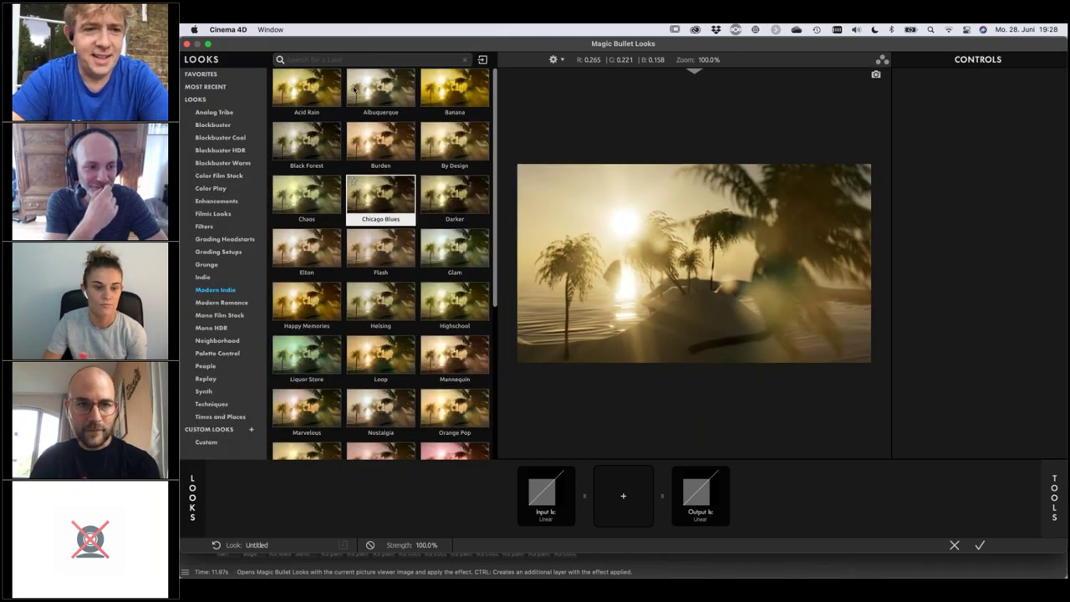
pyautogui.click(381, 88)
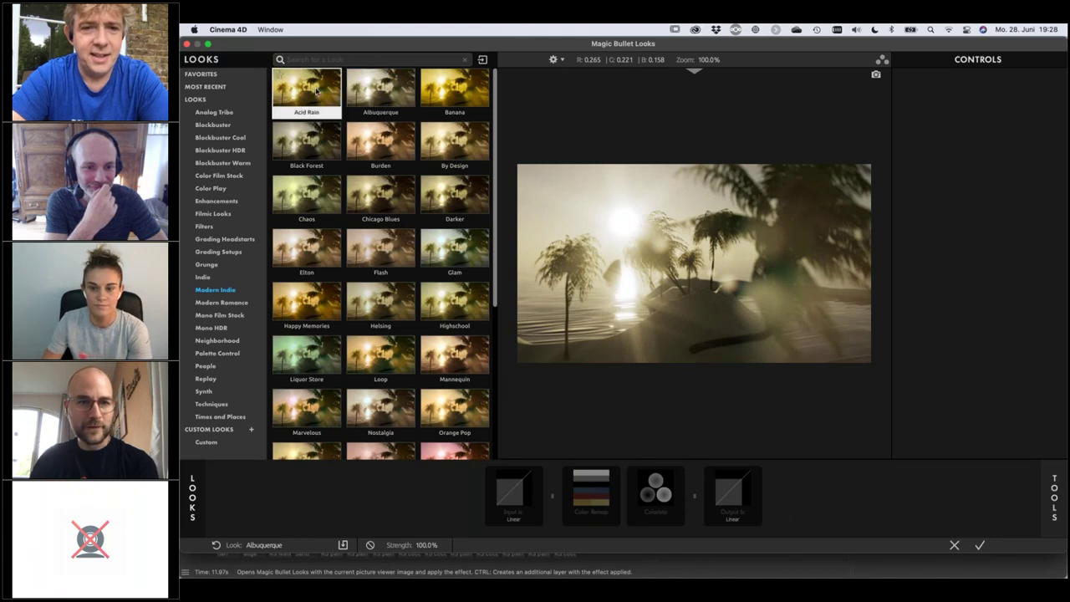
pyautogui.click(462, 94)
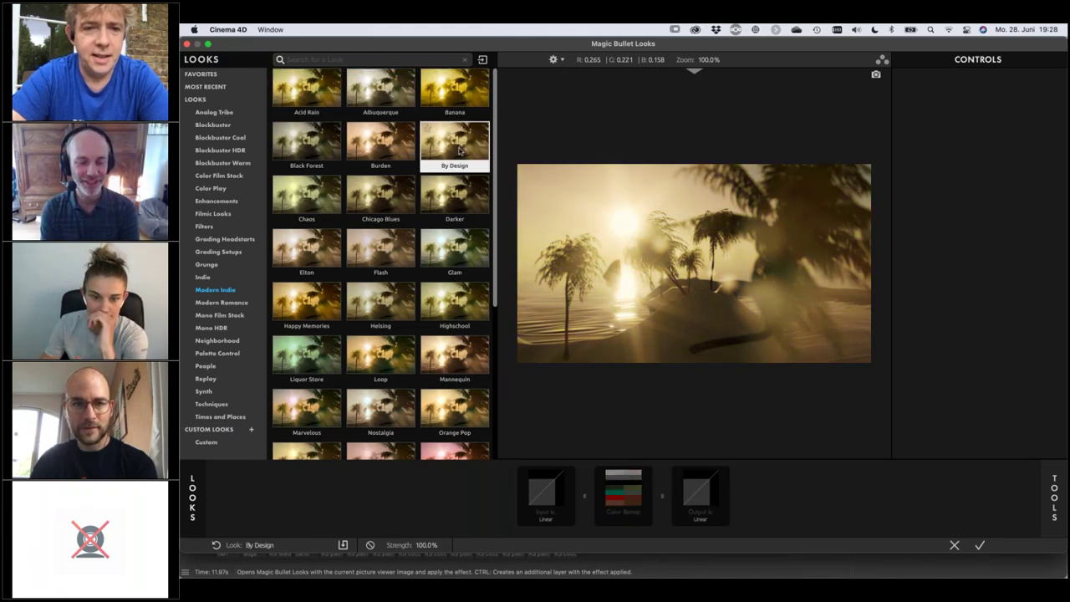
pyautogui.click(404, 194)
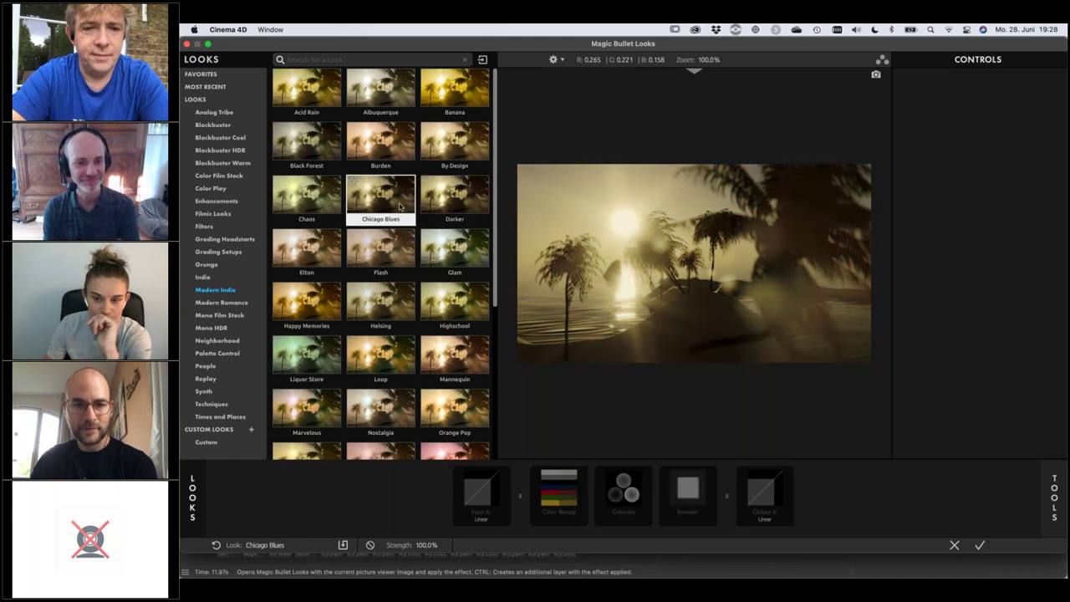
pyautogui.click(395, 248)
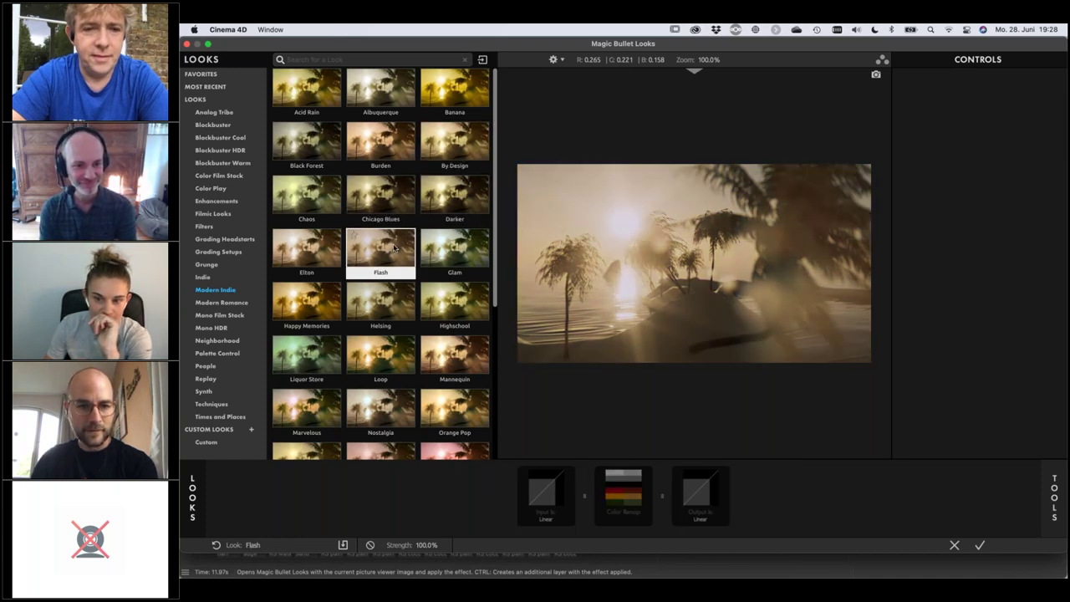
pyautogui.click(398, 342)
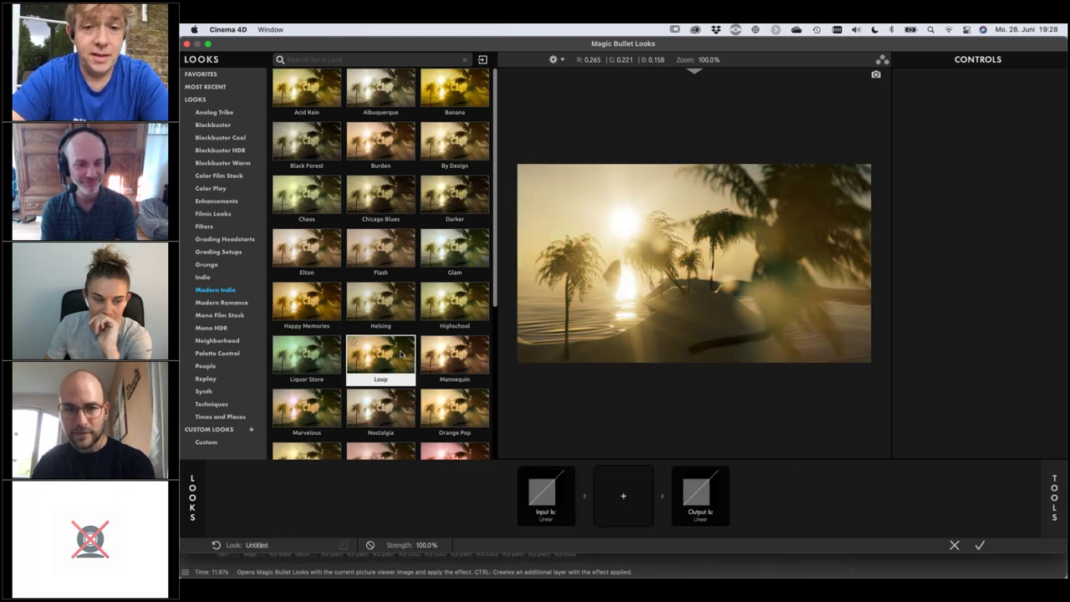
# Preview more Modern Indie looks such as Loop, Them, Upside Down and Void, and apply Happy Memories to the render.
pyautogui.click(401, 354)
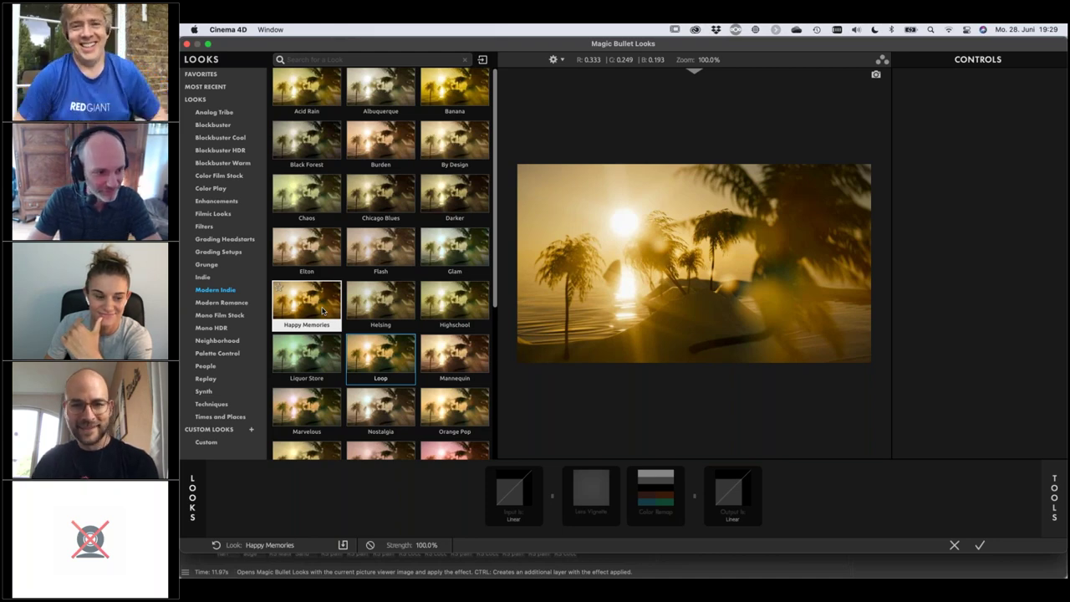
pyautogui.click(383, 339)
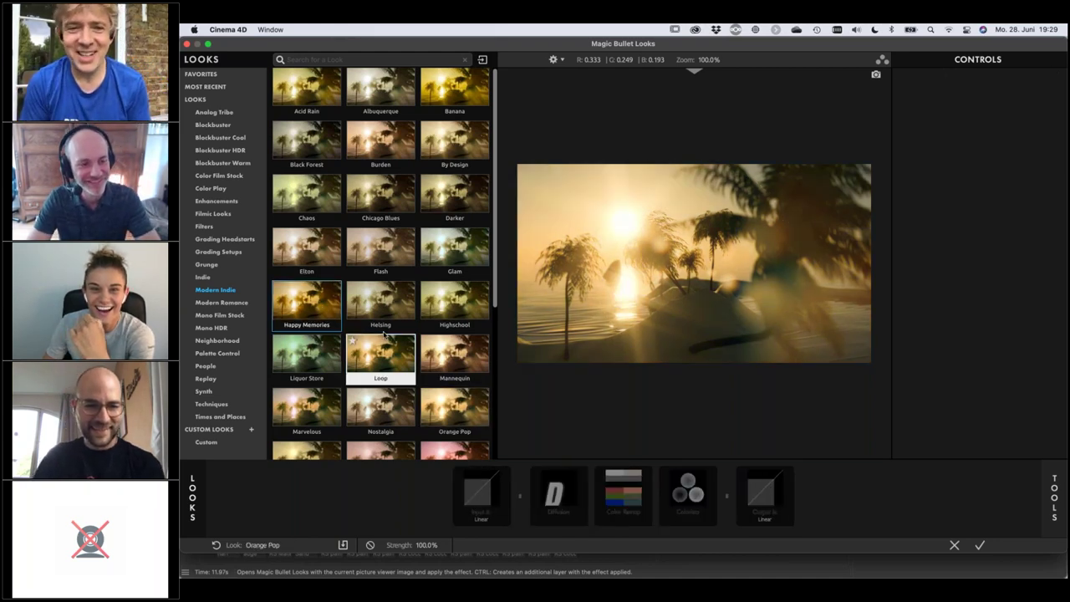
pyautogui.scroll(-5, 393, 351)
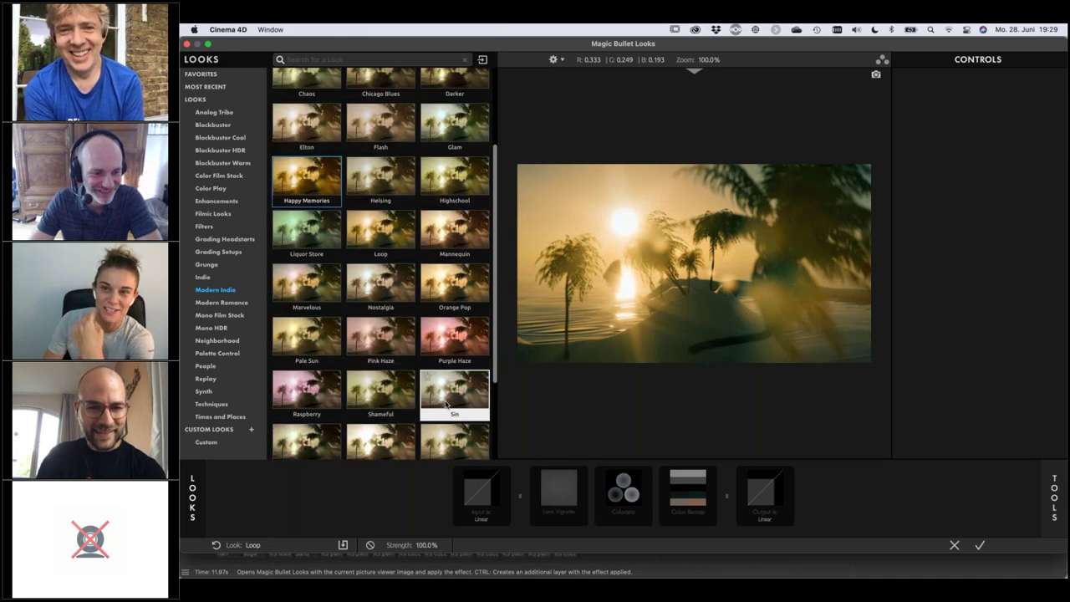
pyautogui.click(435, 382)
pyautogui.scroll(-5, 435, 382)
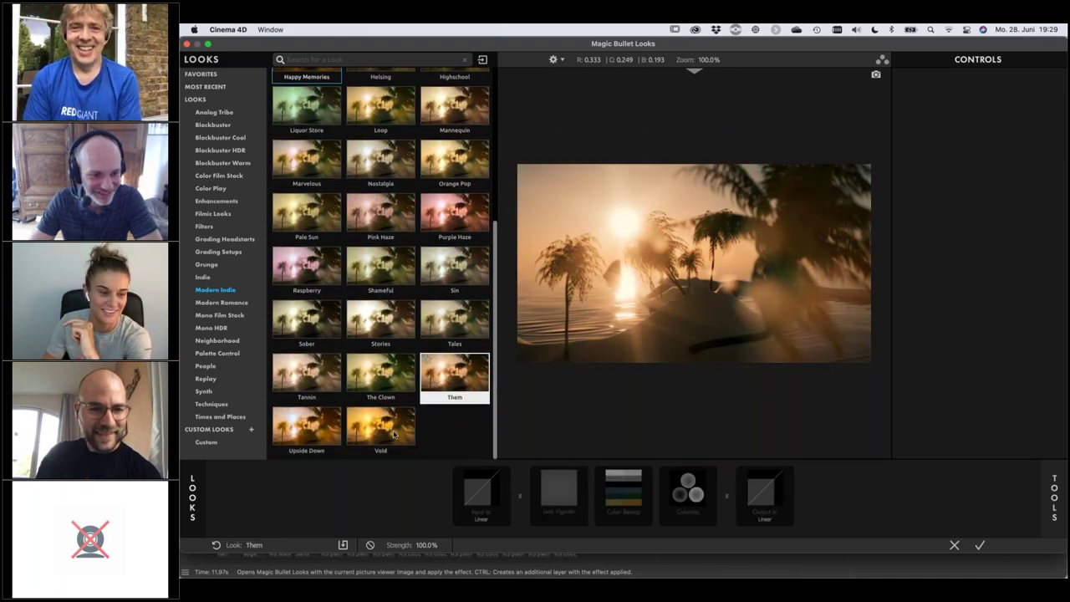
pyautogui.click(333, 433)
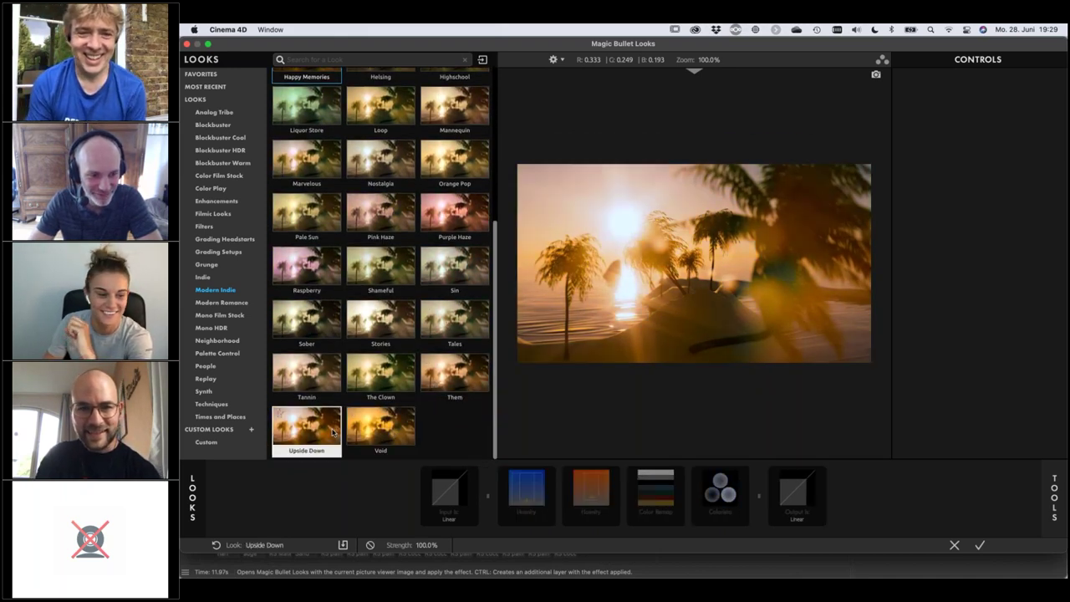
pyautogui.click(388, 432)
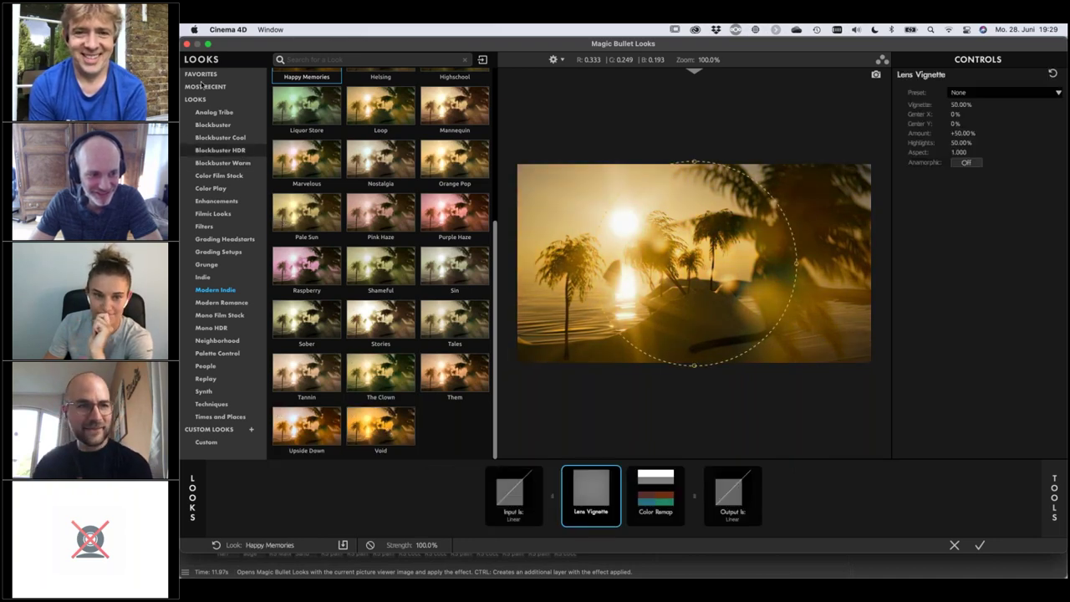
# Open the Blockbuster looks and preview Chronometer, Batrace, Body Shop, Bunker, Classic Tension and Frontage on the render.
pyautogui.click(197, 100)
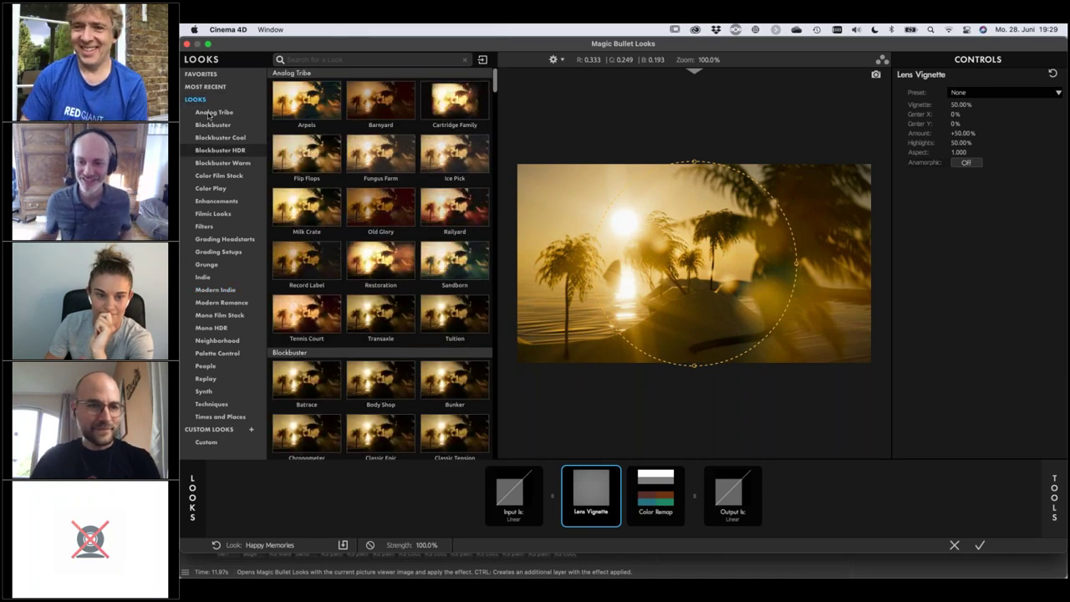
pyautogui.click(214, 124)
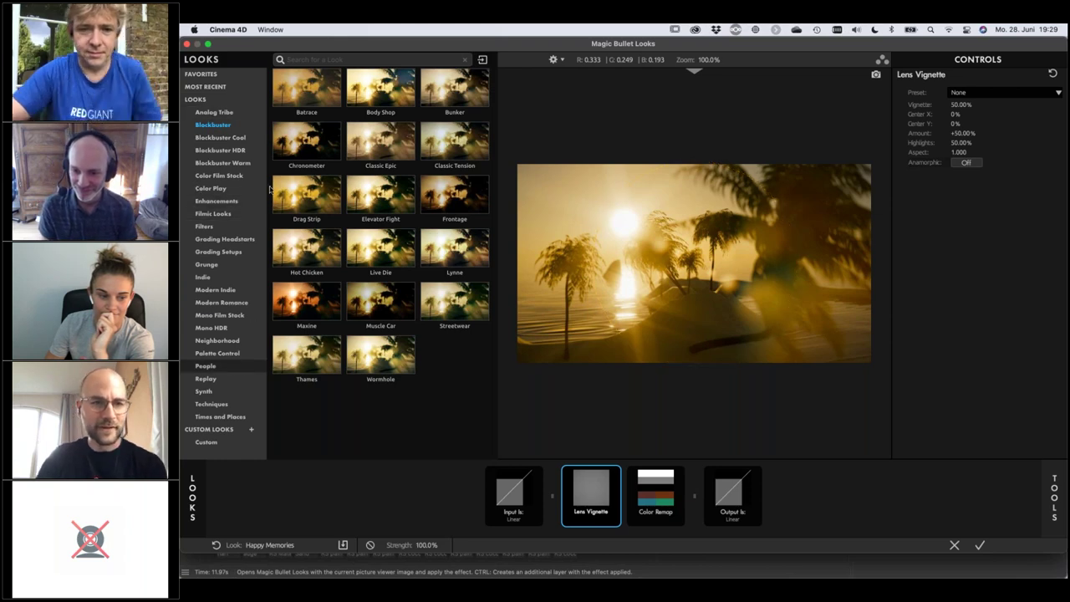
pyautogui.click(304, 146)
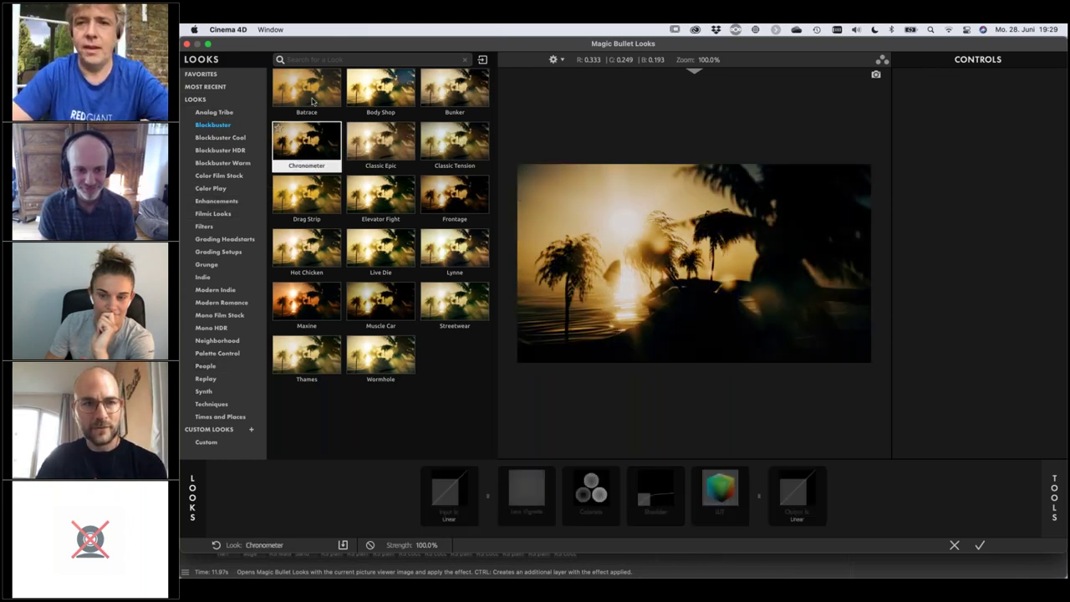
pyautogui.click(313, 100)
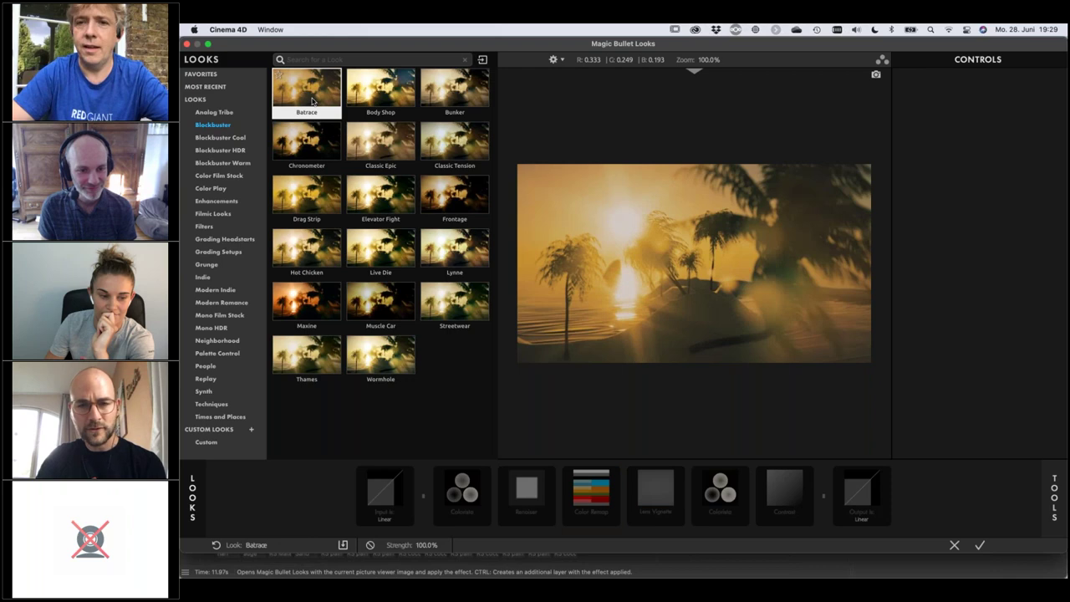
pyautogui.click(400, 102)
pyautogui.click(463, 107)
pyautogui.click(455, 142)
pyautogui.click(455, 194)
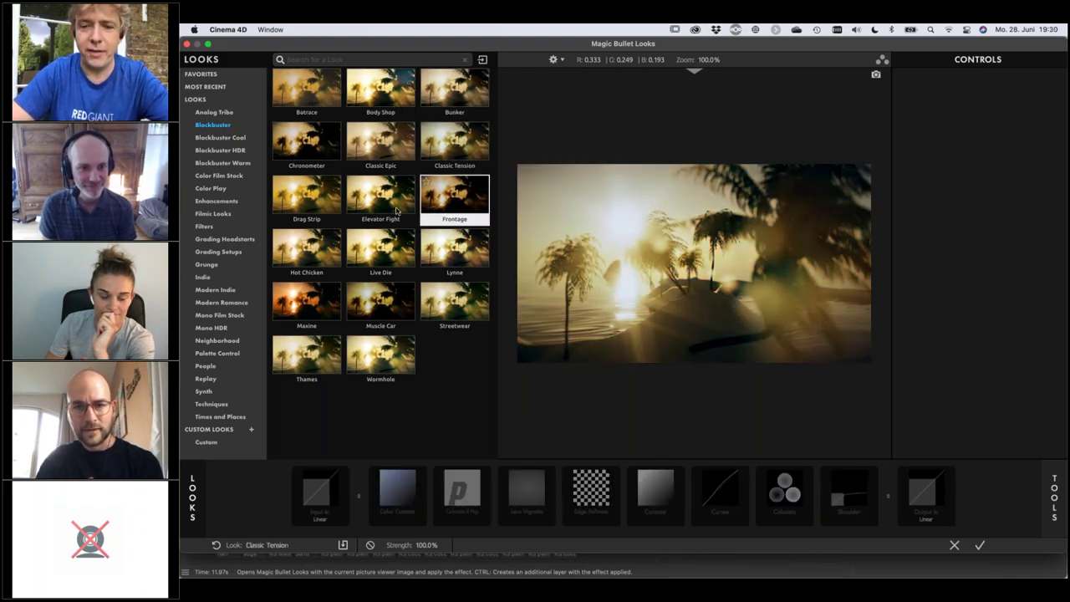
# Preview the remaining Blockbuster looks such as Elevator Fight, Live Die, Muscle Car, Wormhole and Thames.
pyautogui.click(397, 210)
pyautogui.click(399, 235)
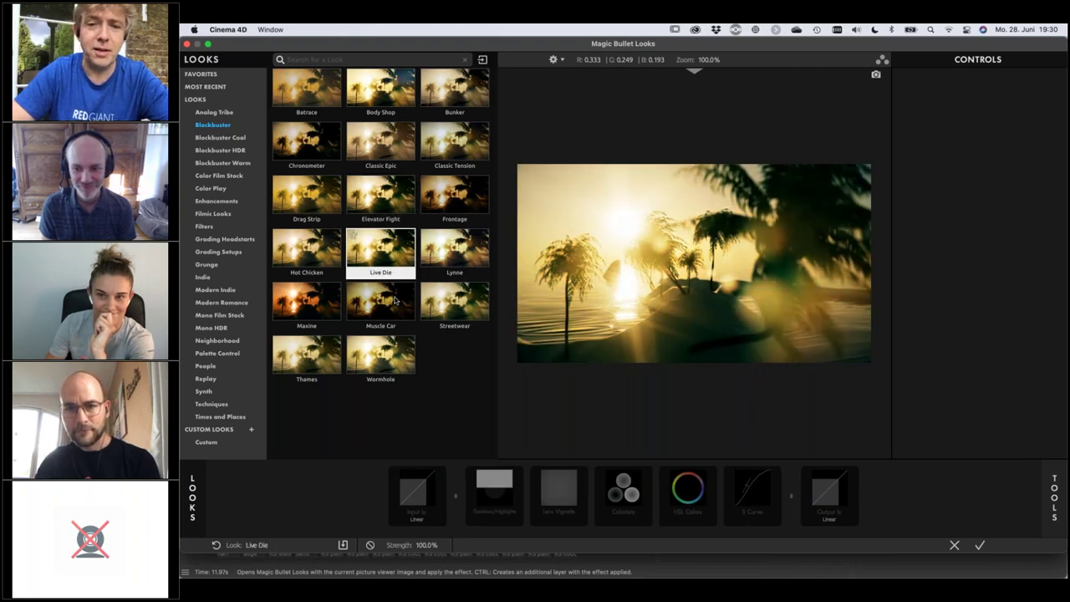
pyautogui.click(397, 302)
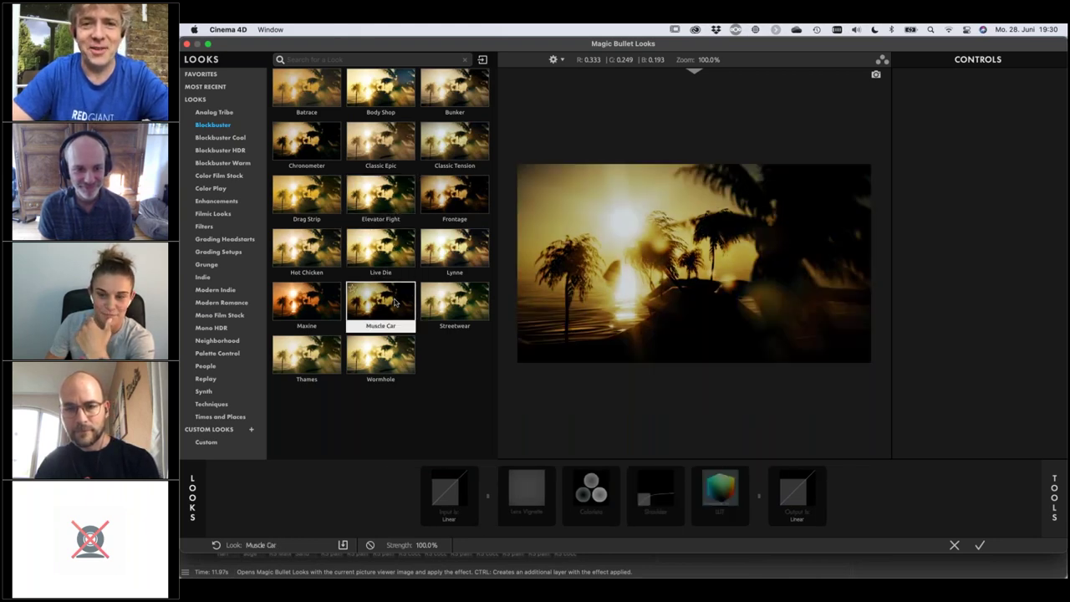
pyautogui.click(393, 355)
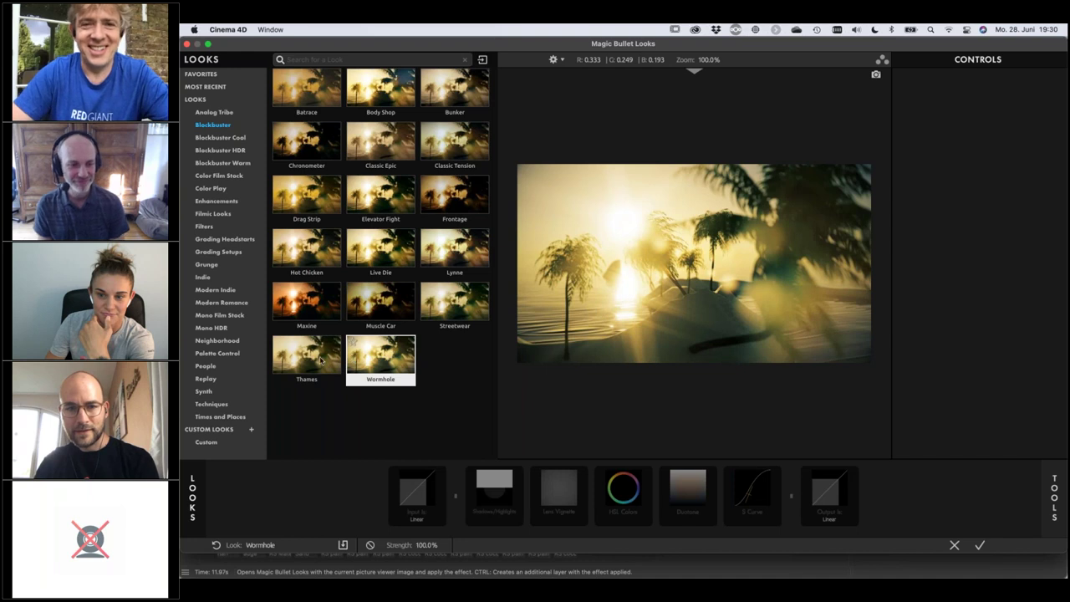
pyautogui.click(320, 360)
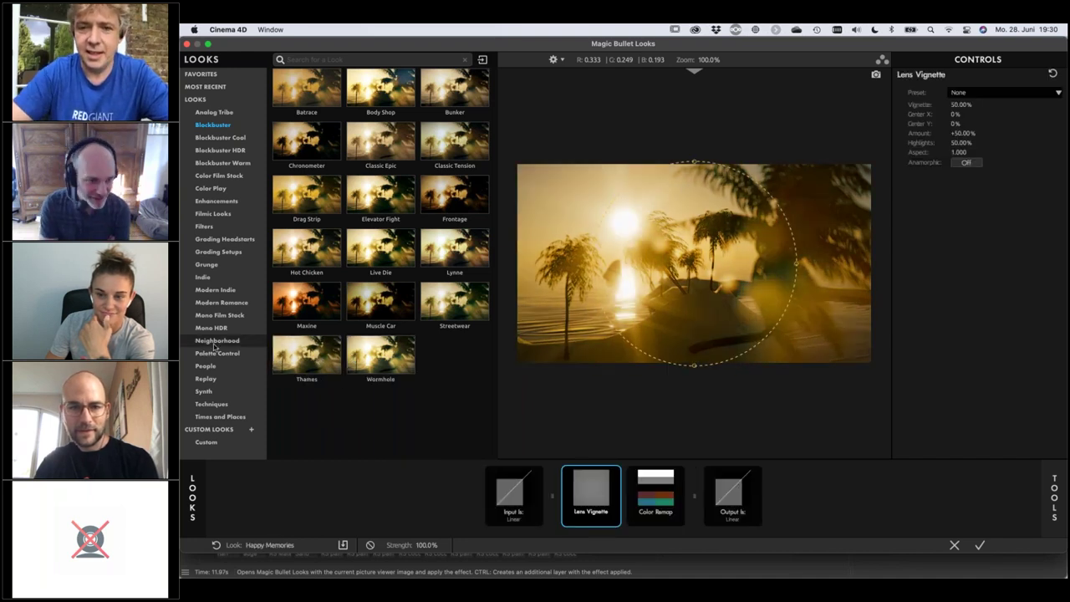
# Apply the Blockbuster look Wormhole to the render and collapse the looks browser to enlarge the preview.
pyautogui.click(381, 358)
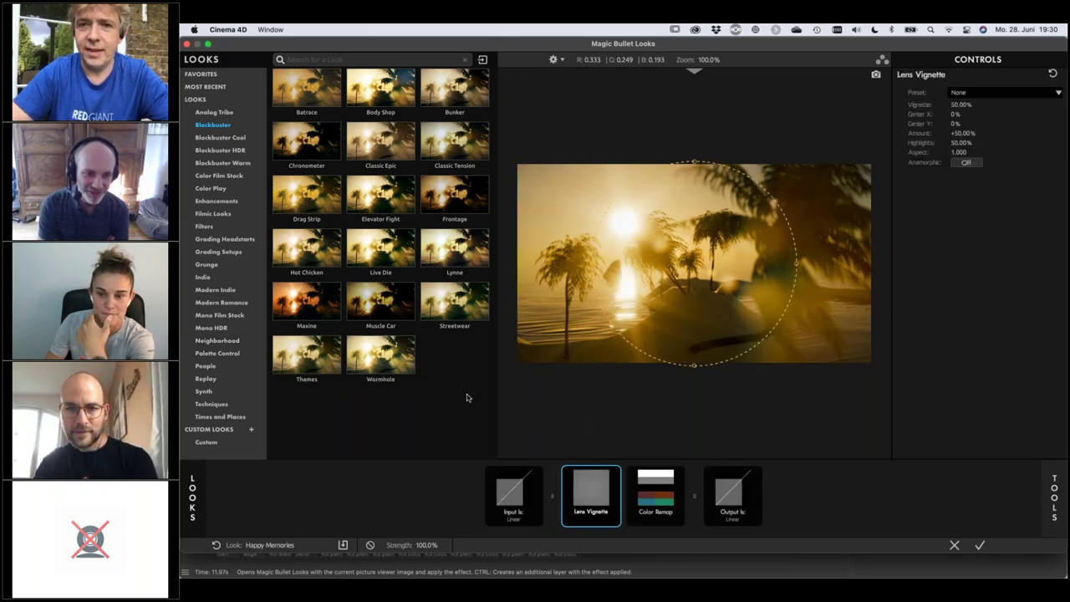
pyautogui.click(374, 368)
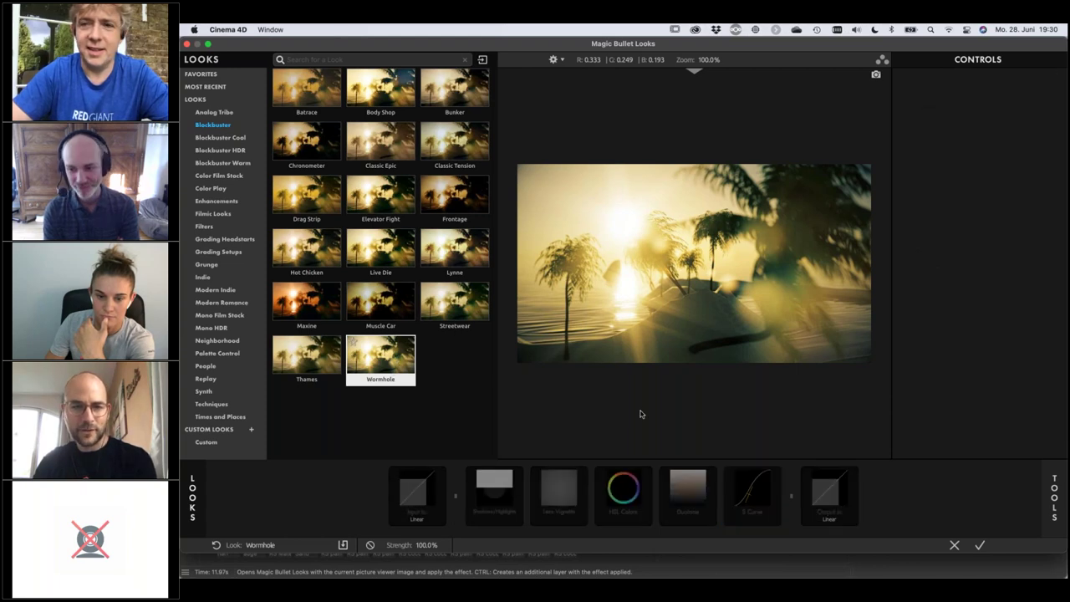
pyautogui.click(200, 500)
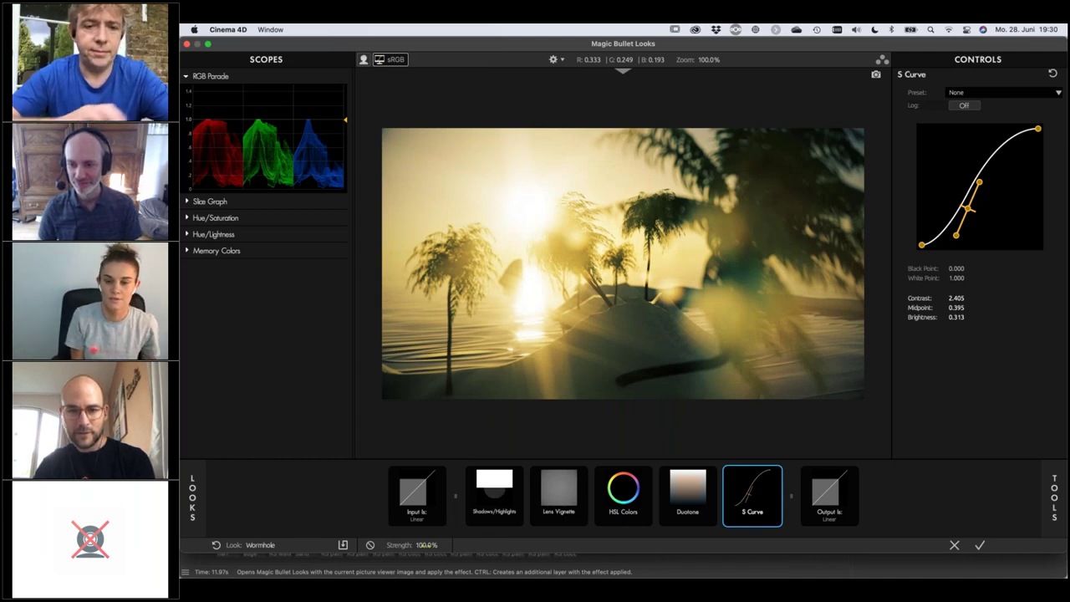
# Soften the S Curve to contrast 1.722, midpoint 0.494 and brightness 0.248, and test the look's overall strength around 100%.
pyautogui.moveTo(426, 544)
pyautogui.mouseDown()
pyautogui.moveTo(385, 544)
pyautogui.moveTo(435, 545)
pyautogui.mouseUp()
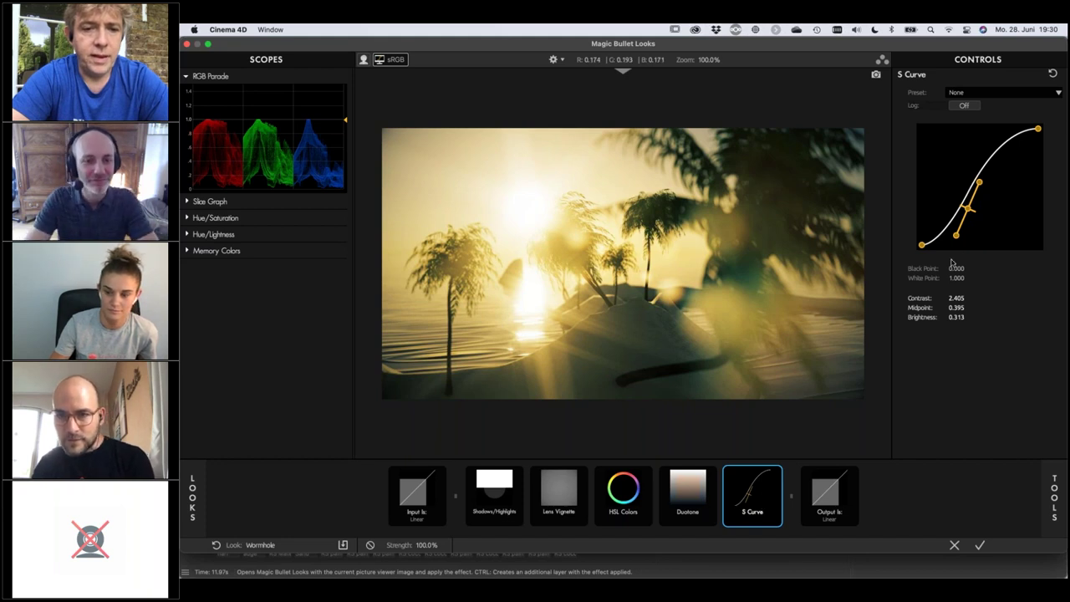
pyautogui.moveTo(956, 235)
pyautogui.mouseDown()
pyautogui.moveTo(961, 216)
pyautogui.moveTo(984, 216)
pyautogui.moveTo(966, 241)
pyautogui.mouseUp()
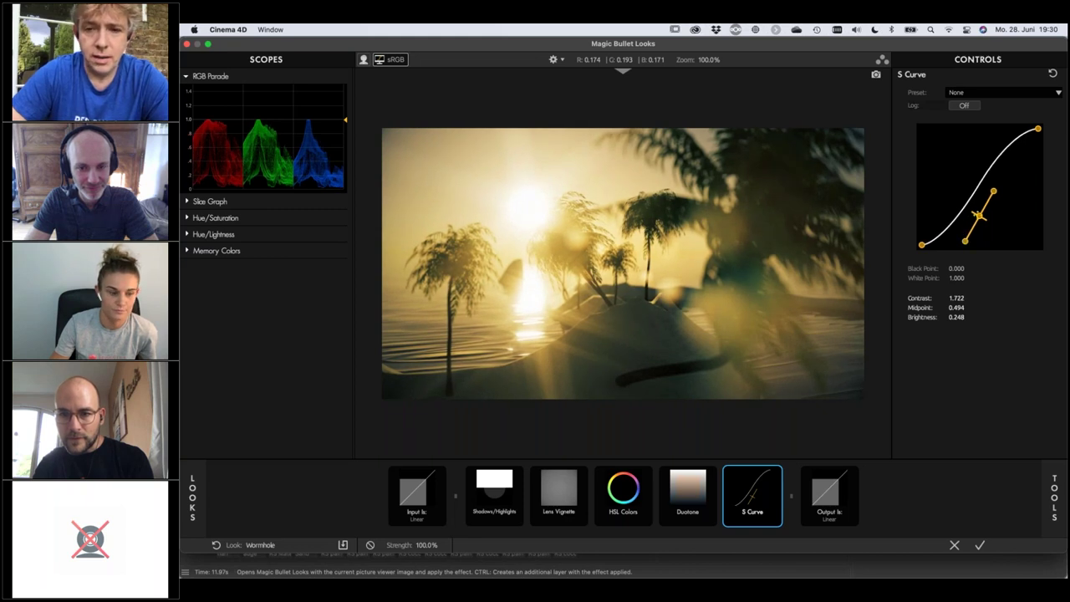
pyautogui.click(788, 517)
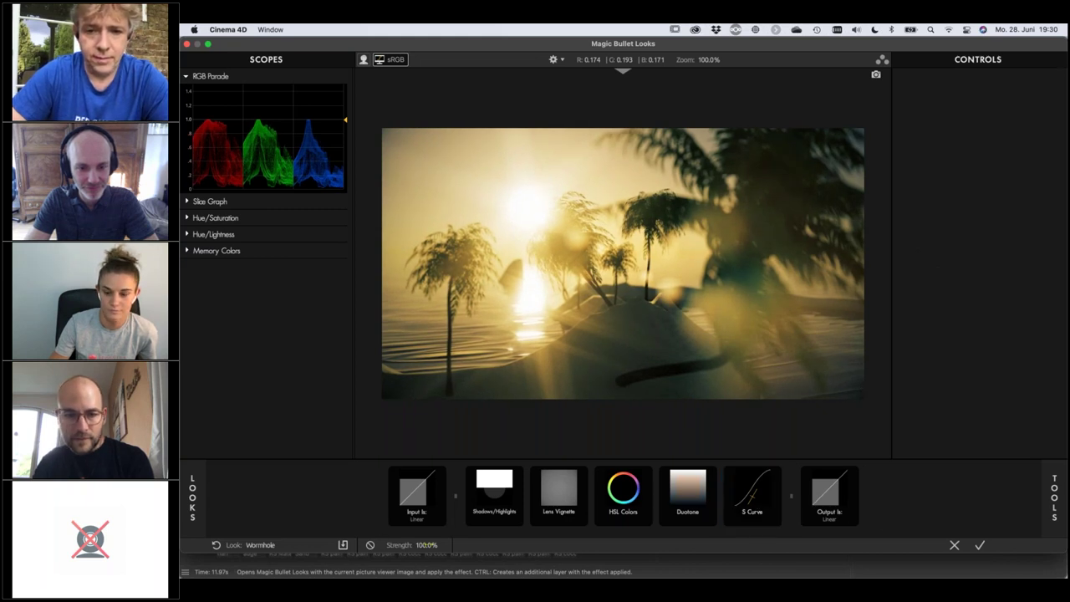
pyautogui.moveTo(430, 544); pyautogui.dragTo(513, 545)
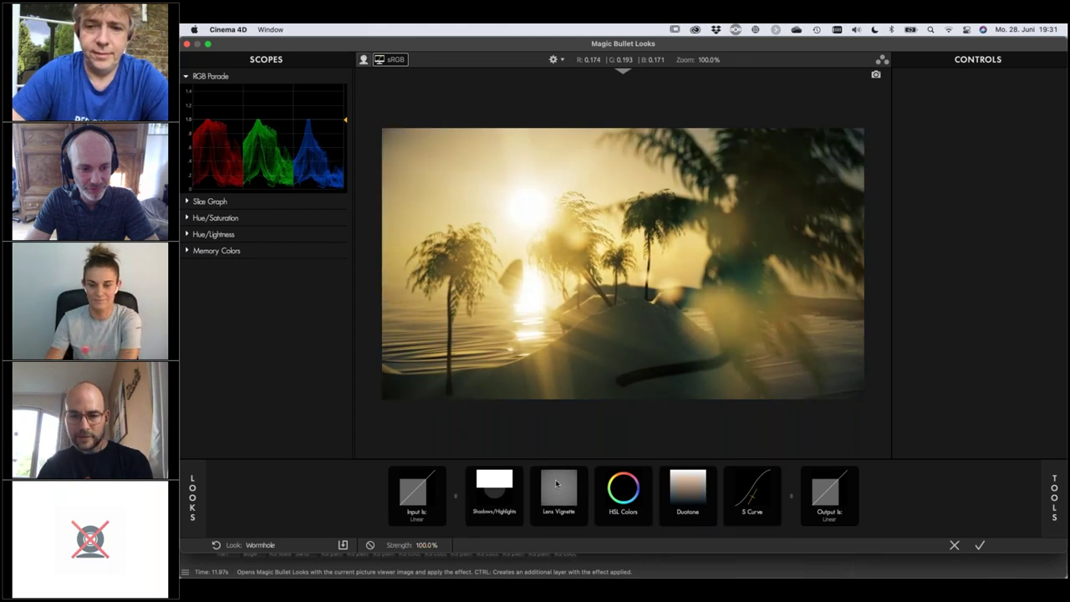
# Compare the graded render with and without the Duotone tool by switching it off and on repeatedly.
pyautogui.click(689, 501)
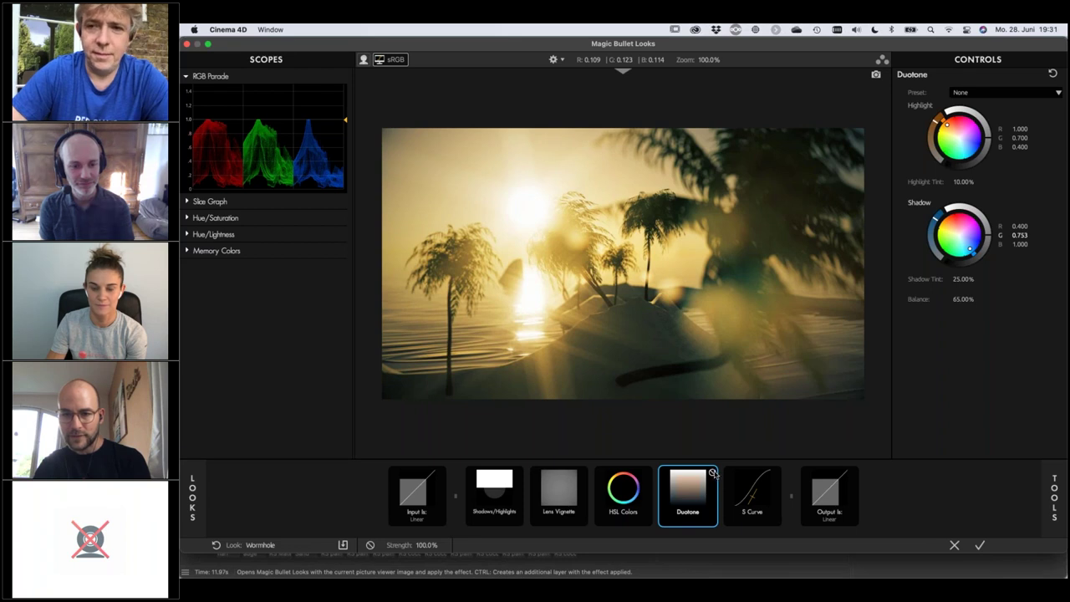
pyautogui.click(711, 473)
pyautogui.click(712, 474)
pyautogui.click(711, 474)
pyautogui.click(711, 473)
pyautogui.click(712, 473)
pyautogui.click(712, 473)
pyautogui.click(711, 474)
pyautogui.click(712, 473)
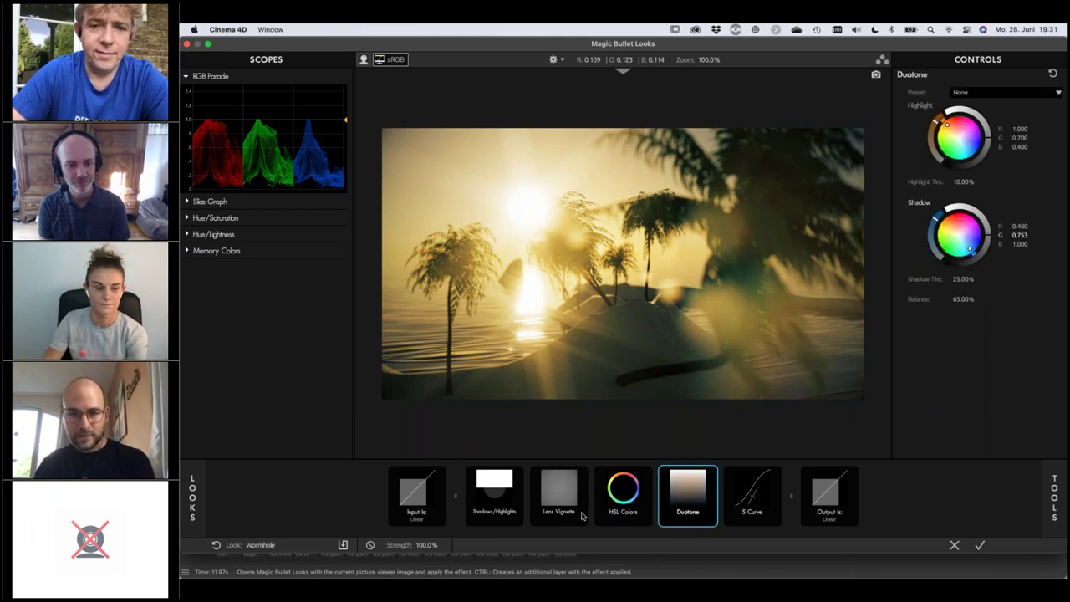
# Accept the Wormhole grade for the render in the Picture Viewer and save the scene from the main window.
pyautogui.click(980, 546)
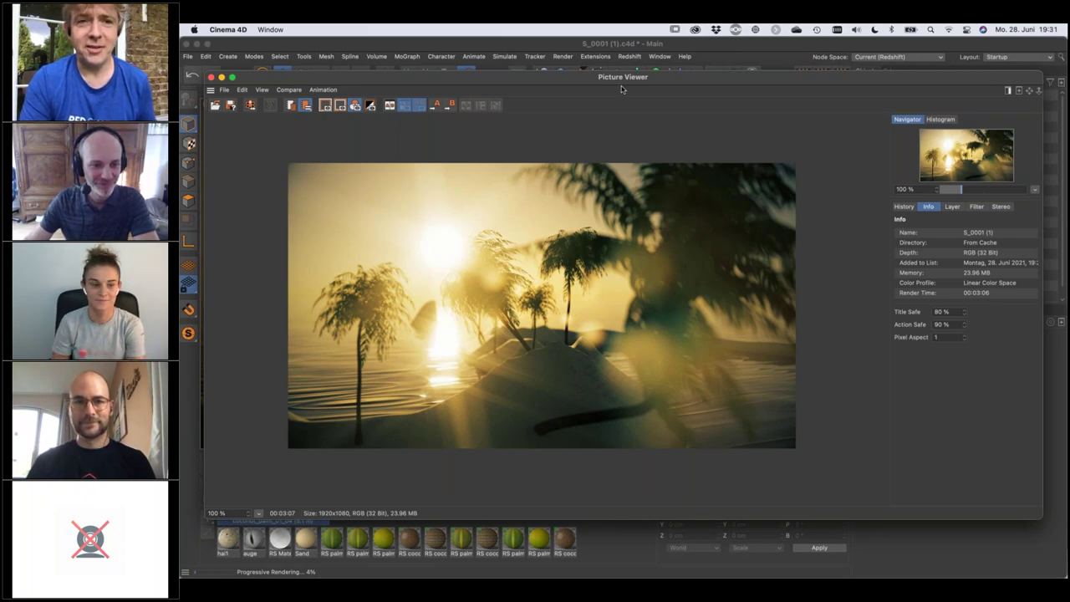
pyautogui.moveTo(658, 82); pyautogui.dragTo(651, 125)
pyautogui.click(205, 121)
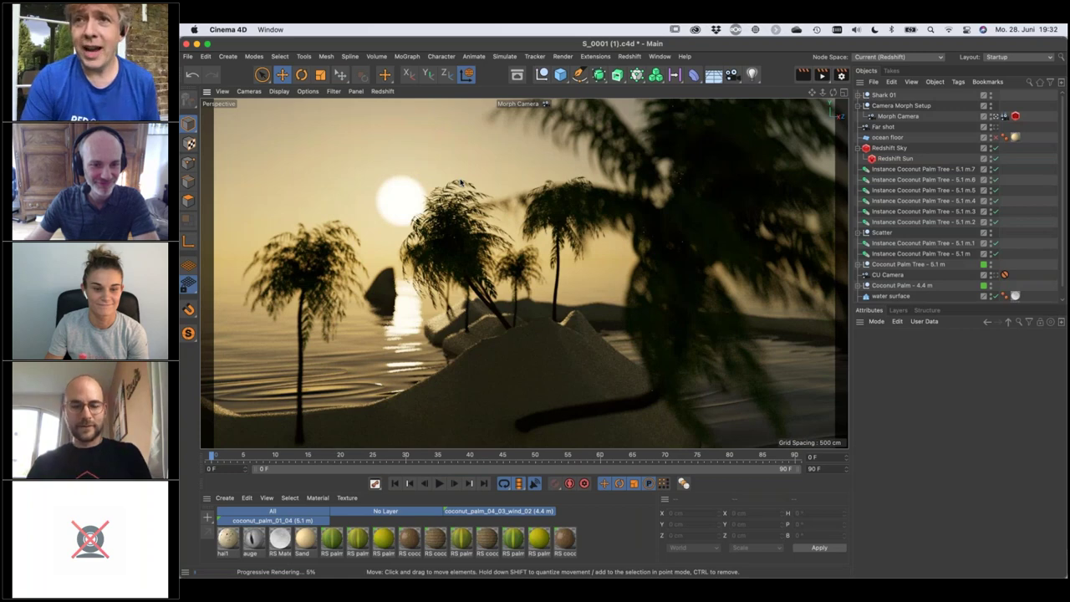
pyautogui.press('super+s')
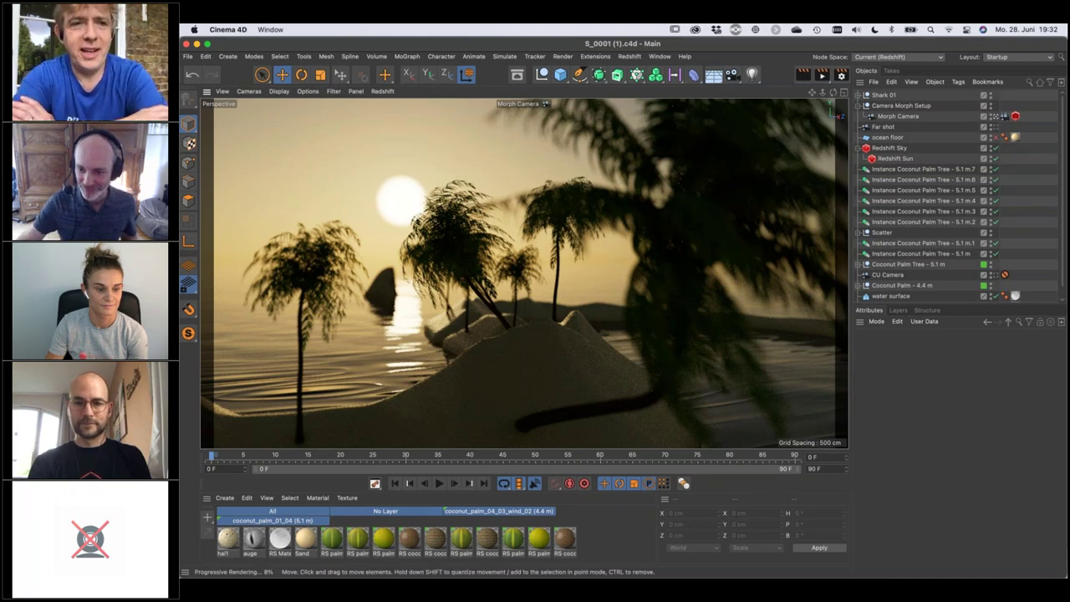
# Reopen the Picture Viewer and place it over the main window so the whole graded render is in view.
pyautogui.hotkey('shift', 'F6')
pyautogui.moveTo(616, 127); pyautogui.dragTo(616, 90)
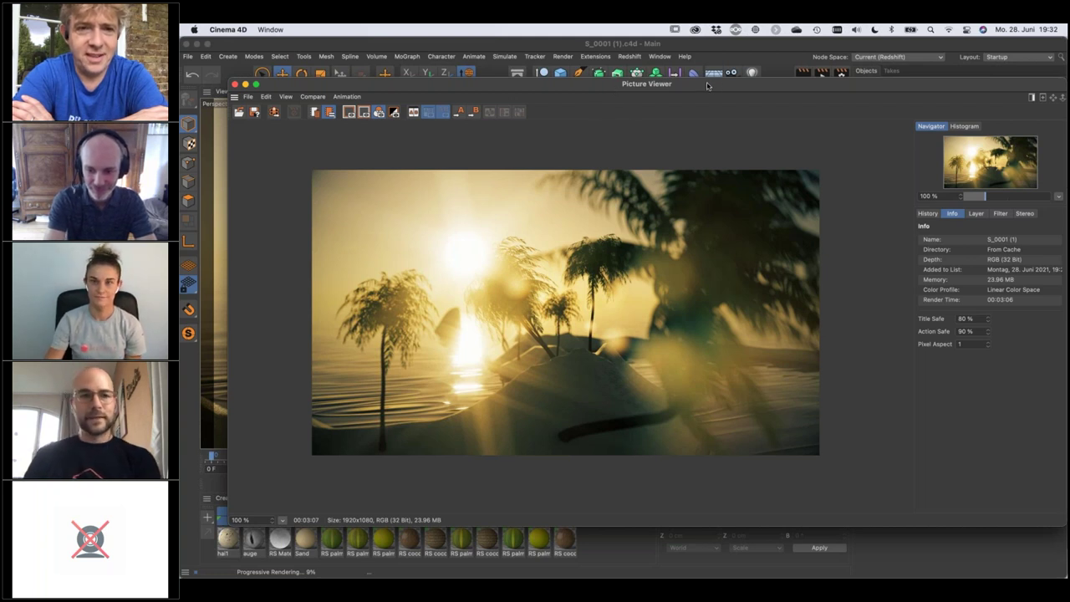
pyautogui.moveTo(684, 84); pyautogui.dragTo(665, 84)
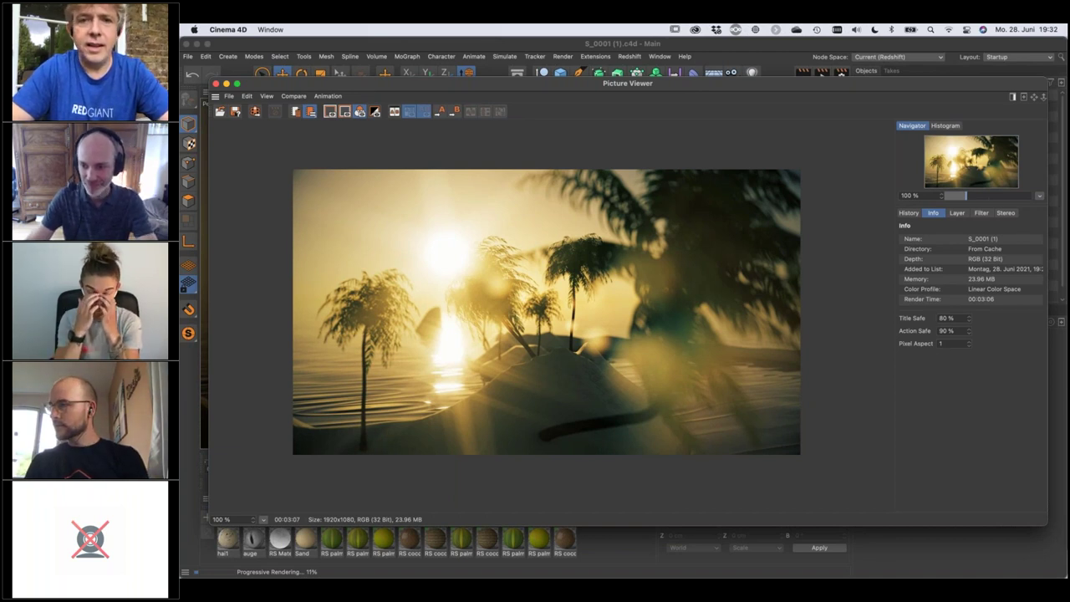
# Switch to Chrome, look through the upcoming webinars on the Maxon Events page and open the Maxon Training Team YouTube channel.
pyautogui.press('super+Tab')
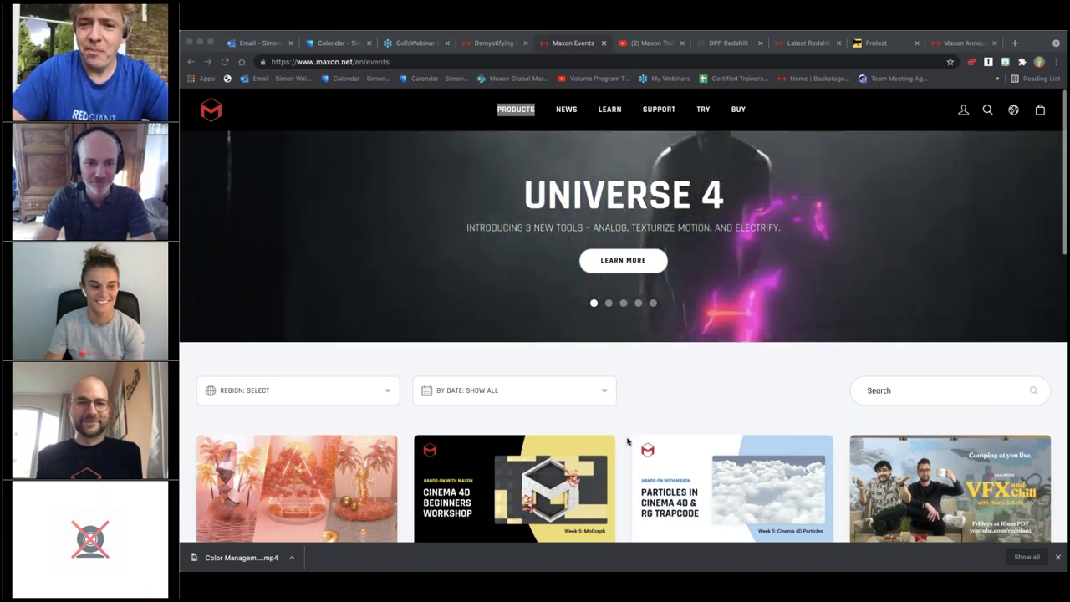
pyautogui.scroll(-1, 634, 419)
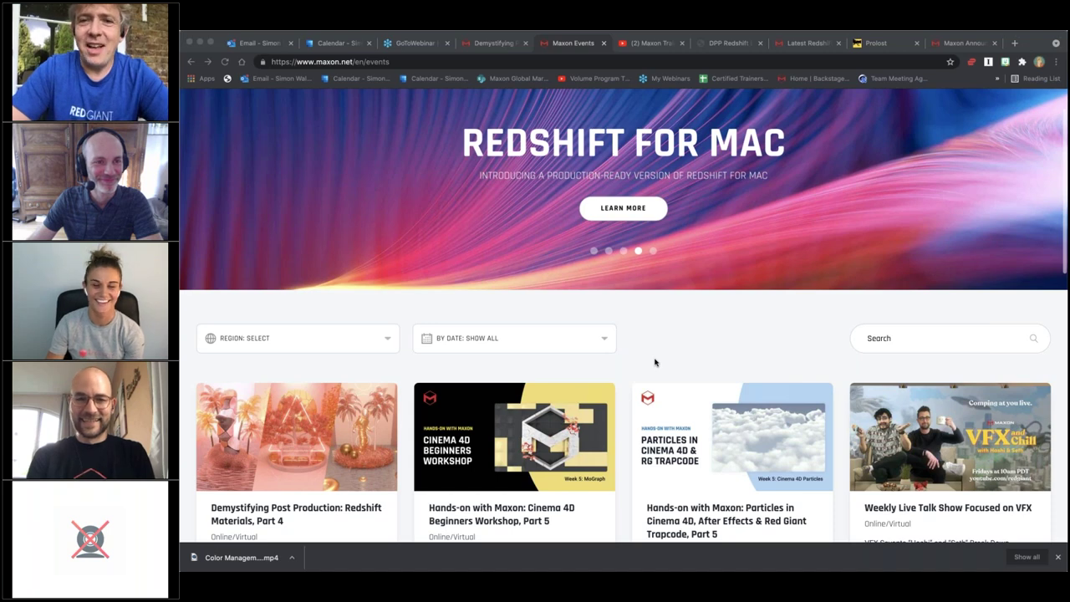
pyautogui.click(401, 299)
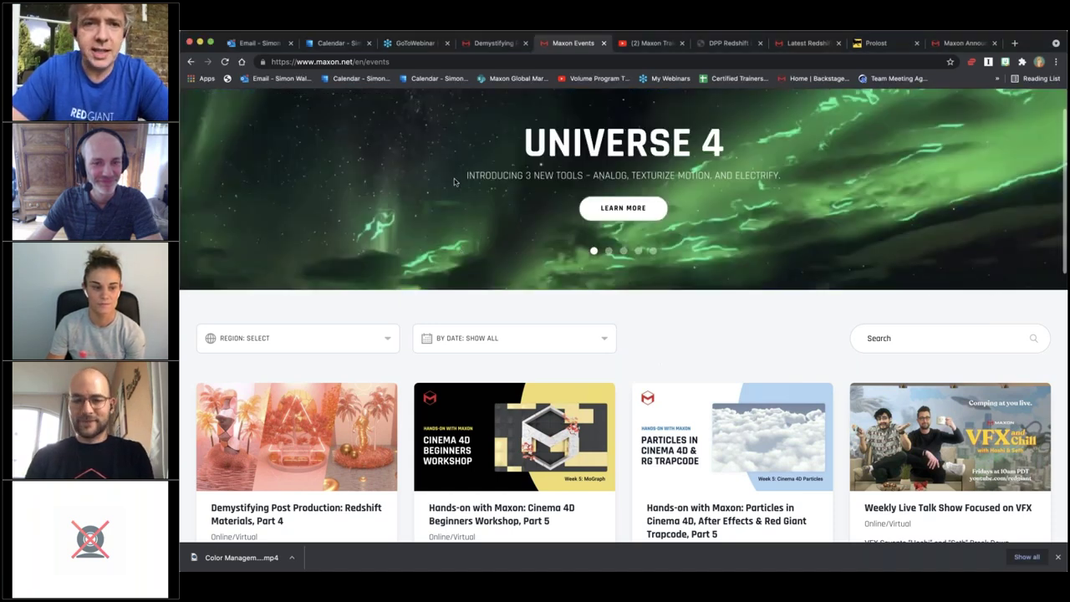
pyautogui.scroll(1, 469, 159)
pyautogui.moveTo(566, 111)
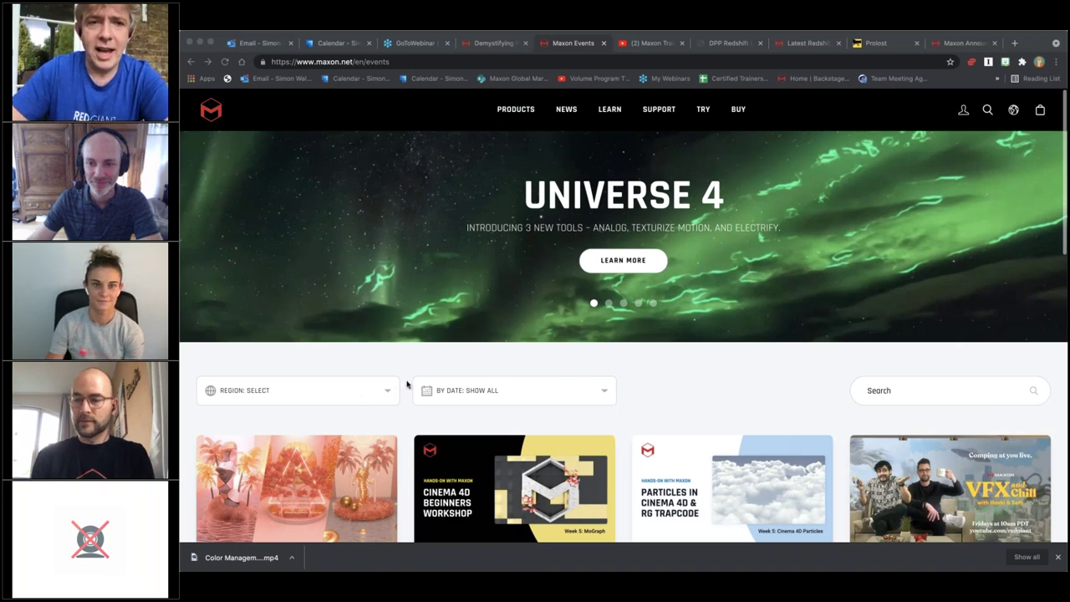
pyautogui.scroll(-3, 407, 384)
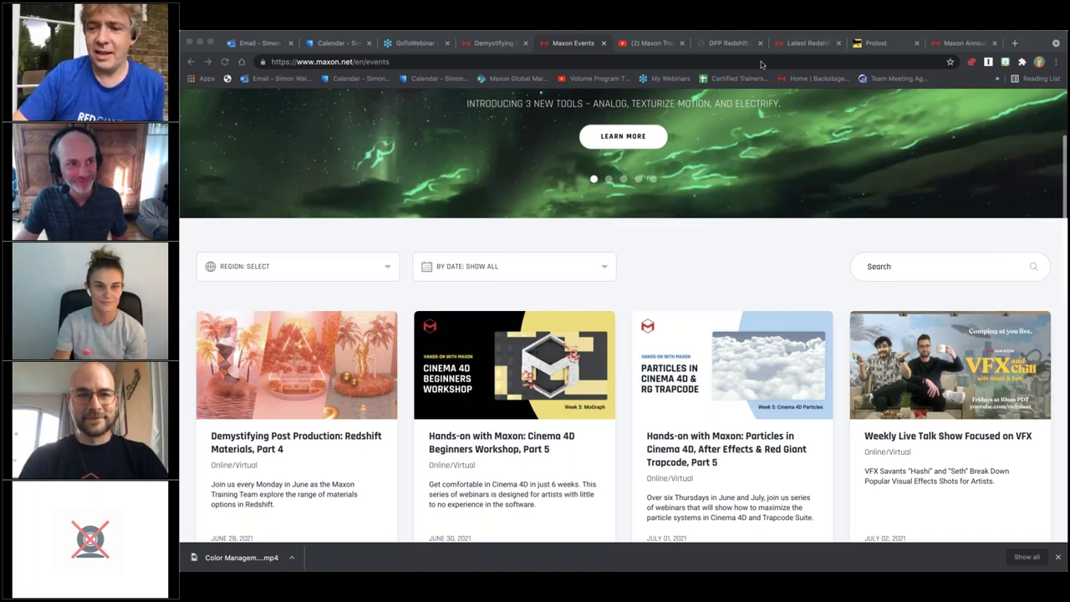
pyautogui.click(646, 48)
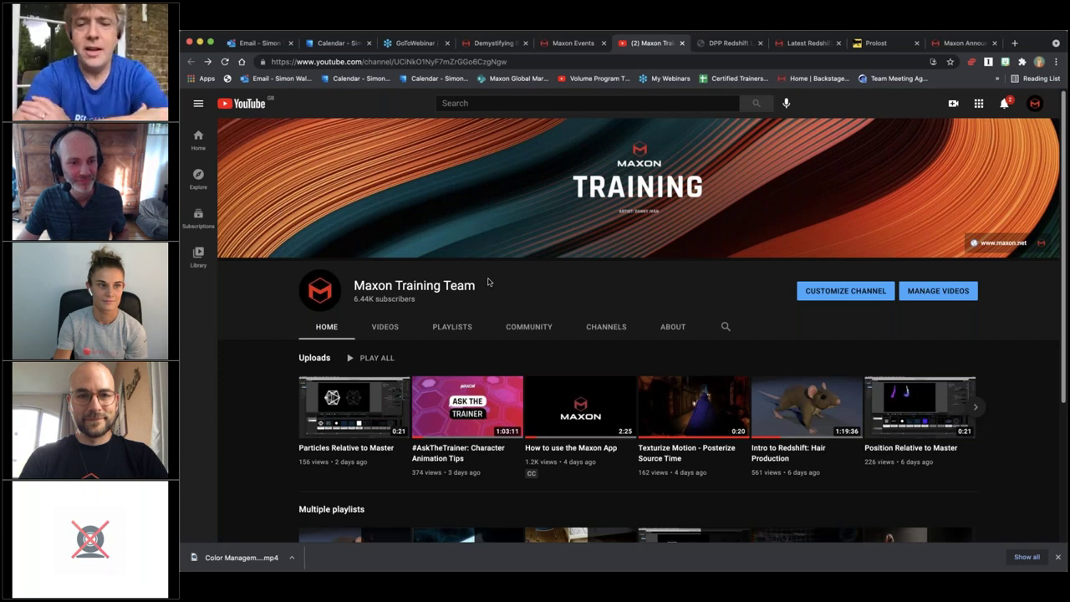